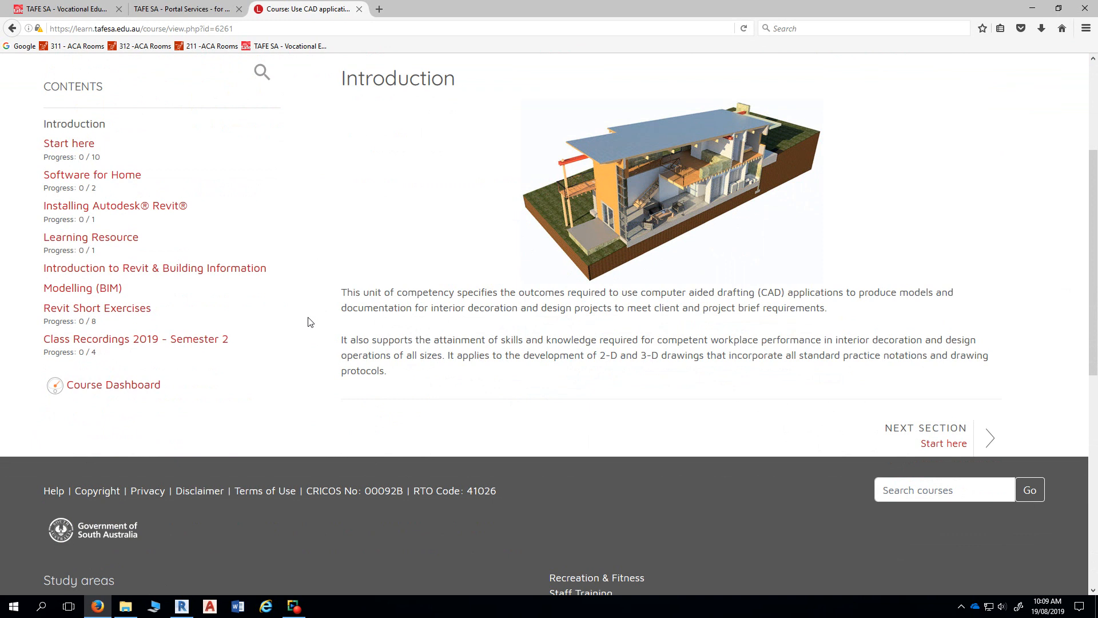
Step: Open the Autocad_Link_Exercise-Door_&_Window_Guide.pdf from the course's Revit Short Exercises section
left_click(133, 310)
scroll(332, 358, "down", 10)
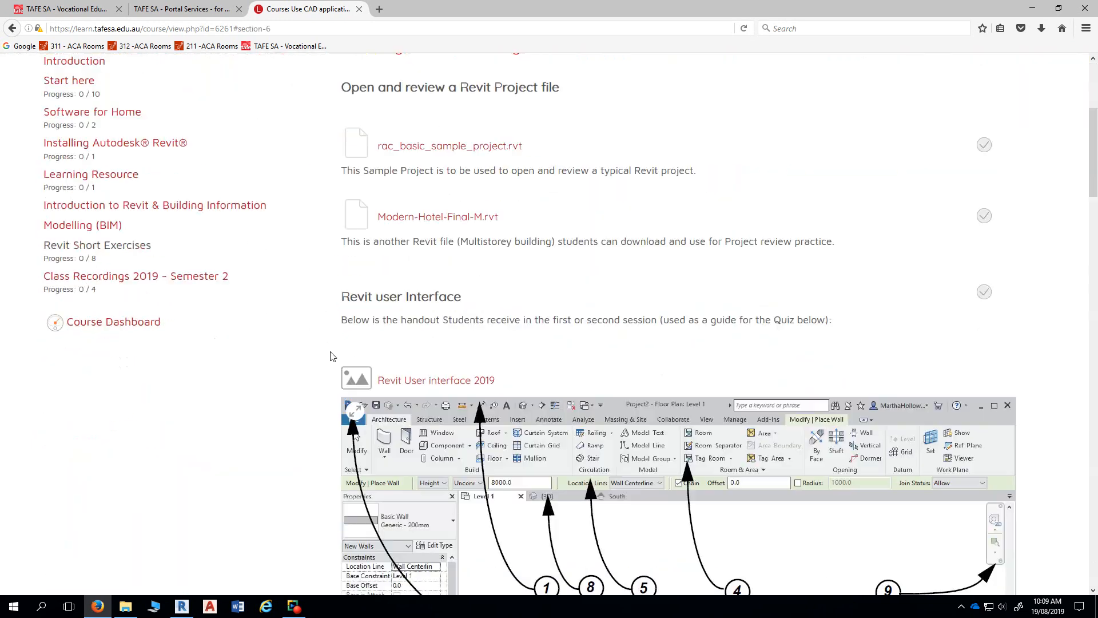
scroll(369, 369, "down", 15)
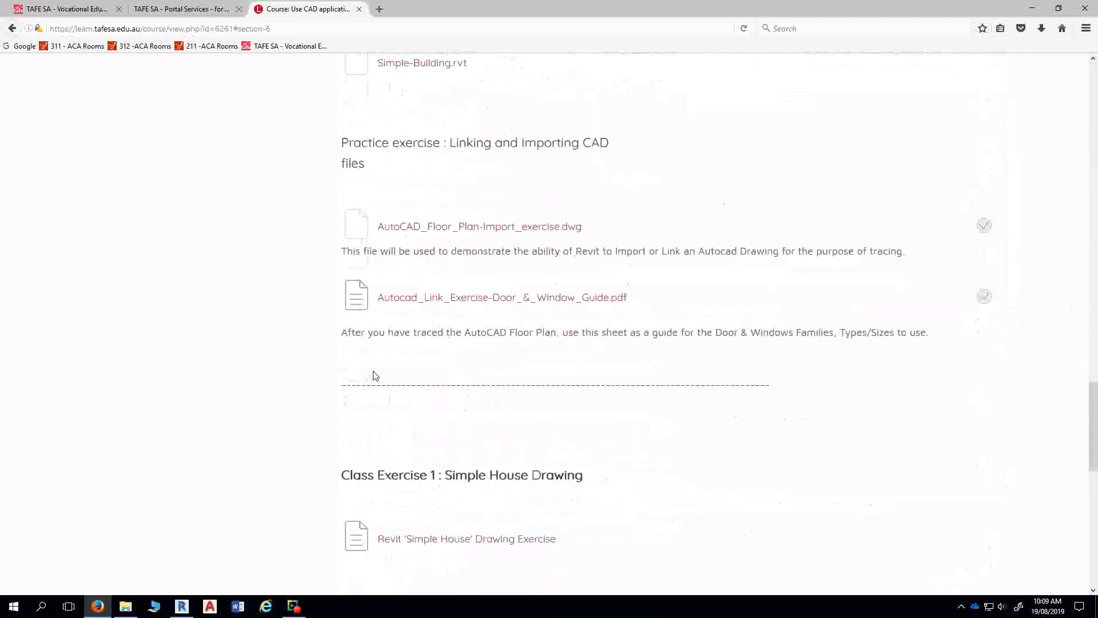
scroll(377, 373, "up", 2)
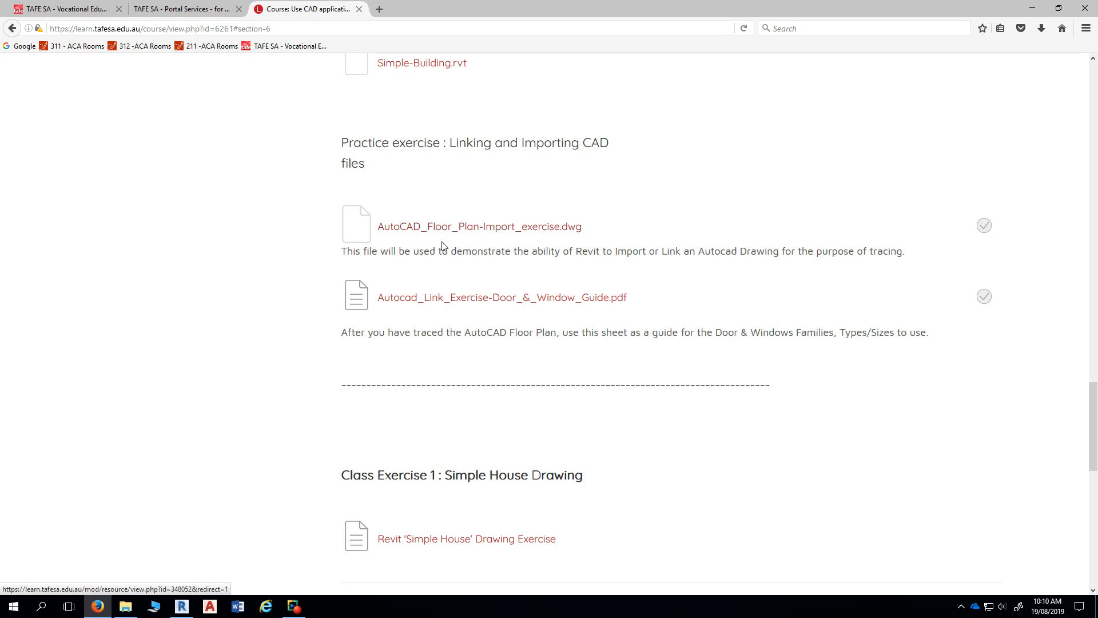
left_click(432, 298)
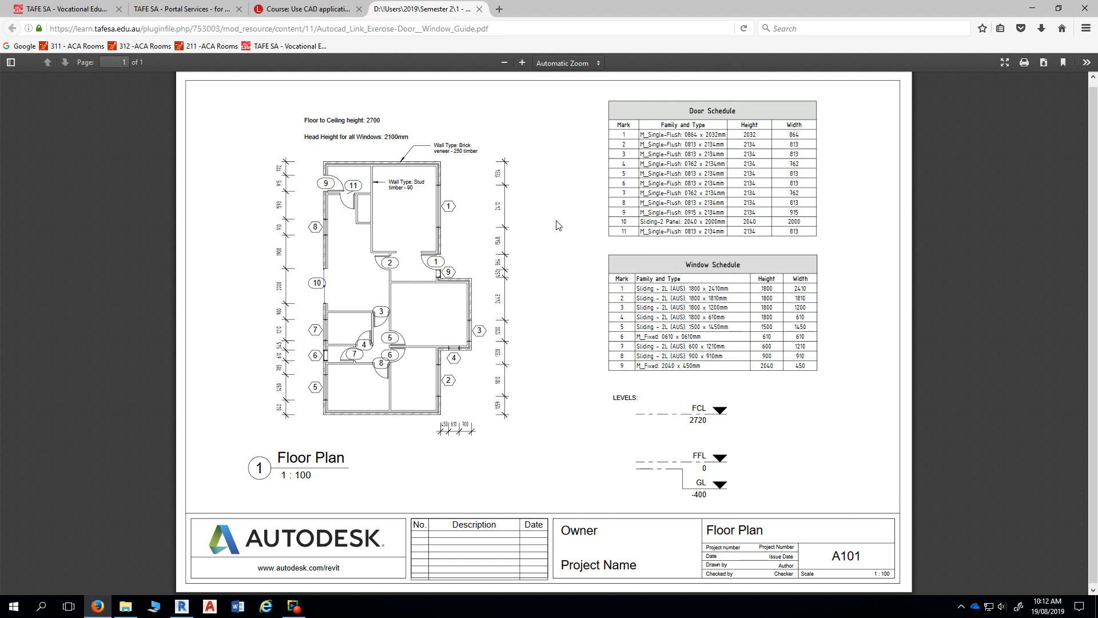
Step: Examine the head height note for all windows above the floor plan in the PDF guide
scroll(269, 156, "up", 3, "ctrl")
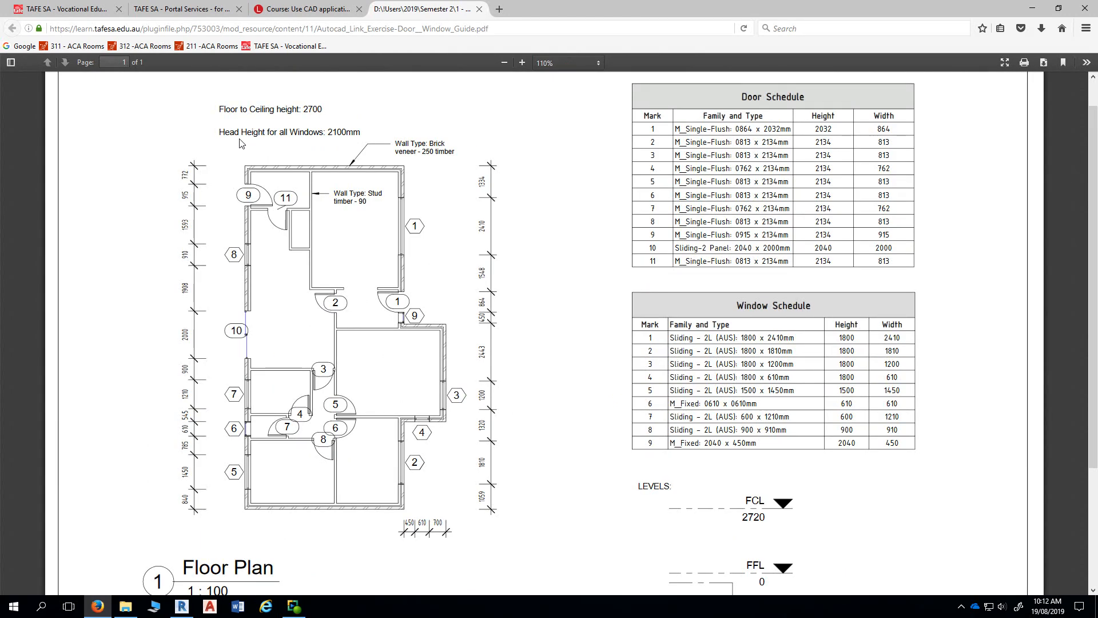
left_click_drag(219, 134, 362, 132)
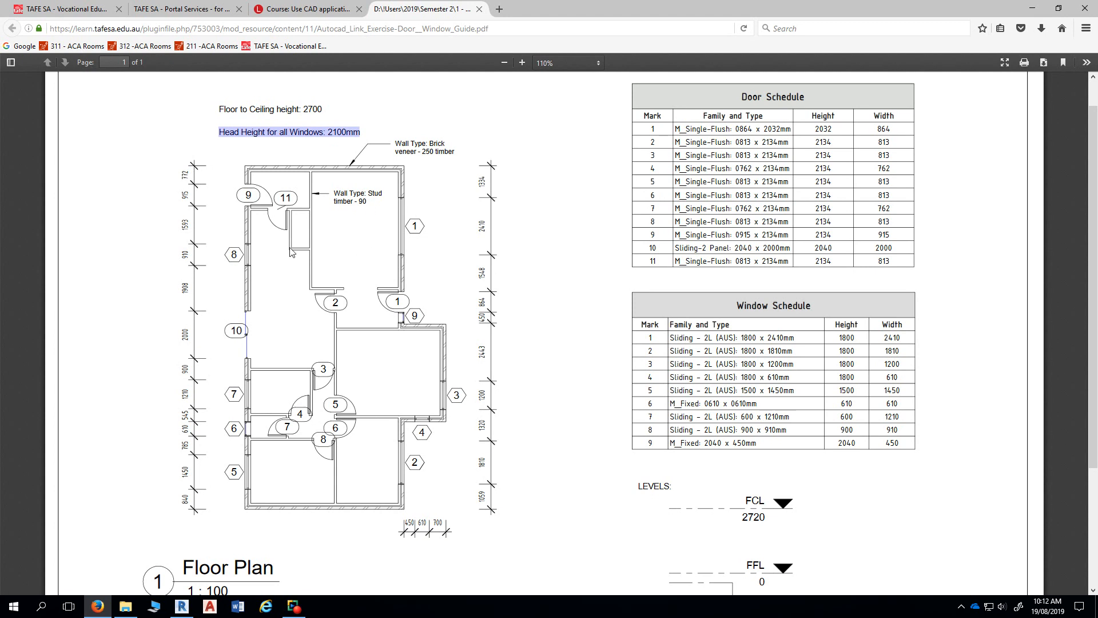
scroll(140, 215, "up", 3, "ctrl")
scroll(147, 191, "up", 3)
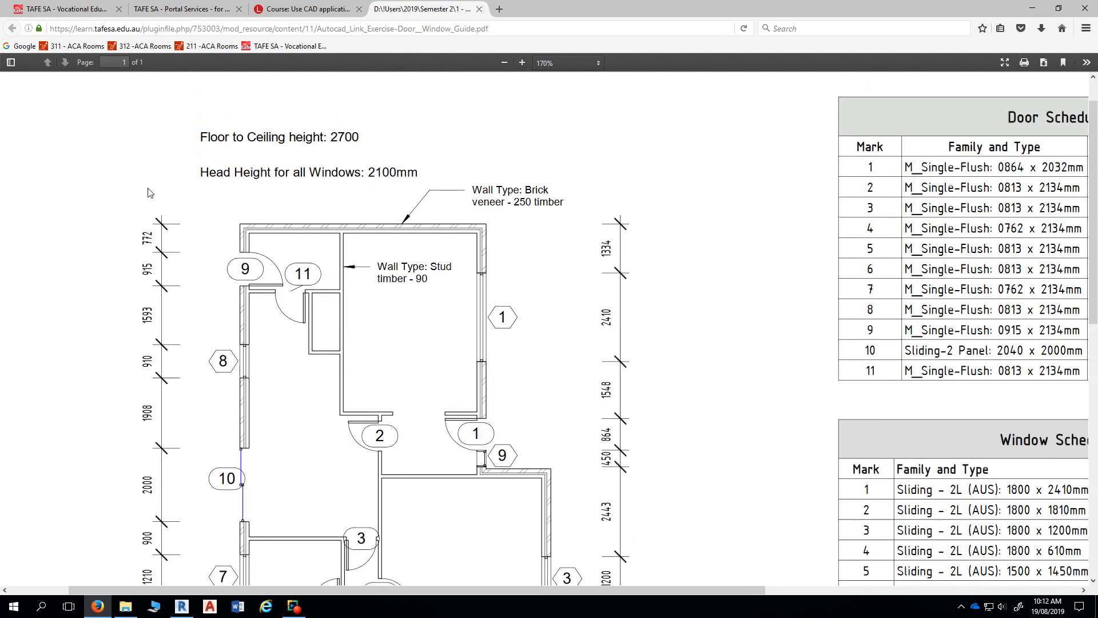
left_click_drag(200, 179, 423, 183)
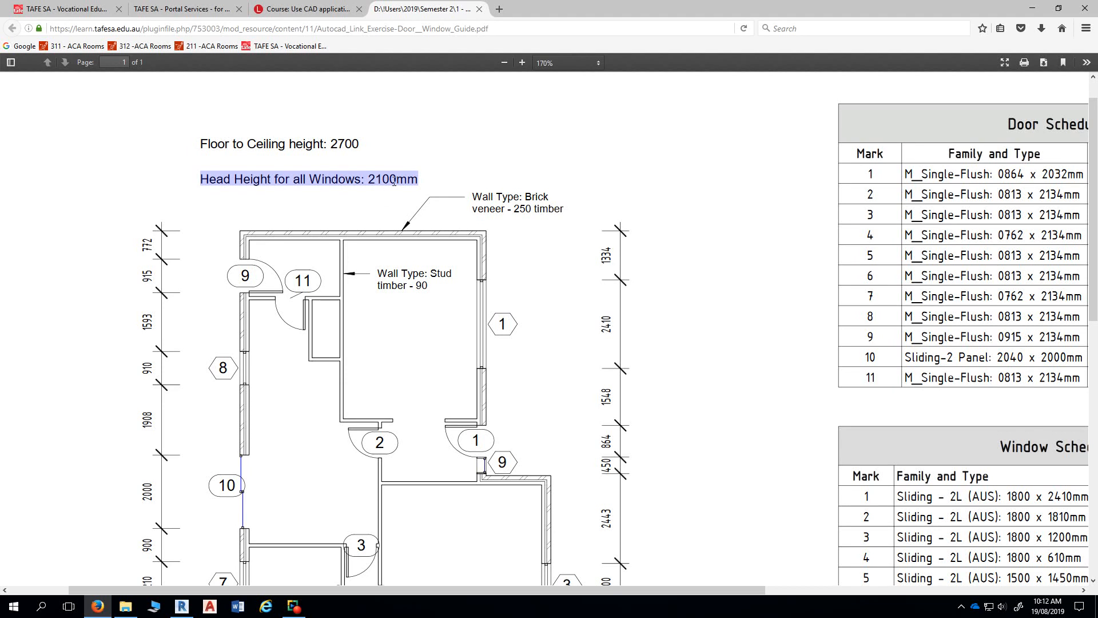
scroll(396, 175, "down", 4, "ctrl")
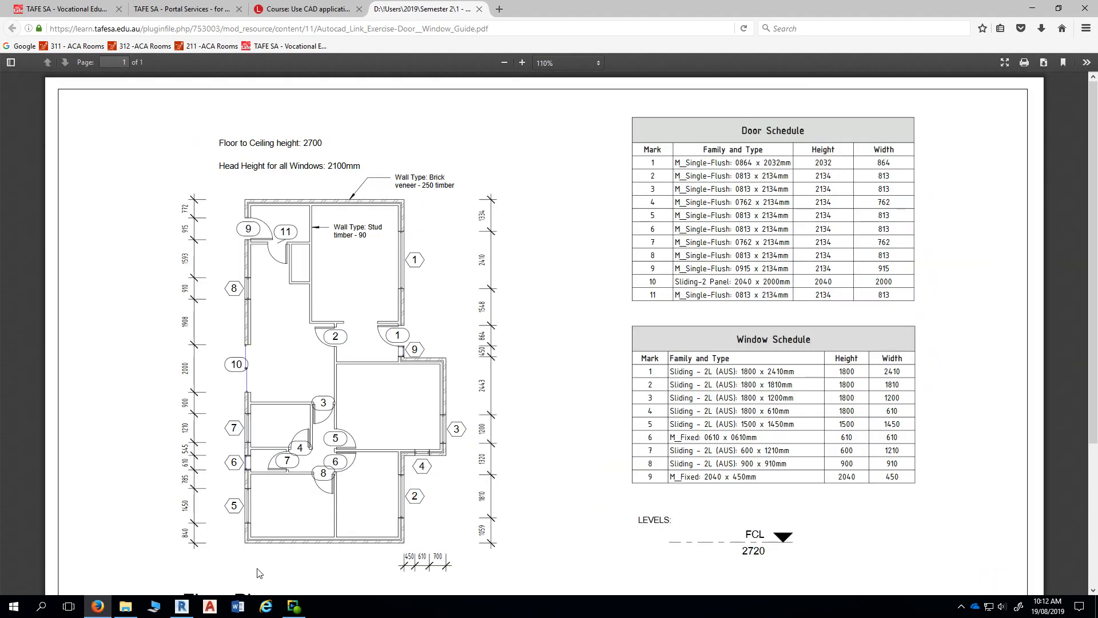
Step: Switch to Revit and open the default 3D view of the house, inspecting the windows from both sides
left_click(183, 608)
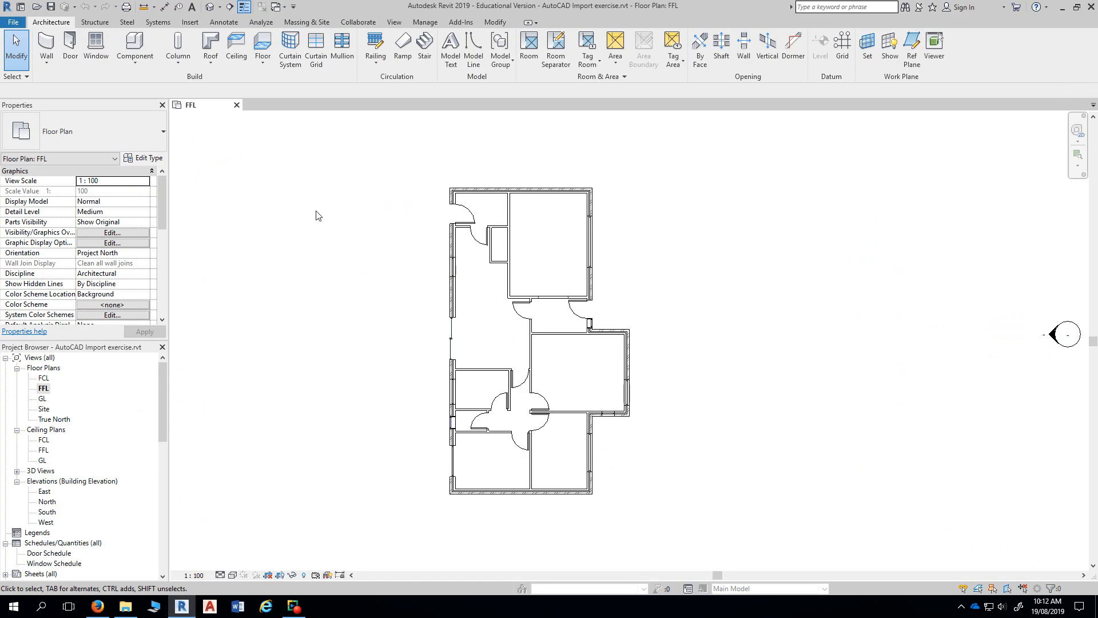
middle_click_drag(340, 232, 403, 229)
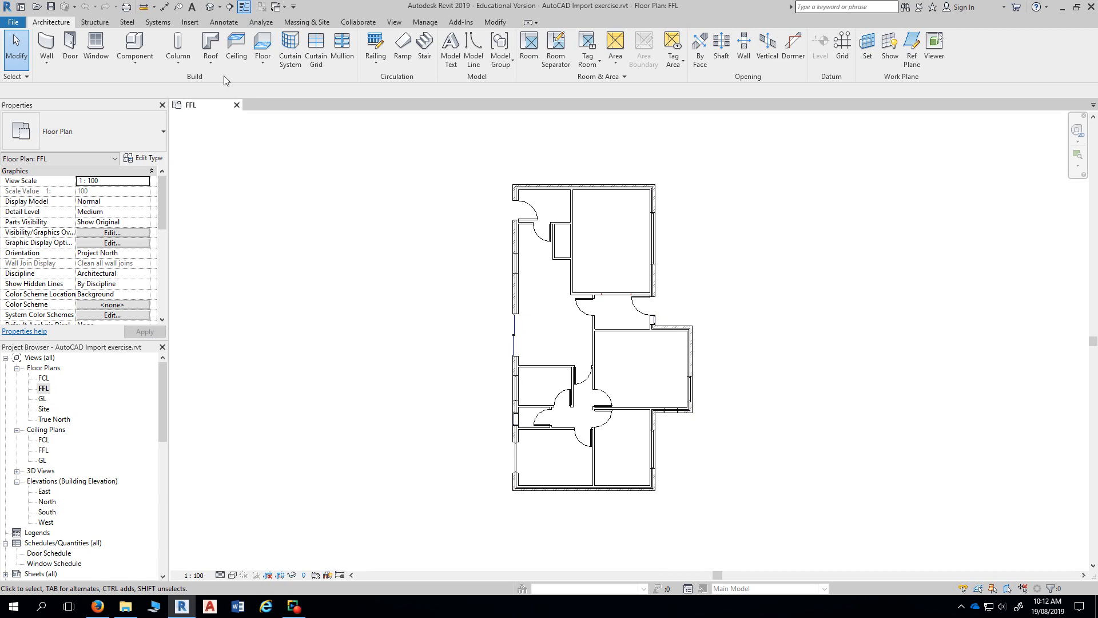
left_click(211, 9)
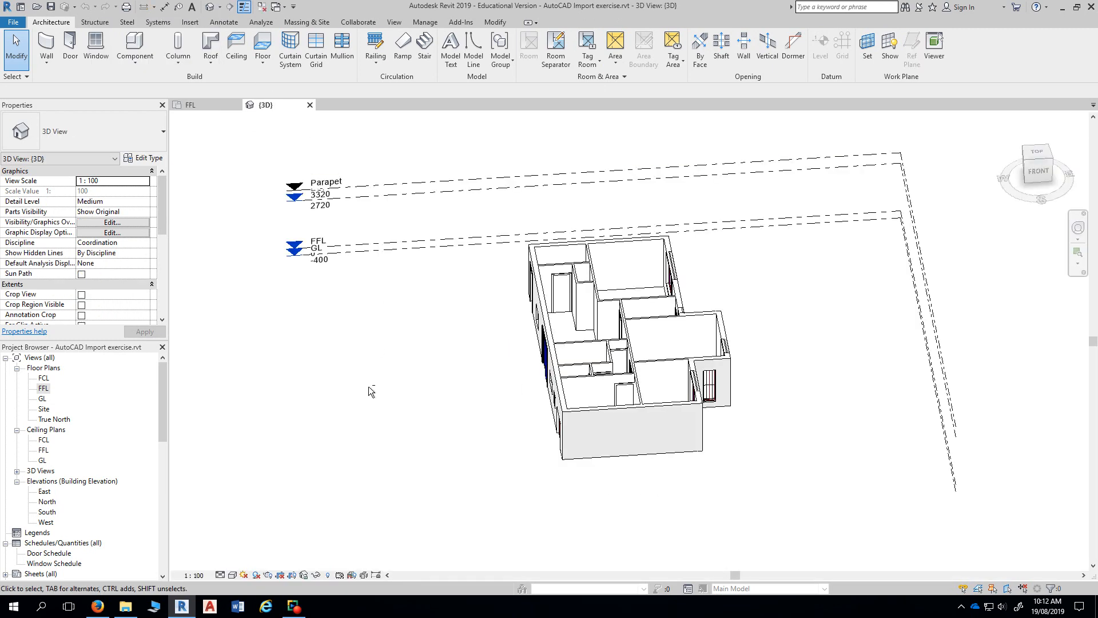
mouse_move(368, 386)
middle_mouse_down("shift")
mouse_move(483, 372)
mouse_move(575, 442)
mouse_move(576, 368)
mouse_move(554, 447)
middle_mouse_up("shift")
scroll(574, 442, "up", 3)
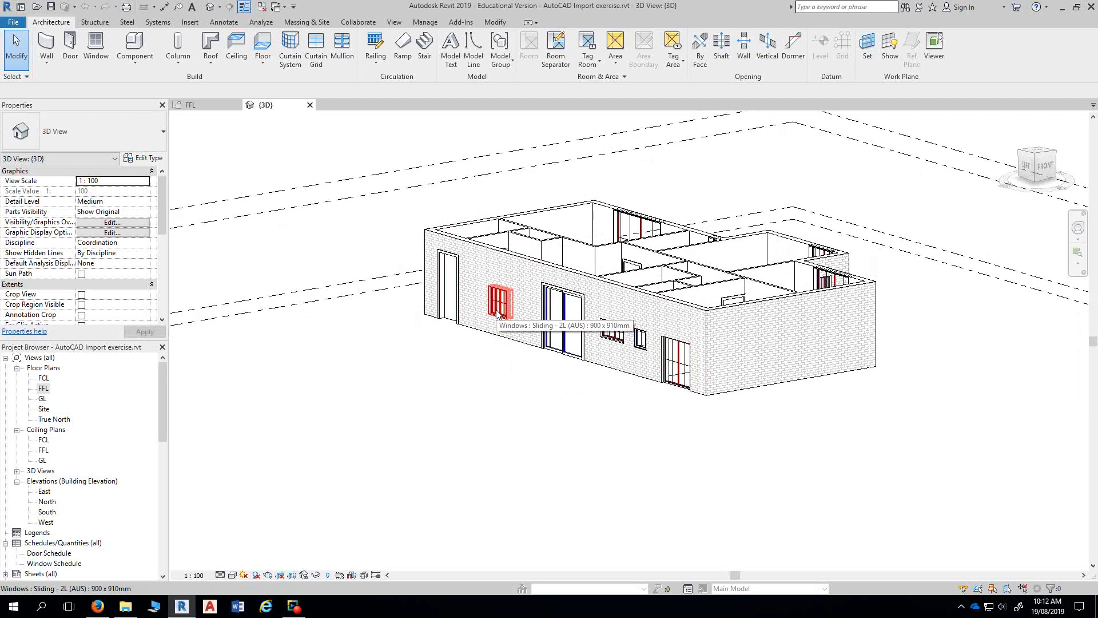
middle_click_drag(621, 460, 360, 463, "shift")
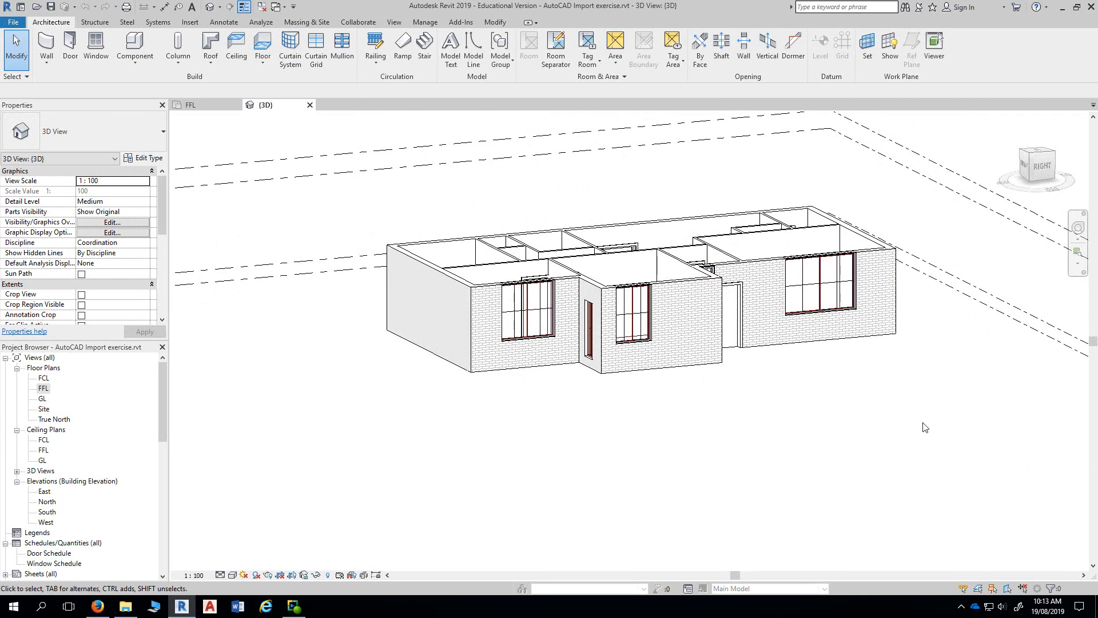
middle_click_drag(799, 432, 794, 470, "shift")
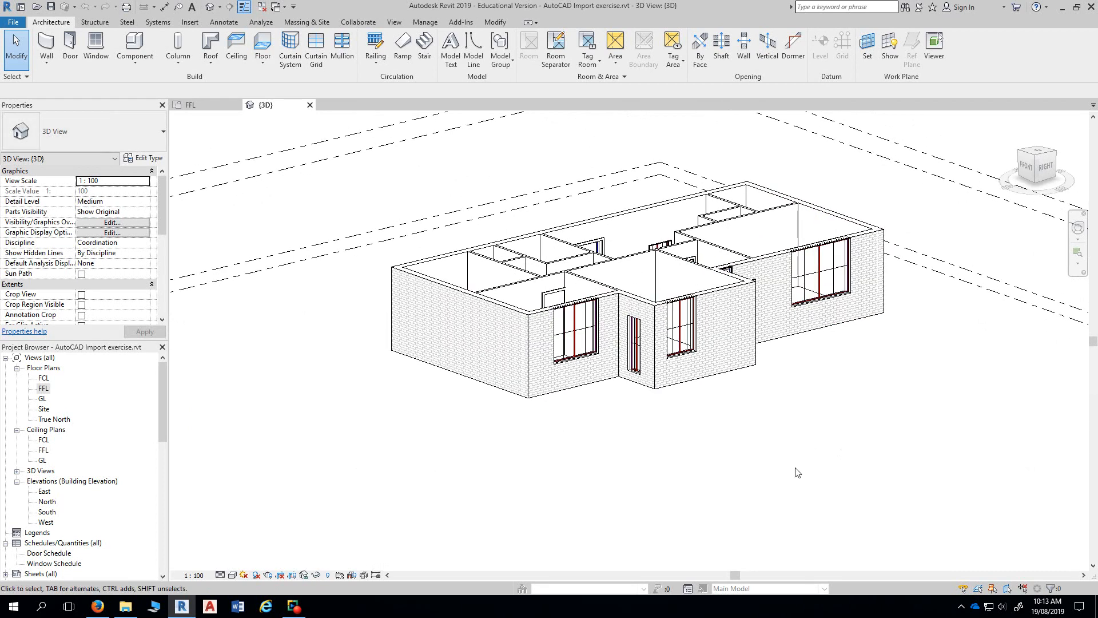
Step: Set the head height of the 1800 x 1810mm sliding window beside the front corner to 2100
left_click(580, 342)
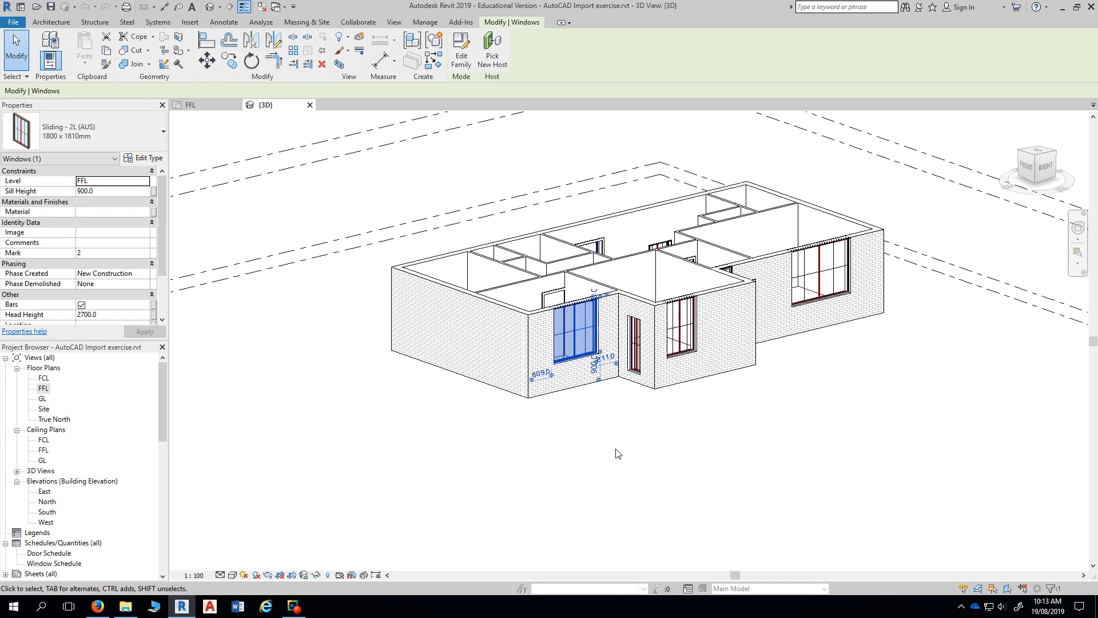
middle_click_drag(395, 432, 435, 394)
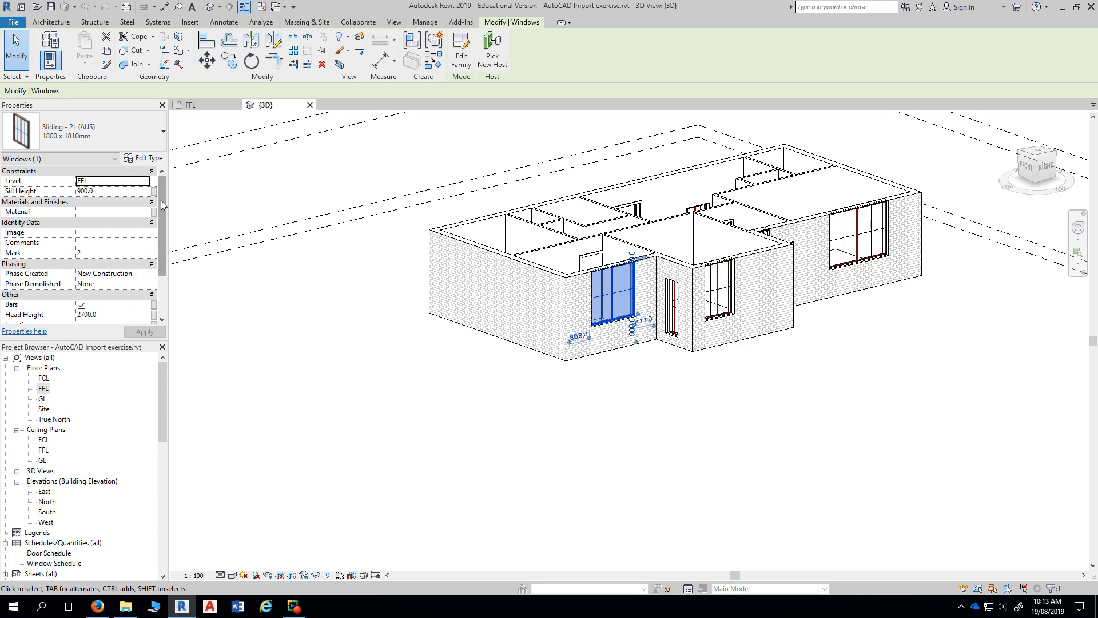
scroll(161, 200, "down", 1)
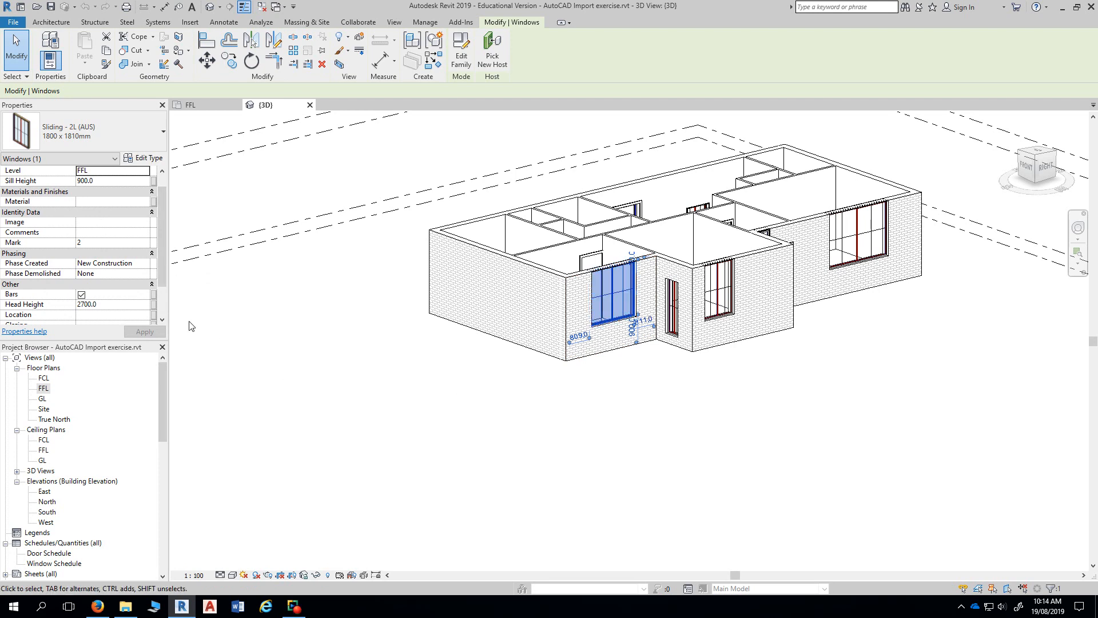
scroll(100, 298, "down", 2)
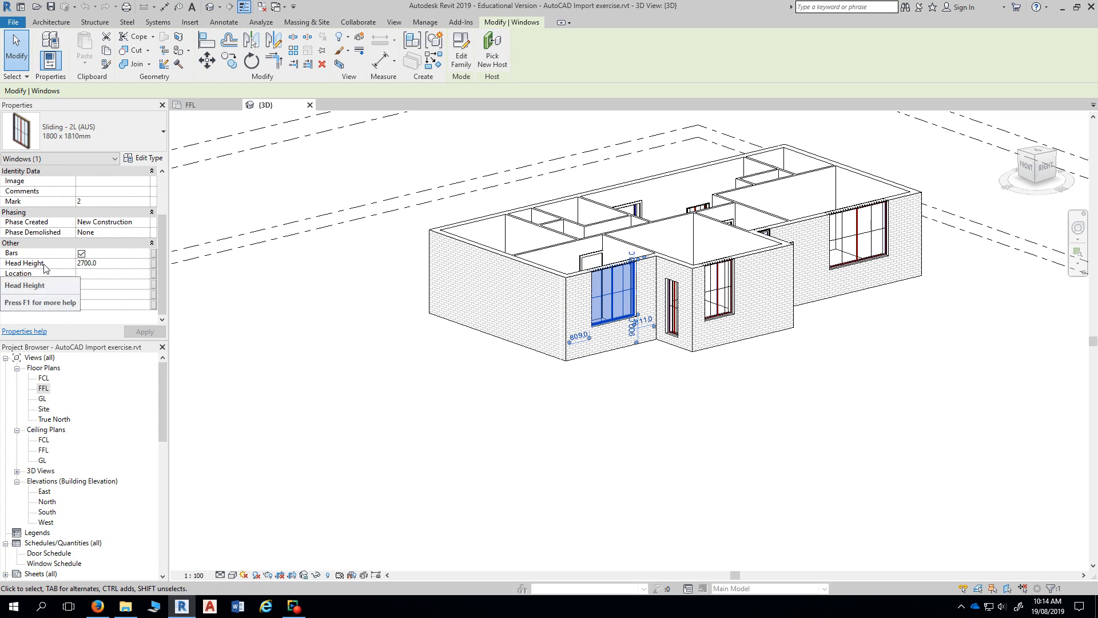
left_click(106, 264)
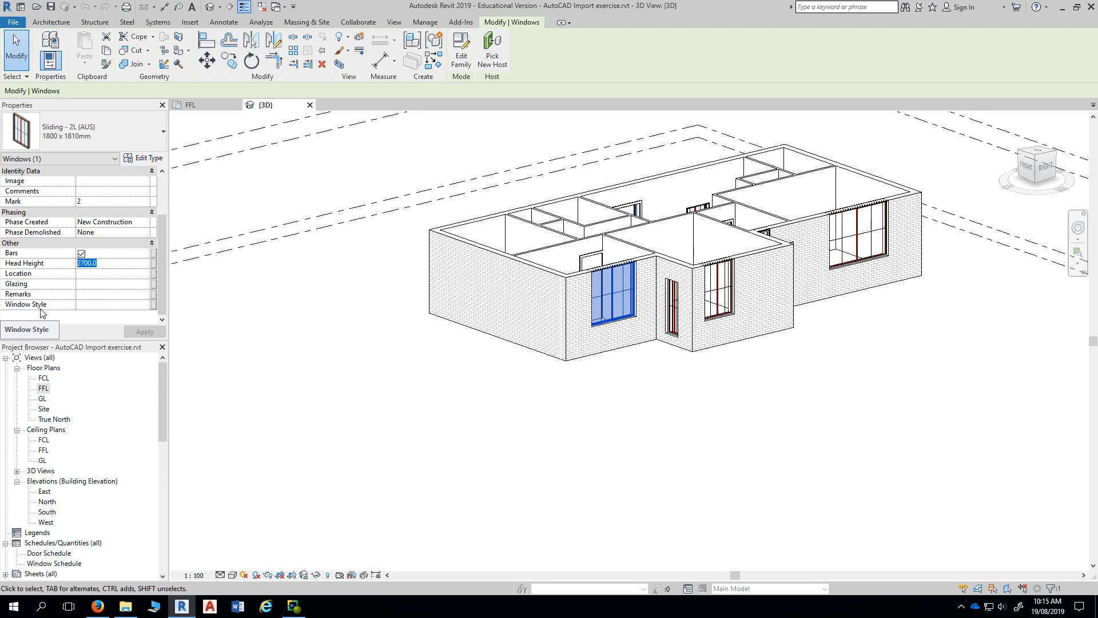
left_click(604, 405)
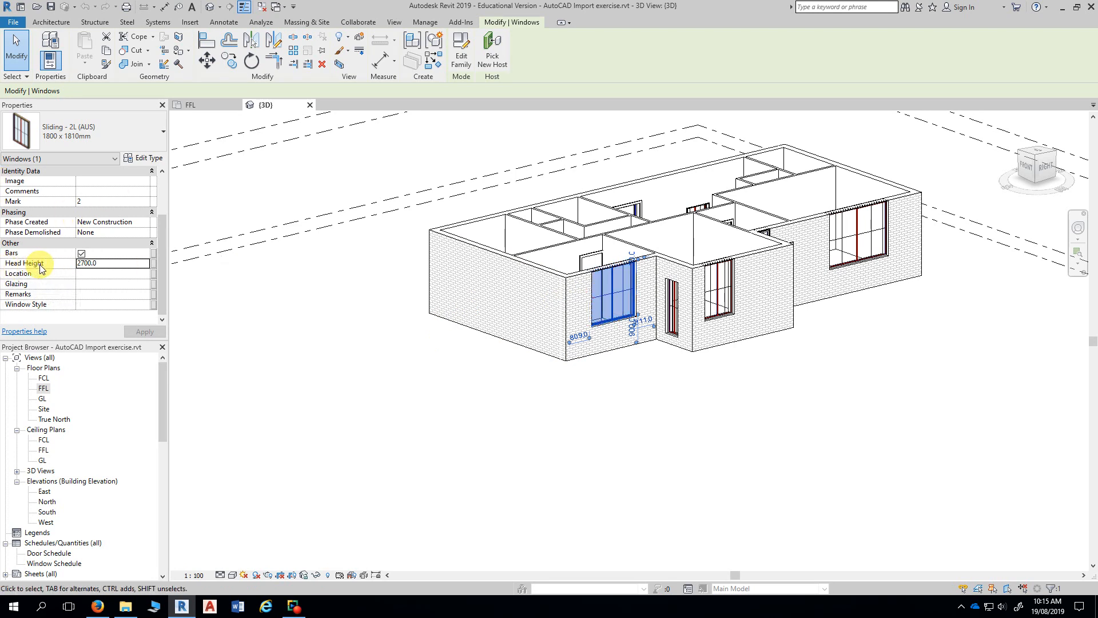
double_click(94, 263)
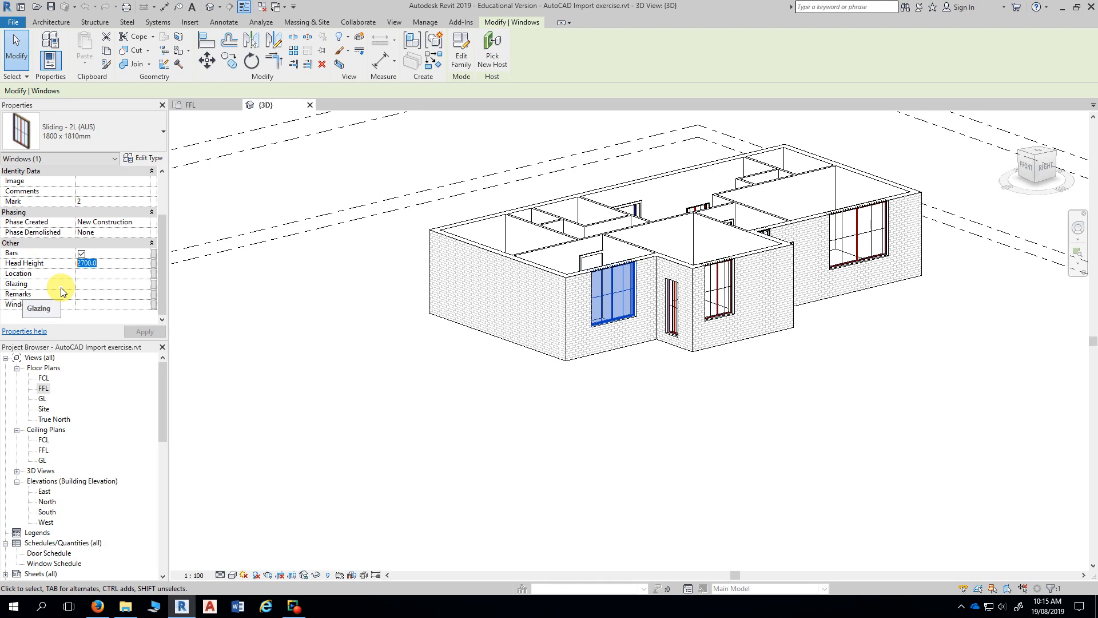
type("210")
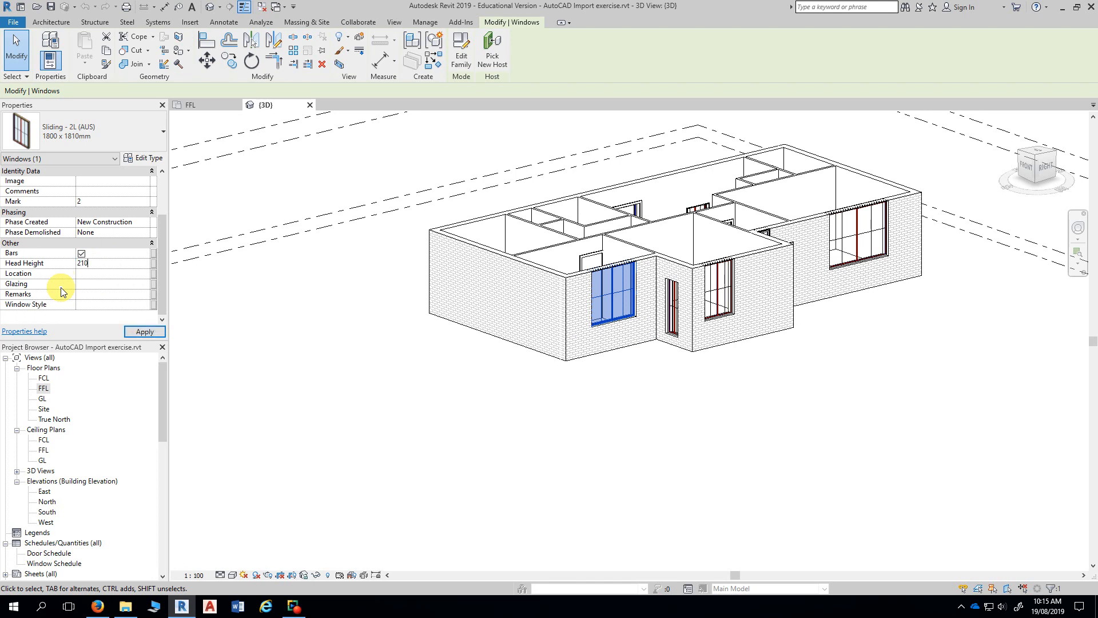
type("0")
key("Return")
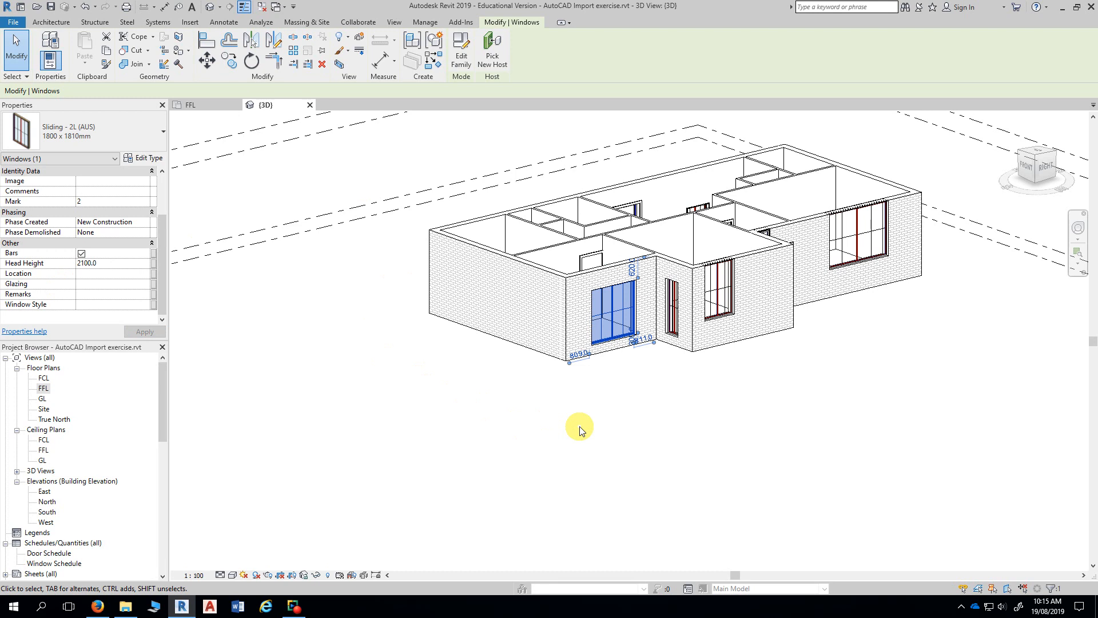
middle_click_drag(458, 448, 584, 471, "shift")
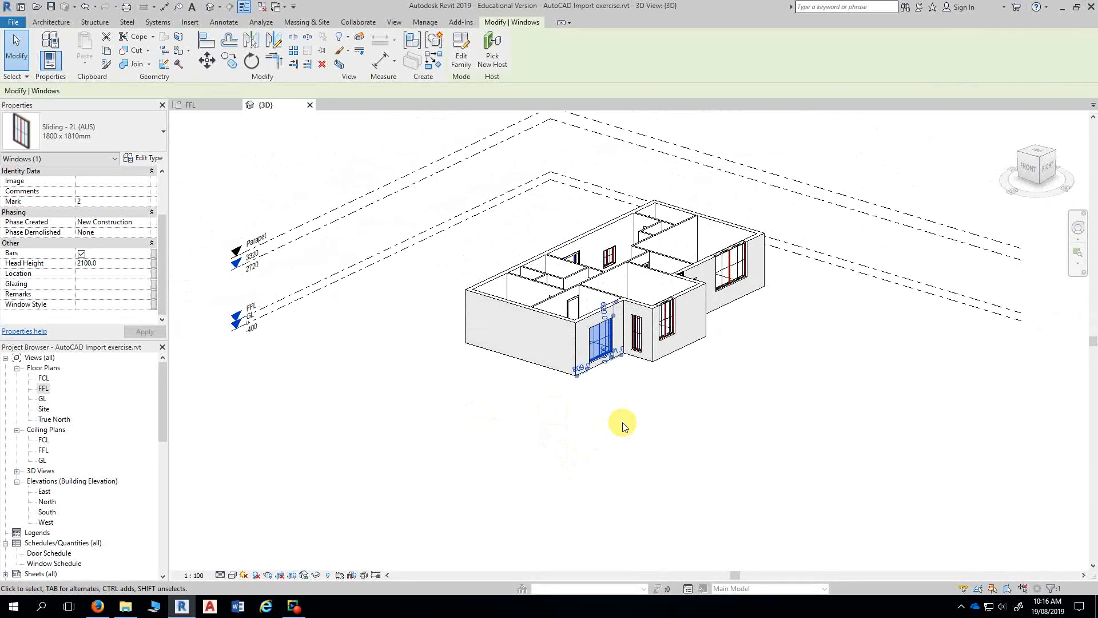
middle_click_drag(620, 422, 565, 449)
scroll(555, 434, "down", 2)
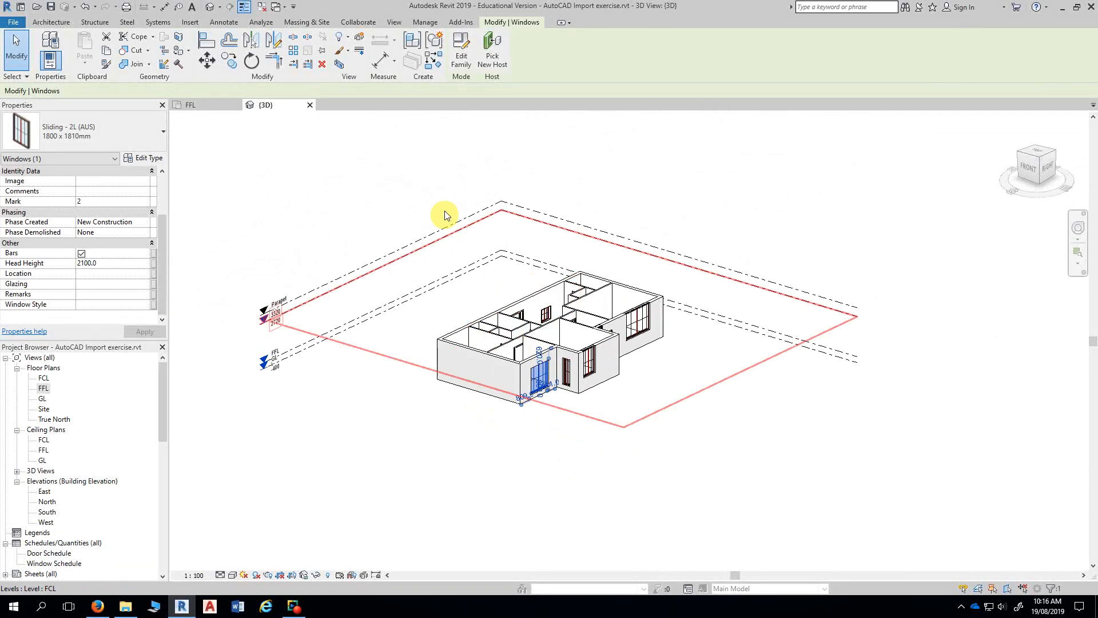
left_click_drag(374, 180, 706, 444)
left_click(613, 474)
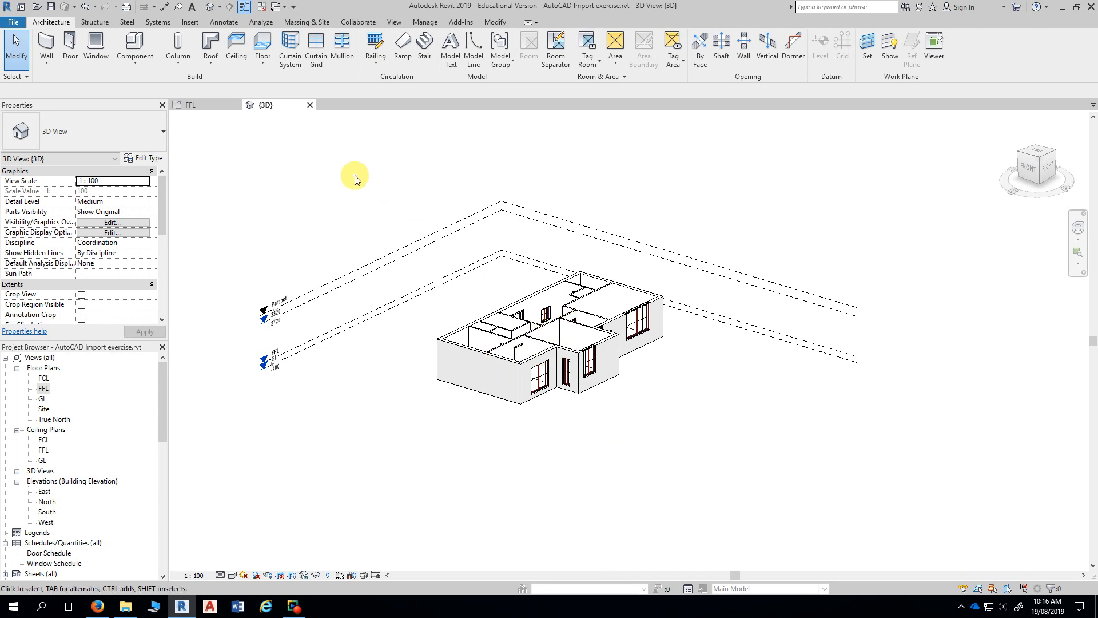
left_click_drag(355, 180, 703, 455)
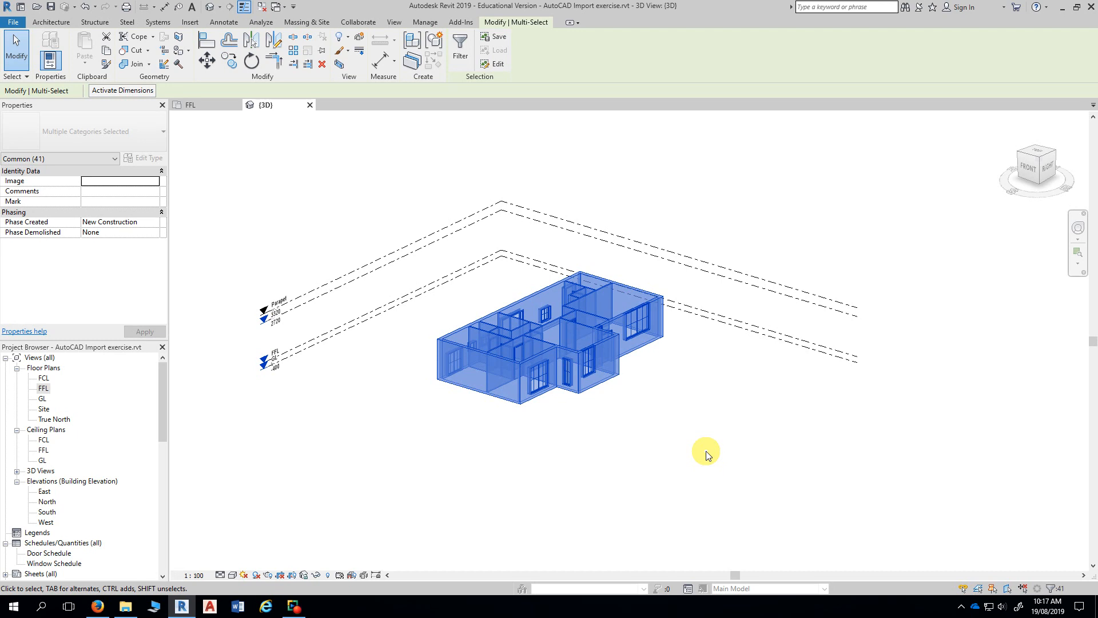
left_click(712, 421)
scroll(675, 389, "up", 2)
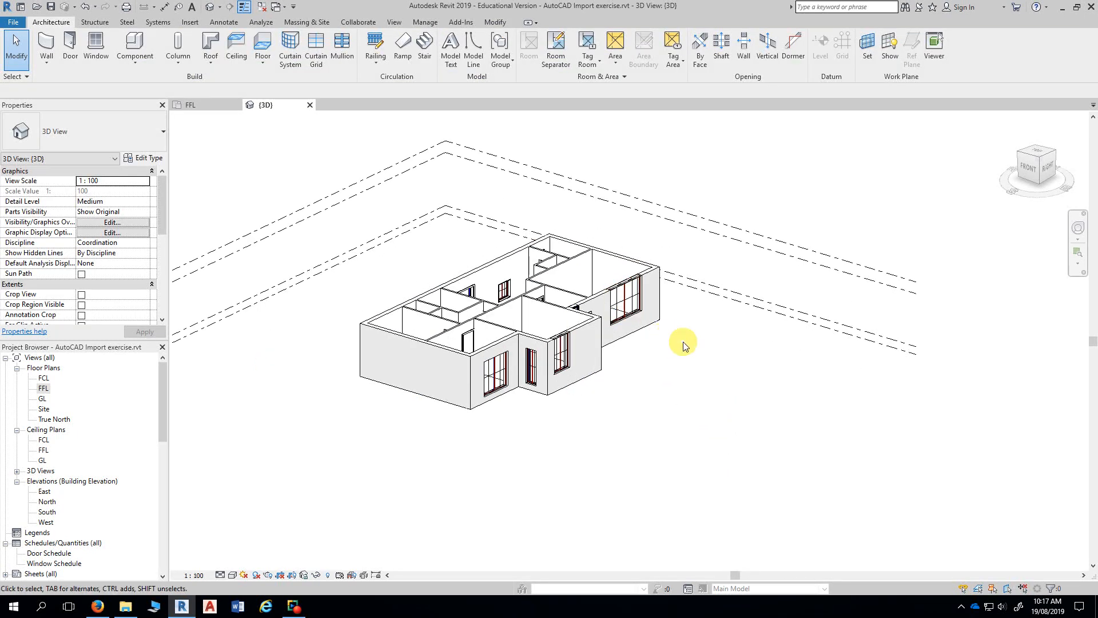
Step: Check the sill and head height properties of the 1800 x 2410mm sliding window, then clear the selection
left_click(636, 305)
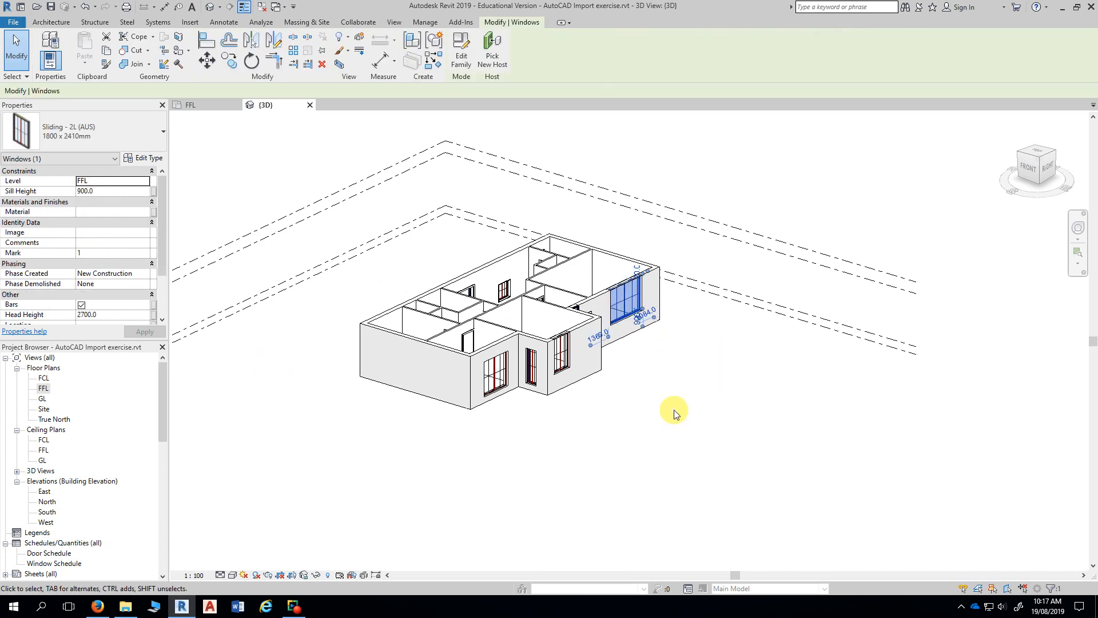
middle_click_drag(595, 456, 590, 455, "shift")
middle_click_drag(792, 463, 643, 406, "shift")
left_click(751, 391)
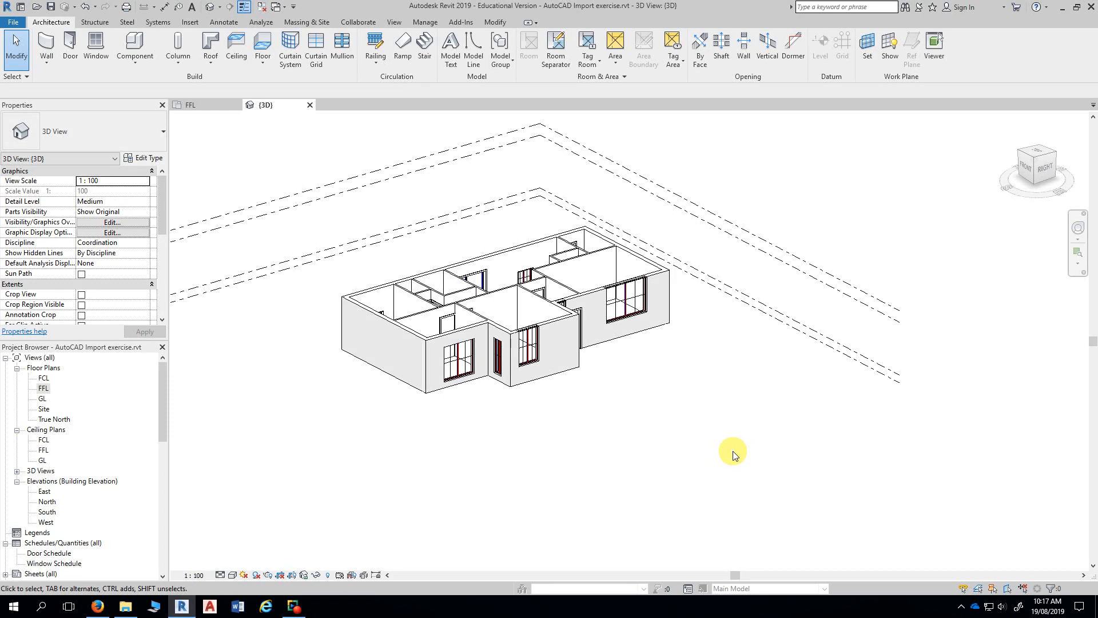
Step: Select the entire house in the 3D view and review the element categories included in the selection
middle_click_drag(277, 152, 316, 174)
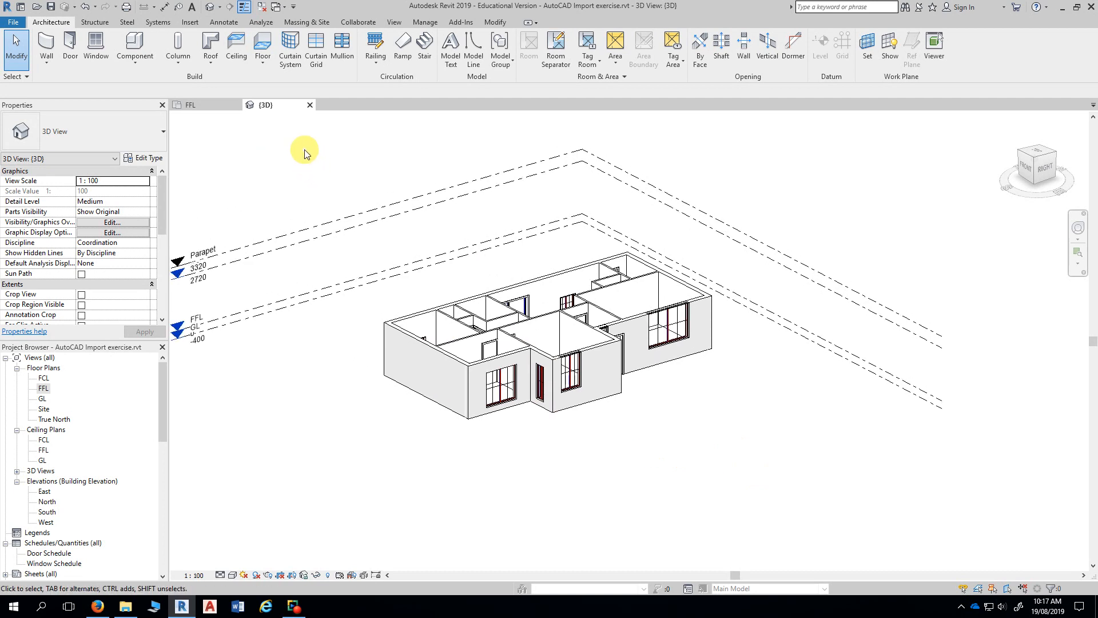
left_click_drag(304, 152, 758, 449)
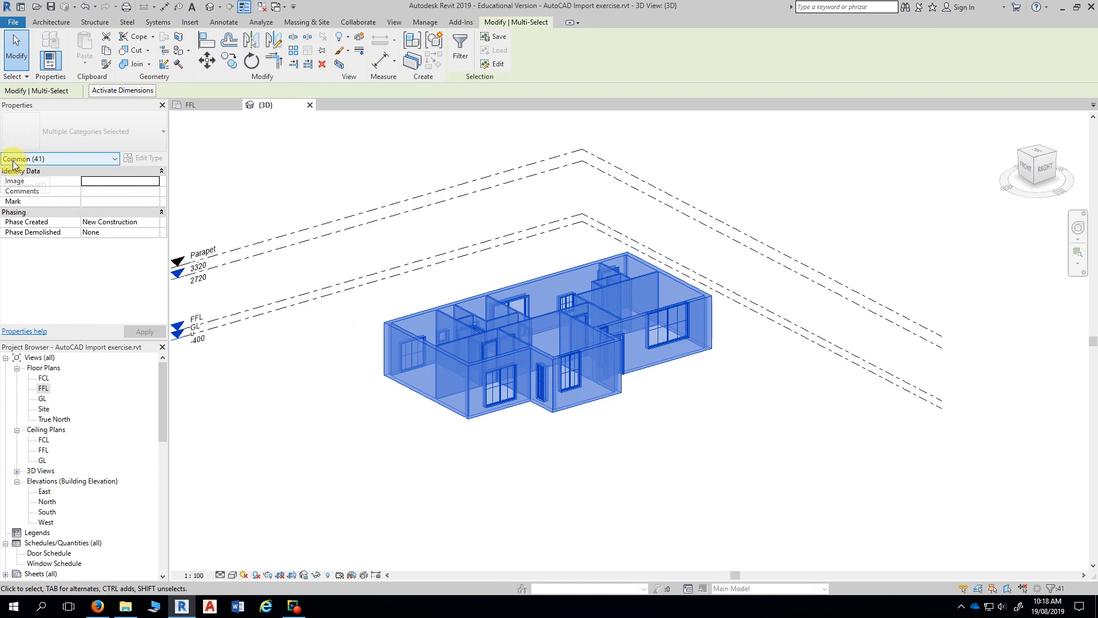
left_click(64, 159)
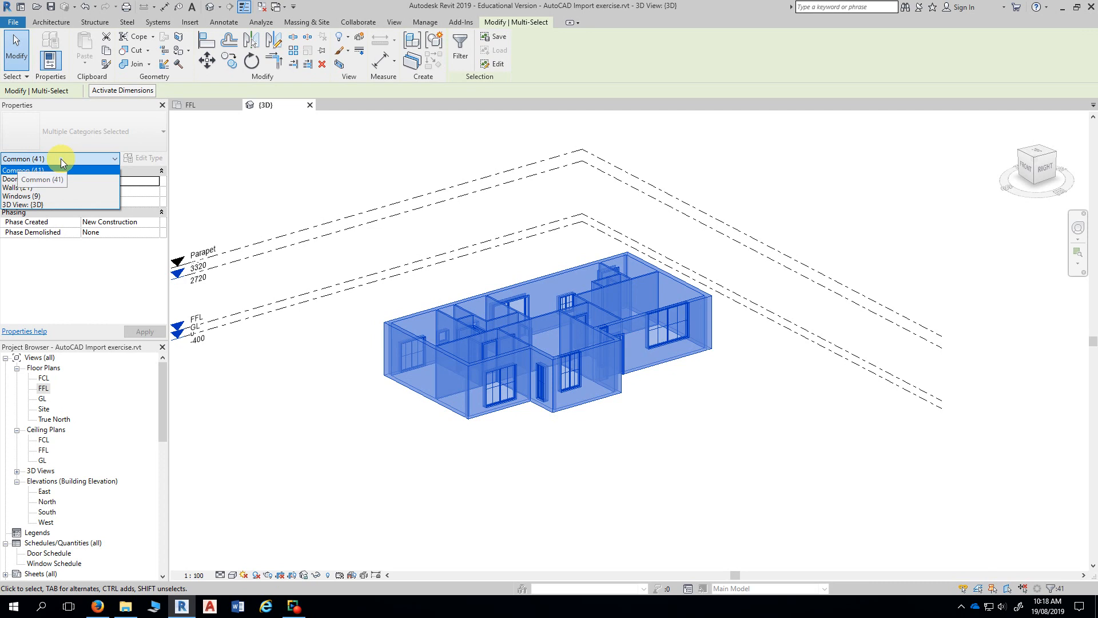
left_click(61, 159)
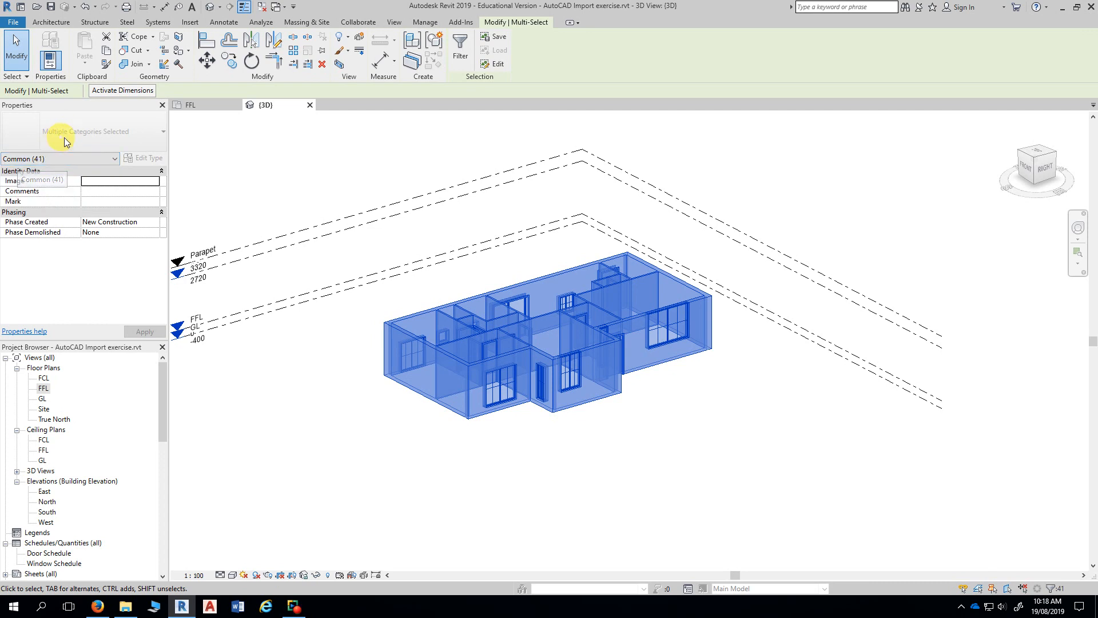
left_click(82, 159)
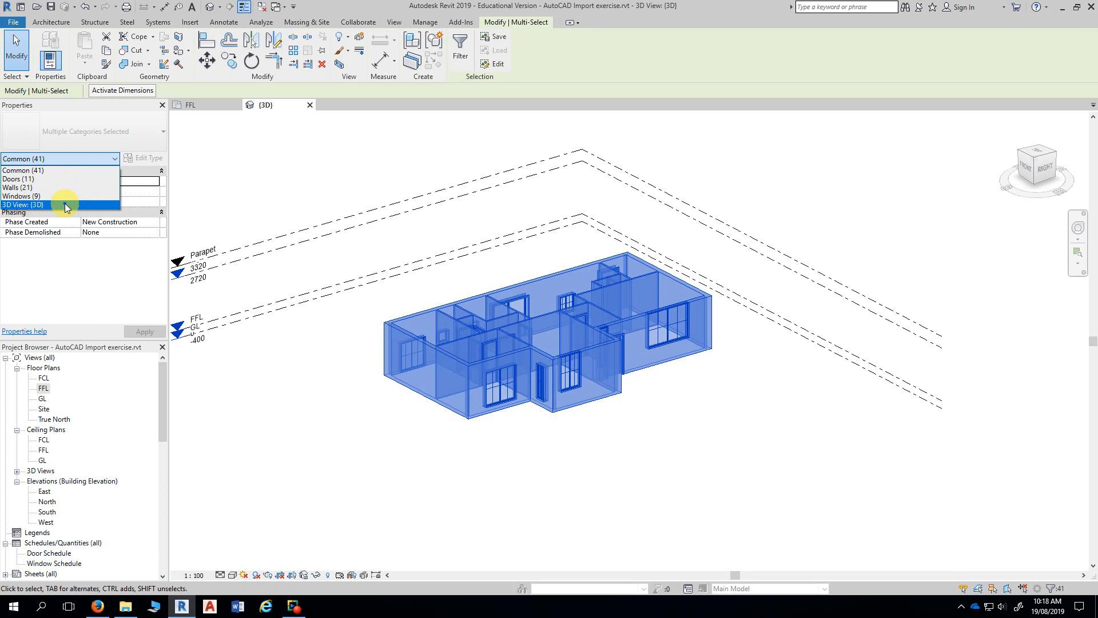
left_click(93, 136)
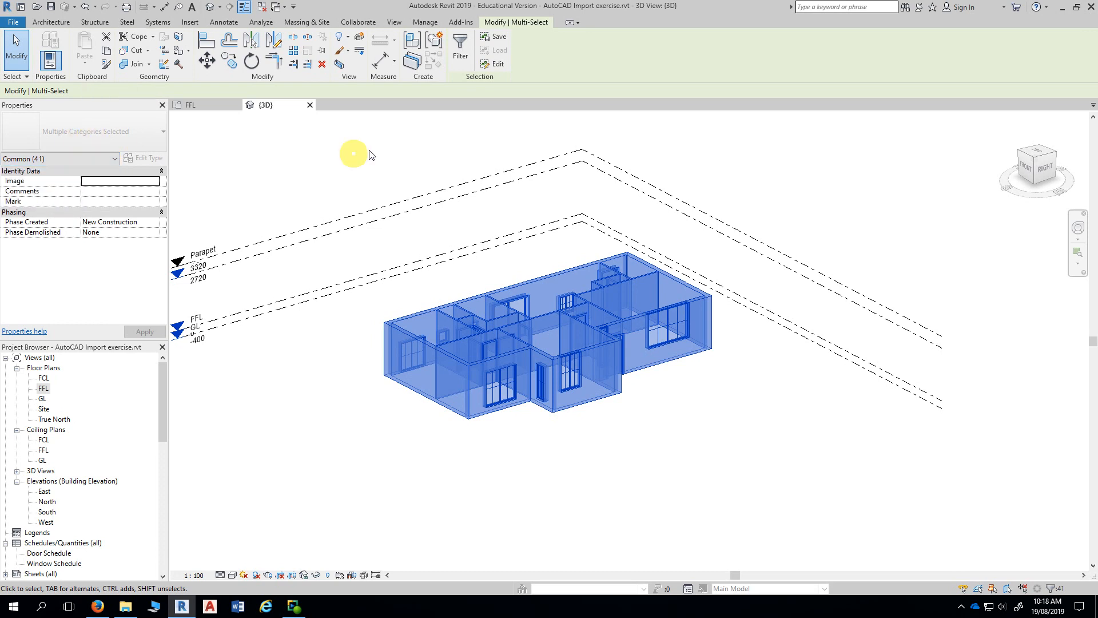
Step: Filter the selection down to Windows only, excluding Doors and Walls
left_click(463, 56)
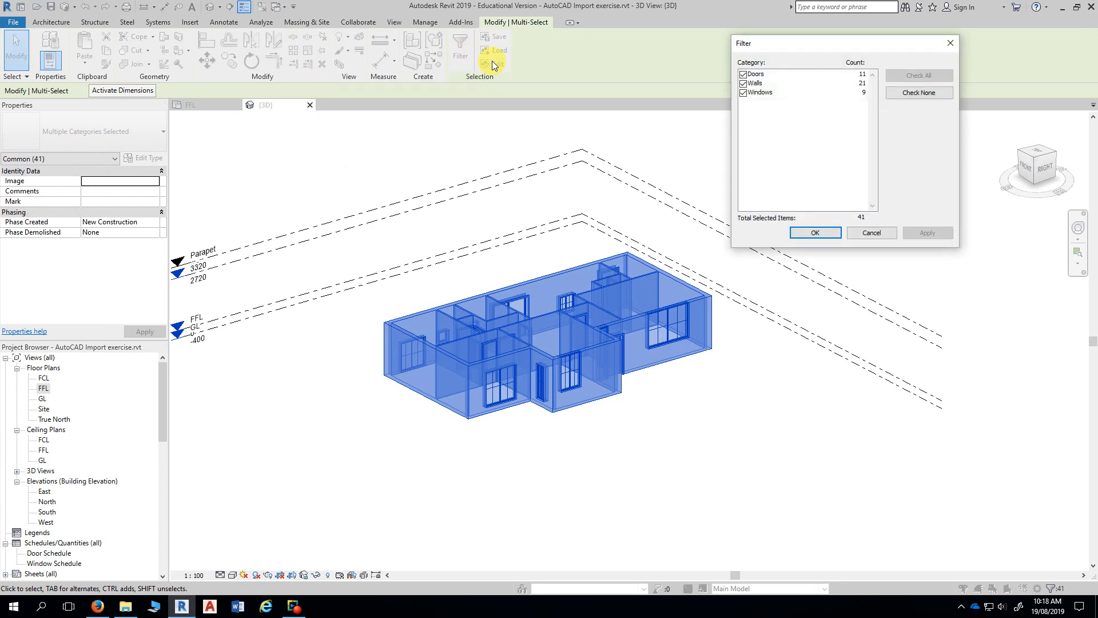
left_click_drag(800, 54, 723, 50)
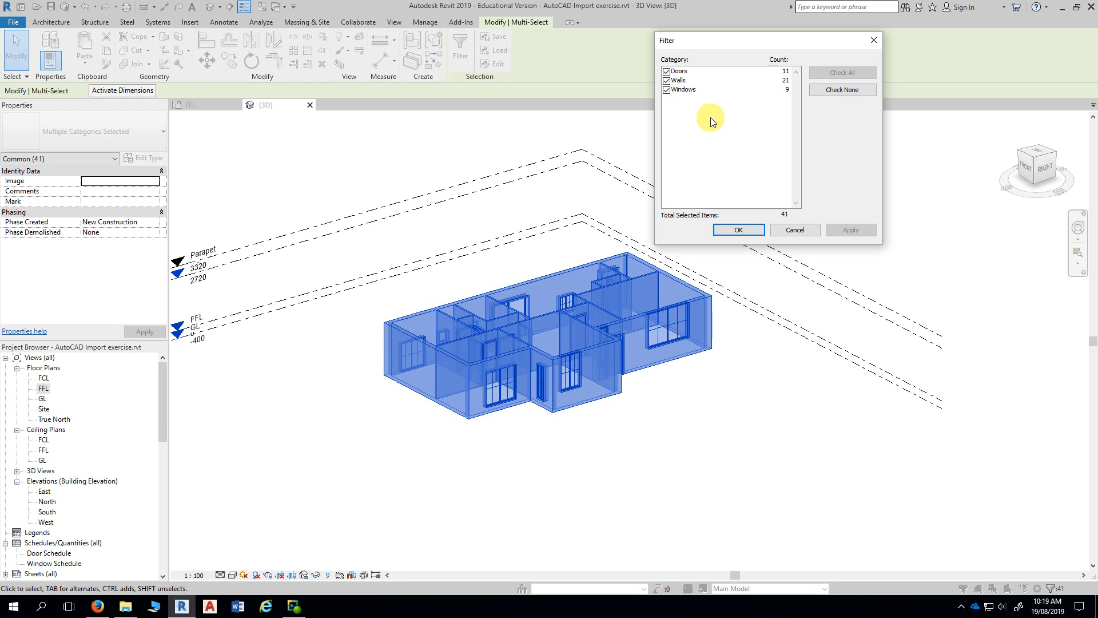
left_click(667, 72)
left_click(668, 81)
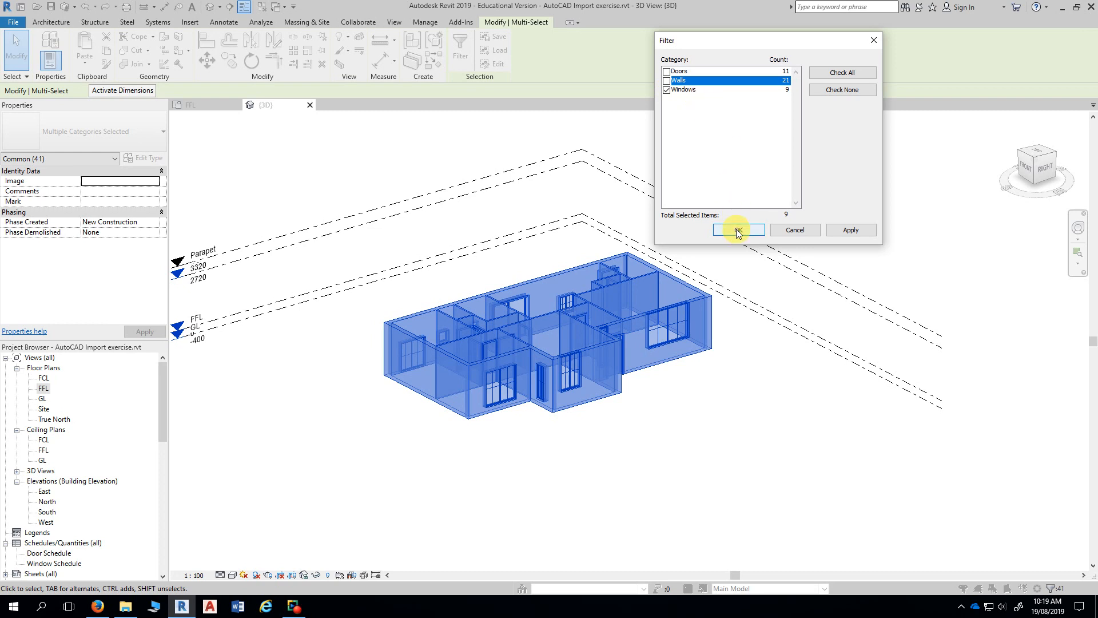
left_click(851, 231)
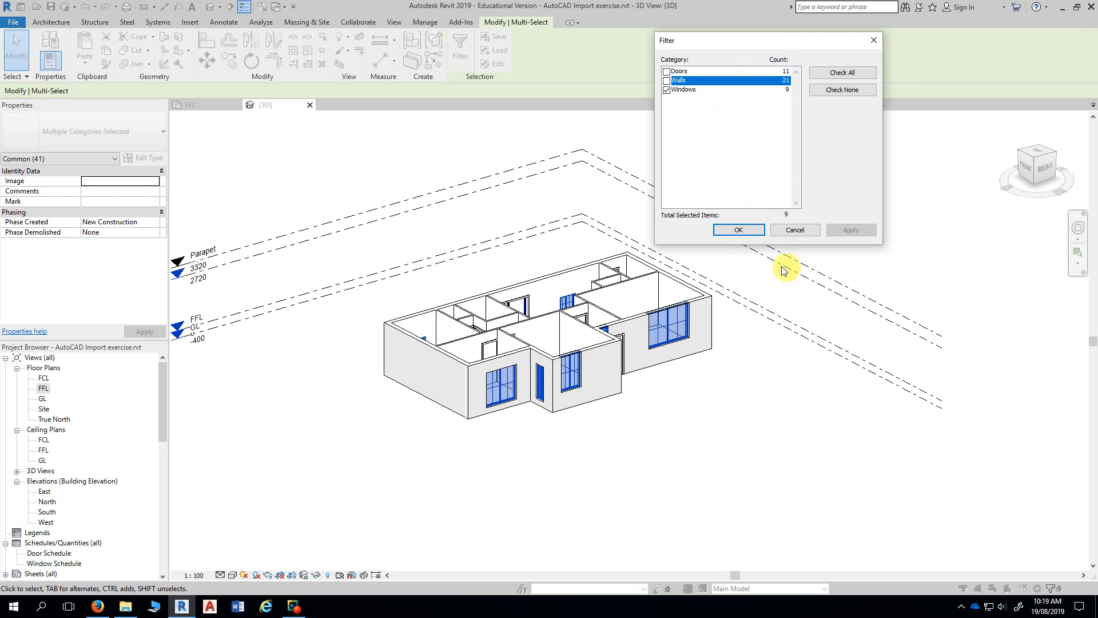
left_click(739, 230)
Step: Set the head height of all selected windows to 2100 and inspect them from the other side of the house
middle_click_drag(709, 483, 756, 426)
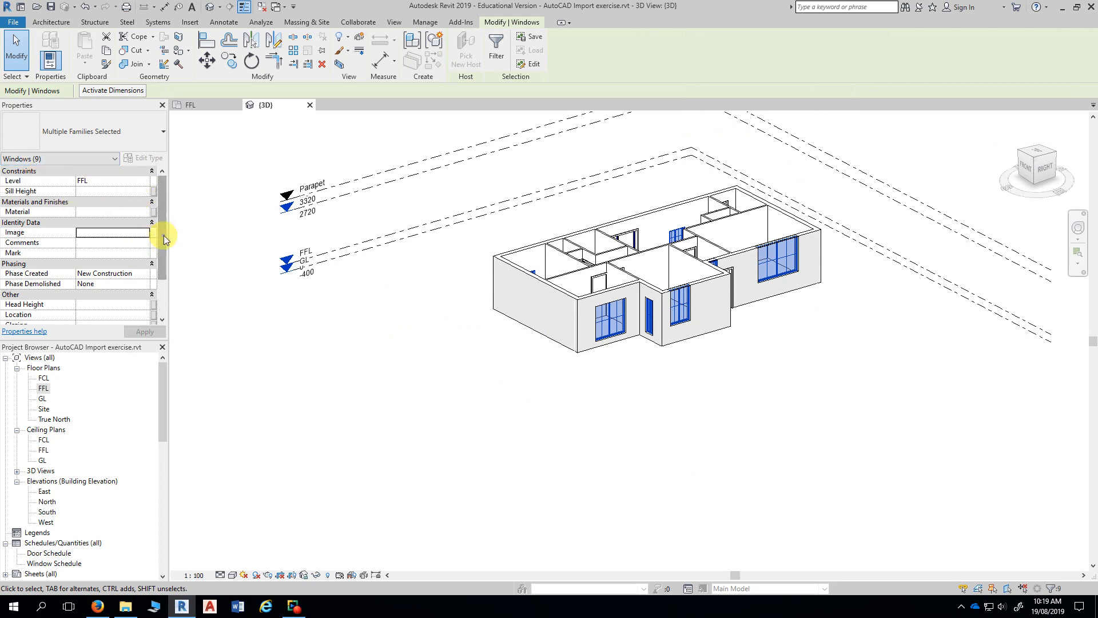
left_click_drag(164, 235, 160, 266)
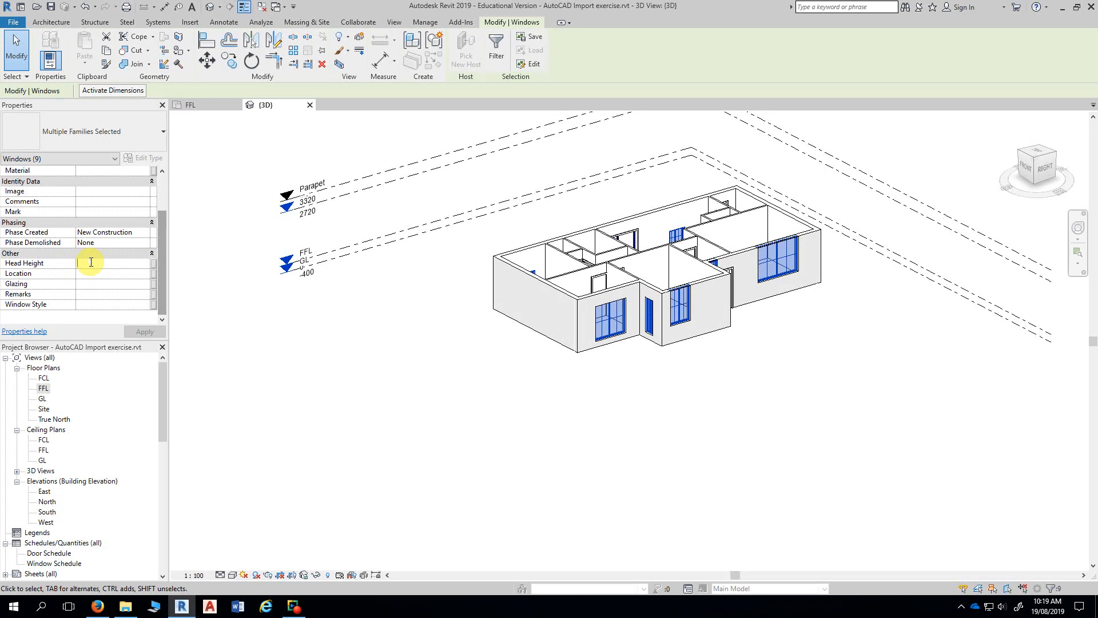
type("2100")
key("Return")
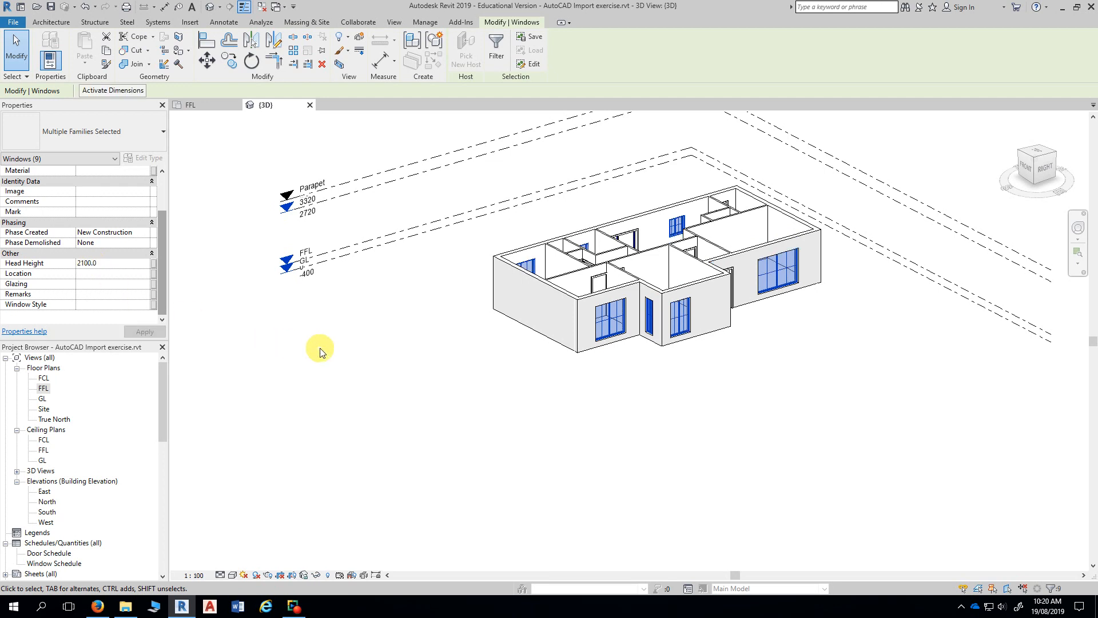
middle_click_drag(307, 373, 561, 385, "shift")
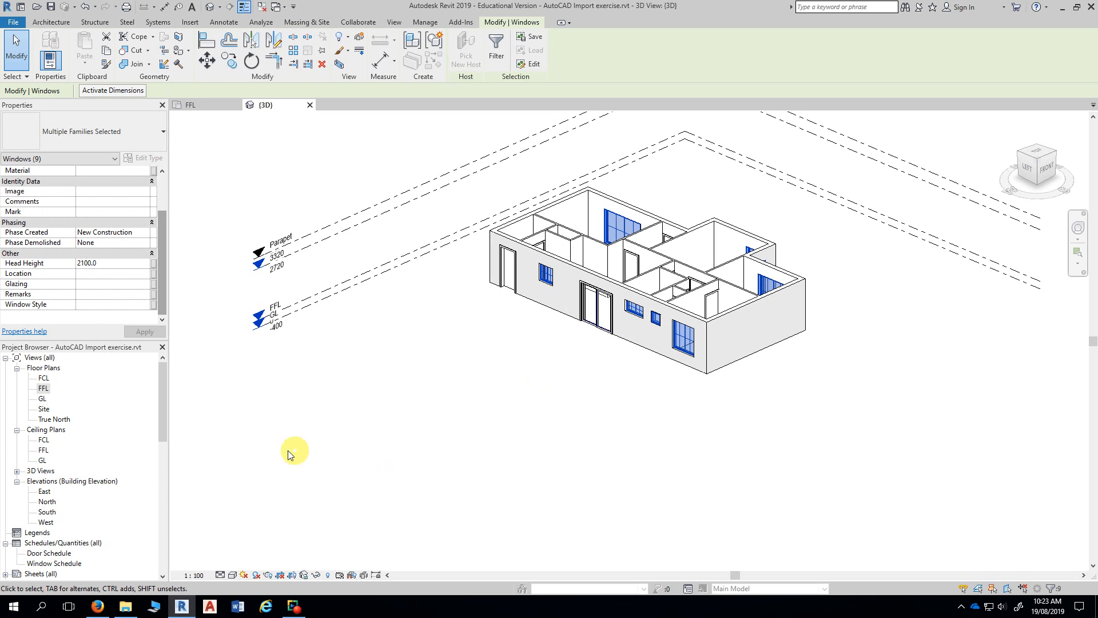
Step: Open the FFL floor plan with nothing selected and set its visual style to Hidden Line
double_click(44, 389)
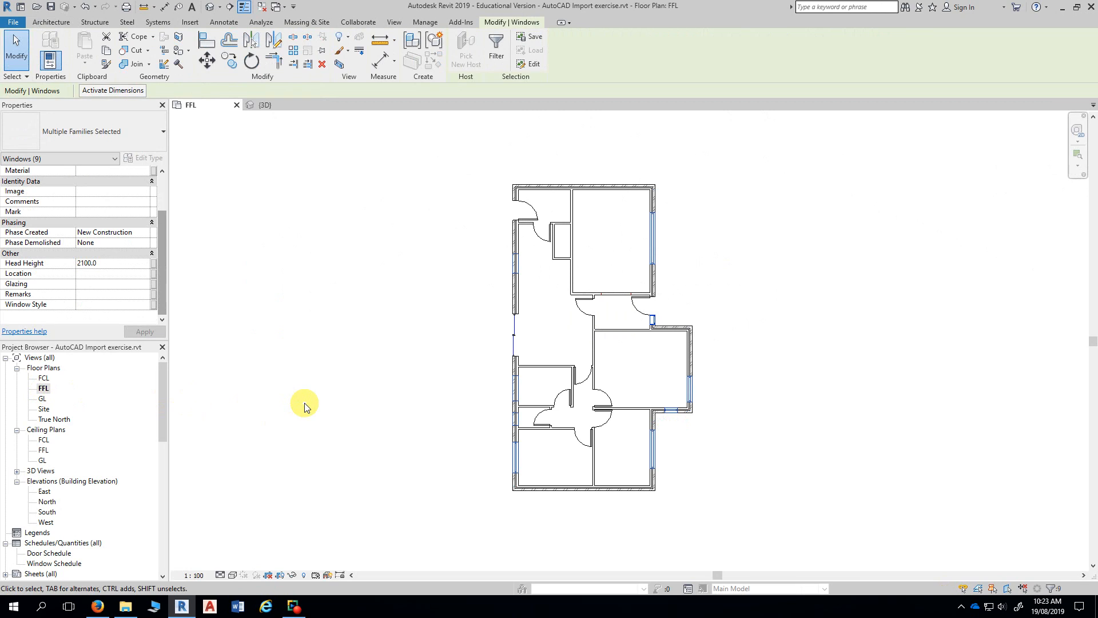
left_click(415, 397)
scroll(418, 377, "up", 2)
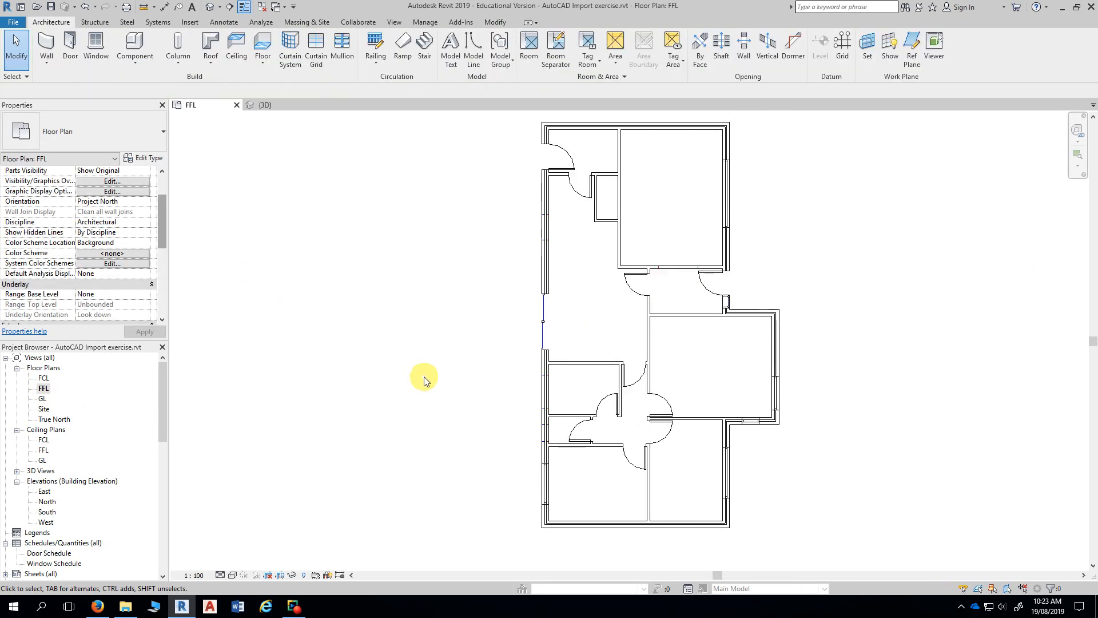
middle_click_drag(424, 378, 395, 387)
scroll(395, 387, "down", 2)
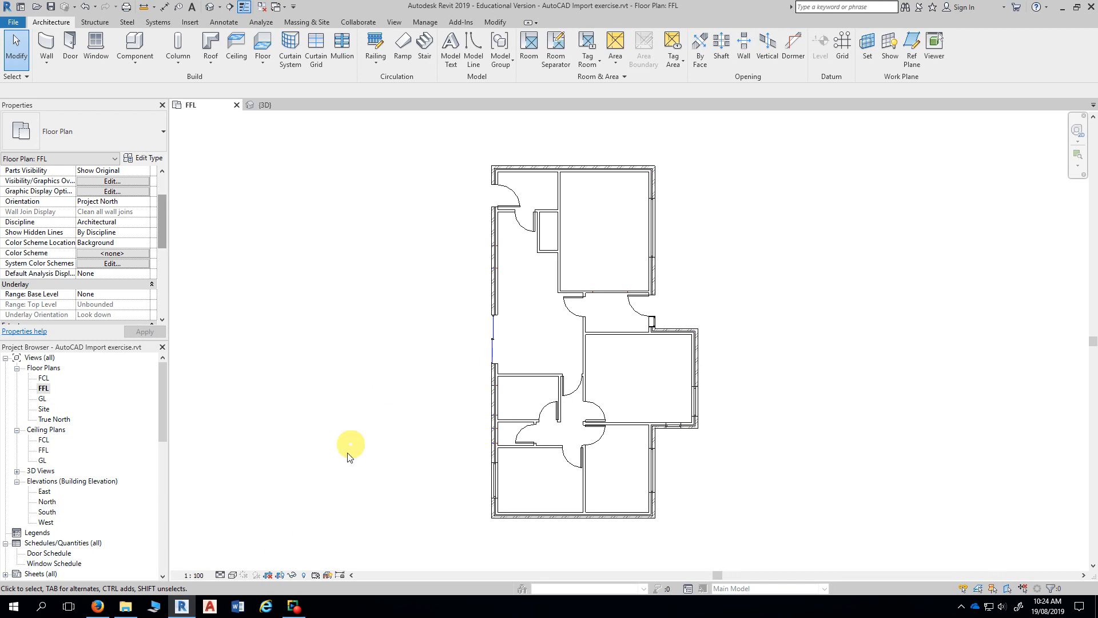
left_click(234, 575)
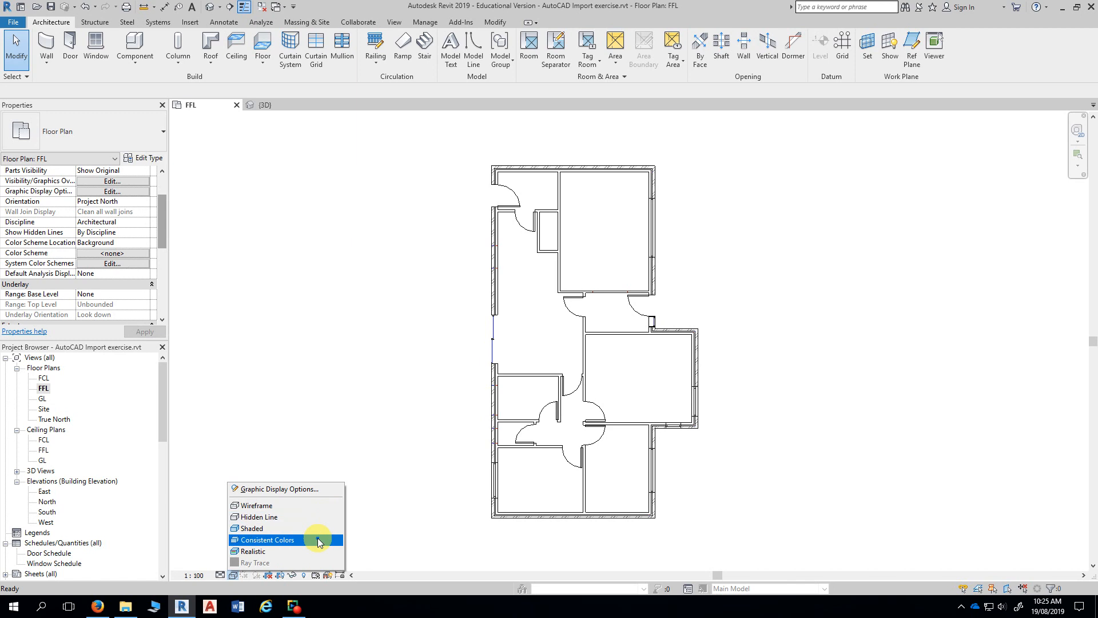
left_click(314, 519)
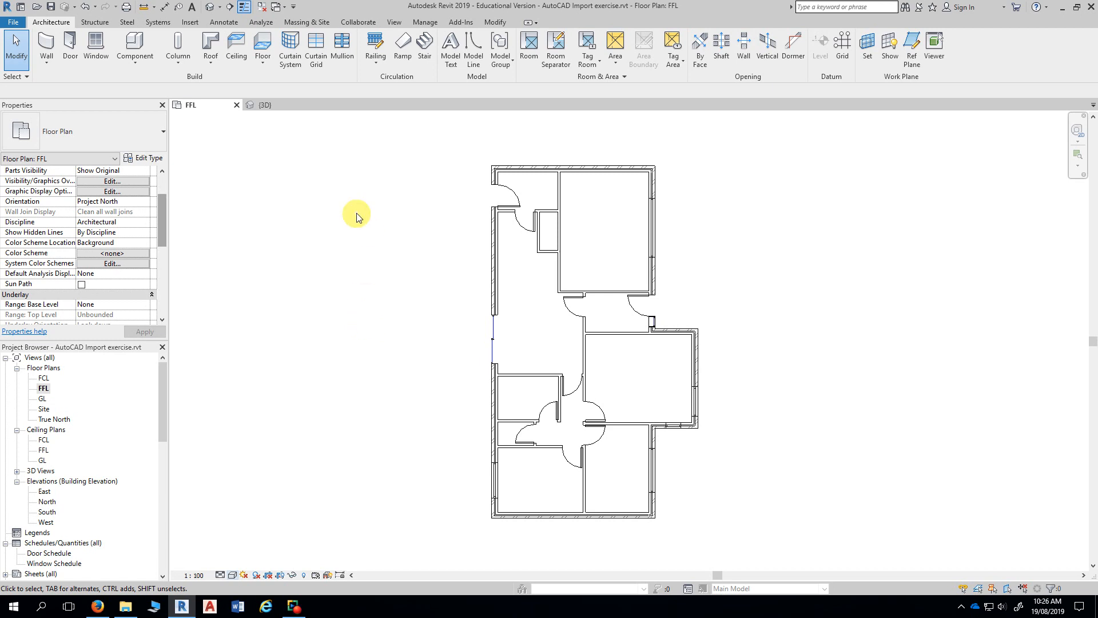
Step: Hide the Doors model category in the FFL floor plan's Visibility/Graphic Overrides
left_click(396, 24)
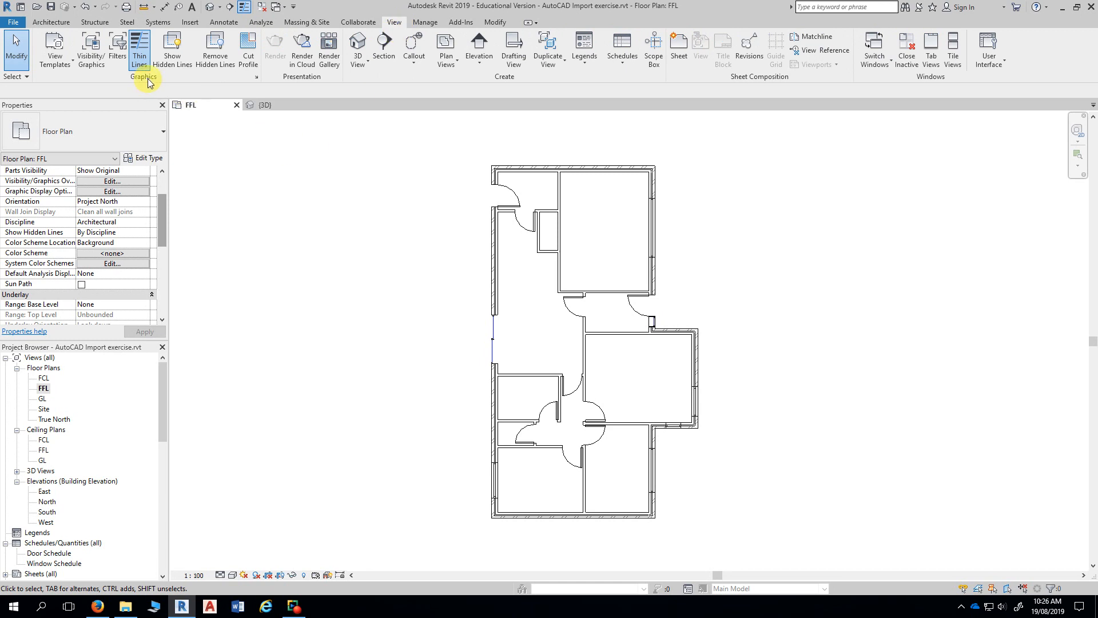
left_click(97, 63)
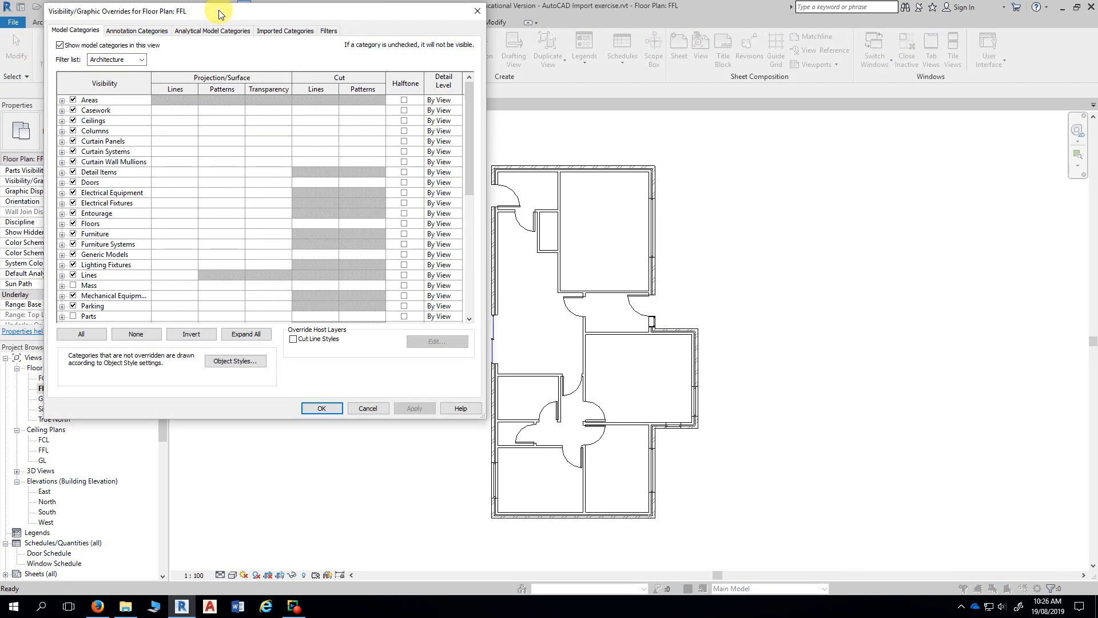
left_click_drag(216, 10, 200, 11)
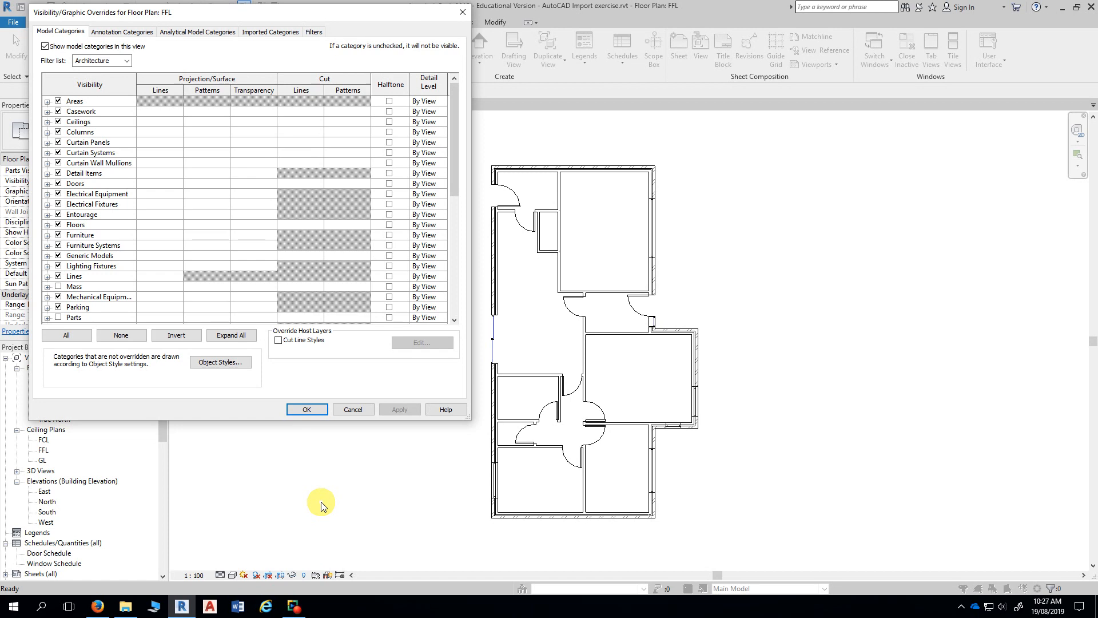
left_click_drag(320, 18, 313, 19)
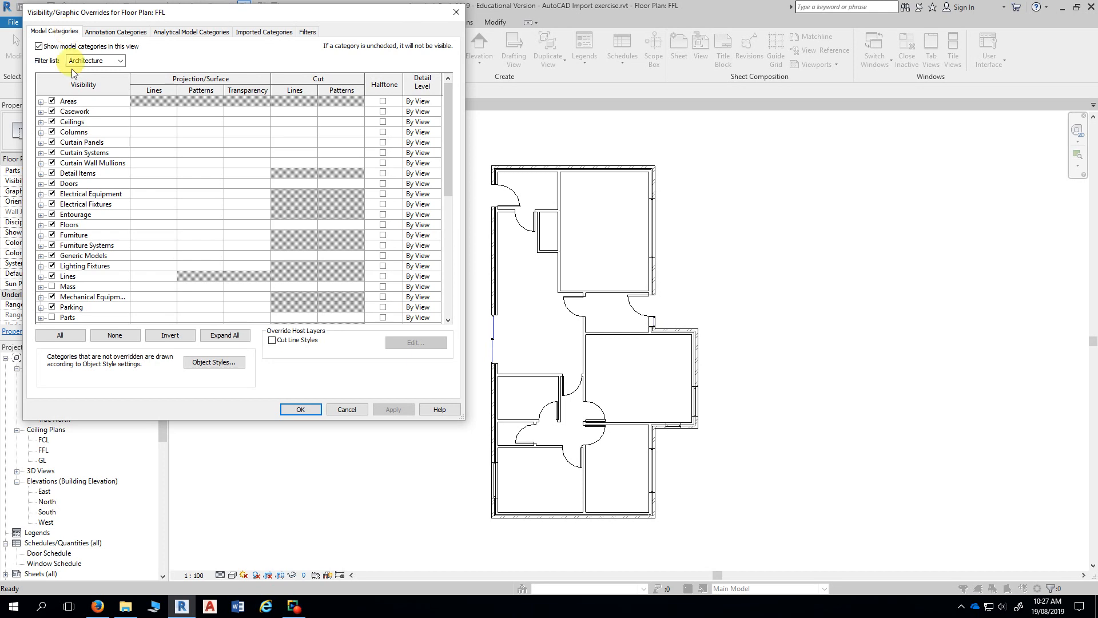
left_click(72, 184)
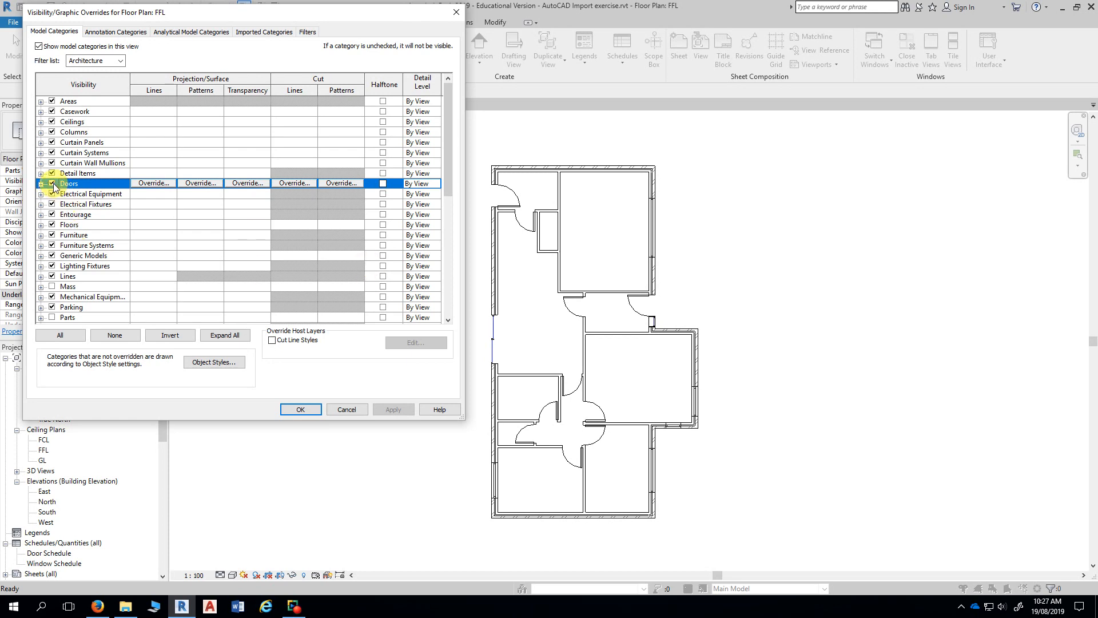
left_click(53, 183)
left_click(391, 410)
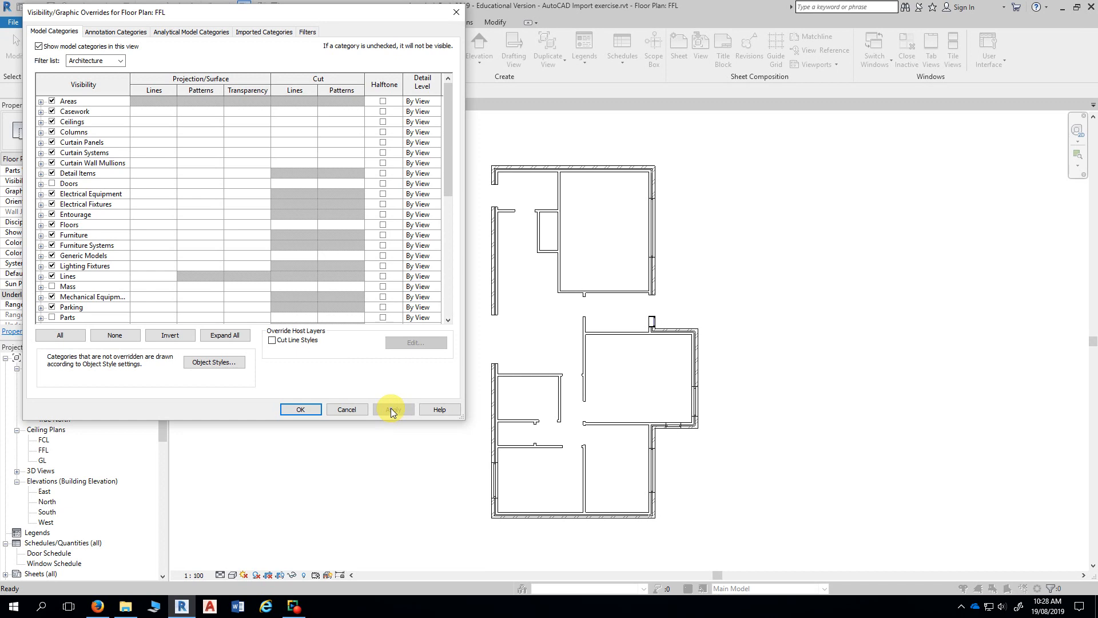
Step: Hide the Windows model category in the floor plan as well and apply the override
left_click_drag(444, 136, 441, 275)
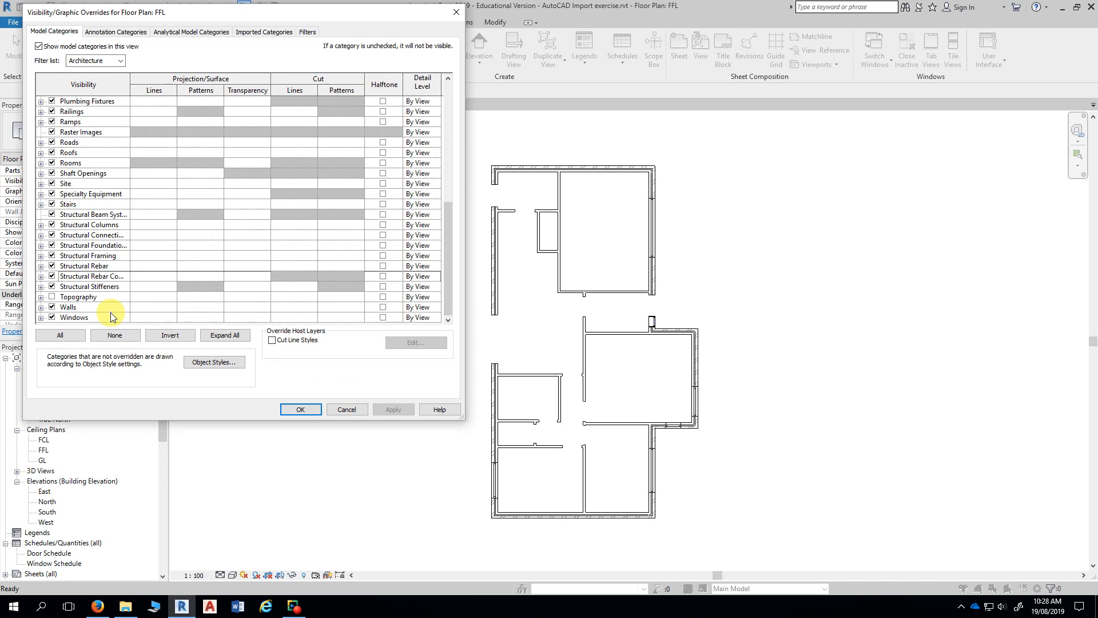
left_click(52, 317)
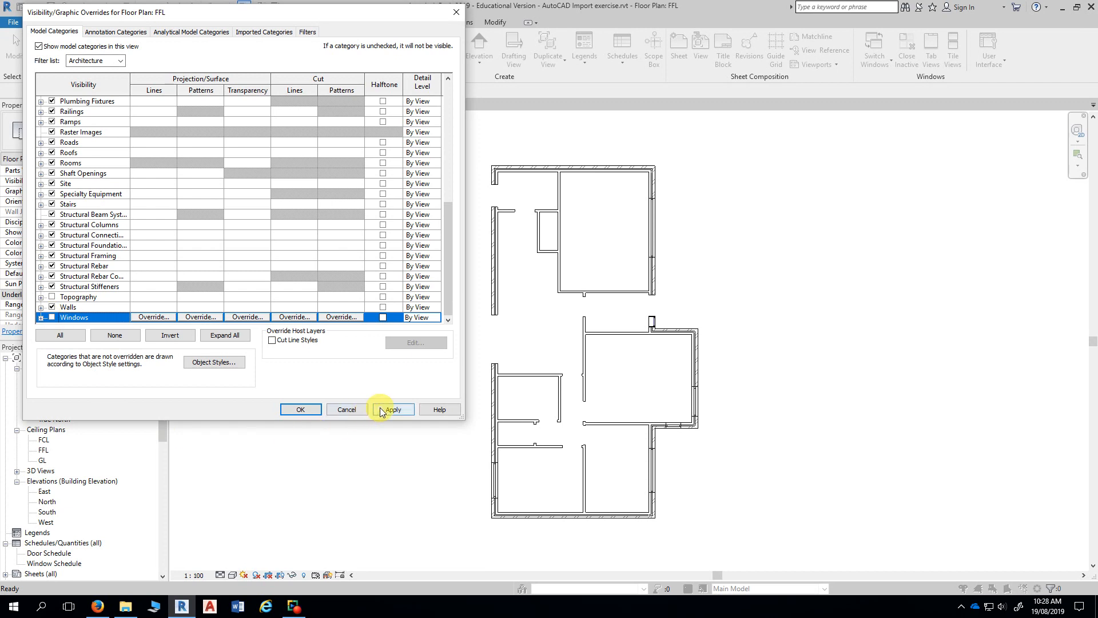
left_click(382, 411)
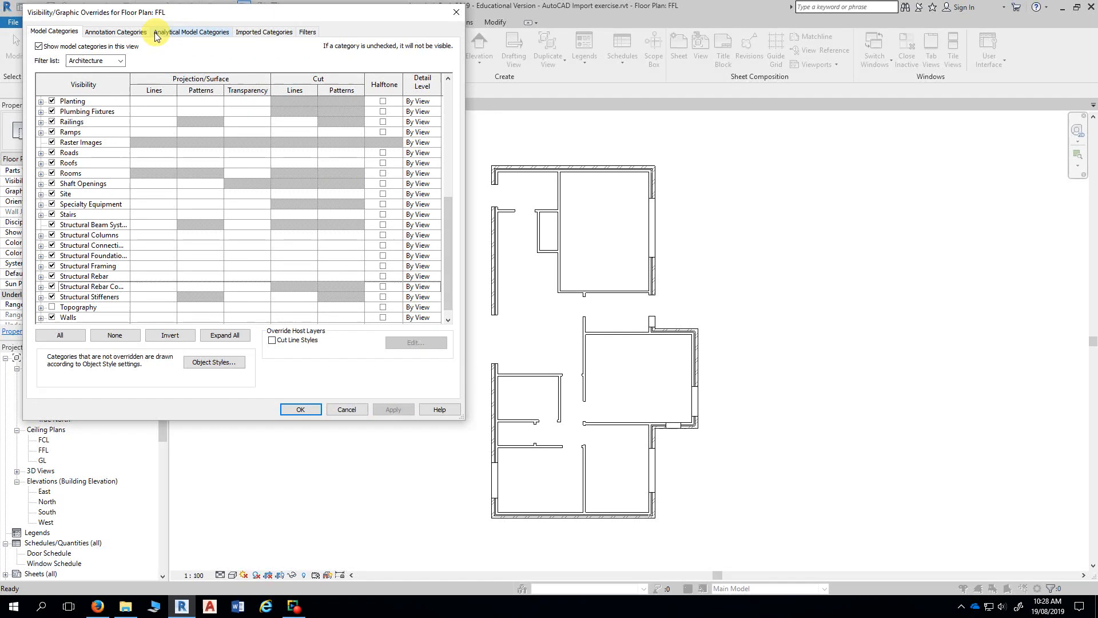
Step: Hide the whole imported AutoCAD floor plan, including all its layers, in the FFL view and apply the override
left_click(276, 36)
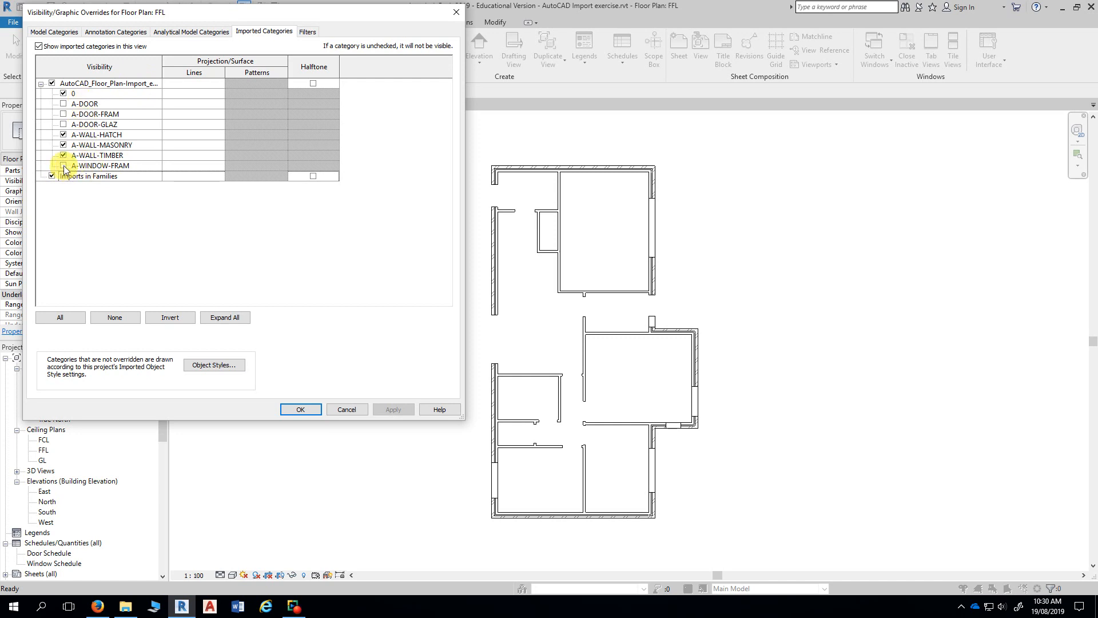
left_click(52, 84)
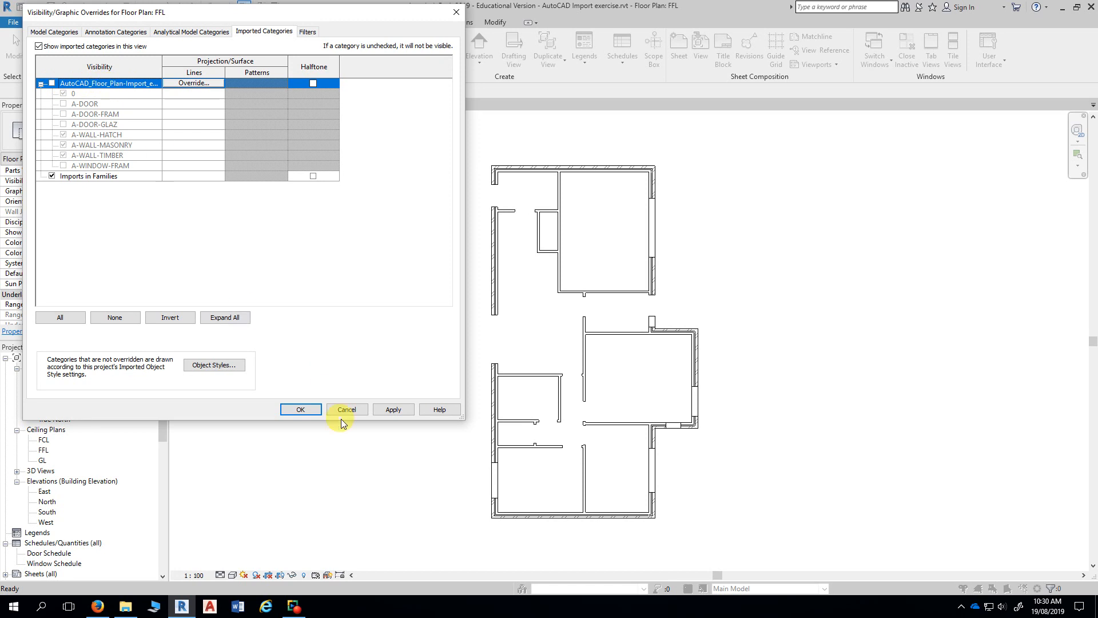
left_click(394, 411)
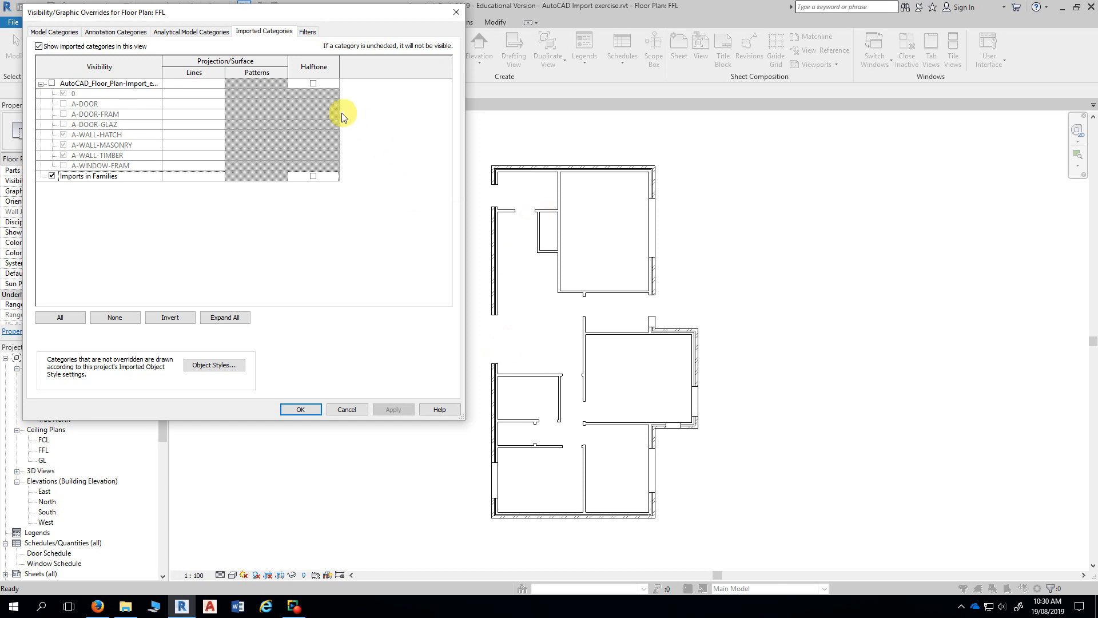
Step: Turn the Windows model category back on in the FFL floor plan's visibility overrides
left_click(66, 34)
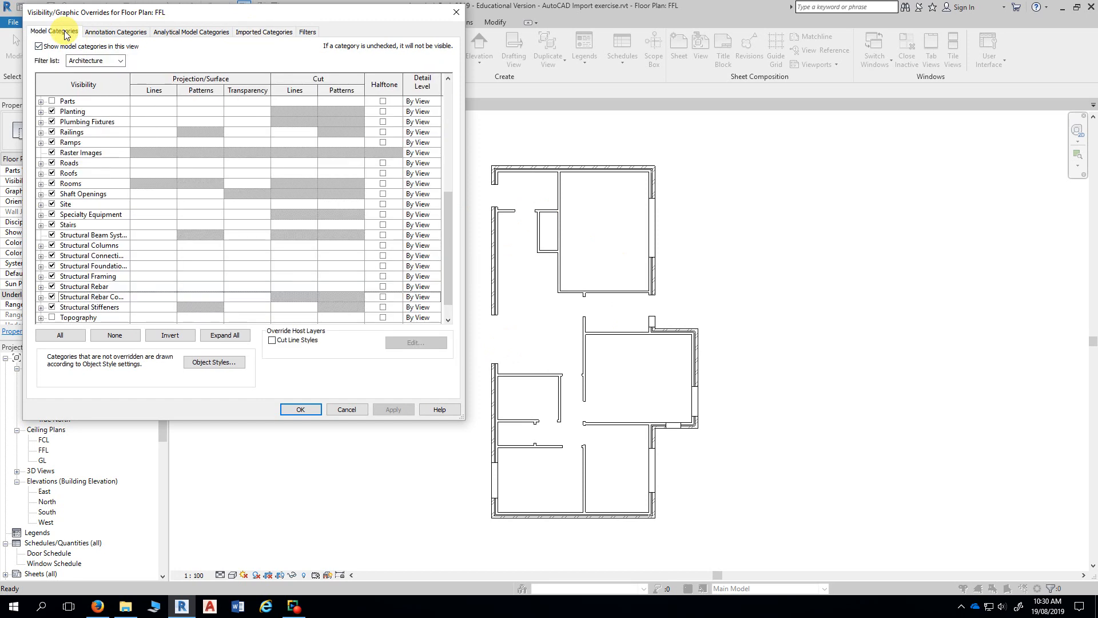
scroll(115, 138, "up", 2)
scroll(115, 143, "up", 2)
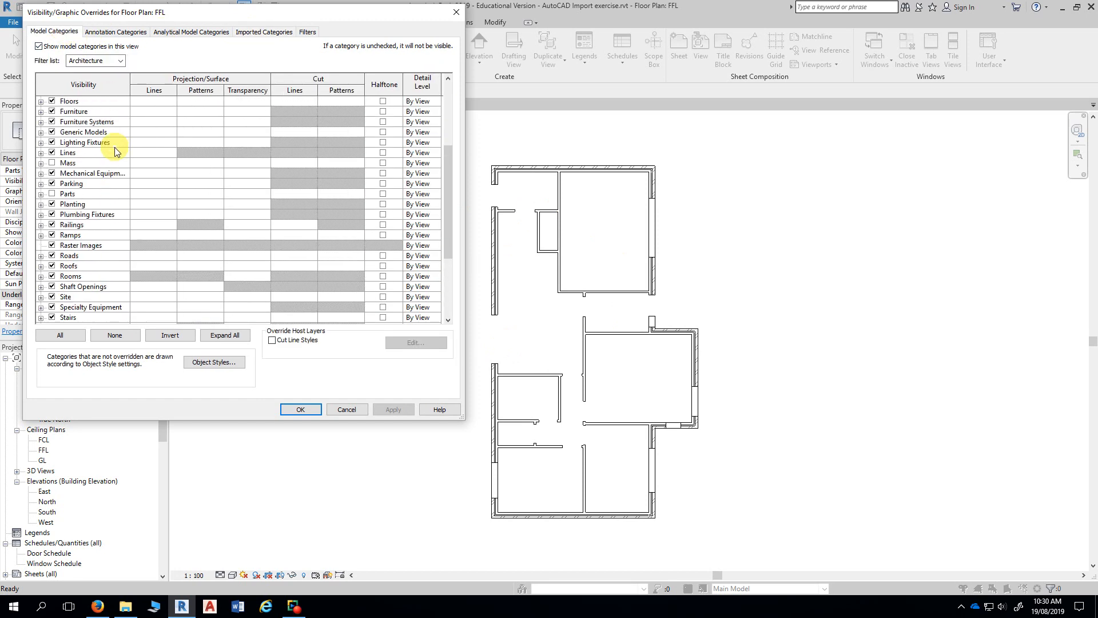
scroll(123, 183, "down", 4)
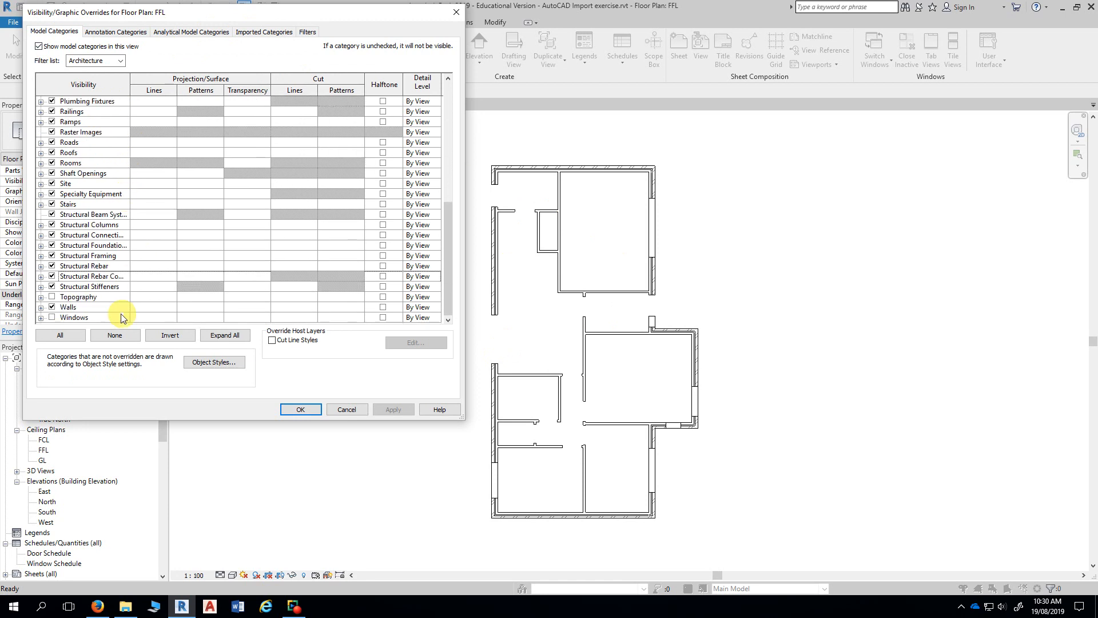
left_click(52, 318)
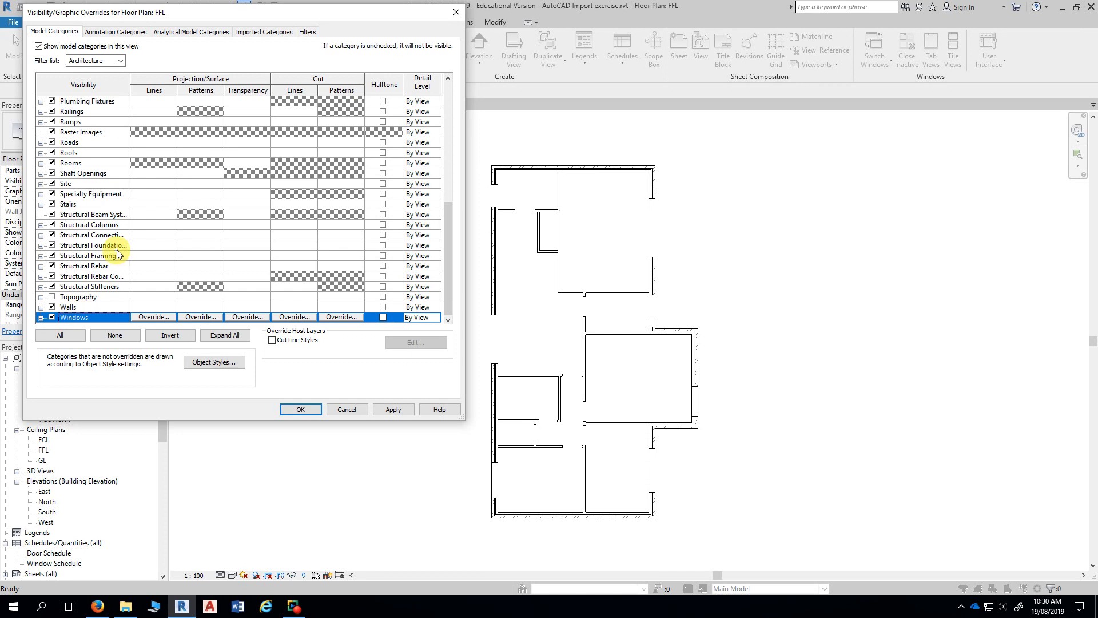
Step: Turn the Doors model category back on as well, apply the visibility overrides and close the dialog
scroll(108, 246, "up", 7)
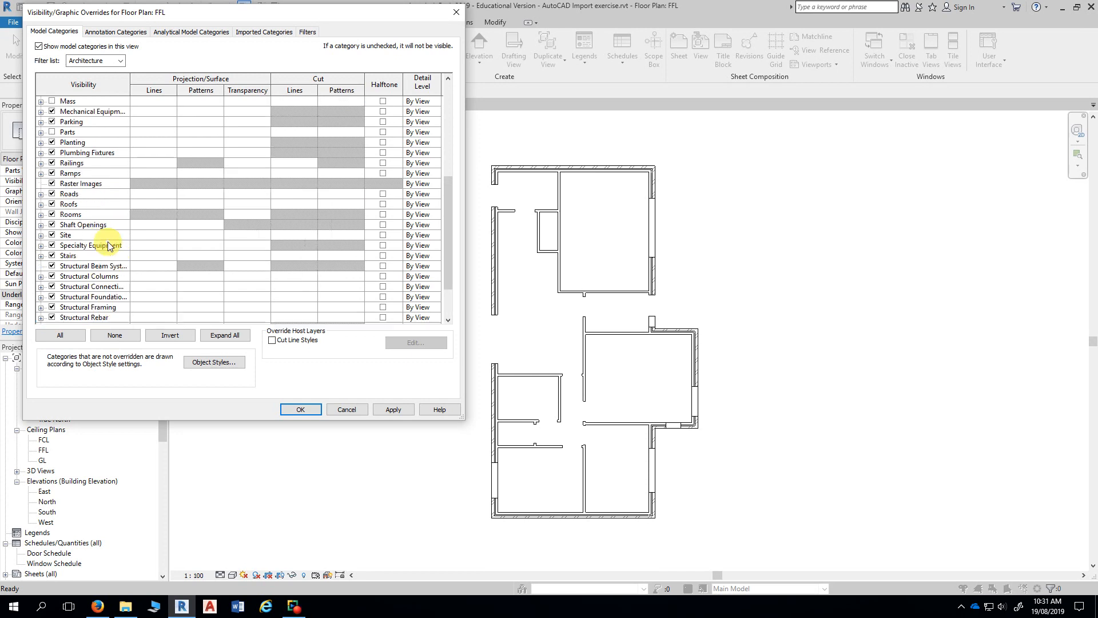
scroll(109, 246, "up", 1)
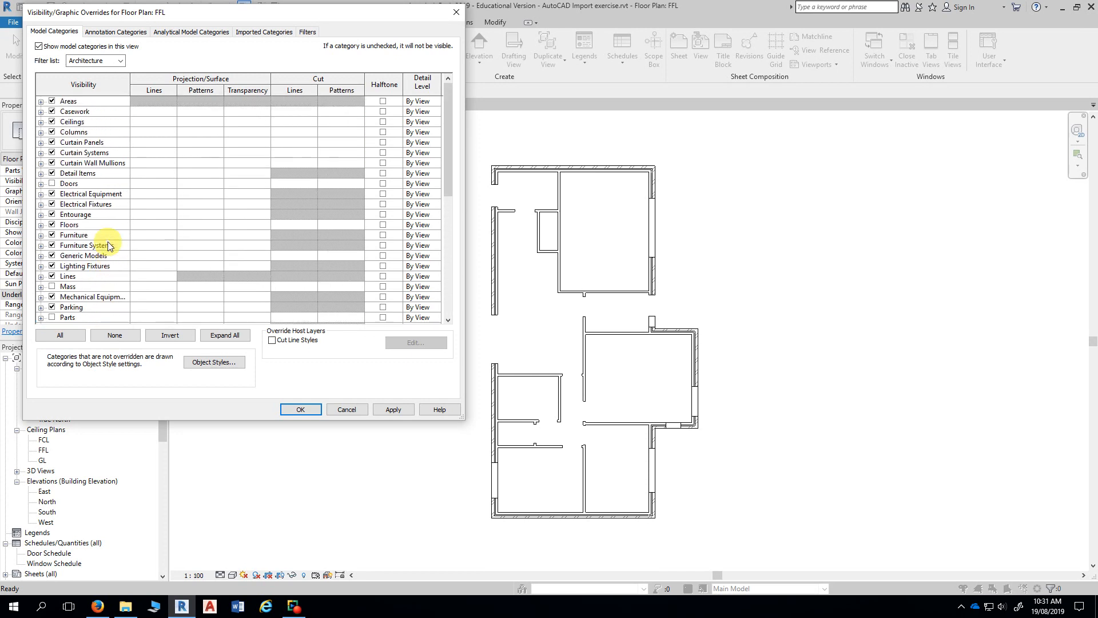
left_click(52, 184)
left_click(389, 410)
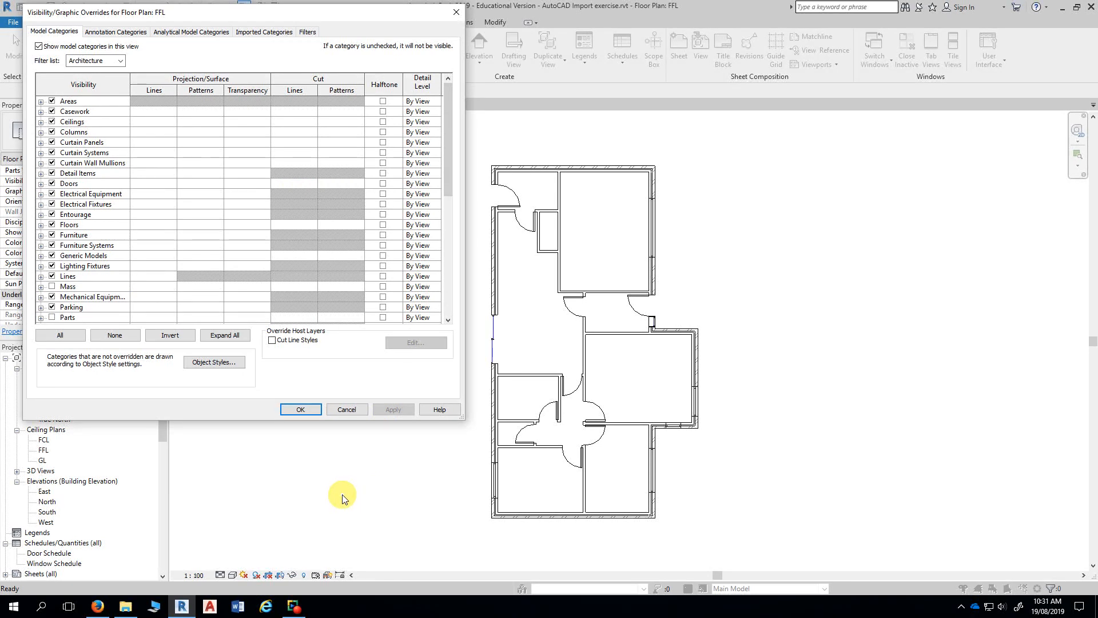
mouse_move(300, 20)
left_mouse_down()
mouse_move(319, 20)
mouse_move(309, 22)
left_mouse_up()
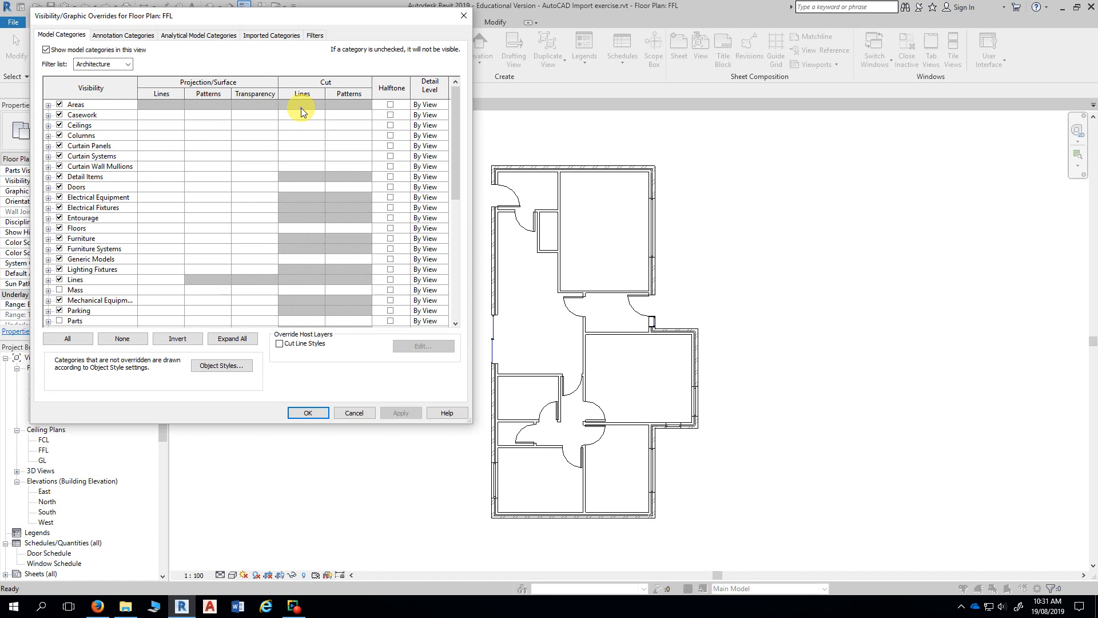
left_click(309, 413)
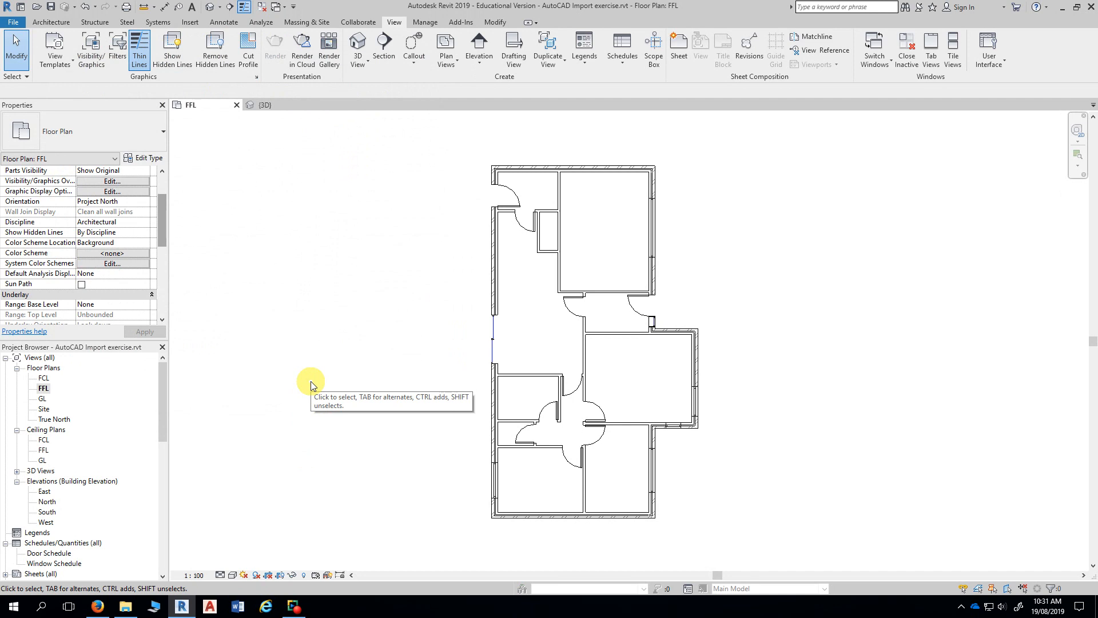
Step: Switch to Firefox and review the door and window guide PDF's floor plan, heights, schedules and levels
scroll(346, 351, "up", 1)
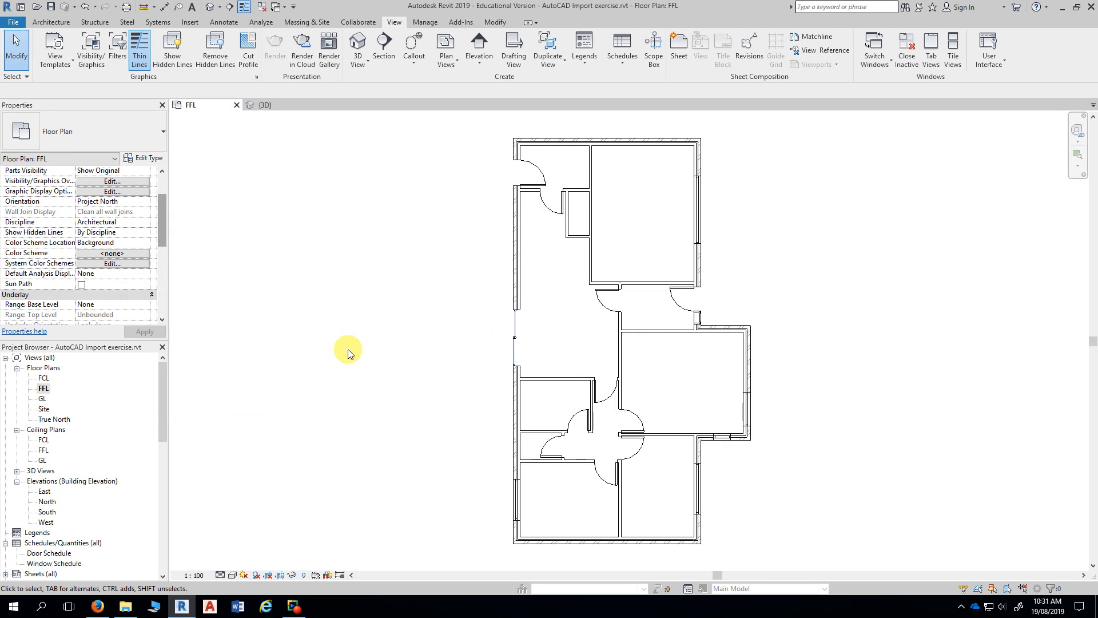
middle_click_drag(348, 353, 361, 345)
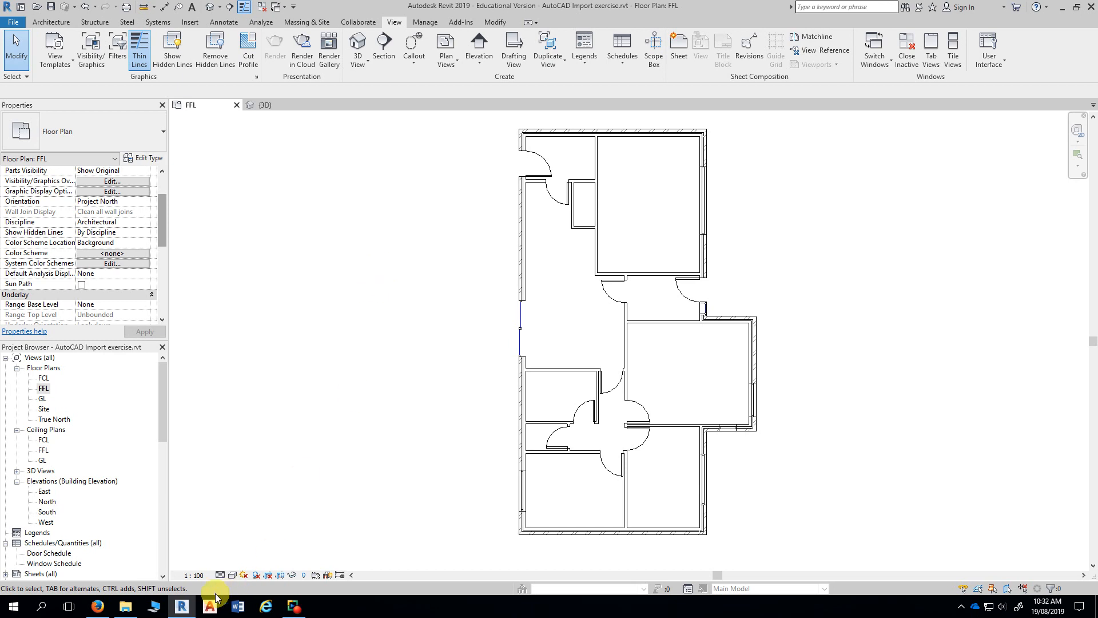
left_click(97, 606)
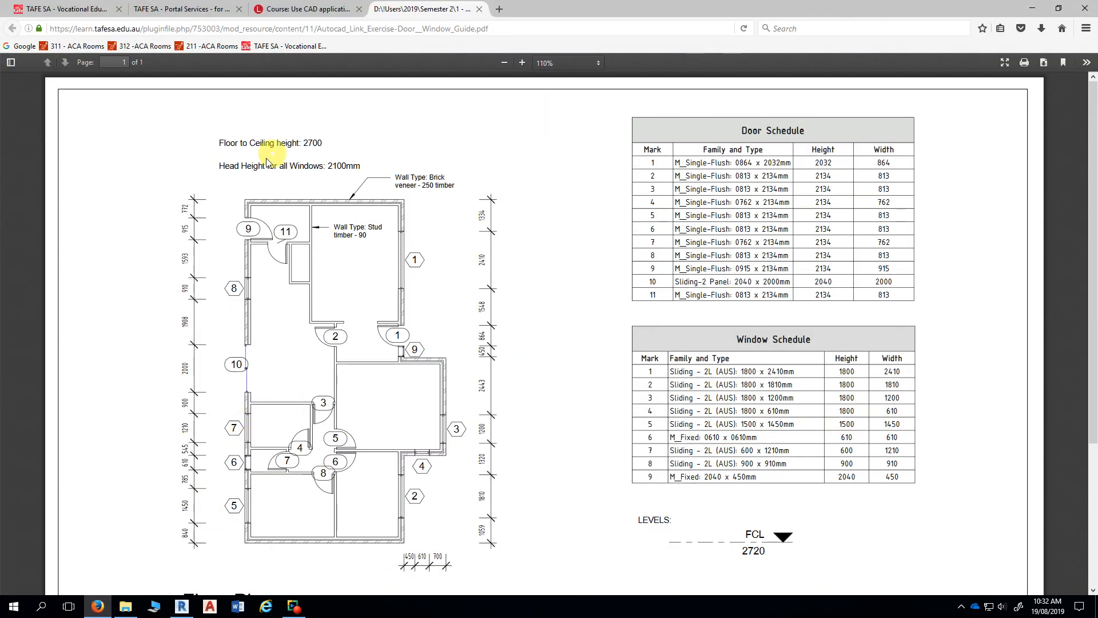
scroll(282, 386, "down", 1)
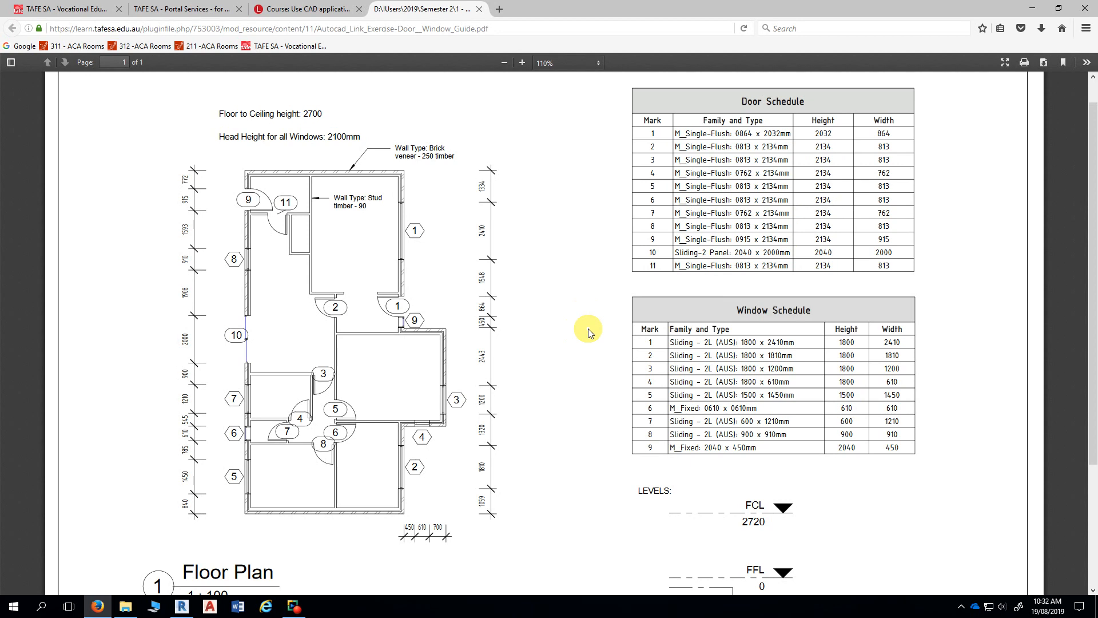
Step: Switch back to Revit and open the West elevation to examine its doors, windows and levels
left_click(182, 607)
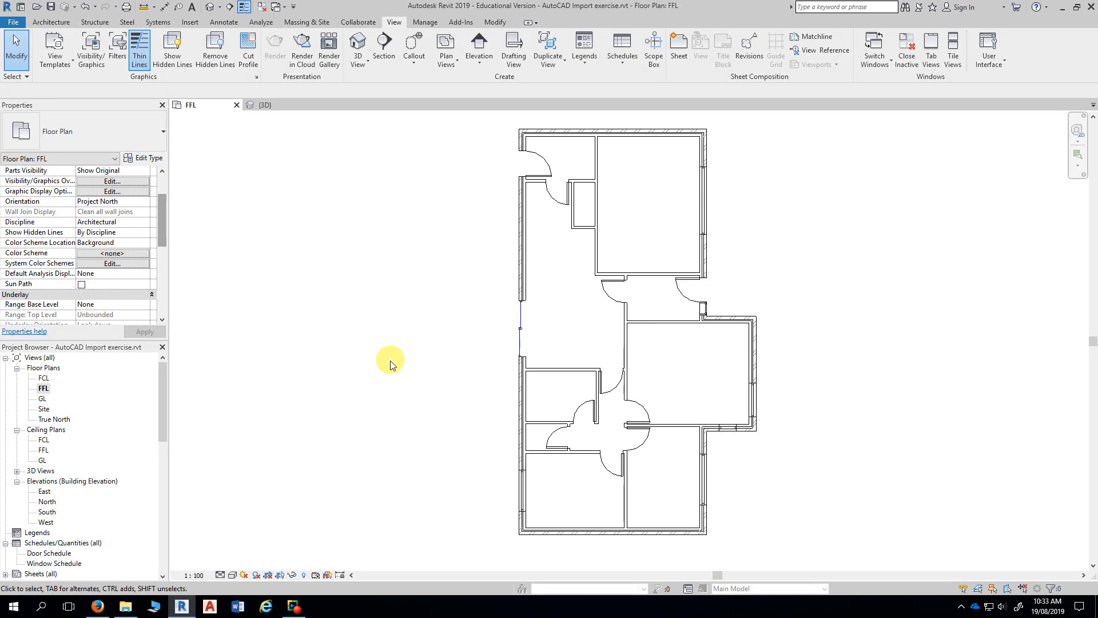
double_click(46, 522)
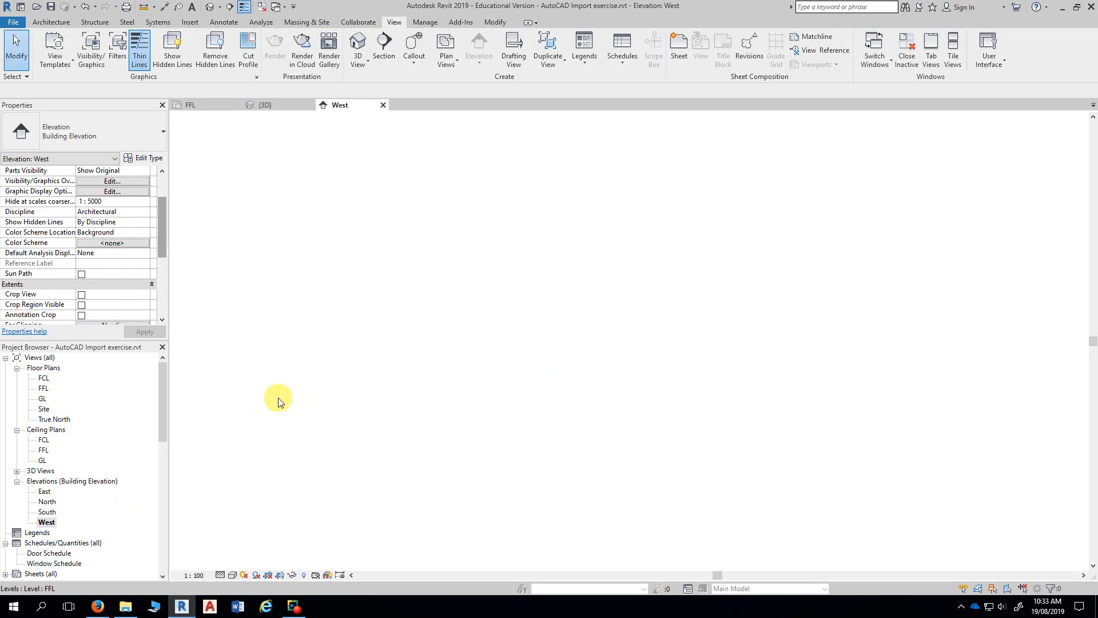
middle_click_drag(645, 449, 641, 404)
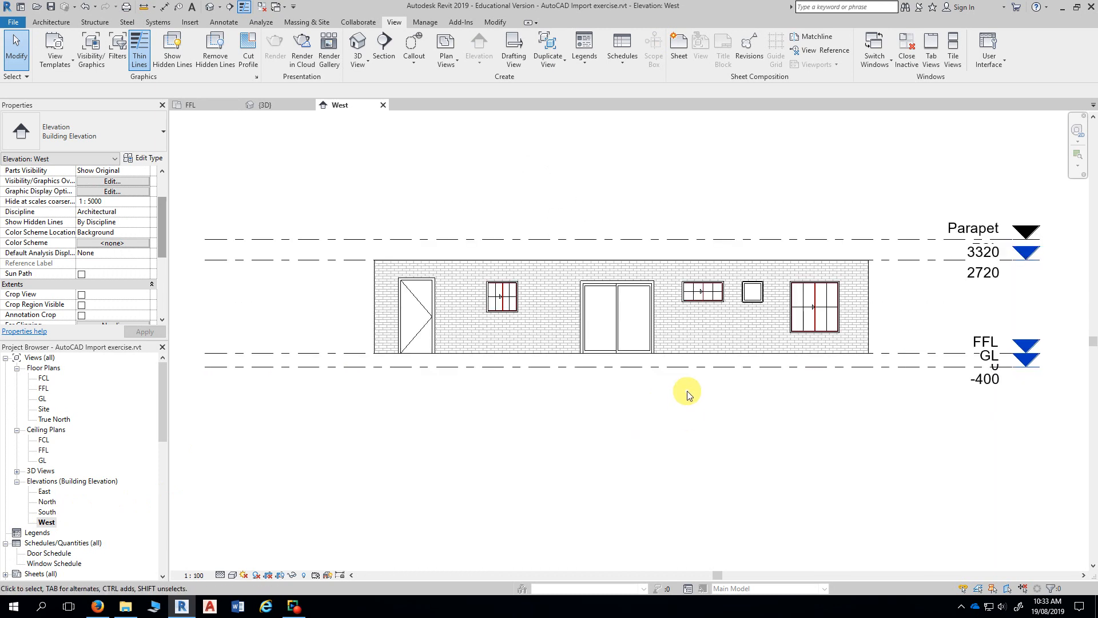
scroll(688, 390, "up", 1)
middle_click_drag(938, 316, 932, 316)
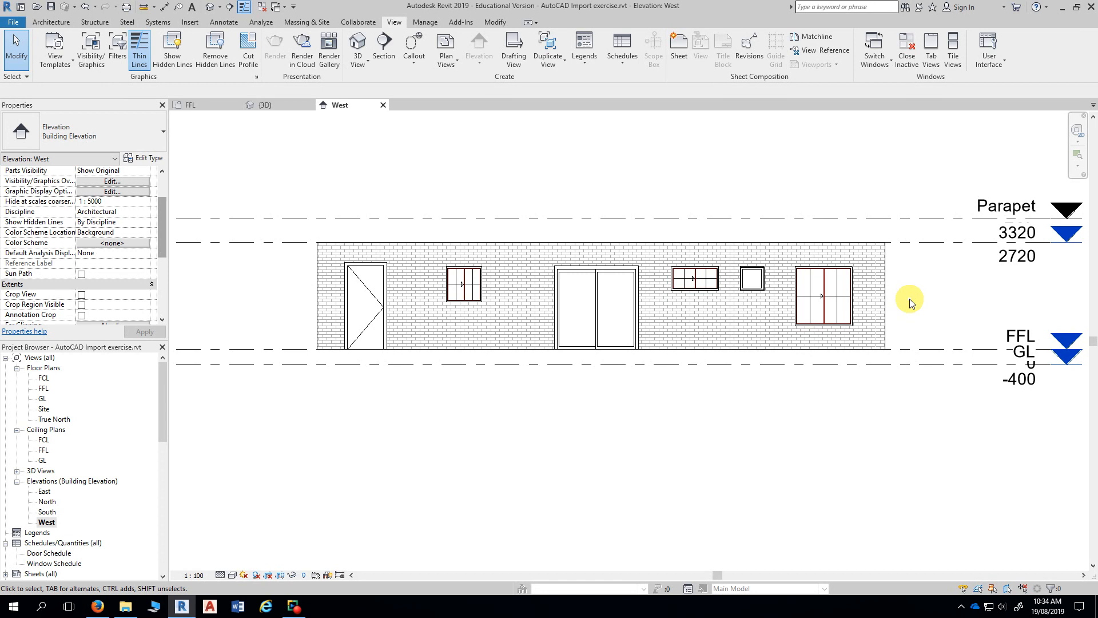
Step: Return to the FFL floor plan and look over the whole plan with its walls, doors and windows
double_click(44, 389)
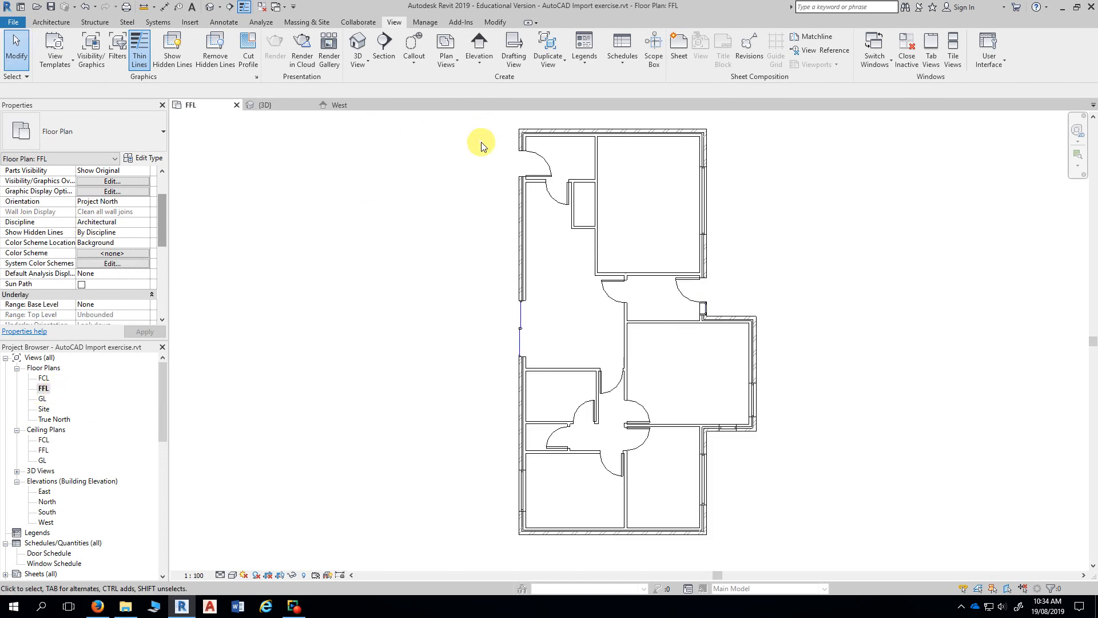
scroll(481, 146, "up", 3)
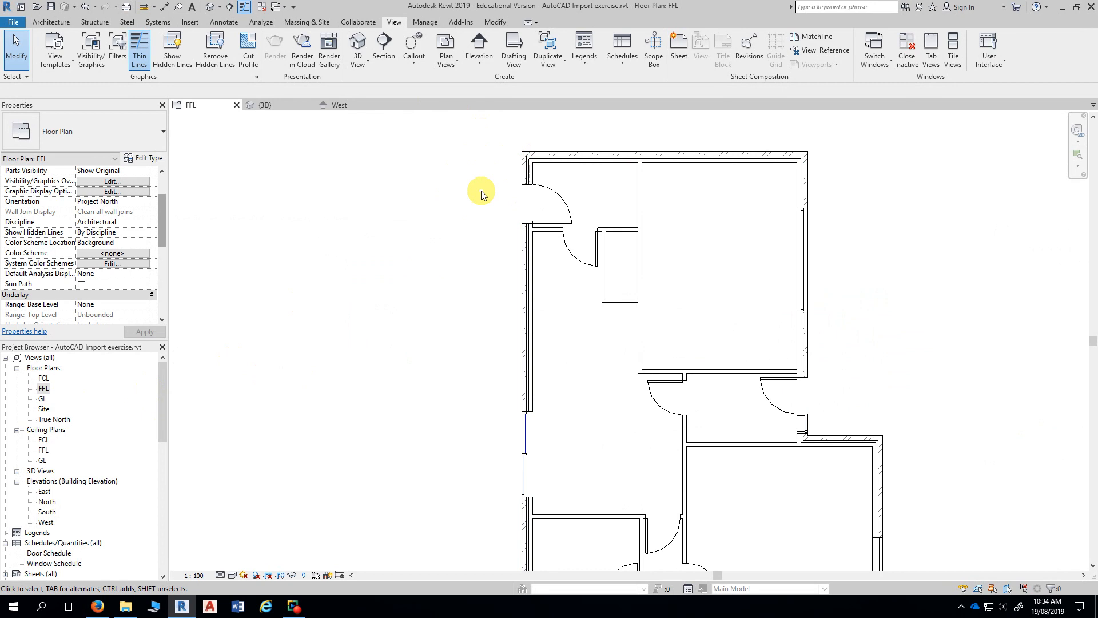
scroll(473, 177, "down", 1)
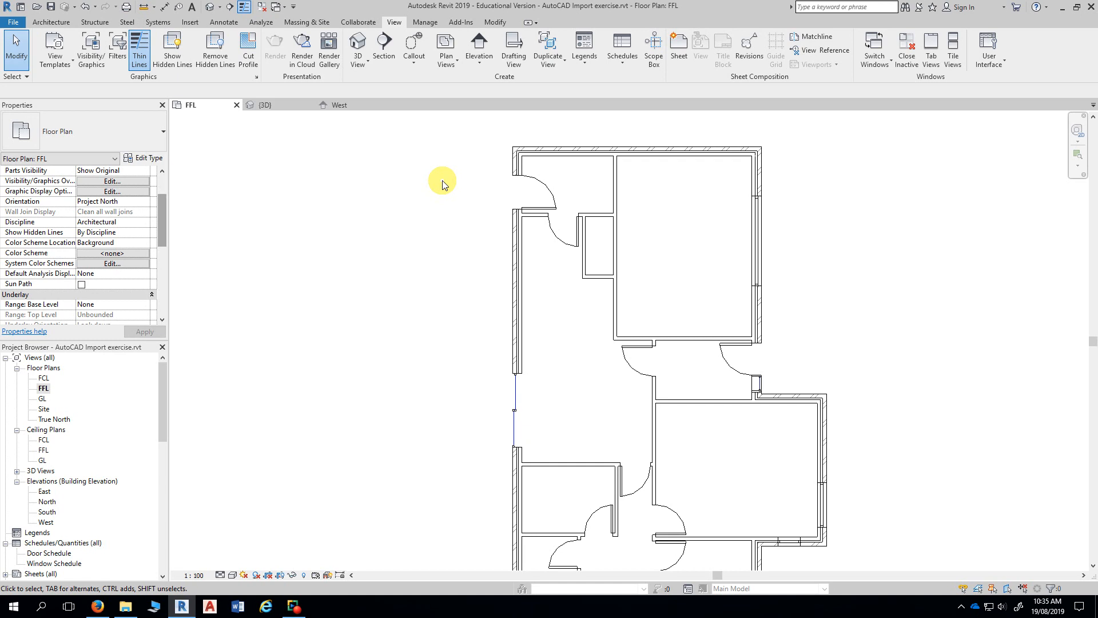
scroll(443, 181, "down", 1)
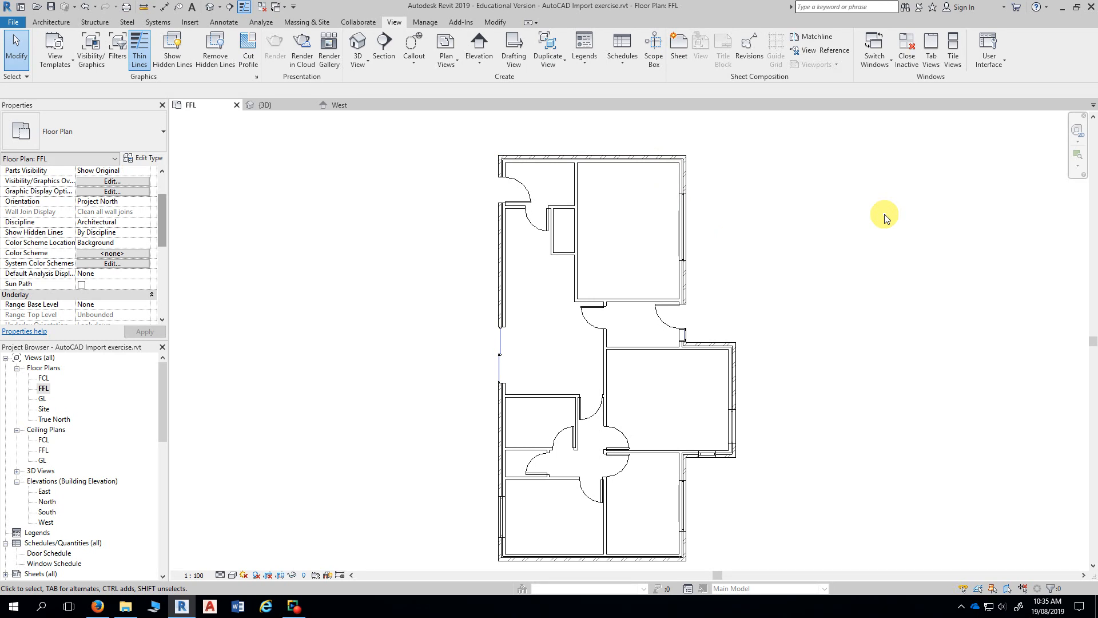
scroll(865, 206, "down", 1)
middle_click_drag(864, 206, 813, 214)
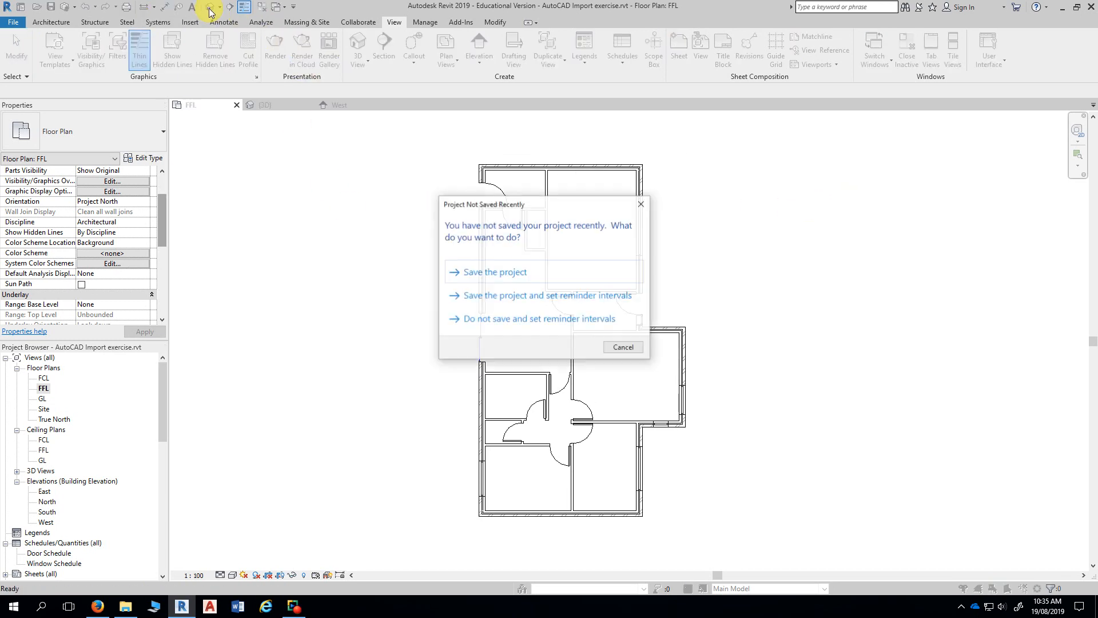
Step: Dismiss the save reminder, open the default 3D view and orient it to the FFL floor plan
left_click(618, 349)
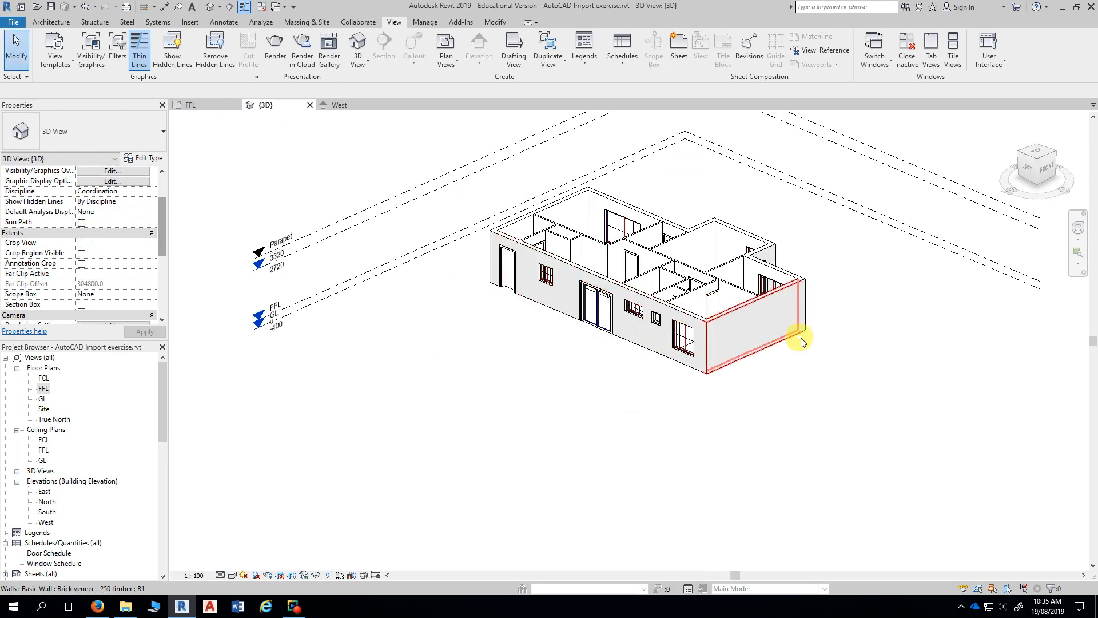
middle_click_drag(802, 341, 766, 375)
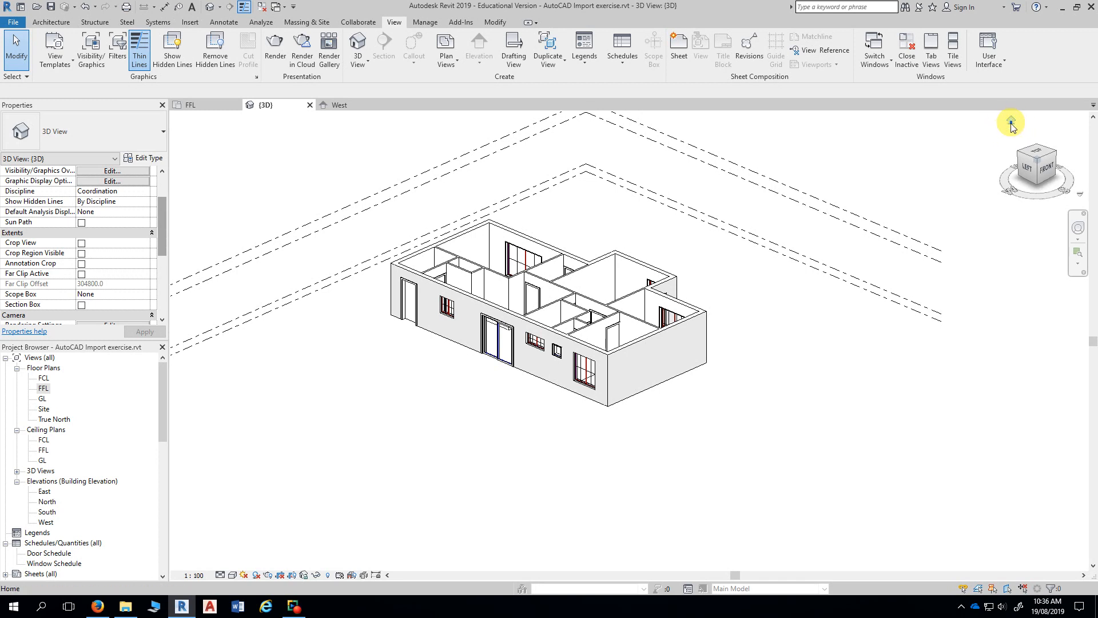
right_click(1012, 121)
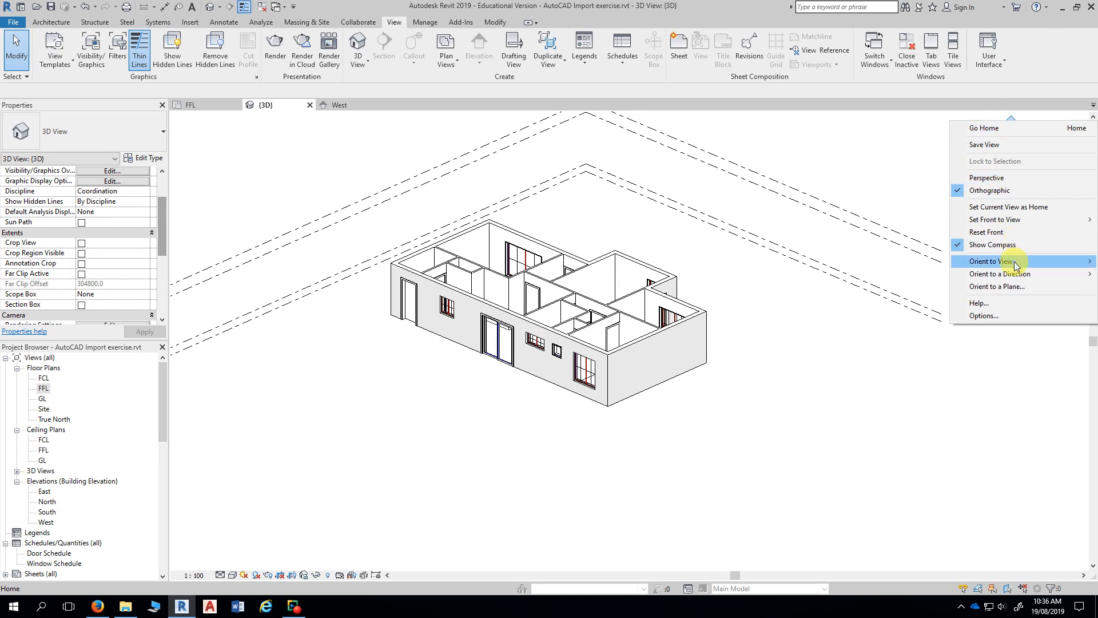
mouse_move(1014, 265)
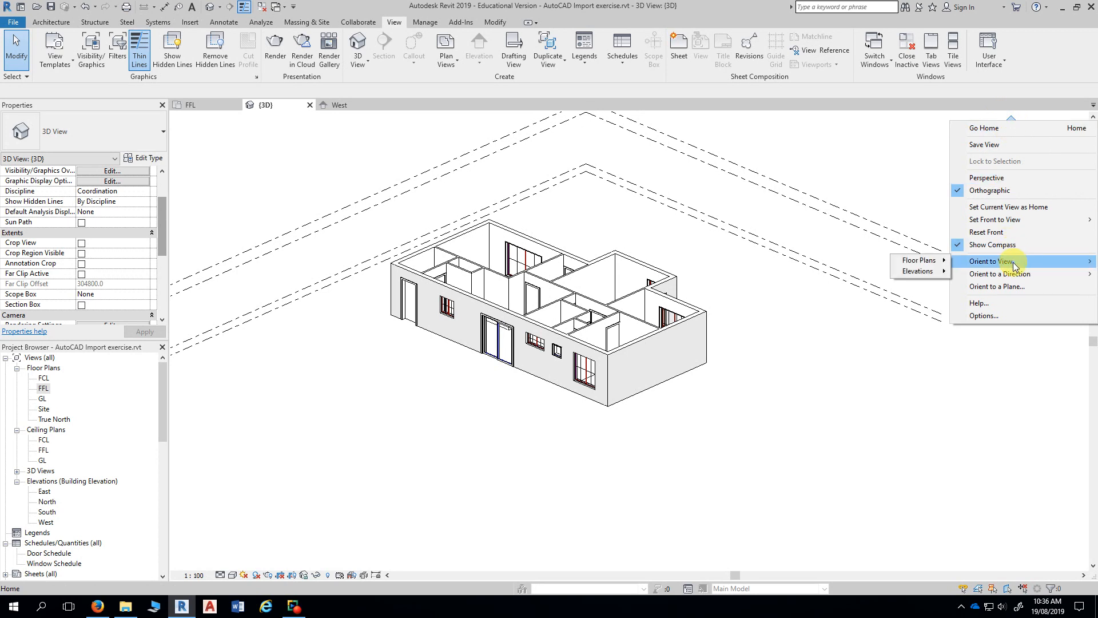
mouse_move(945, 268)
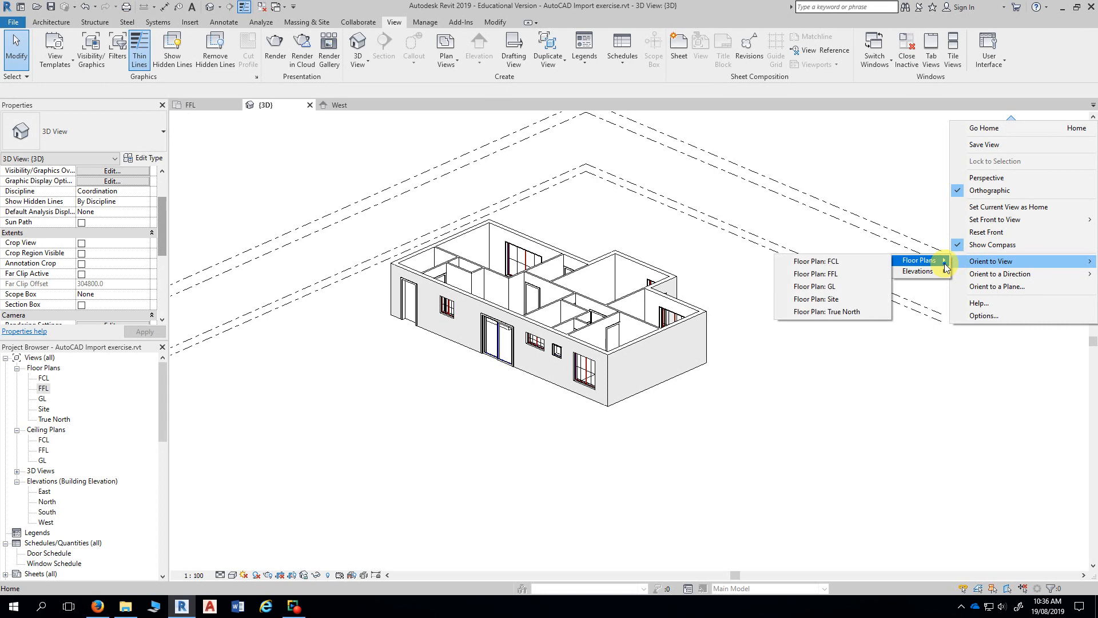
left_click(872, 273)
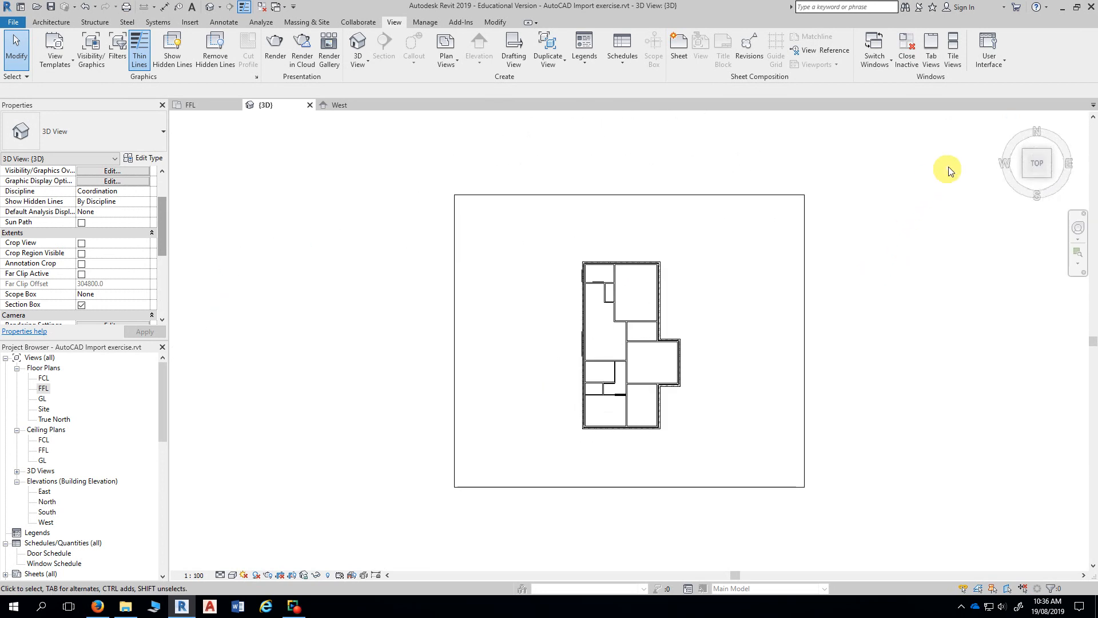
Step: Return the 3D view to an angled view of the house from the front left and turn off its section box
left_click(1011, 123)
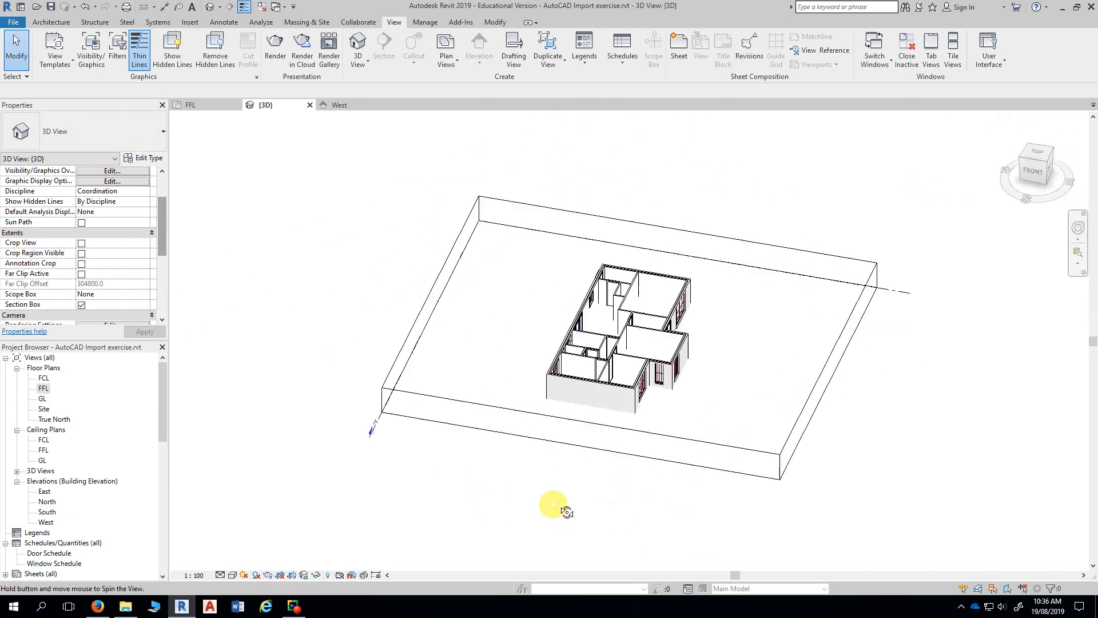
middle_click_drag(527, 506, 655, 478, "shift")
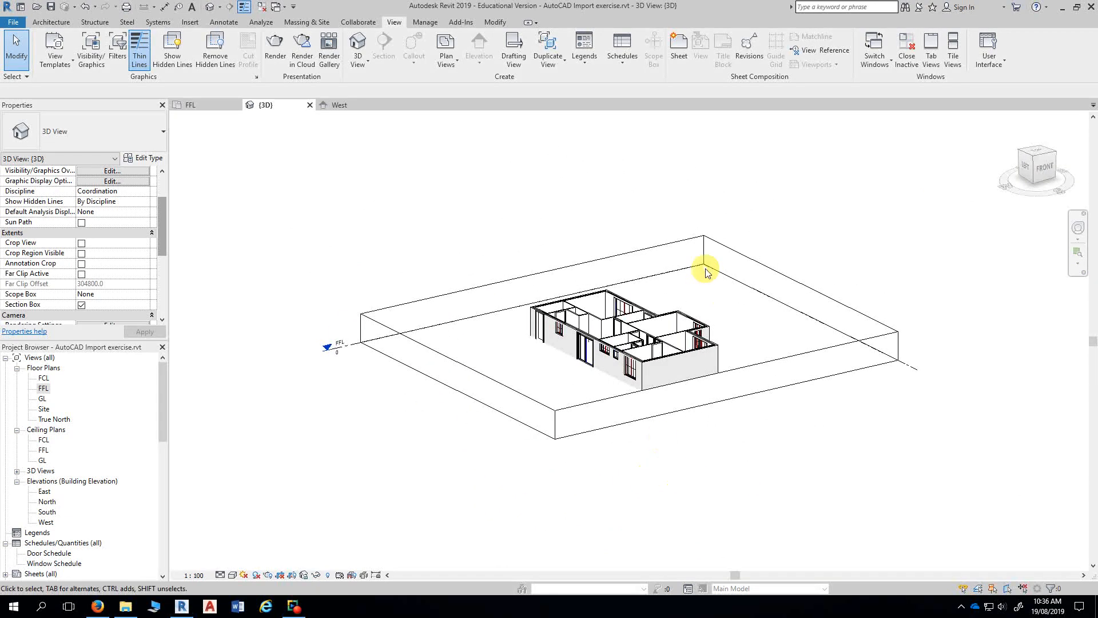
mouse_move(754, 462)
middle_mouse_down("shift")
mouse_move(765, 286)
mouse_move(769, 460)
middle_mouse_up("shift")
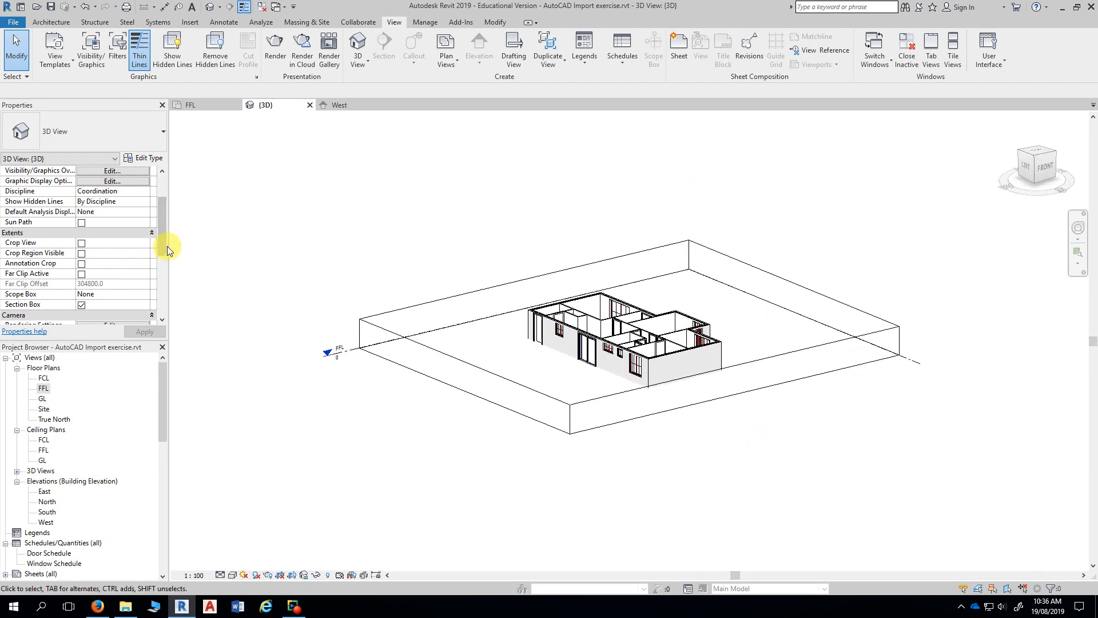
left_click_drag(163, 246, 163, 260)
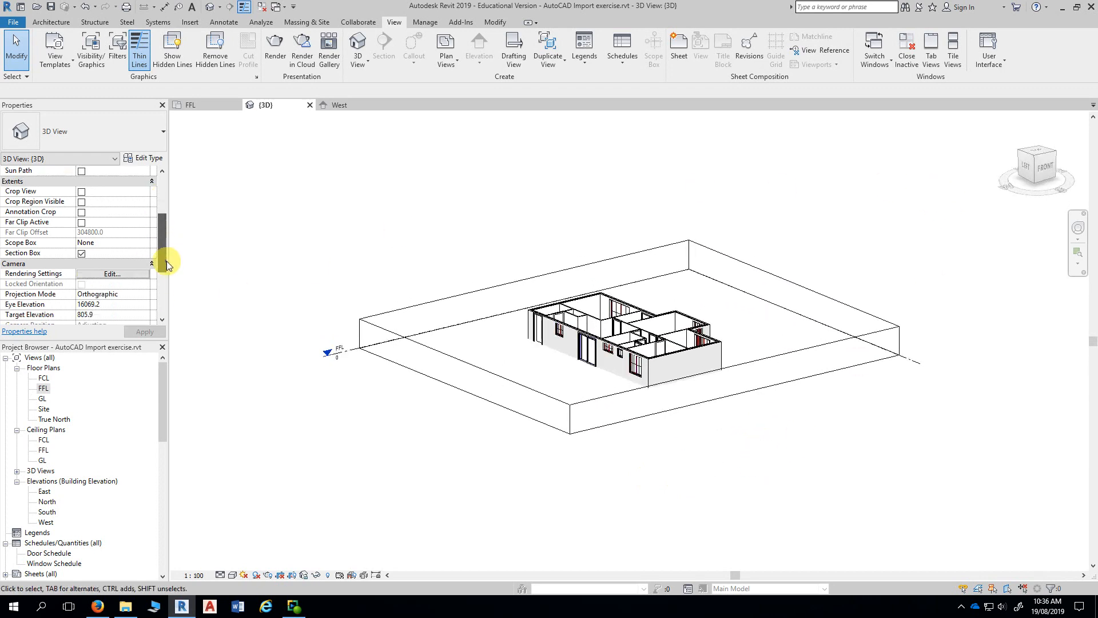
left_click(82, 253)
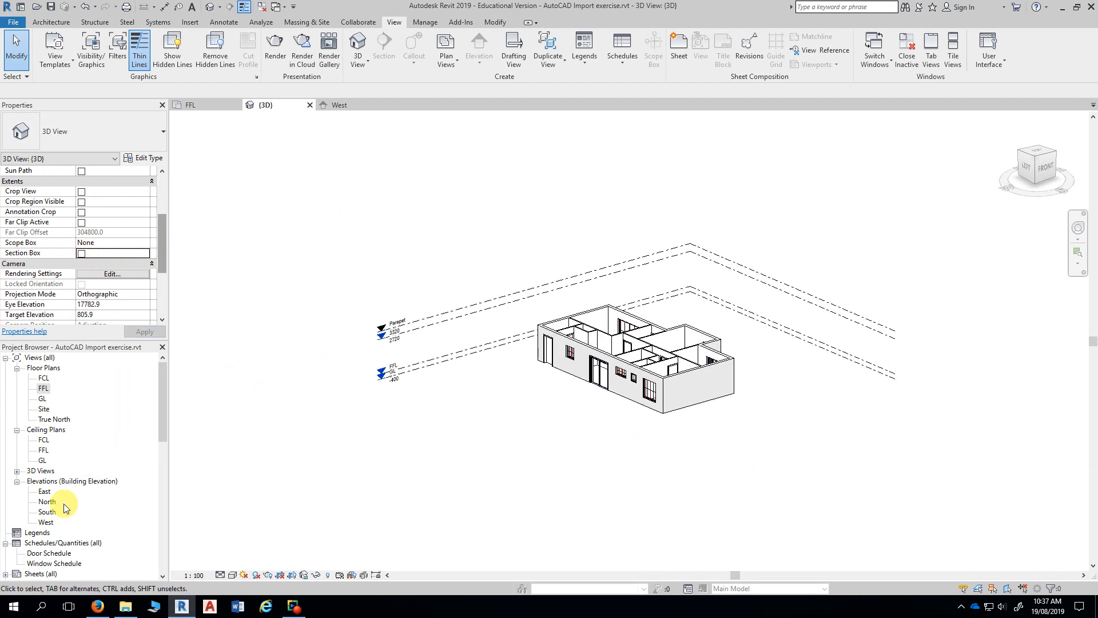
Step: Reopen the FFL floor plan and the West elevation to review both views
double_click(44, 391)
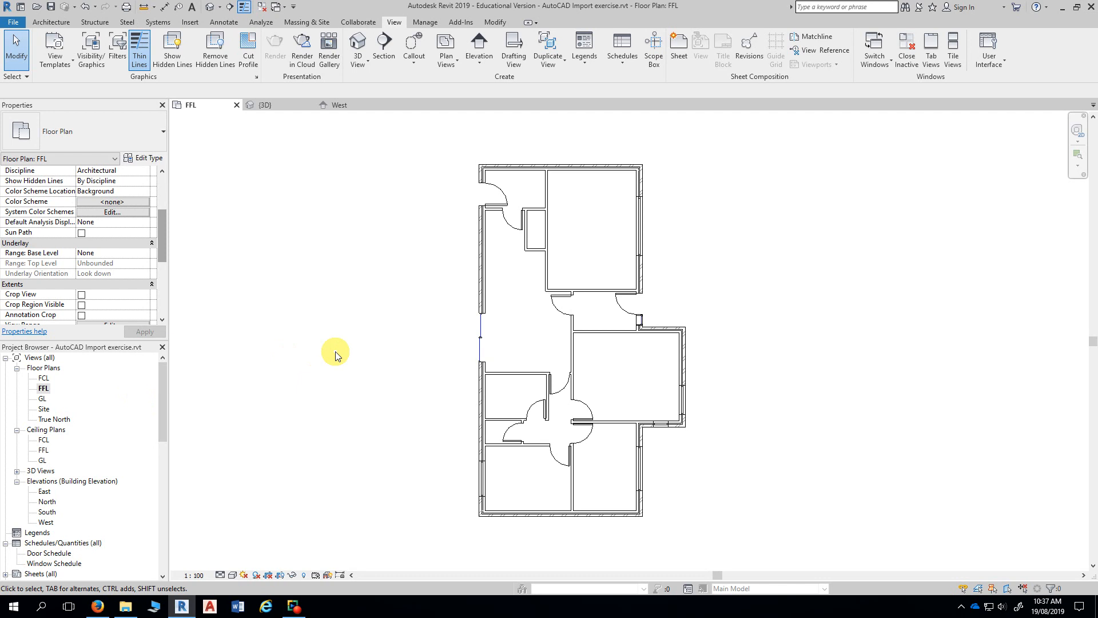
double_click(47, 522)
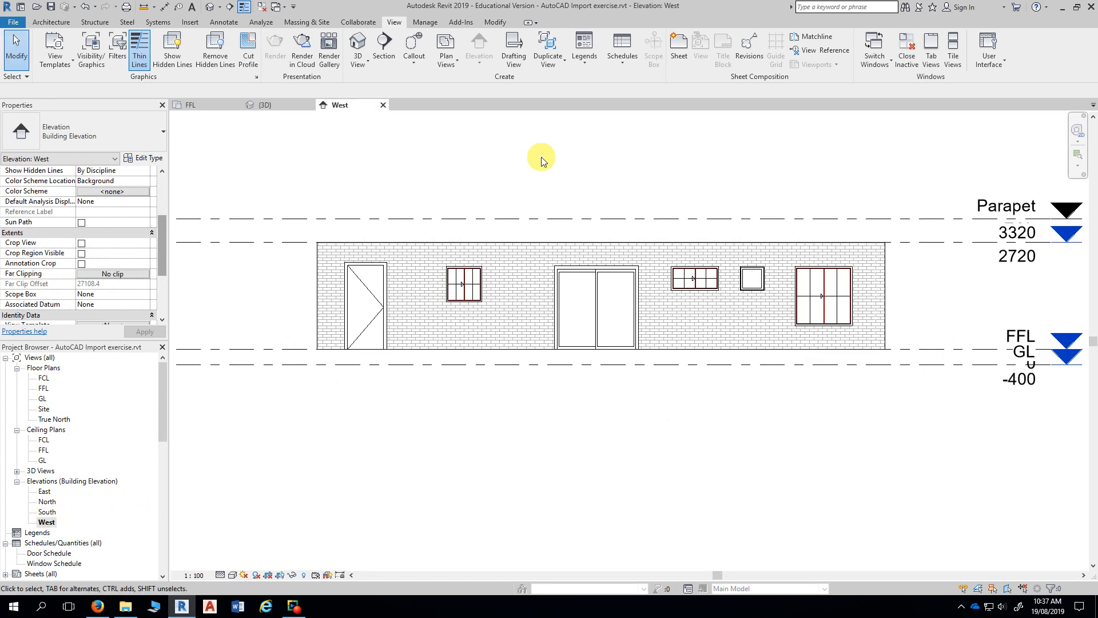
Step: Draw a horizontal reference plane across the full width of the West elevation, about 1330 mm above the FFL level
middle_click_drag(541, 157, 578, 159)
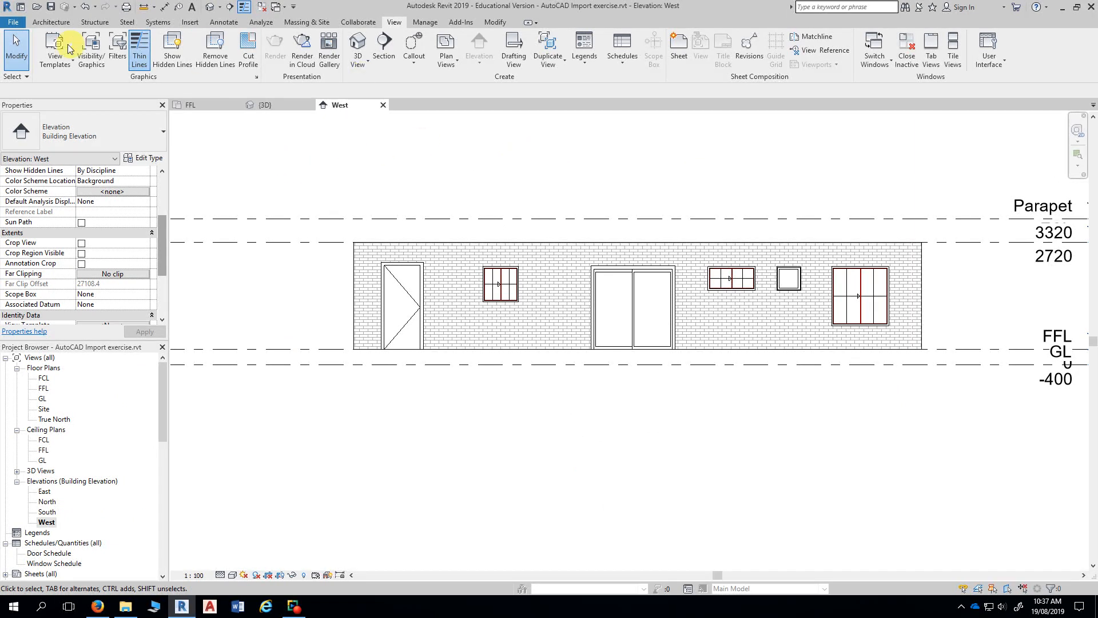
left_click(49, 22)
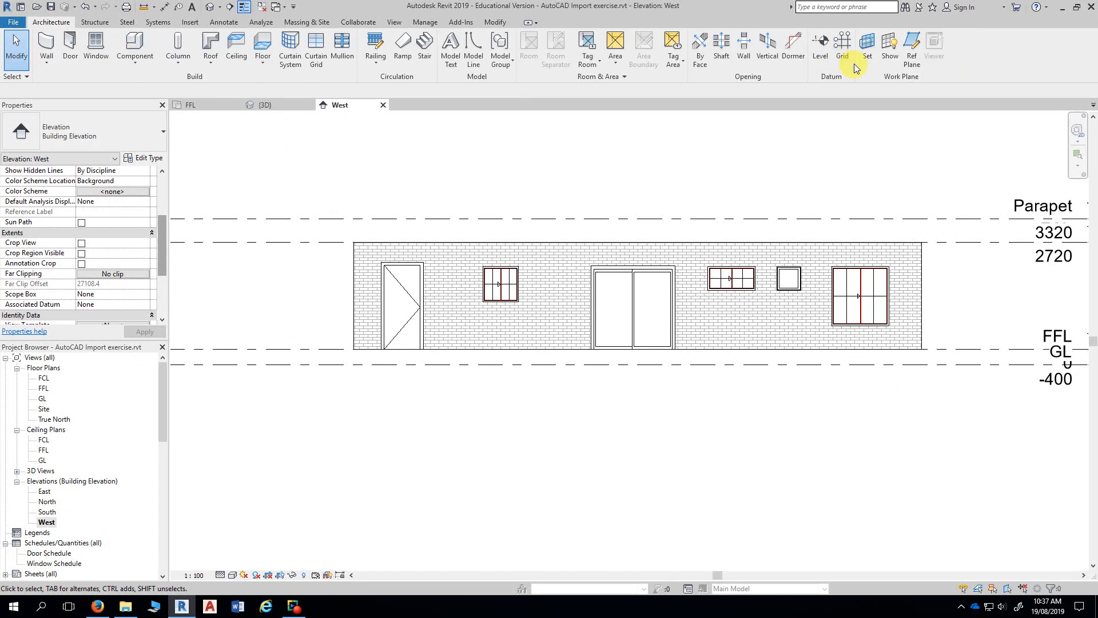
left_click(912, 52)
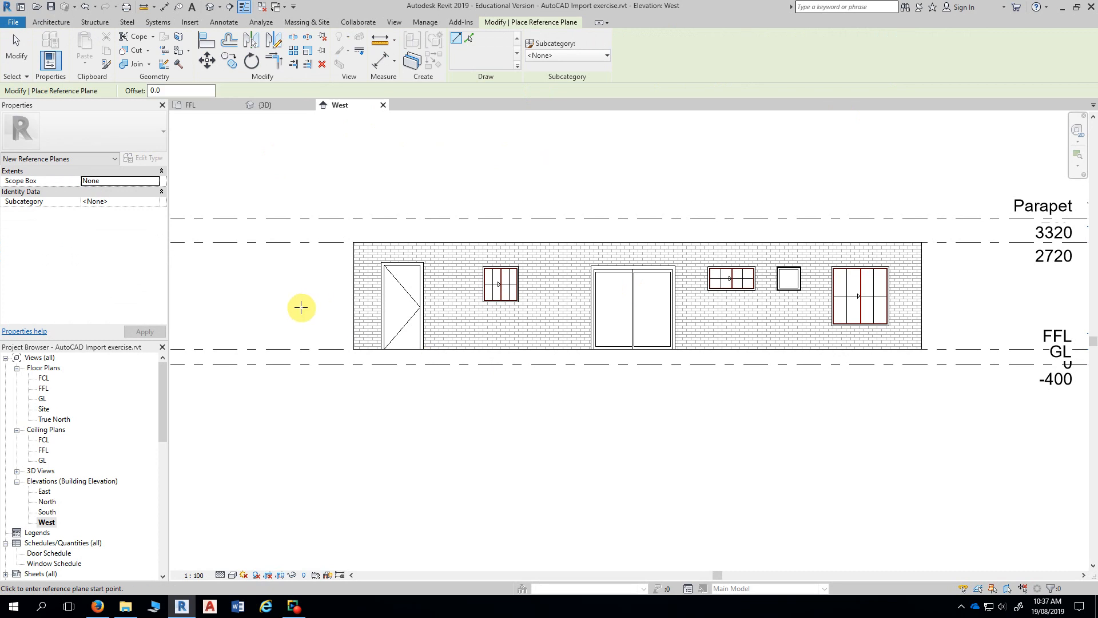
left_click(278, 296)
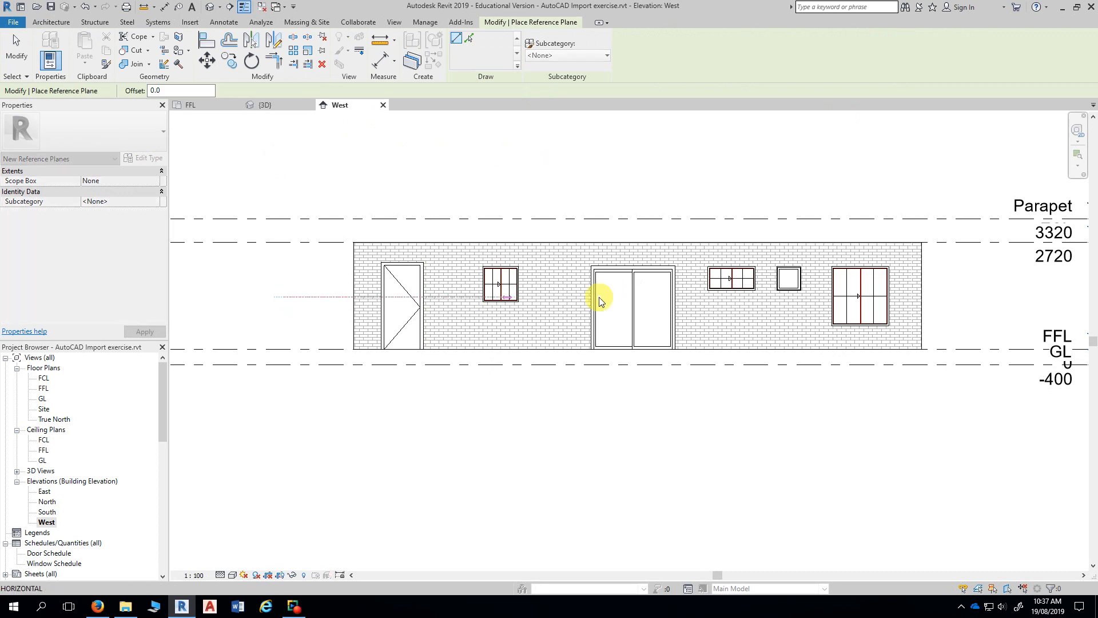
left_click(967, 296)
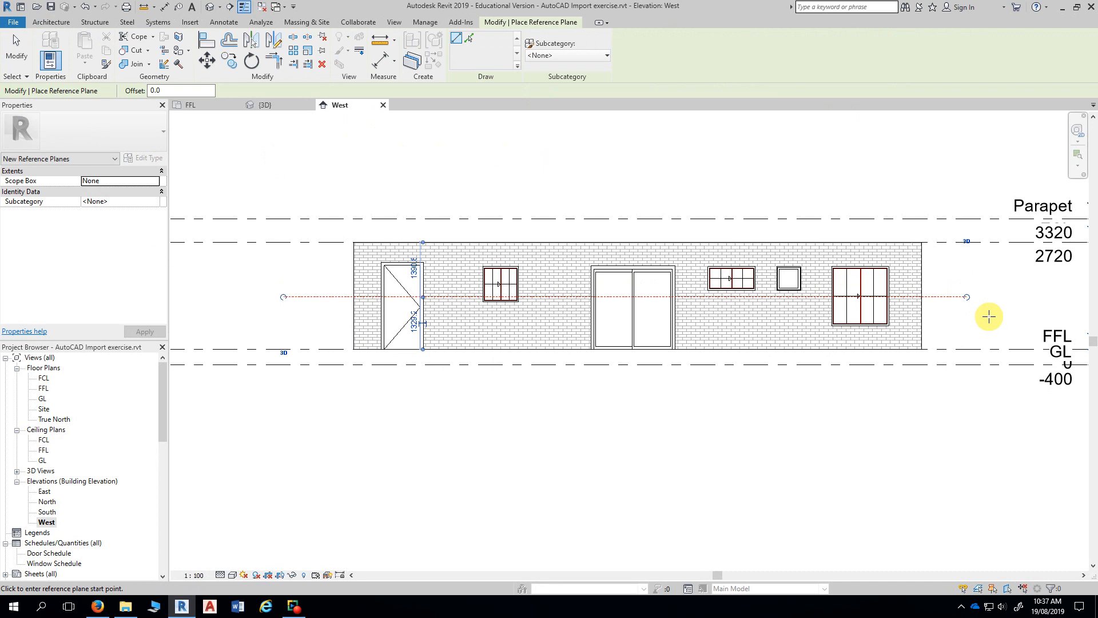
Step: Add an aligned dimension from the FFL level up to the reference plane, just beyond the right end of the wall
scroll(986, 314, "up", 2)
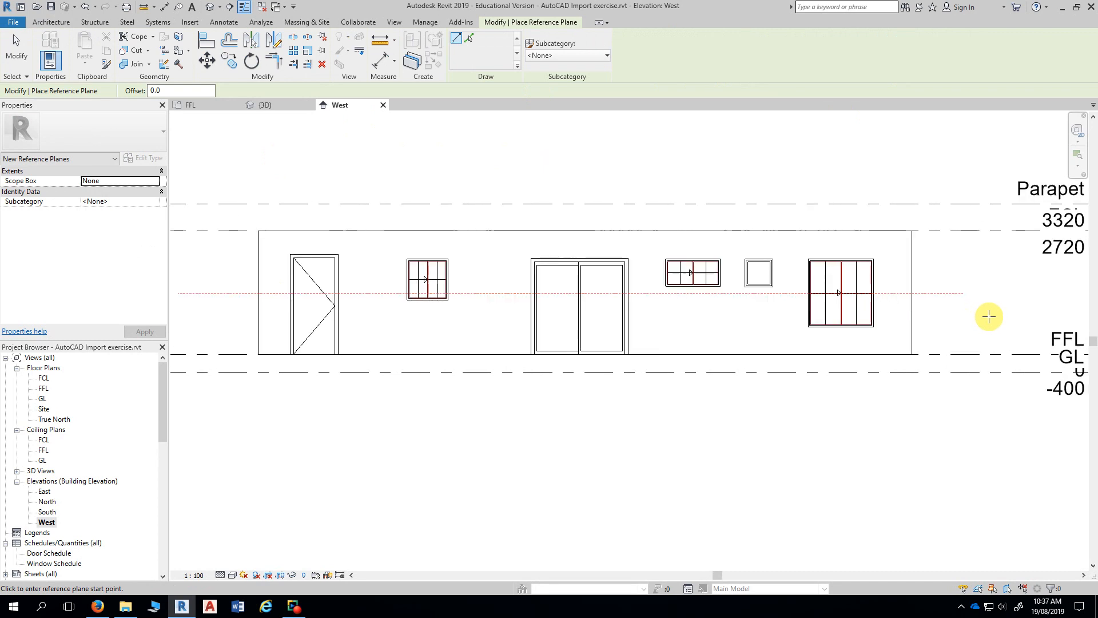
left_click(164, 6)
left_click(919, 336)
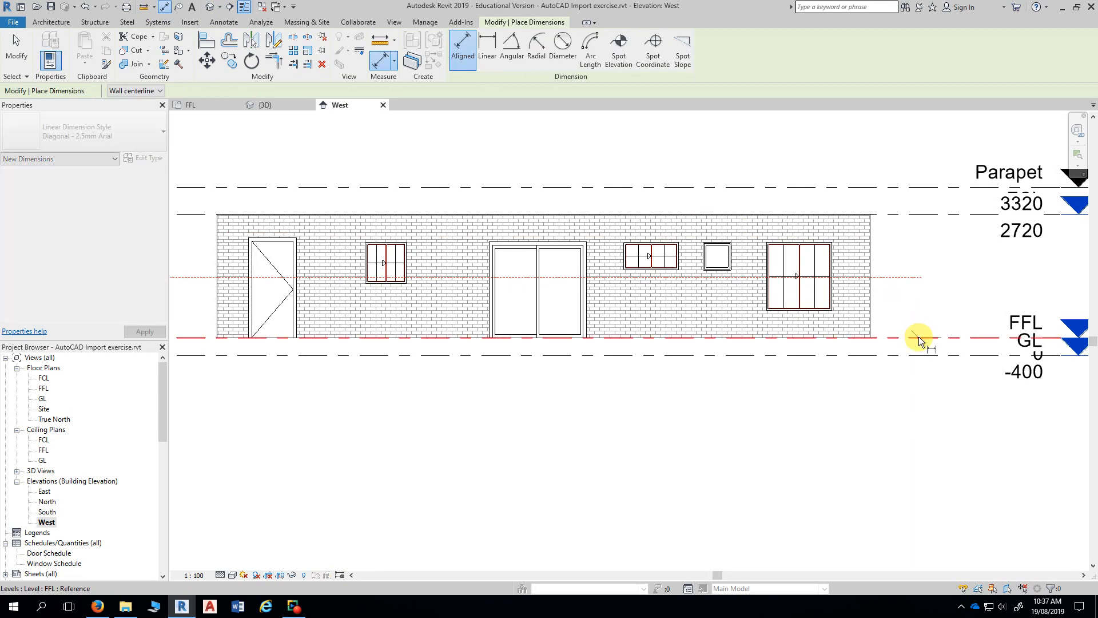
left_click(916, 278)
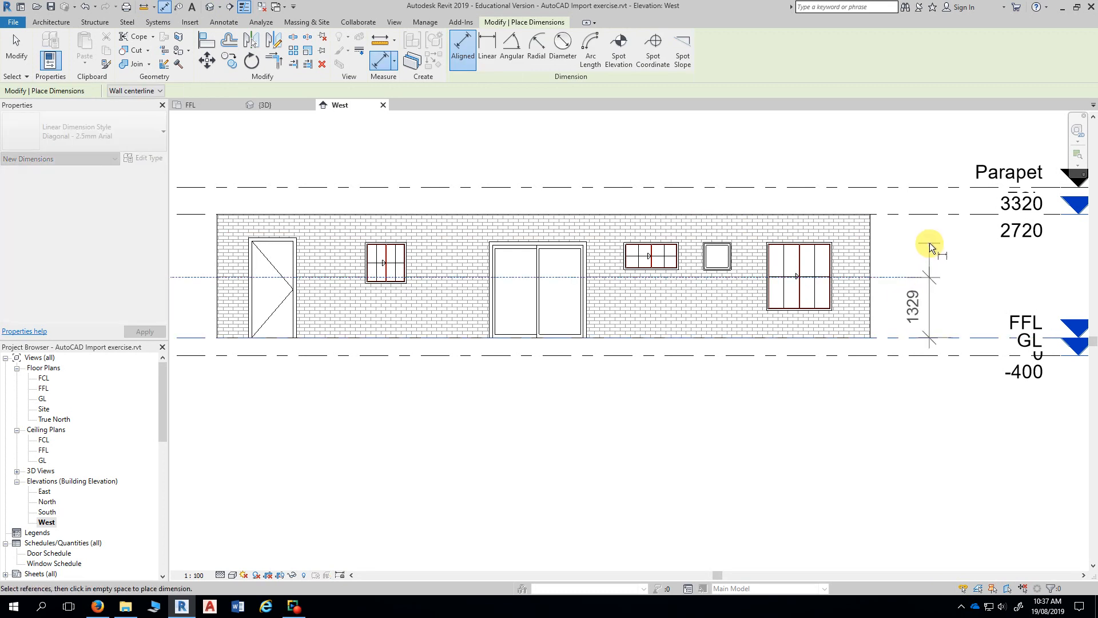
left_click(929, 242)
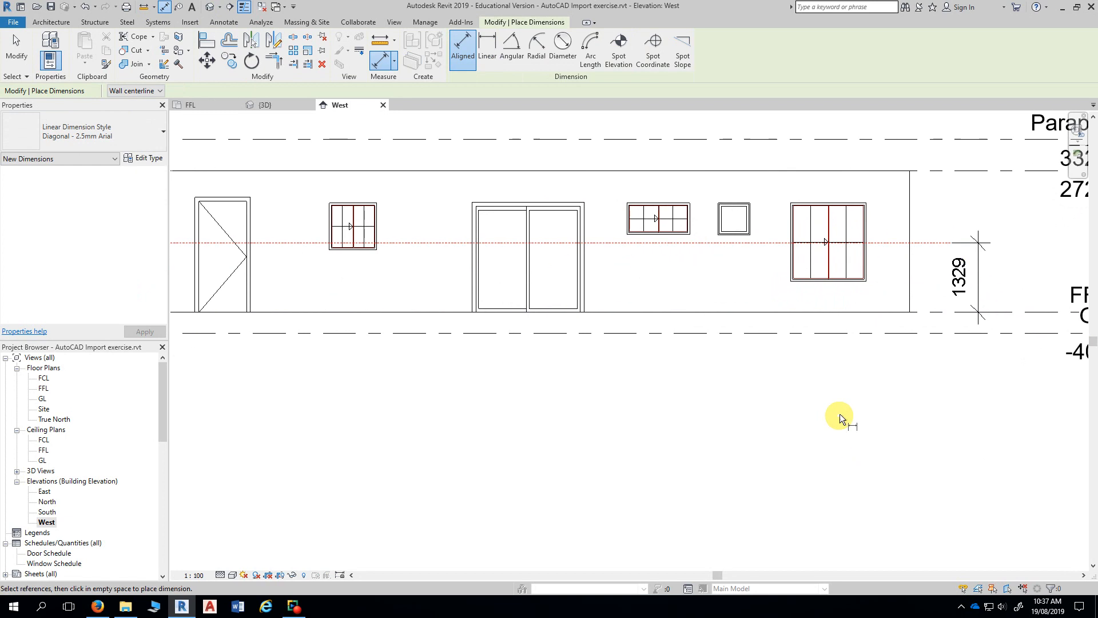
key("Escape")
key("Escape")
Step: Set the reference plane's height above the FFL level to 1200 mm
scroll(879, 408, "up", 2)
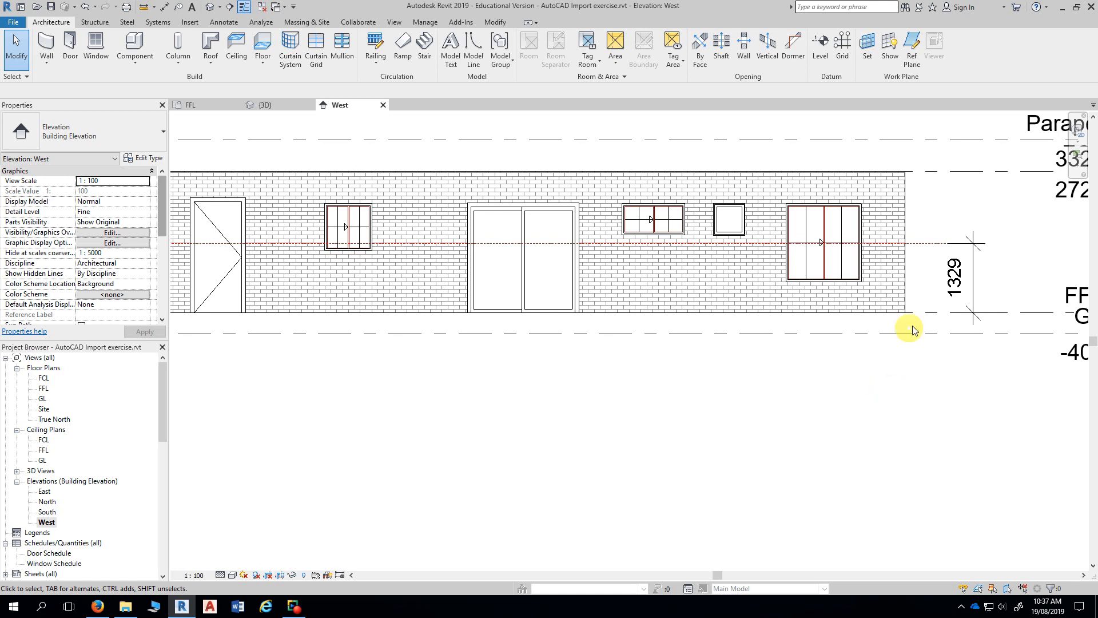
left_click(927, 244)
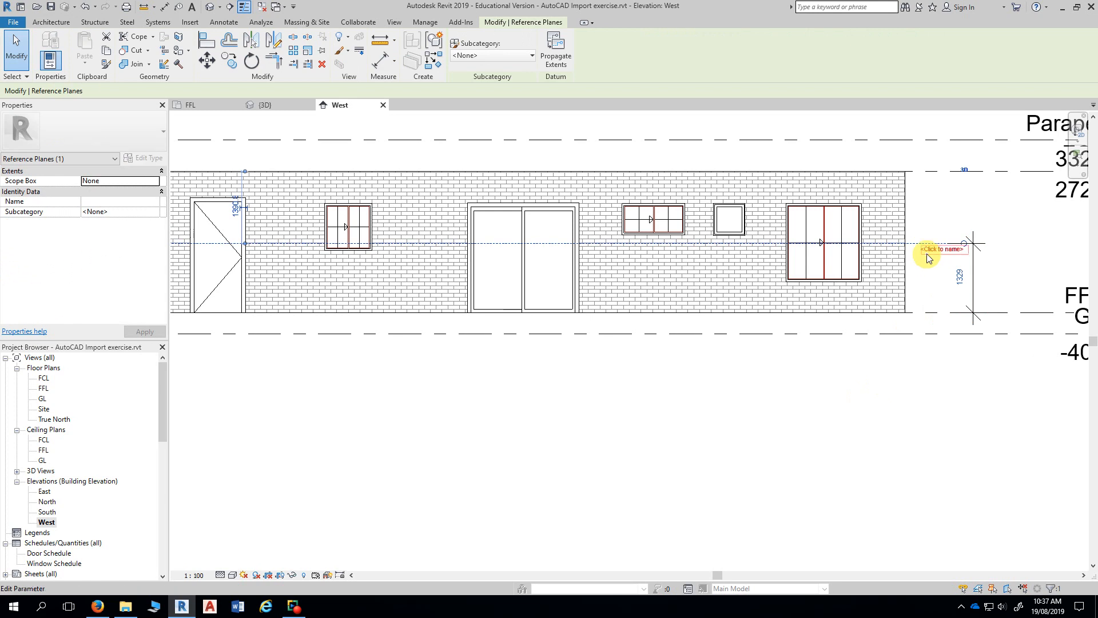
left_click(961, 277)
type("120")
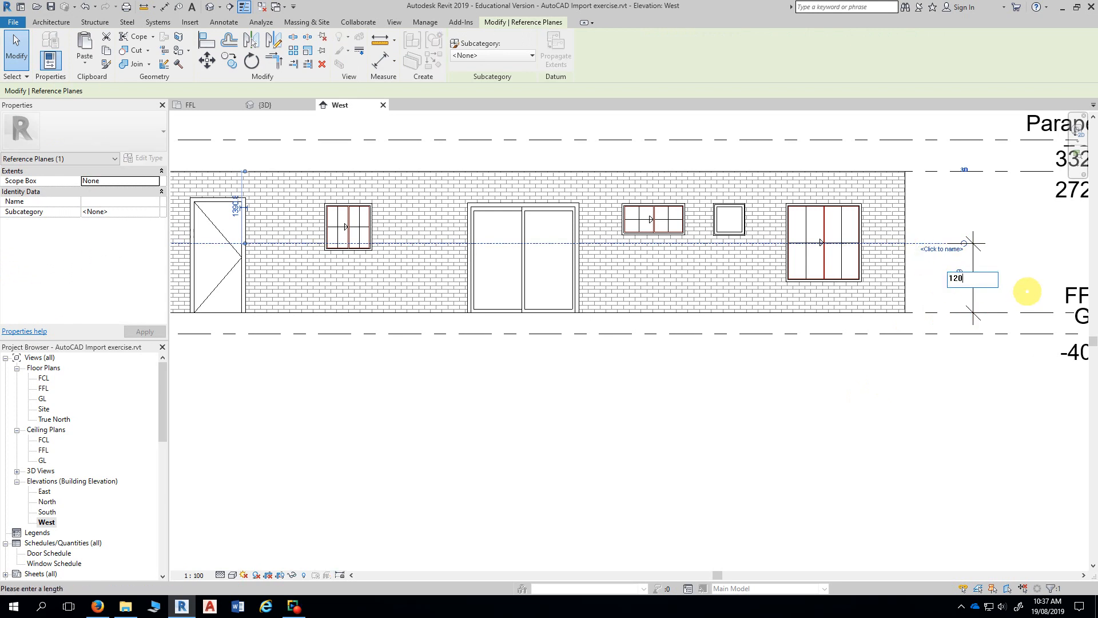
type("0")
key("Return")
left_click(879, 408)
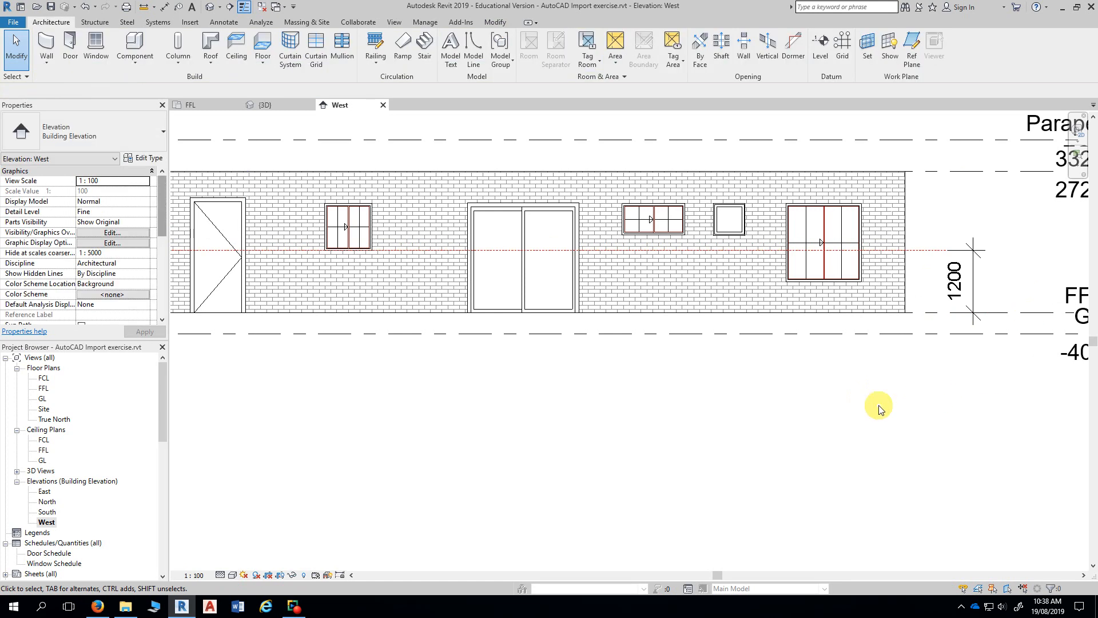
Step: Examine which doors and windows along the West elevation the reference plane cuts through and which sit above it
scroll(680, 370, "up", 1)
middle_click_drag(680, 370, 667, 338)
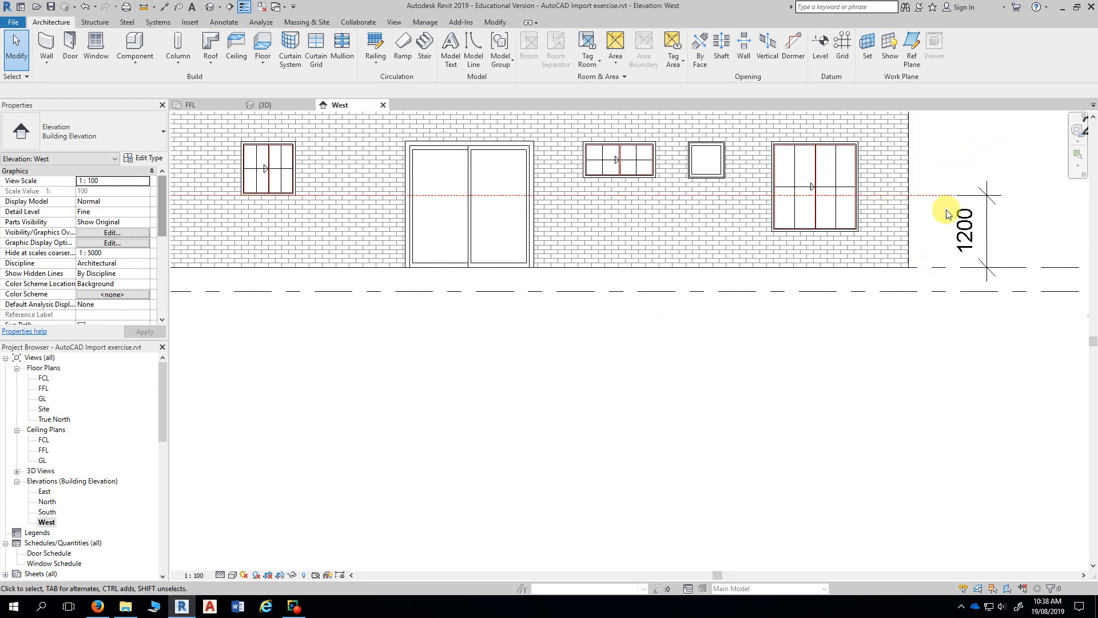
middle_click_drag(951, 215, 976, 189)
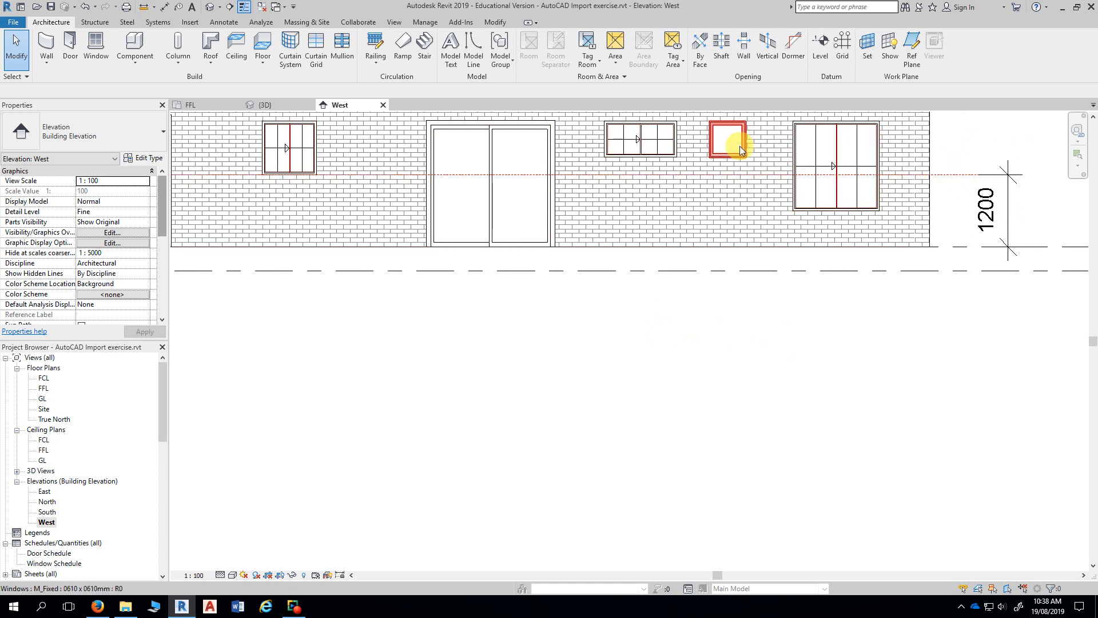
middle_click_drag(739, 145, 793, 153)
scroll(804, 156, "down", 1)
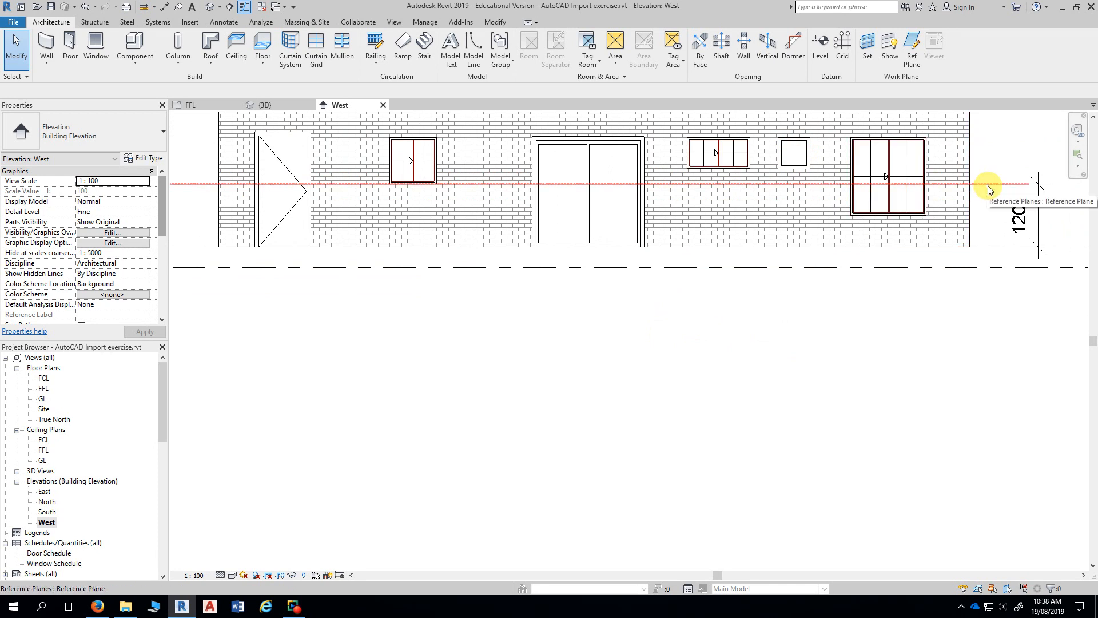
scroll(400, 171, "up", 2)
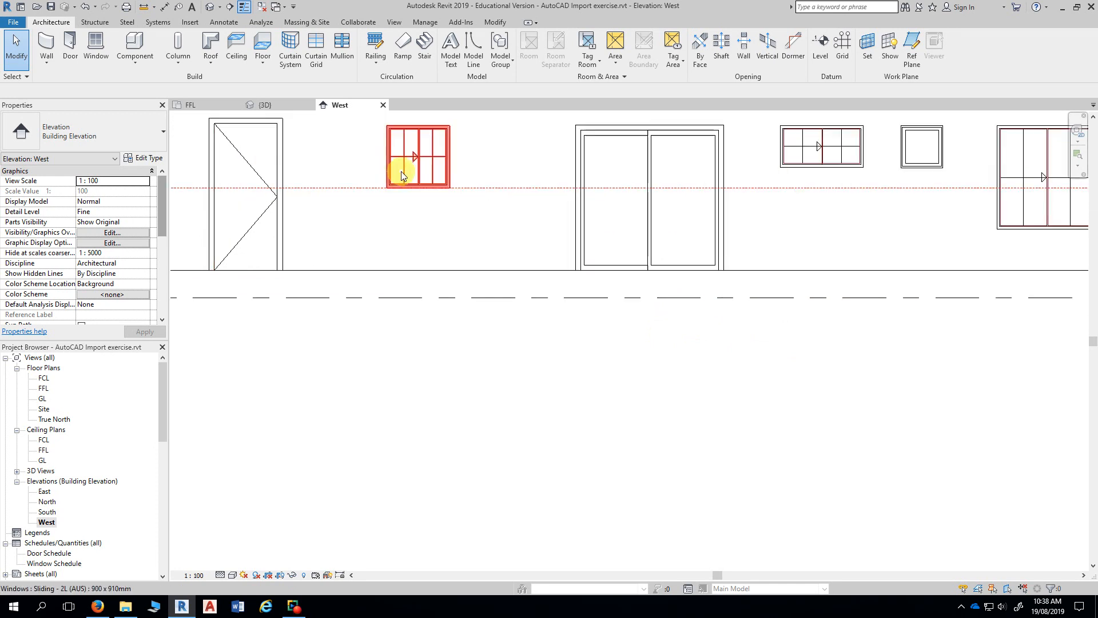
scroll(417, 164, "up", 1)
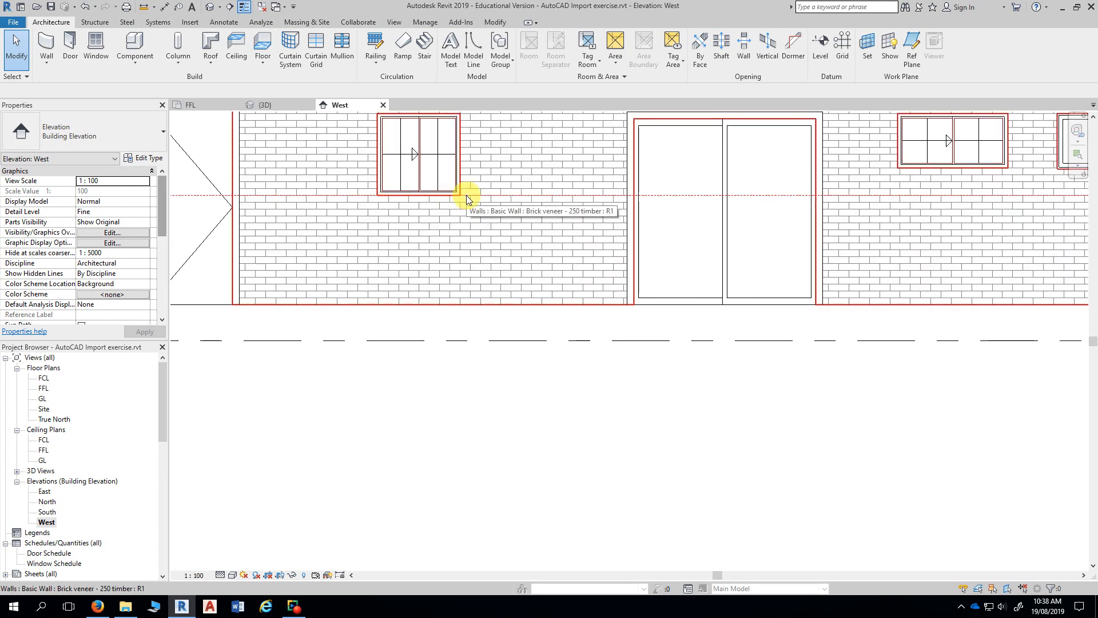
scroll(466, 199, "down", 4)
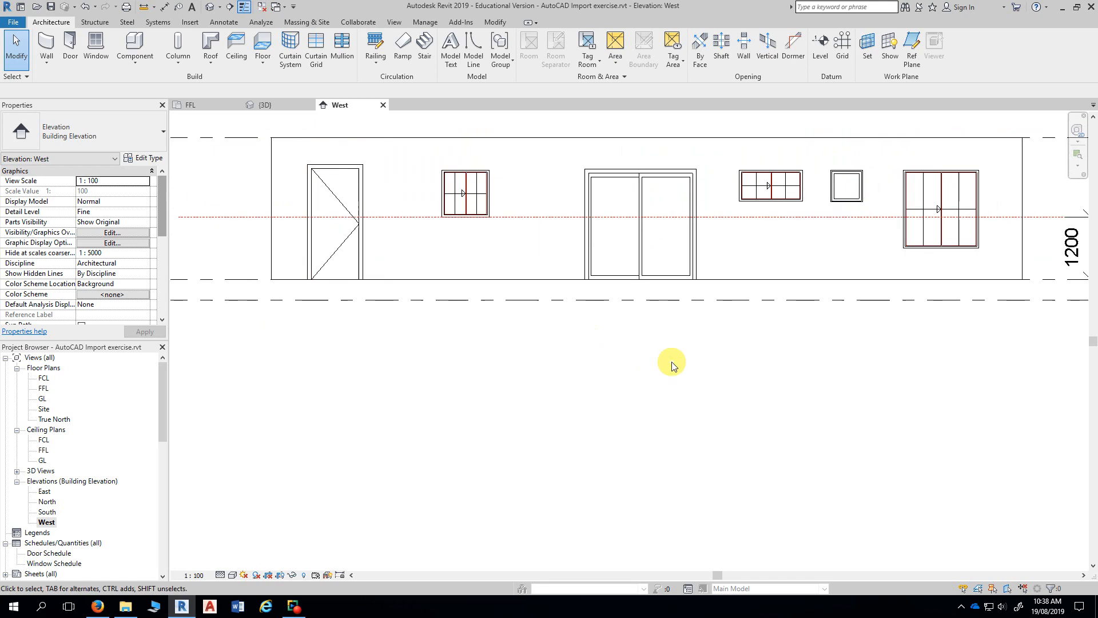
middle_click_drag(667, 363, 576, 358)
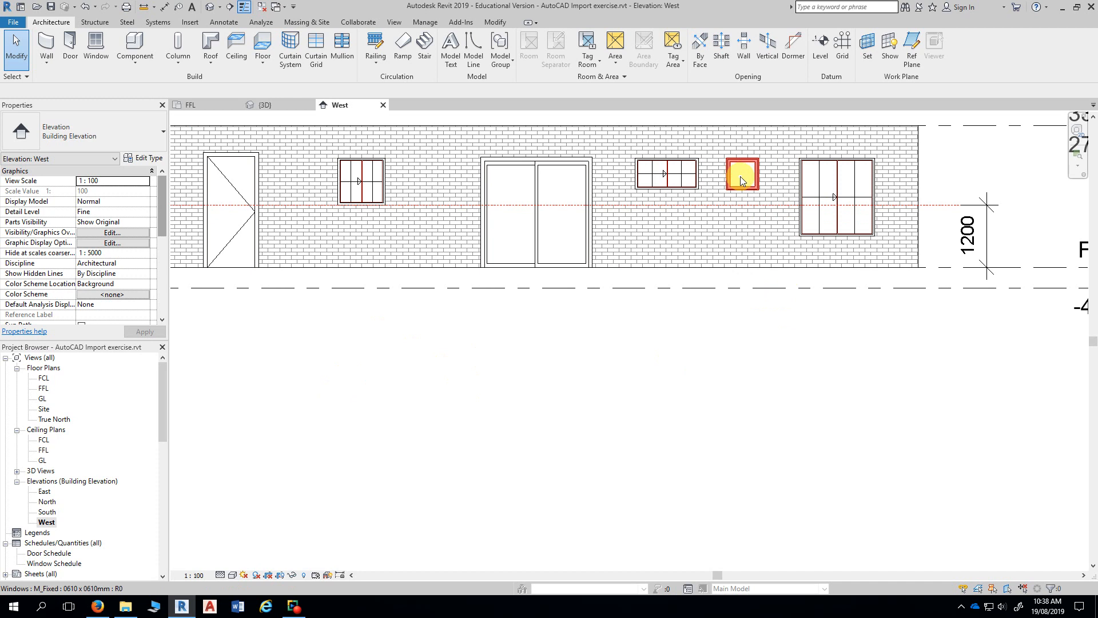
Step: Measure the height from the FFL level to the centre of the high sliding window without keeping the dimension
left_click(939, 206)
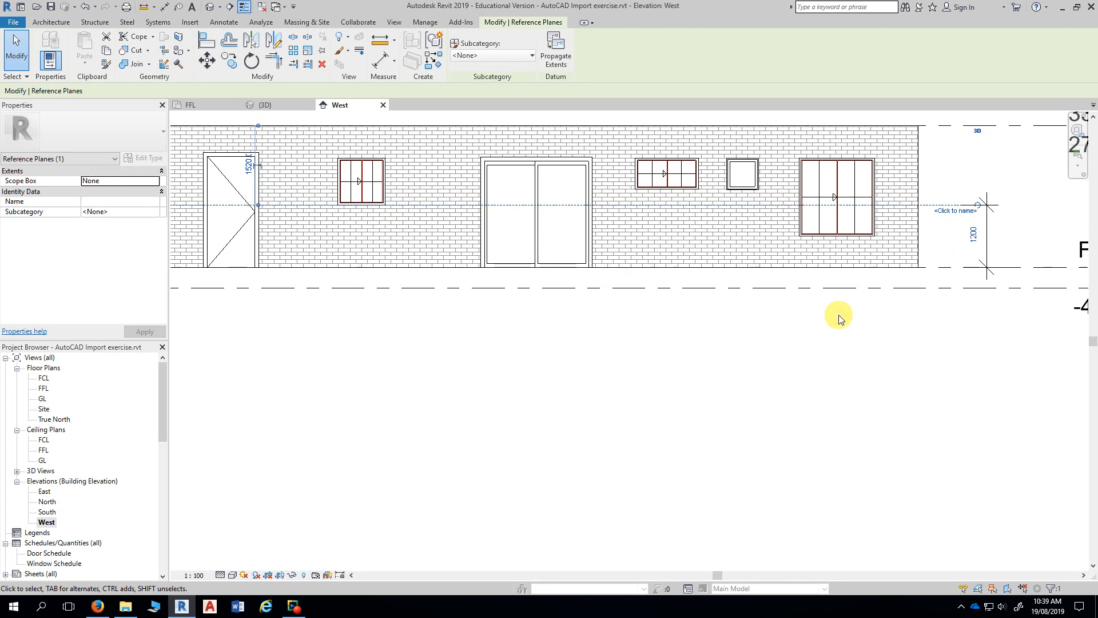
left_click(164, 7)
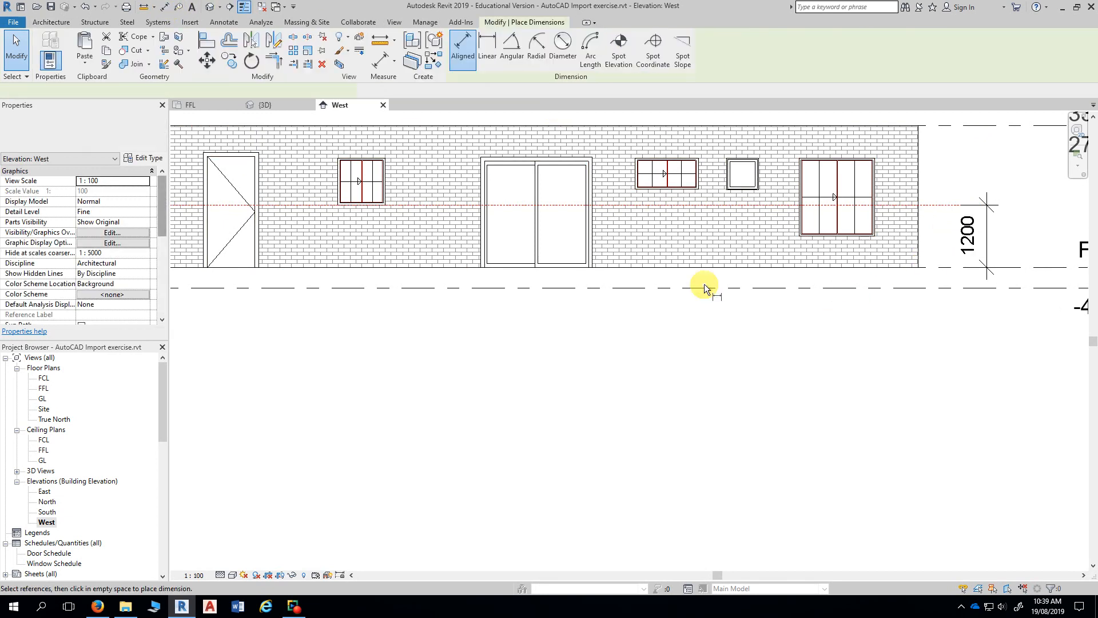
left_click(946, 269)
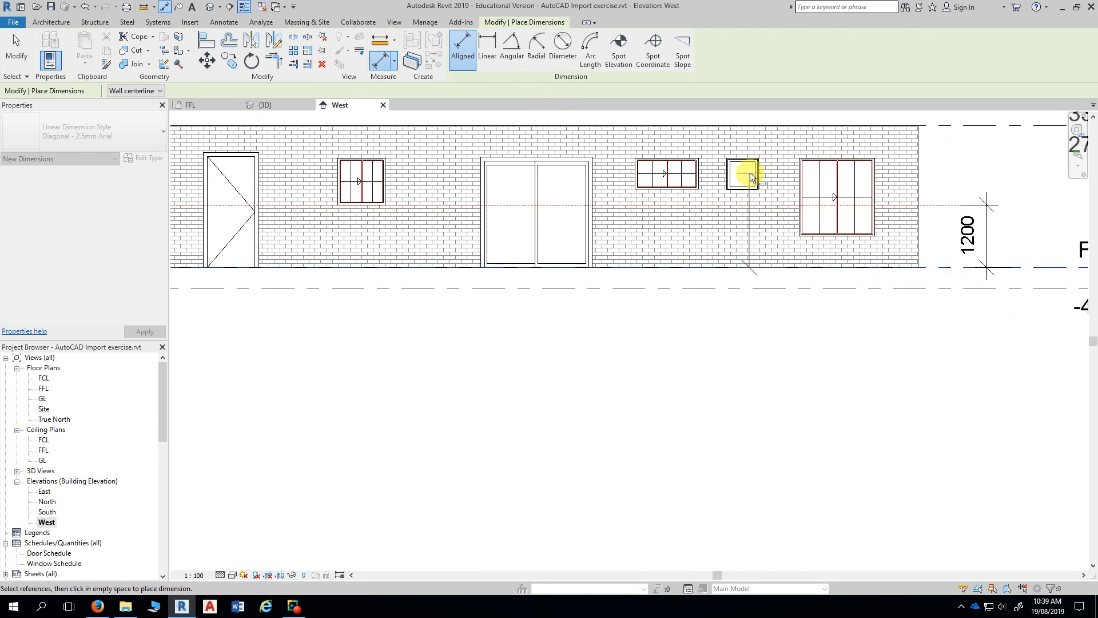
left_click(692, 173)
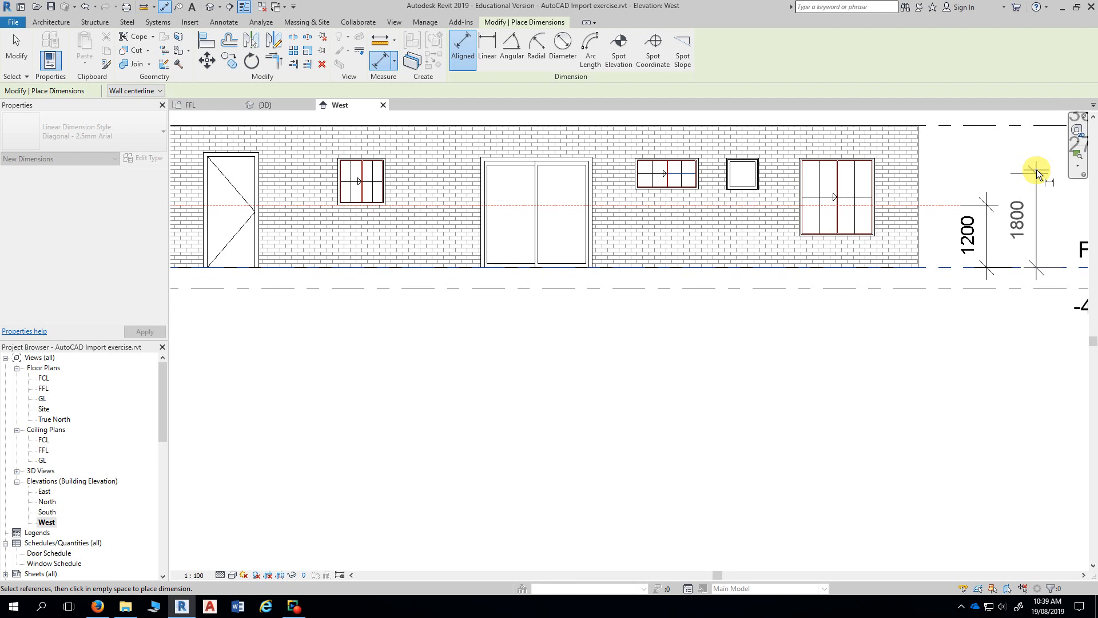
key("Escape")
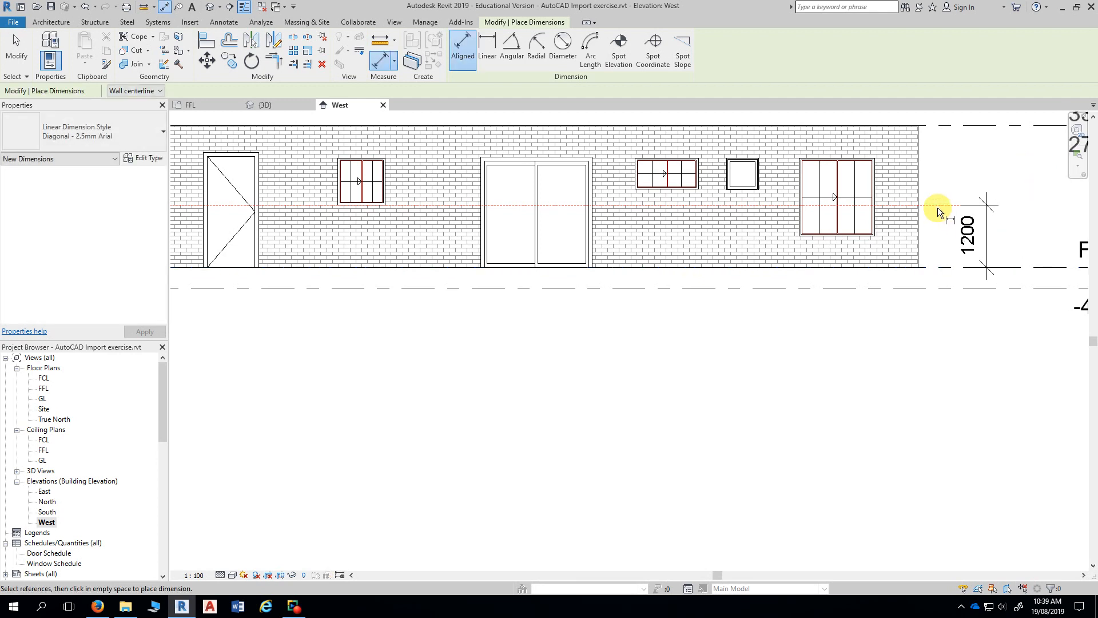
key("Escape")
Step: Raise the reference plane to 1800 mm above the FFL level so that it passes through all the windows
left_click(938, 206)
left_click(974, 233)
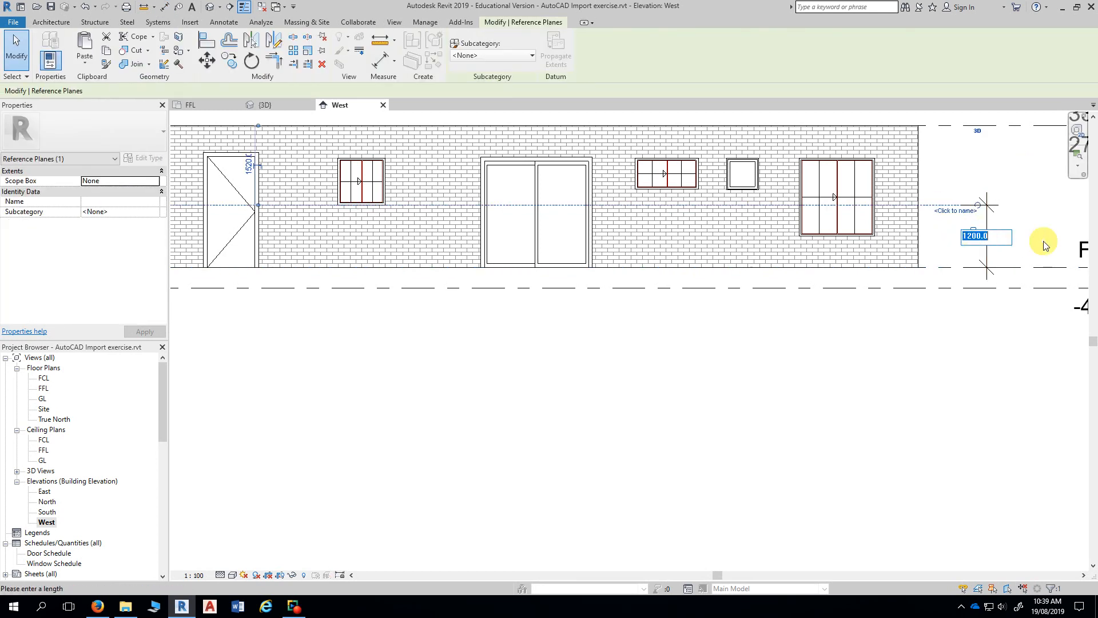
type("1800")
key("Return")
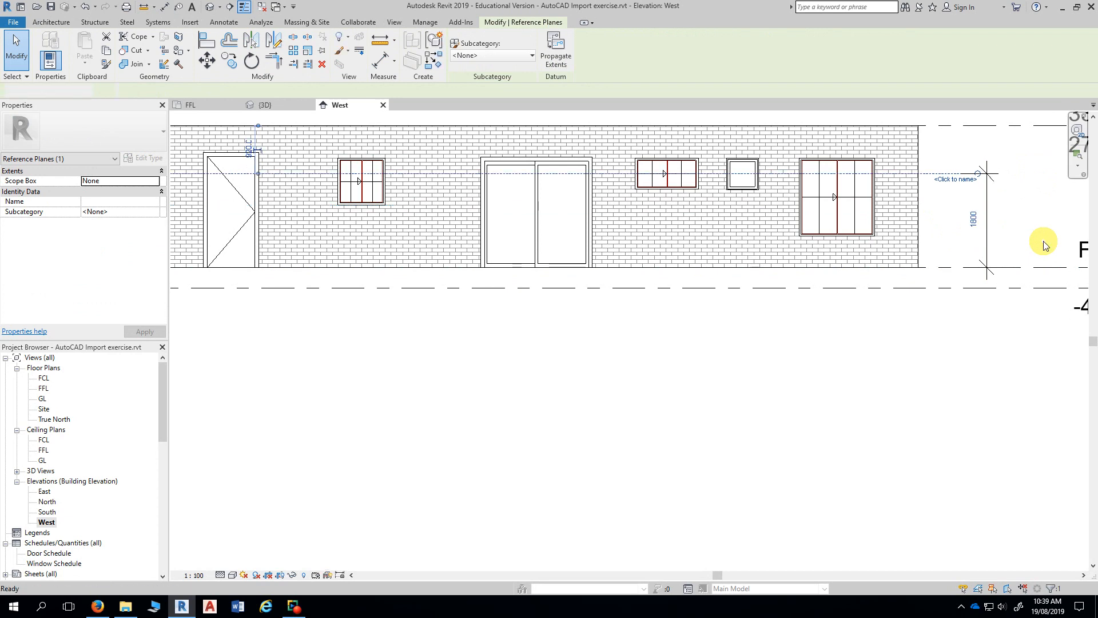
left_click(1044, 241)
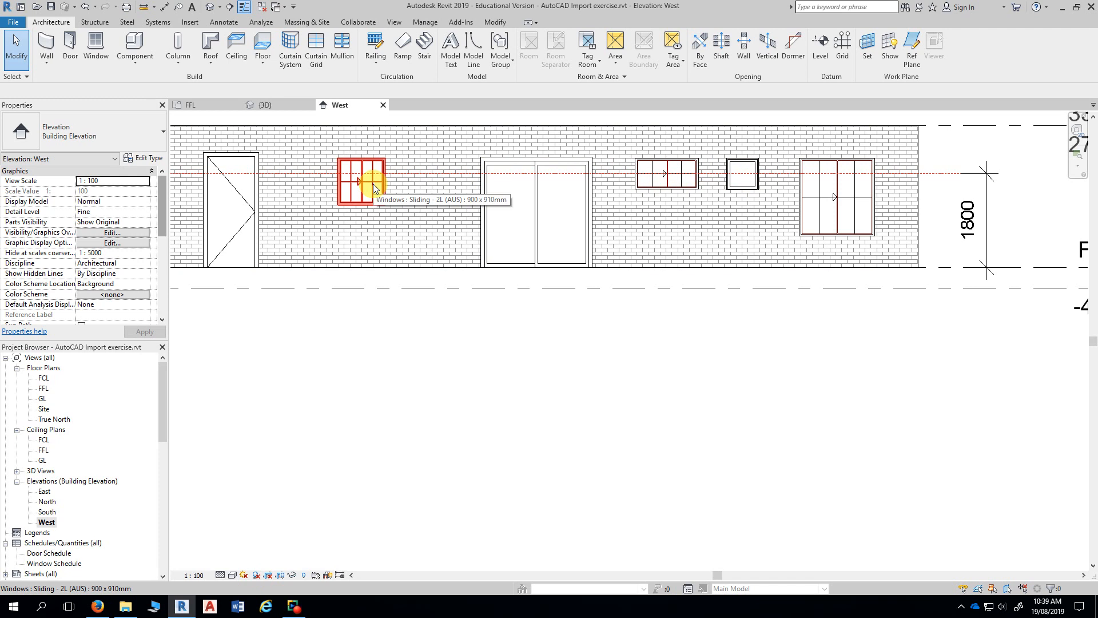
scroll(670, 352, "down", 1)
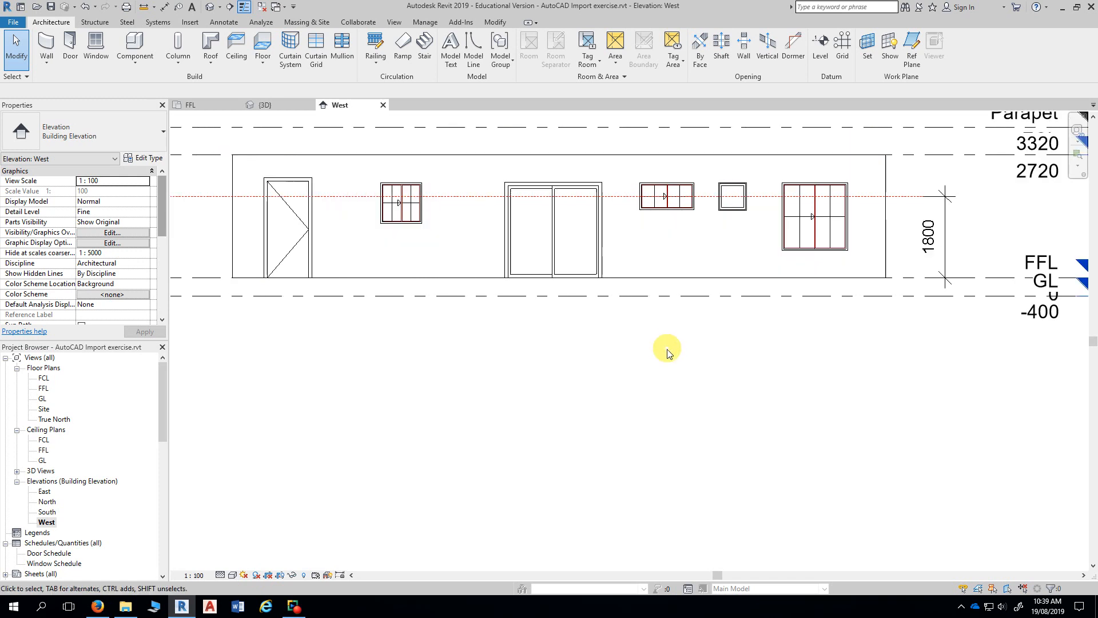
Step: Open the FFL floor plan, widen its property list and locate the View Range setting
double_click(44, 388)
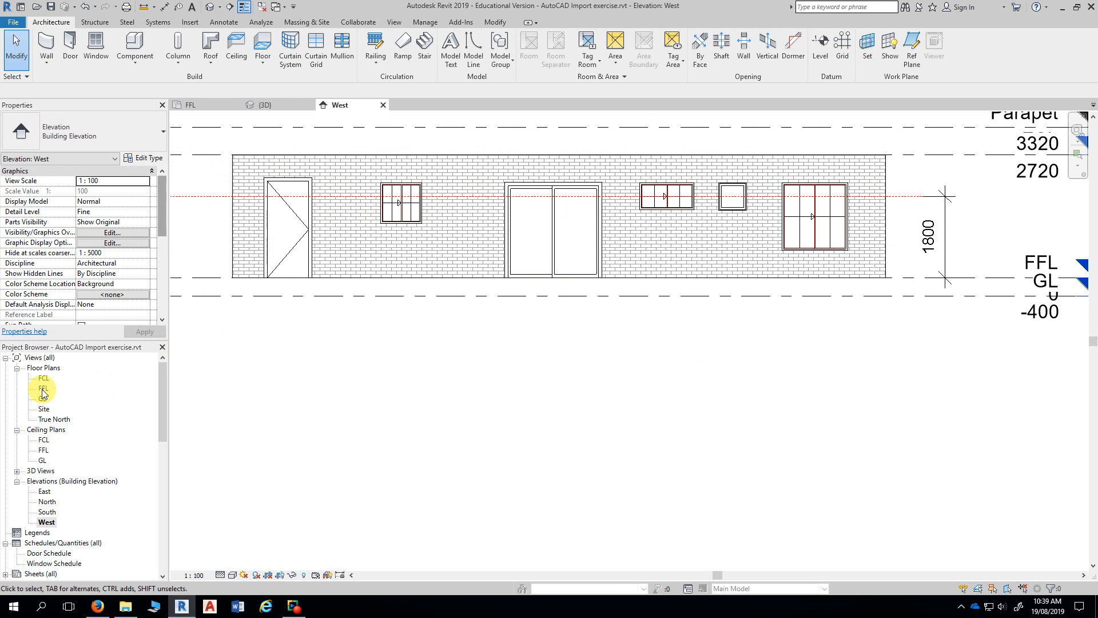
middle_click_drag(374, 342, 408, 327)
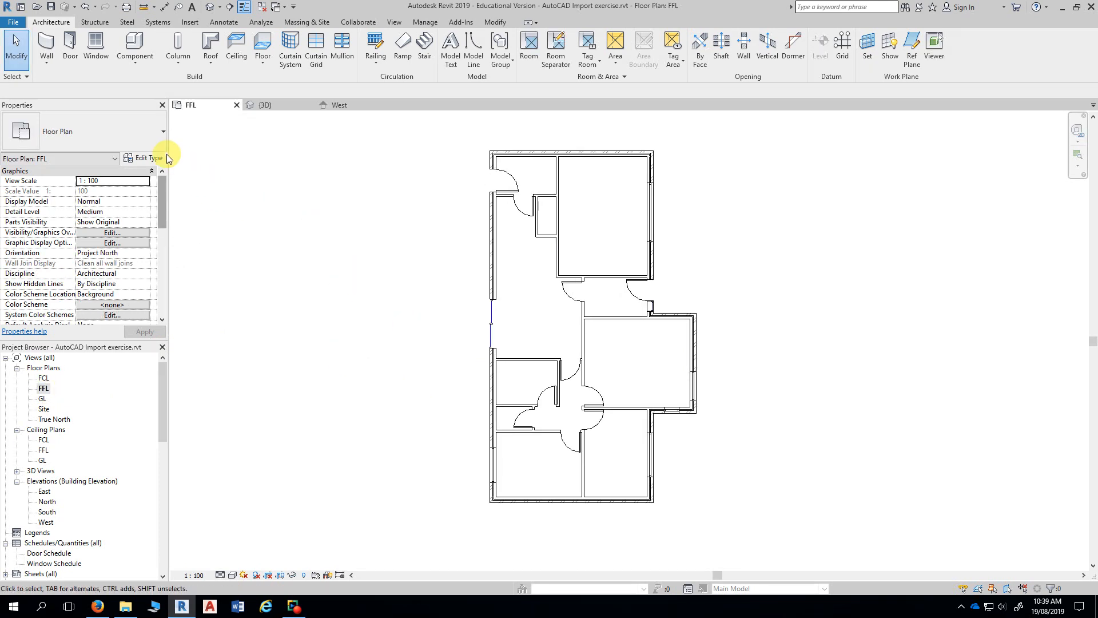
left_click_drag(169, 153, 203, 157)
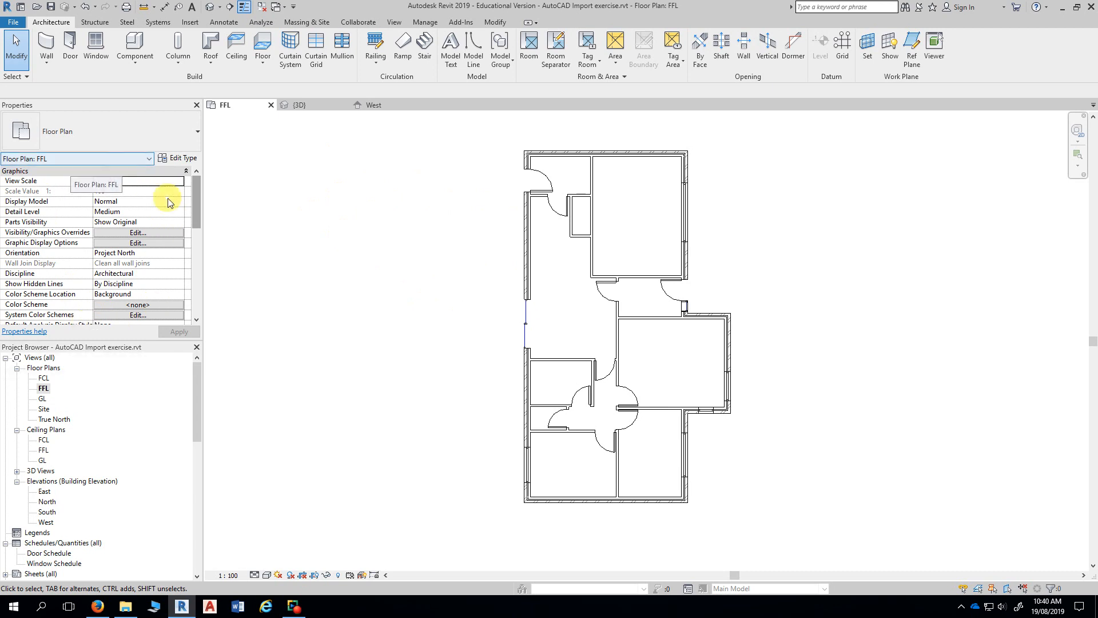
left_click_drag(198, 197, 199, 211)
scroll(200, 218, "down", 3)
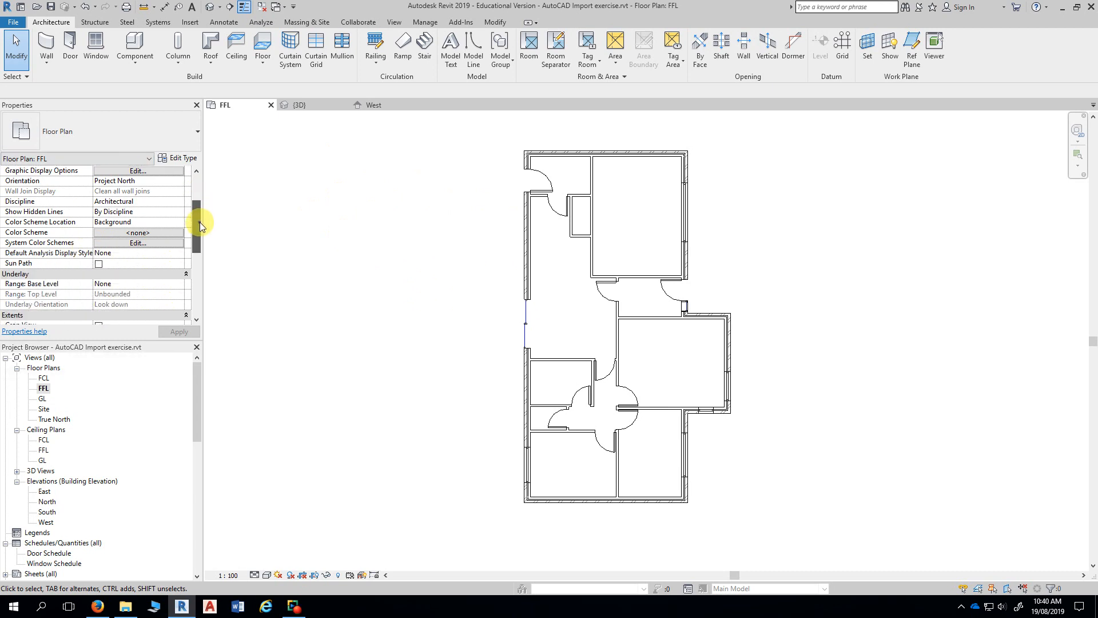
scroll(201, 243, "up", 5)
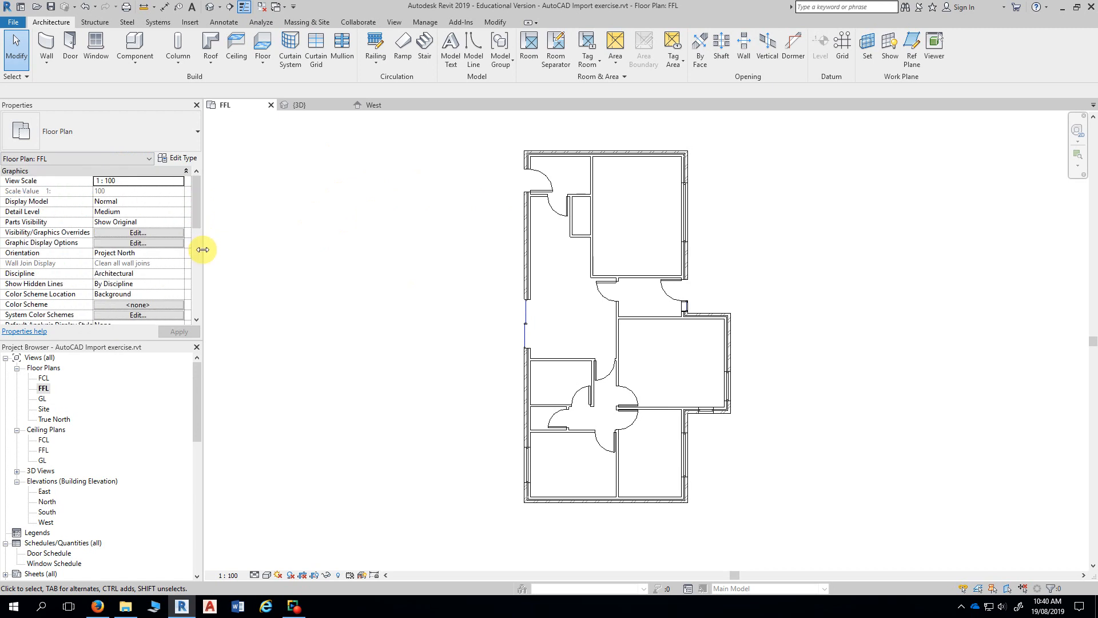
left_click_drag(198, 225, 197, 286)
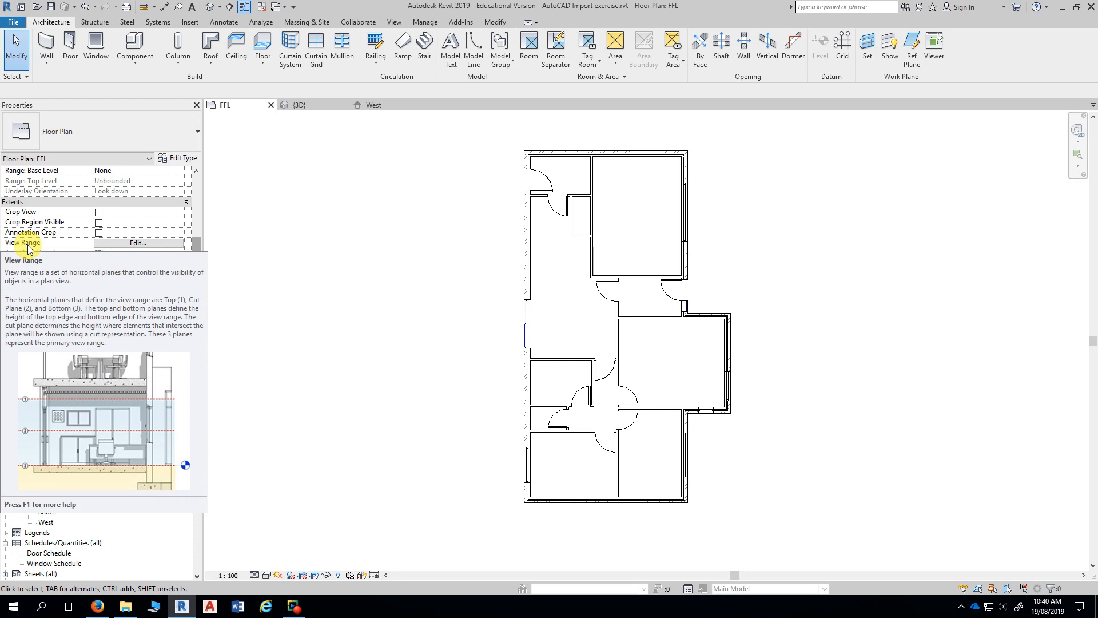
Step: Set the cut plane offset in the FFL plan's view range to 1800, consulting the sample view range diagram while editing
left_click(138, 243)
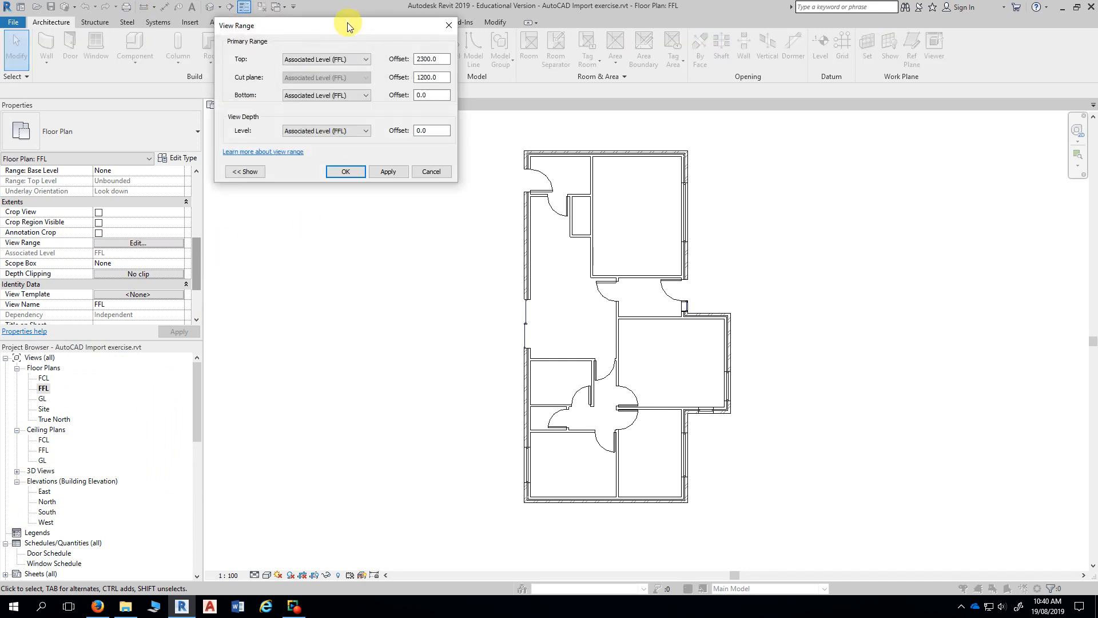
left_click_drag(347, 27, 455, 129)
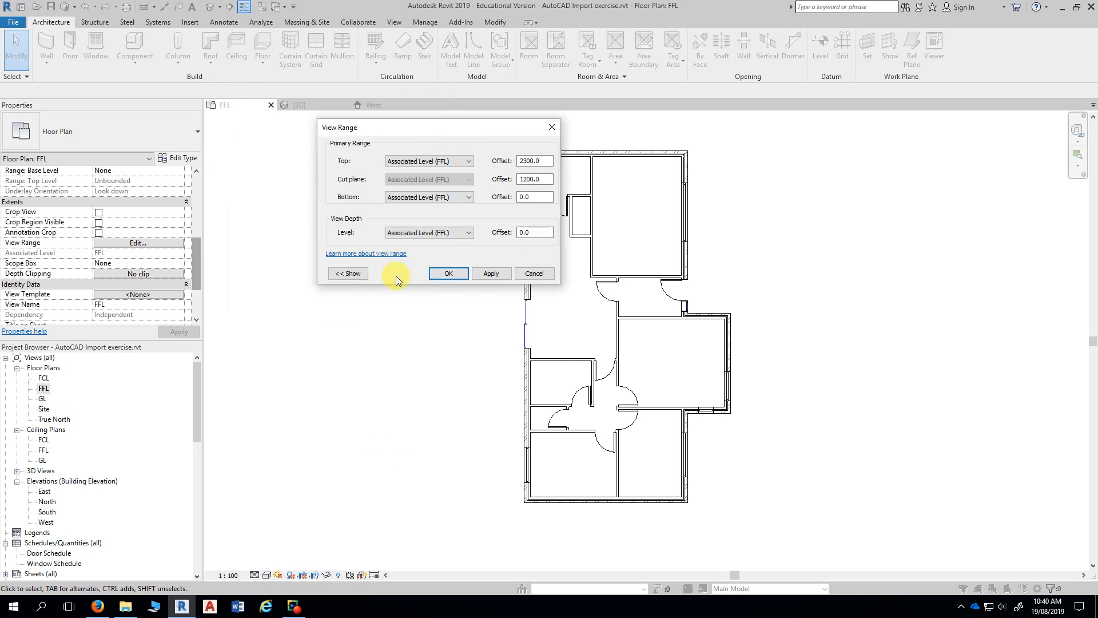
left_click_drag(435, 132, 459, 118)
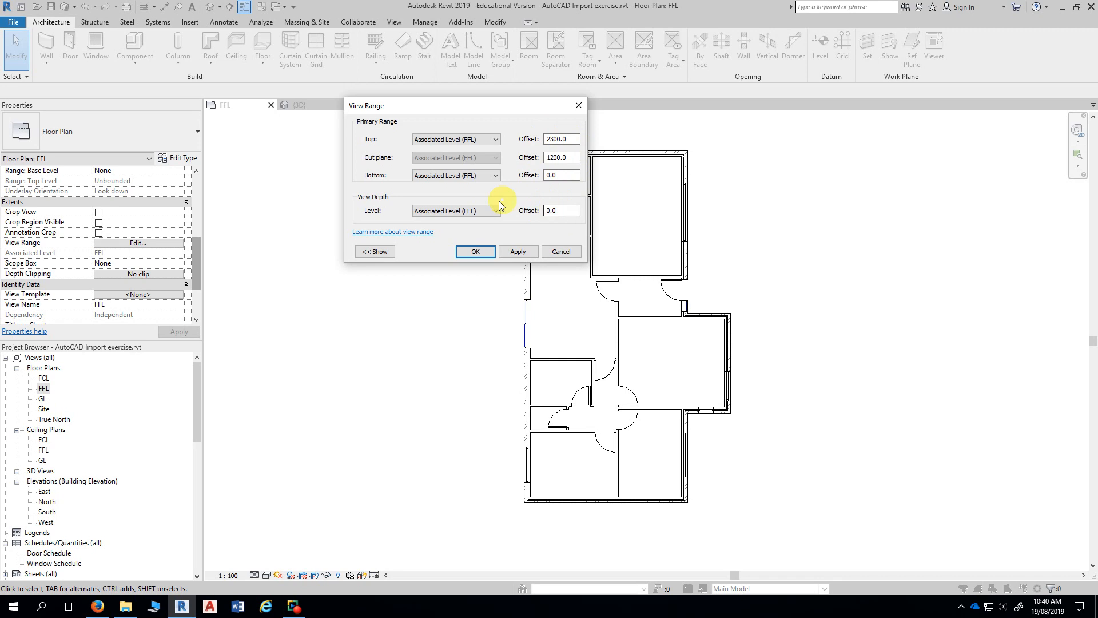
left_click(373, 252)
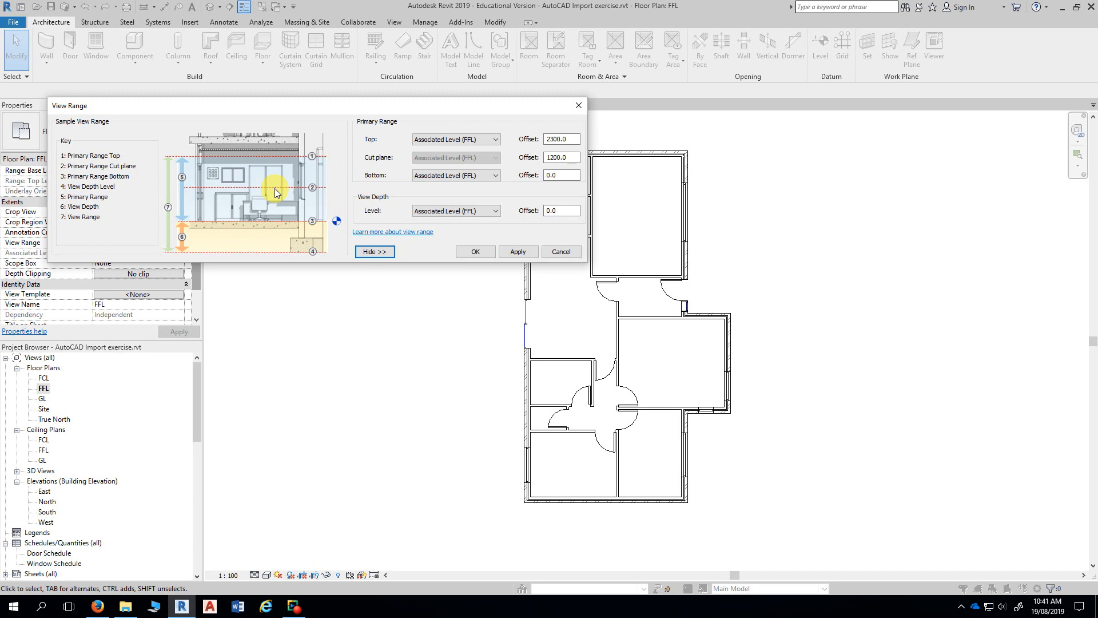
double_click(559, 158)
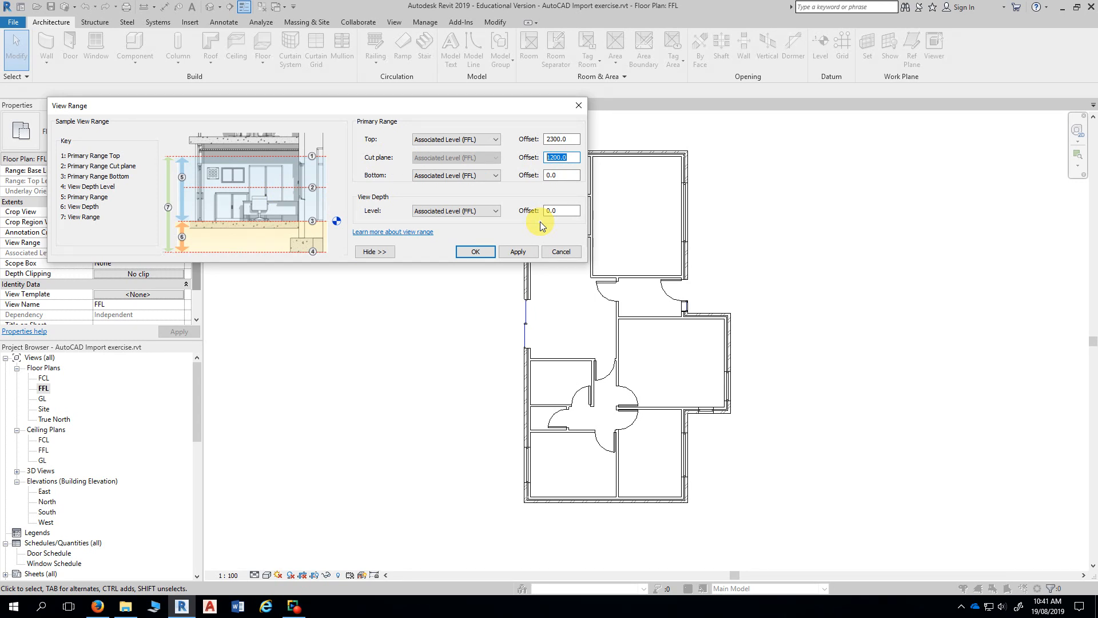
type("1800")
key("Tab")
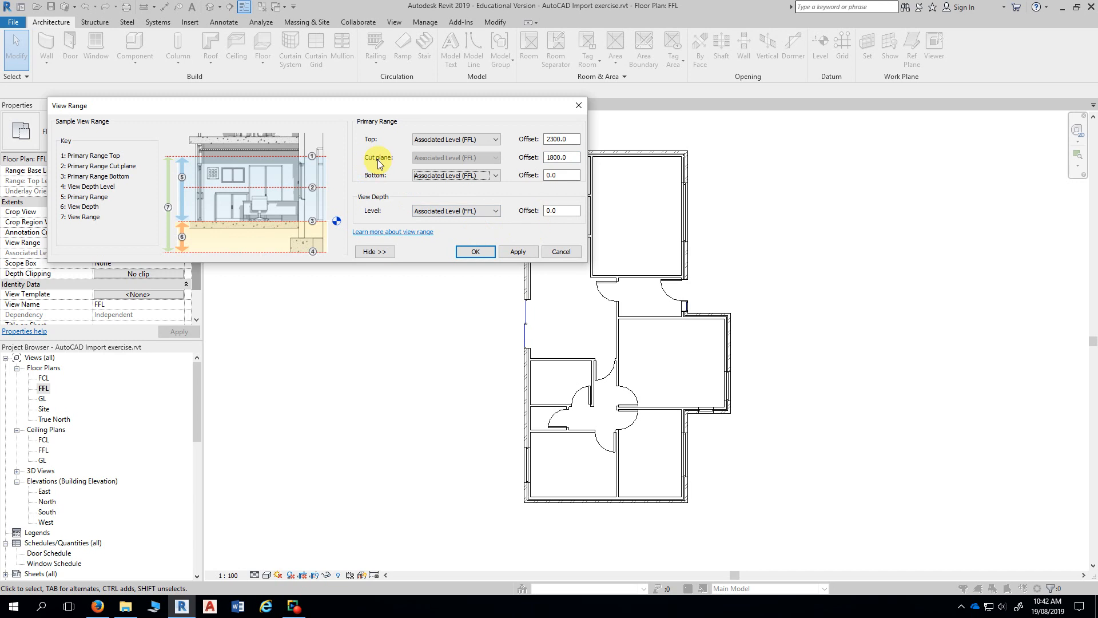
left_click_drag(464, 108, 425, 25)
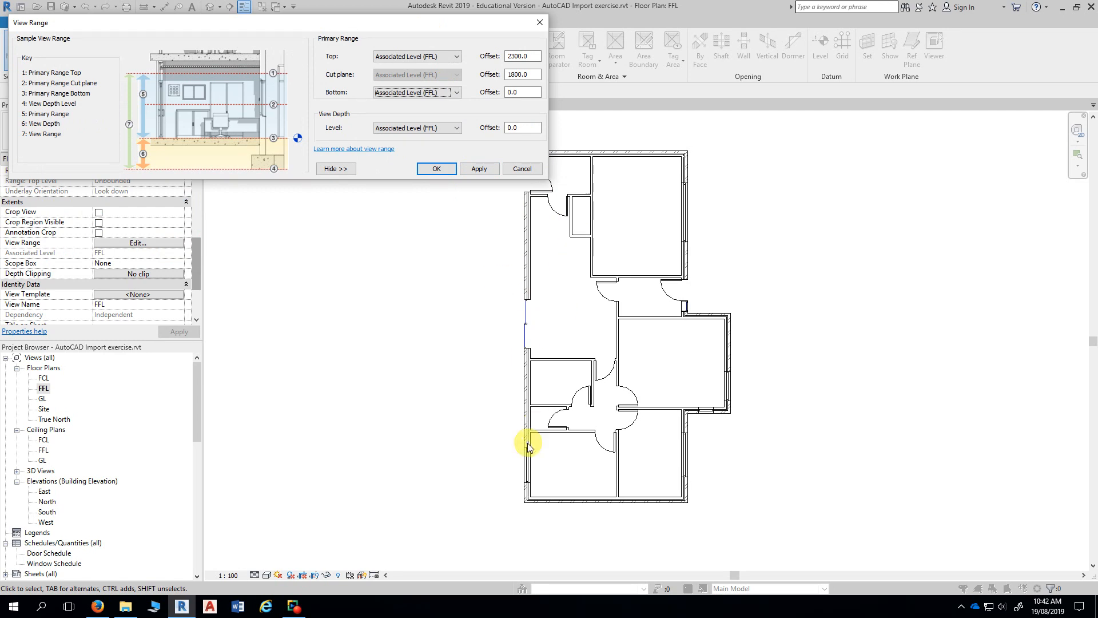
left_click(479, 168)
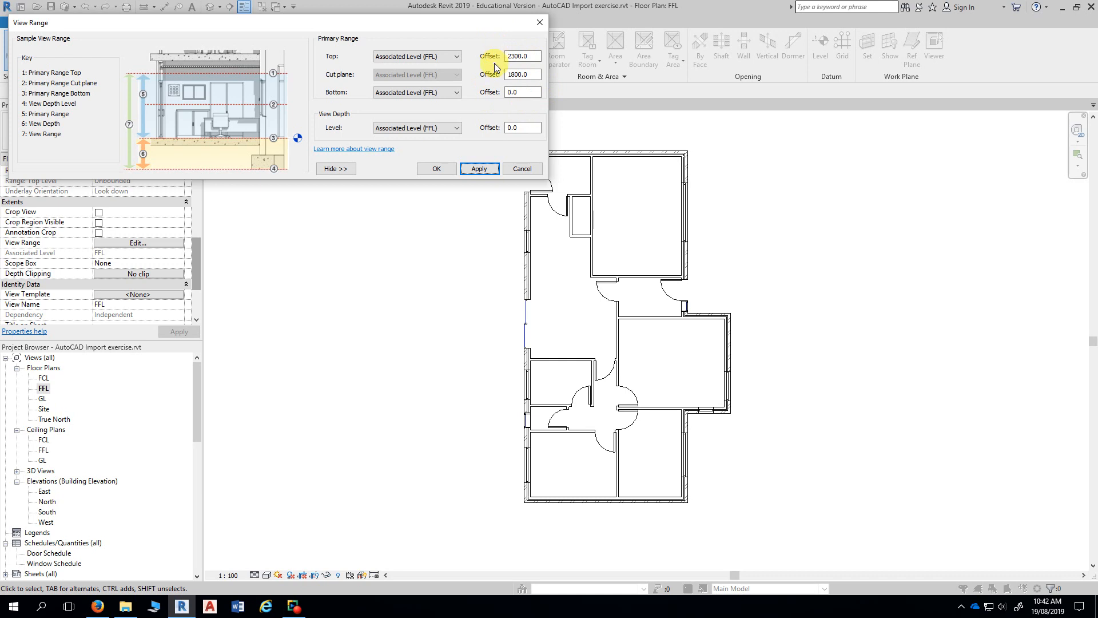
double_click(525, 75)
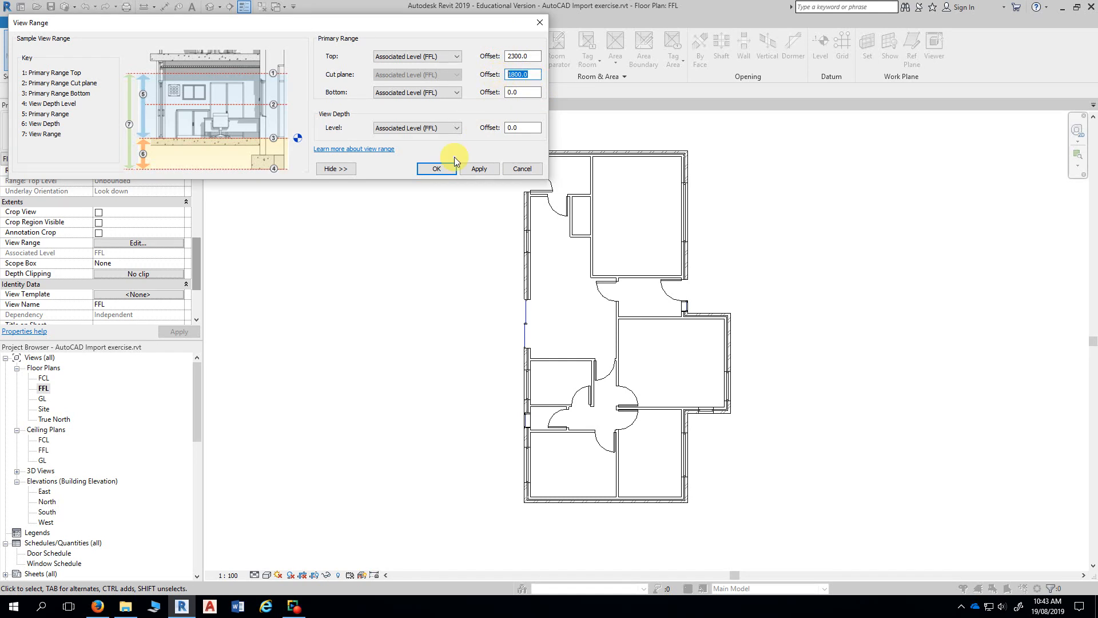
left_click(336, 168)
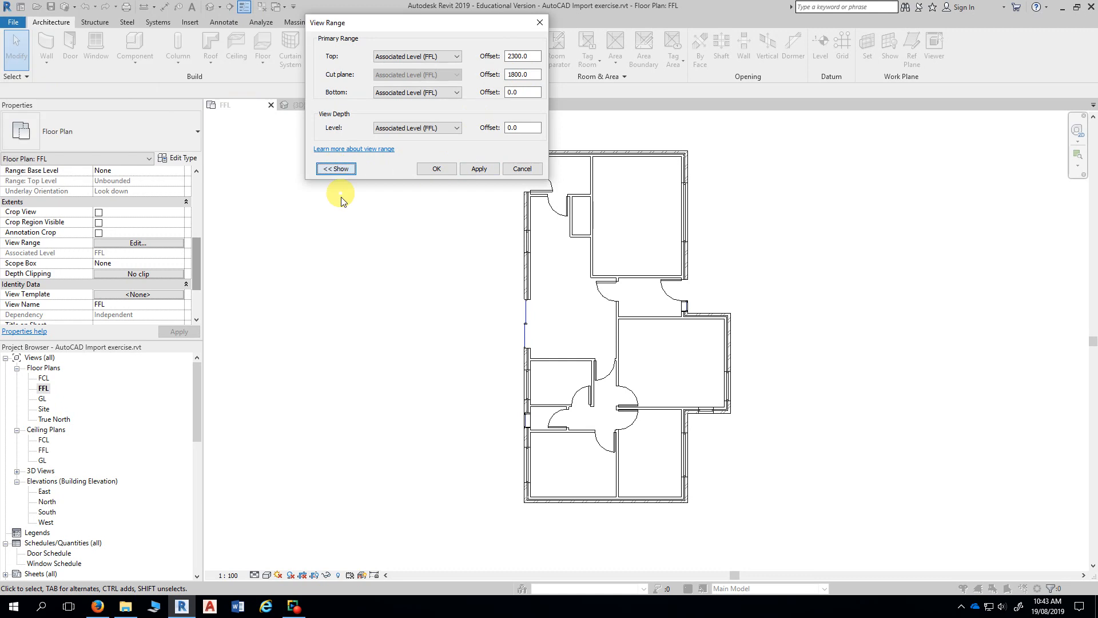
left_click(437, 169)
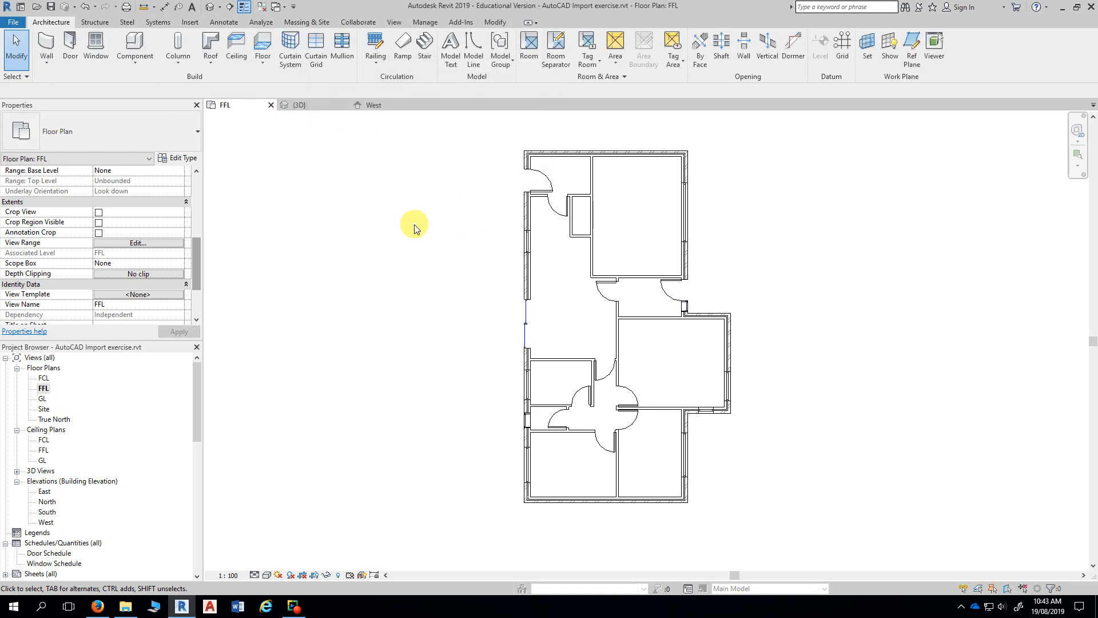
Step: Start a floor of type Generic 150mm with boundary lines picked from walls and the extension into the wall core switched off
middle_click_drag(415, 220, 431, 223)
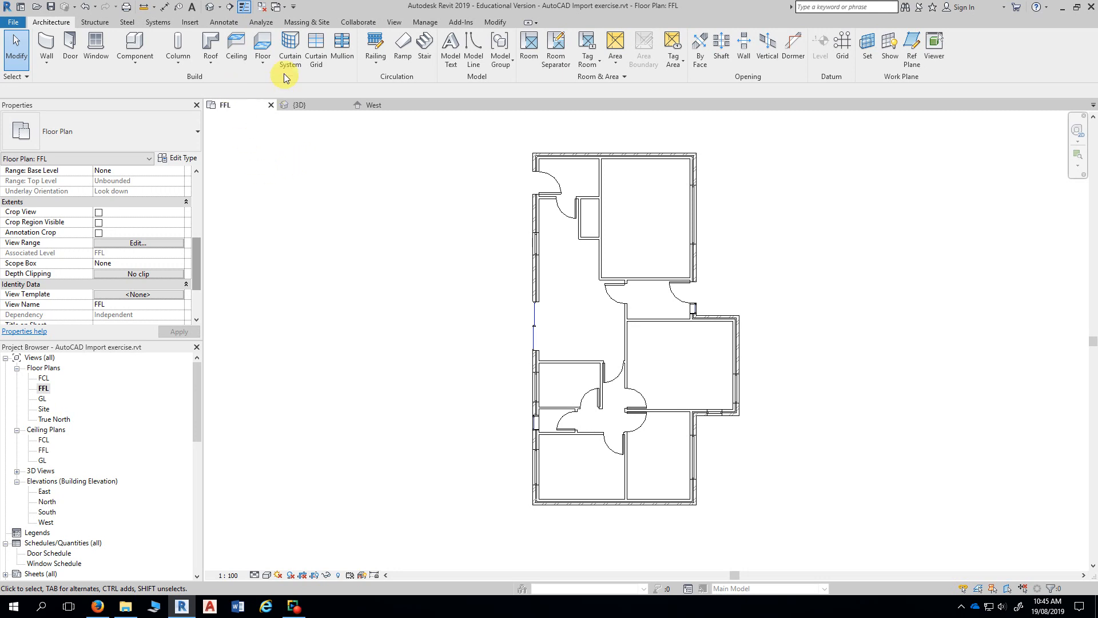
left_click(265, 46)
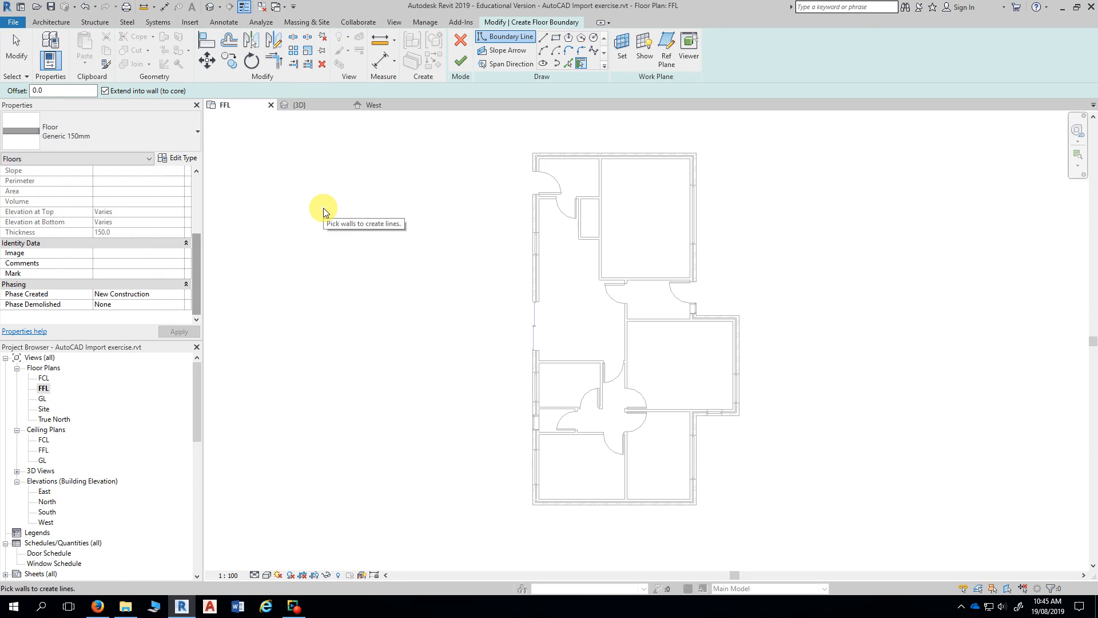
left_click(138, 131)
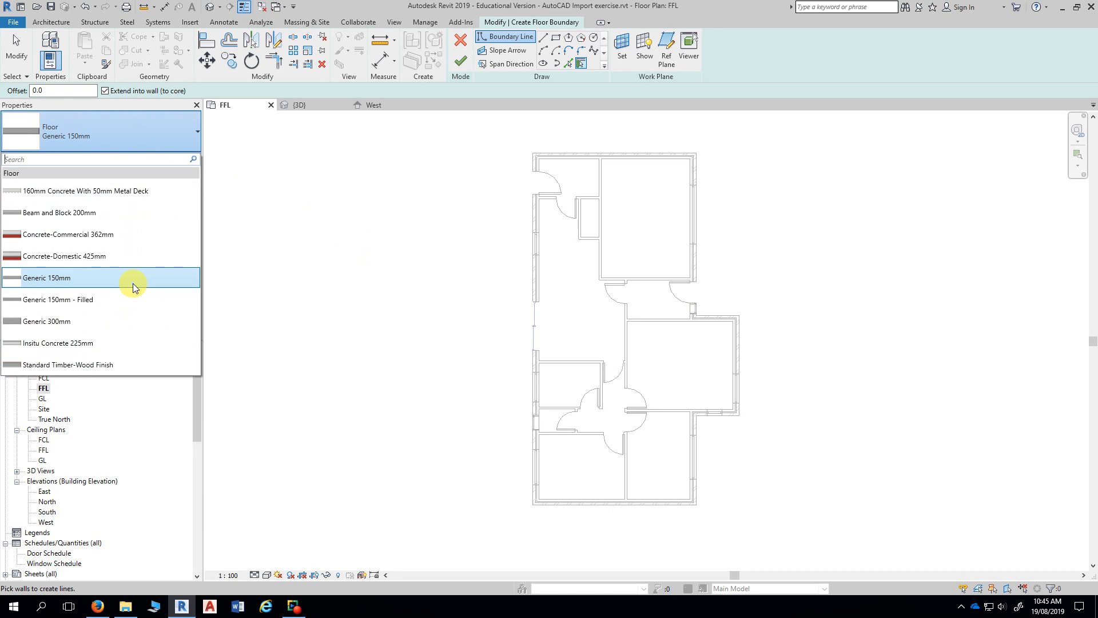
left_click(133, 283)
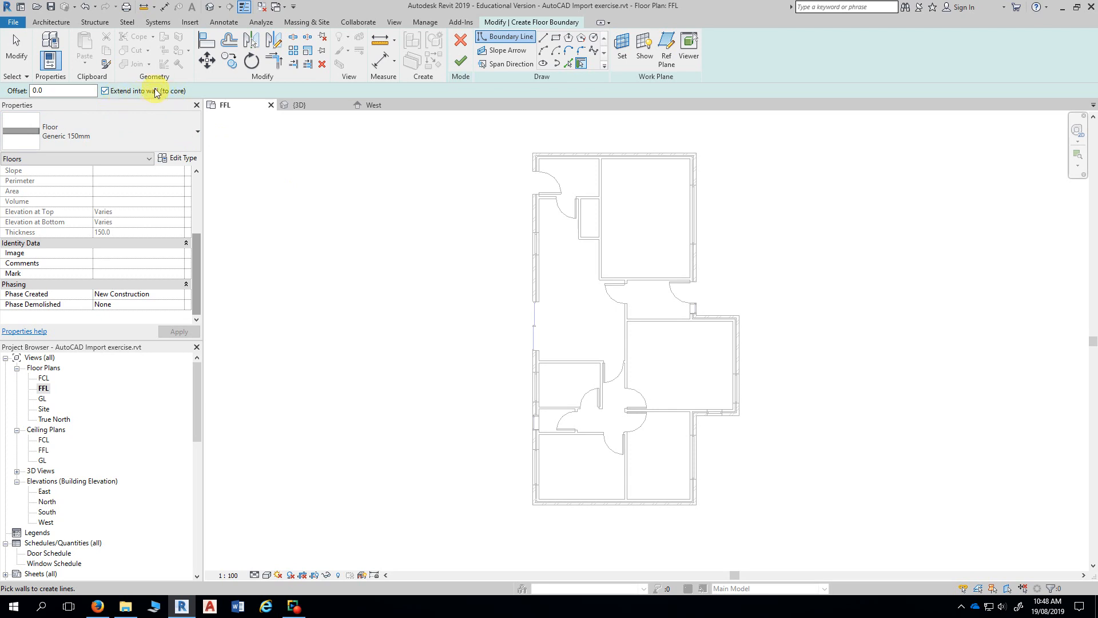
left_click(105, 91)
Step: Create floor boundary lines along the outer faces of the north wall and the upper east wall
scroll(609, 125, "up", 1)
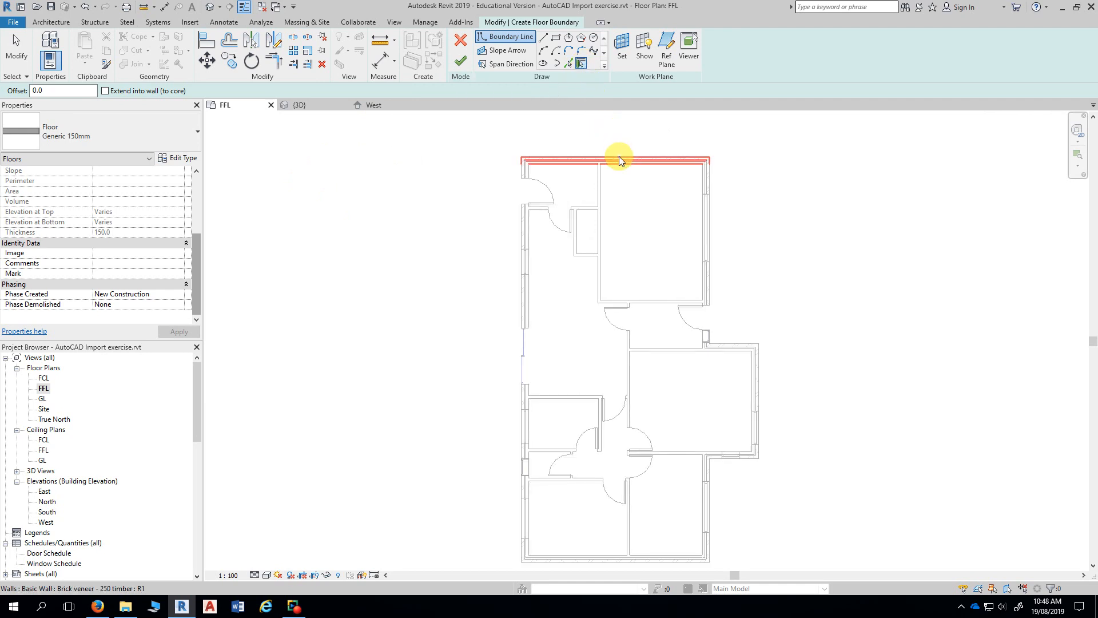
scroll(620, 157, "up", 1)
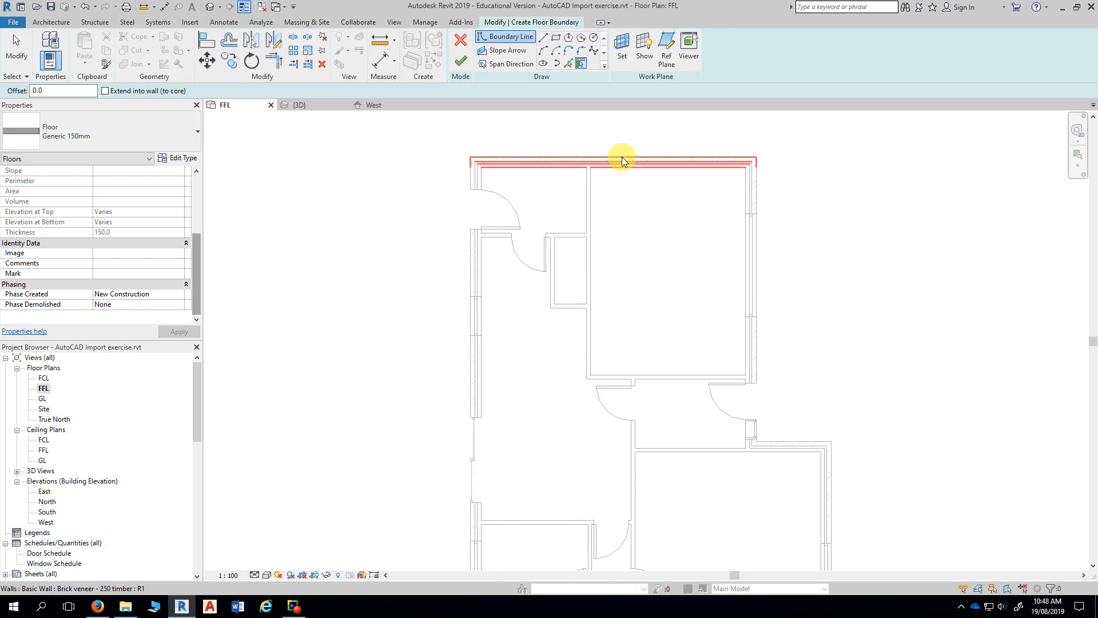
left_click(623, 156)
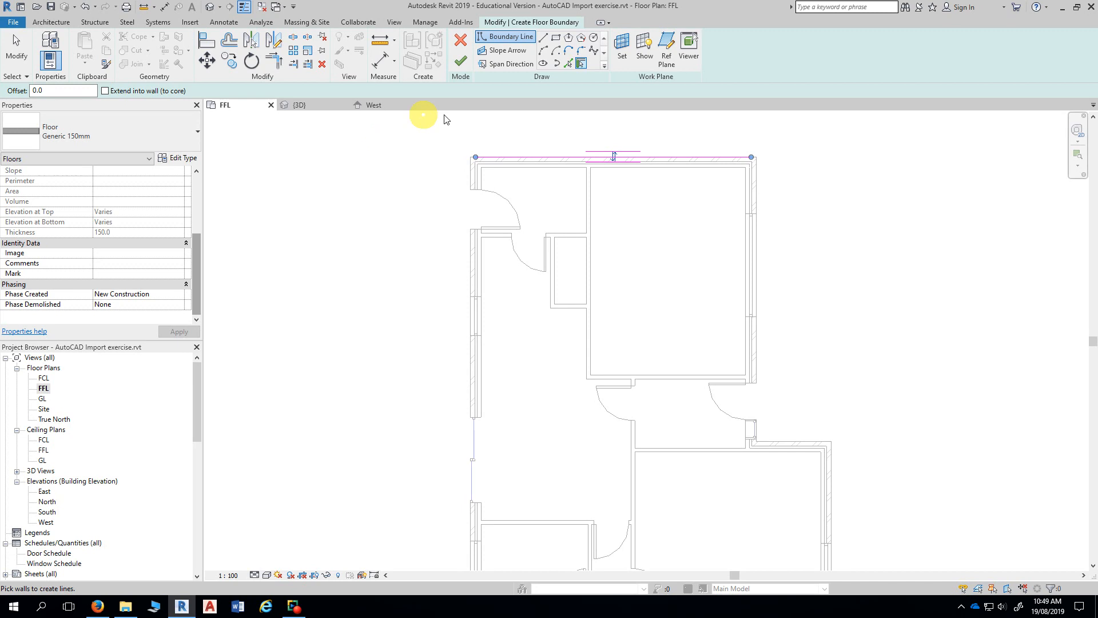
left_click(758, 191)
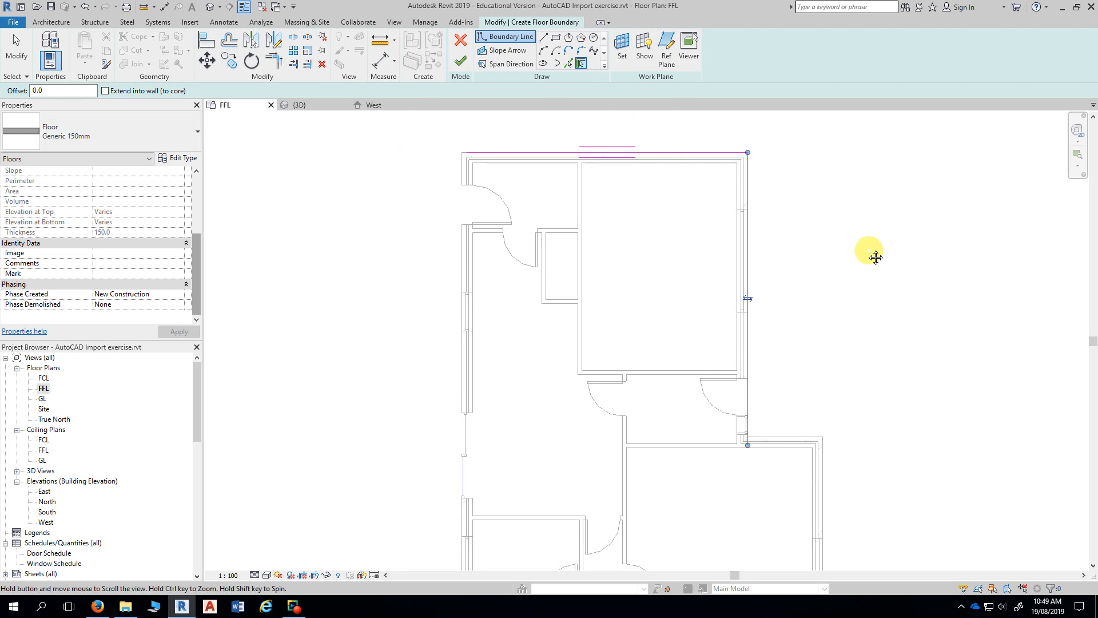
middle_click_drag(873, 255, 834, 215)
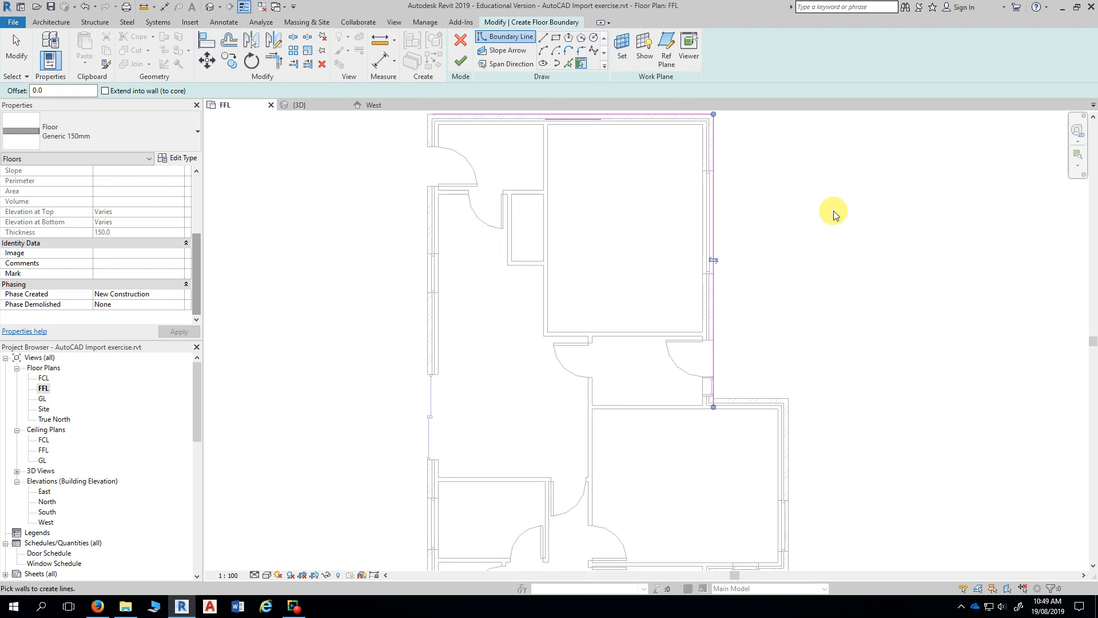
middle_click_drag(866, 297, 851, 154)
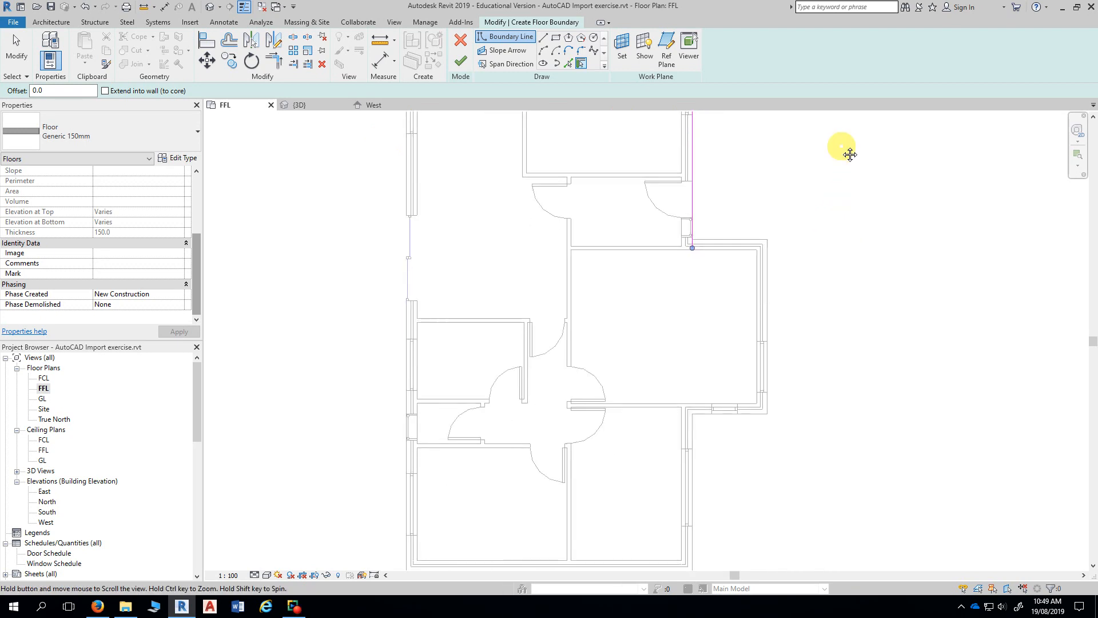
Step: Continue the floor boundary along the outer faces of the three walls of the room projecting on the east side
scroll(762, 252, "up", 2)
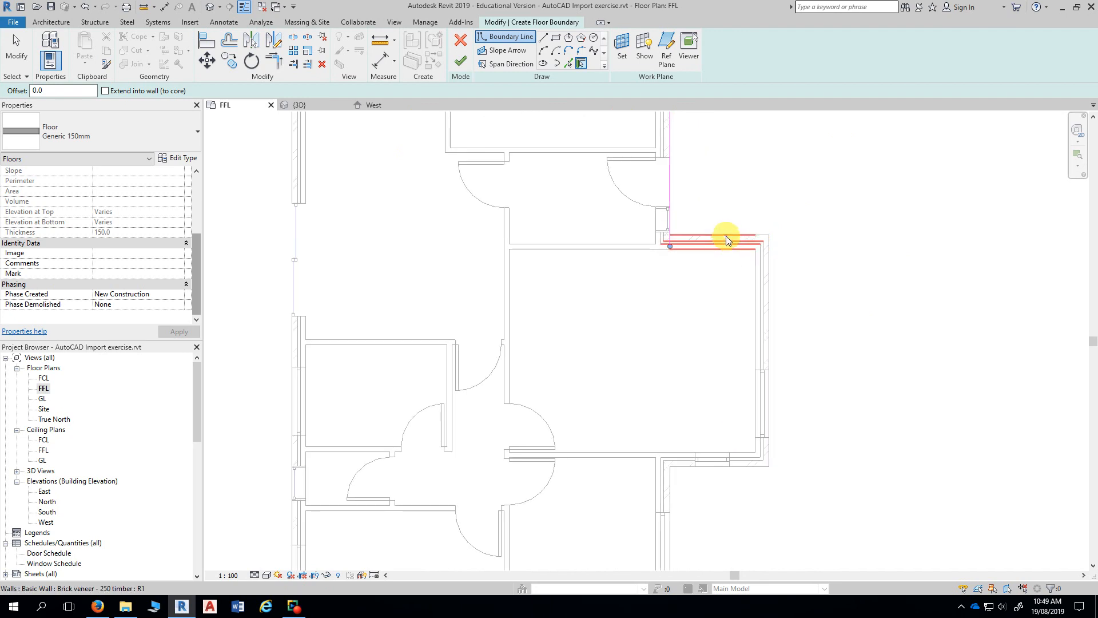
left_click(726, 236)
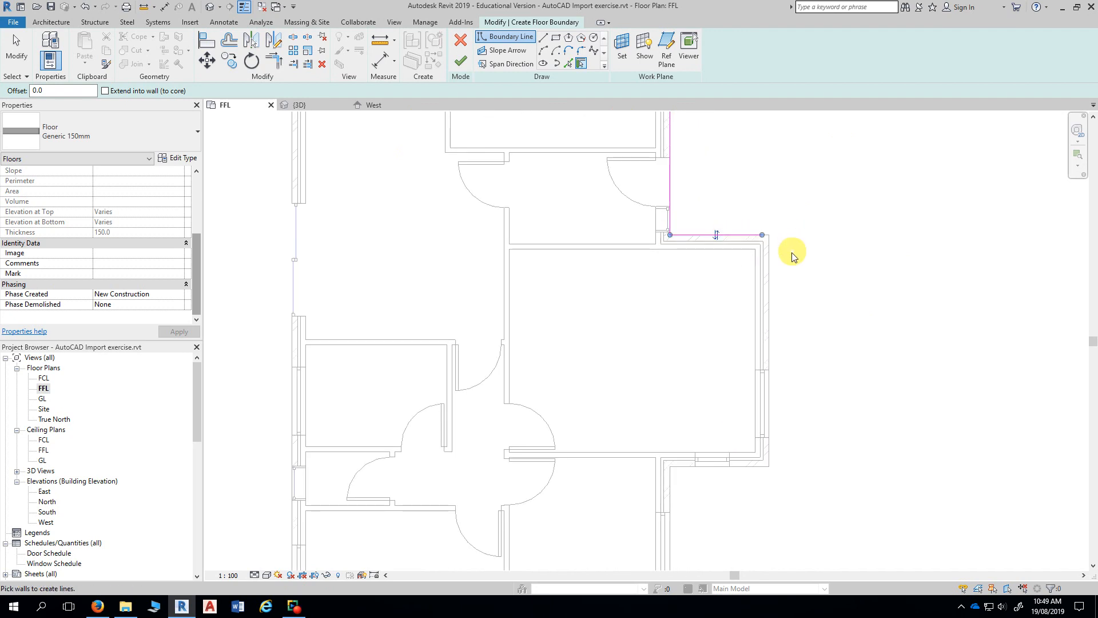
left_click(770, 281)
middle_click_drag(844, 408, 861, 332)
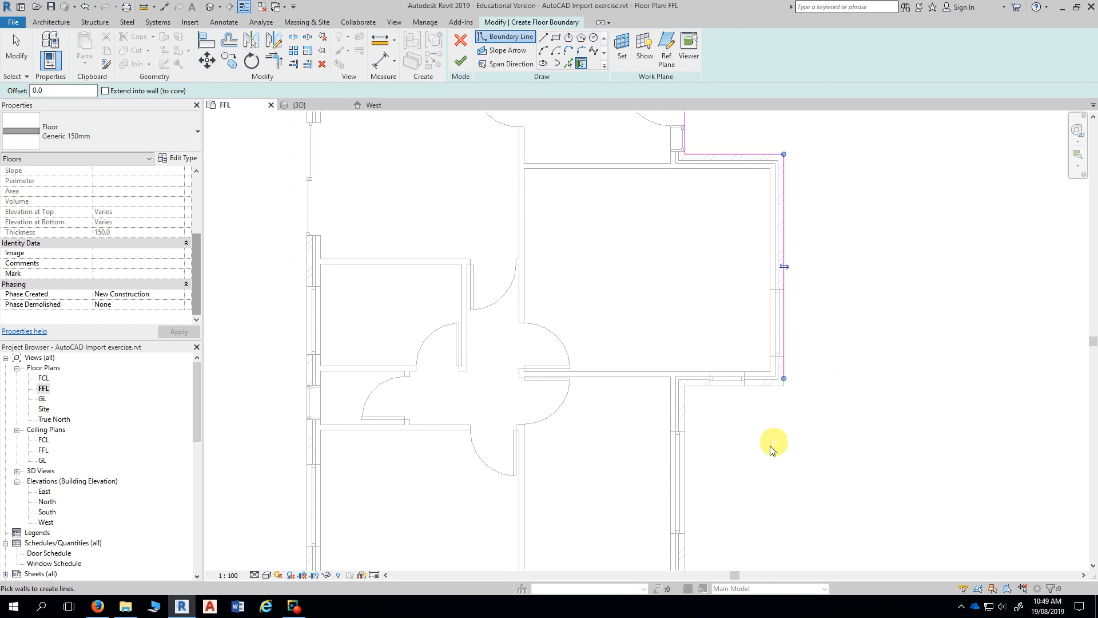
middle_click_drag(775, 444, 775, 351)
left_click(784, 285)
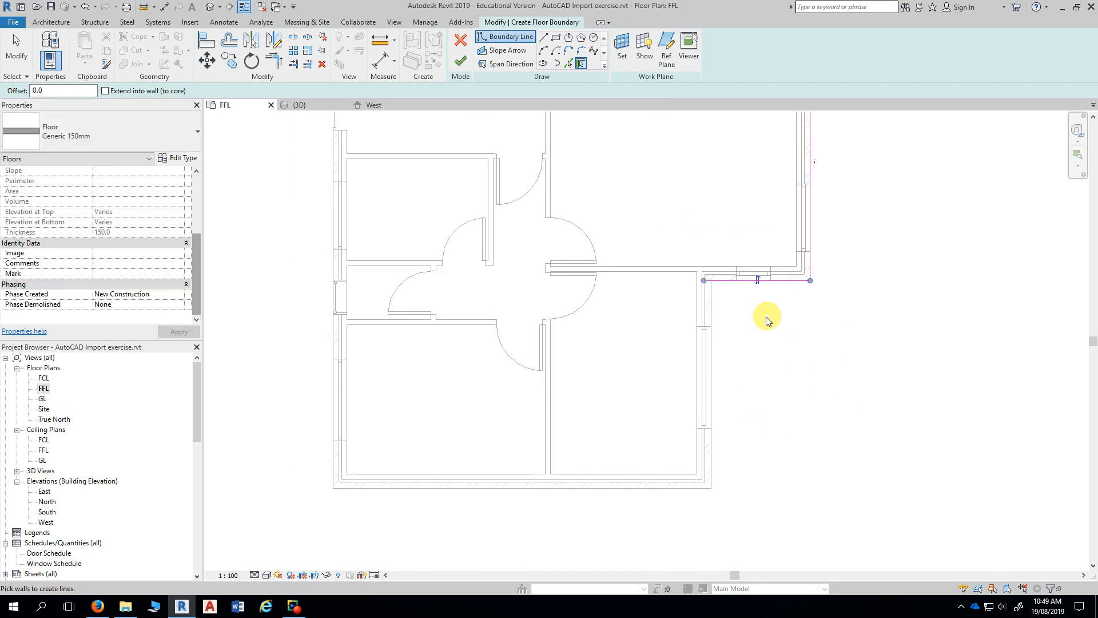
Step: Close the floor boundary along the outer faces of the lower east, south and west walls and finish the floor
left_click(712, 307)
middle_click_drag(783, 401, 866, 277)
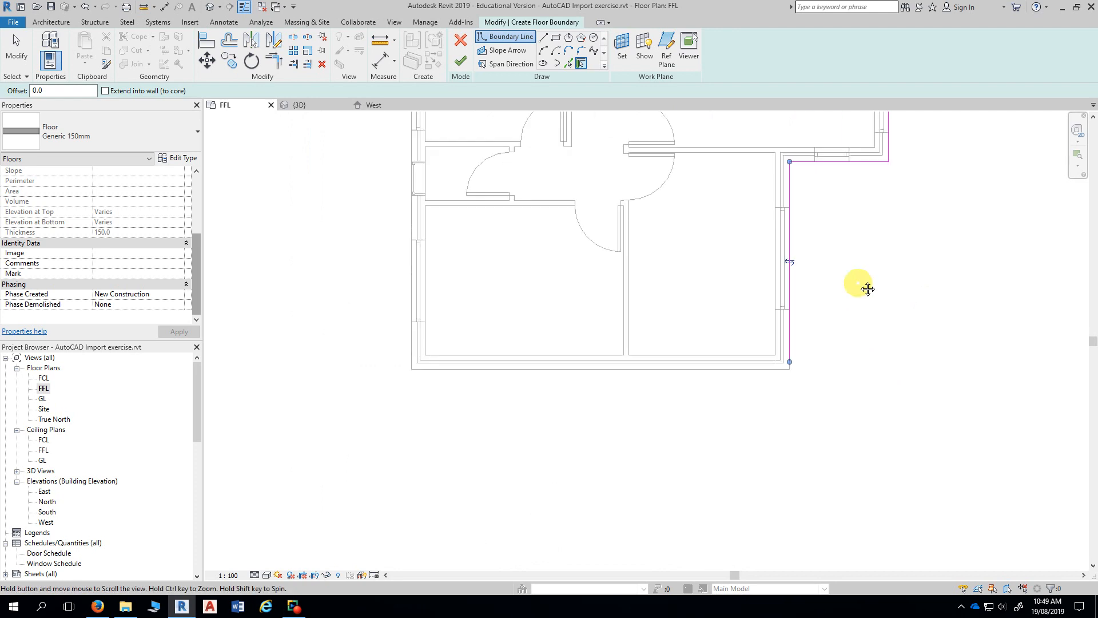
left_click(744, 363)
middle_click_drag(504, 455, 569, 529)
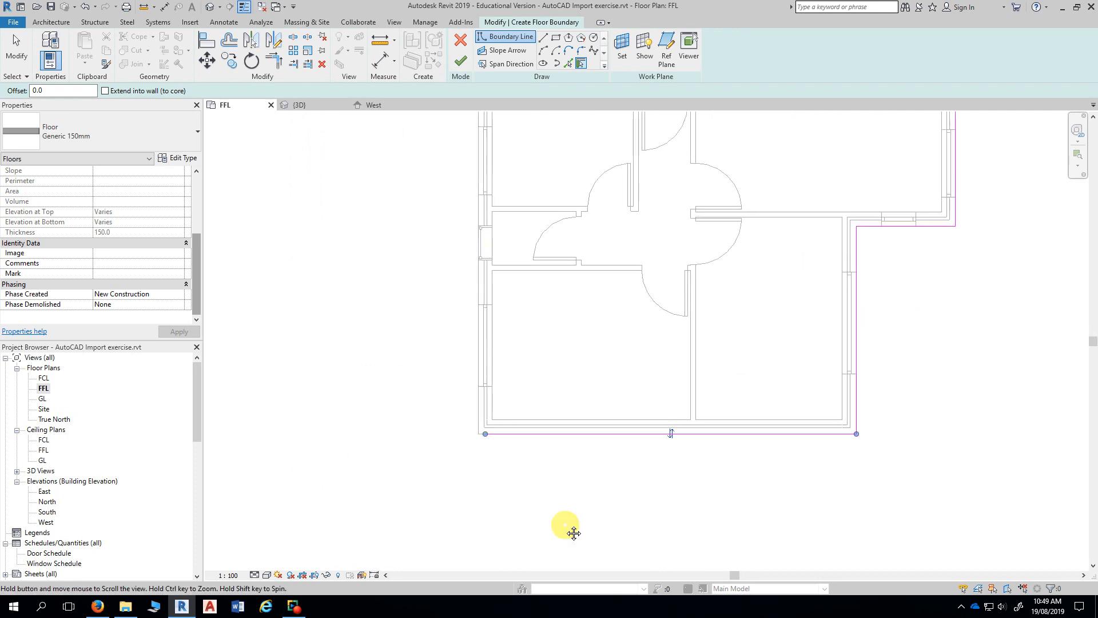
scroll(356, 187, "down", 2)
middle_click_drag(355, 187, 391, 369)
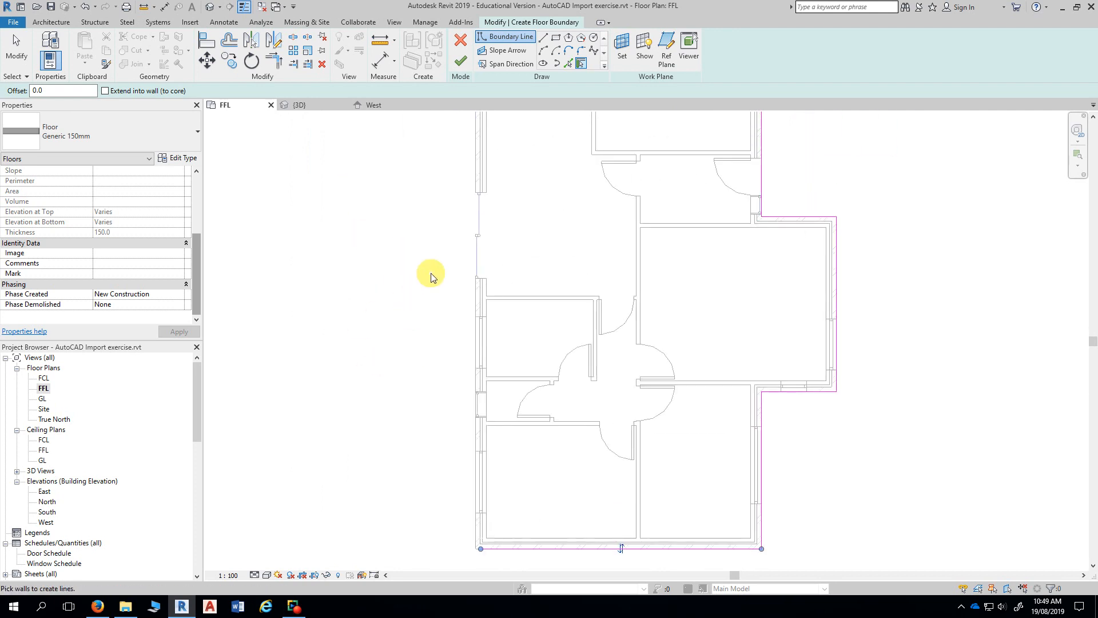
left_click(475, 297)
scroll(366, 257, "down", 3)
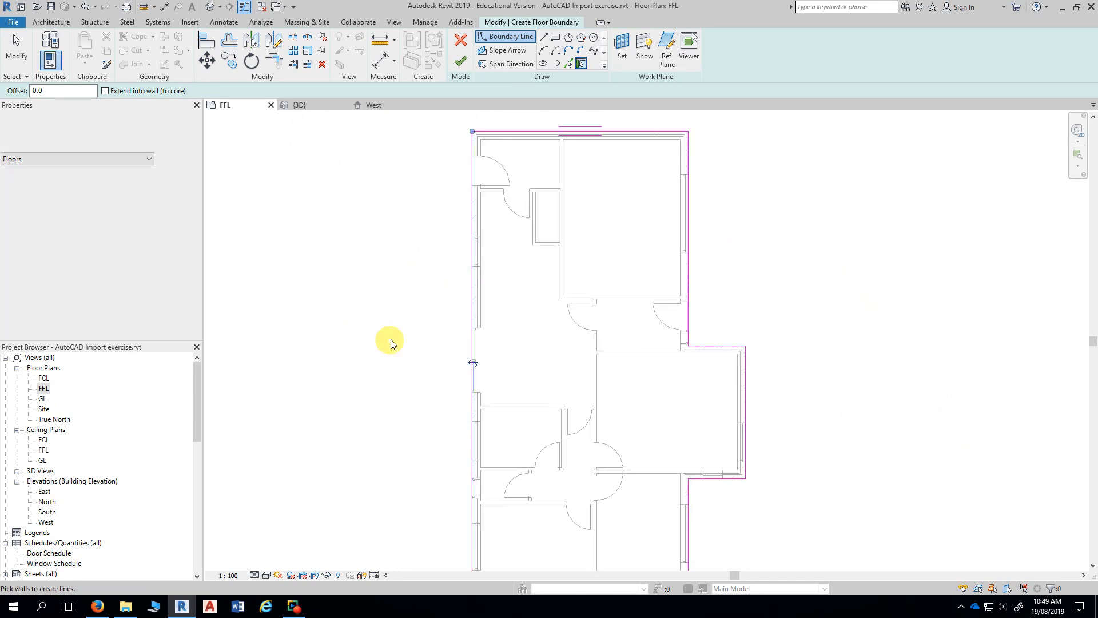
middle_click_drag(399, 327, 429, 292)
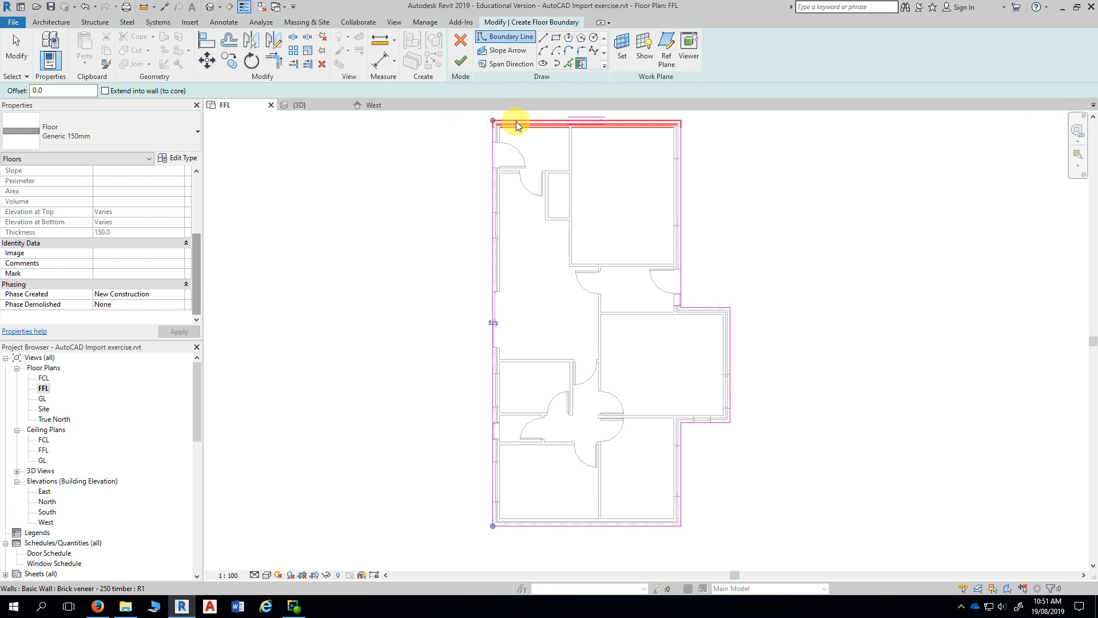
left_click(461, 62)
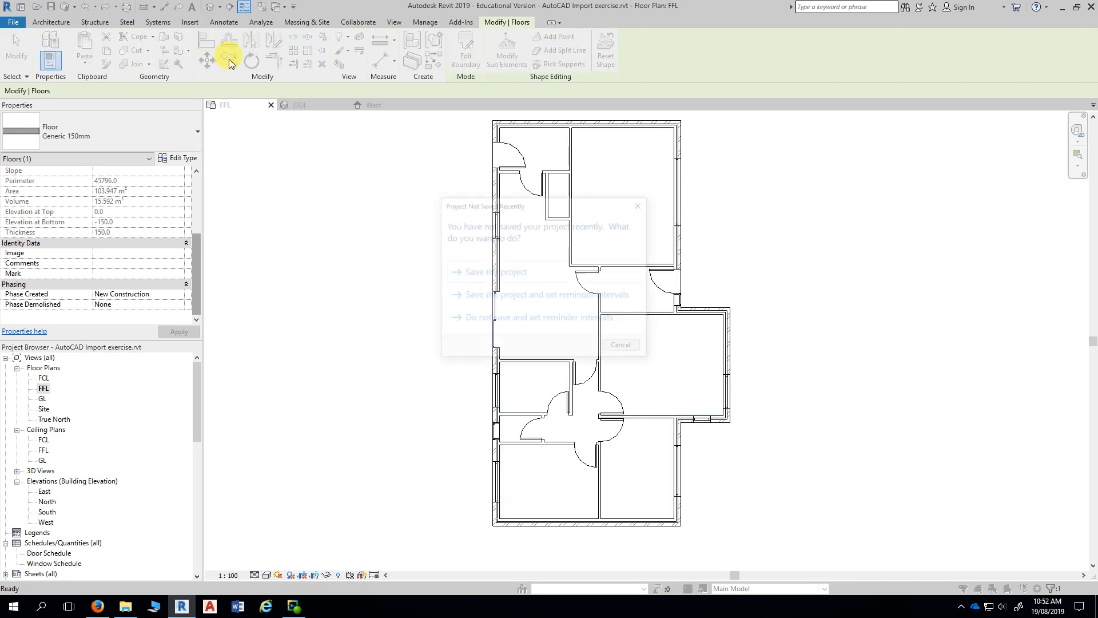
Step: Dismiss the save reminder and inspect the floor slab in the 3D view from beneath and from above
left_click(623, 347)
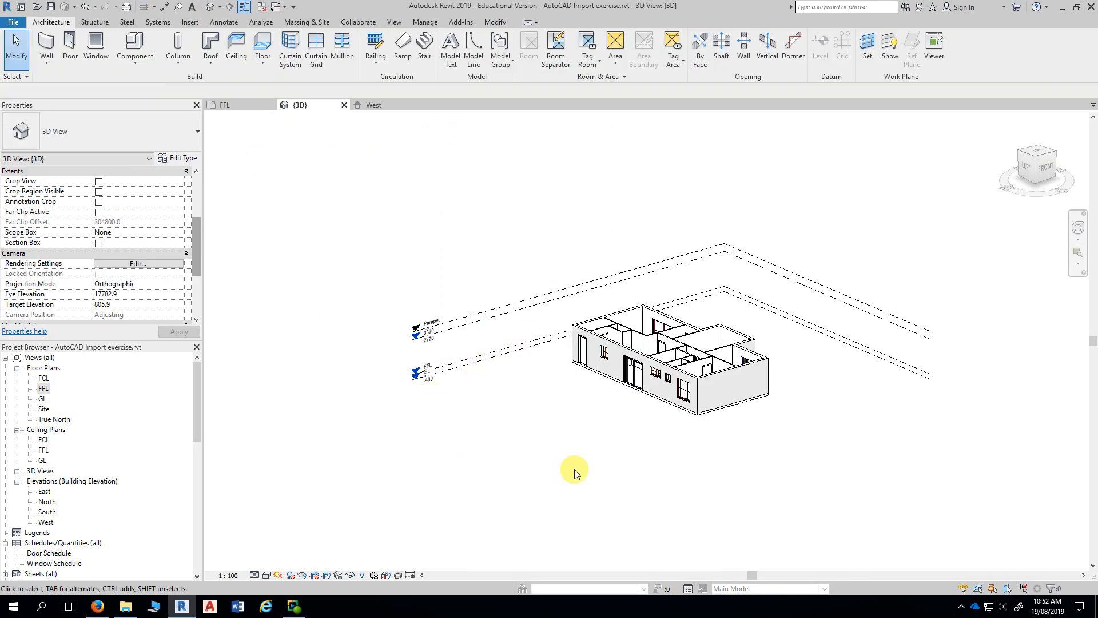
scroll(635, 429, "up", 3)
scroll(646, 404, "up", 2)
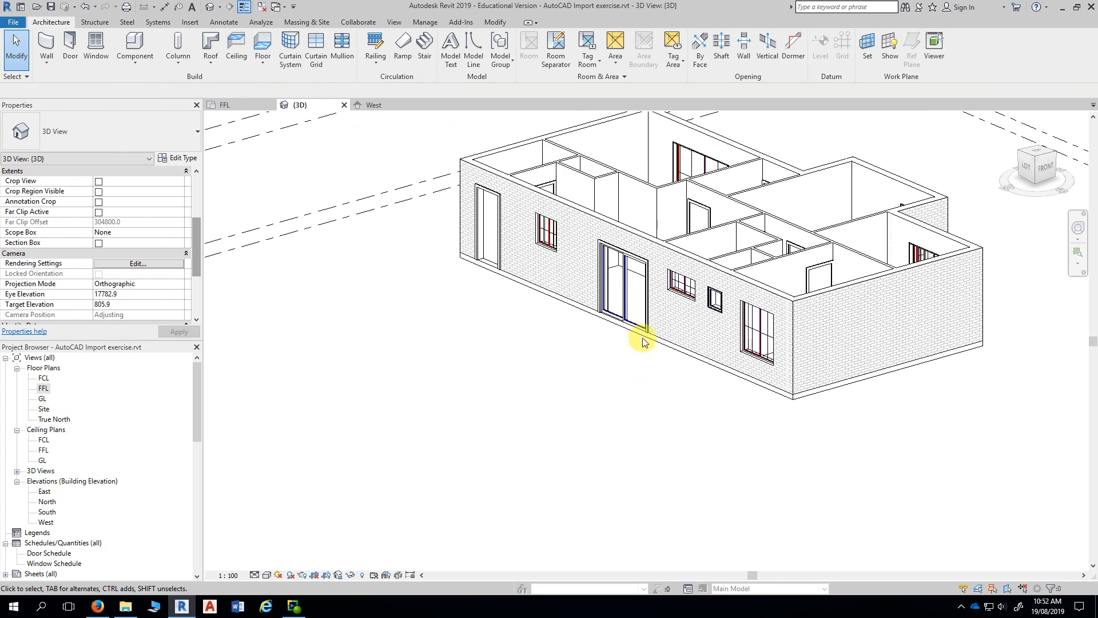
left_click(640, 336)
middle_click_drag(662, 405, 663, 182, "shift")
key("Escape")
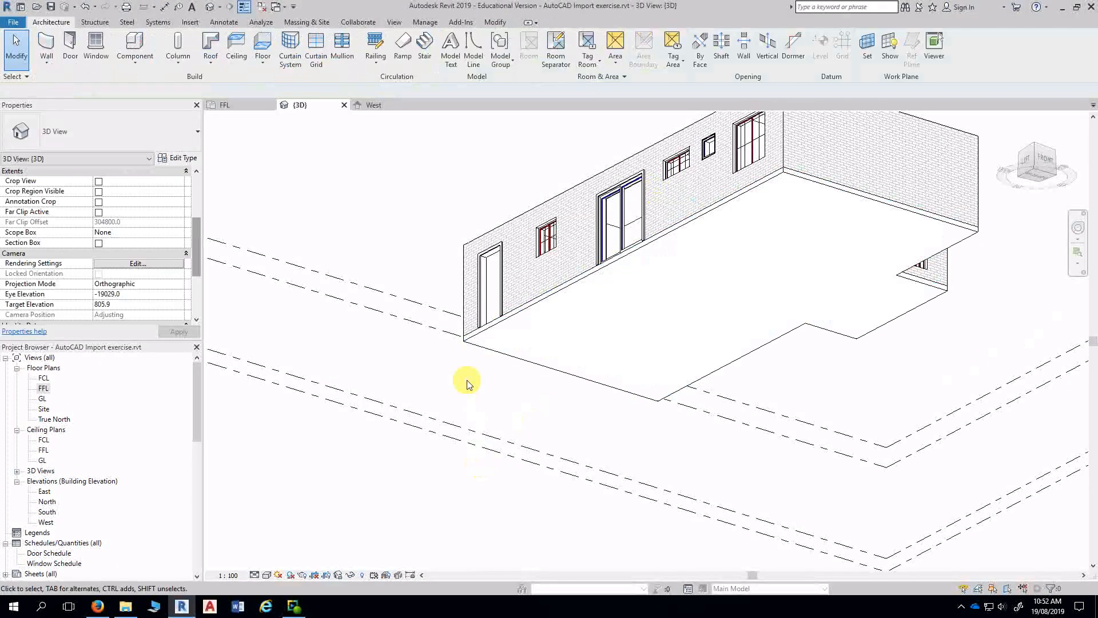
middle_click_drag(466, 380, 473, 436, "shift")
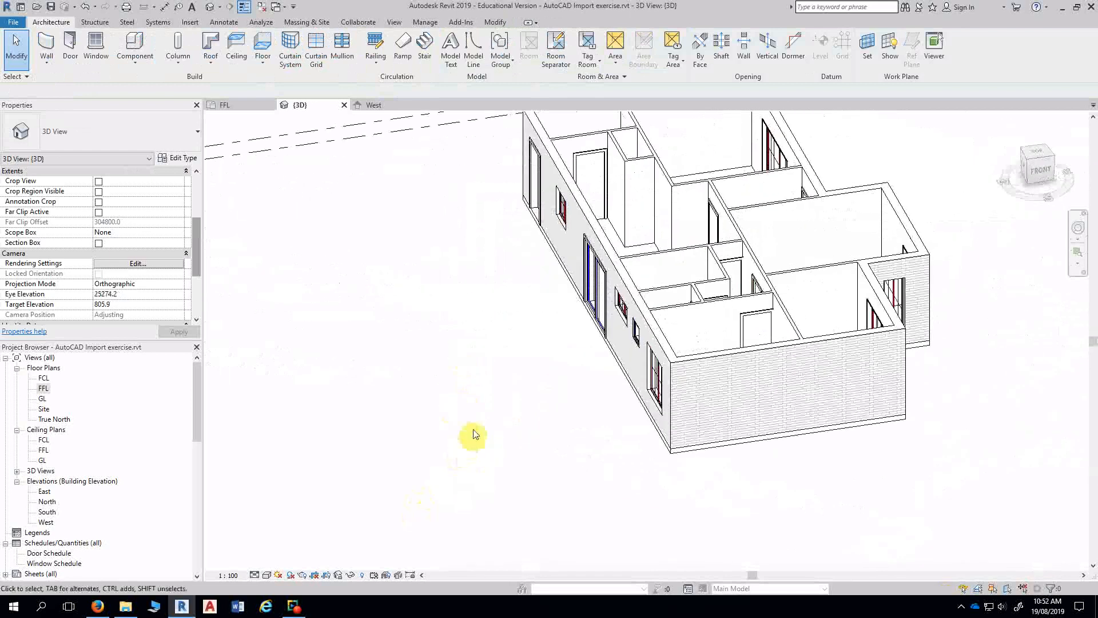
Step: Highlight the floor slab in the 3D view to check its extent, clear the selection and view the house from a higher angle
left_click(592, 314)
scroll(544, 395, "down", 3)
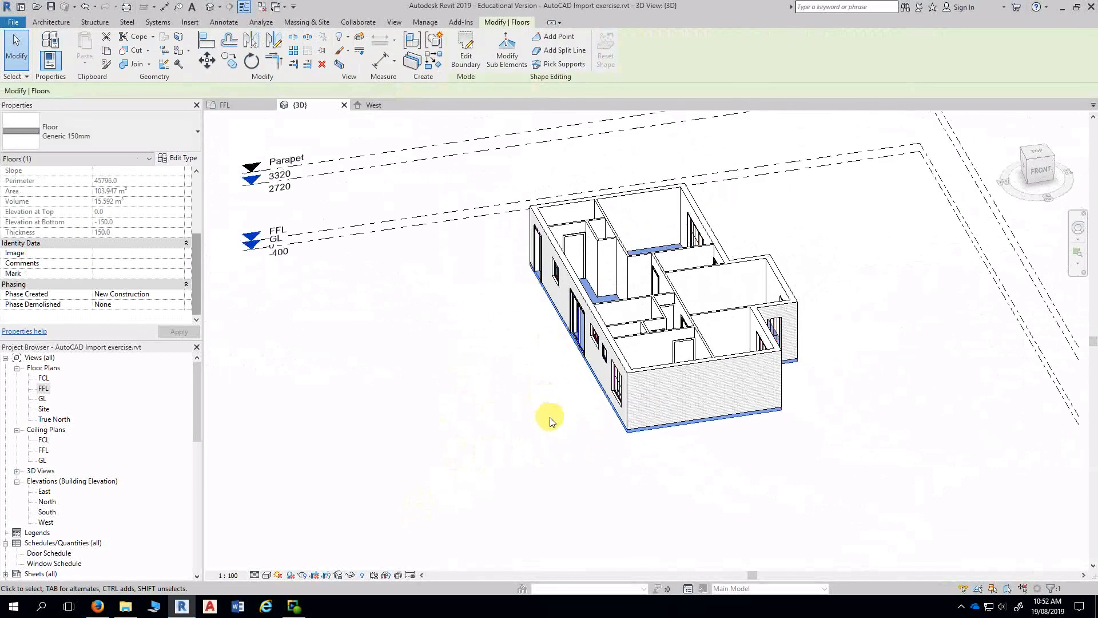
left_click(549, 417)
middle_click_drag(596, 458, 572, 445, "shift")
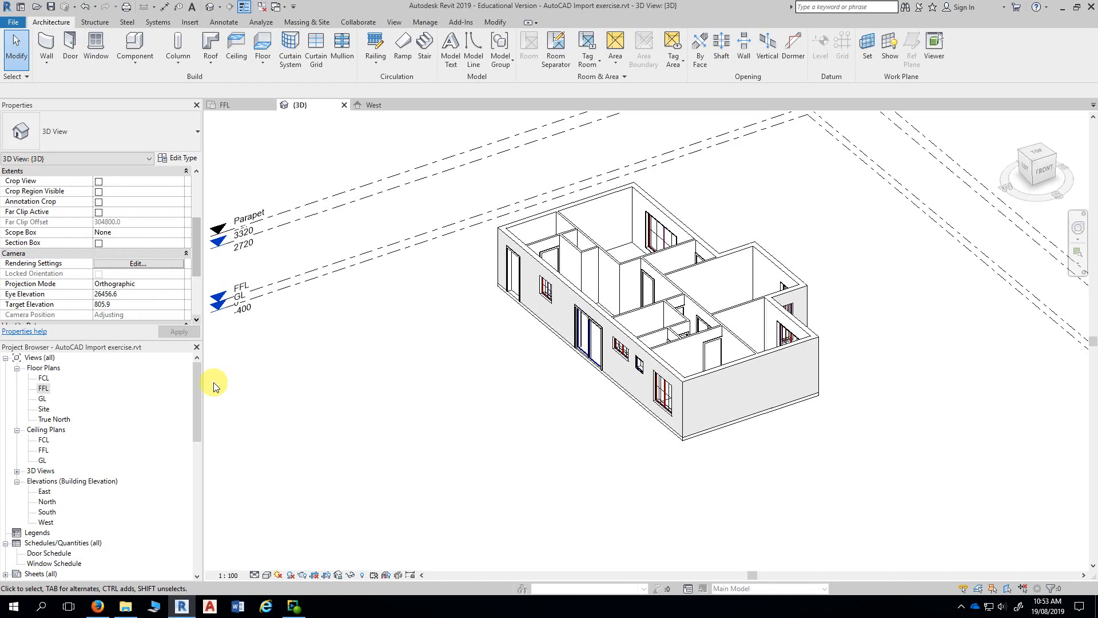
Step: Open the FFL floor plan and pick the floor slab by its face in the large northeast room, clearing the selection again
double_click(44, 389)
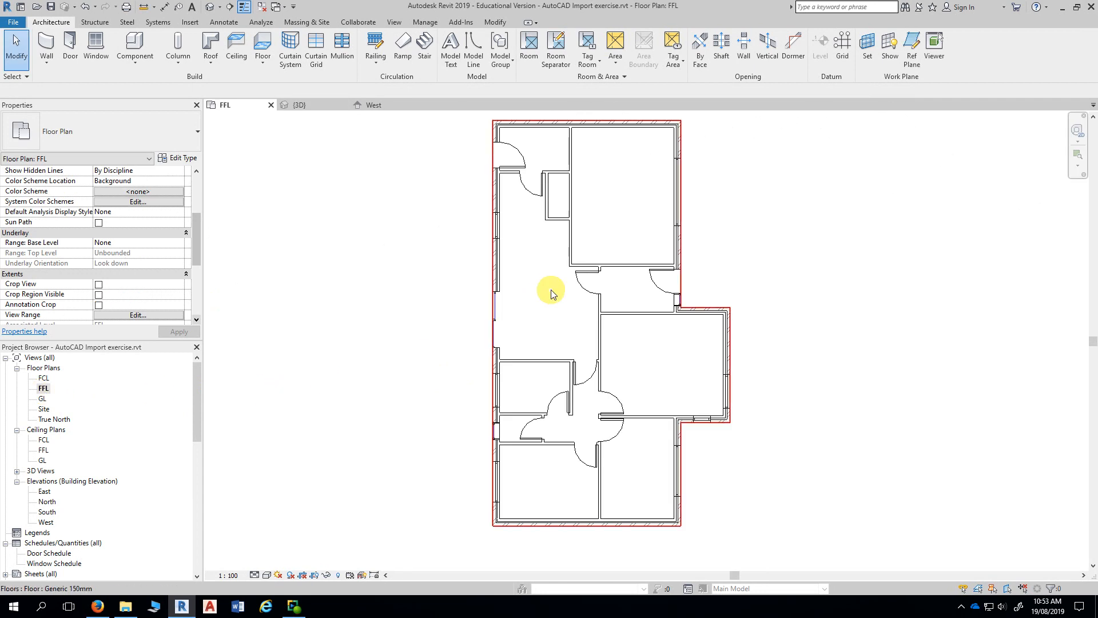
left_click(622, 180)
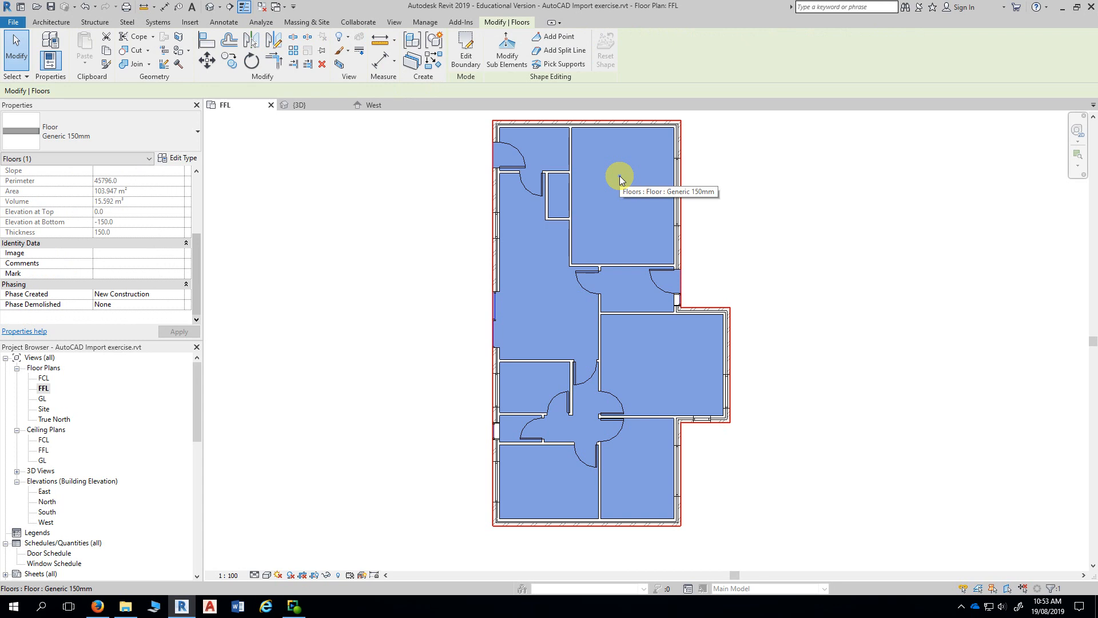
left_click(389, 181)
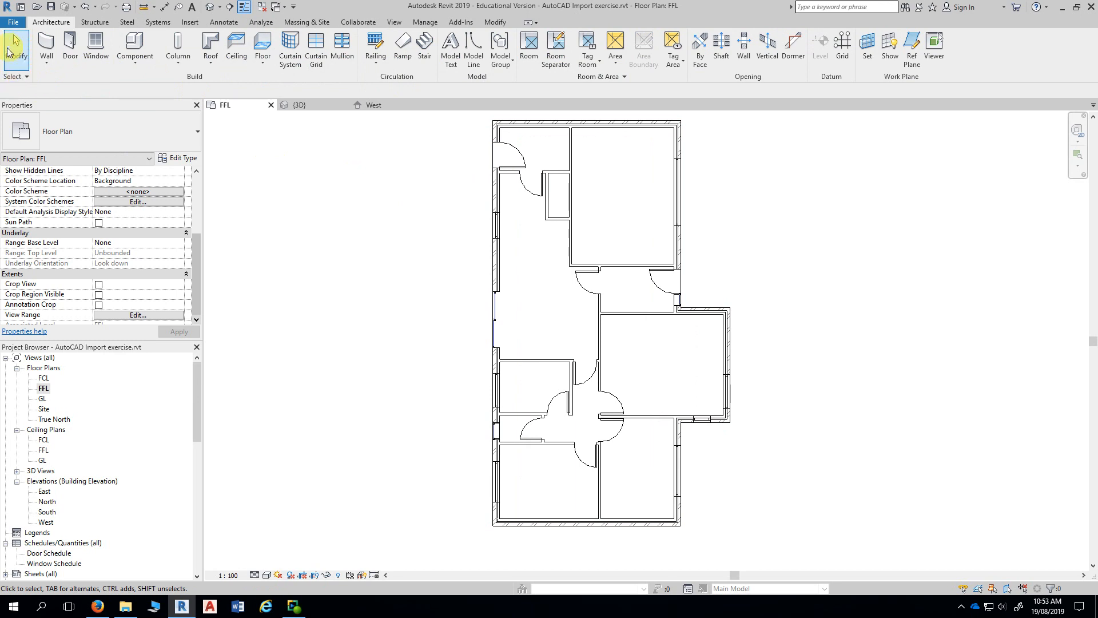
Step: Turn off selecting elements by face and pick the floor slab by its edge along the upper east wall, cycling past the wall
left_click(27, 79)
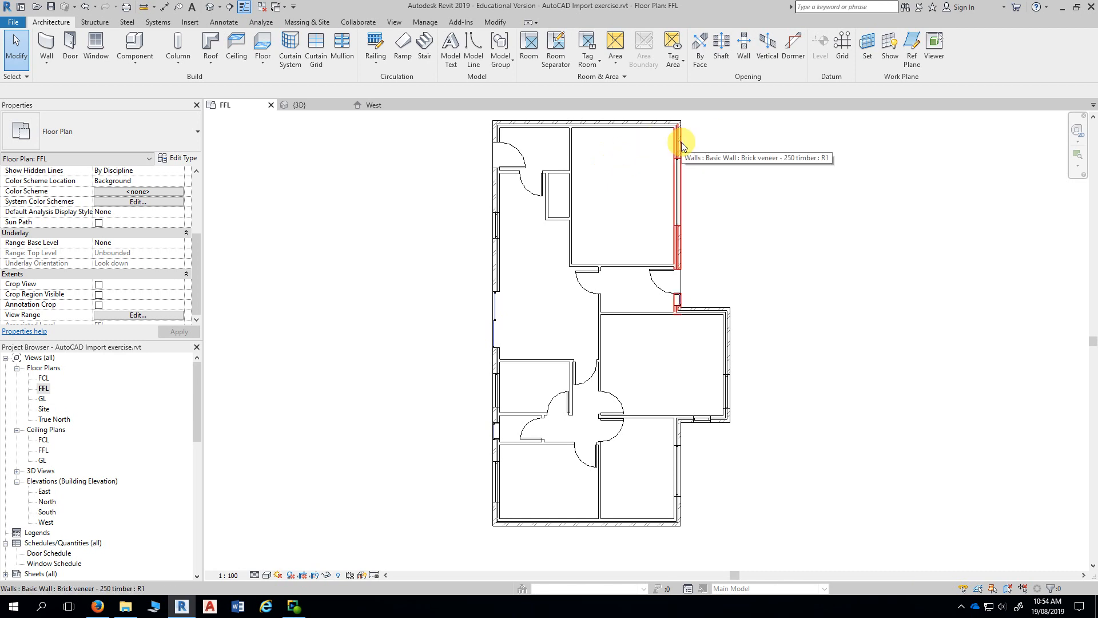
key("Tab")
key("Tab")
key("Tab")
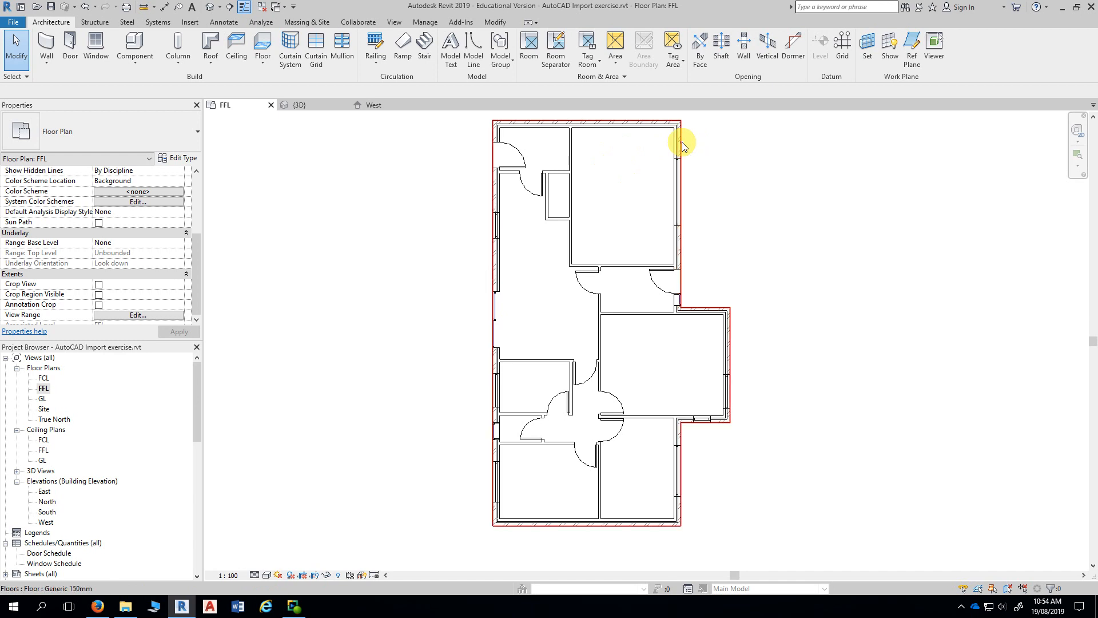
left_click(682, 142)
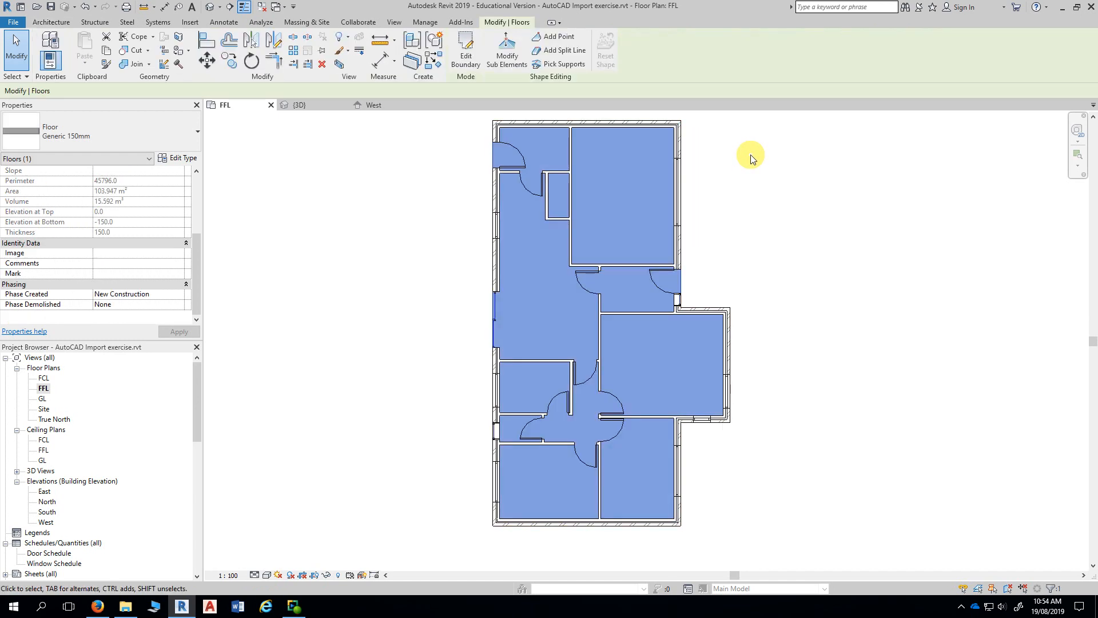
key("Escape")
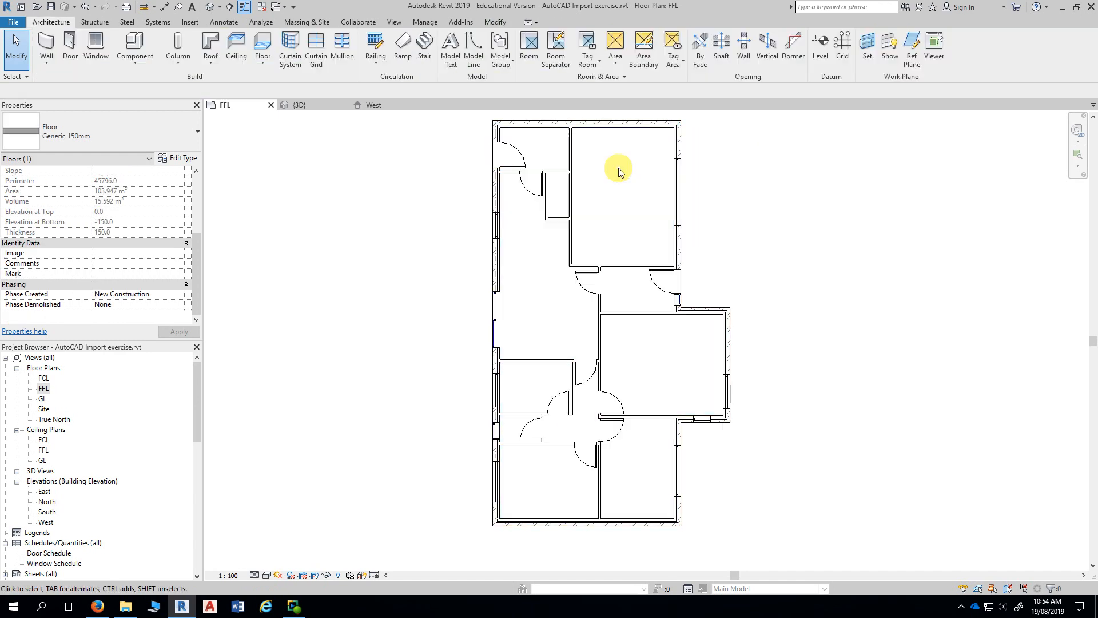
Step: Turn selecting elements by face back on and test it by picking the floor slab inside the large northeast room
left_click(23, 76)
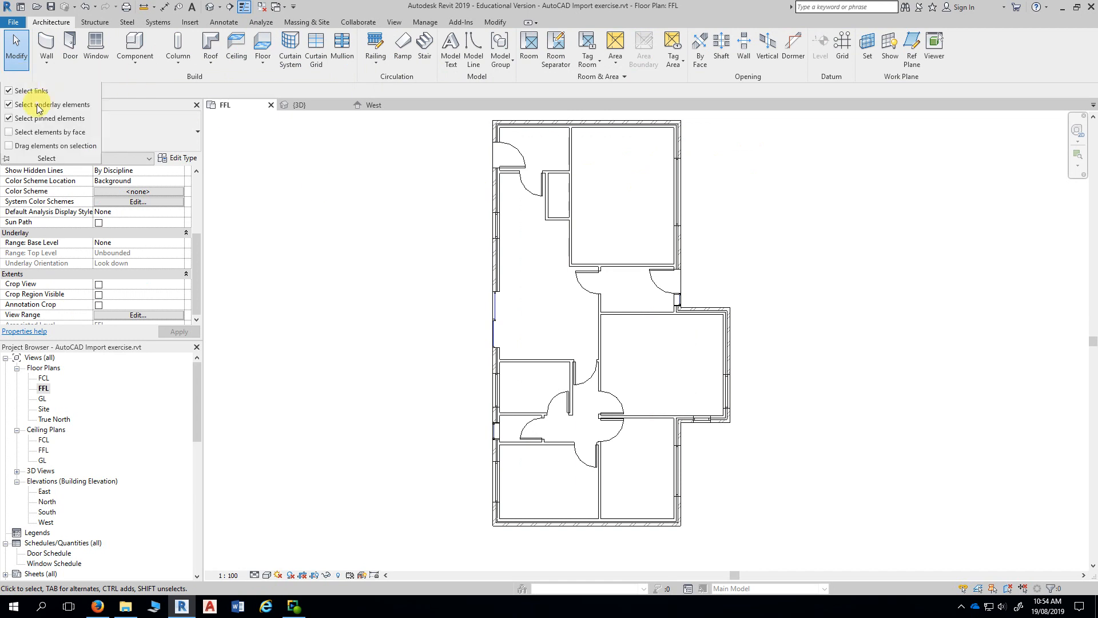
left_click(9, 133)
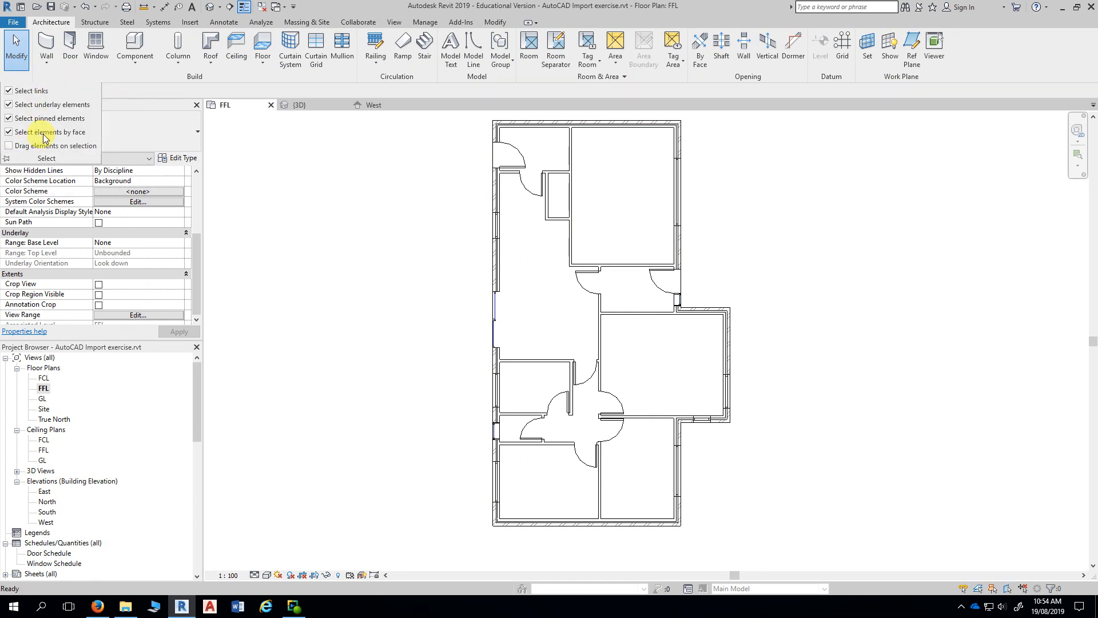
left_click(616, 173)
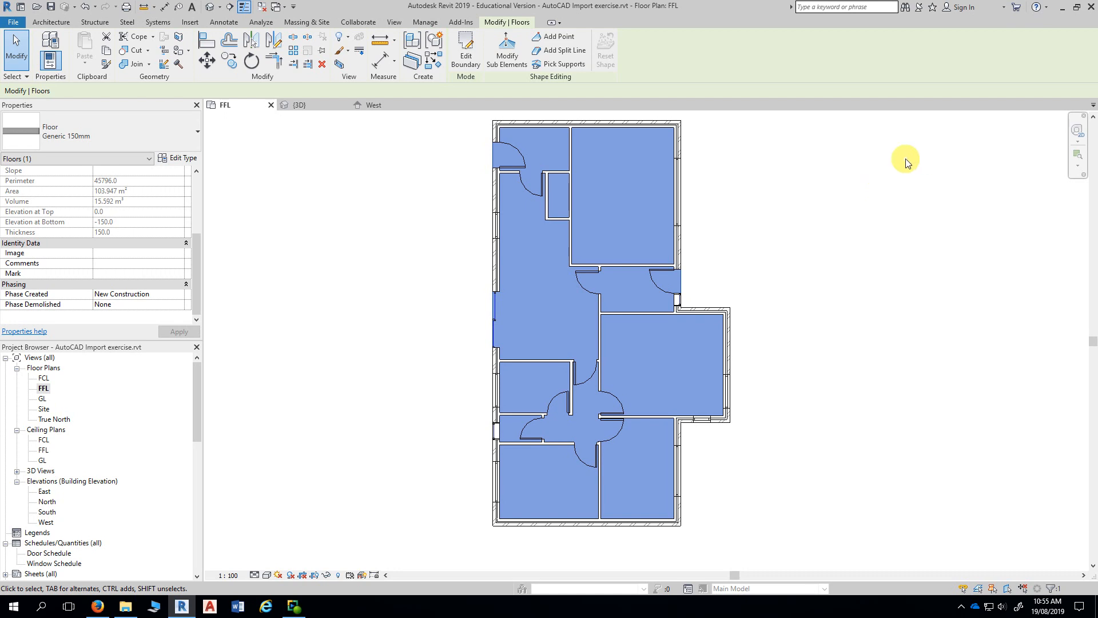
left_click(440, 255)
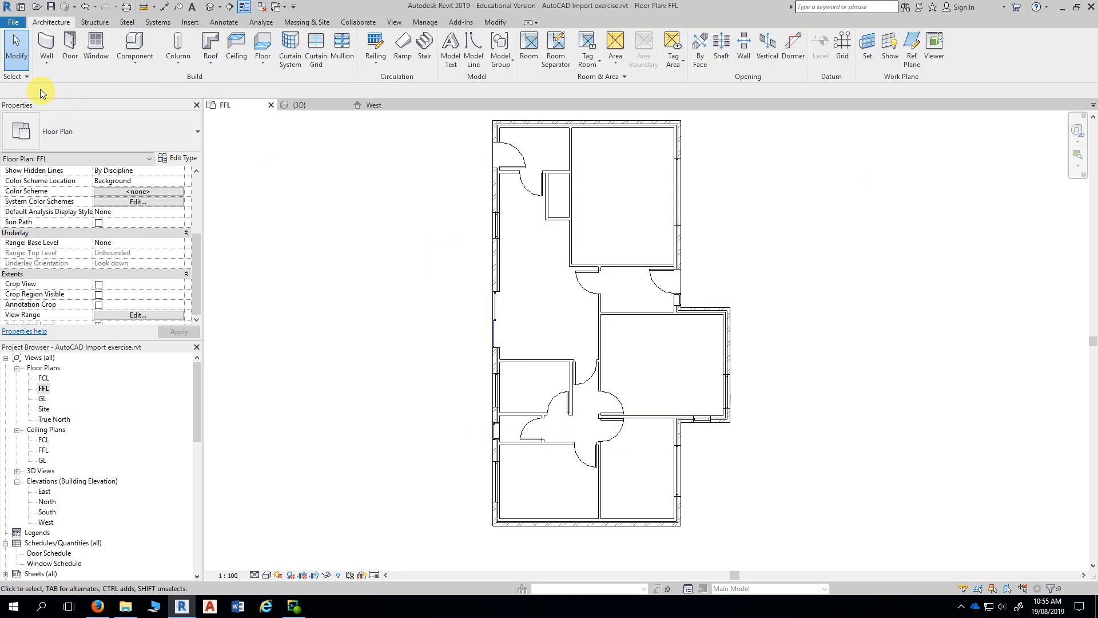
left_click(26, 76)
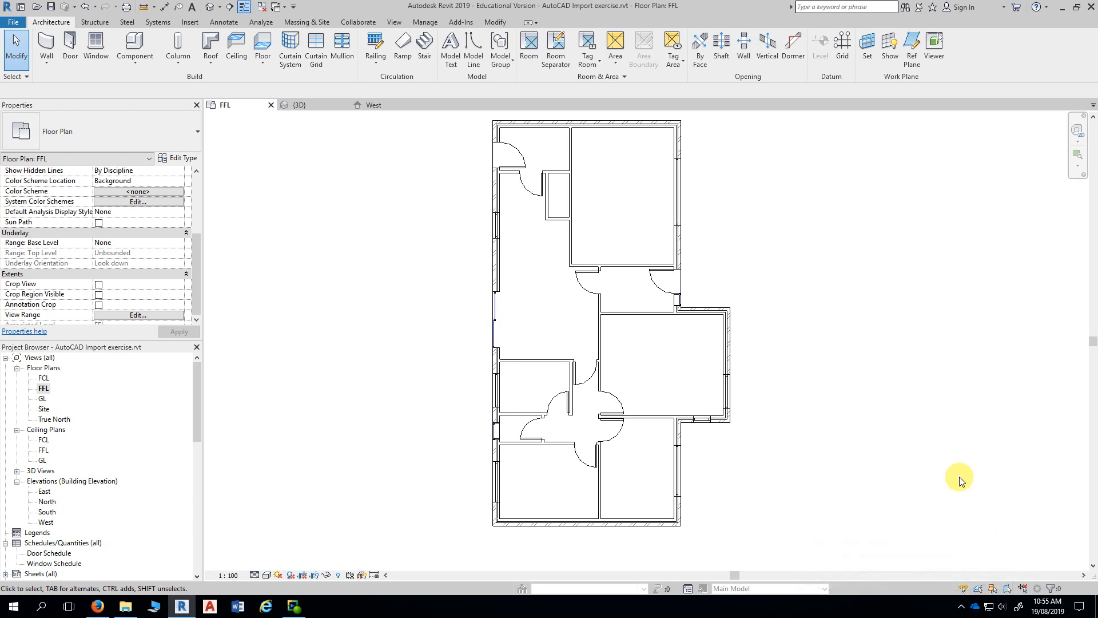
Step: Edit the floor slab's boundary, joining its north line and the projecting room's east line in a corner with Trim/Extend to Corner
left_click(624, 169)
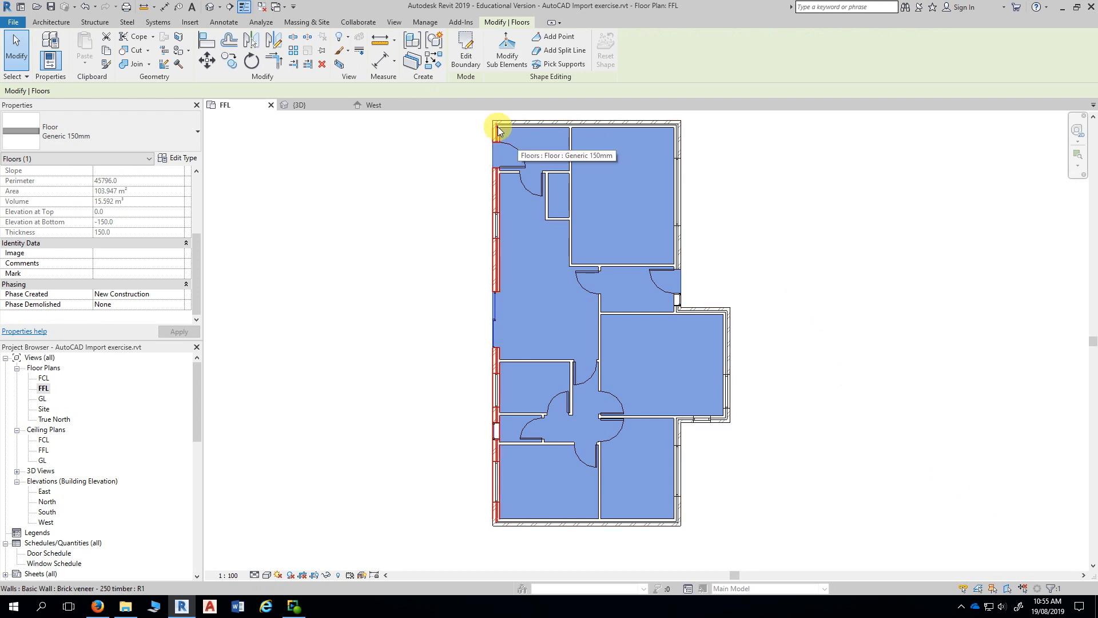
left_click(466, 56)
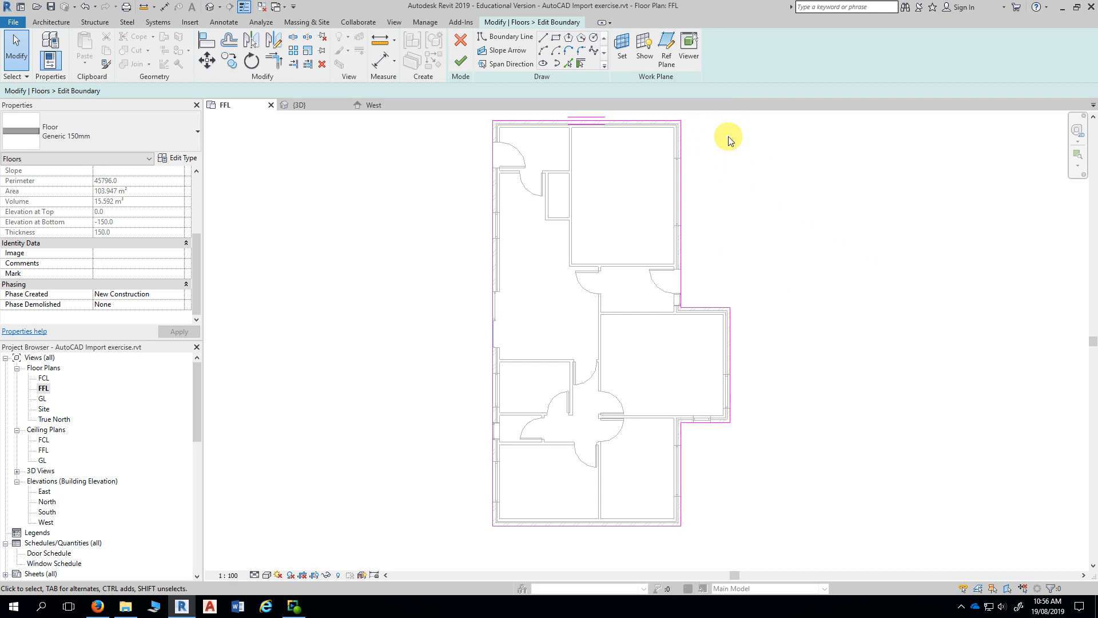
left_click(277, 61)
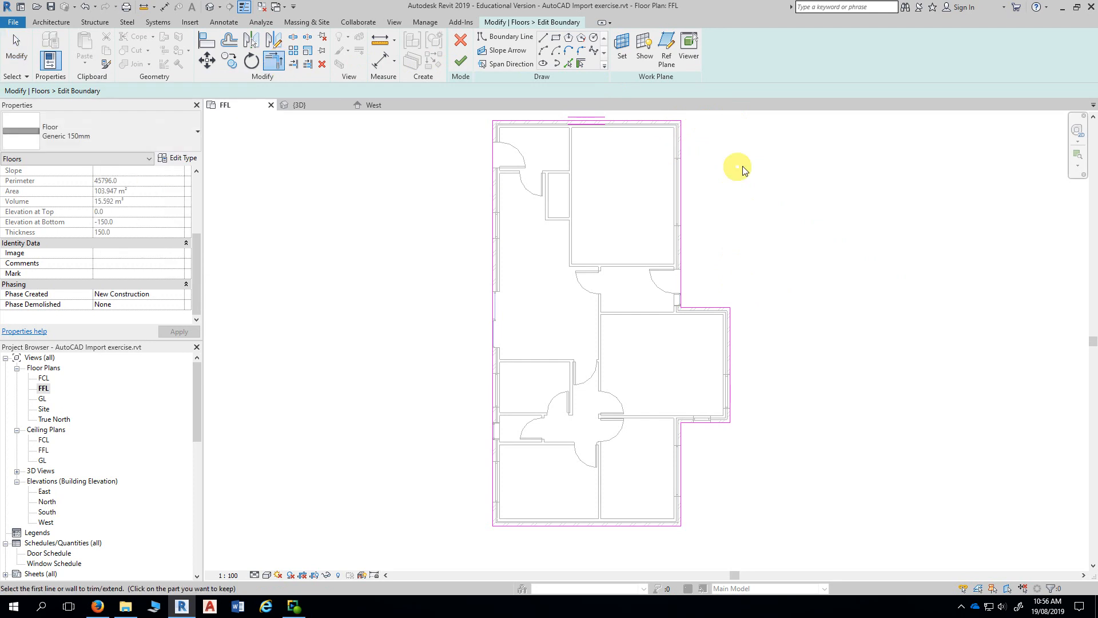
left_click(666, 120)
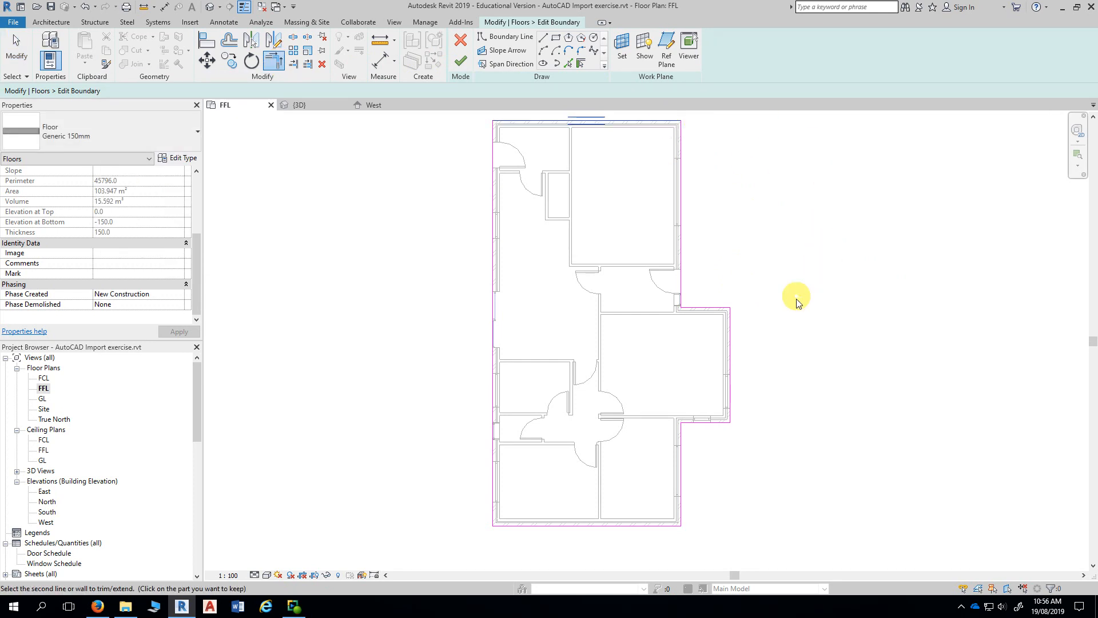
left_click(736, 321)
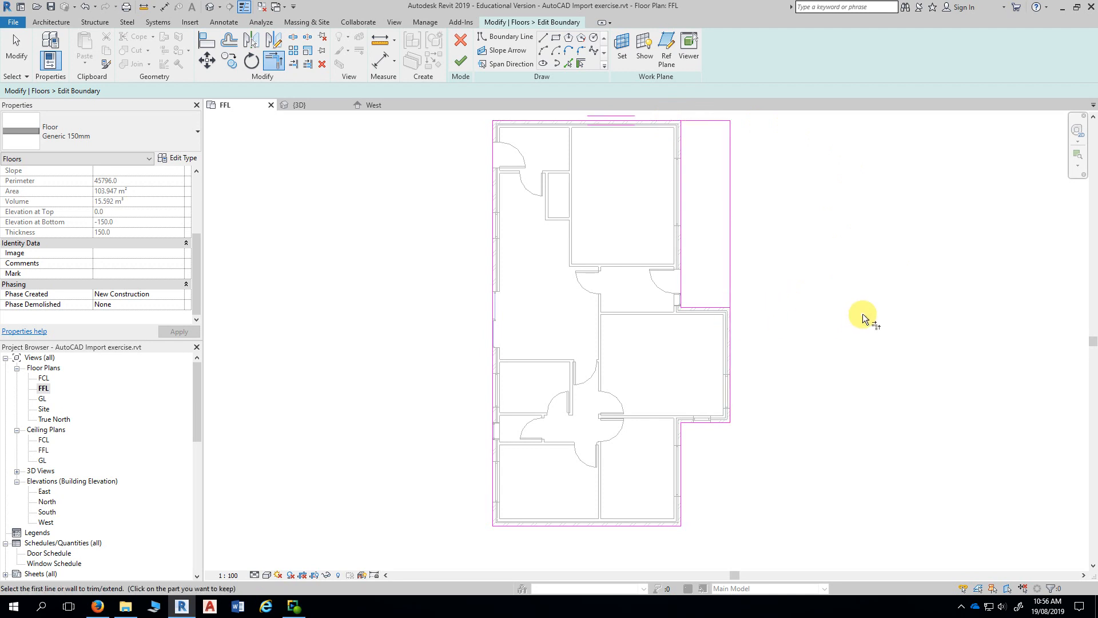
key("Escape")
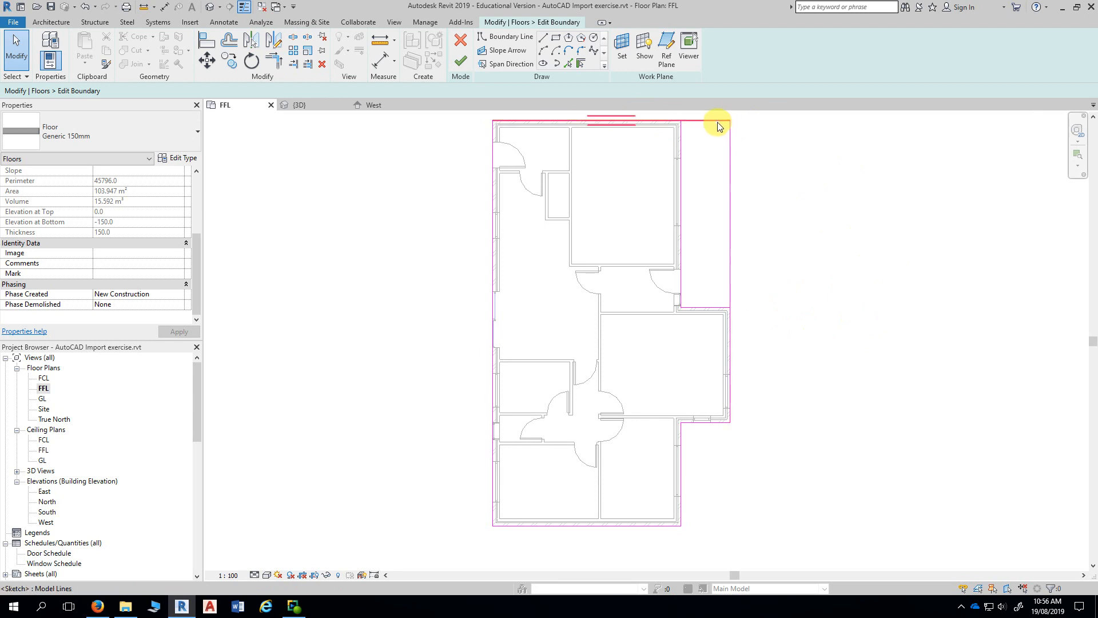
Step: Stretch the north boundary line to 9060 mm and the outer east line past it so both cross at the northeast corner
left_click(681, 140)
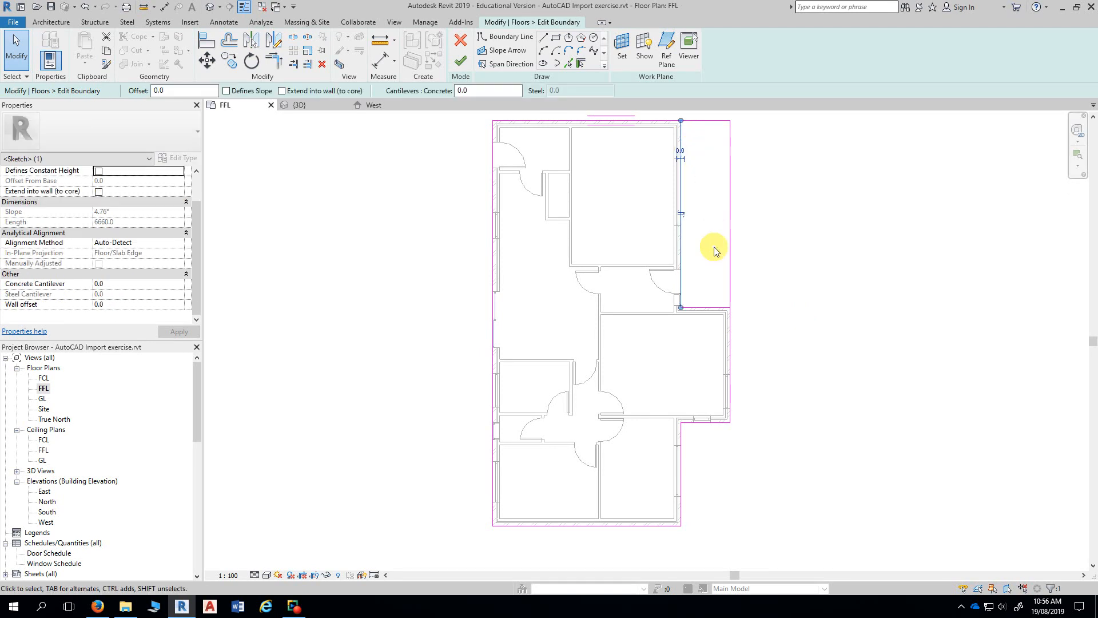
left_click(709, 307, "ctrl")
left_click(856, 180)
left_click(714, 120)
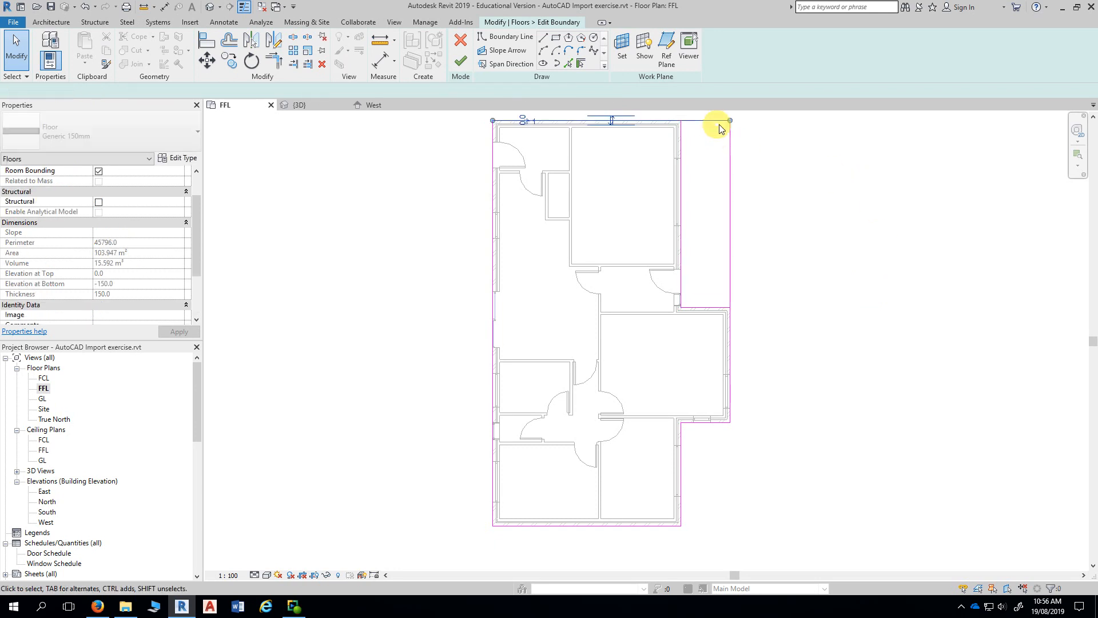
left_click_drag(730, 120, 747, 121)
middle_click_drag(794, 142, 796, 191)
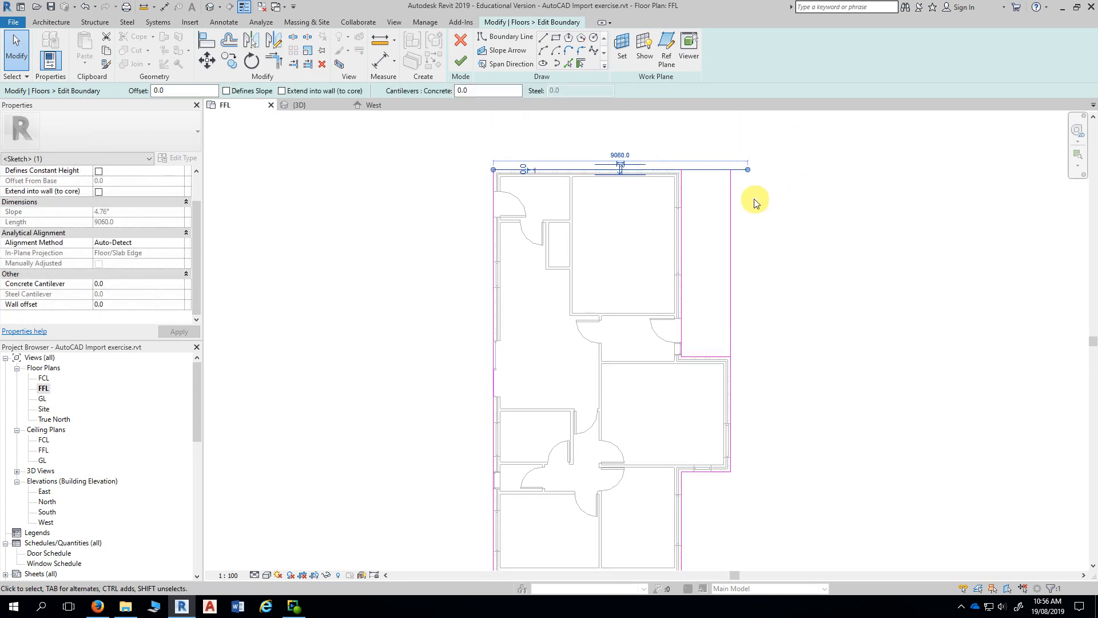
left_click(731, 189)
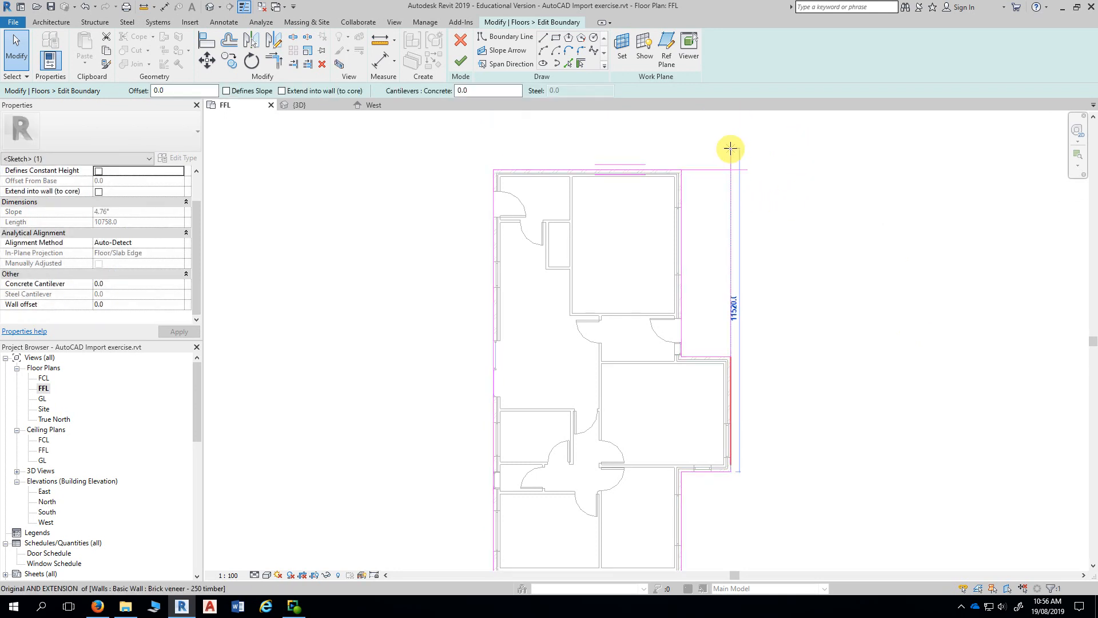
left_click(859, 207)
mouse_move(731, 149)
left_mouse_down()
mouse_move(731, 169)
mouse_move(731, 141)
left_mouse_up()
left_click(731, 179)
left_click(956, 212)
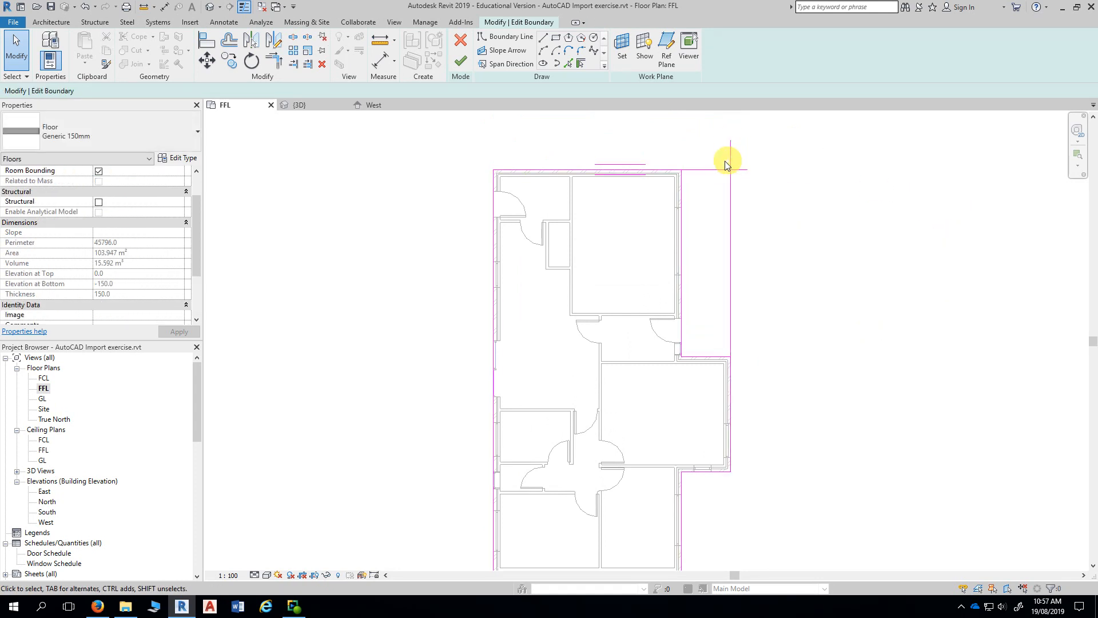
Step: Delete the two inner boundary lines along the upper east wall and along the north wall of the projecting room
left_click(682, 197)
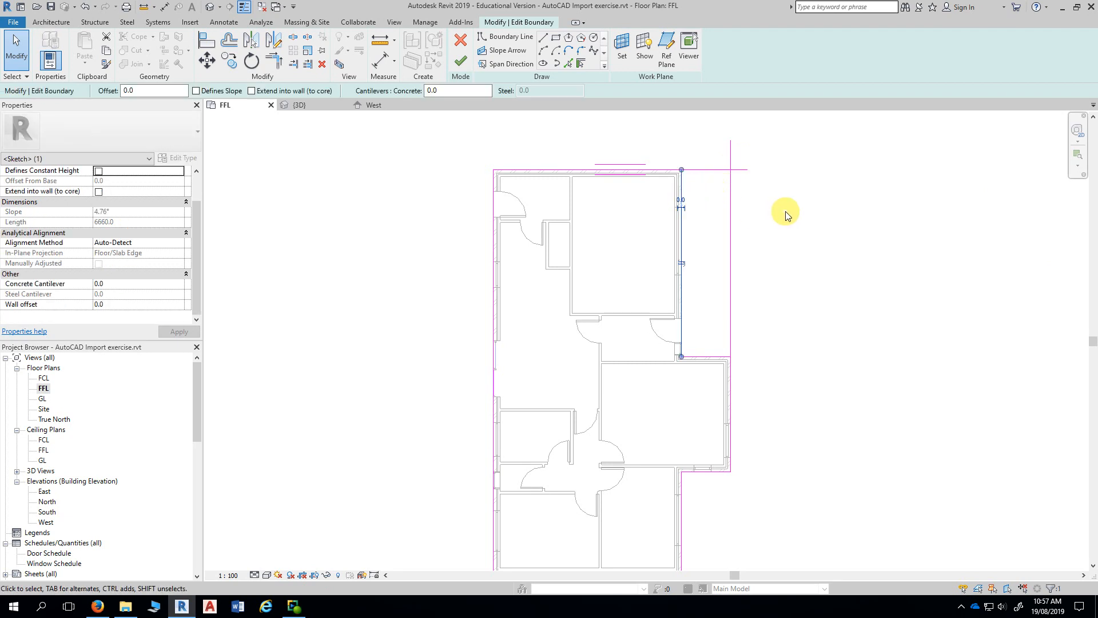
key("Delete")
left_click(710, 357)
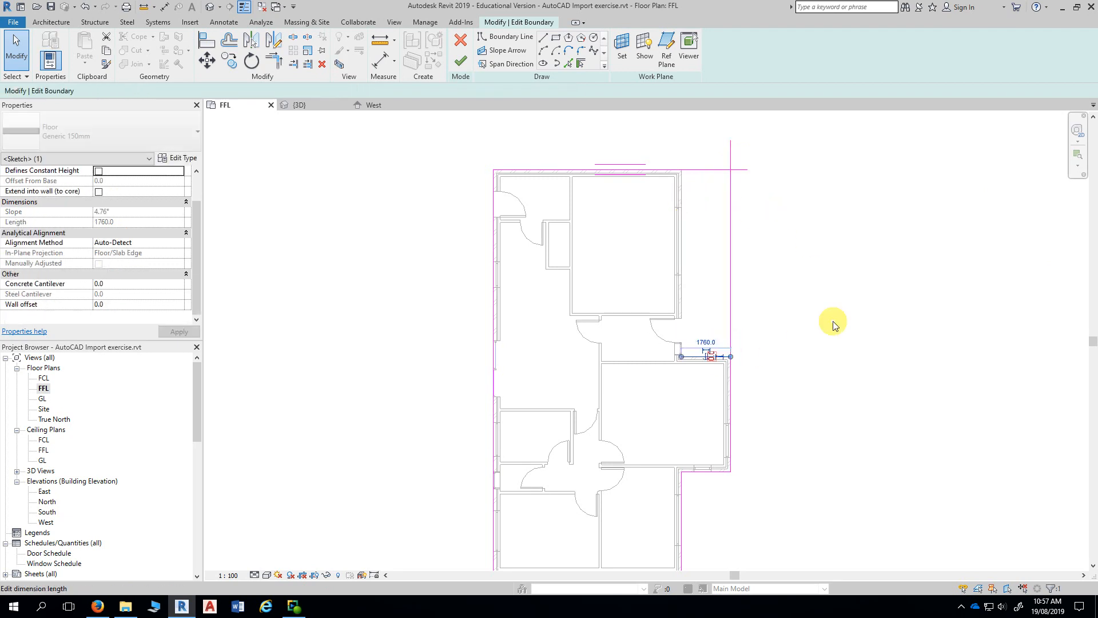
key("Delete")
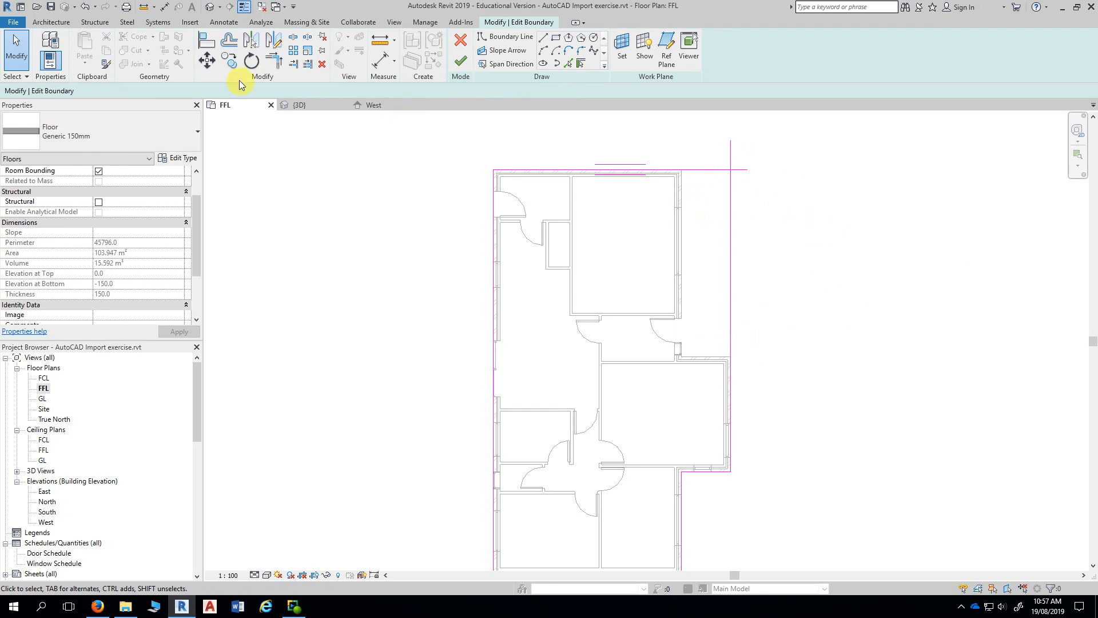
Step: Trim the crossing north and outer east boundary lines to a clean northeast corner
left_click(273, 60)
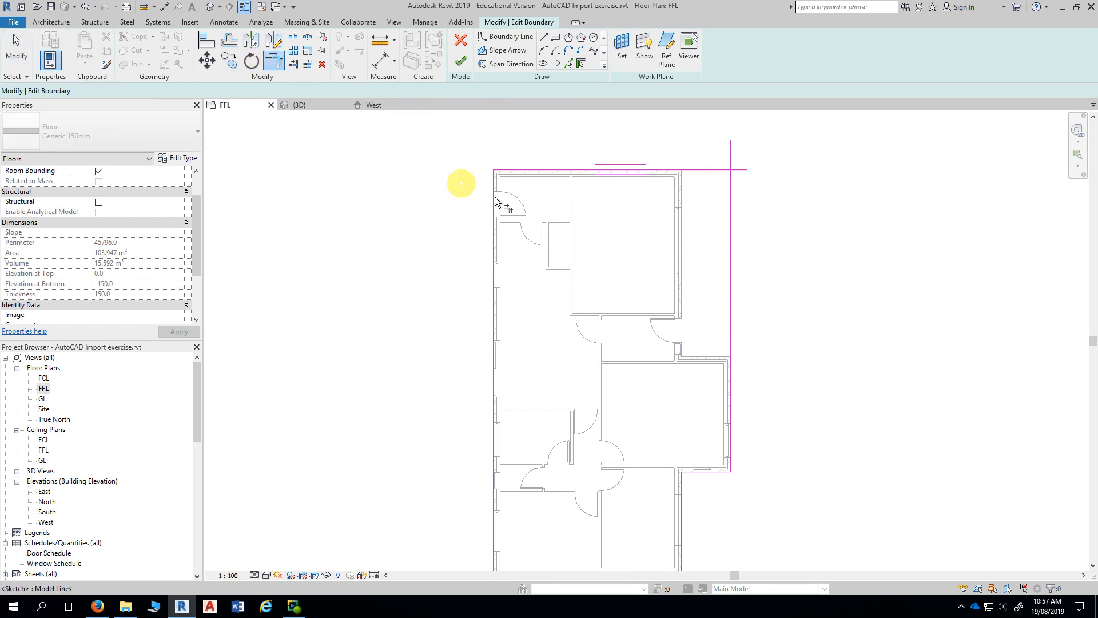
left_click(702, 169)
left_click(732, 203)
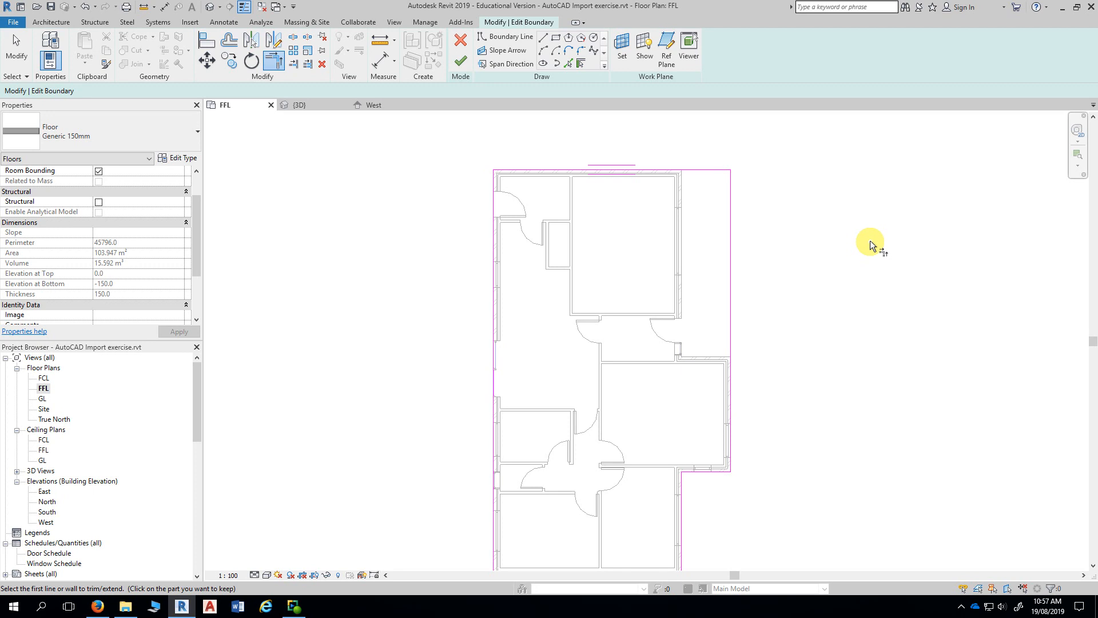
key("Escape")
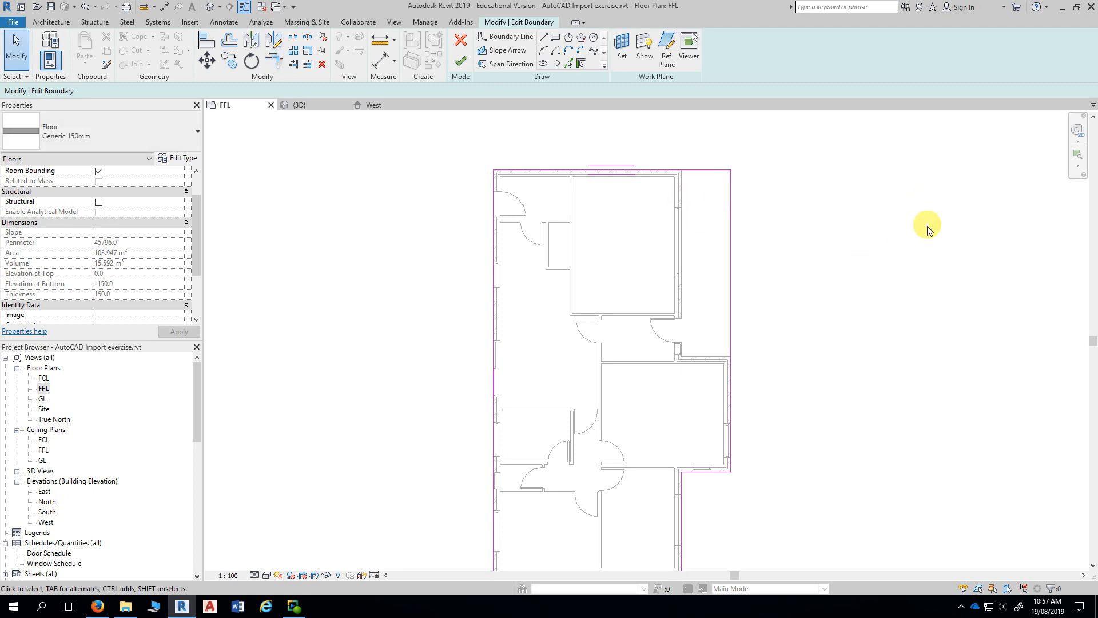
Step: Finish the floor boundary edit, clear the selection and open the 3D view
scroll(926, 228, "down", 1)
middle_click_drag(940, 249, 919, 221)
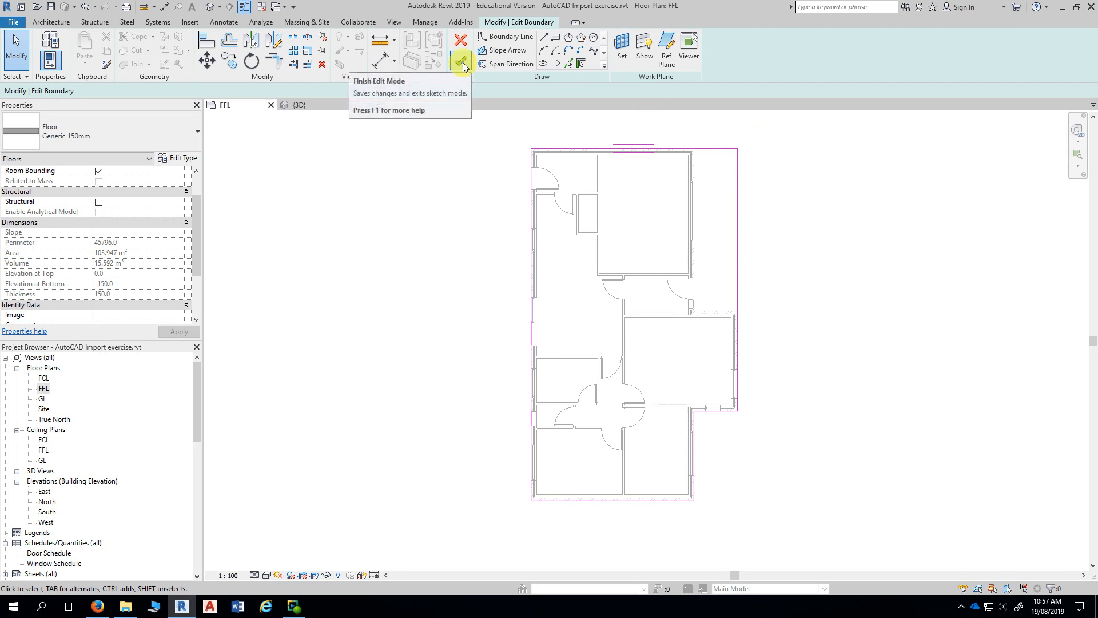
left_click(462, 63)
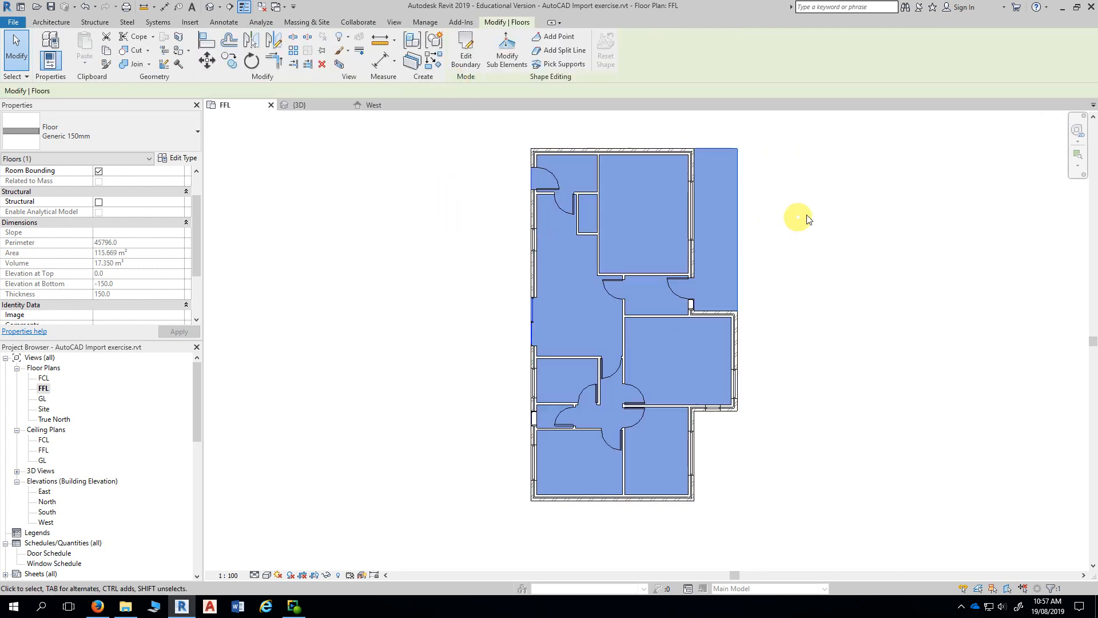
left_click(792, 177)
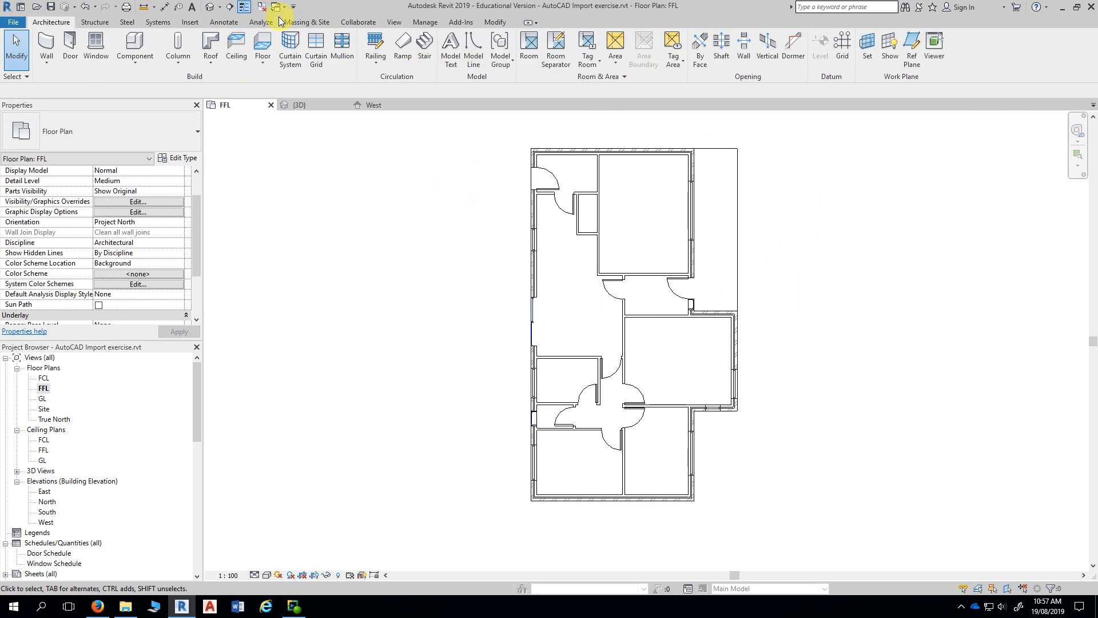
left_click(210, 6)
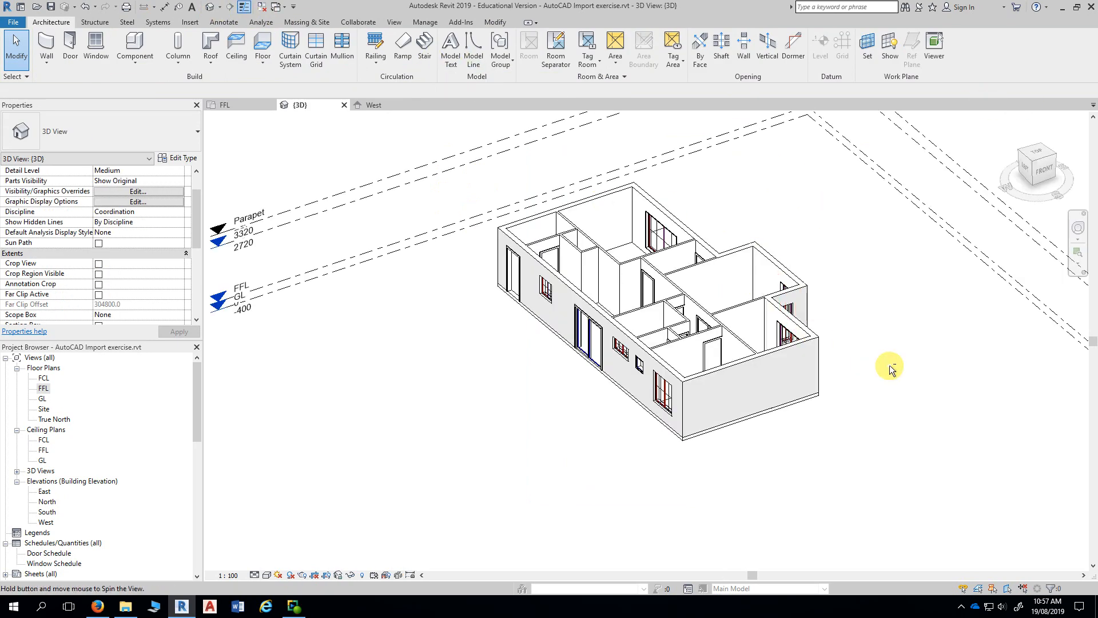
Step: Inspect the extended floor slab at the house's open northeast corner in the 3D view and check its extent by selecting it
middle_click_drag(887, 363, 754, 400, "shift")
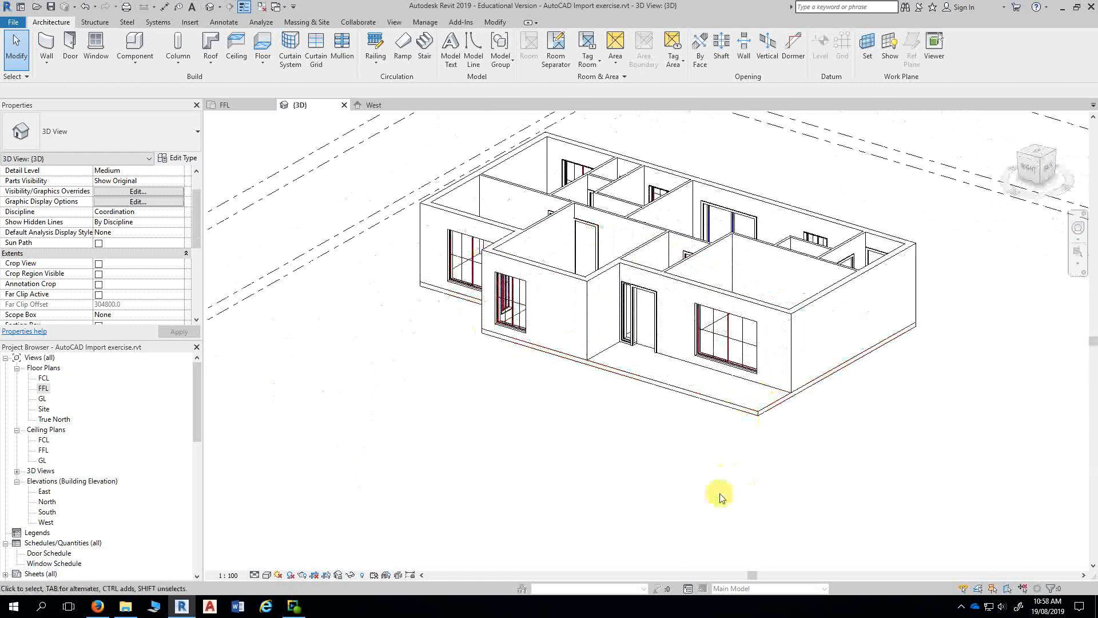
scroll(692, 455, "up", 3)
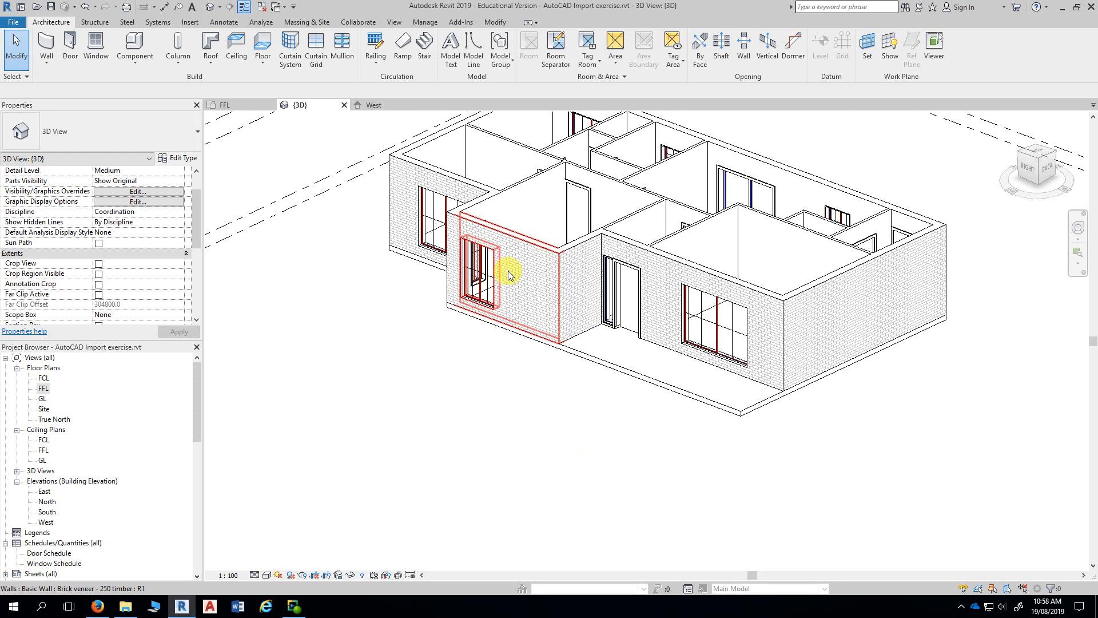
left_click(587, 353)
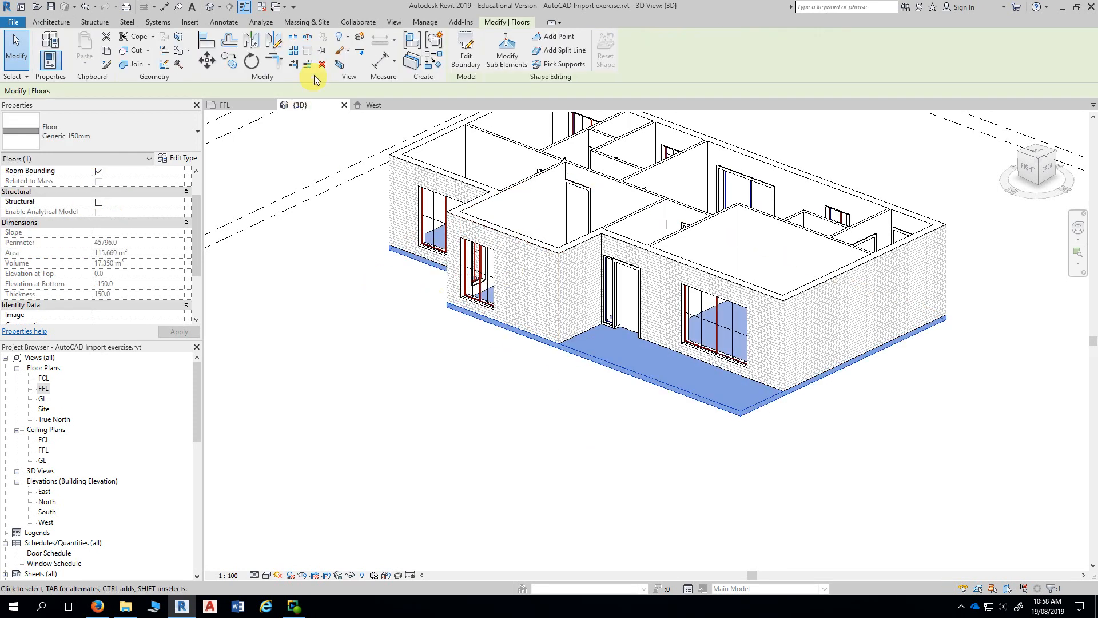
left_click(361, 333)
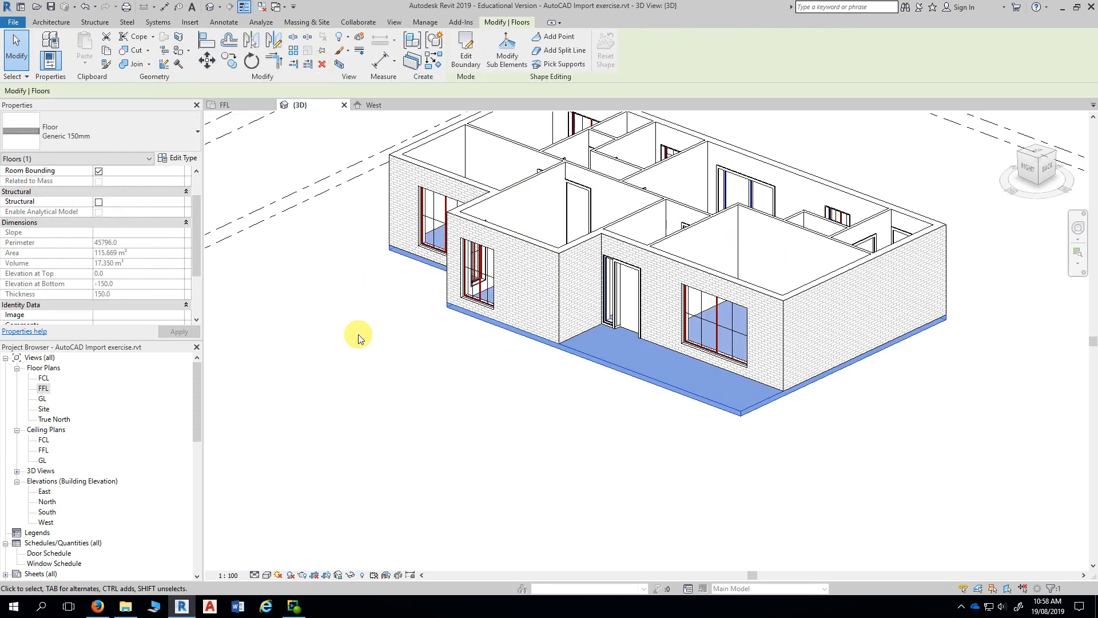
Step: Open the FFL floor plan, select the floor slab and start editing its boundary
left_click(44, 389)
double_click(44, 389)
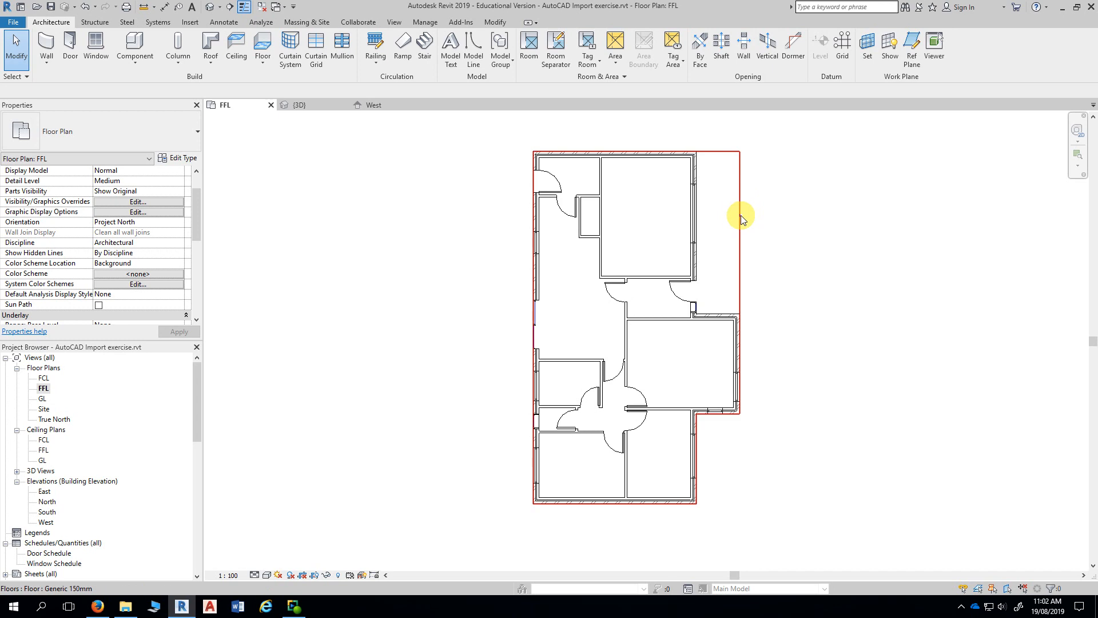
left_click(741, 215)
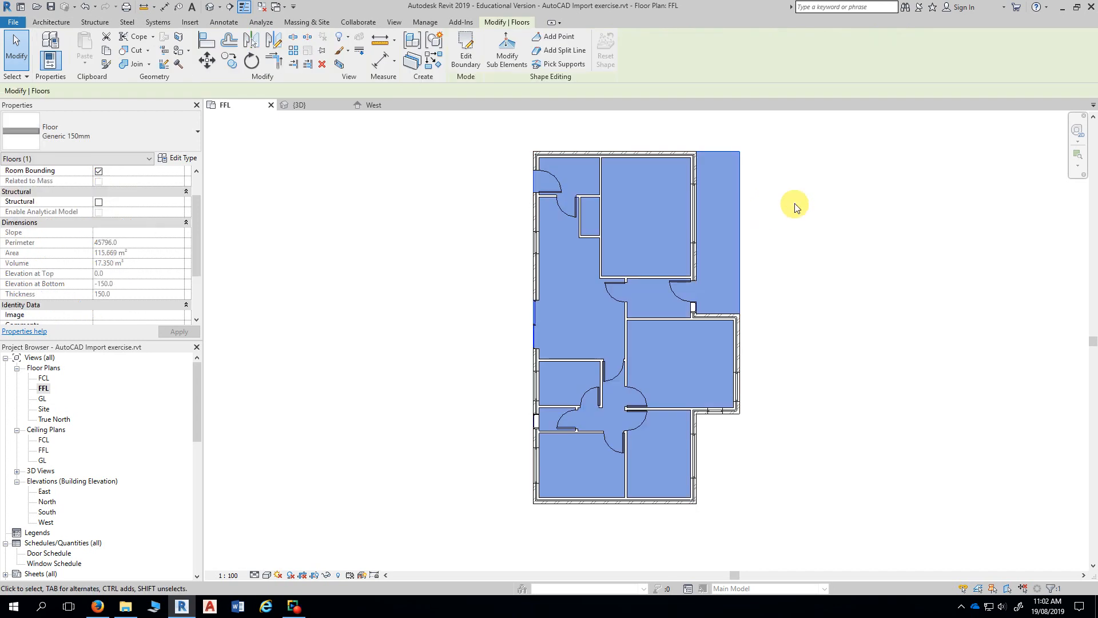
left_click(464, 71)
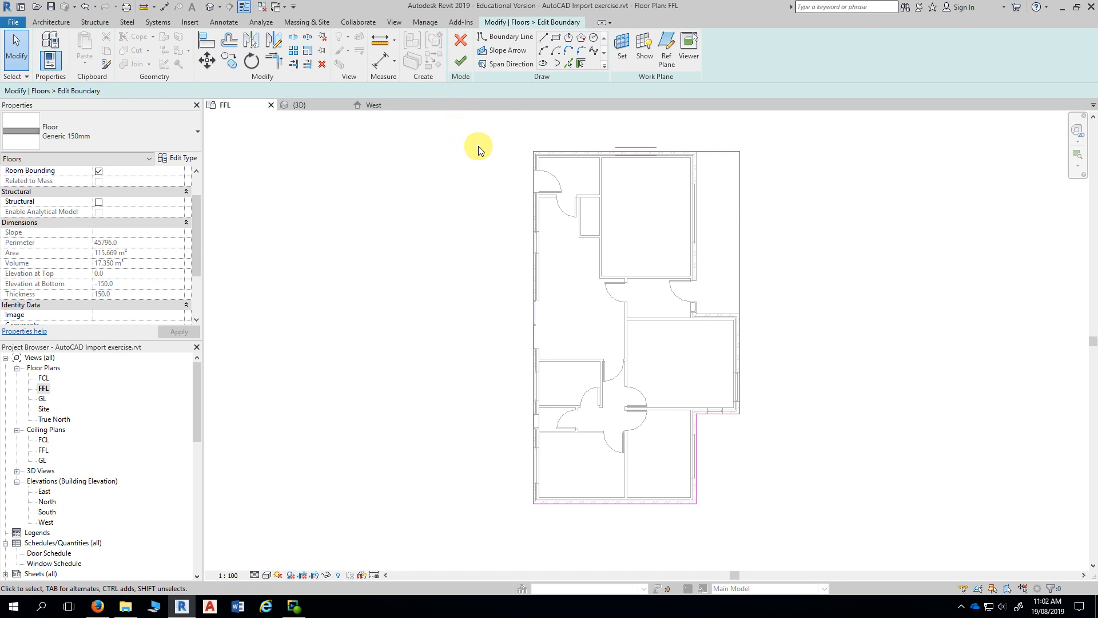
left_click(581, 64)
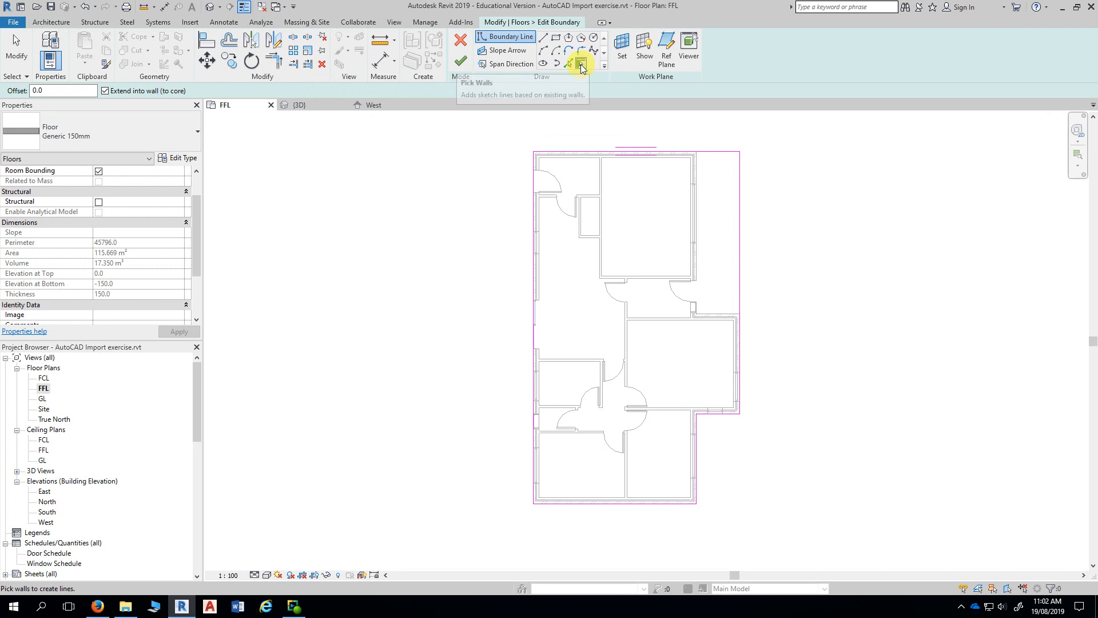
scroll(612, 127, "up", 1)
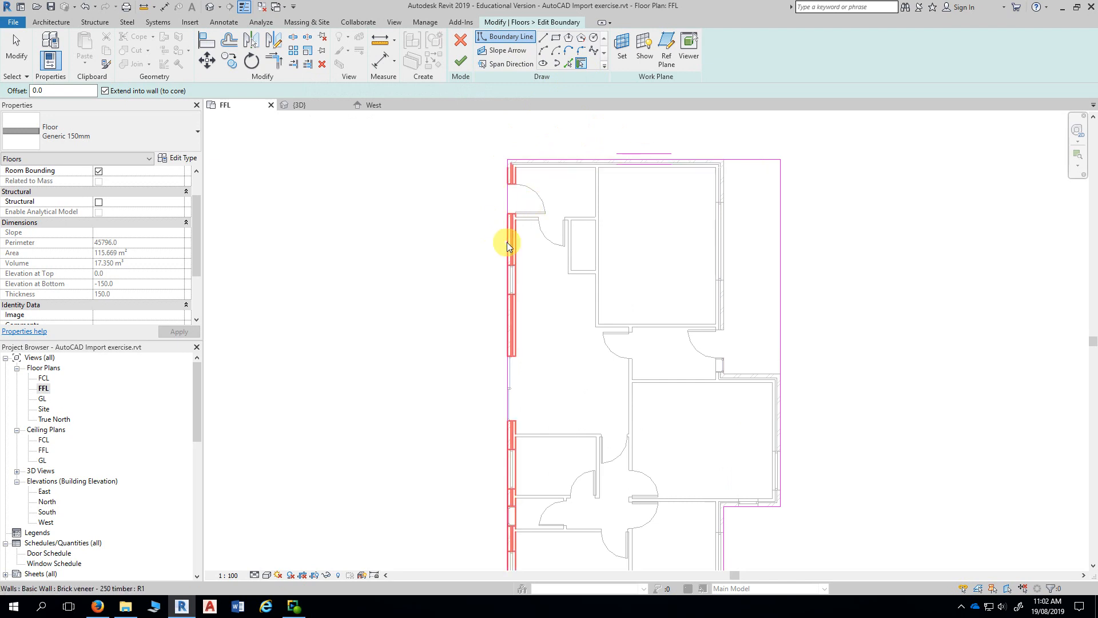
scroll(431, 215, "down", 1)
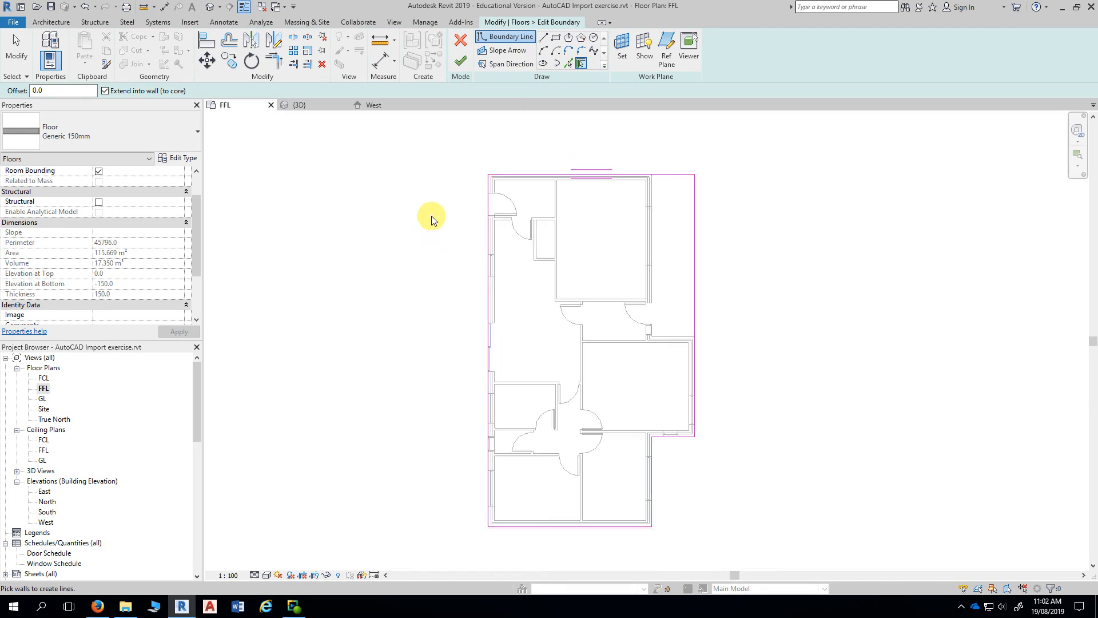
middle_click_drag(431, 215, 437, 184)
key("Escape")
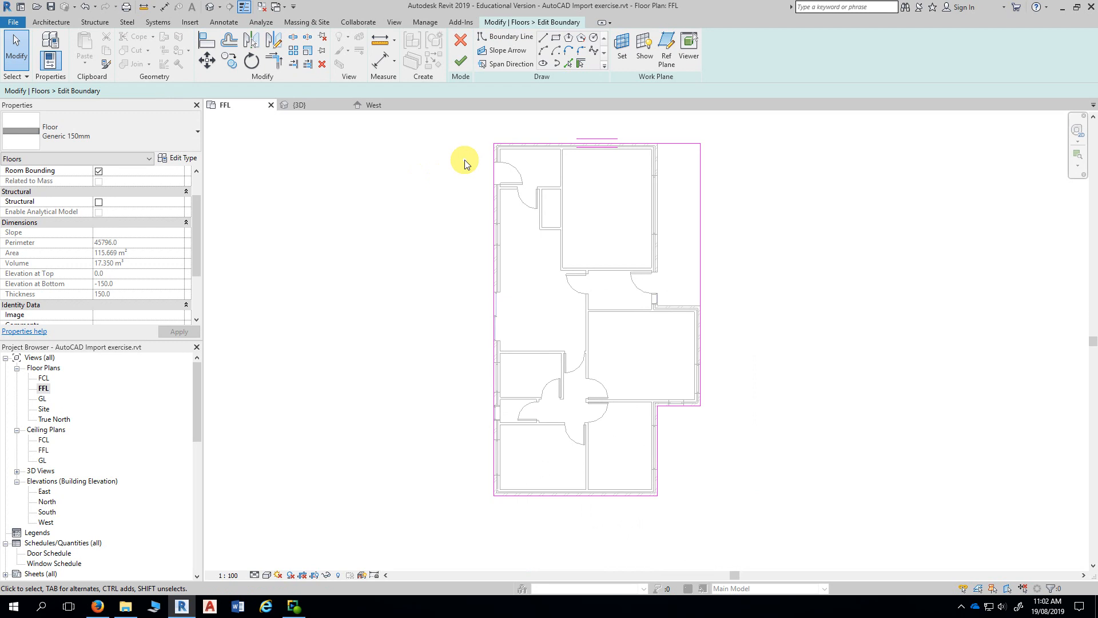
mouse_move(910, 475)
middle_mouse_down()
mouse_move(914, 459)
mouse_move(923, 478)
middle_mouse_up()
left_click(461, 62)
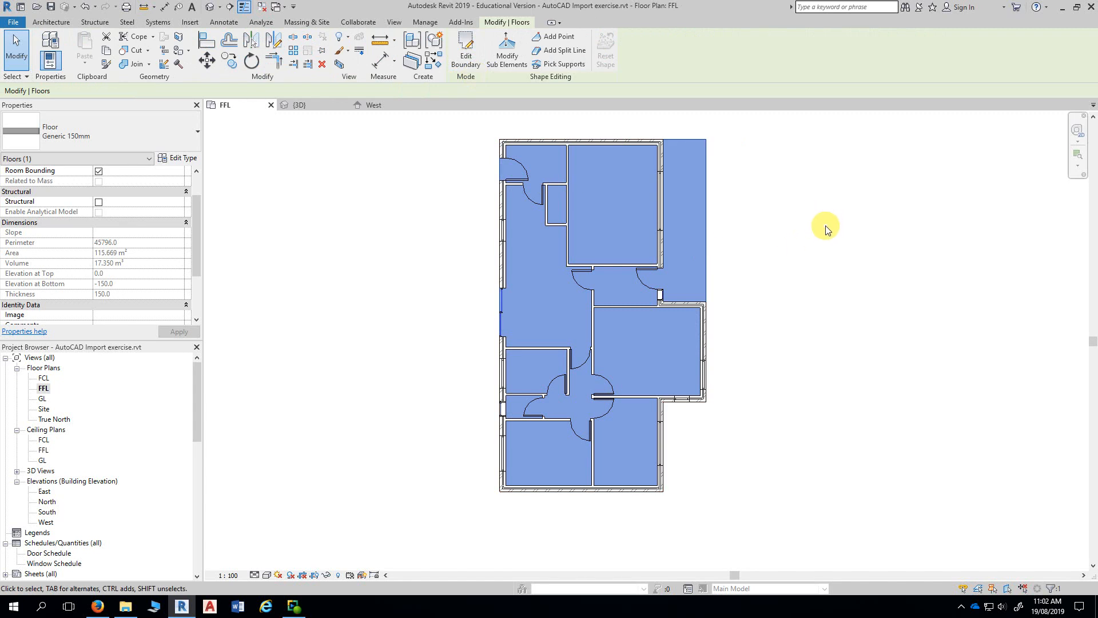
left_click(795, 216)
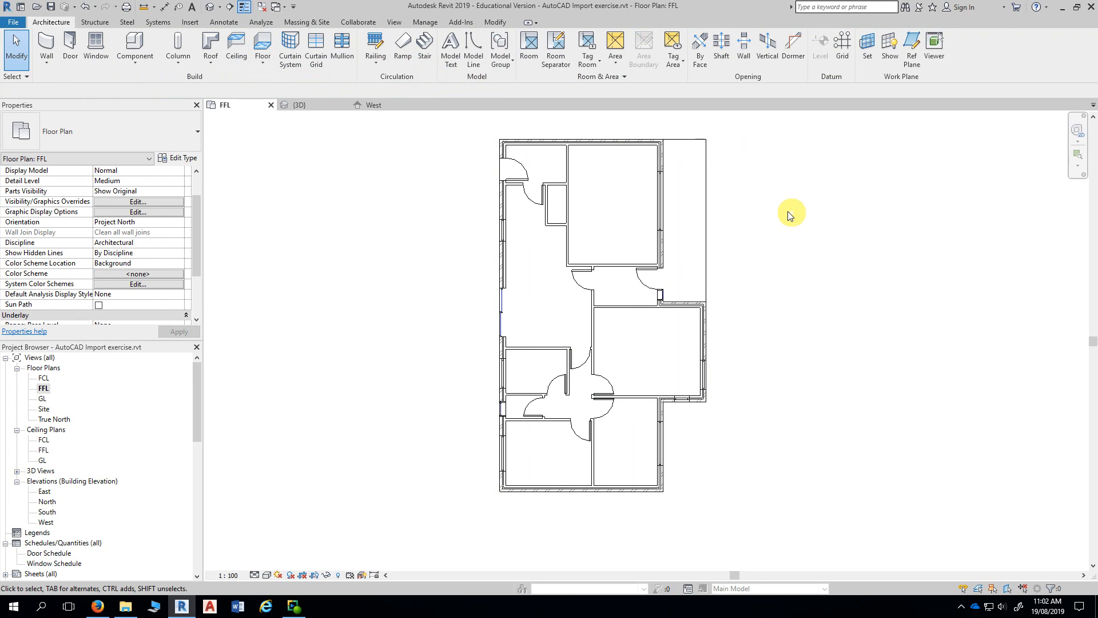
Step: Select the floor slab again and reopen its boundary sketch
middle_click_drag(769, 203, 792, 221)
left_click(729, 174)
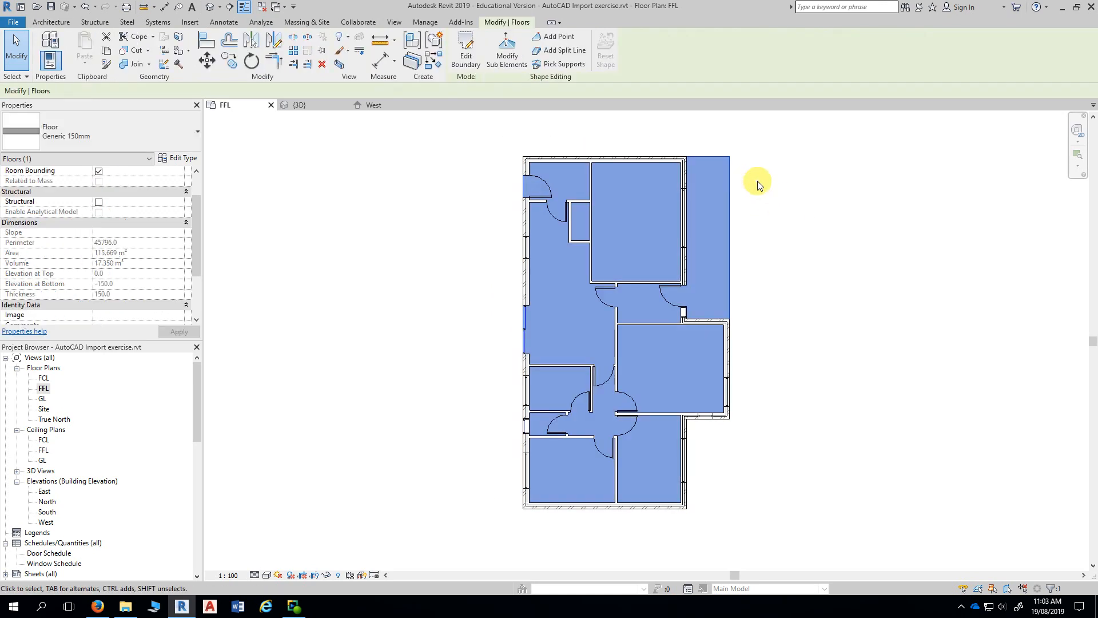
left_click(461, 63)
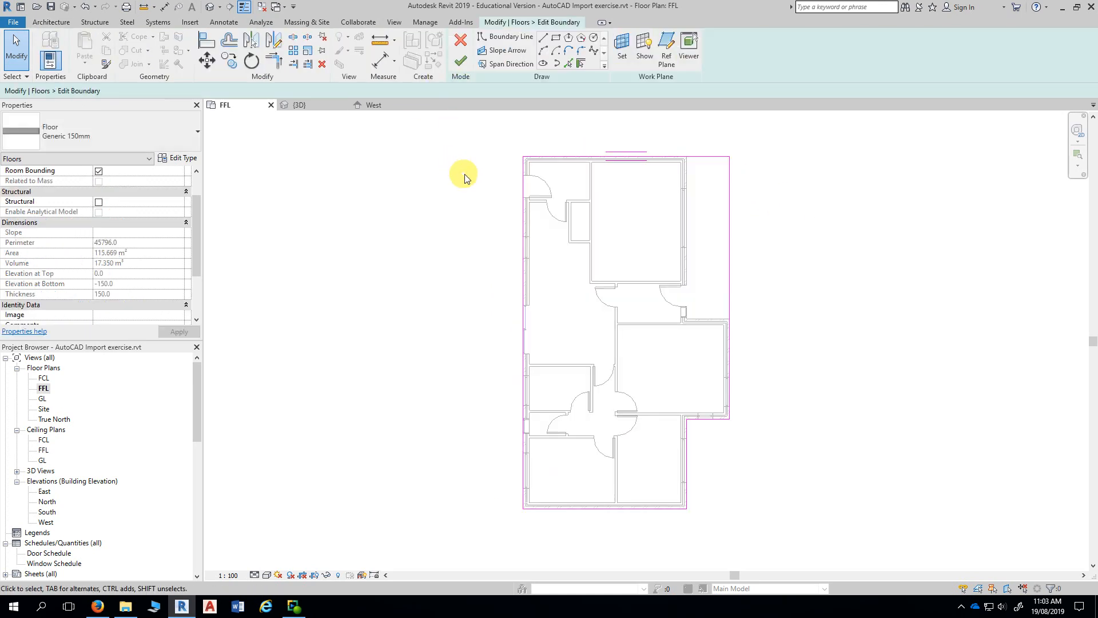
scroll(466, 175, "up", 1)
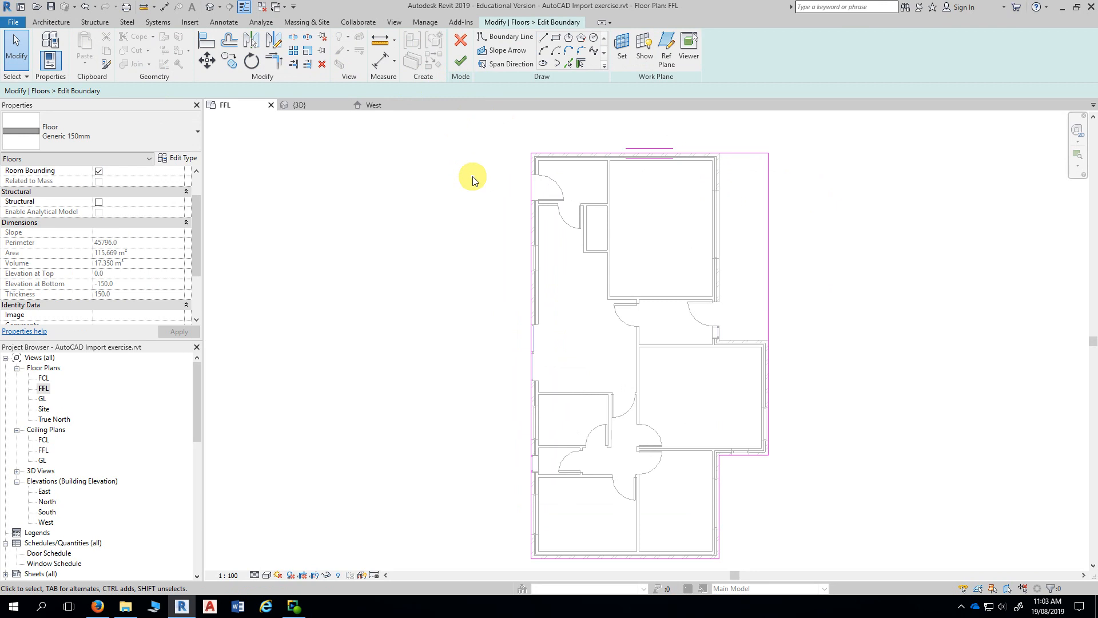
Step: Add an overlapping boundary line along the outer edge of the north wall with Pick Lines and dismiss the warning
left_click(504, 36)
left_click(581, 64)
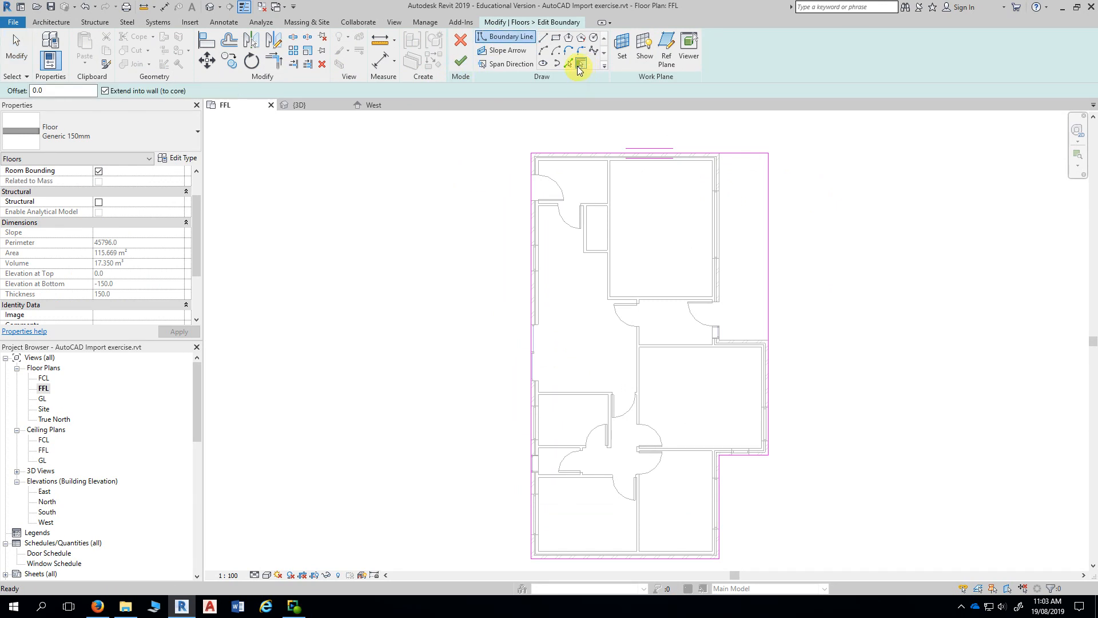
left_click(570, 63)
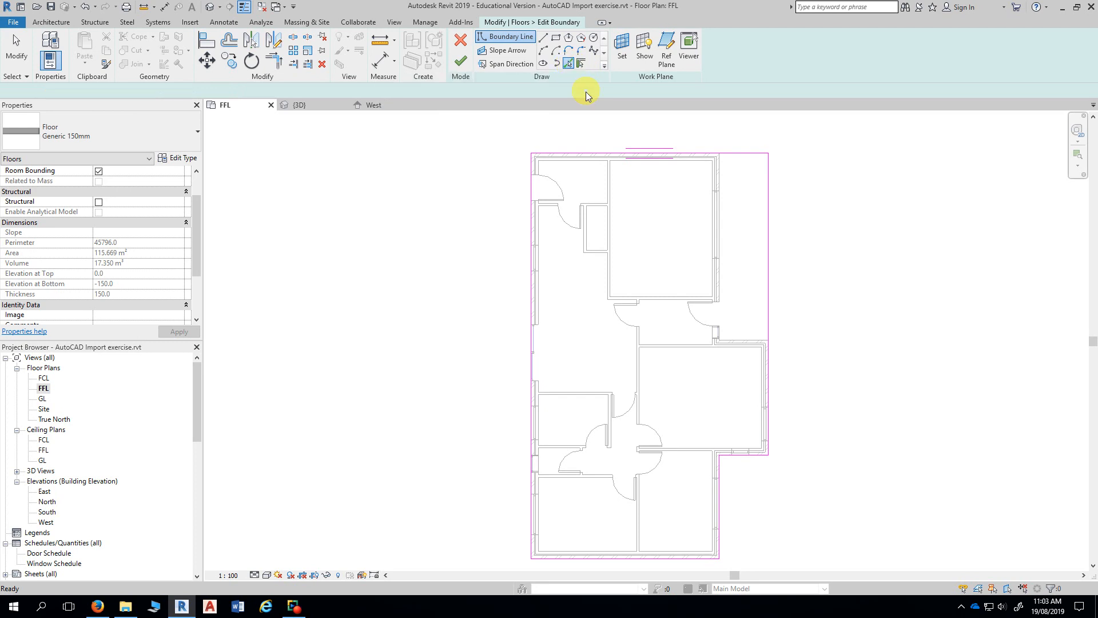
left_click(591, 158)
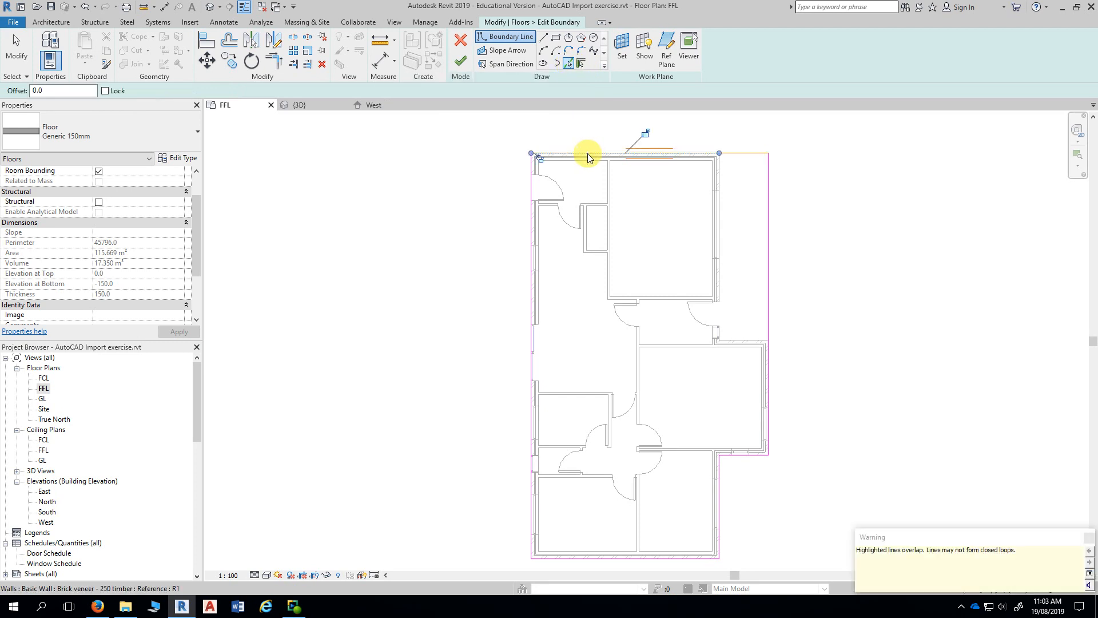
left_click_drag(951, 532, 894, 160)
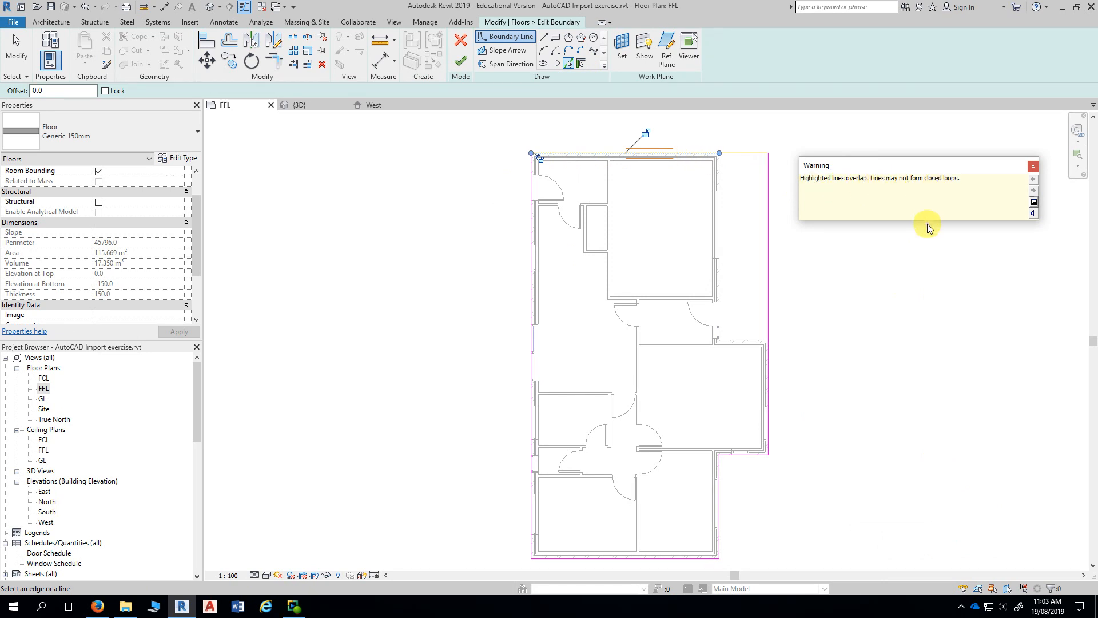
left_click(1034, 166)
left_click(689, 137)
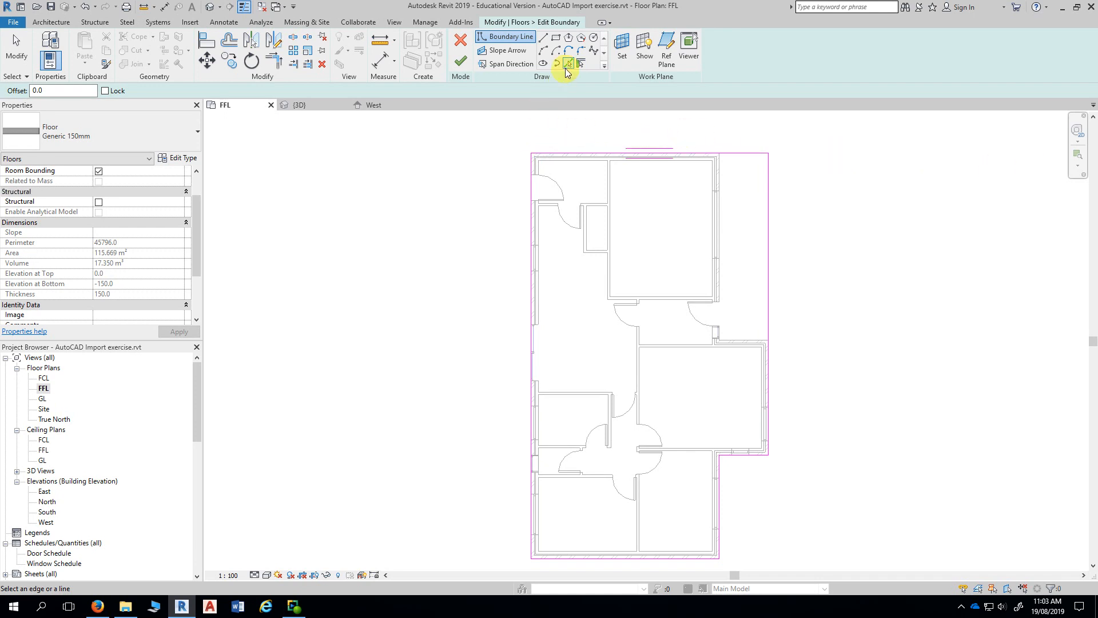
Step: Pick the outer edge of the west wall to add a second overlapping boundary line, dismiss the warning and leave the command
left_click(531, 217)
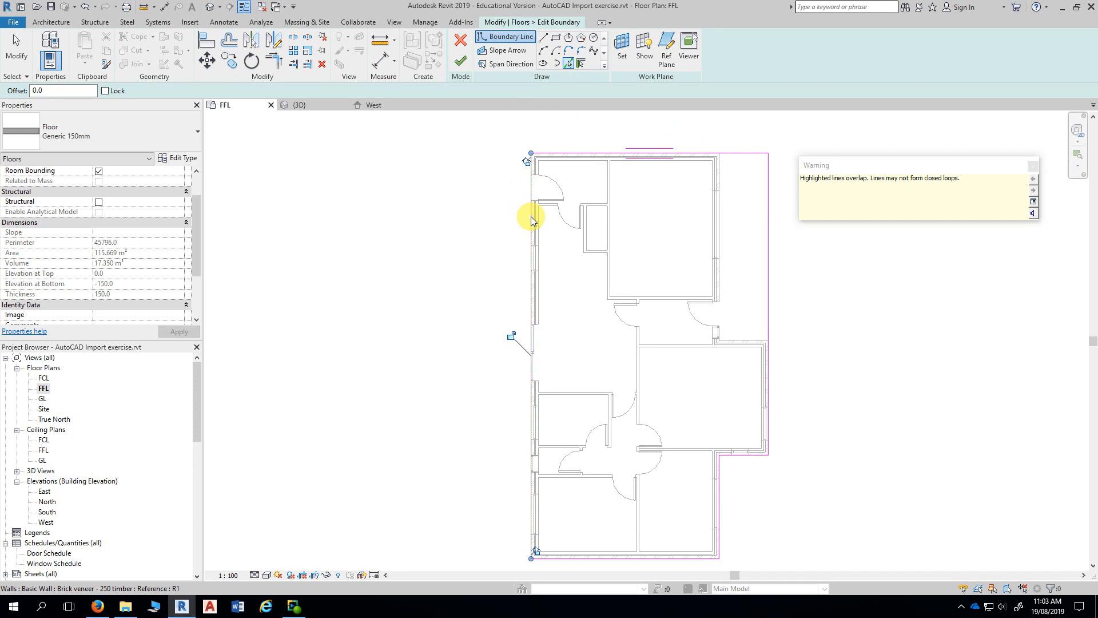
left_click(1033, 166)
key("Escape")
key("Escape")
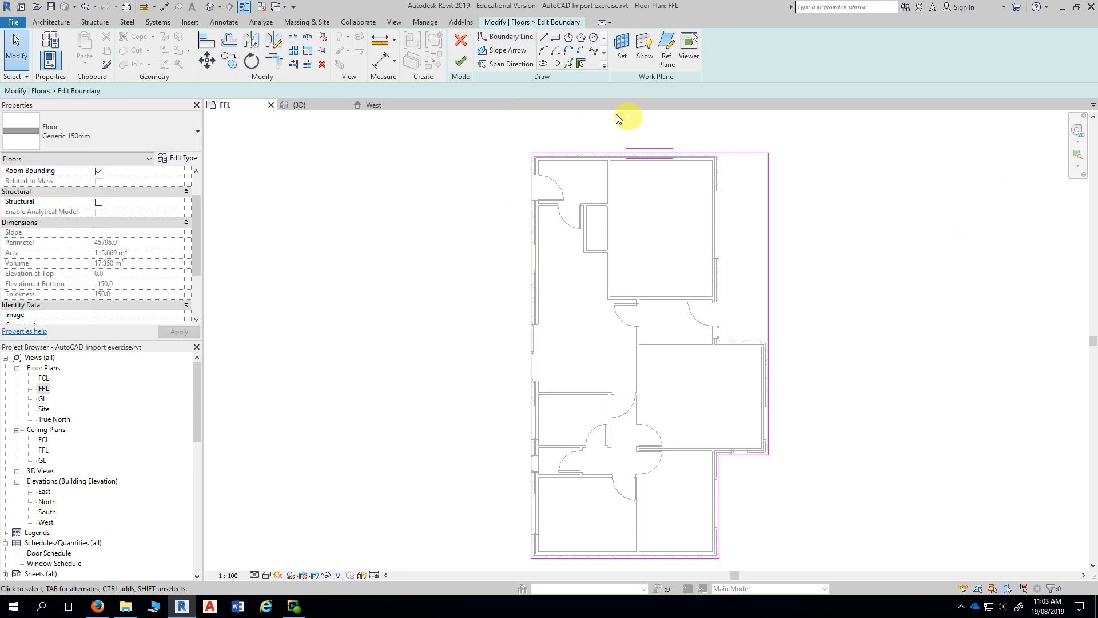
Step: Try to finish the floor boundary edit, read the error and return to the sketch
left_click(460, 61)
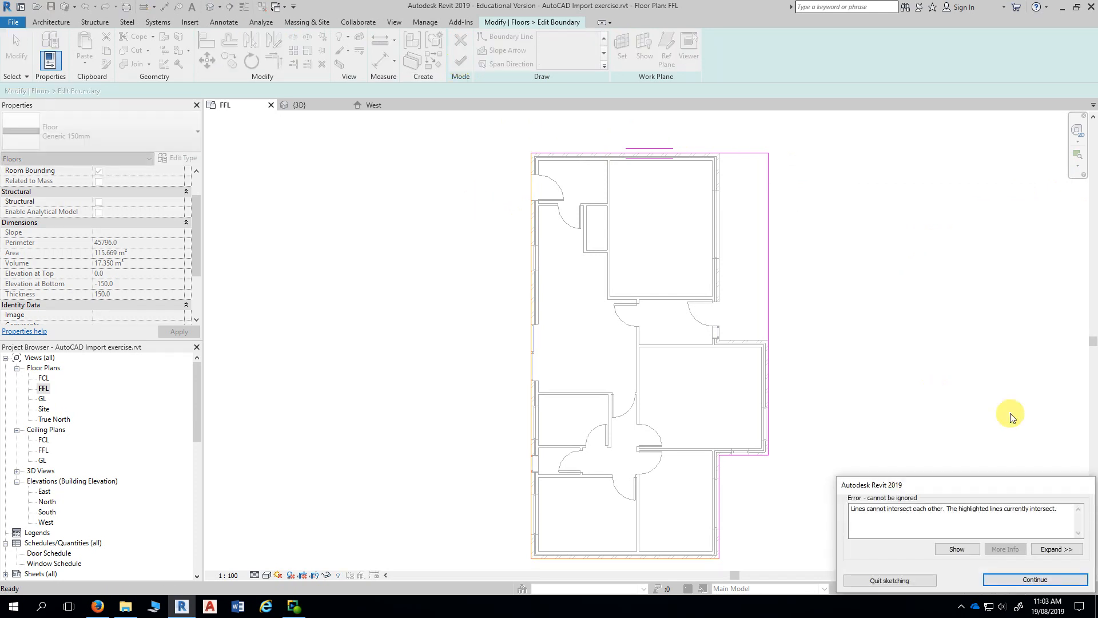
left_click_drag(993, 479, 951, 127)
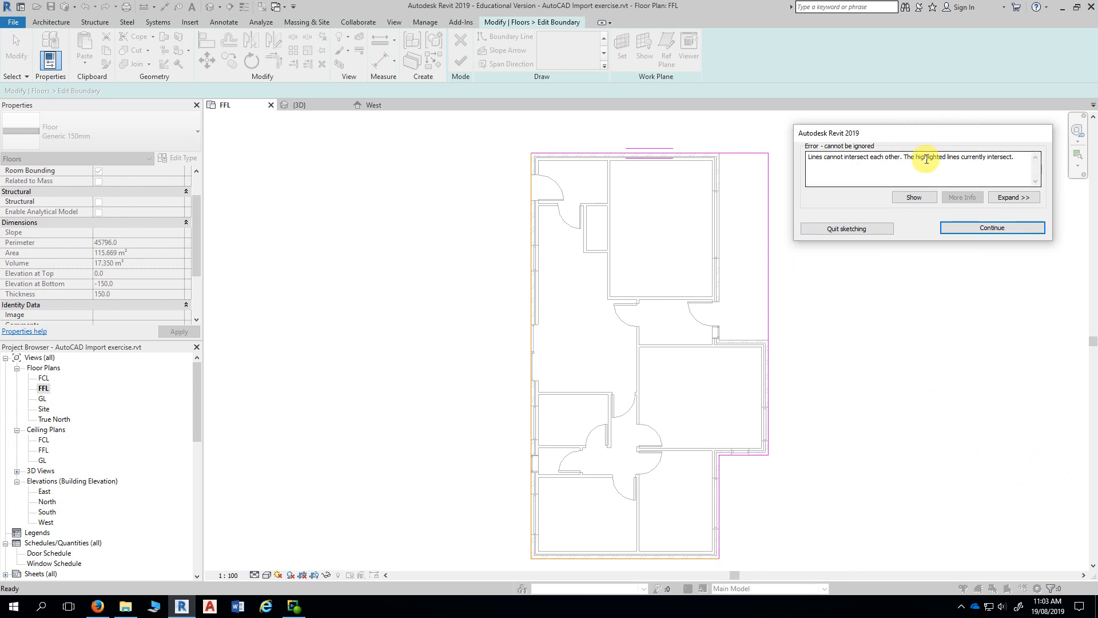
left_click(978, 229)
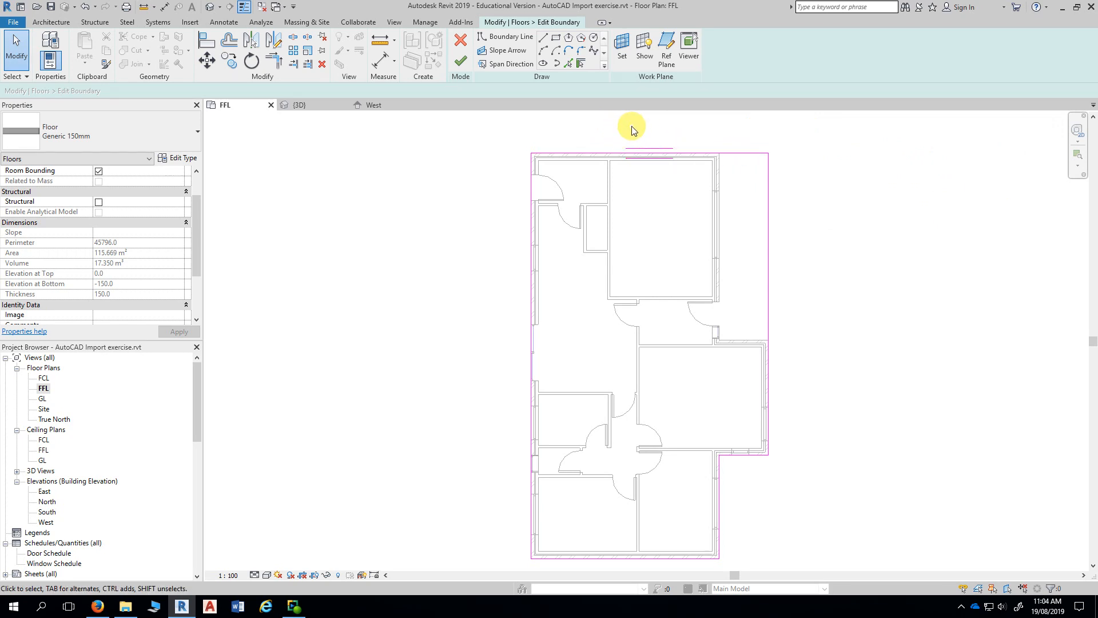
Step: Box-select across the north boundary to check how many sketch lines overlap there, then clear the selection
left_click_drag(633, 124, 607, 160)
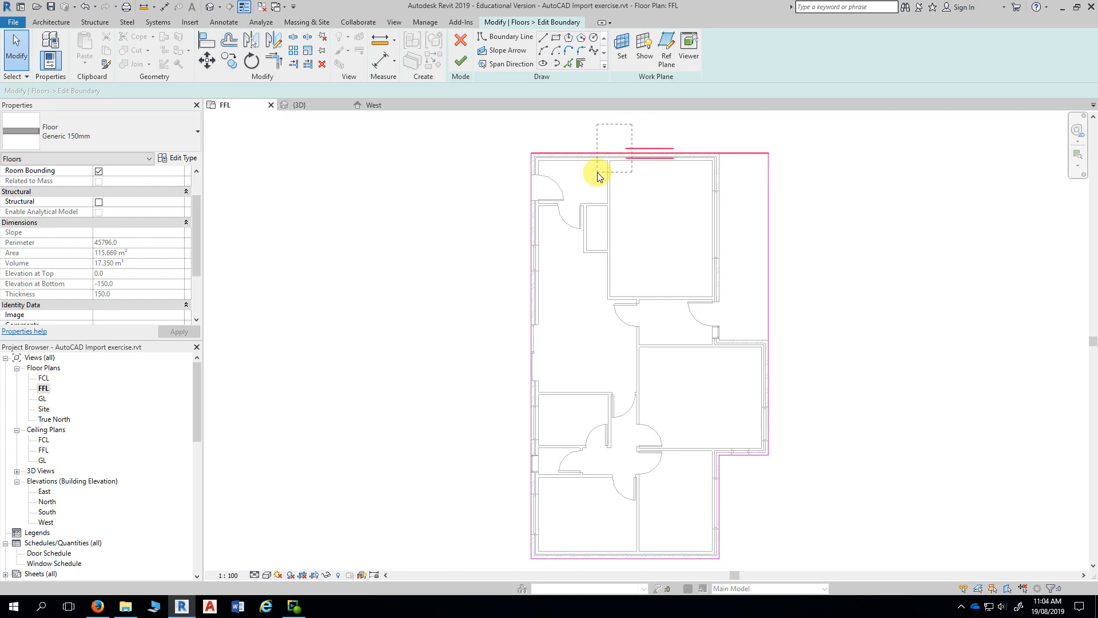
left_click_drag(598, 175, 599, 173)
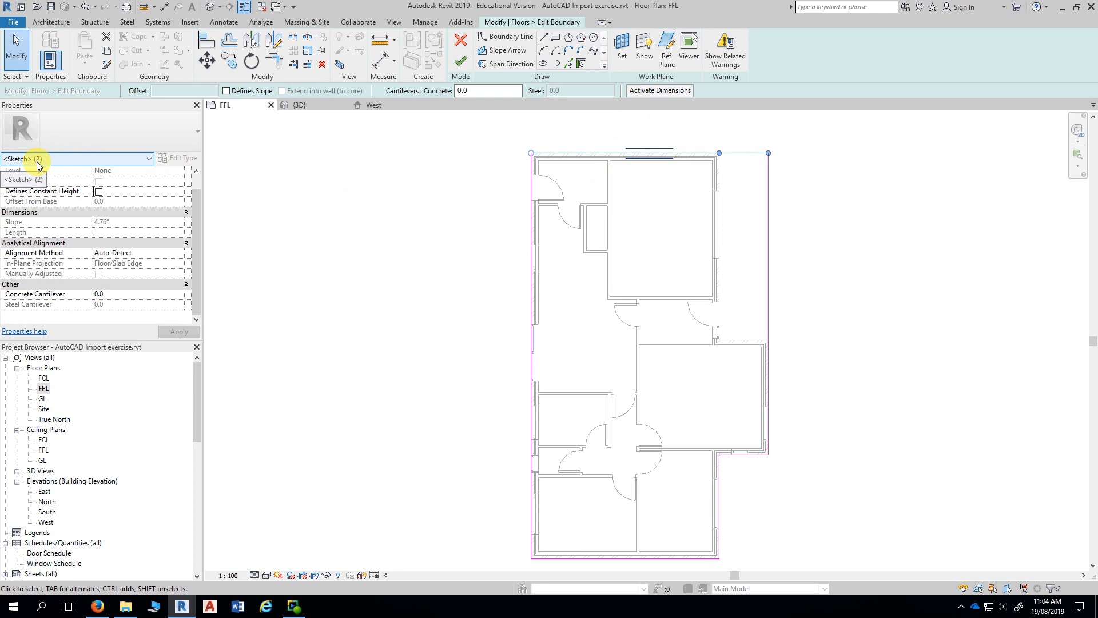
left_click(503, 248)
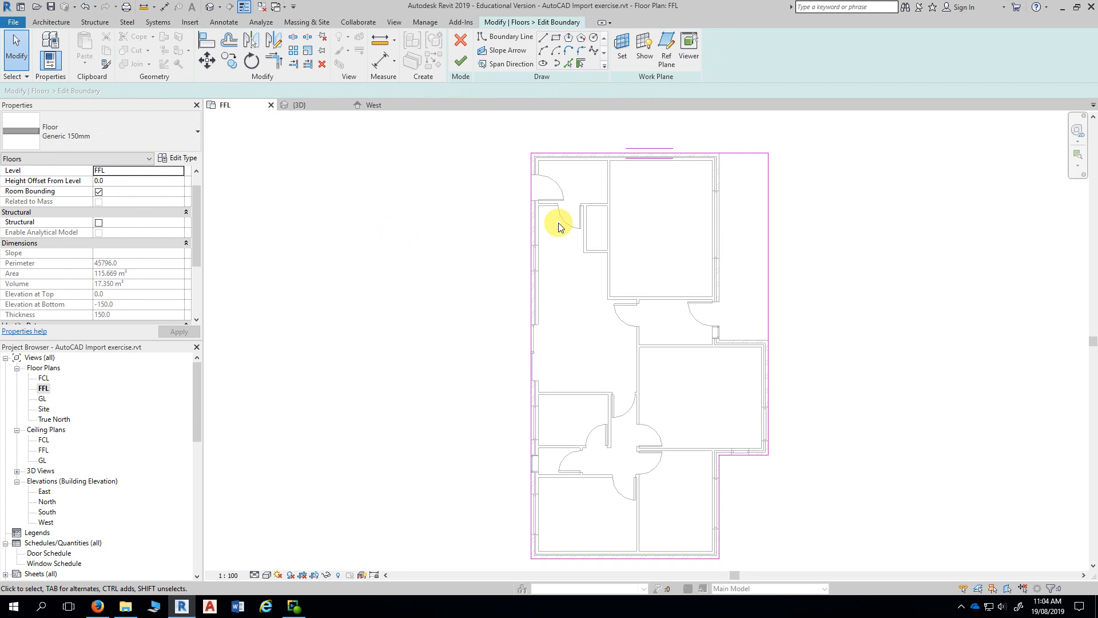
Step: Box-select across the west boundary to check how many sketch lines overlap there, then clear the selection
left_click_drag(558, 222, 502, 260)
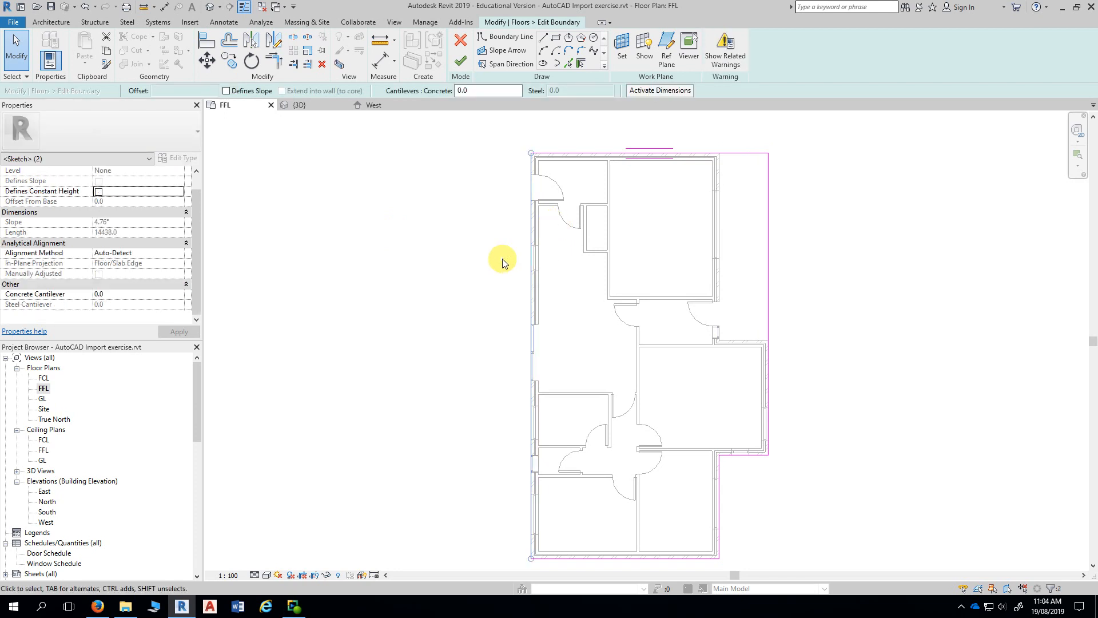
middle_click_drag(349, 218, 341, 207)
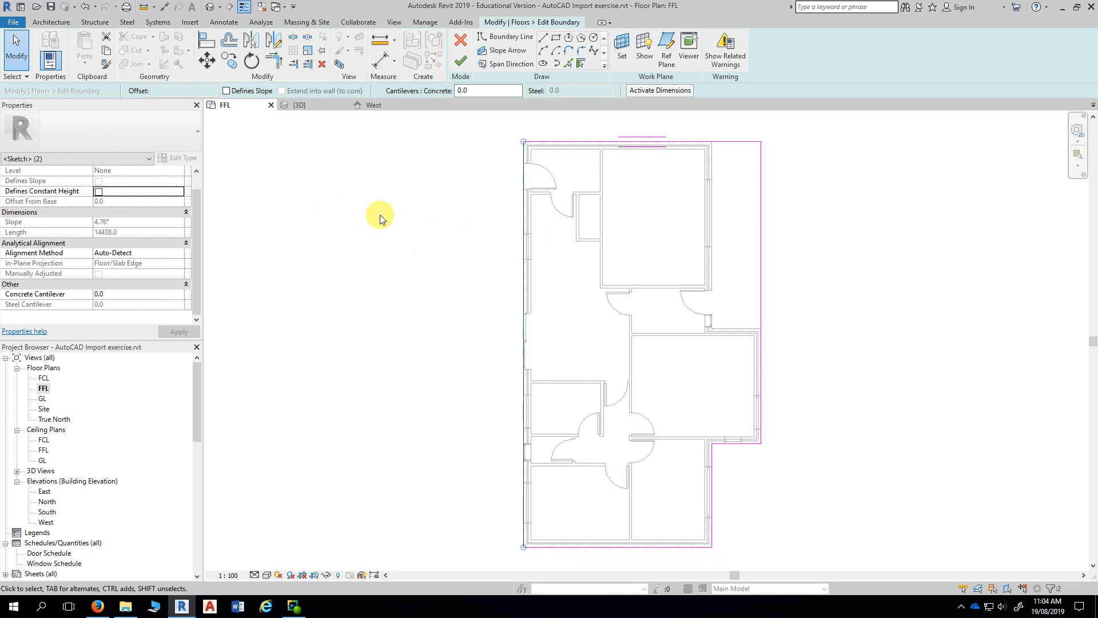
left_click(416, 229)
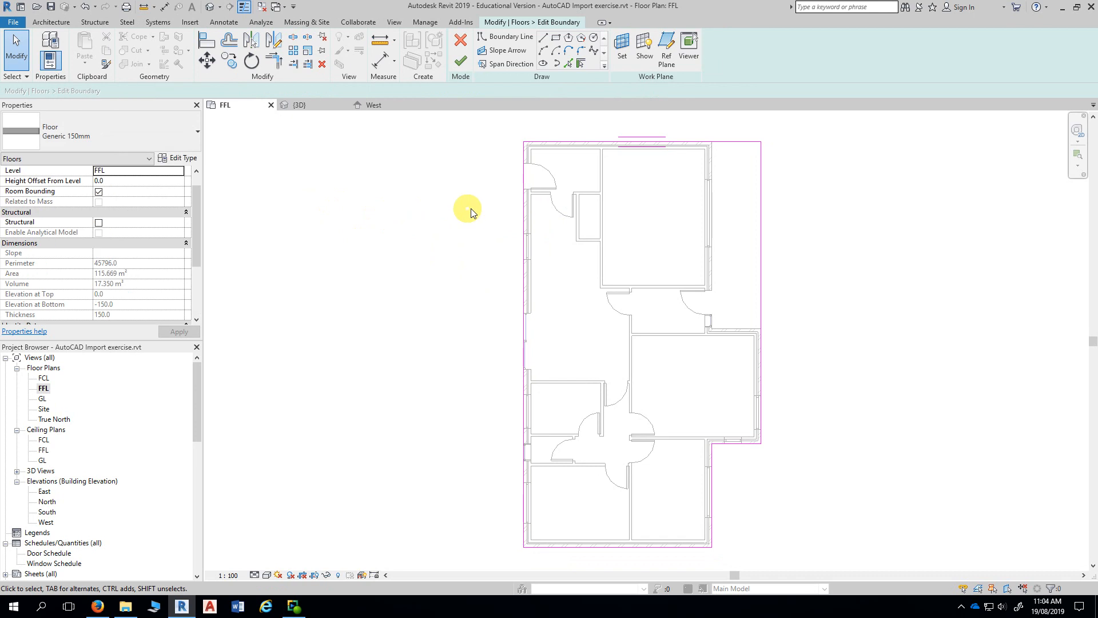
Step: Delete the overlapping duplicate sketch line on the west boundary, then select the remaining line to check it and clear the selection
left_click(524, 207)
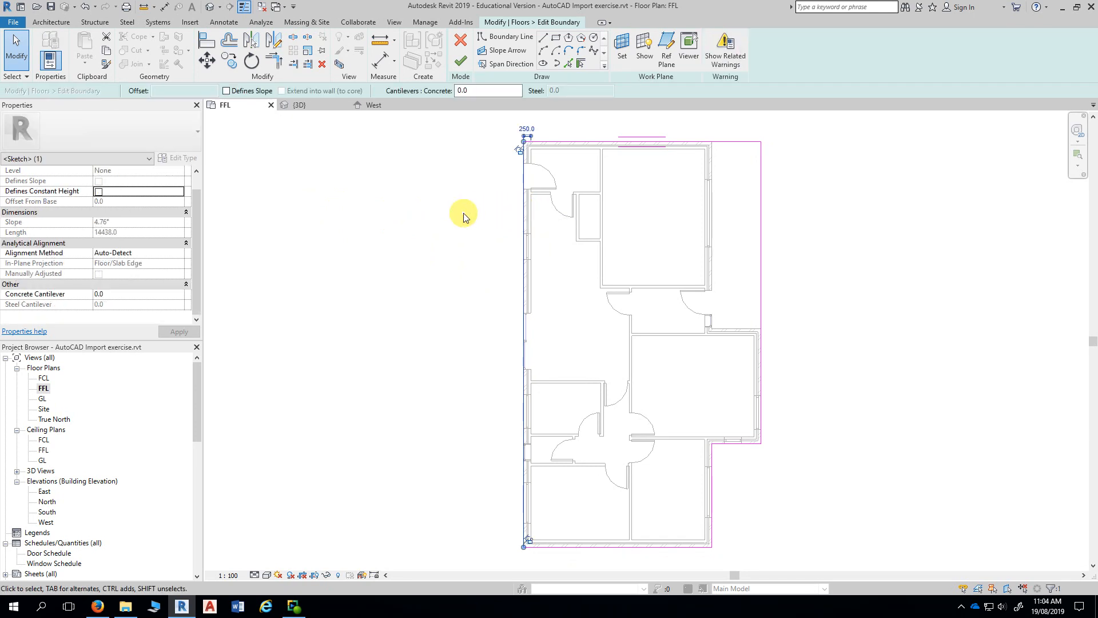
left_click(464, 215)
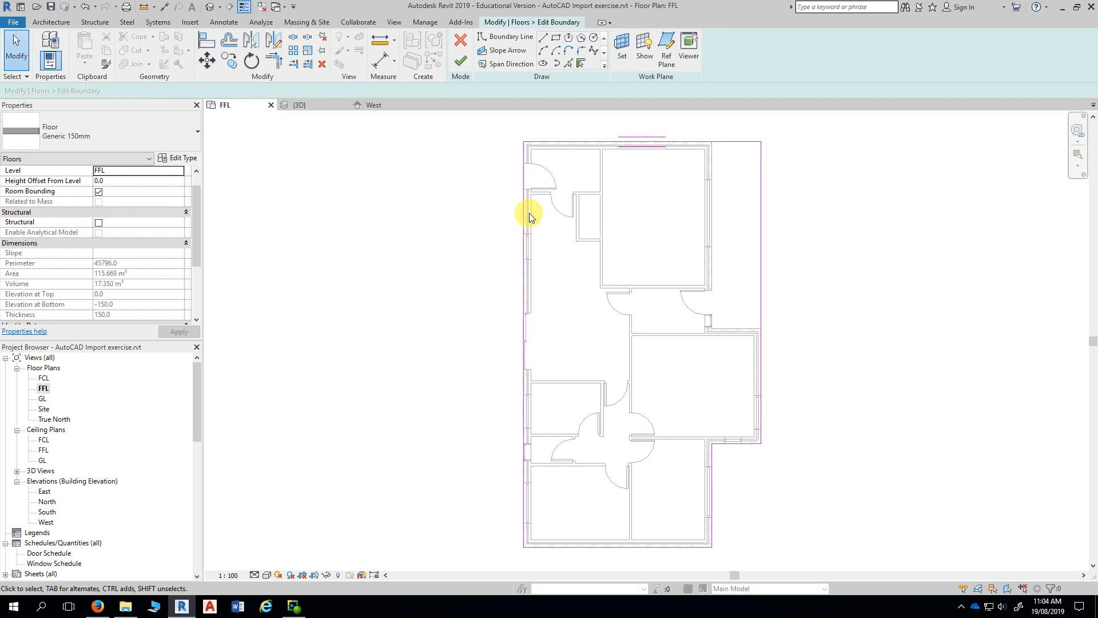
left_click(522, 226)
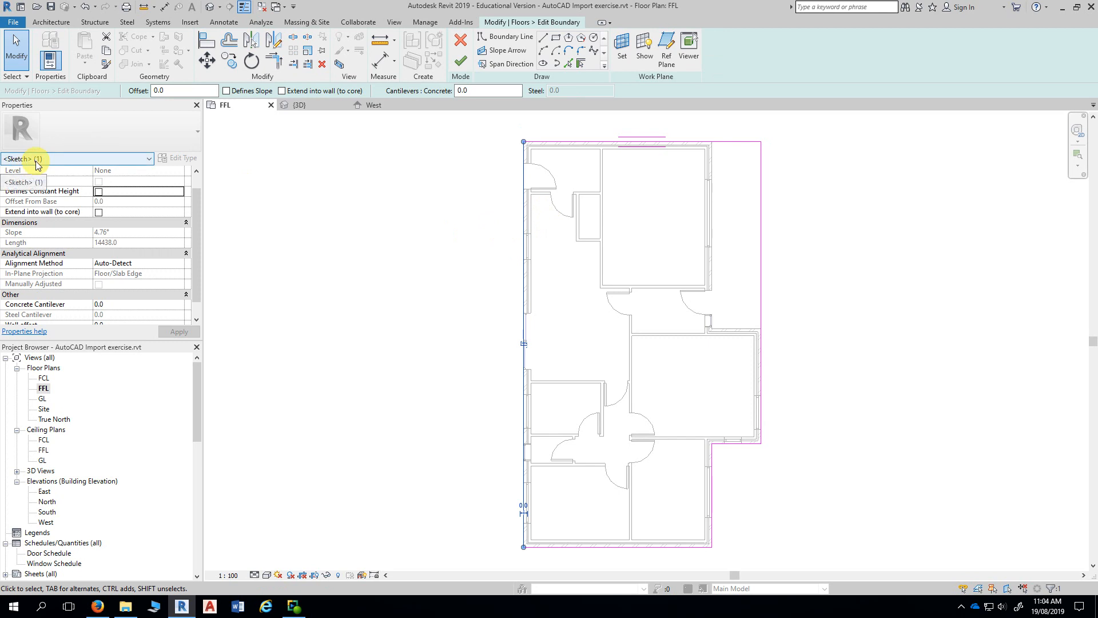
left_click(306, 218)
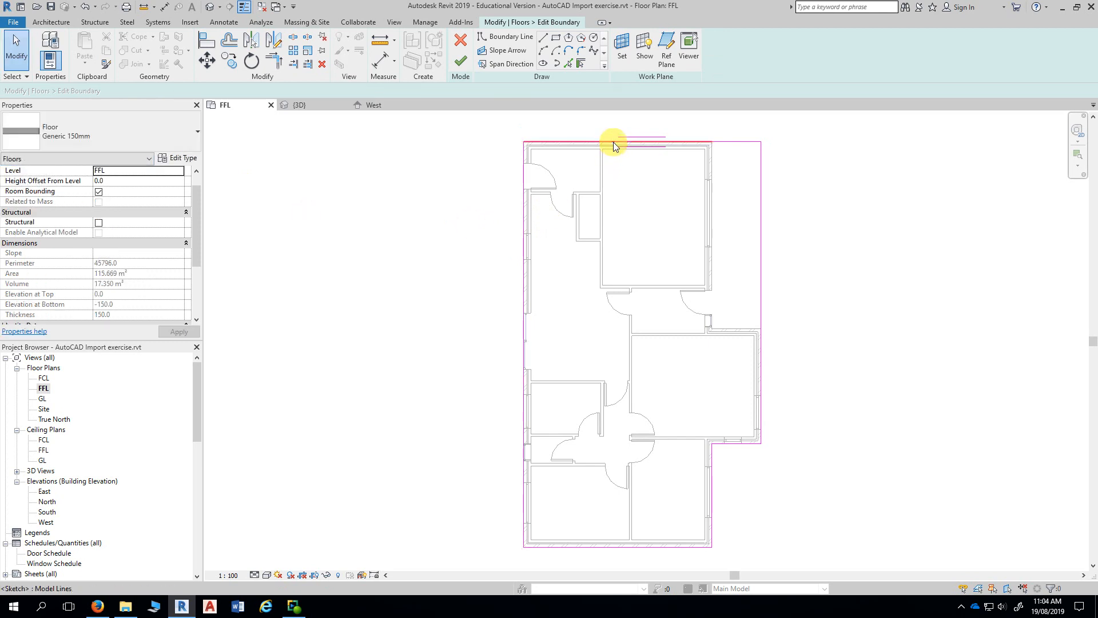
Step: Remove the overlapping duplicate sketch line on the north boundary, finish the floor boundary edit and deselect the floor
left_click(672, 143)
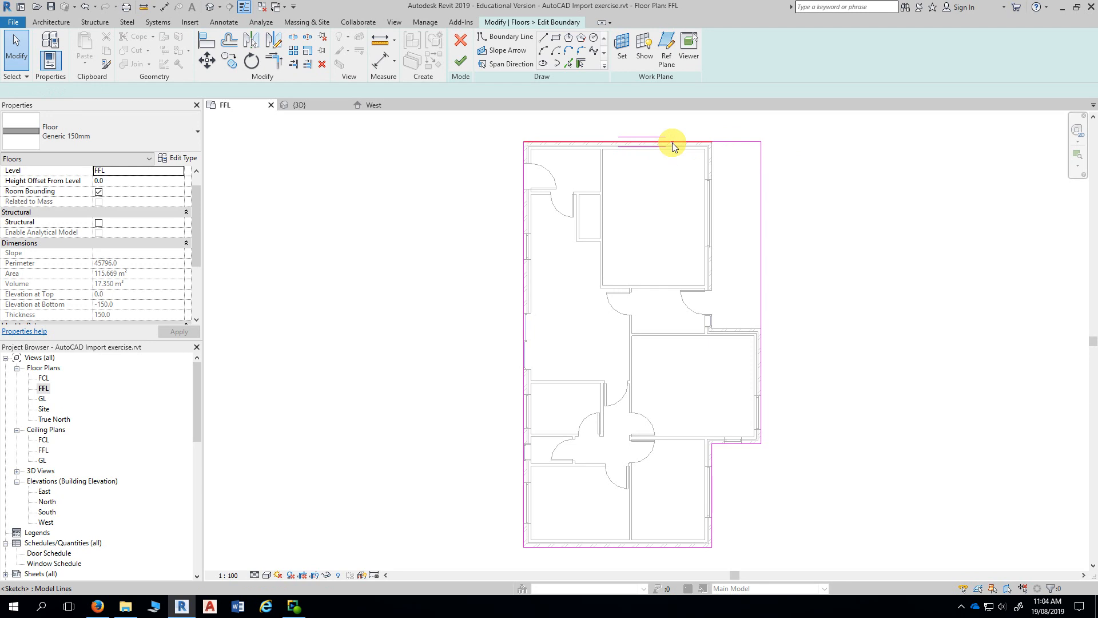
left_click(658, 205)
left_click(459, 62)
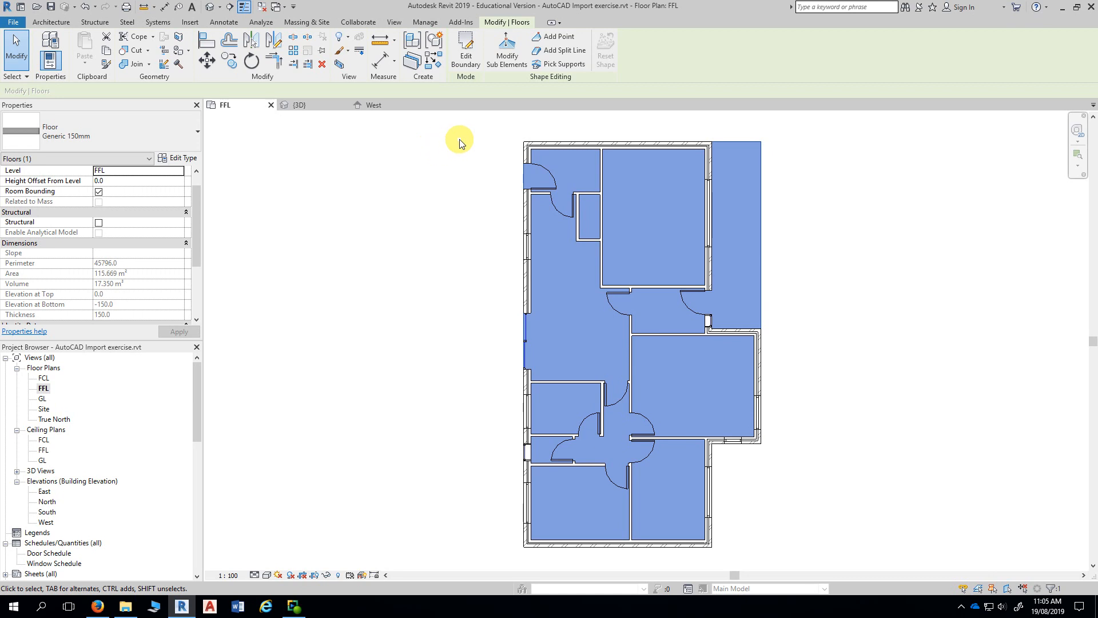
scroll(455, 147, "down", 1)
left_click(441, 196)
scroll(441, 196, "down", 1)
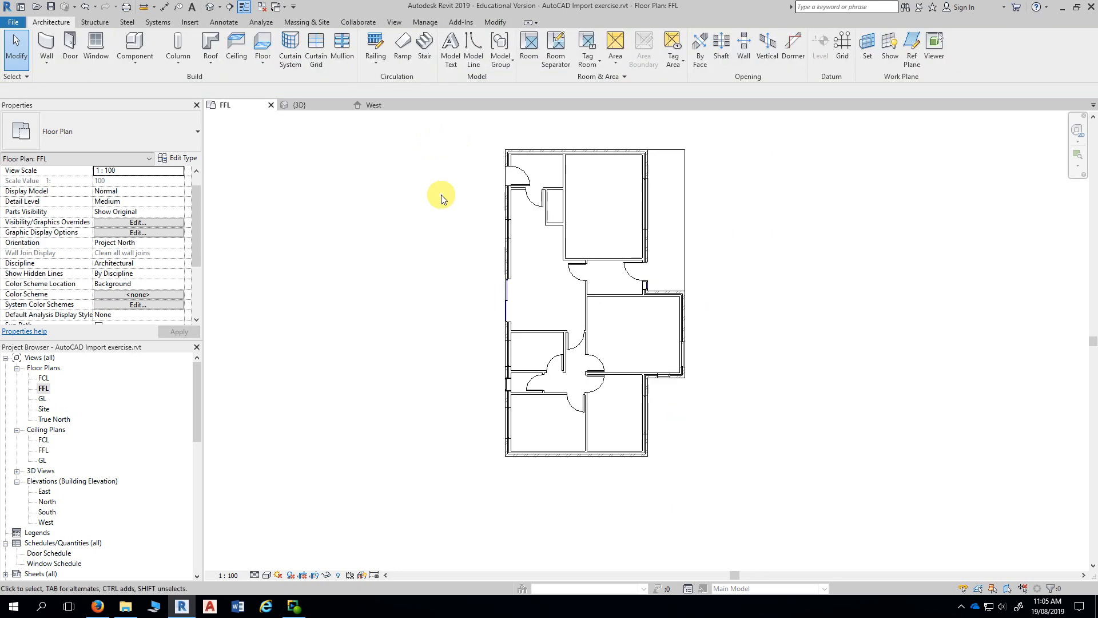
Step: Reopen the floor's boundary sketch, box-select the whole outline to check the number of lines, then finish the edit and deselect
left_click(658, 152)
left_click(462, 66)
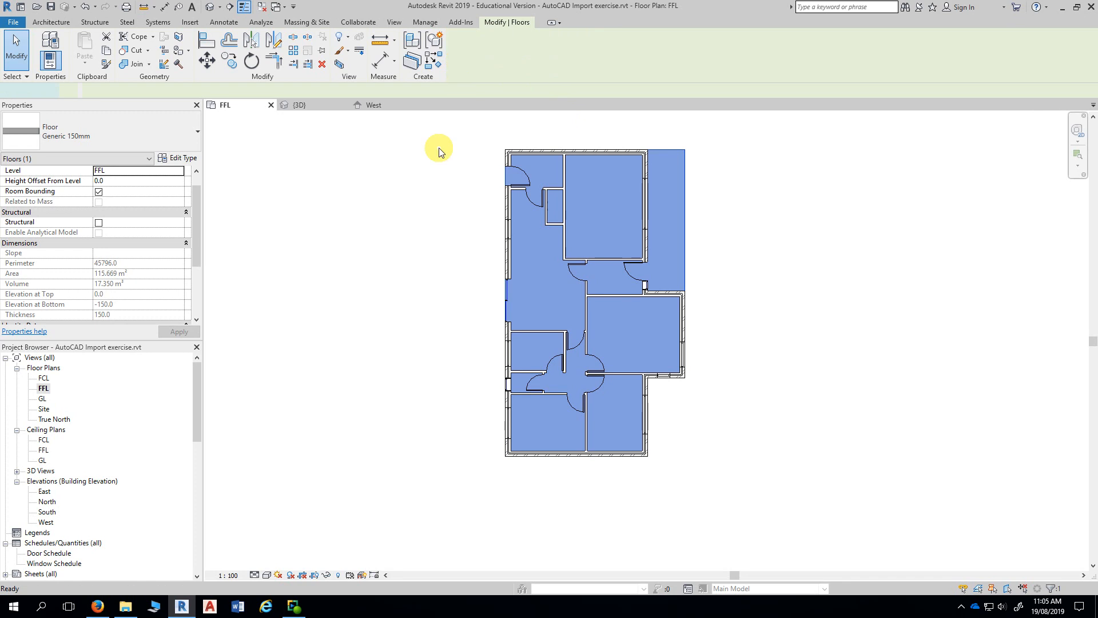
left_click_drag(450, 132, 700, 437)
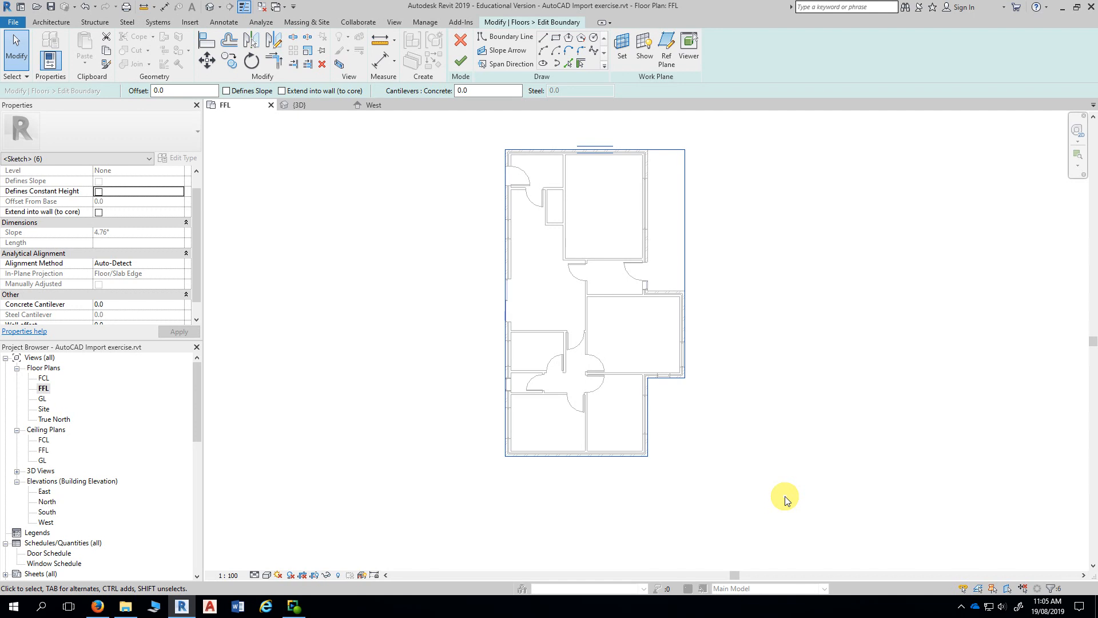
left_click(855, 383)
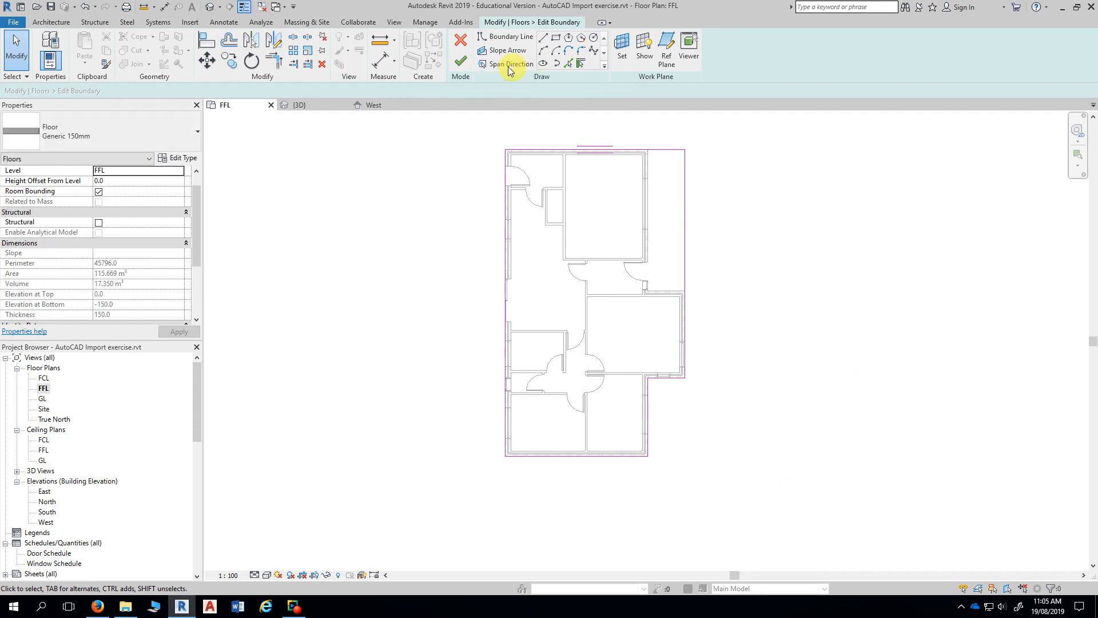
left_click(461, 62)
mouse_move(388, 271)
middle_mouse_down()
mouse_move(424, 310)
mouse_move(418, 272)
middle_mouse_up()
left_click(423, 298)
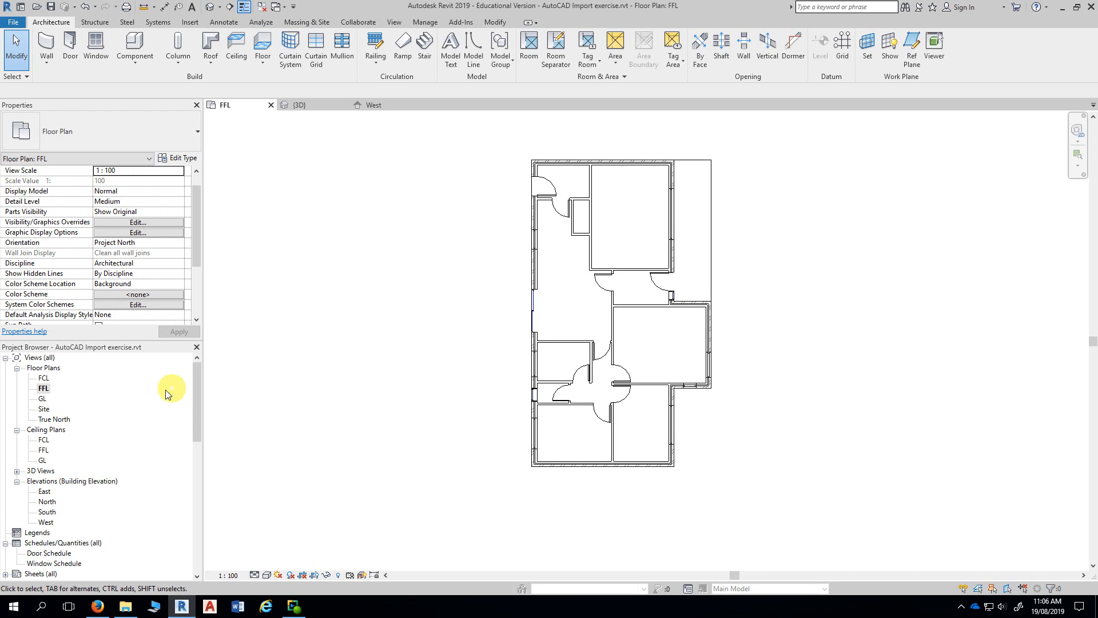
Step: Open the FCL floor plan and close all the other inactive views
left_click(45, 378)
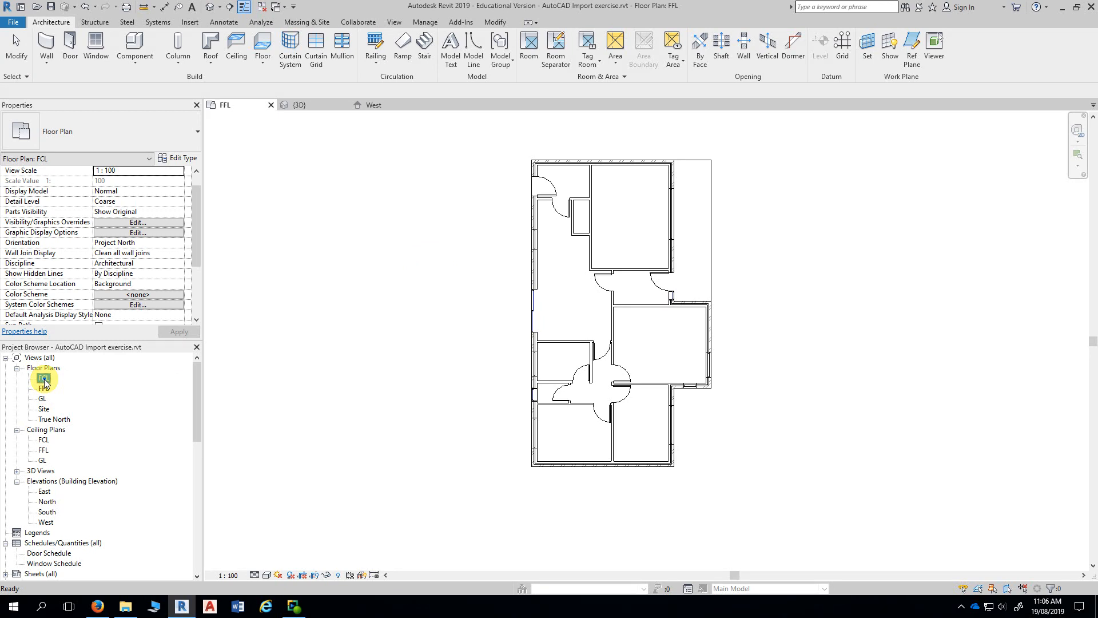
double_click(45, 380)
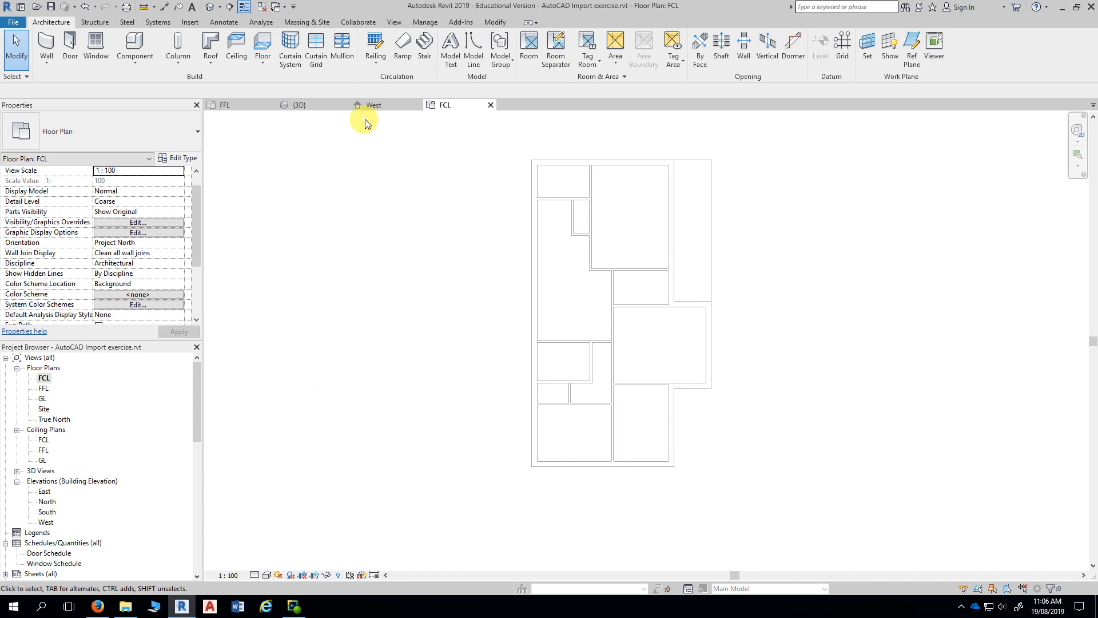
left_click(262, 7)
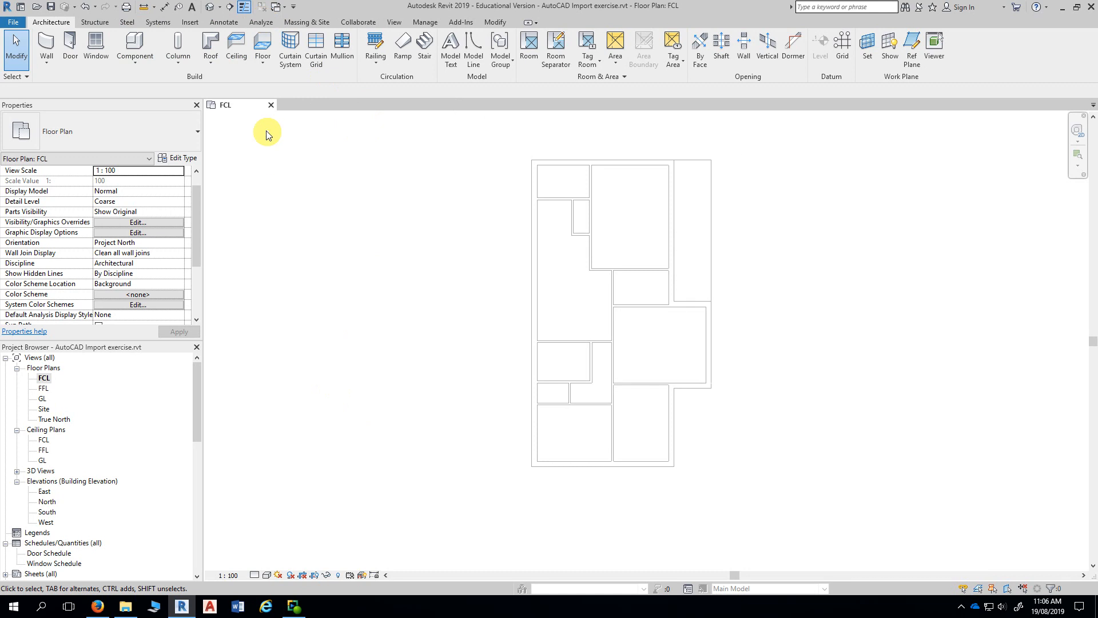
middle_click_drag(349, 194, 338, 205)
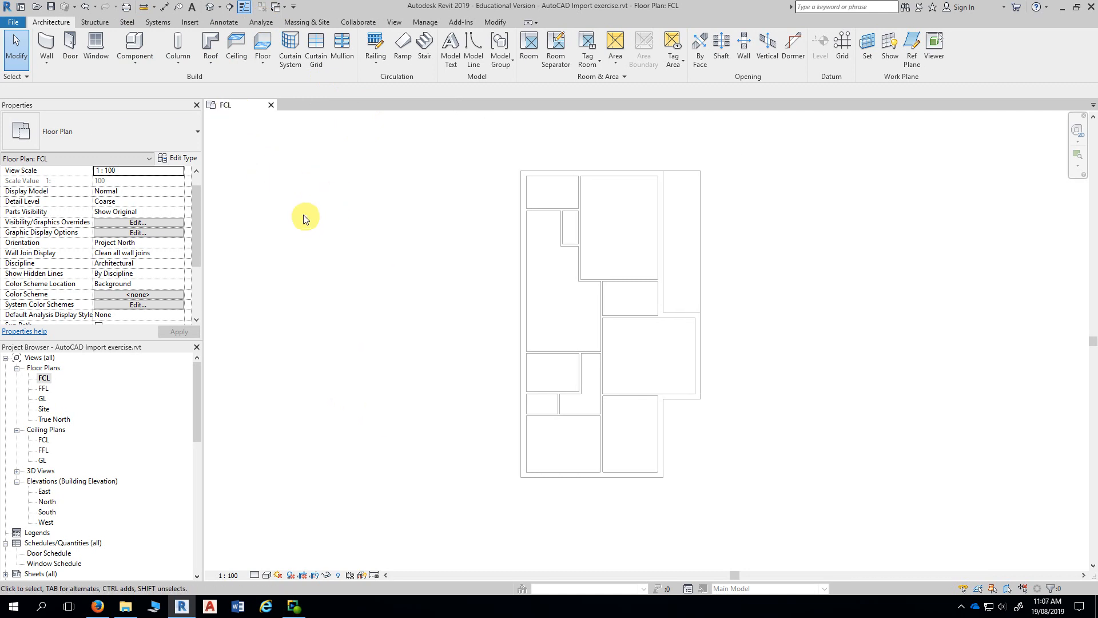
Step: Start a Roof by Footprint on the FCL plan and set its type to Basic Roof Generic - 125mm
left_click(211, 67)
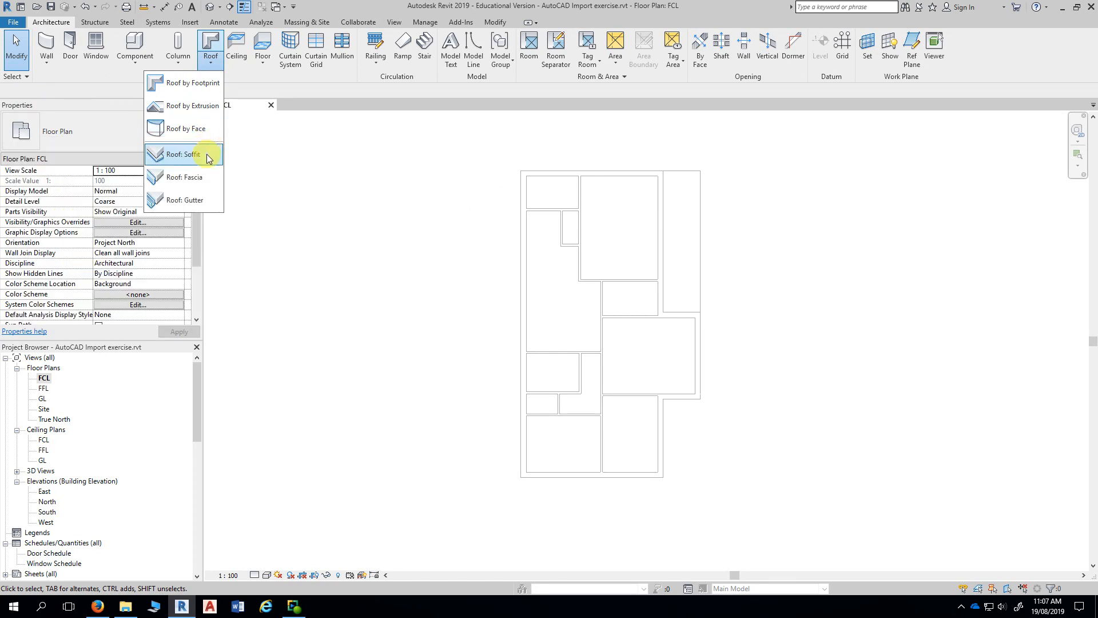
left_click(211, 158)
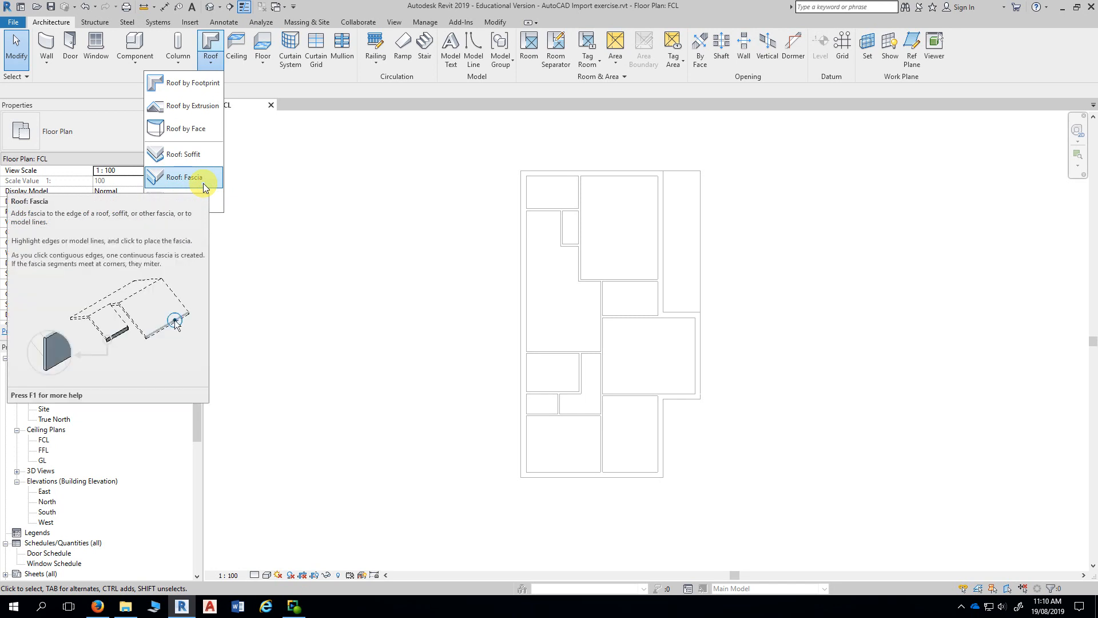
left_click(202, 86)
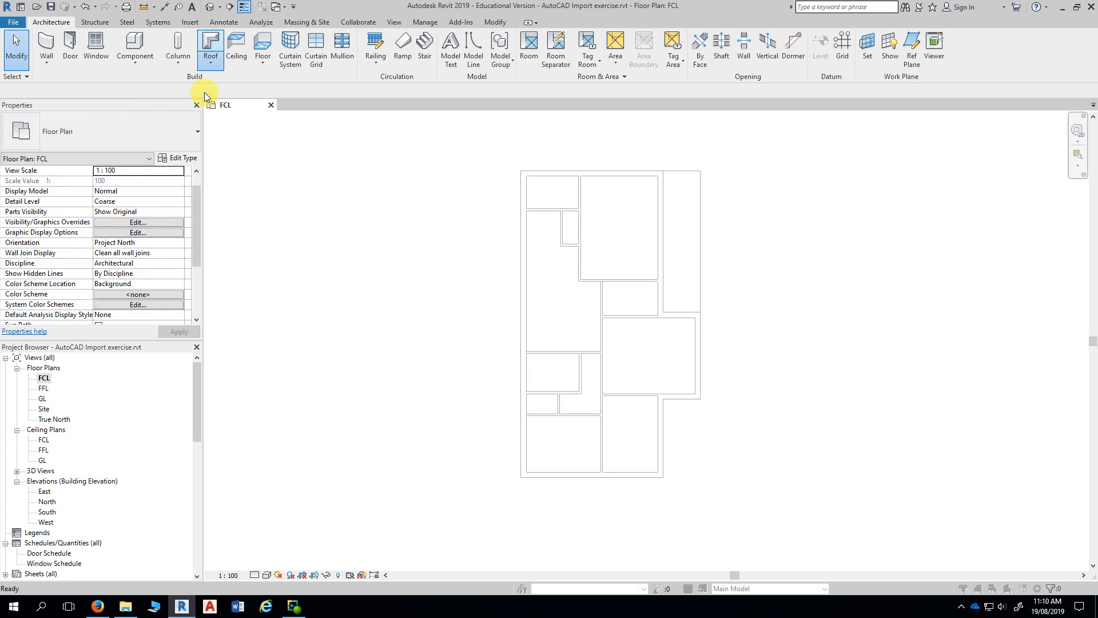
left_click(617, 348)
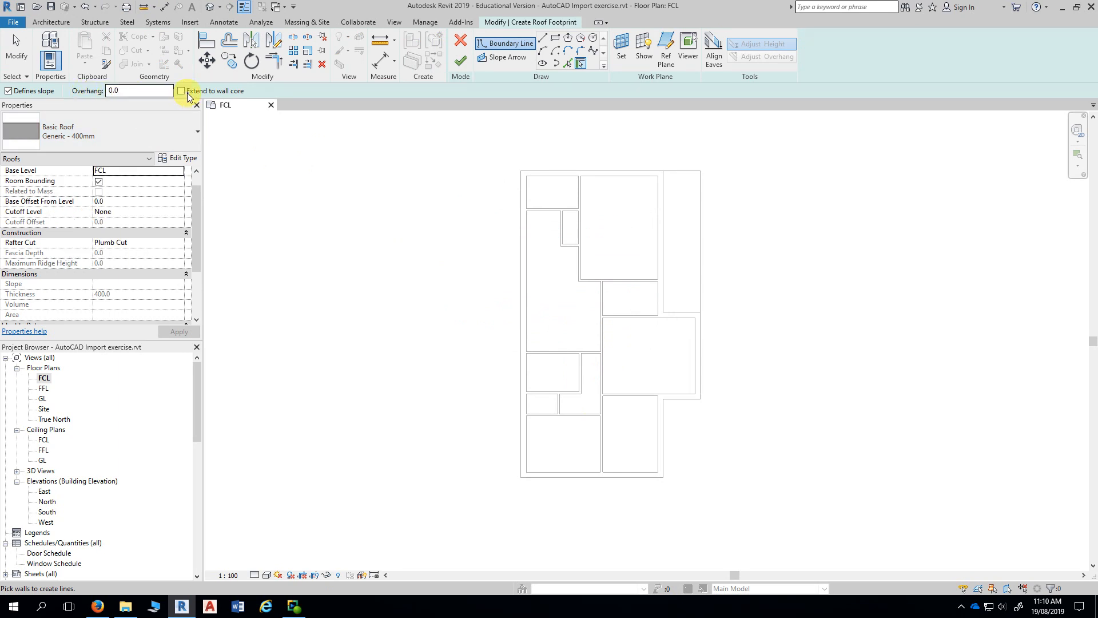
left_click(142, 130)
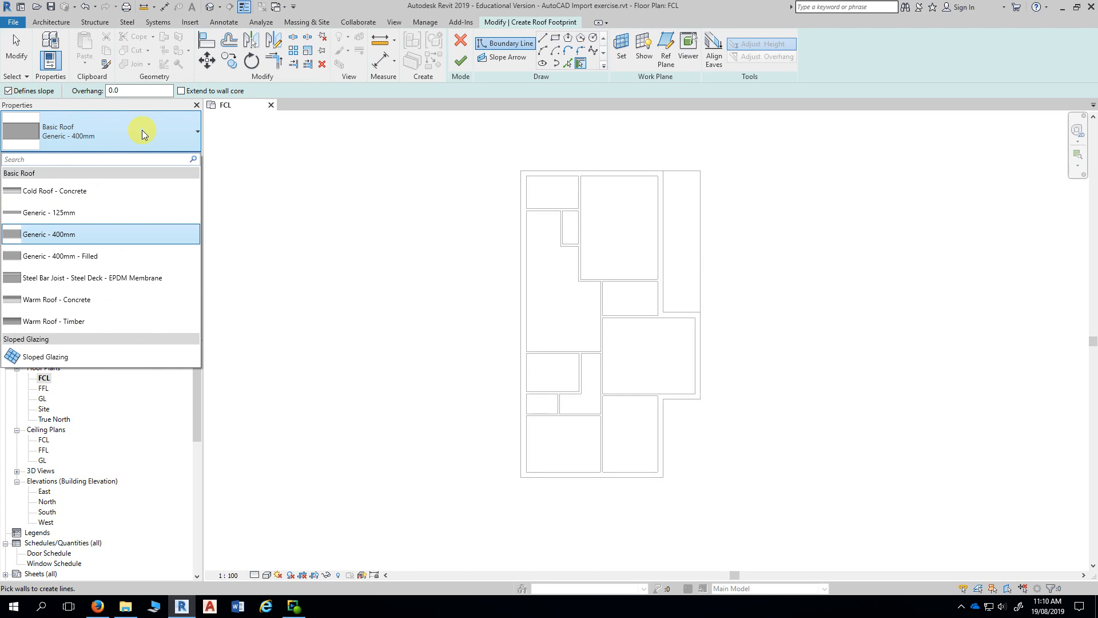
left_click(109, 212)
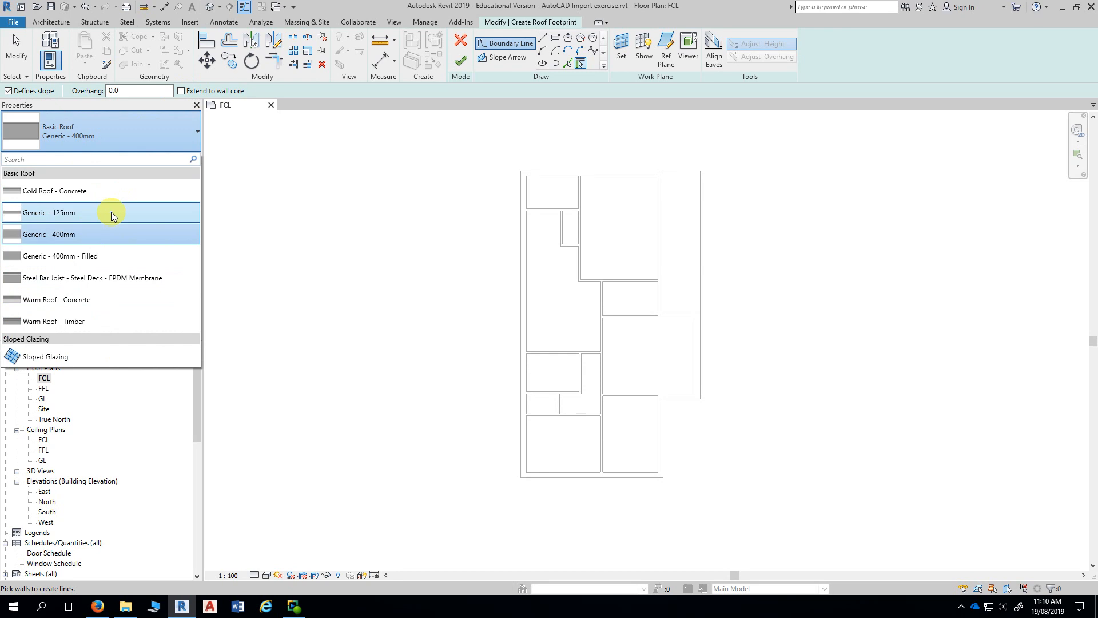
left_click(111, 213)
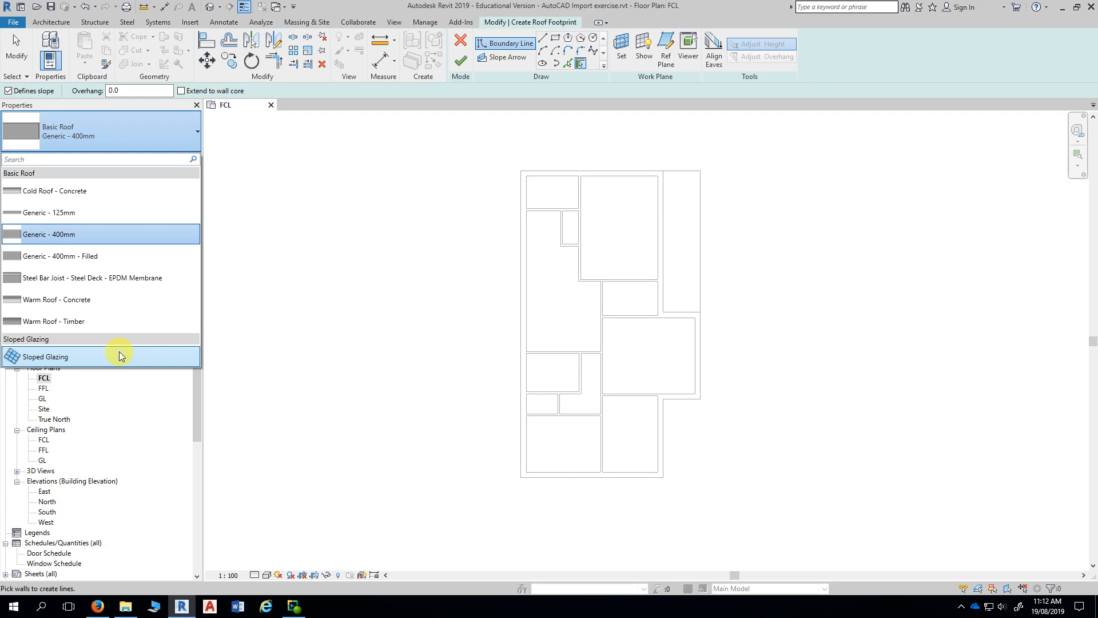
left_click(117, 210)
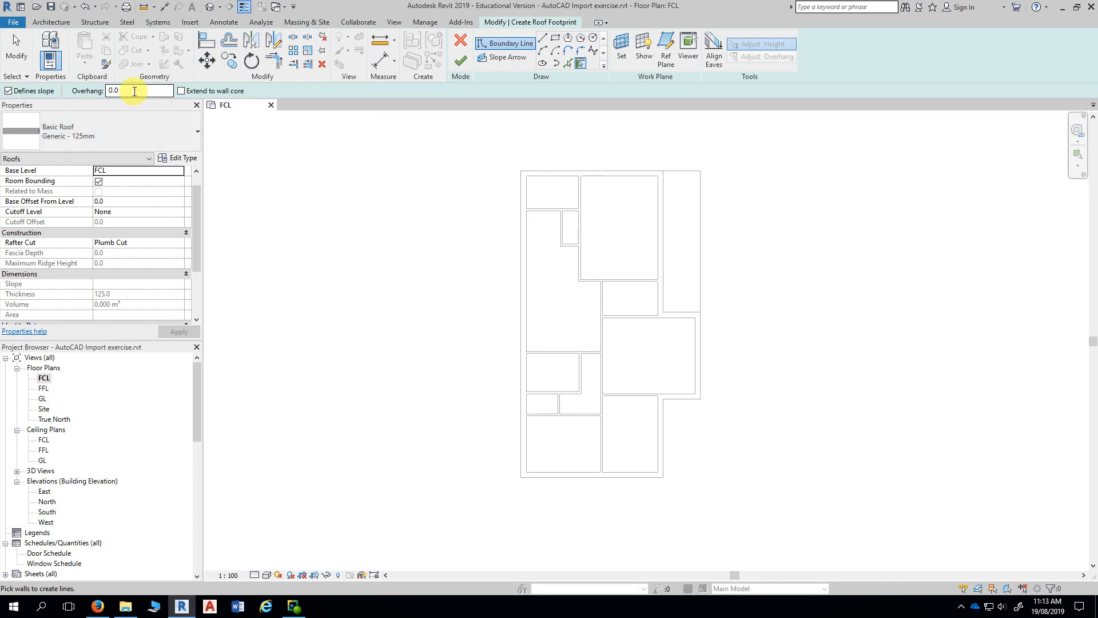
Step: Set the roof overhang to 600 and turn on extending to the wall core
left_click_drag(136, 90, 109, 90)
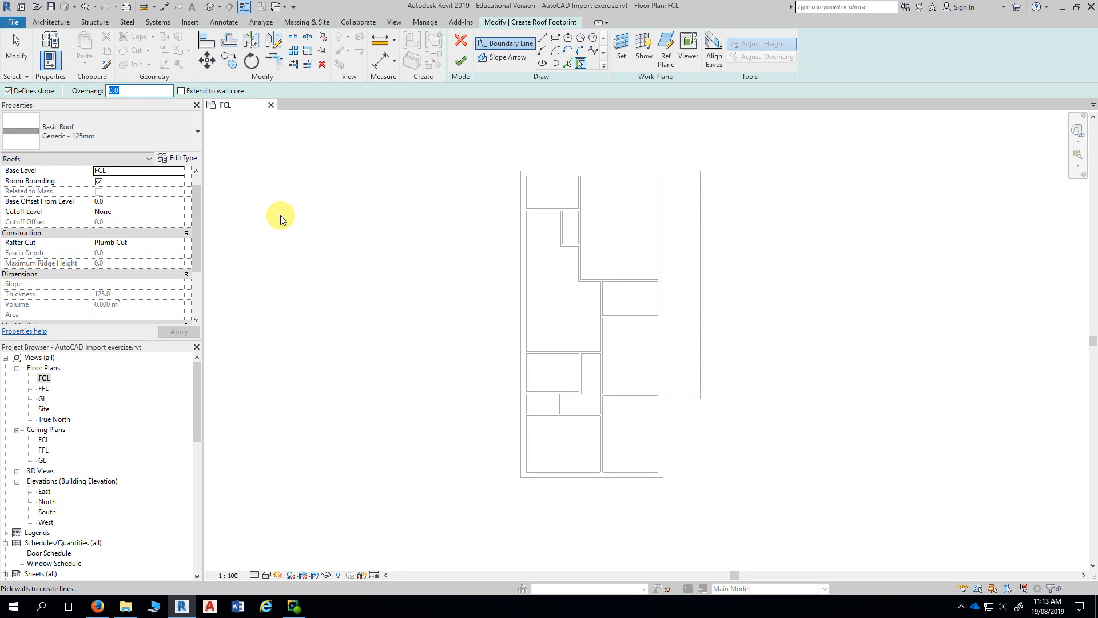
type("600")
key("Return")
left_click(181, 92)
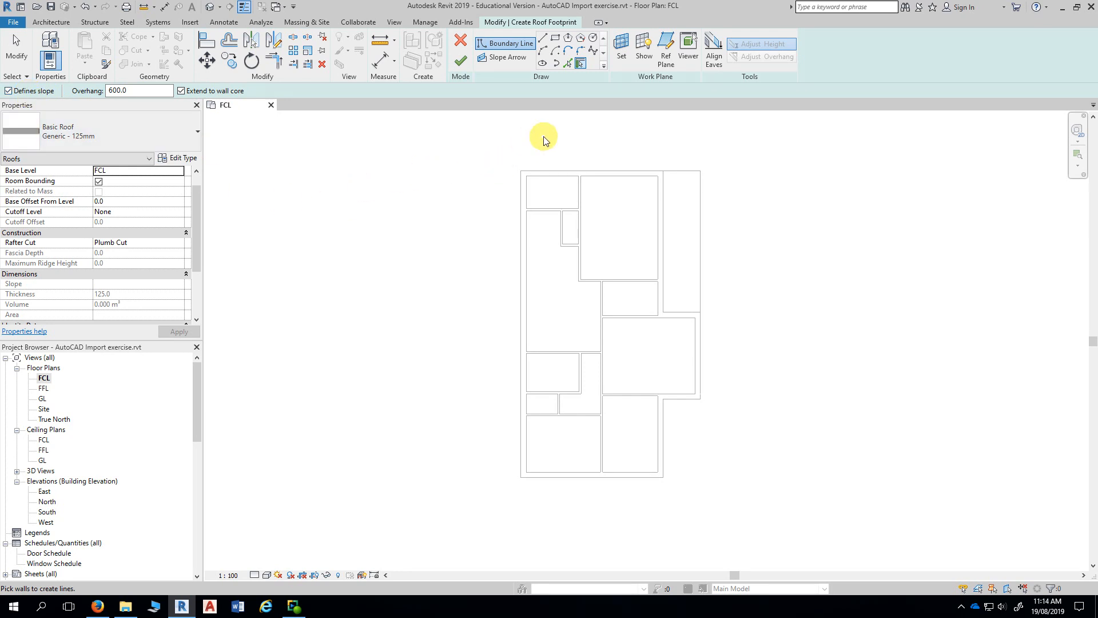
Step: Pick the north wall, the northern east wall, and the north and east walls of the projecting east room as roof boundary lines
scroll(547, 136, "up", 2)
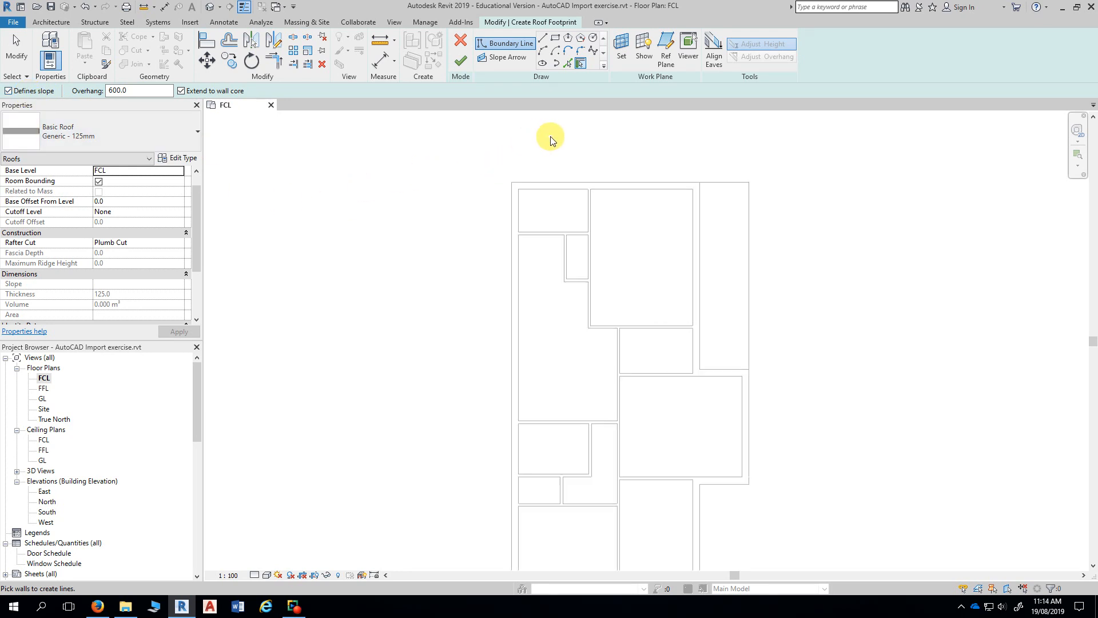
left_click(560, 188)
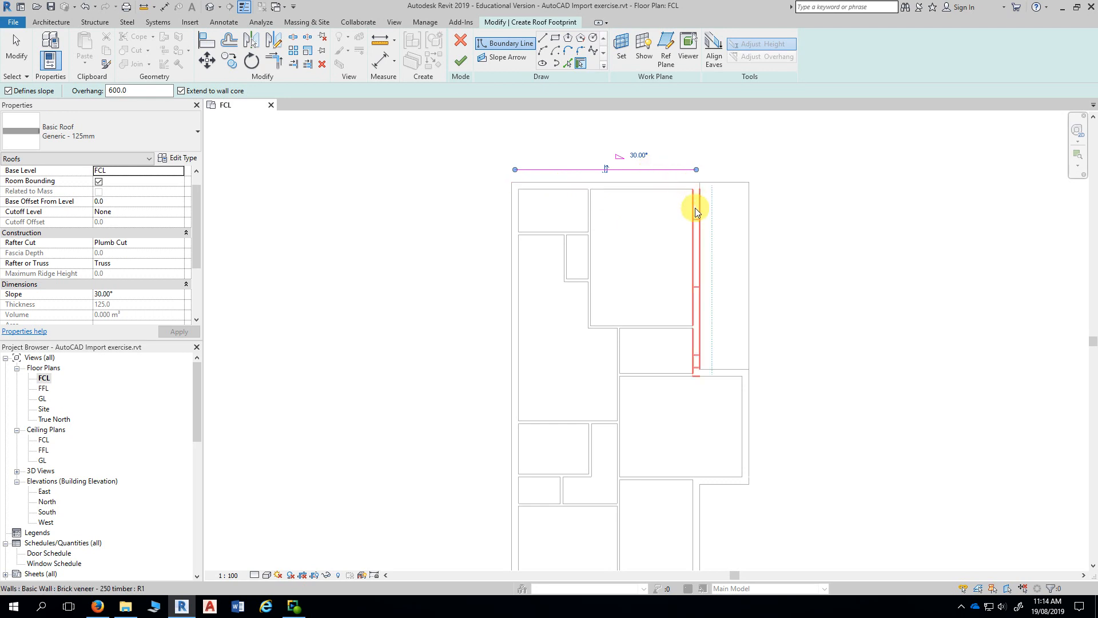
middle_click_drag(695, 207, 687, 161)
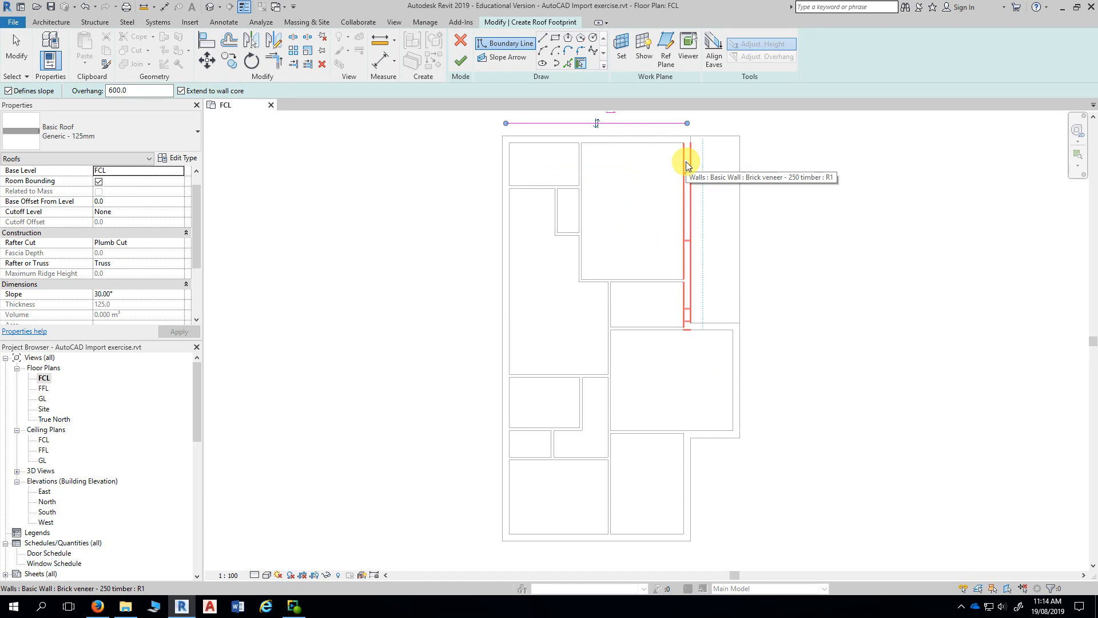
left_click(686, 163)
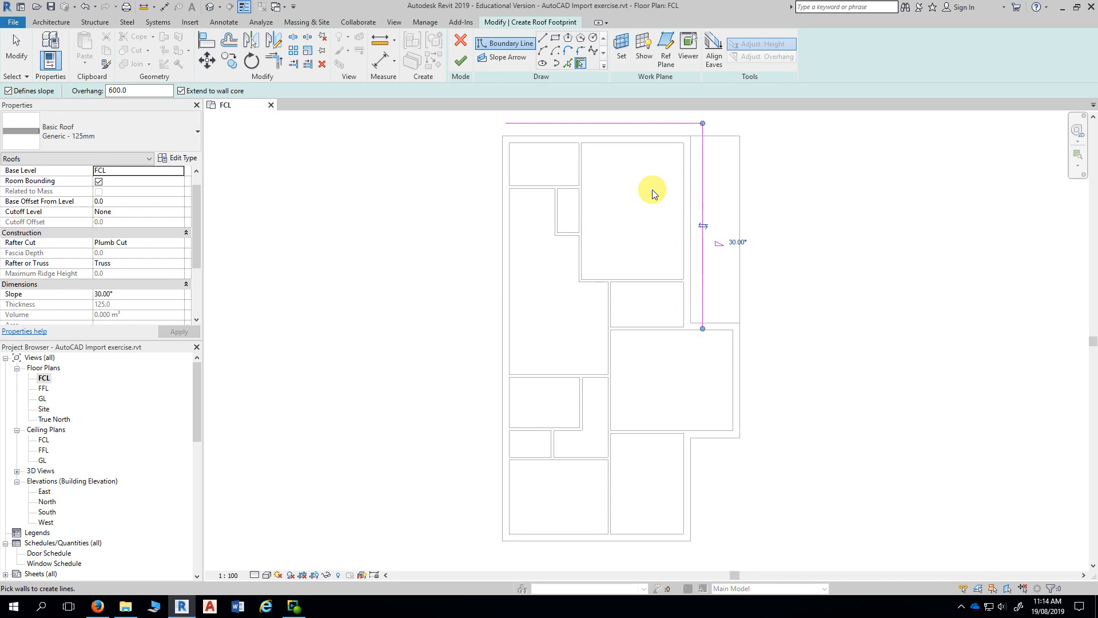
scroll(658, 189, "up", 3)
scroll(711, 261, "up", 2)
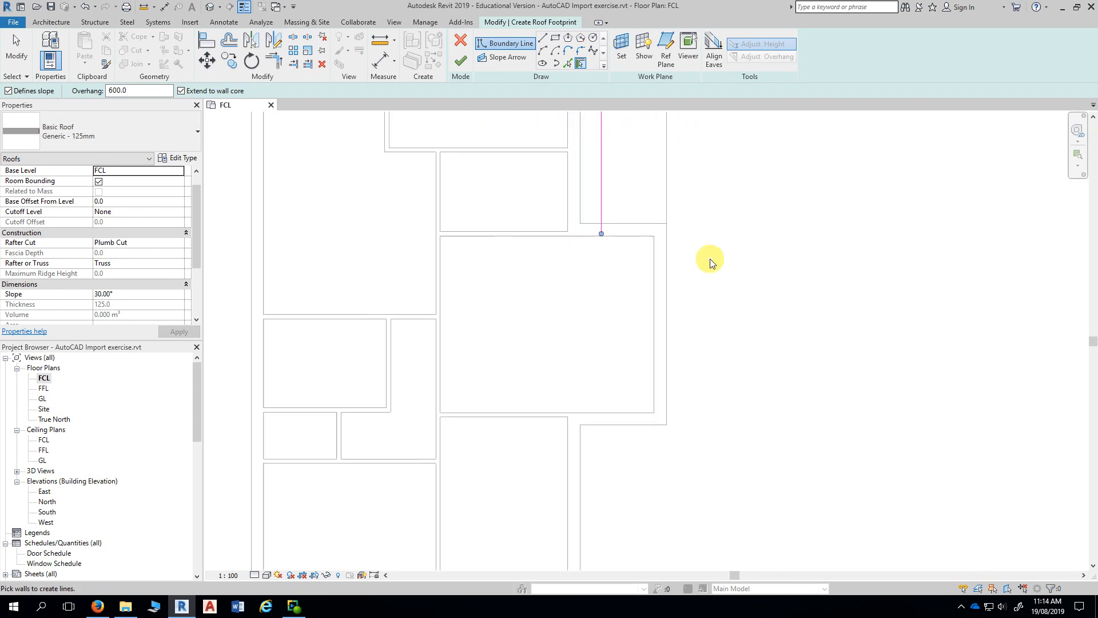
left_click(634, 232)
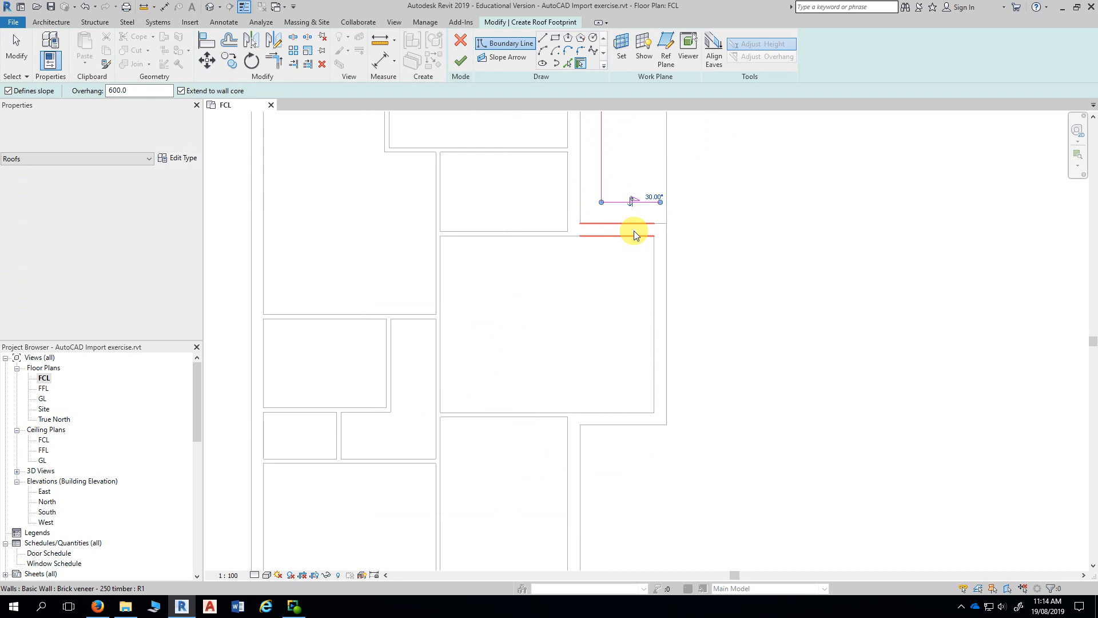
middle_click_drag(731, 232, 738, 189)
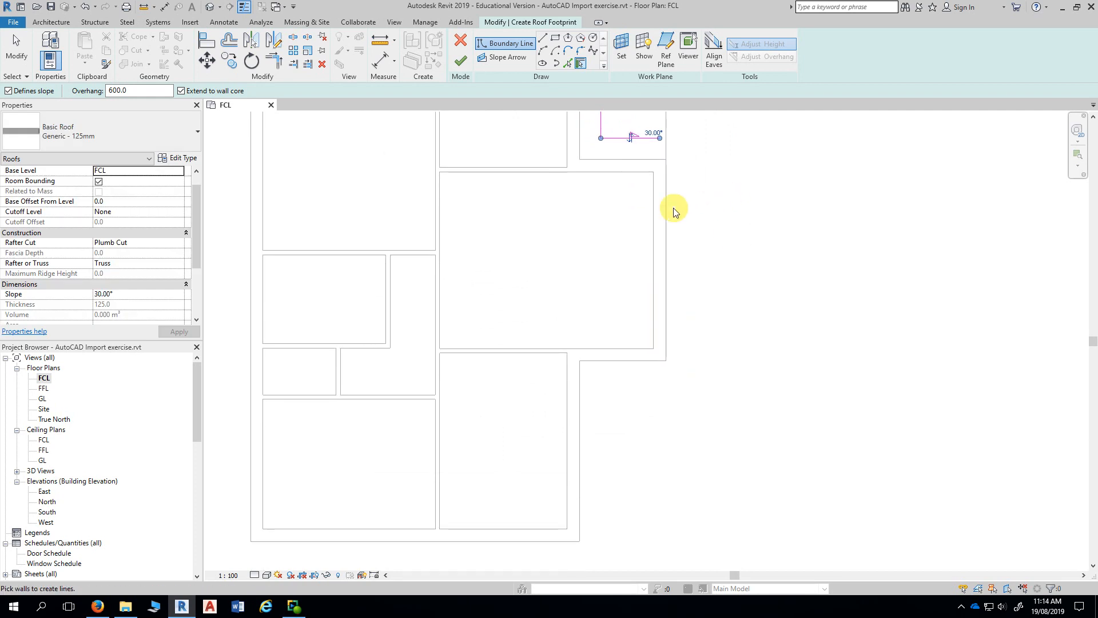
left_click(658, 213)
Step: Pick the projecting room's south wall, the southern east wall, the south wall and the west wall to close the roof footprint
middle_click_drag(760, 441, 800, 295)
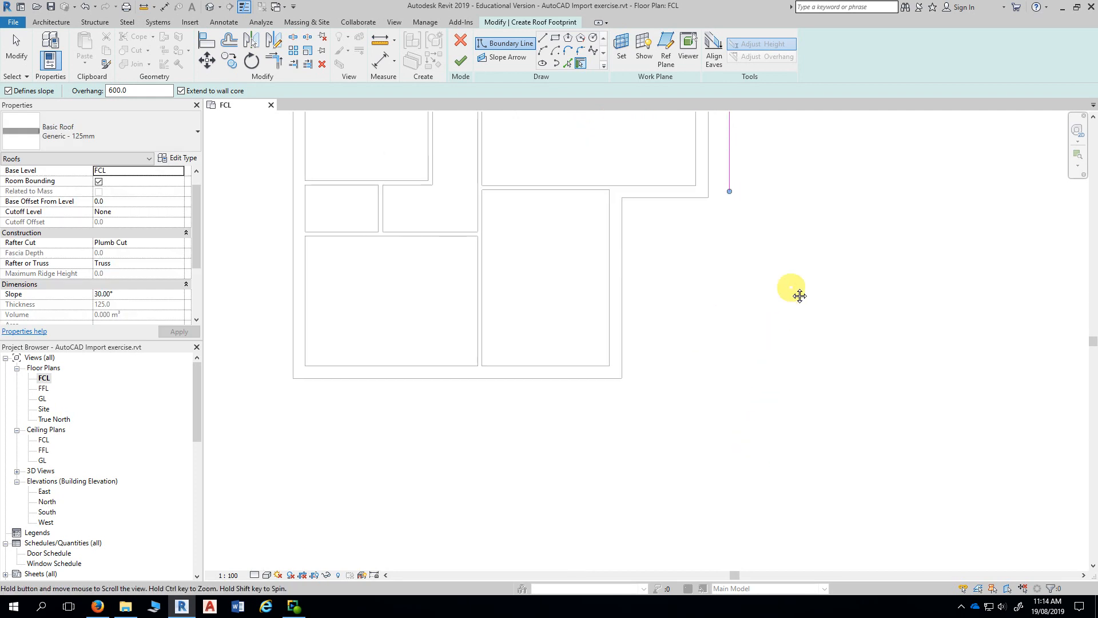
left_click(686, 197)
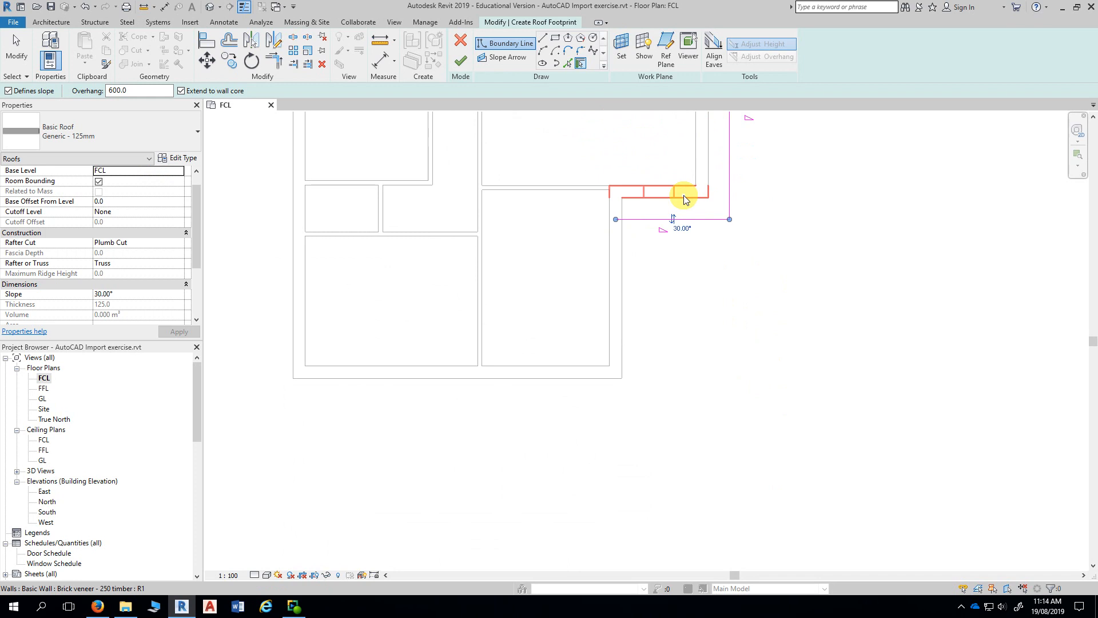
left_click(622, 303)
left_click(551, 379)
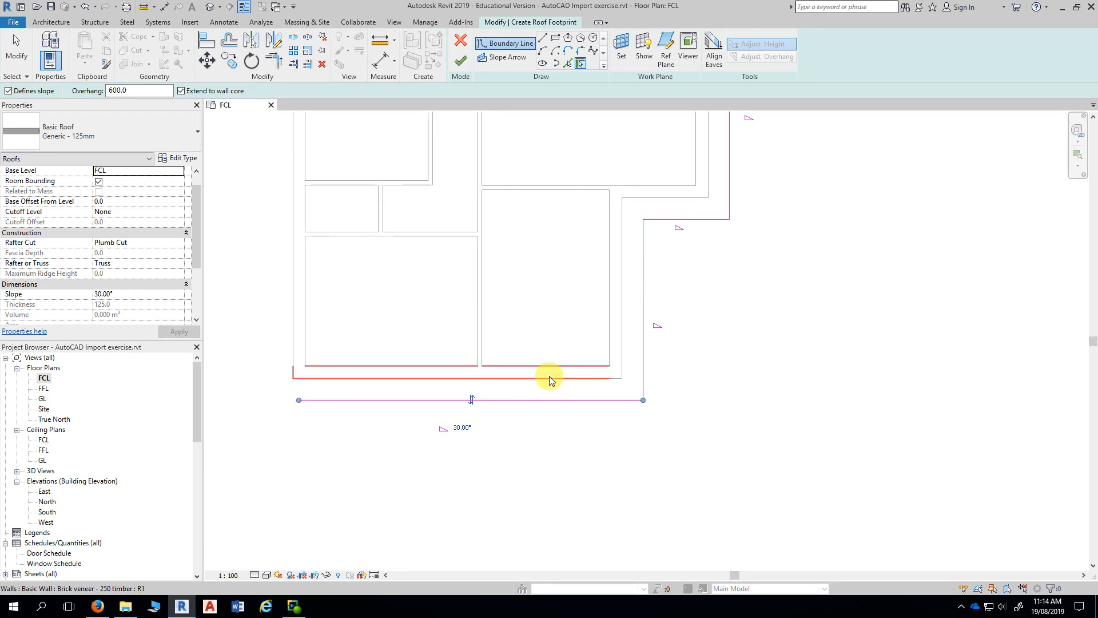
middle_click_drag(503, 458, 726, 476)
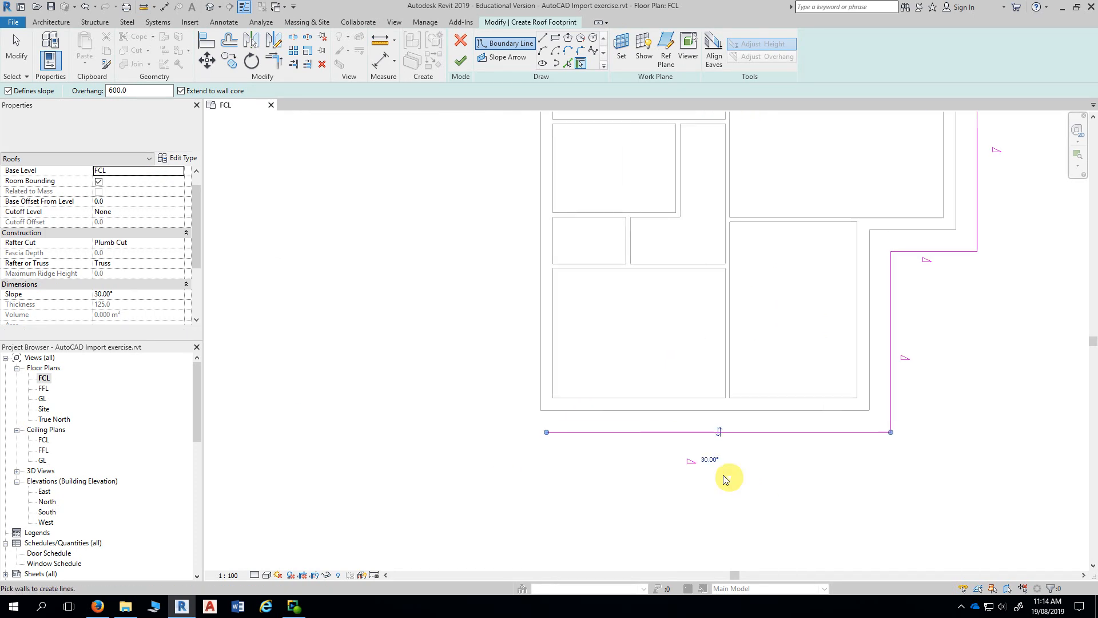
left_click(543, 303)
scroll(468, 239, "down", 5)
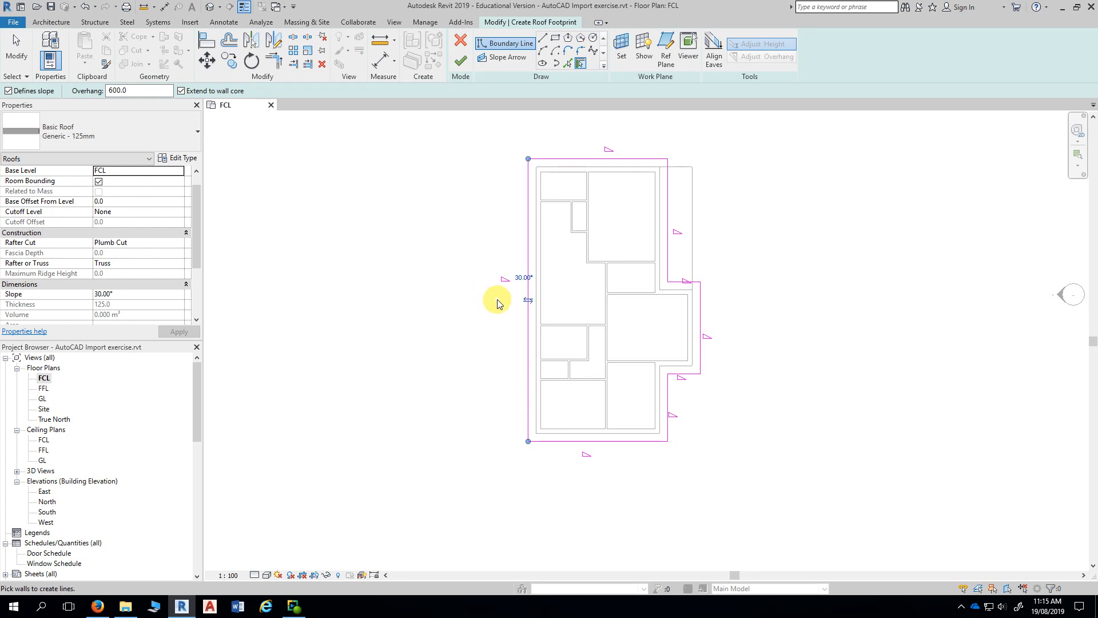
Step: Set the slope of all connected roof footprint boundary lines to 22.5°
scroll(496, 297, "up", 3)
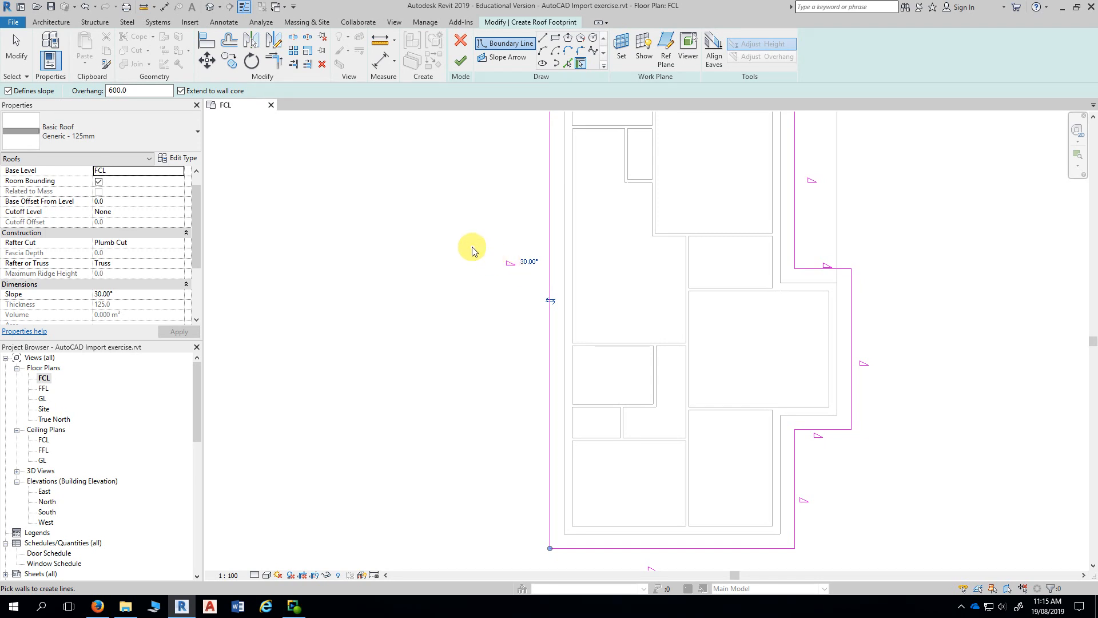
key("Escape")
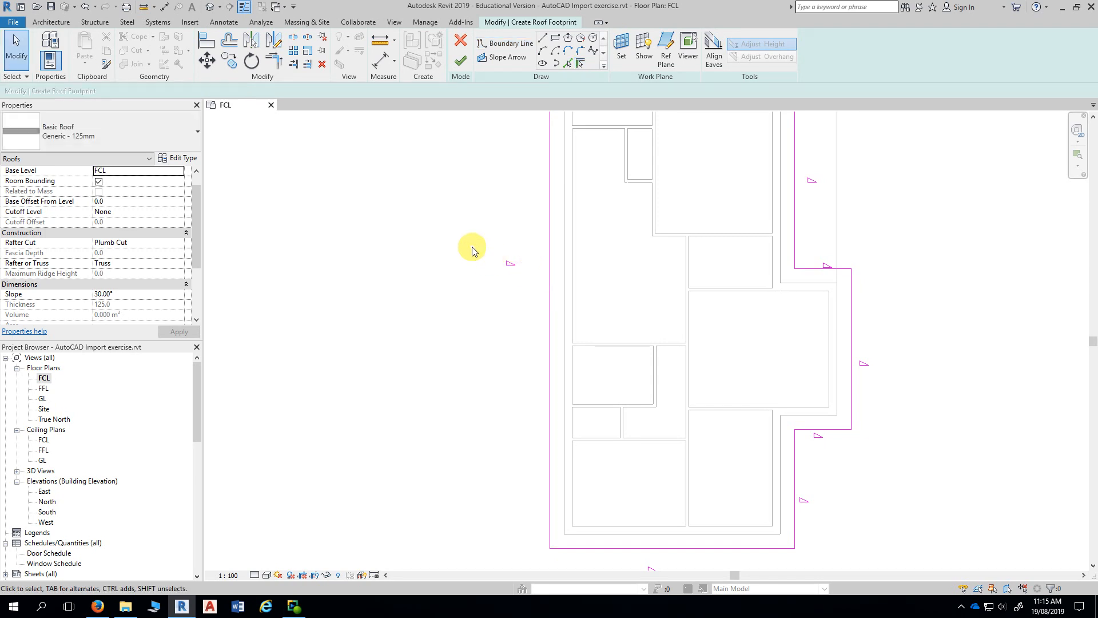
scroll(472, 246, "down", 2)
middle_click_drag(446, 251, 472, 278)
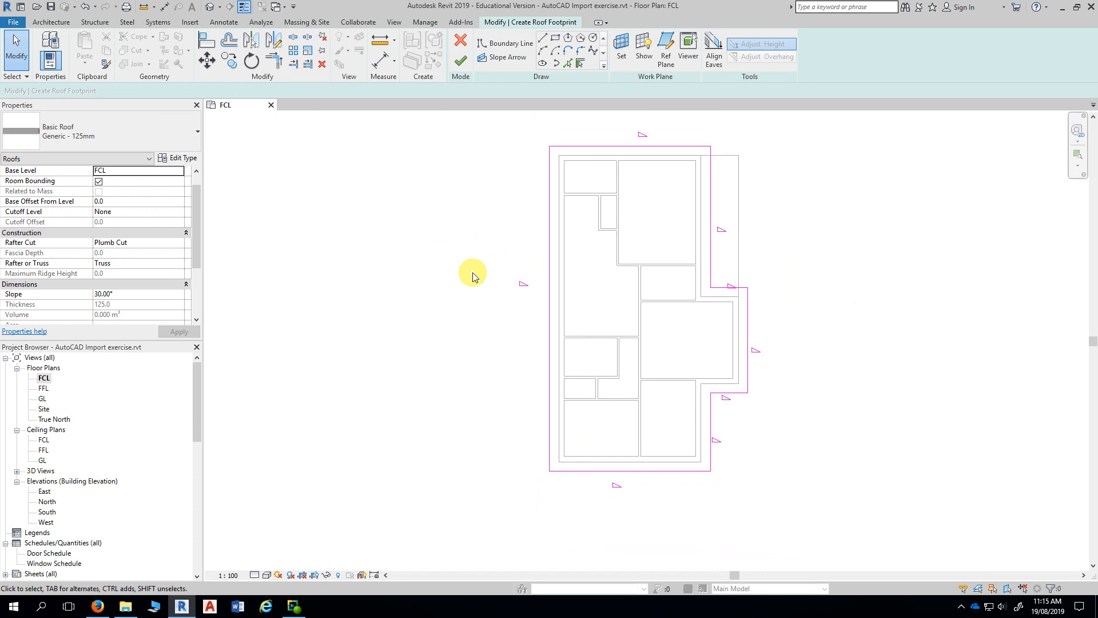
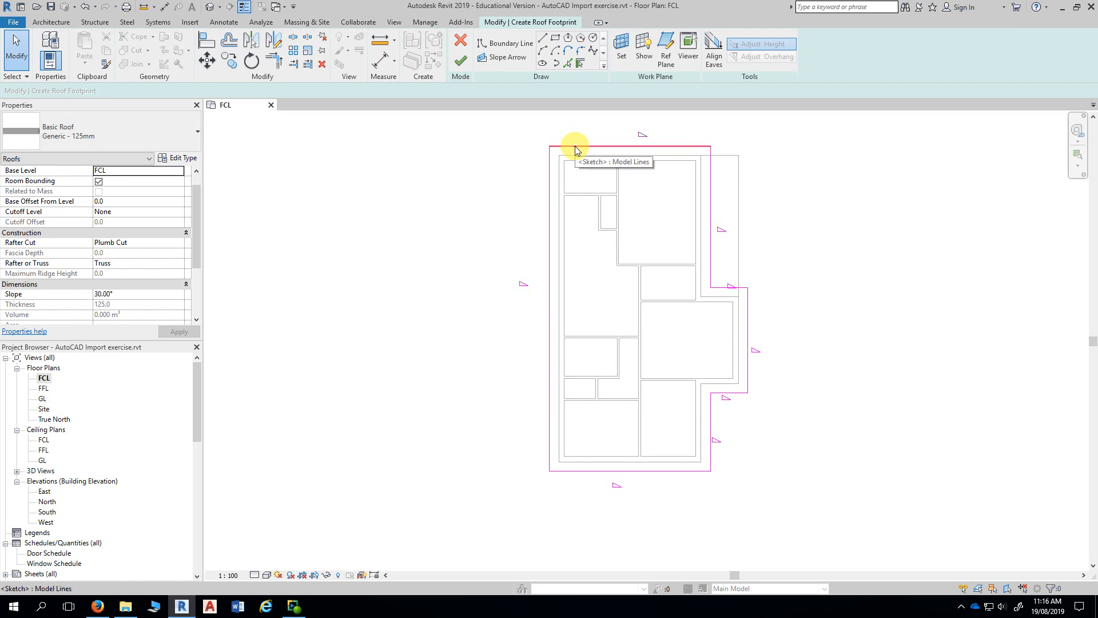
key("Tab")
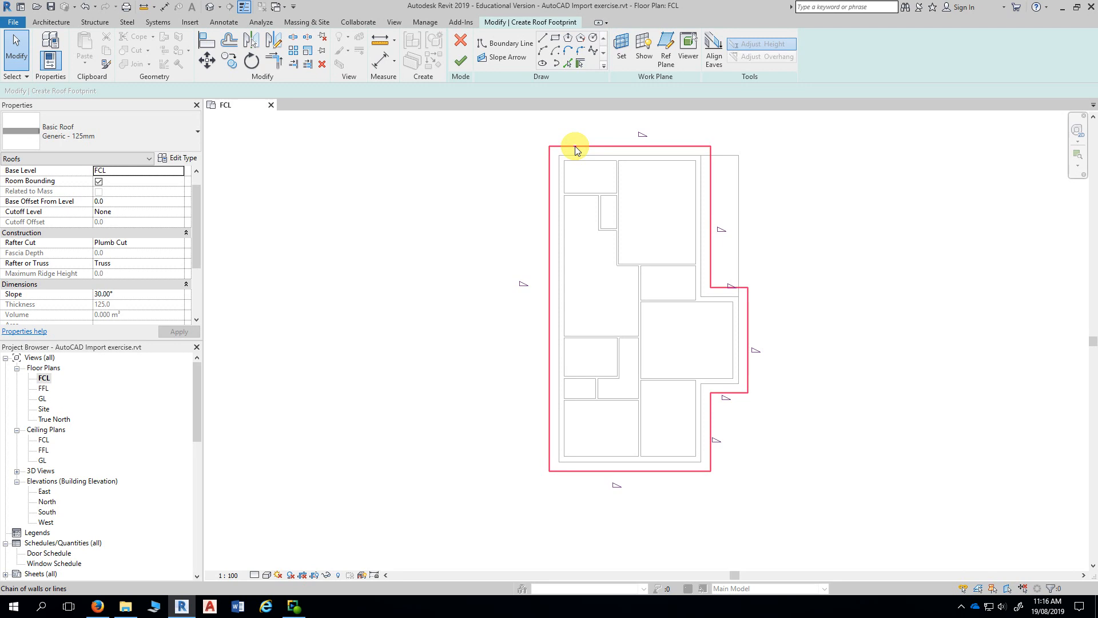
left_click(575, 146)
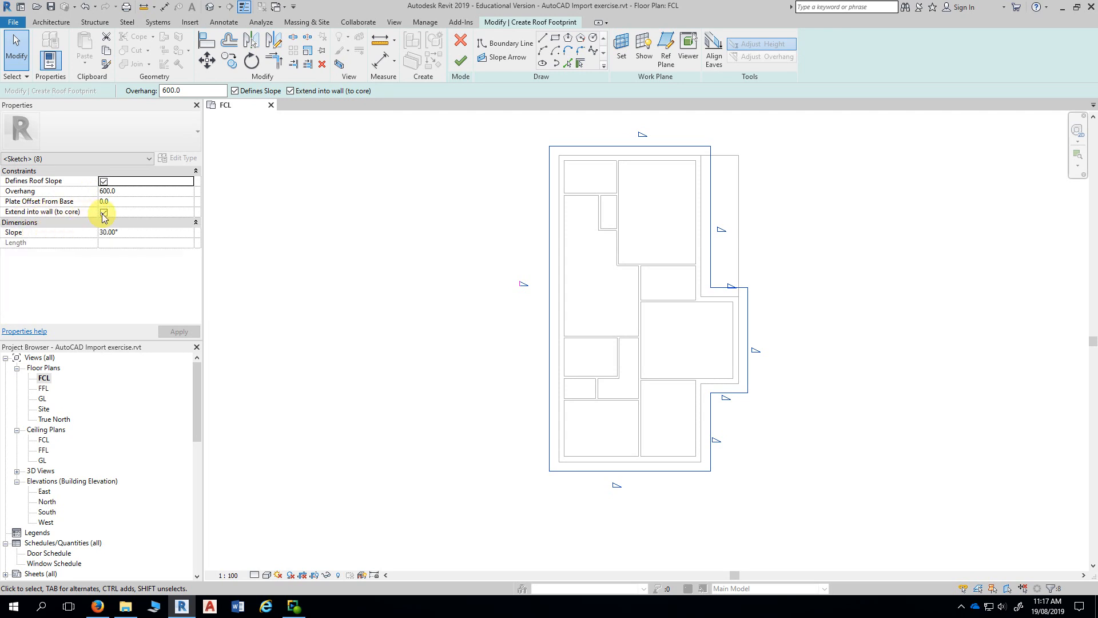
left_click(123, 234)
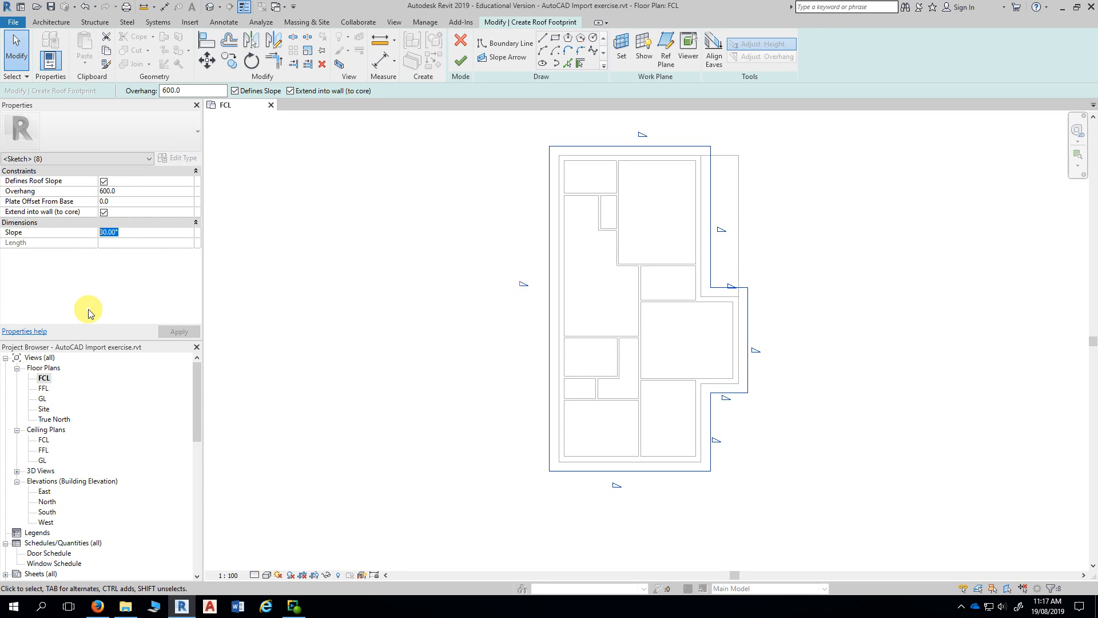
type("22.5")
key("Tab")
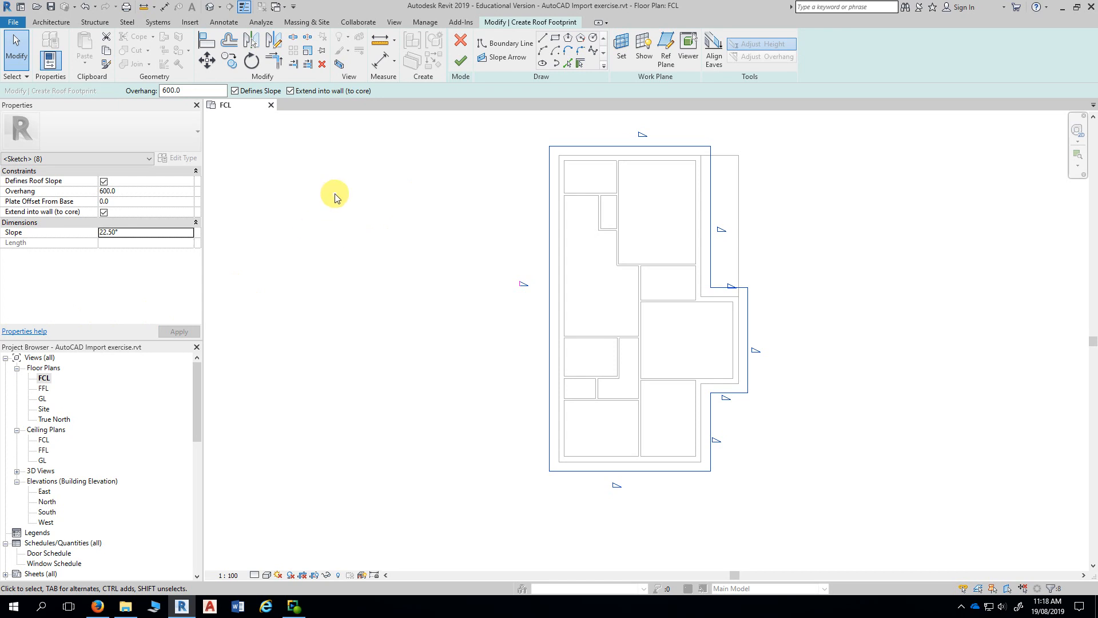
left_click(399, 171)
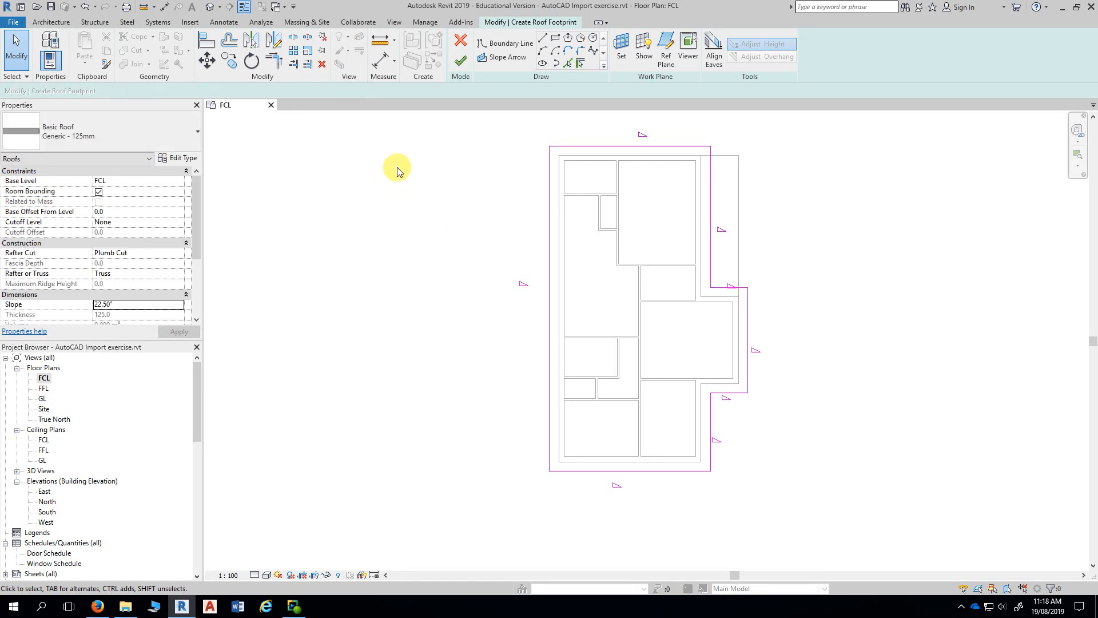
Step: Set the slope of only the boundary line at the plan's north end to 30°
left_click(582, 146)
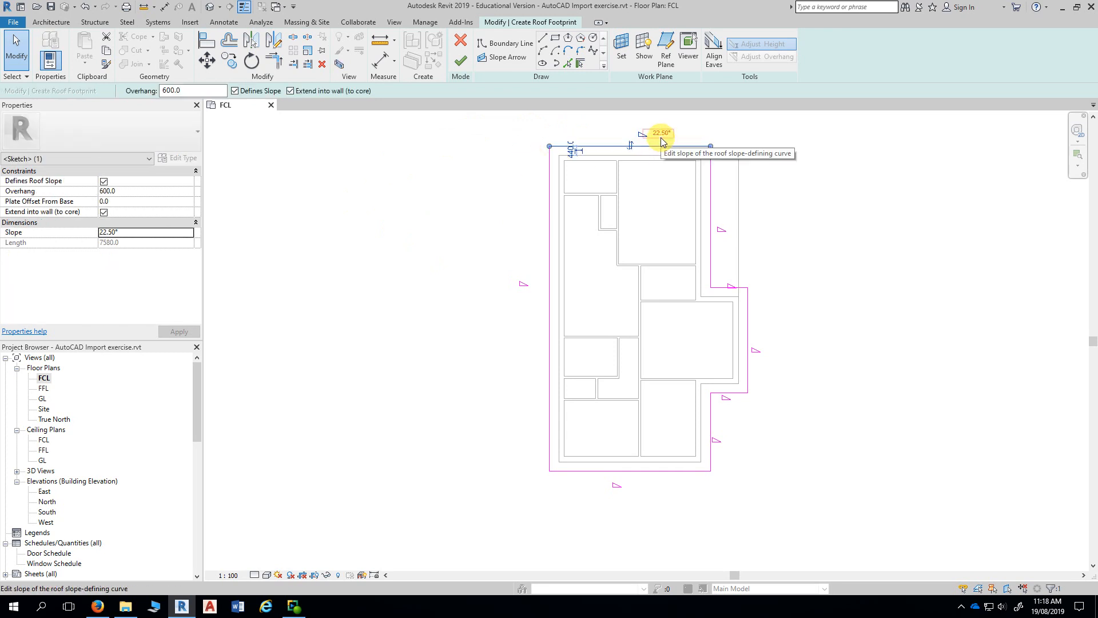
scroll(660, 137, "up", 2)
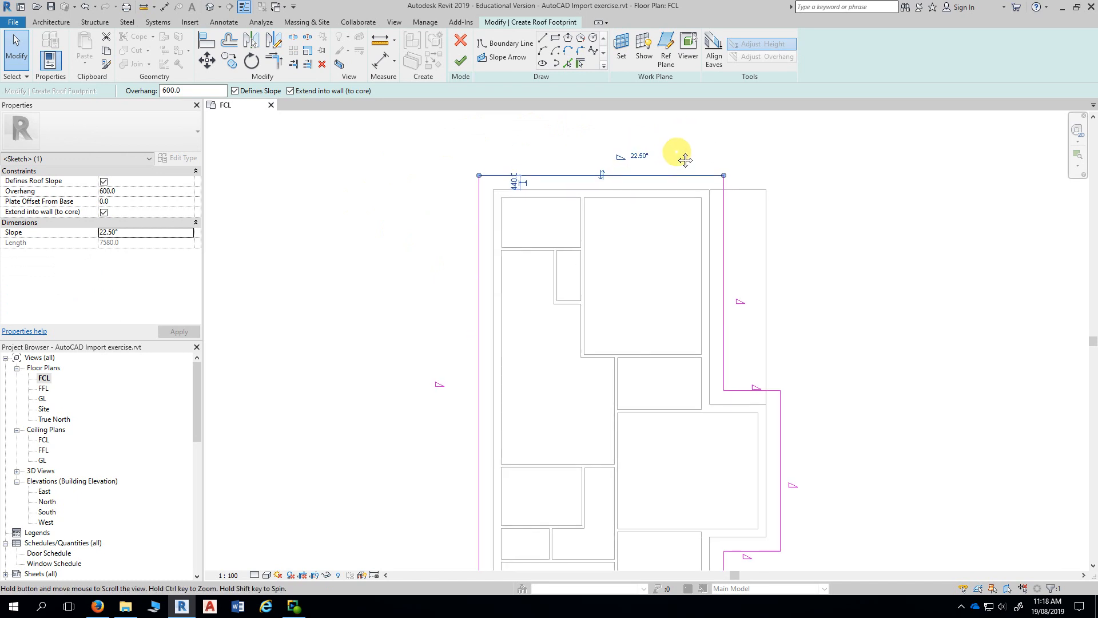
left_click(639, 157)
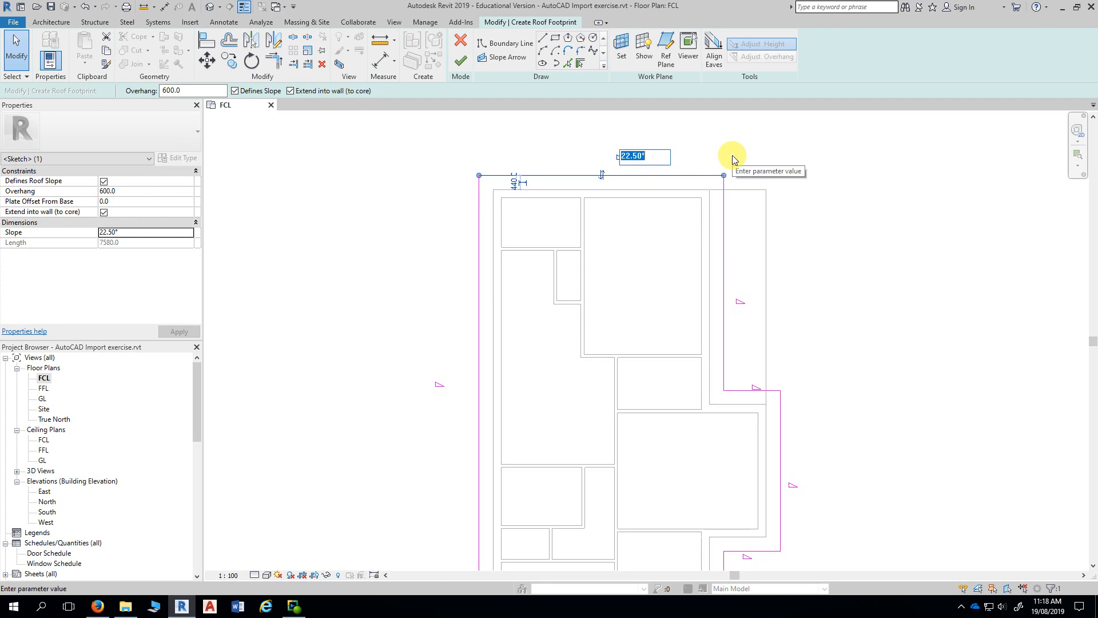
type("30")
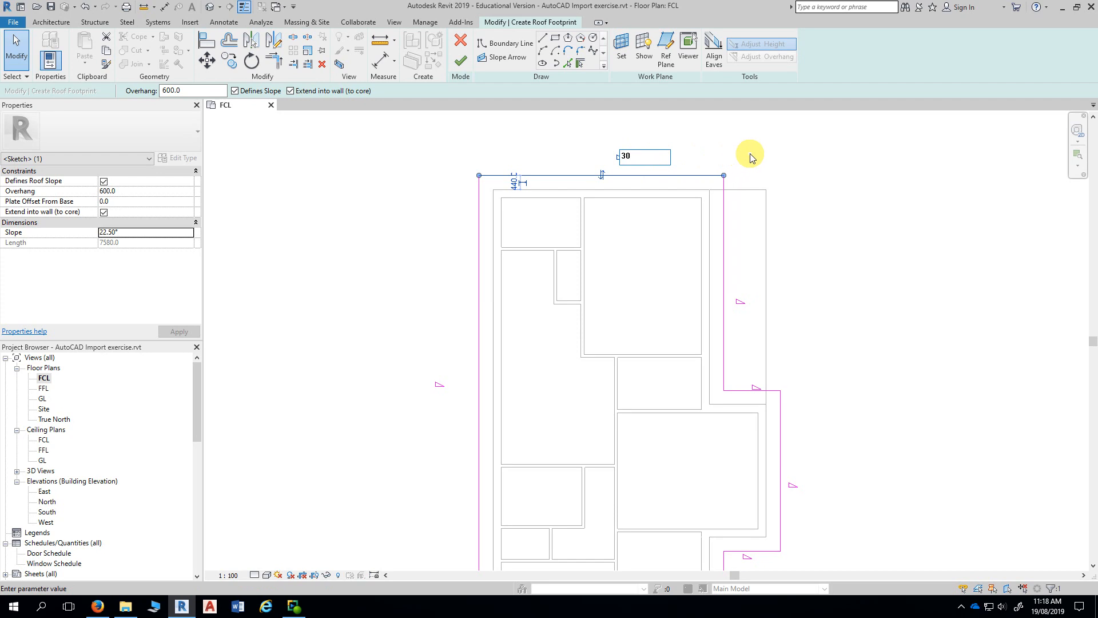
key("Return")
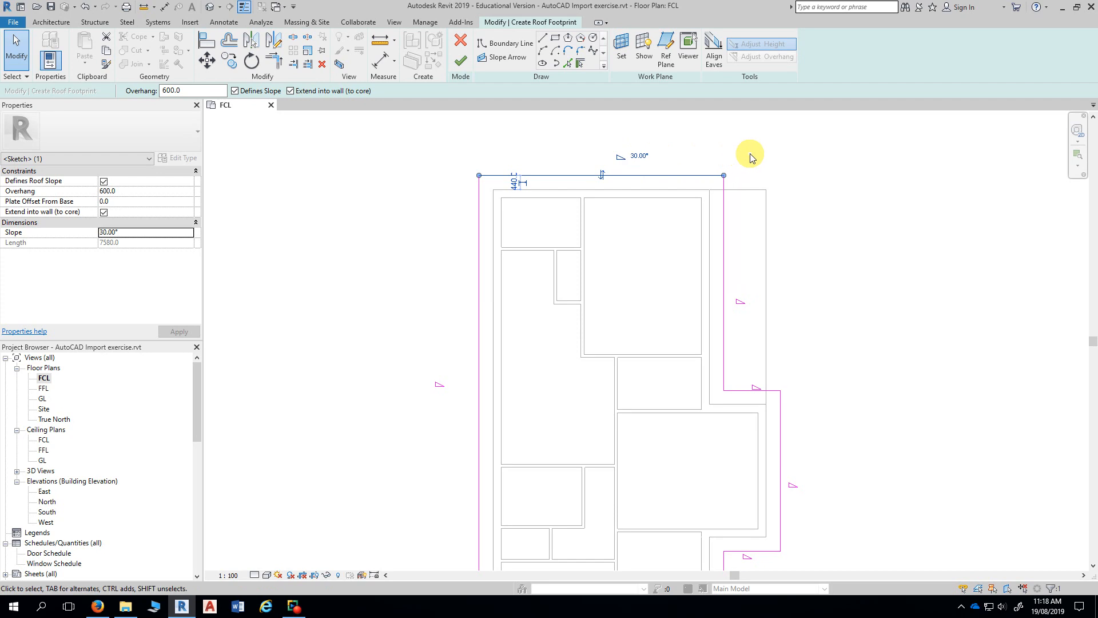
Step: Return the north boundary line's slope to 22.5° and deselect it
left_click(641, 161)
type("22")
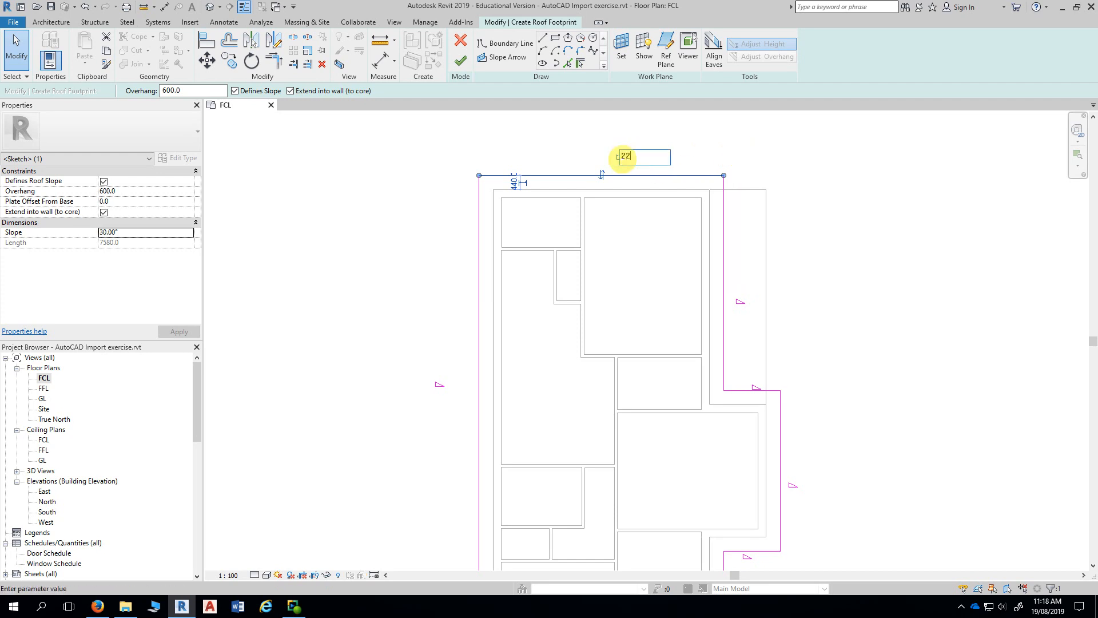
type(".5")
key("Return")
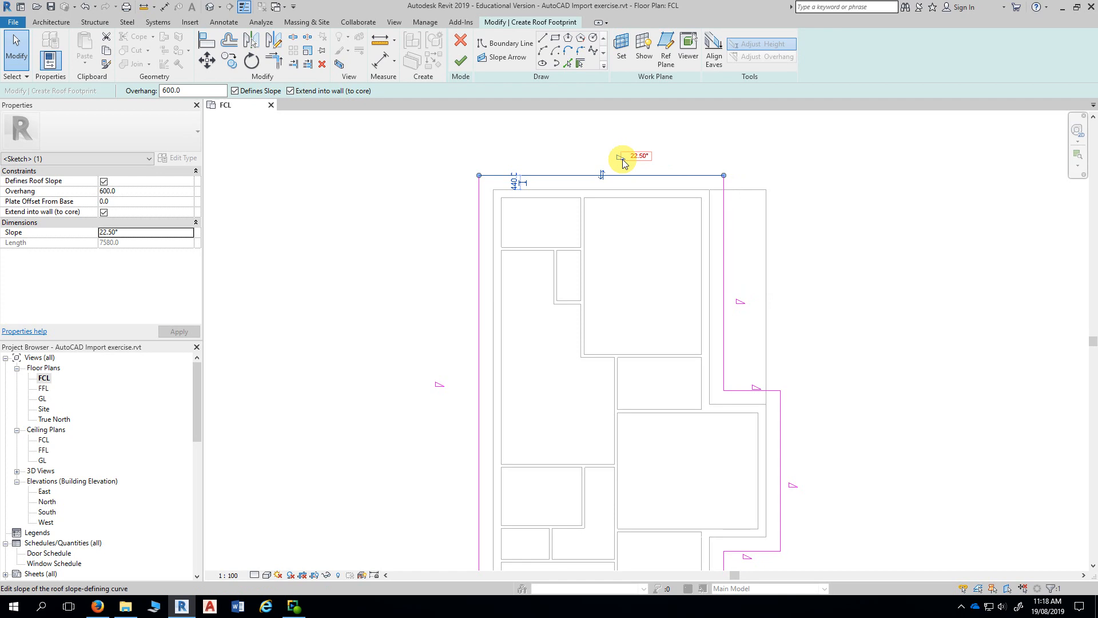
left_click(836, 155)
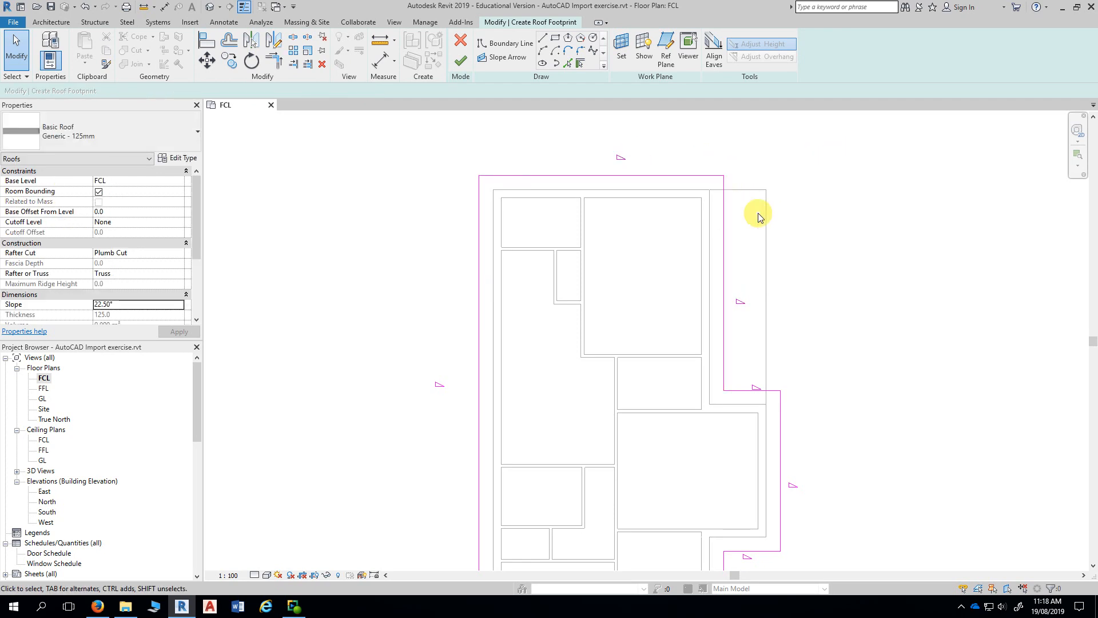
Step: Finish the roof footprint sketch to generate the hip roof
middle_click_drag(830, 207, 825, 199)
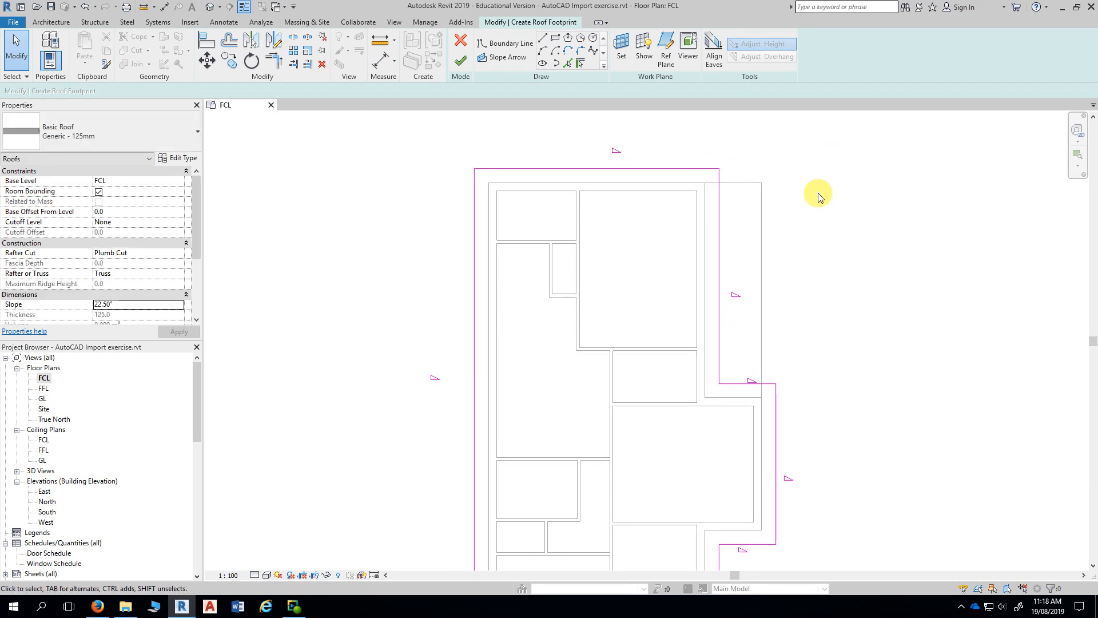
scroll(819, 191, "down", 3)
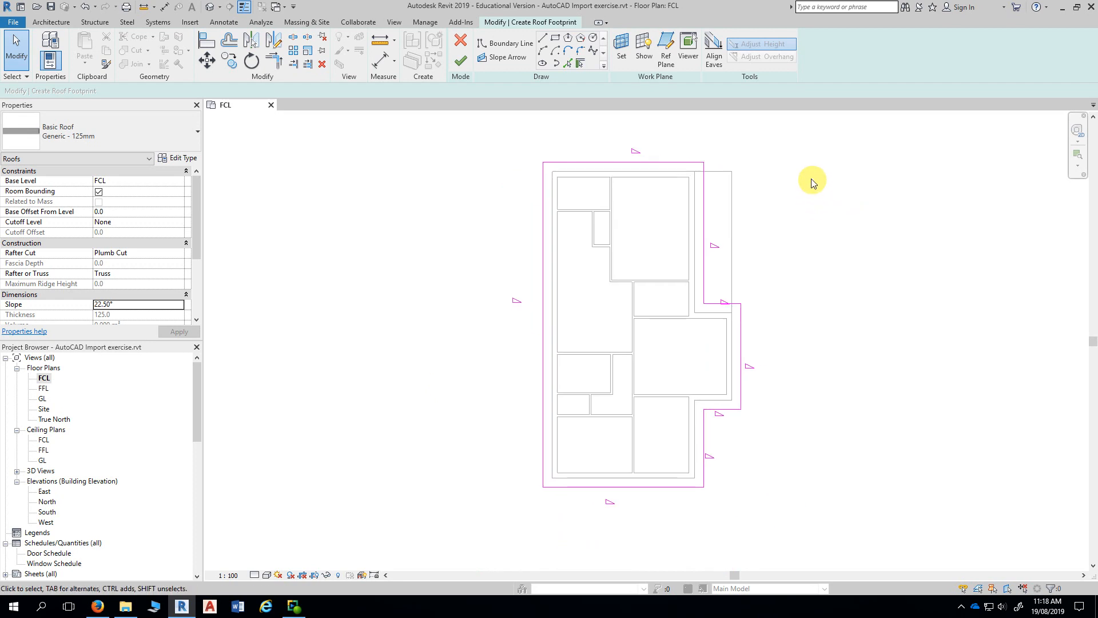
left_click(461, 67)
left_click(436, 183)
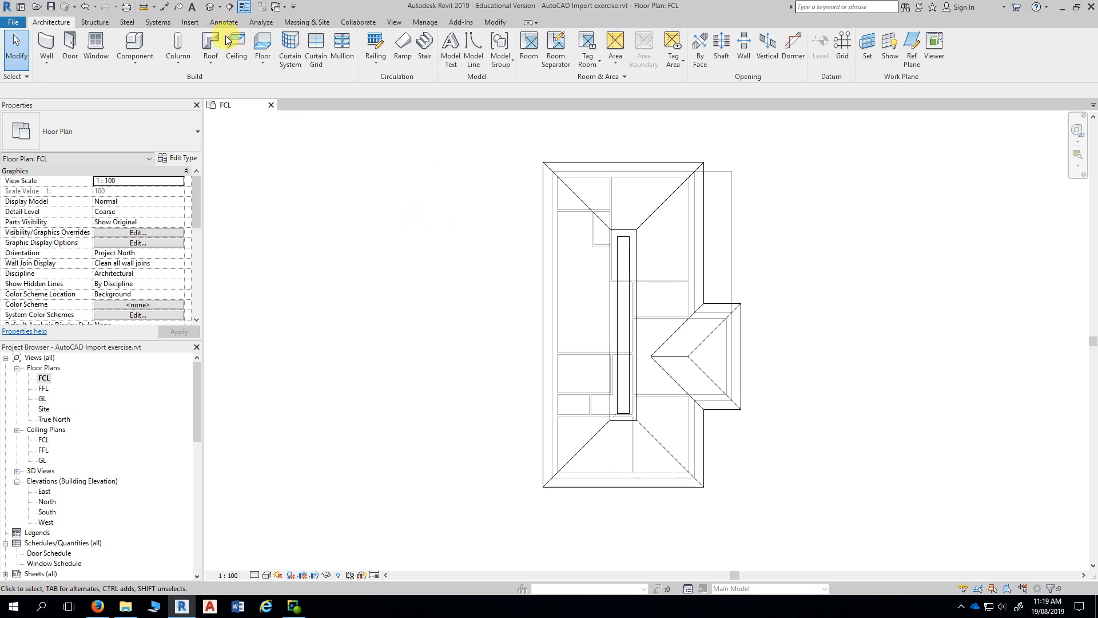
Step: Examine the new roof in the default 3D view and in the East, North, South and West elevations
left_click(210, 7)
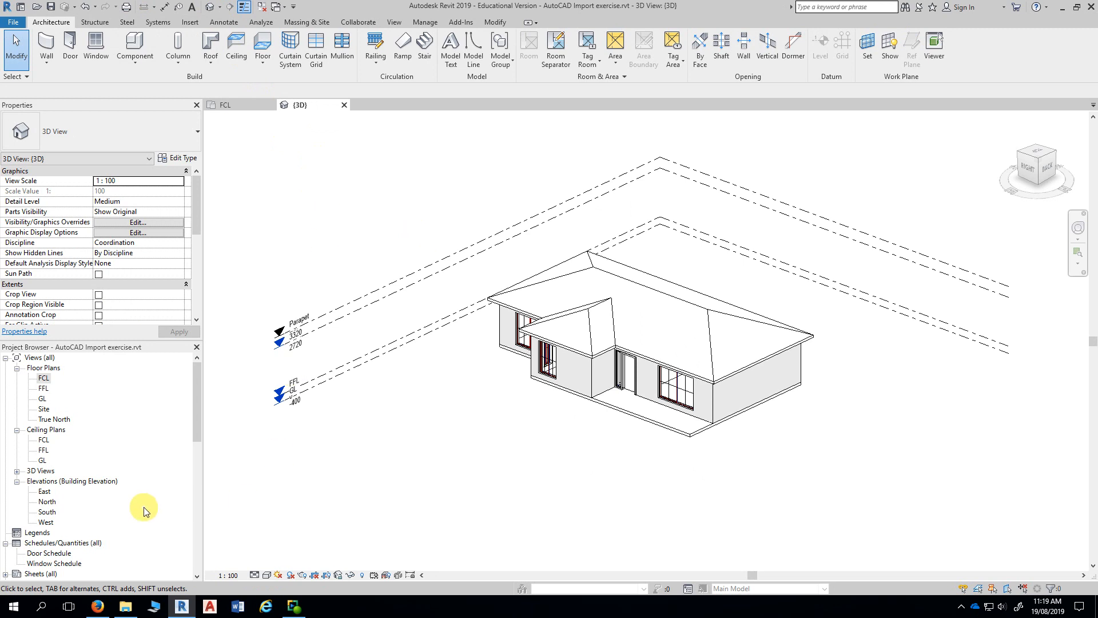
double_click(43, 493)
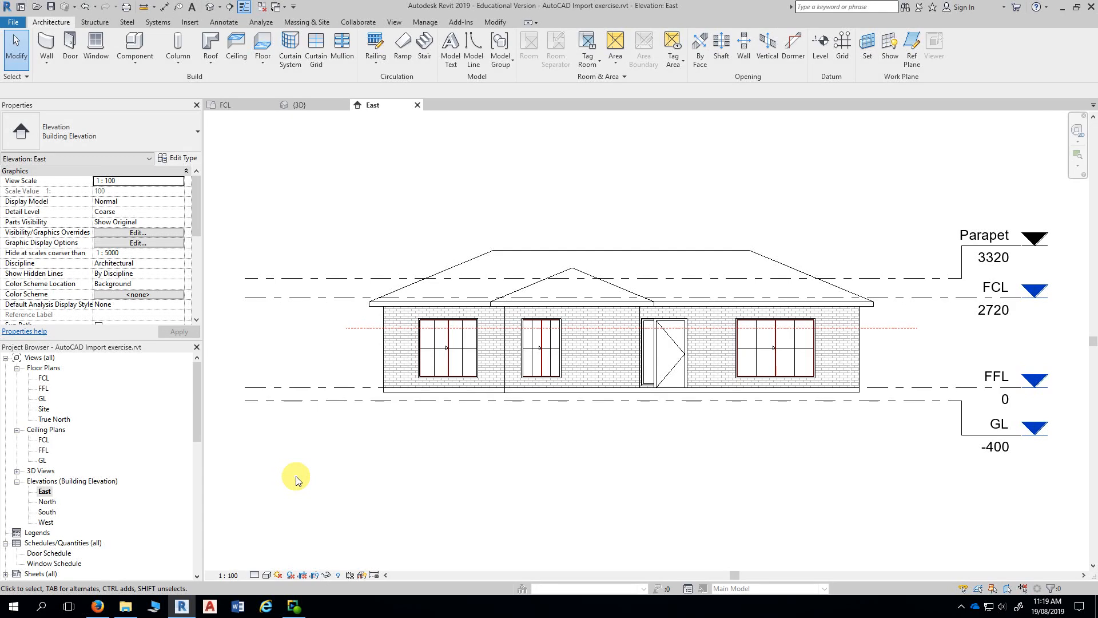
double_click(47, 502)
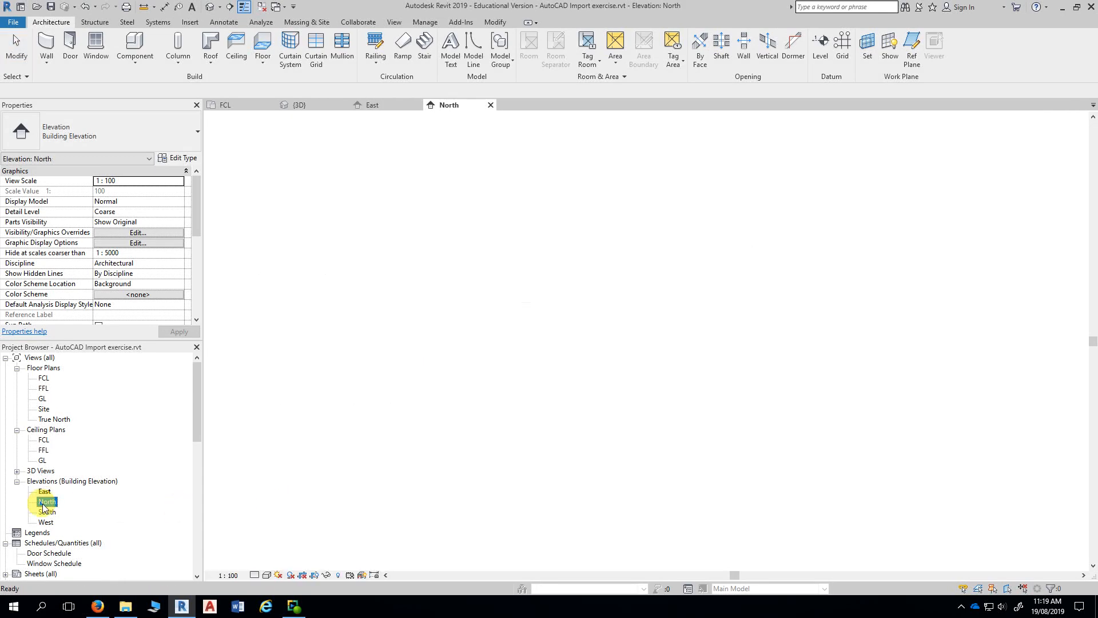
double_click(47, 512)
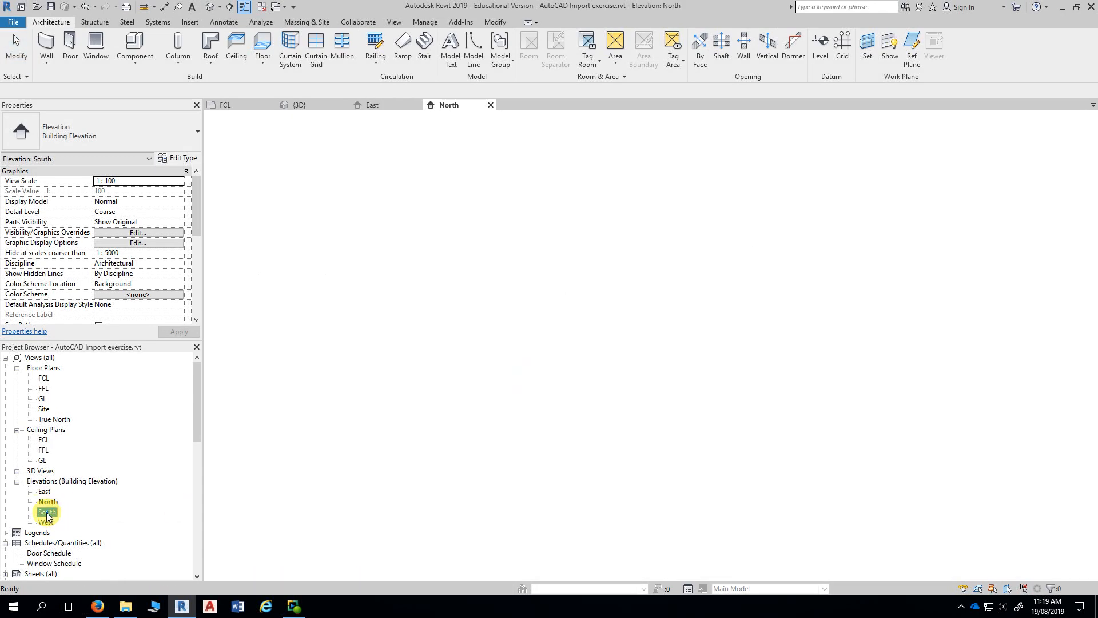
double_click(45, 522)
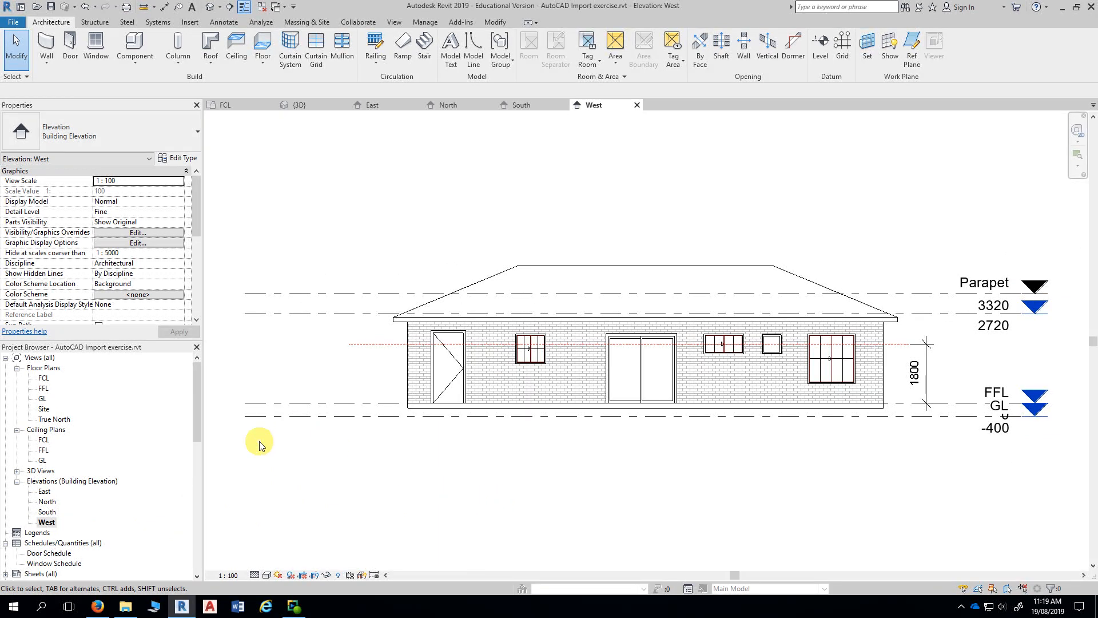
Step: Return to the FCL floor plan and examine how the roof is displayed around its ridge
double_click(44, 378)
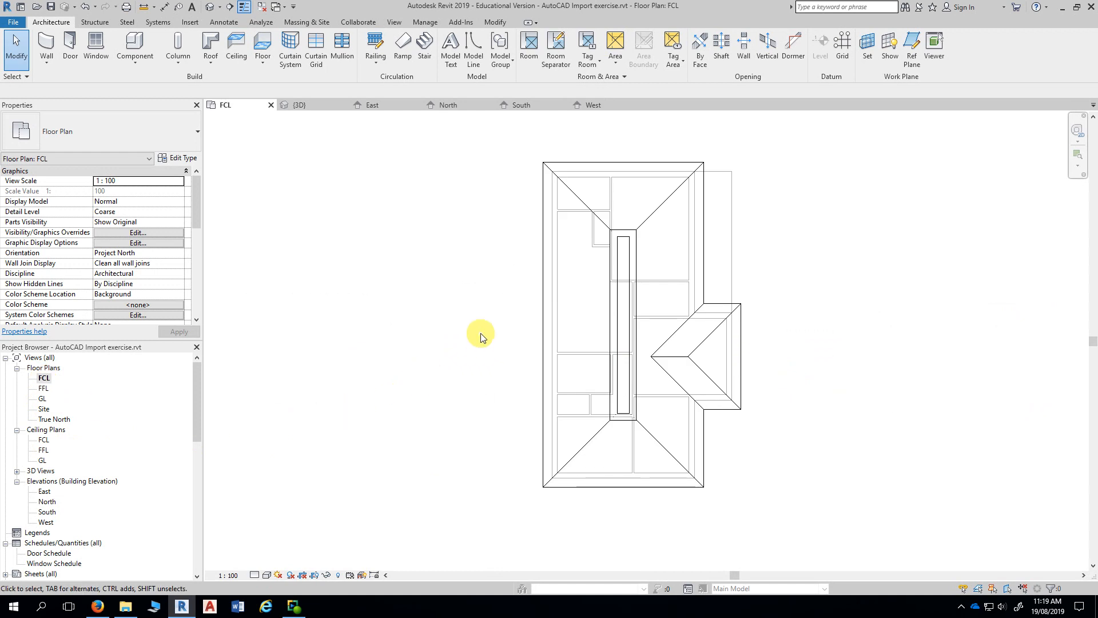
scroll(484, 330, "up", 1)
middle_click_drag(497, 328, 448, 328)
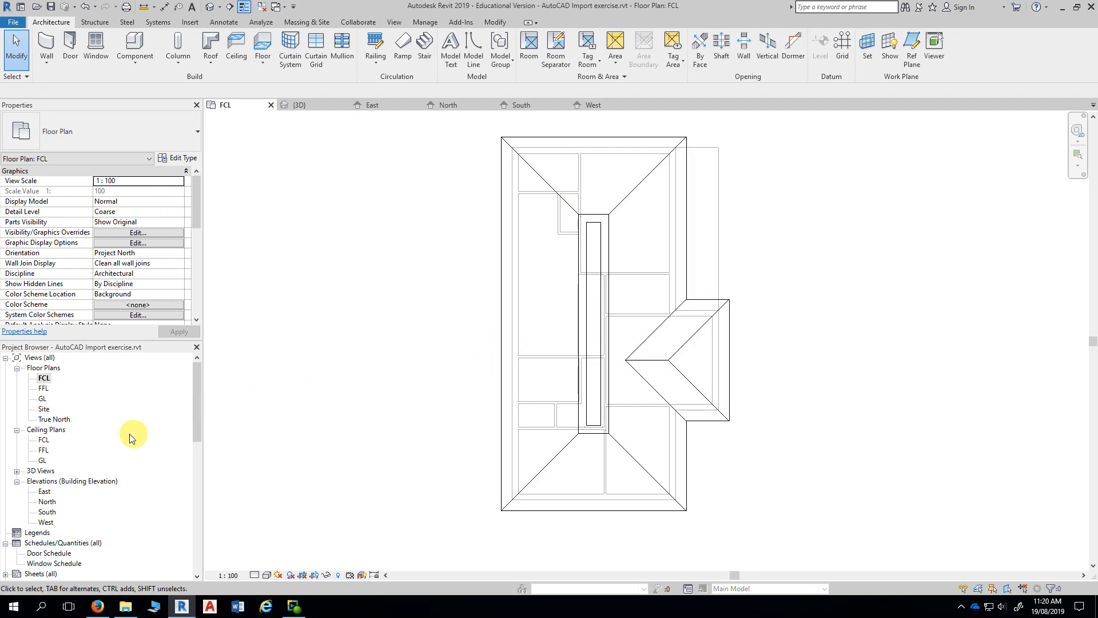
Step: Draw a horizontal reference plane across the roof in the West elevation, between the Parapet level and the ridge
double_click(46, 522)
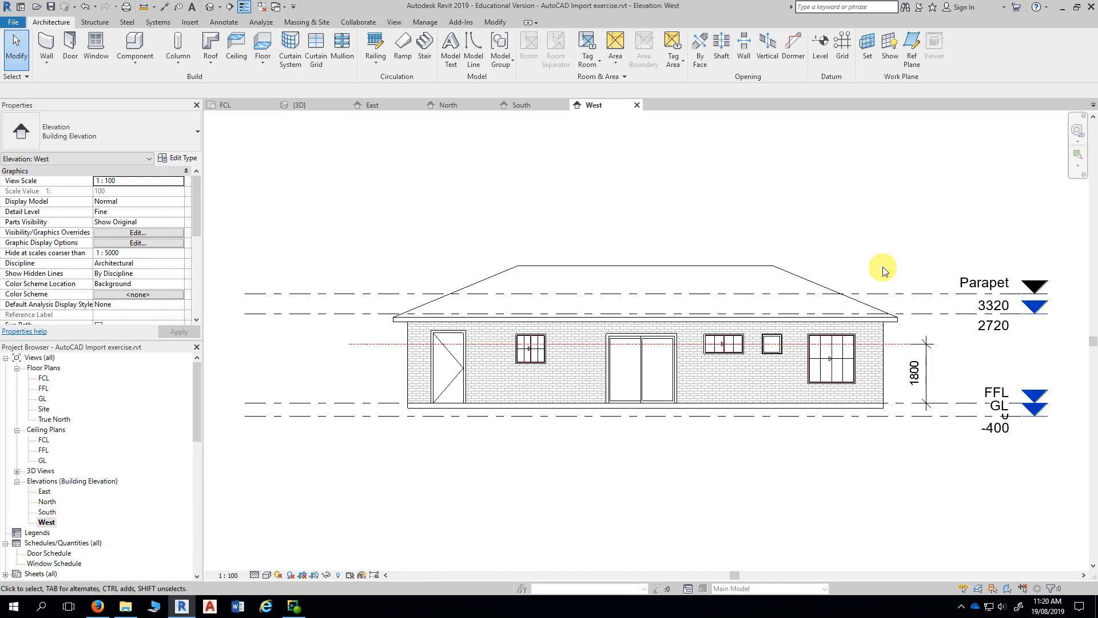
scroll(881, 266, "up", 2)
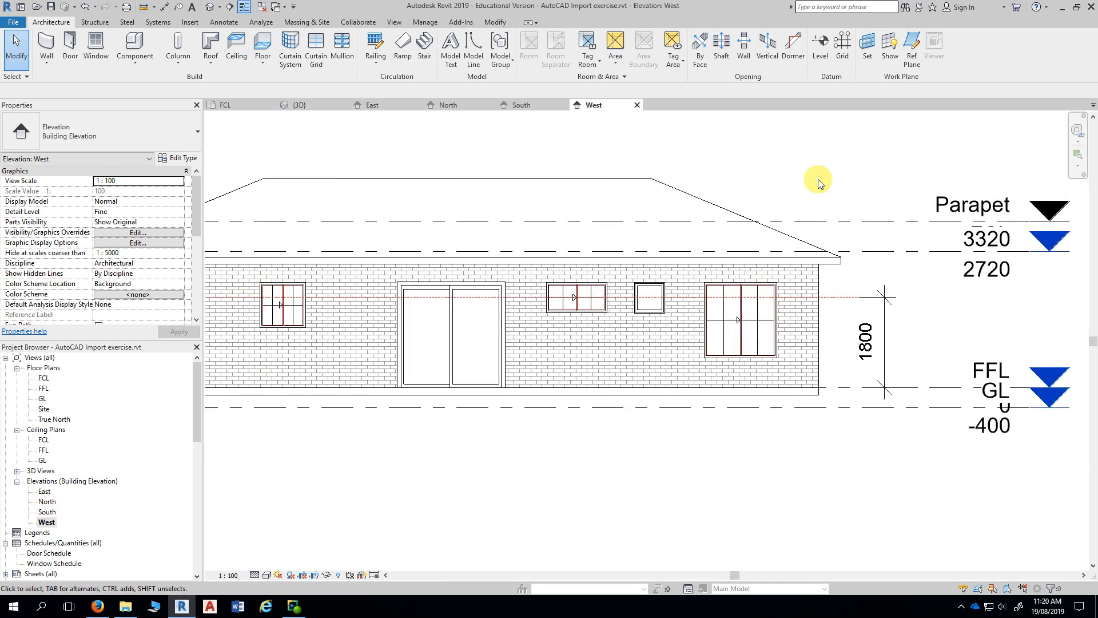
scroll(900, 169, "down", 2)
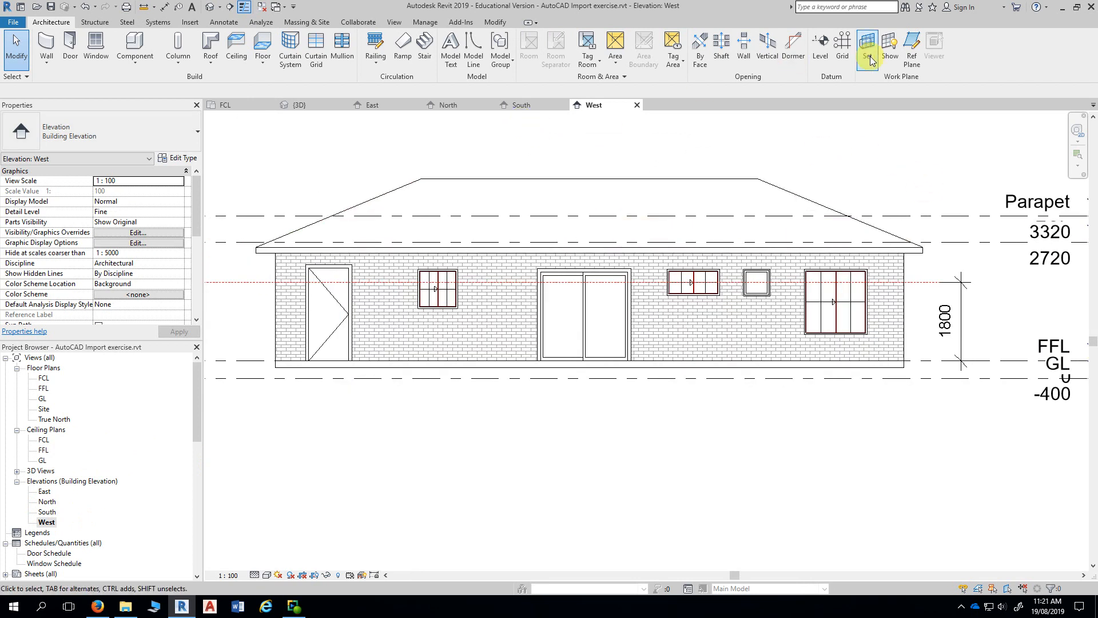
left_click(913, 52)
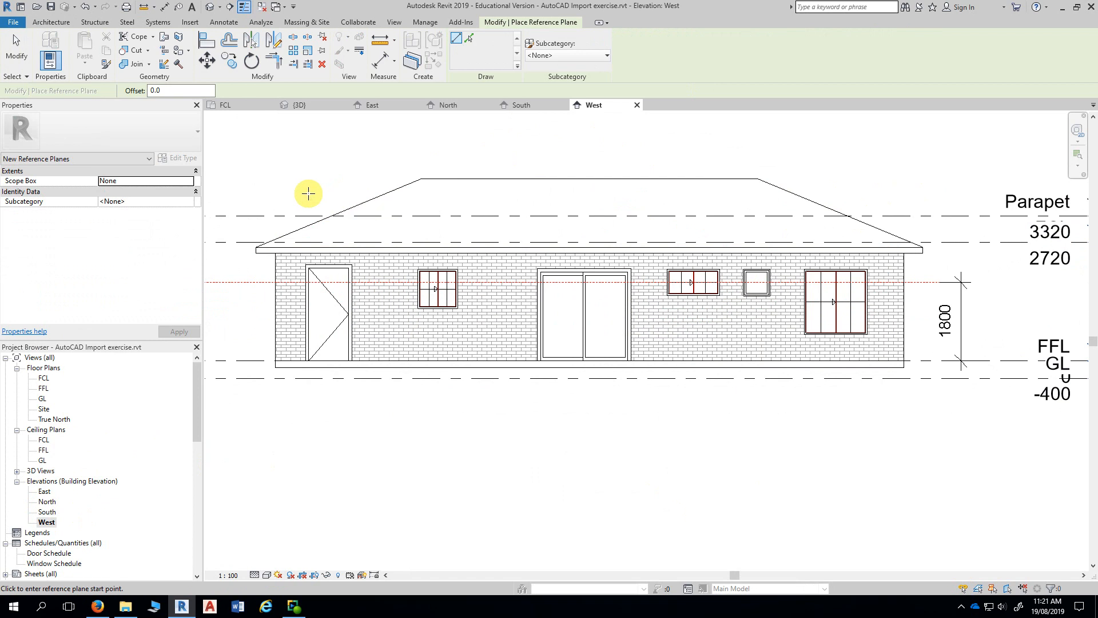
left_click(280, 197)
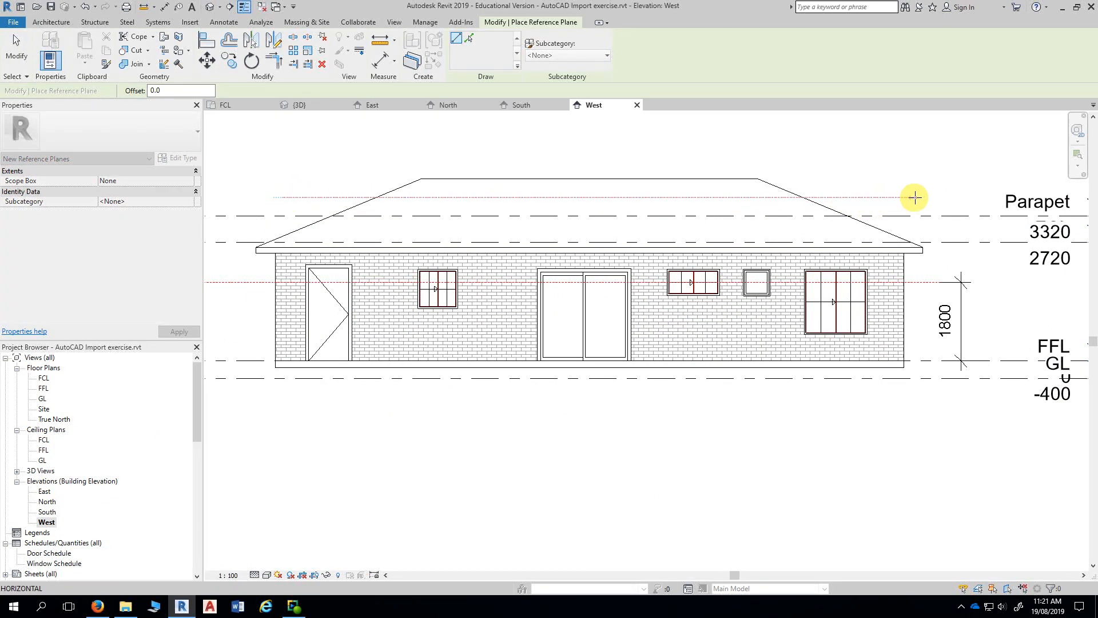
left_click(936, 196)
key("Escape")
key("Escape")
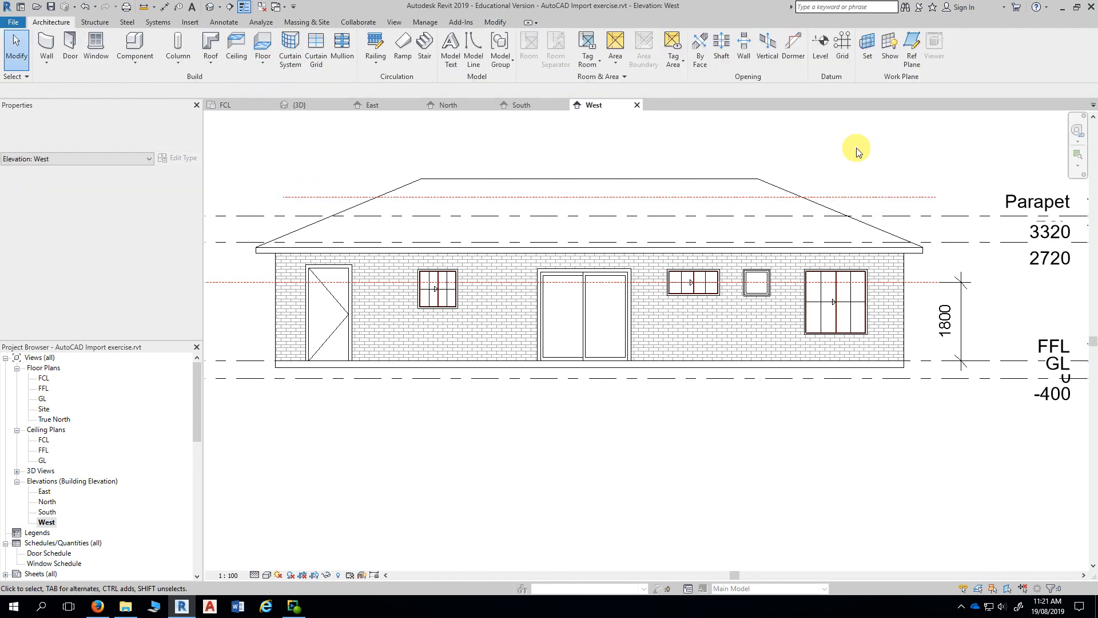
Step: Add an aligned dimension between the 2720 level and the new reference plane, beside the West elevation of the house
middle_click_drag(805, 152, 731, 152)
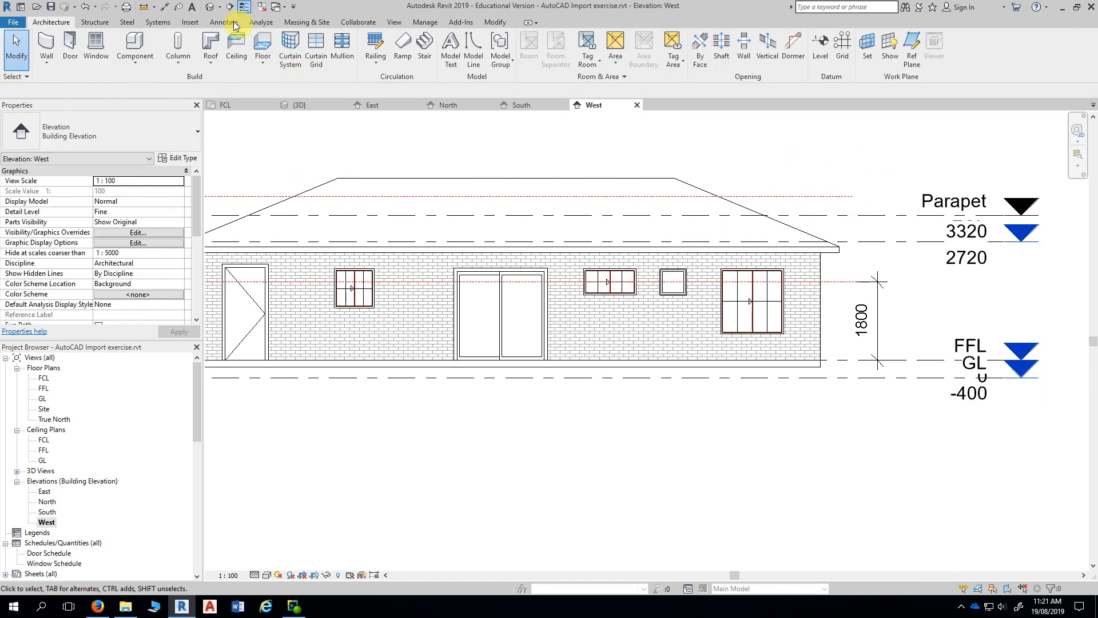
left_click(164, 6)
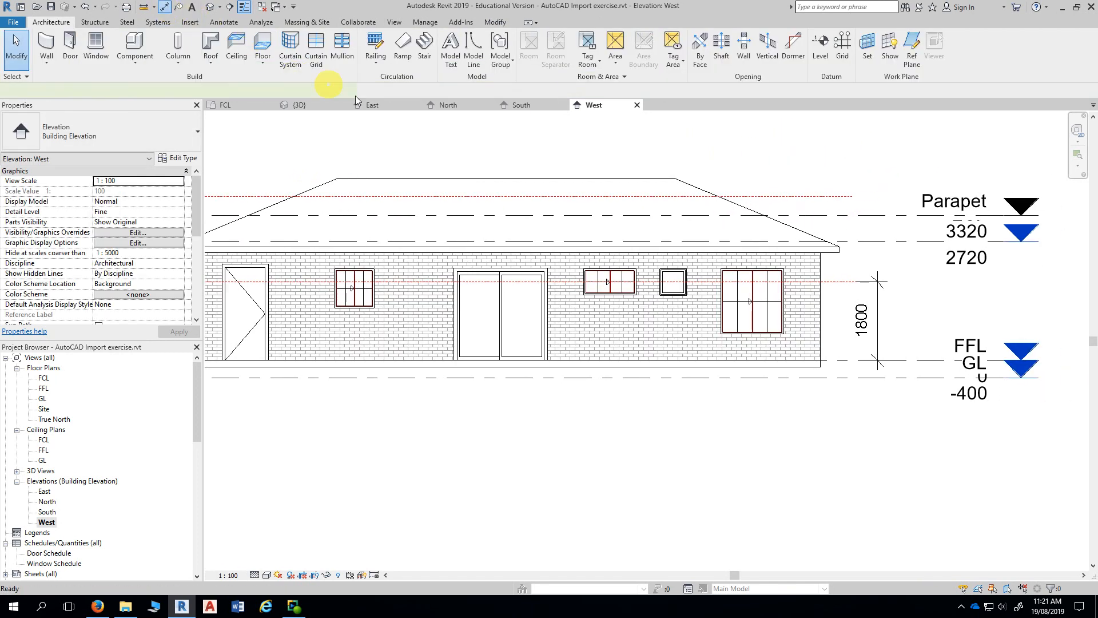
left_click(873, 241)
left_click(849, 197)
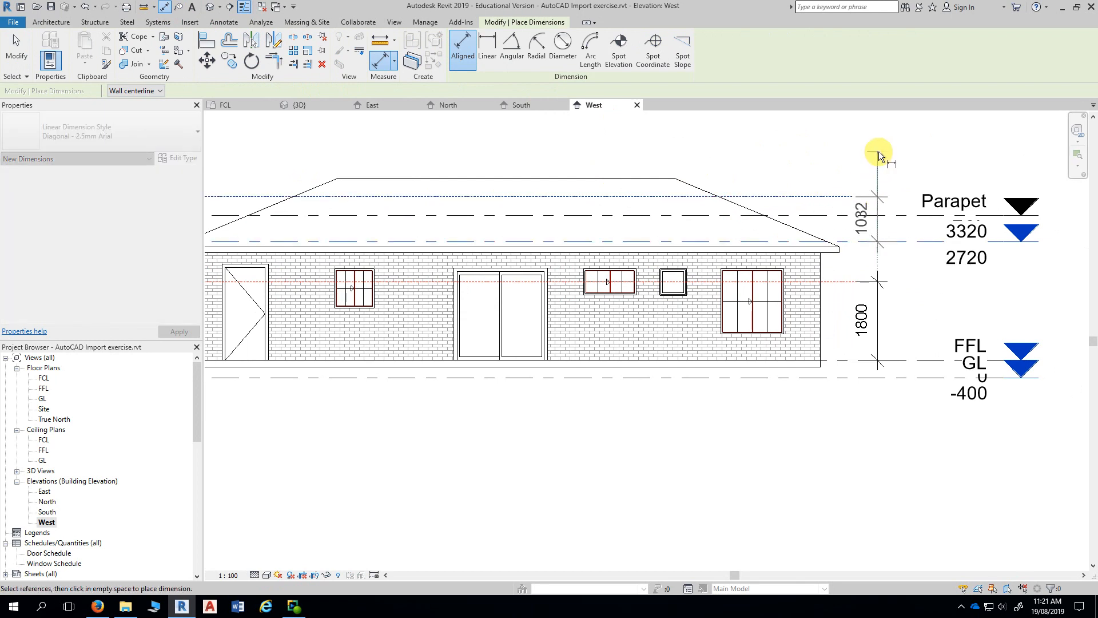
left_click(878, 150)
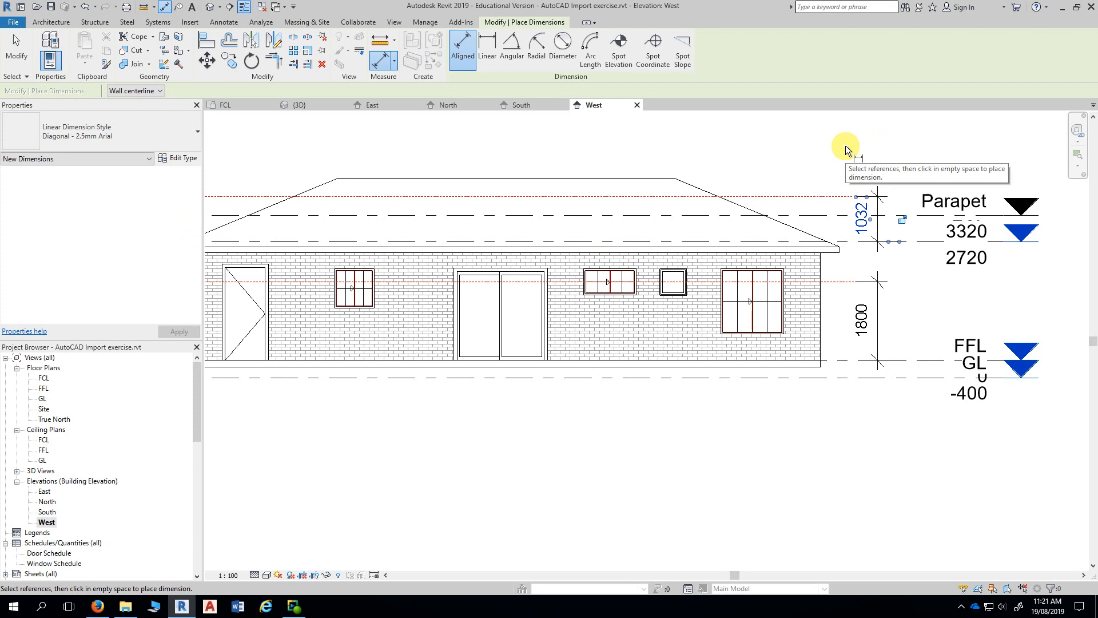
key("Escape")
key("Escape")
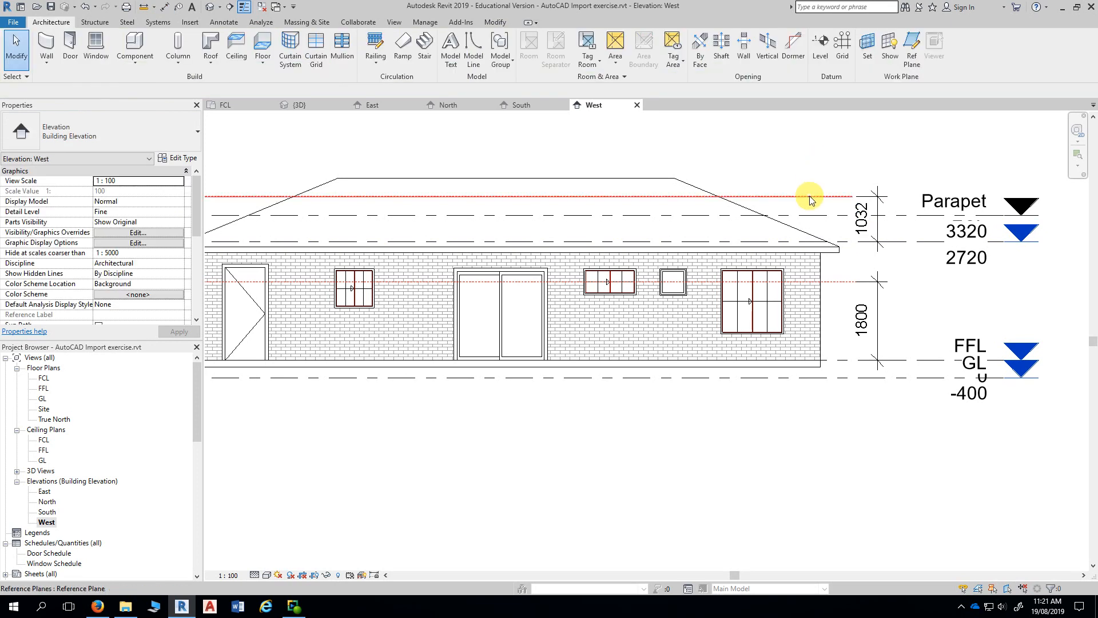
Step: Set the roof reference plane's height above the 2720 level to 1200
left_click(809, 196)
left_click(864, 220)
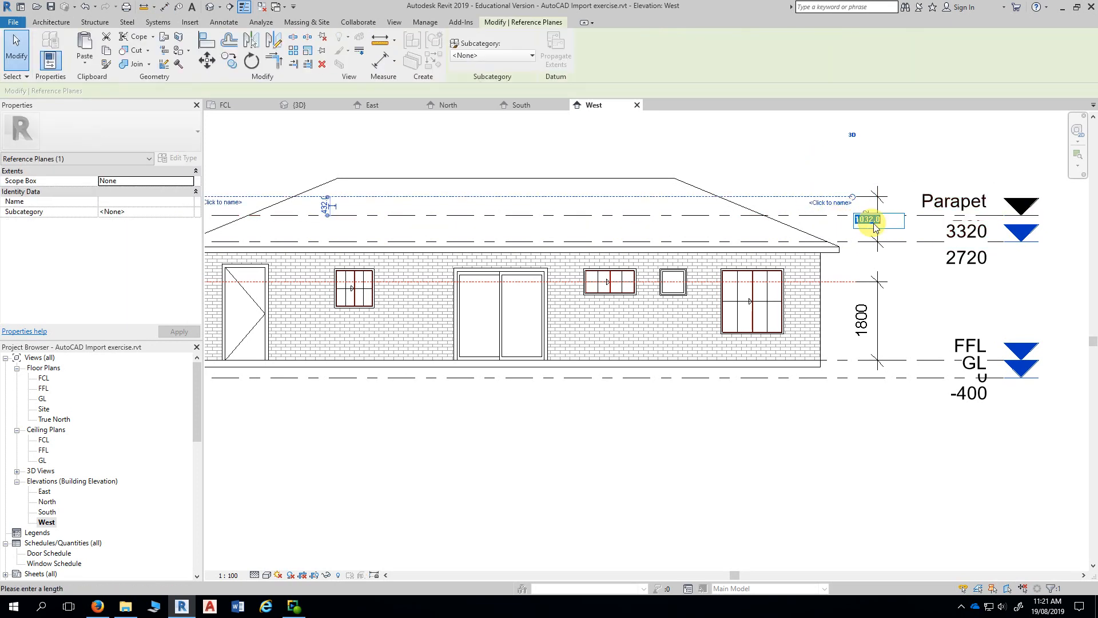
type("12")
key("Return")
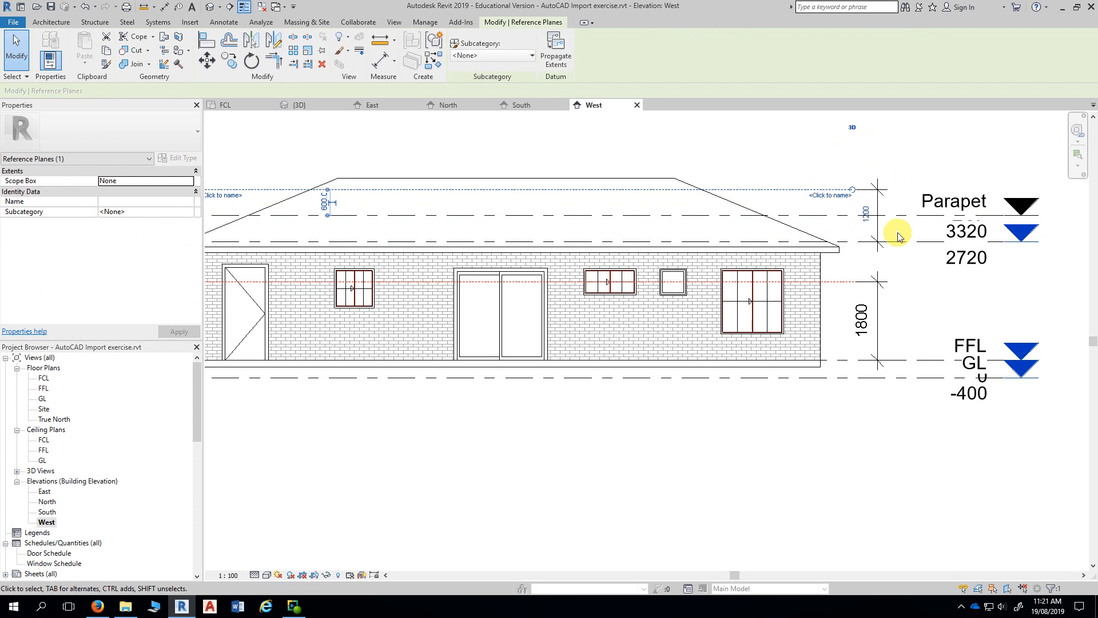
key("Escape")
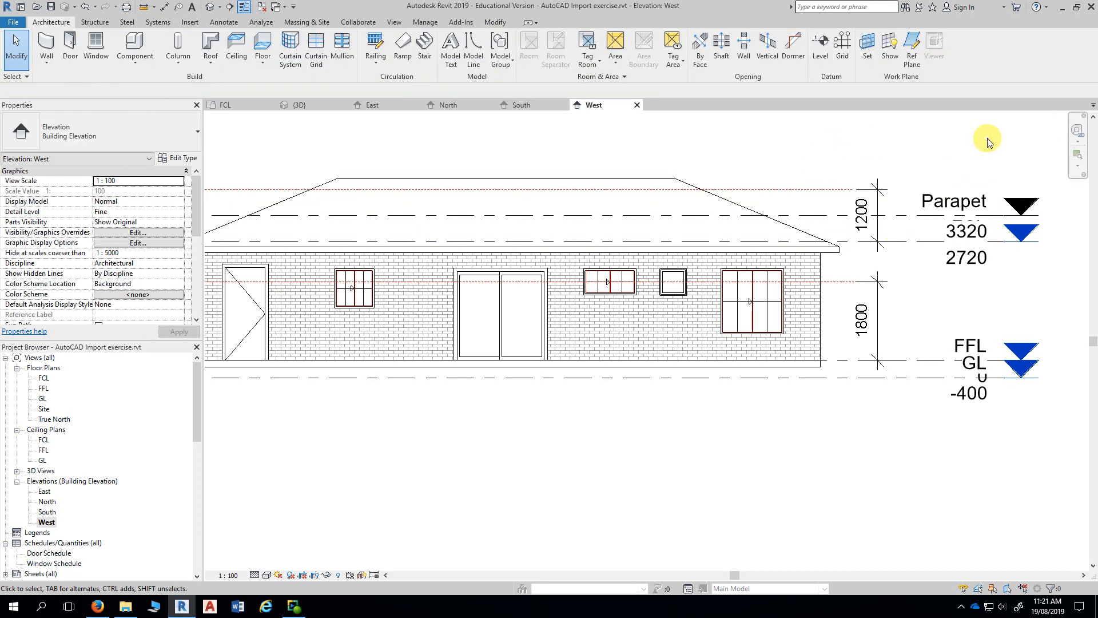
Step: Raise the roof reference plane just above the ridge, 1600 above the 2720 level
left_click(1076, 130)
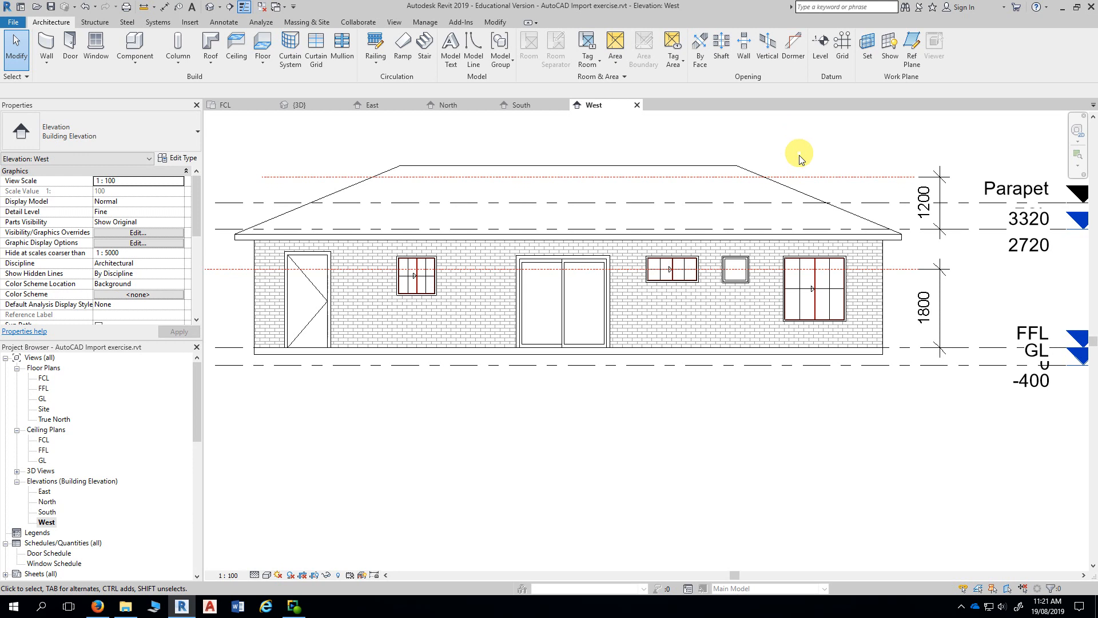
left_click(815, 177)
left_click_drag(817, 177, 817, 161)
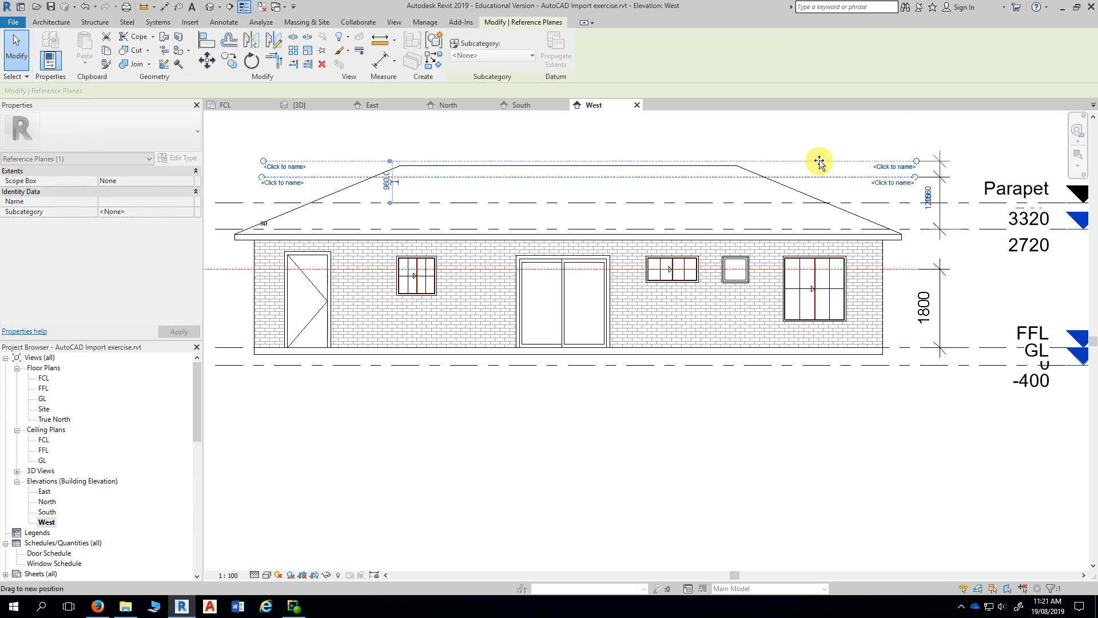
left_click(828, 139)
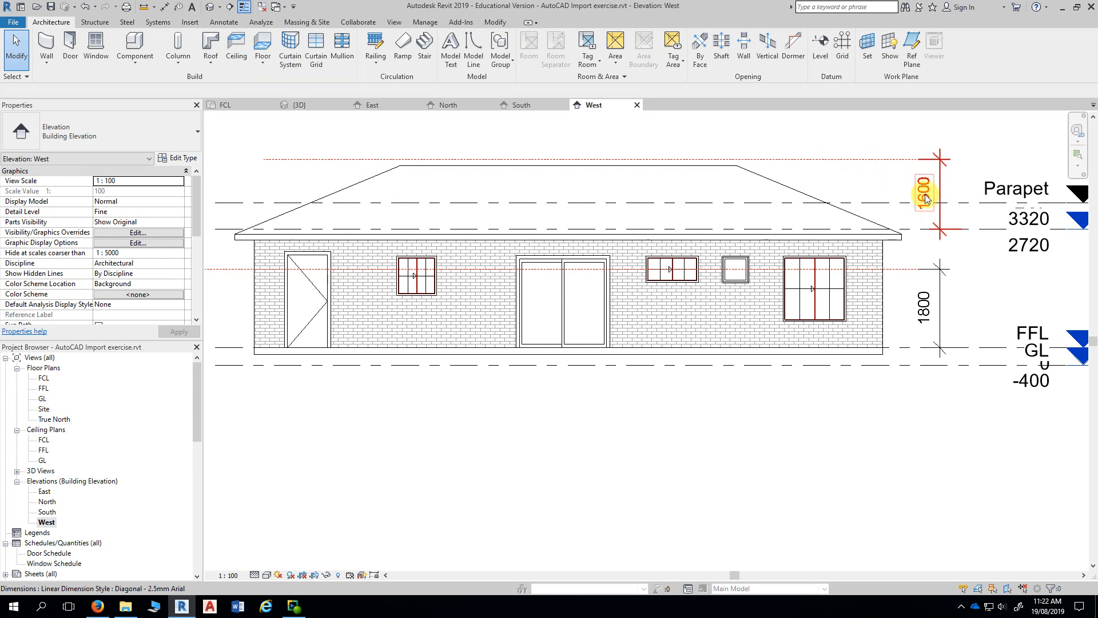
left_click(870, 177)
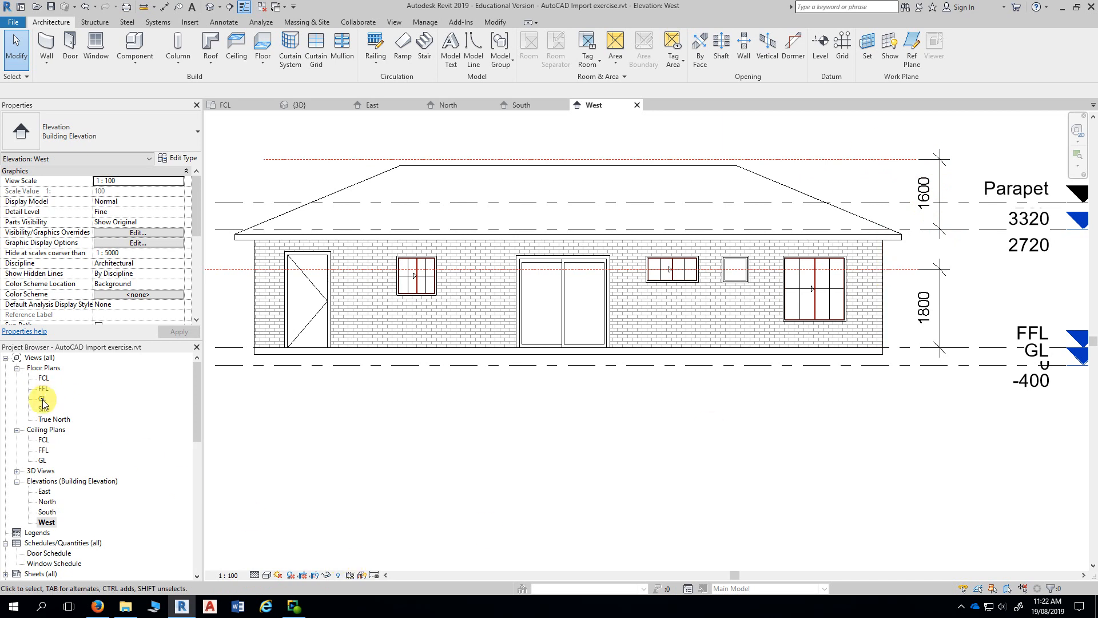
Step: Return to the FCL floor plan and close all inactive views
double_click(42, 379)
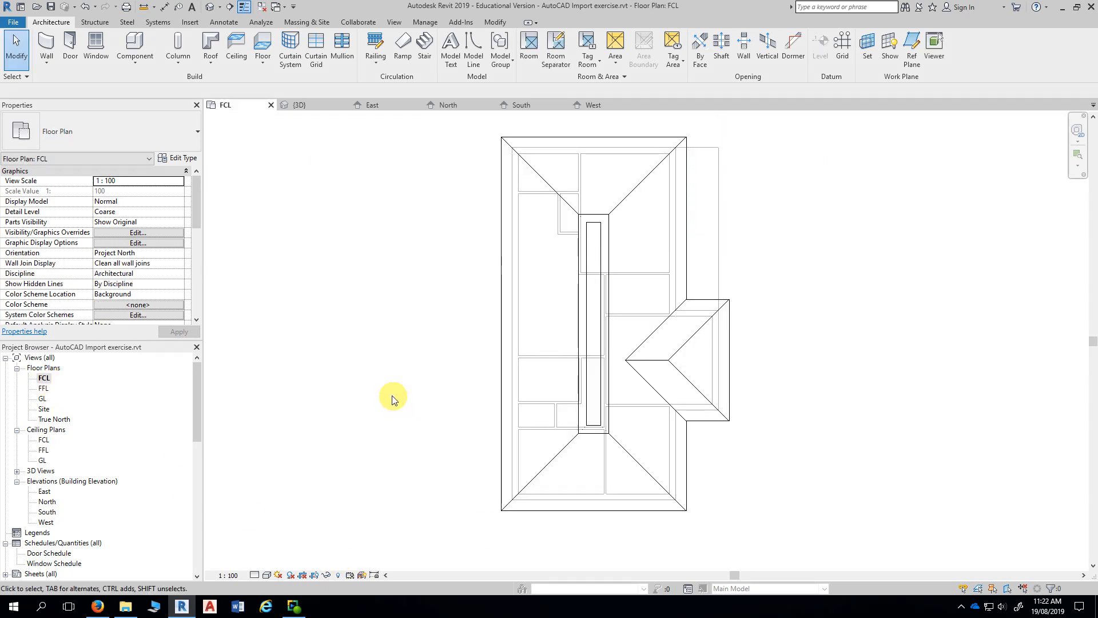
mouse_move(393, 397)
middle_mouse_down()
mouse_move(417, 338)
mouse_move(482, 289)
middle_mouse_up()
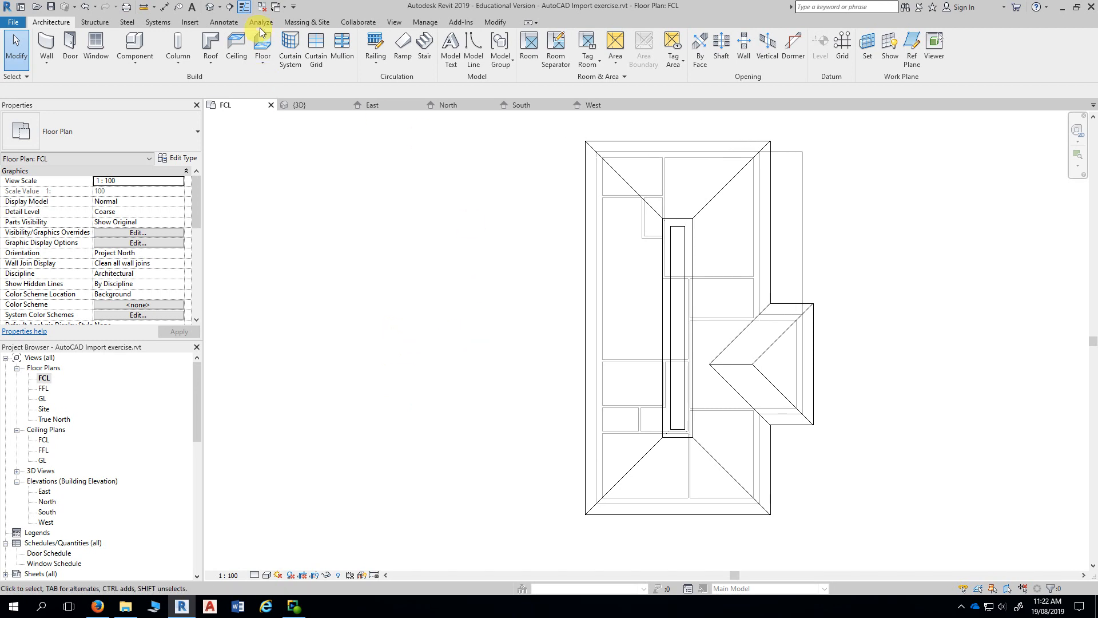
left_click(262, 7)
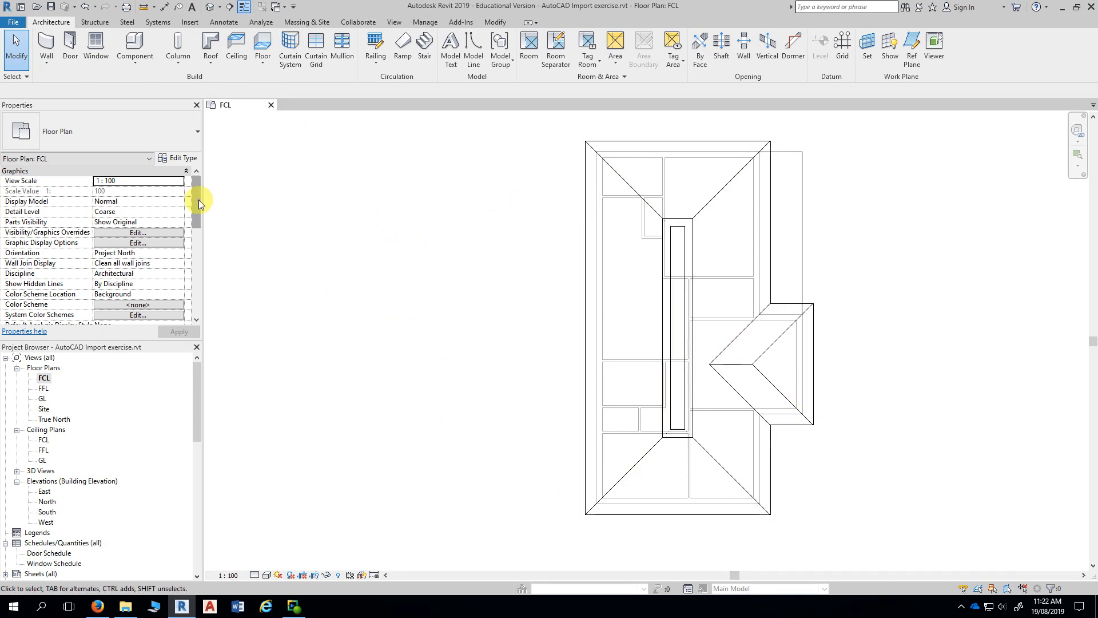
Step: Set the cut plane offset in the FCL floor plan's view range to 1600
left_click_drag(198, 201, 194, 253)
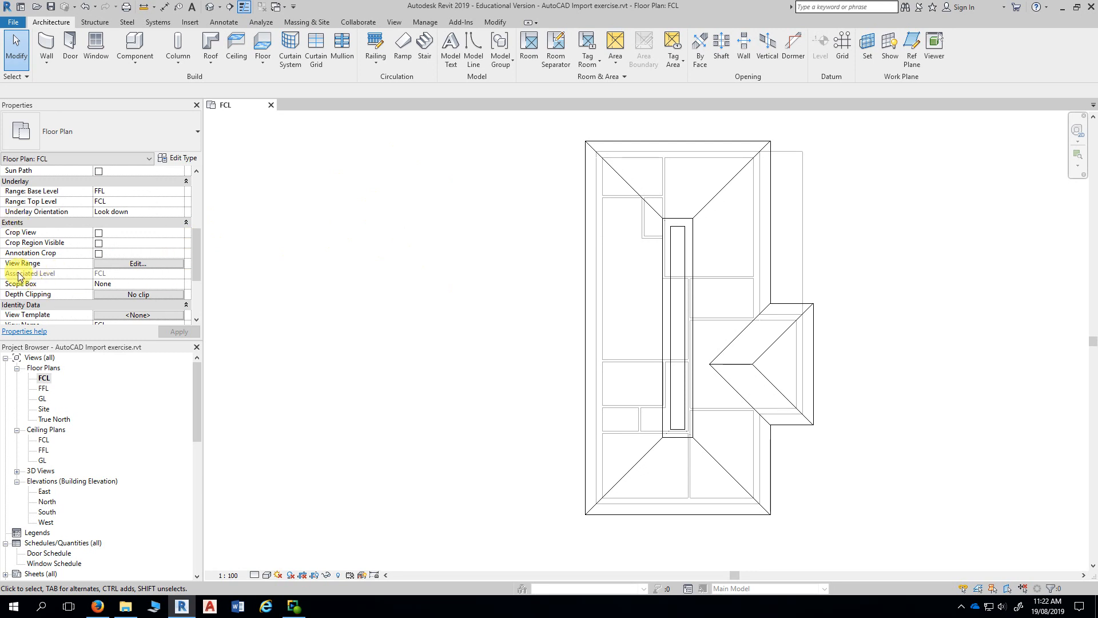
left_click(137, 264)
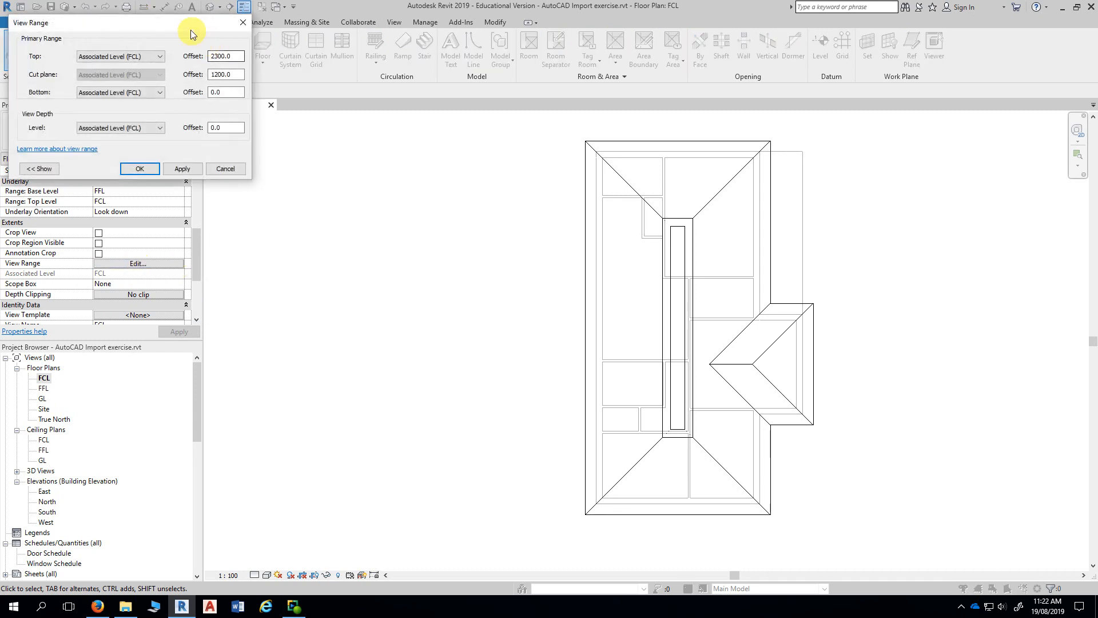
left_click_drag(190, 35, 332, 59)
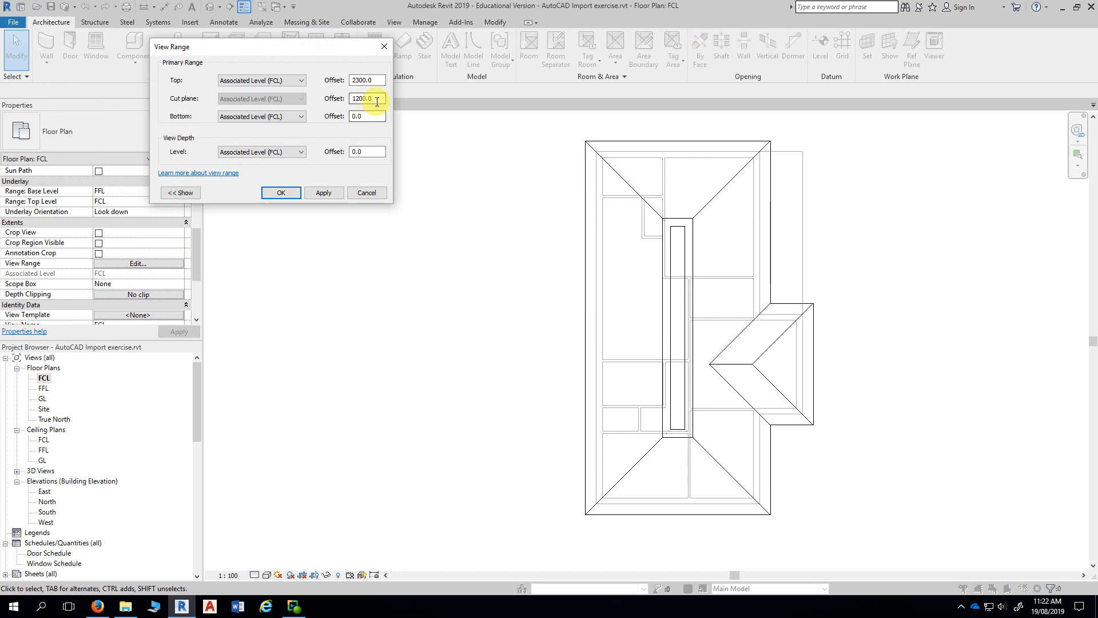
double_click(377, 100)
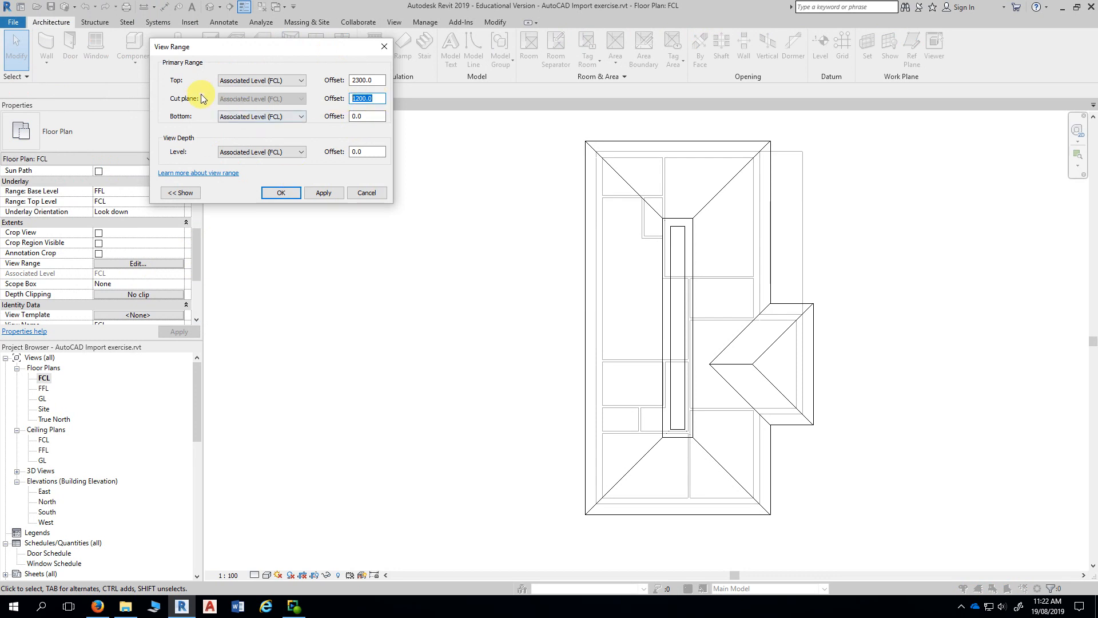
type("1")
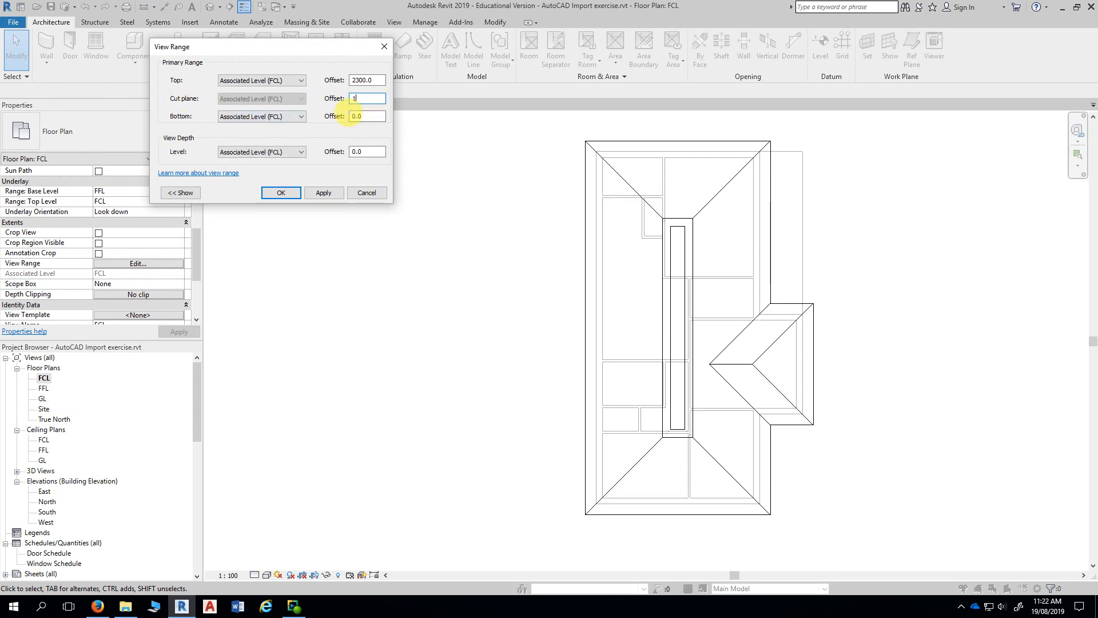
type("600")
left_click(324, 193)
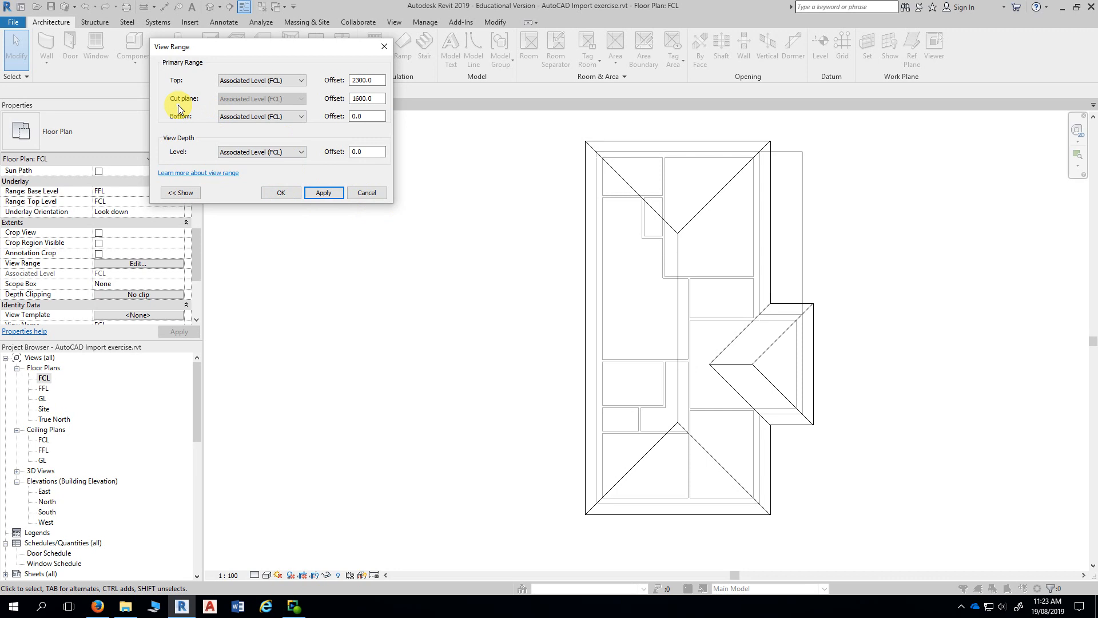
left_click(284, 193)
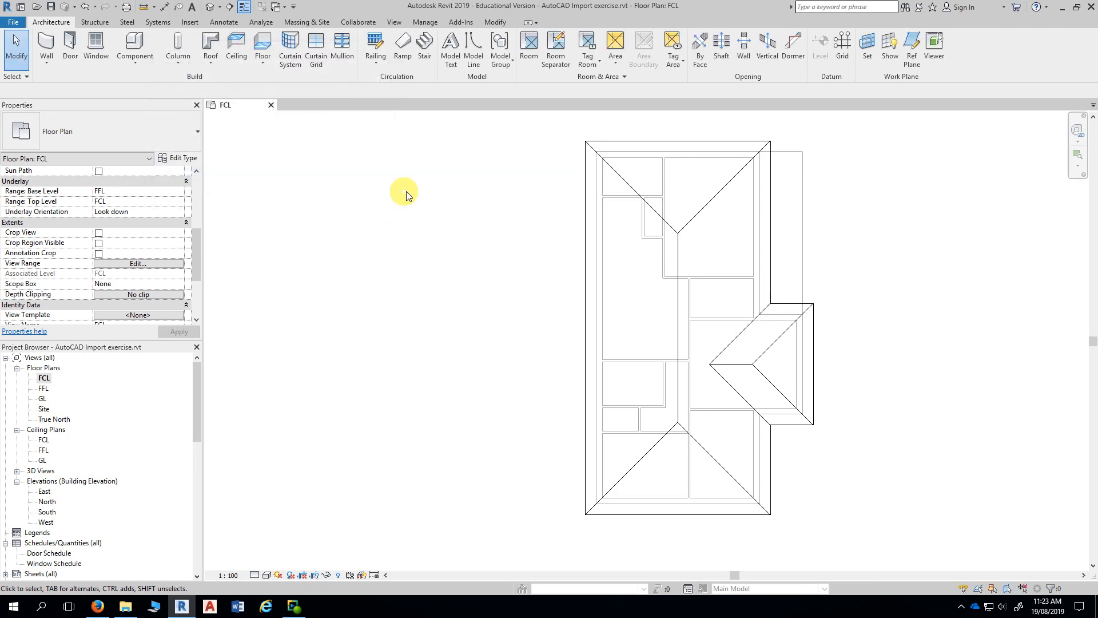
Step: Open the default 3D view of the house, dismissing the save reminder without saving
middle_click_drag(453, 201, 429, 215)
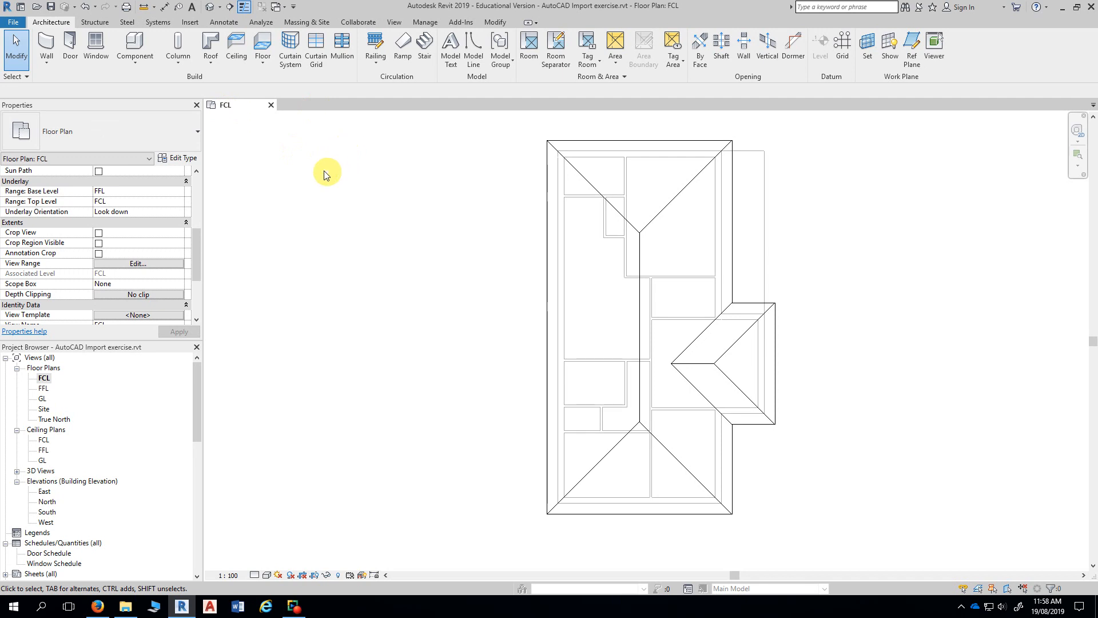
left_click(211, 11)
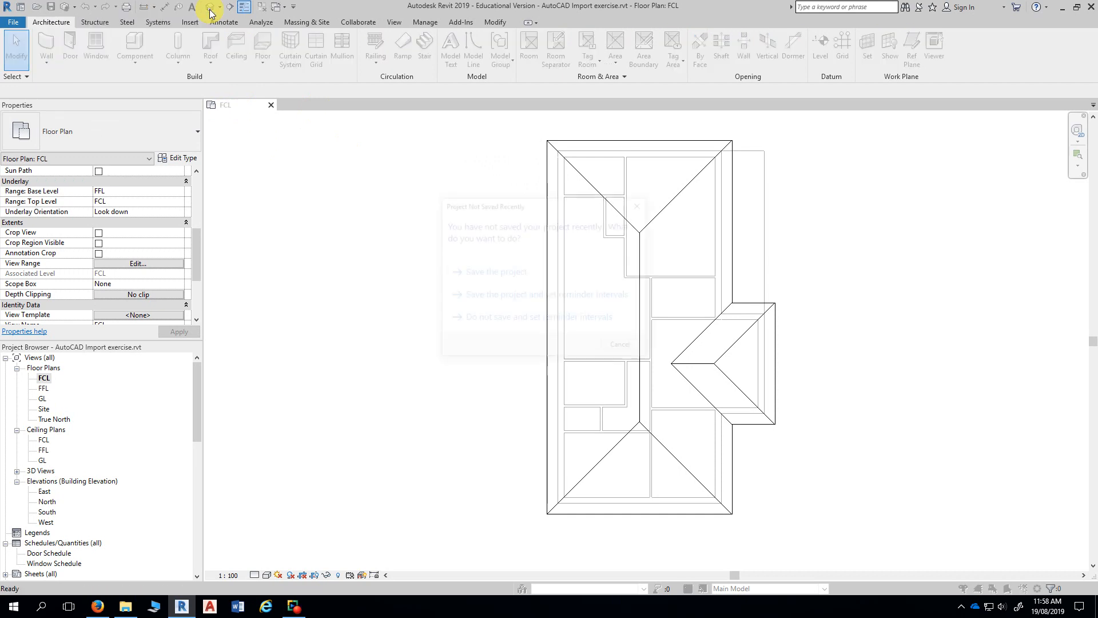
left_click(599, 347)
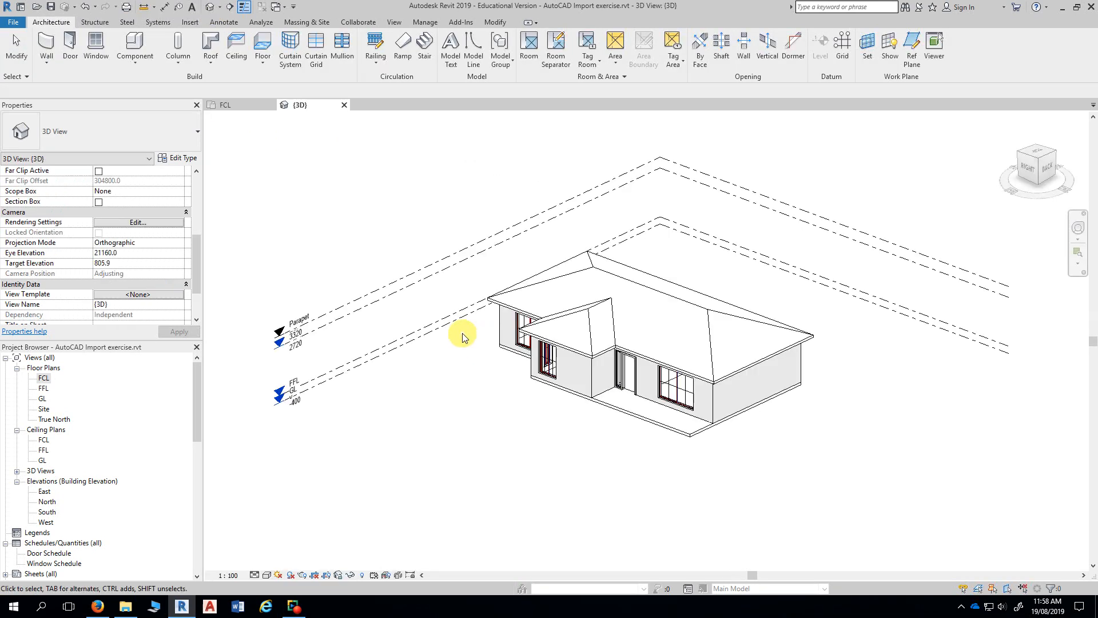
middle_click_drag(485, 436, 487, 403)
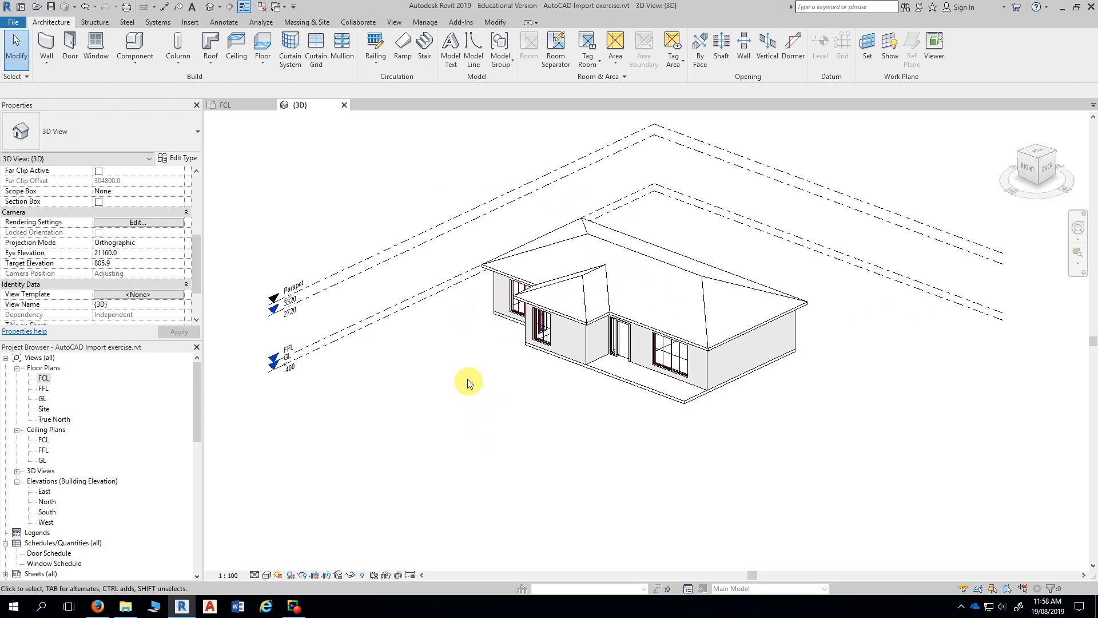
Step: Tile the 3D view and the FCL floor plan side by side and frame the house in each view
left_click(395, 23)
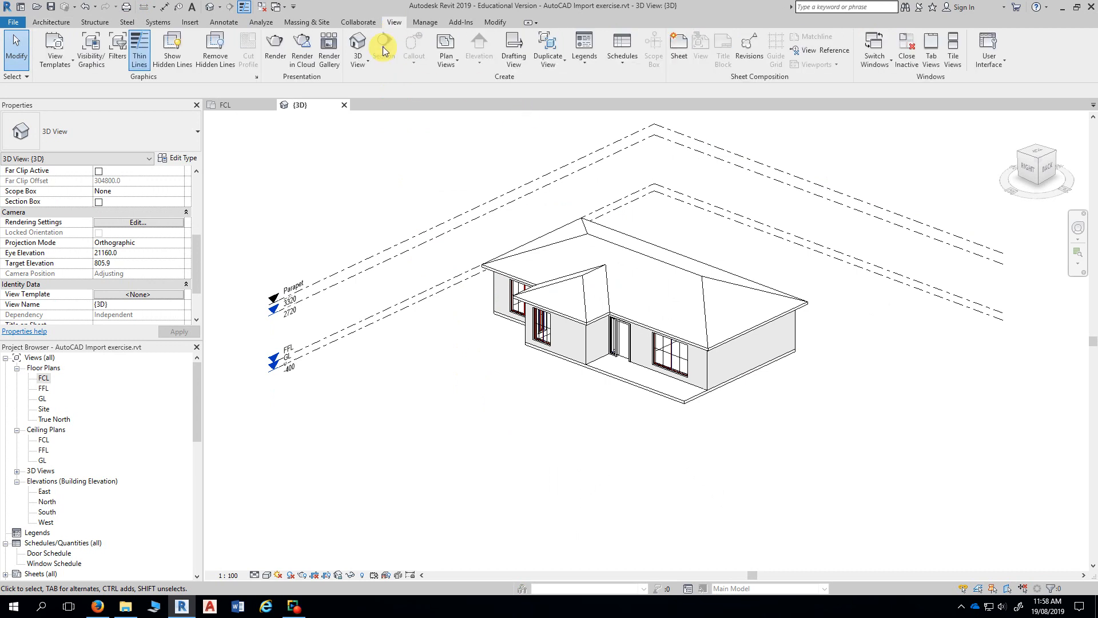
left_click(954, 60)
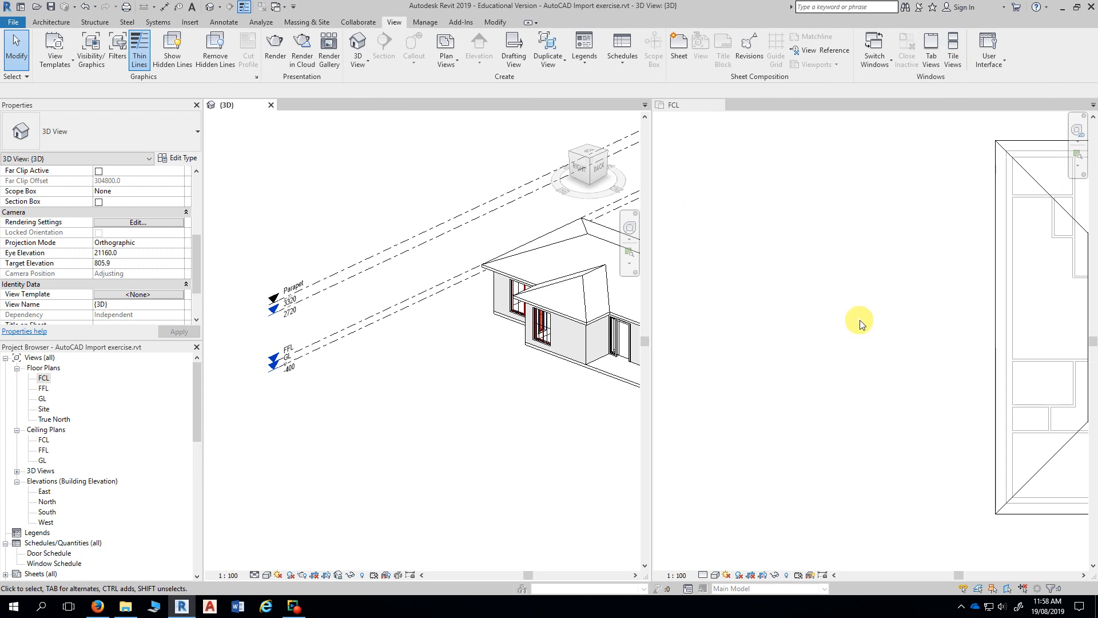
left_click(784, 320)
middle_click_drag(819, 296, 703, 277)
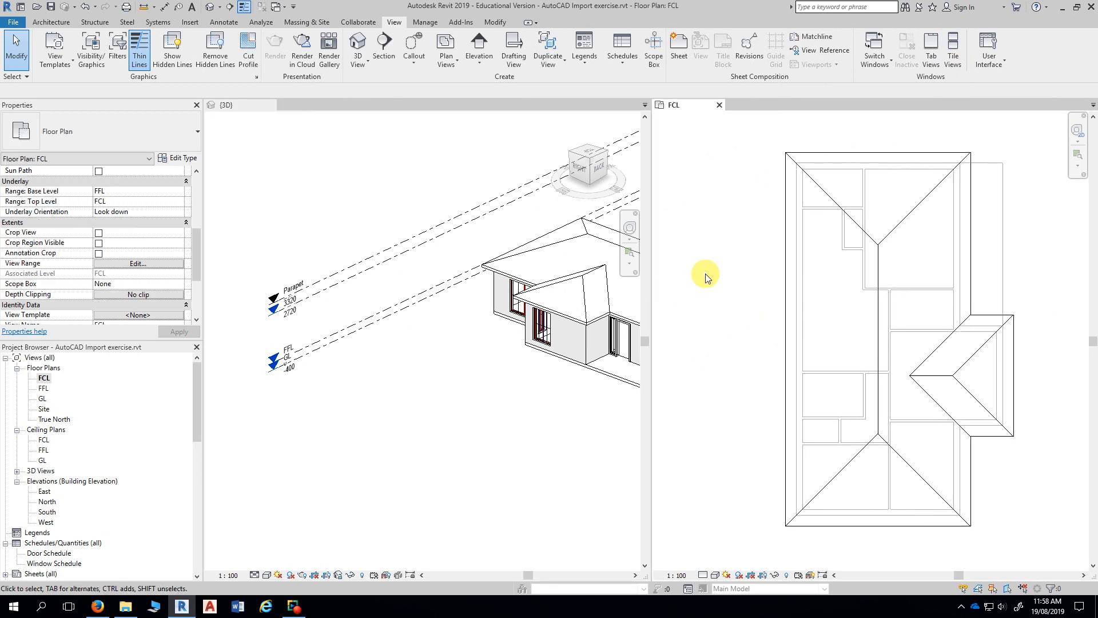
left_click(417, 163)
middle_click_drag(417, 164, 331, 189)
middle_click_drag(481, 449, 381, 429)
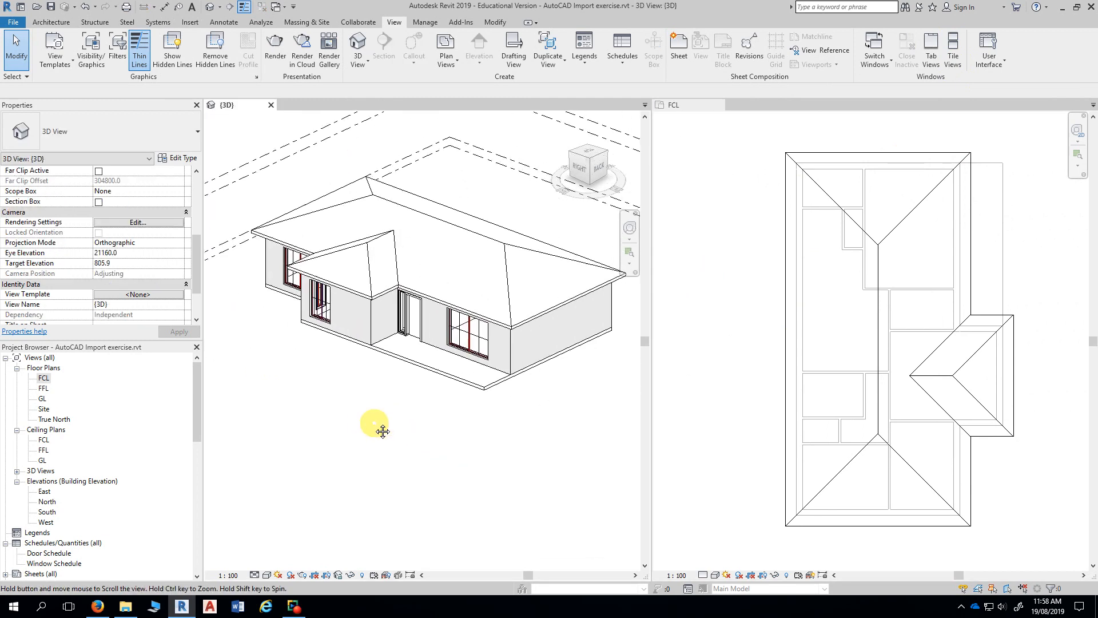
left_click(710, 359)
middle_click_drag(710, 359, 693, 360)
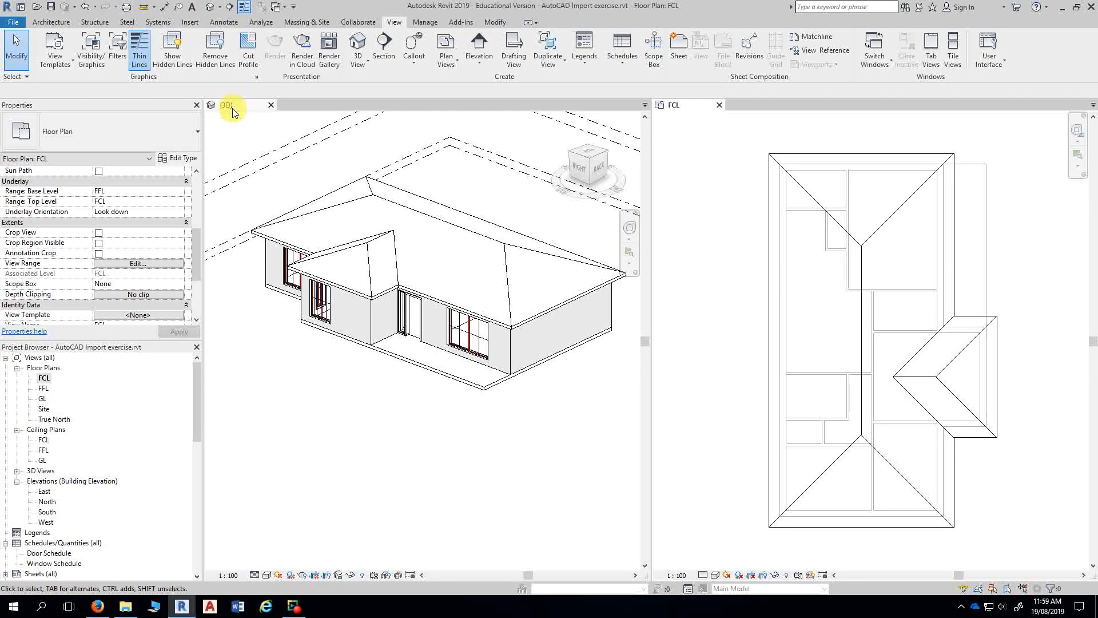
Step: Select the roof in the FCL plan to examine it in both views, clear the selection and activate the 3D view
middle_click_drag(719, 214, 713, 209)
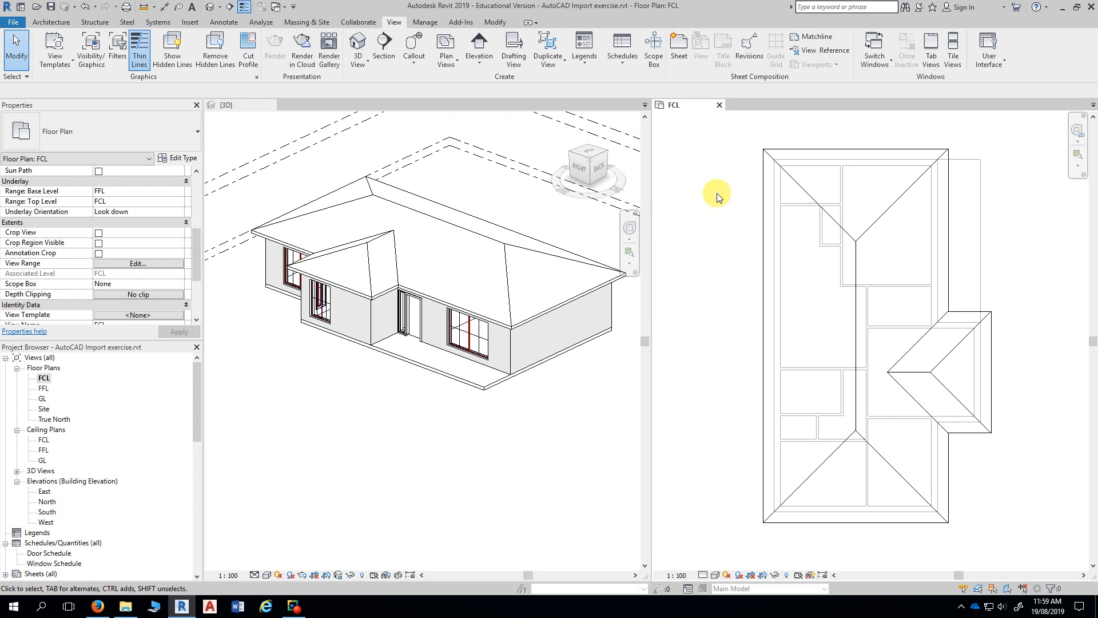
left_click(764, 184)
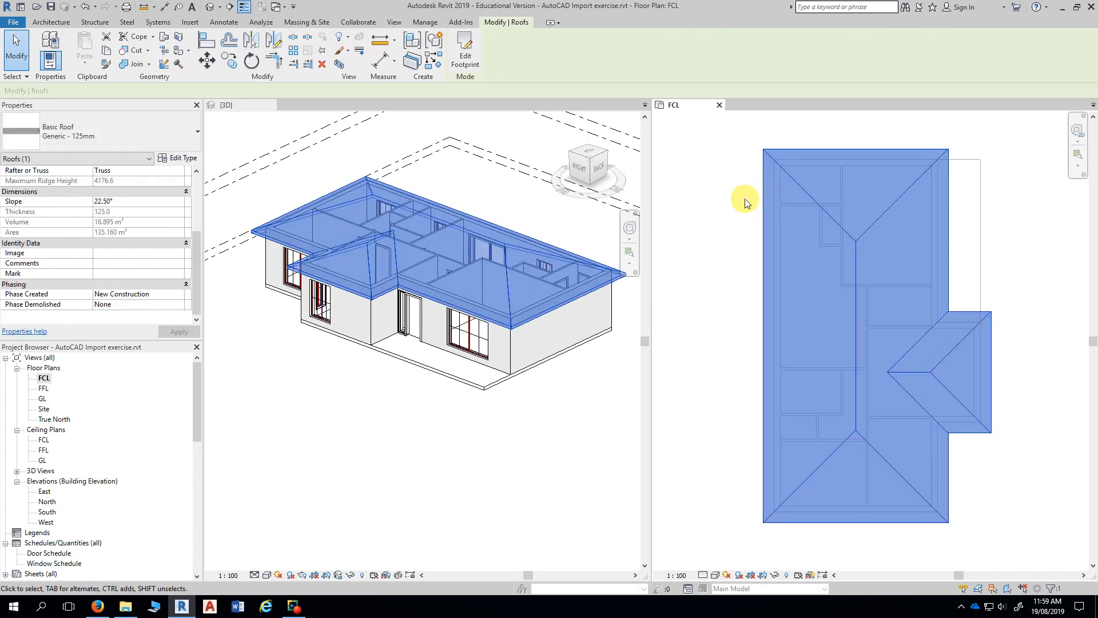
left_click(745, 201)
scroll(745, 201, "down", 1)
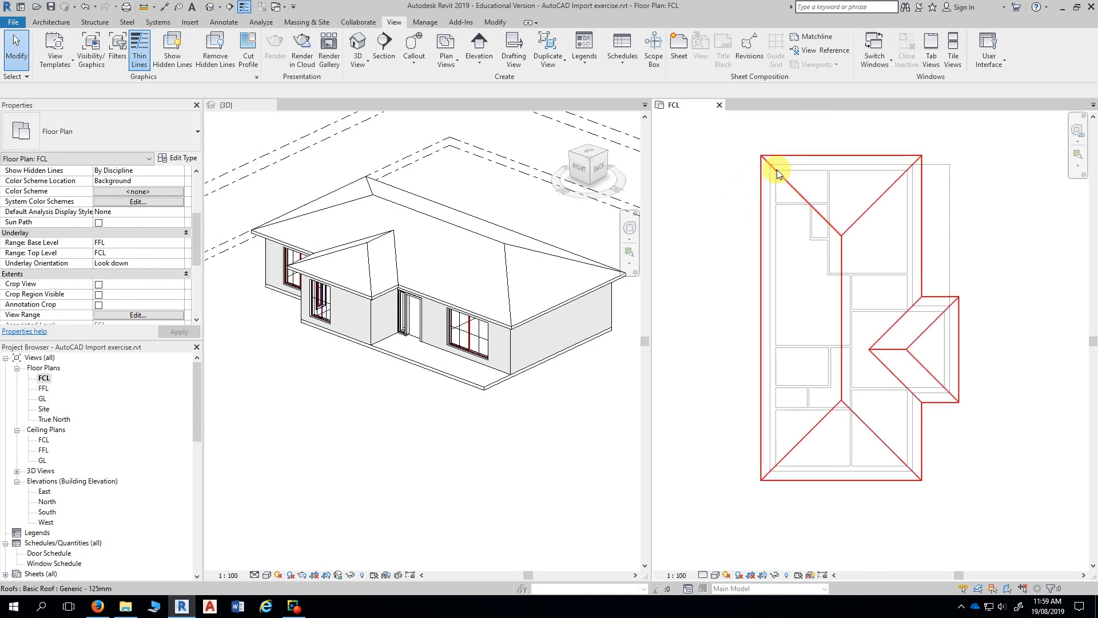
left_click(561, 381)
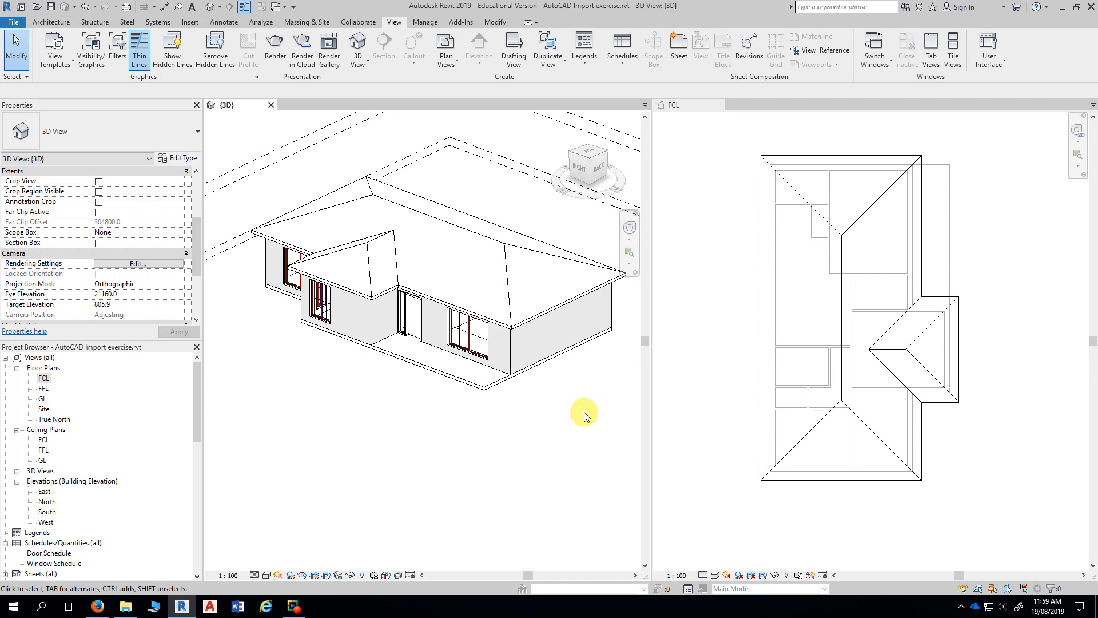
Step: Select the roof in the 3D view to examine it in both tiled views, leaving it unselected
left_click(505, 278)
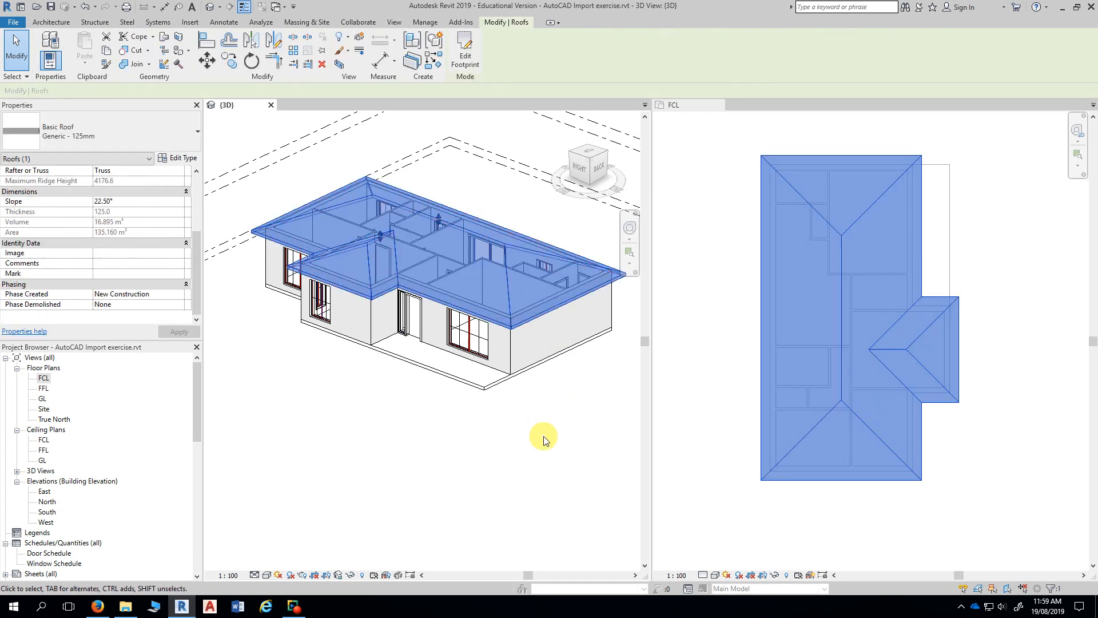
left_click(541, 437)
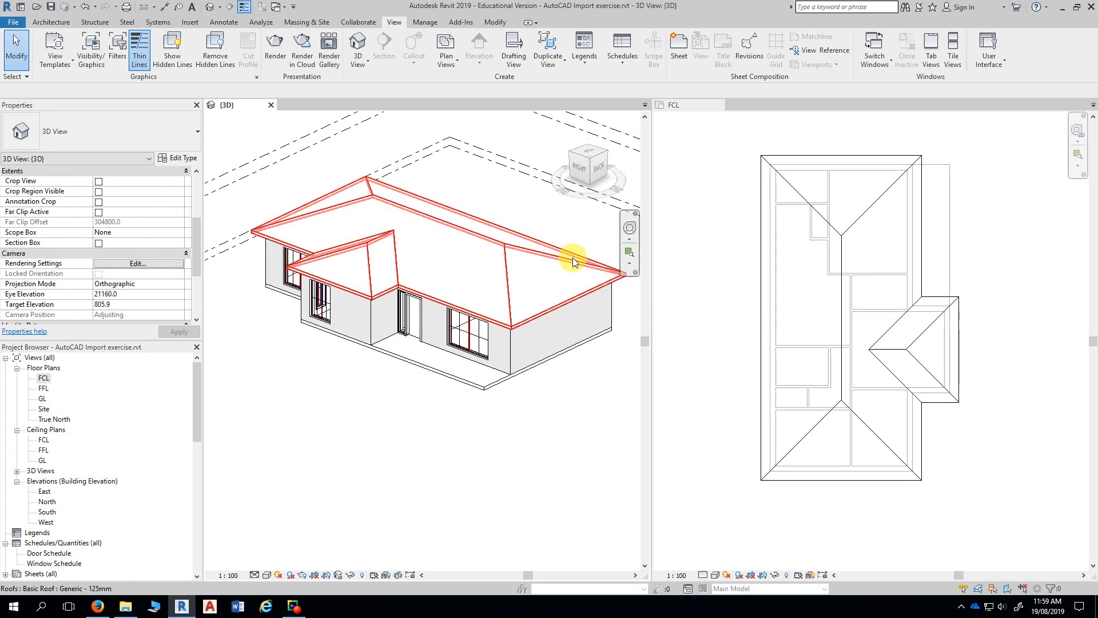
left_click(573, 259)
left_click(575, 446)
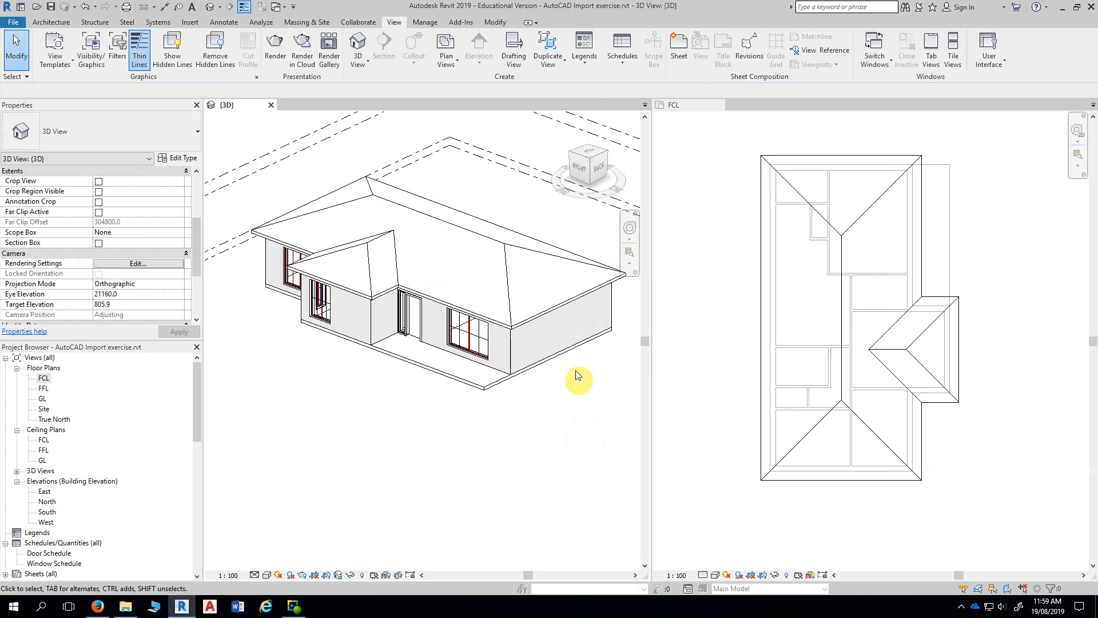
left_click(506, 277)
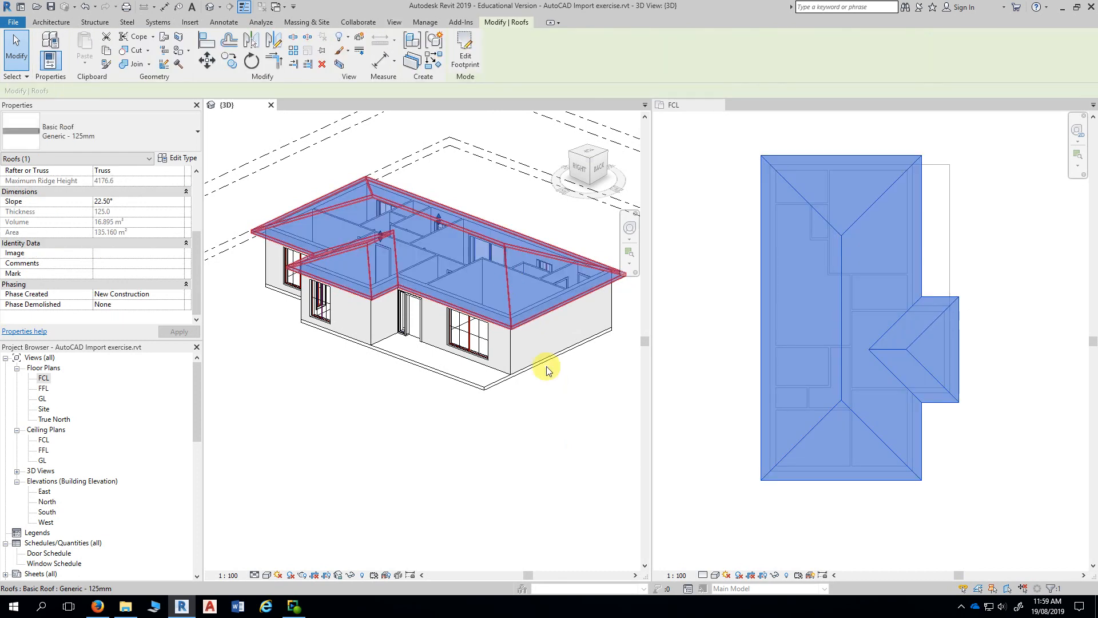
left_click(584, 427)
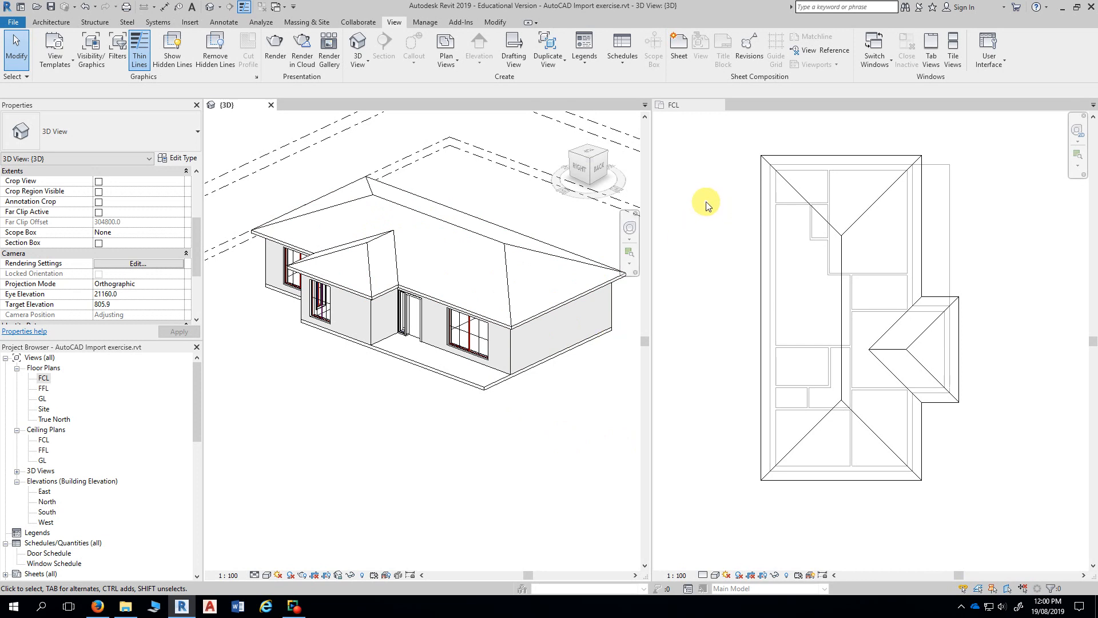
Step: Open the hip roof's footprint sketch for editing from the FCL floor plan
left_click(732, 203)
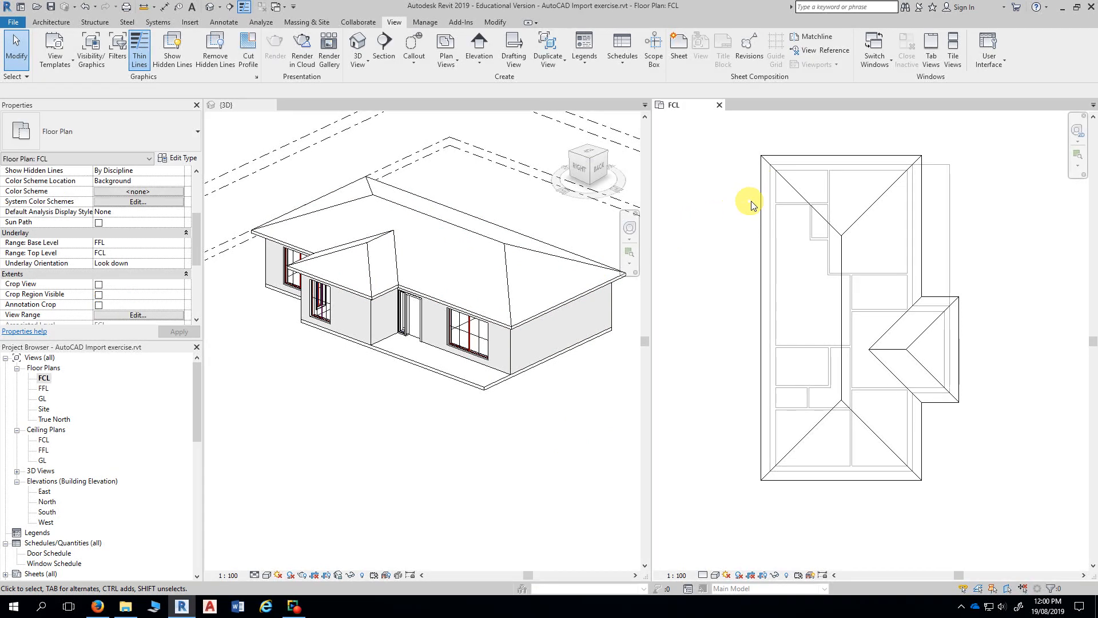
left_click(761, 197)
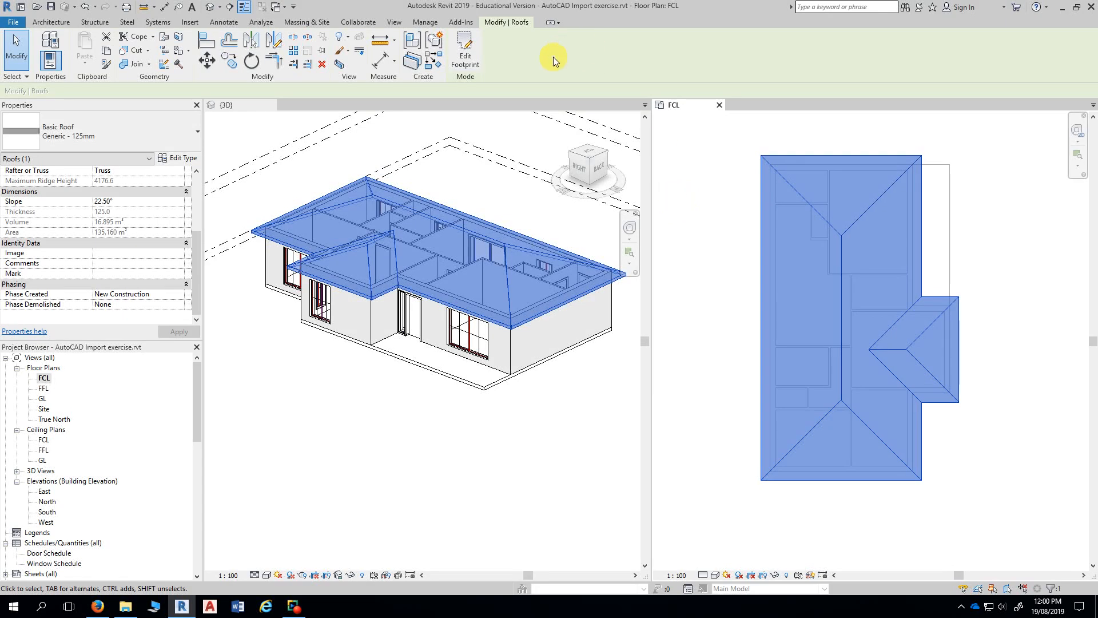
left_click(464, 57)
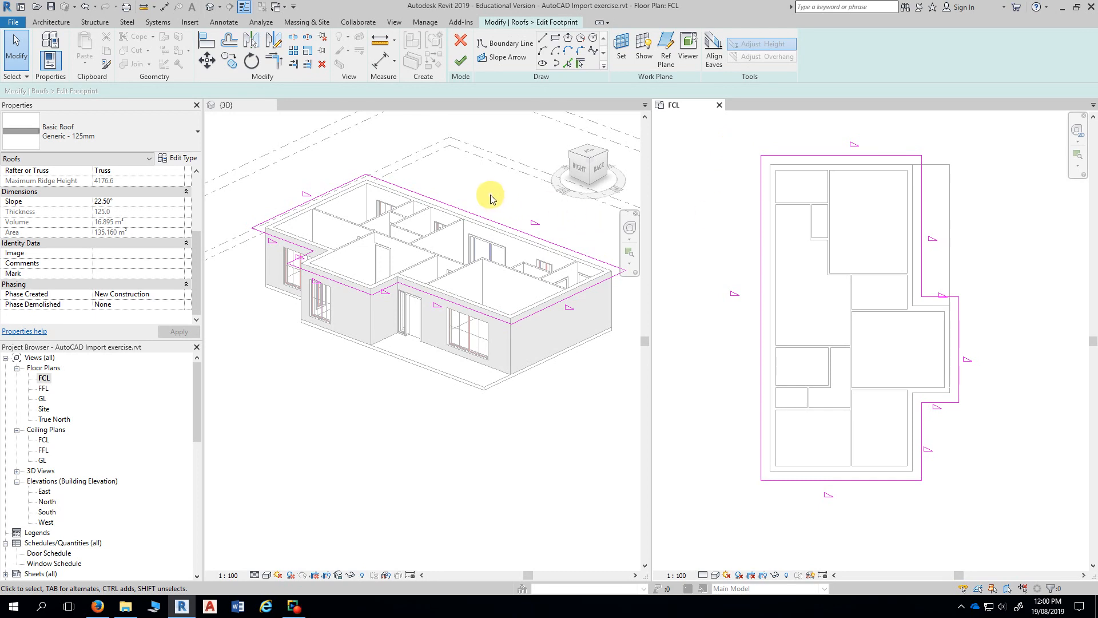
left_click(790, 156)
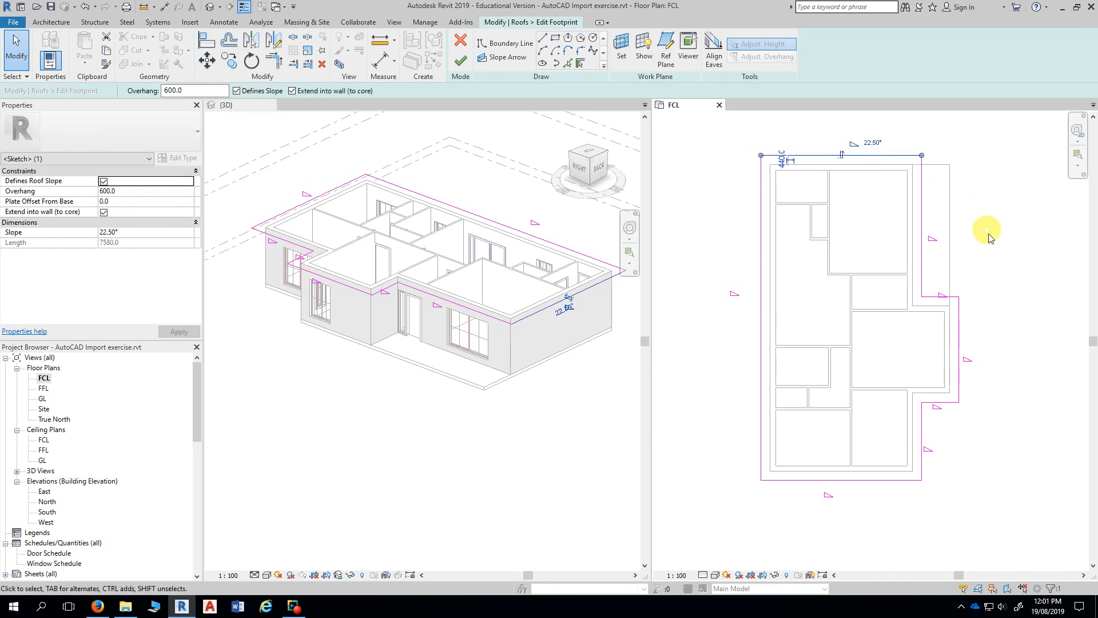
left_click(960, 338, "ctrl")
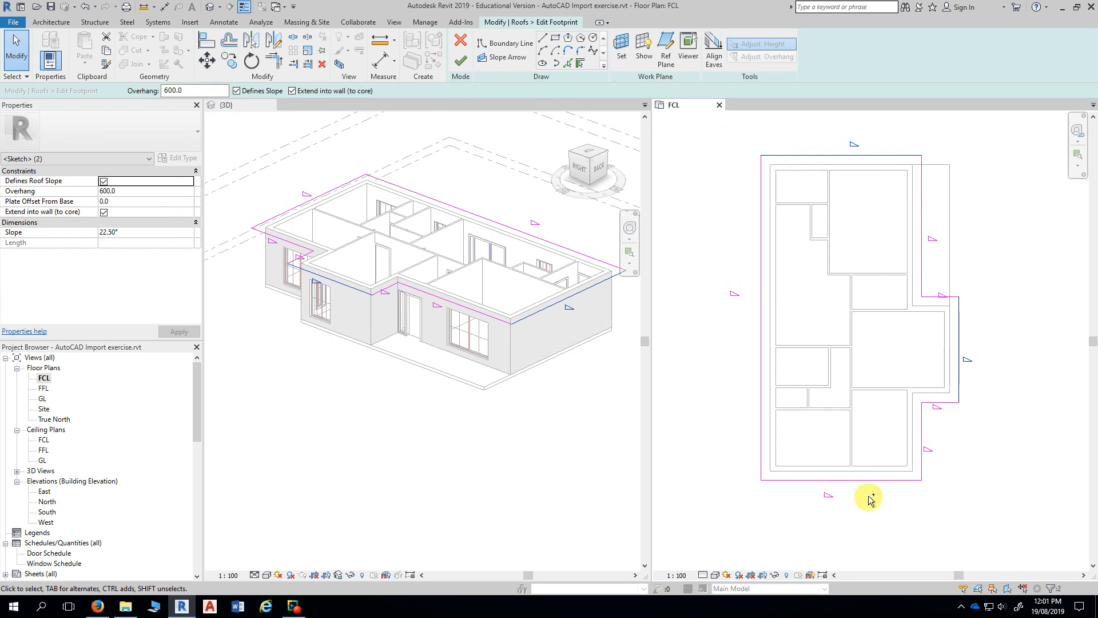
left_click(866, 480, "ctrl")
left_click(991, 192)
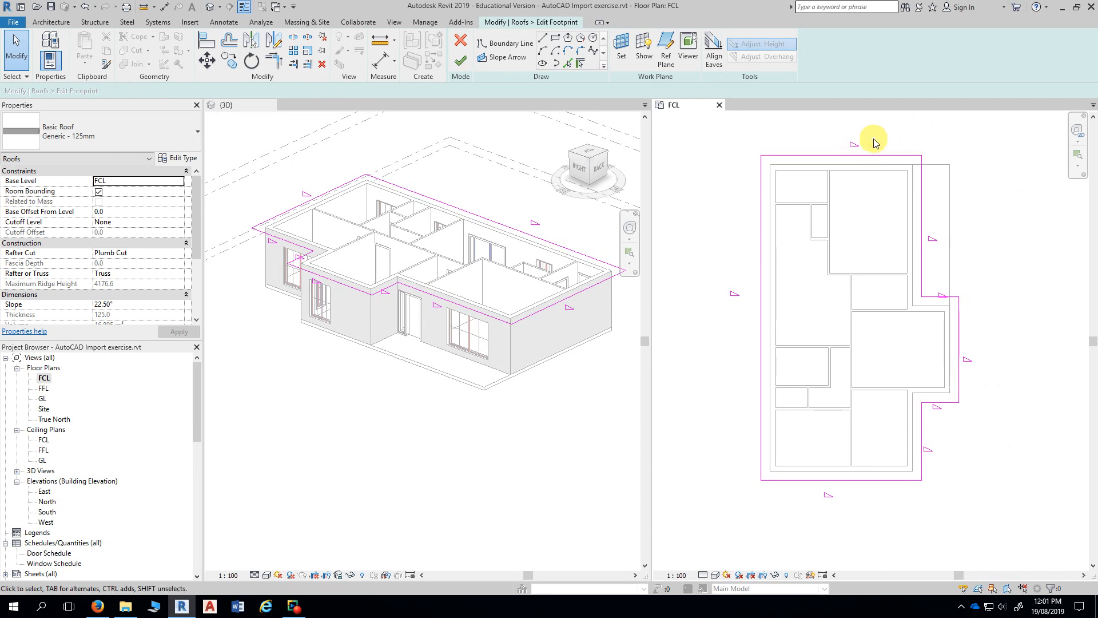
left_click(897, 156)
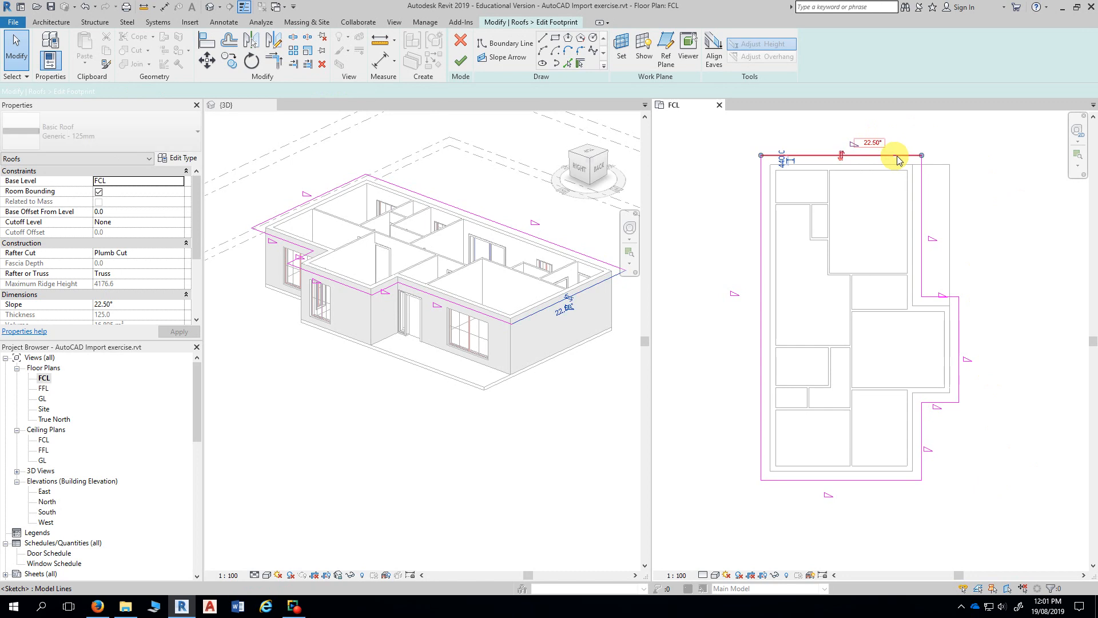
left_click(958, 314, "ctrl")
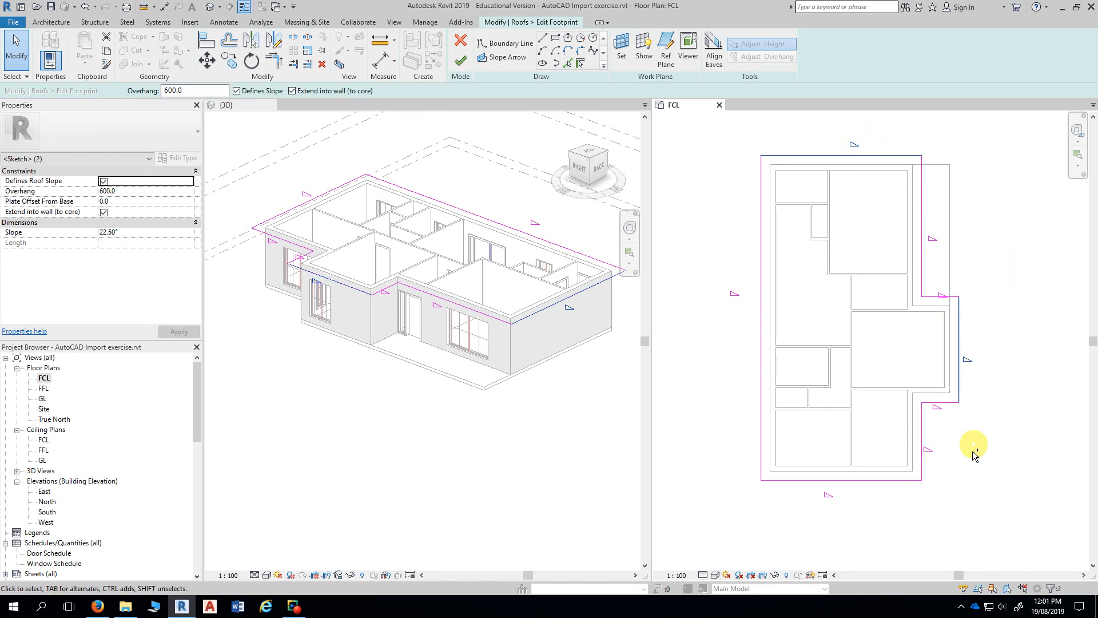
left_click(901, 480, "ctrl")
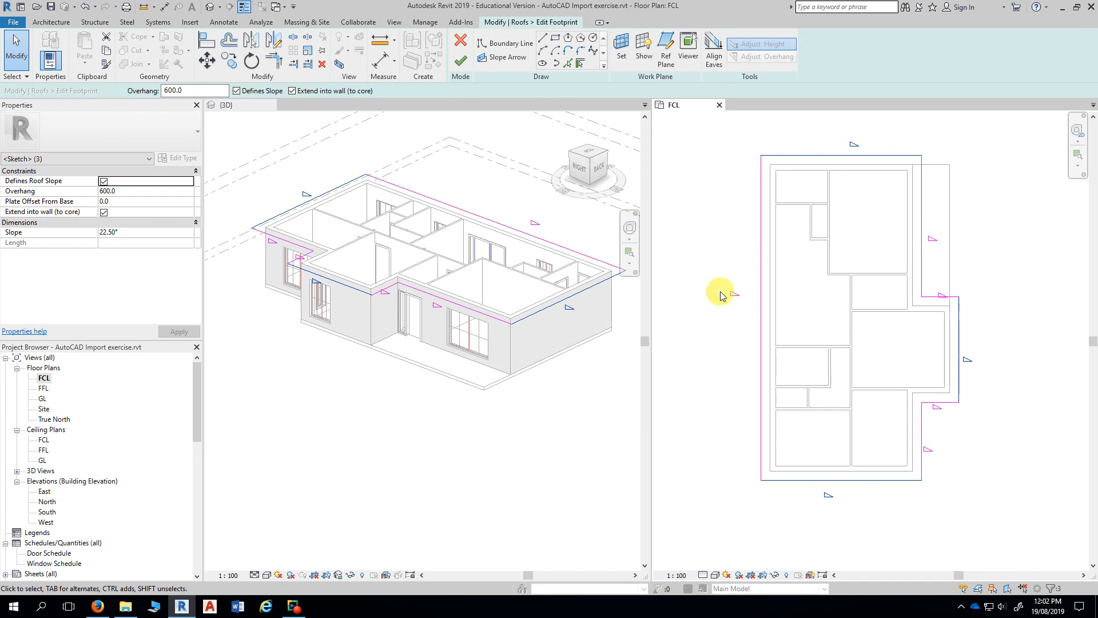
left_click(981, 191)
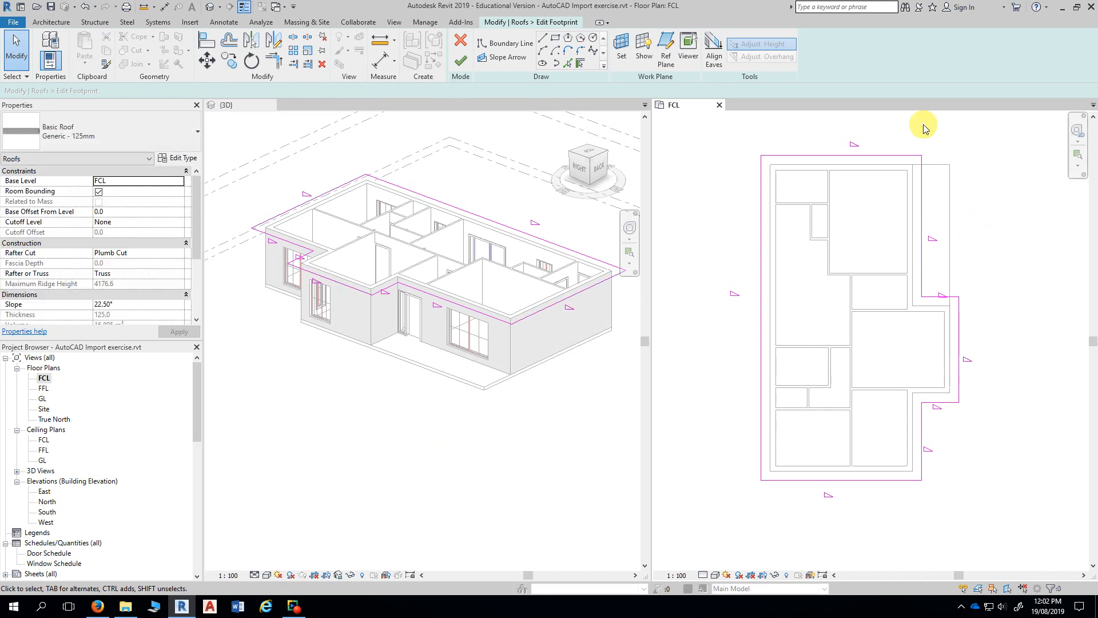
Step: Turn off Defines Slope for the main roof's two short end edges and the projecting wing's outer edge
left_click(878, 155)
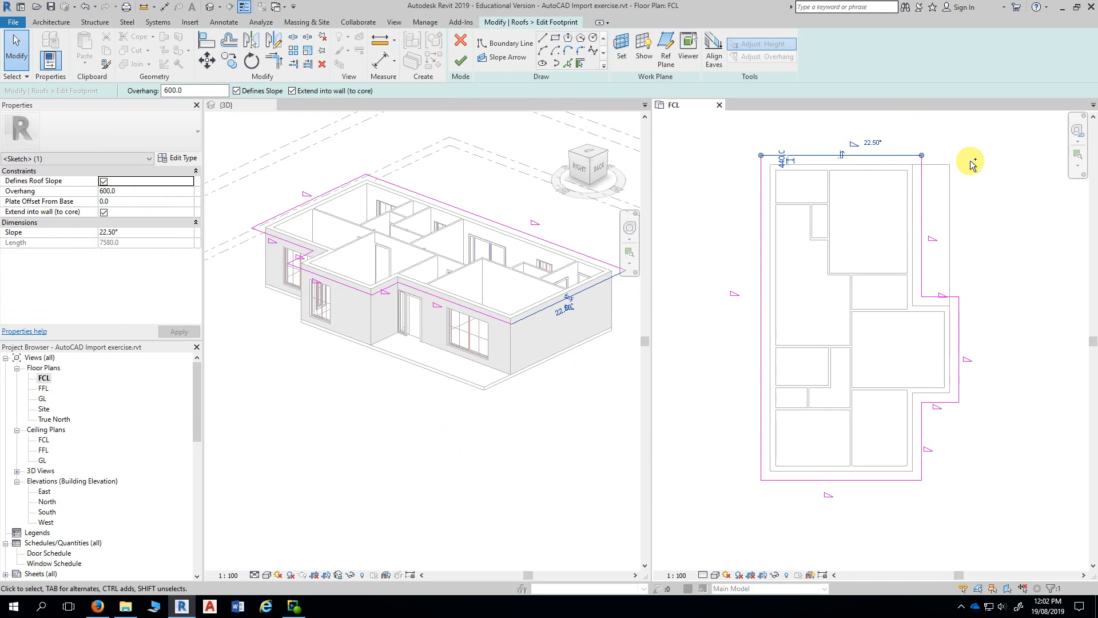
left_click(960, 322, "ctrl")
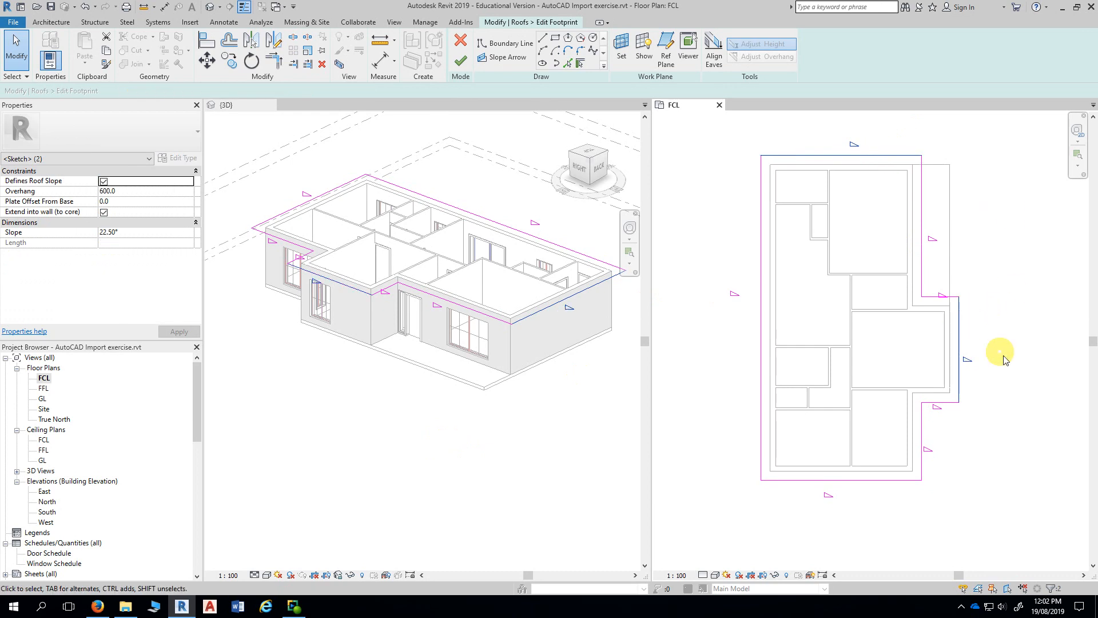
left_click(894, 480, "ctrl")
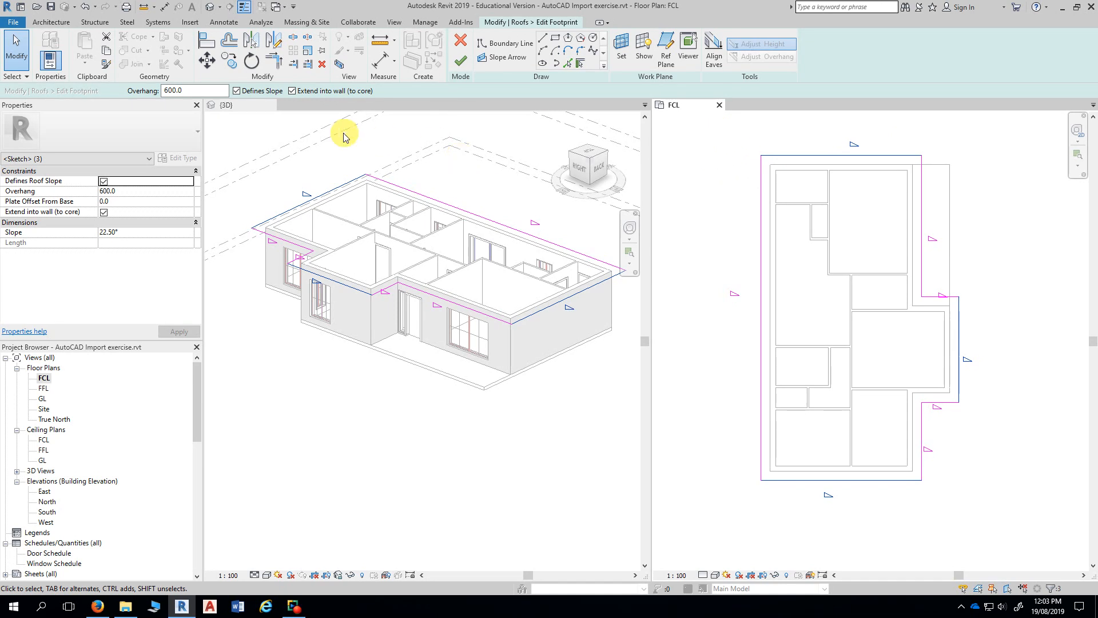
left_click(237, 91)
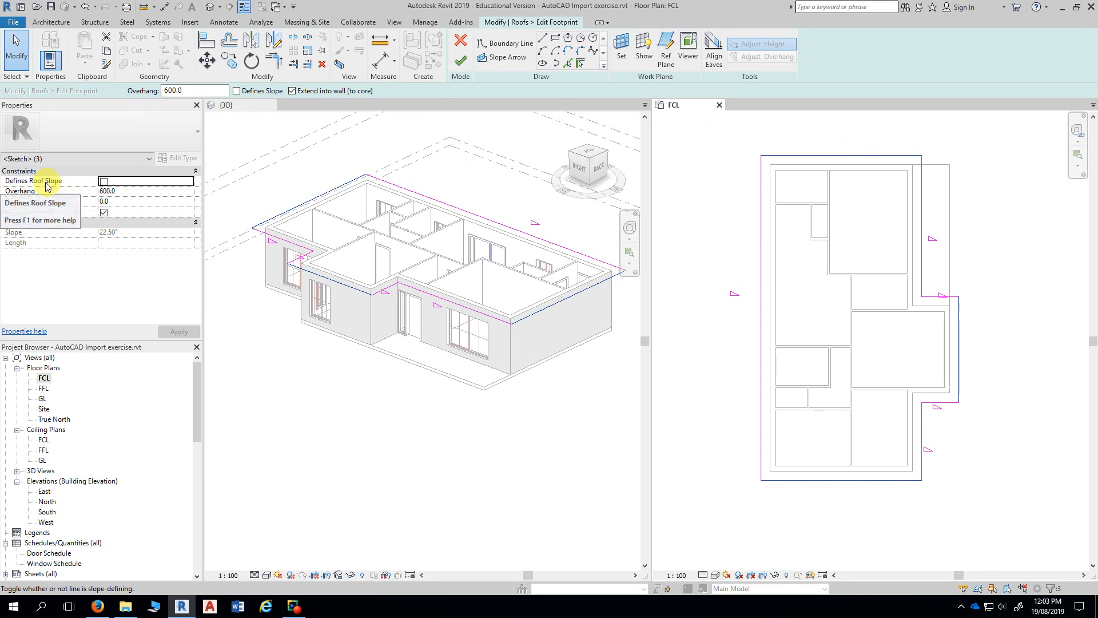
Step: Set the overhang of the three selected gable-end edges to 300 and finish the footprint edit
left_click(123, 193)
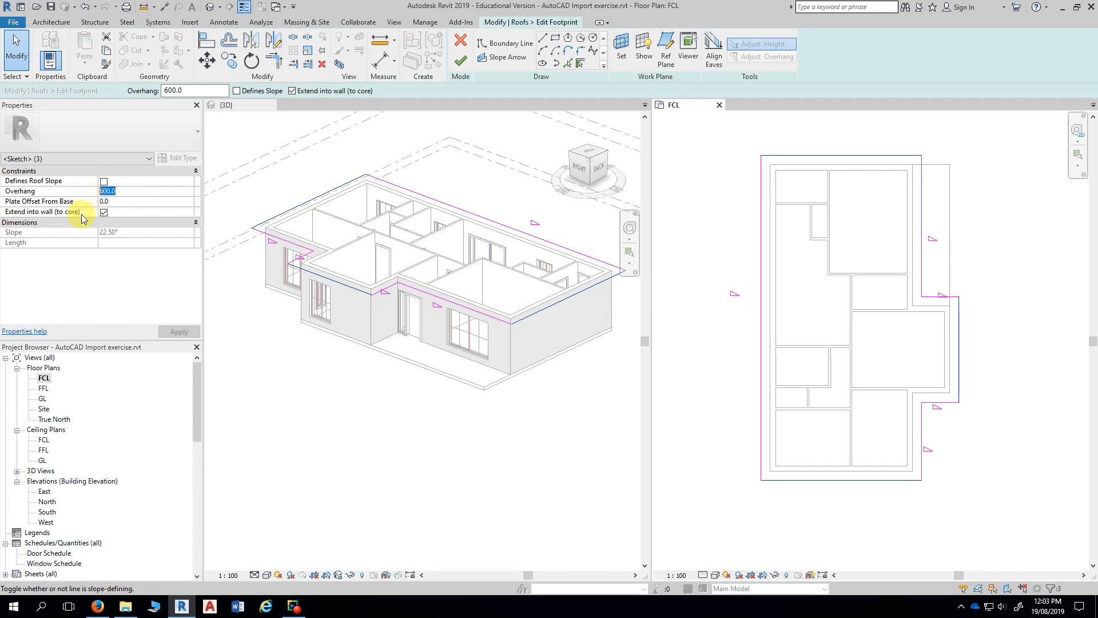
type("300")
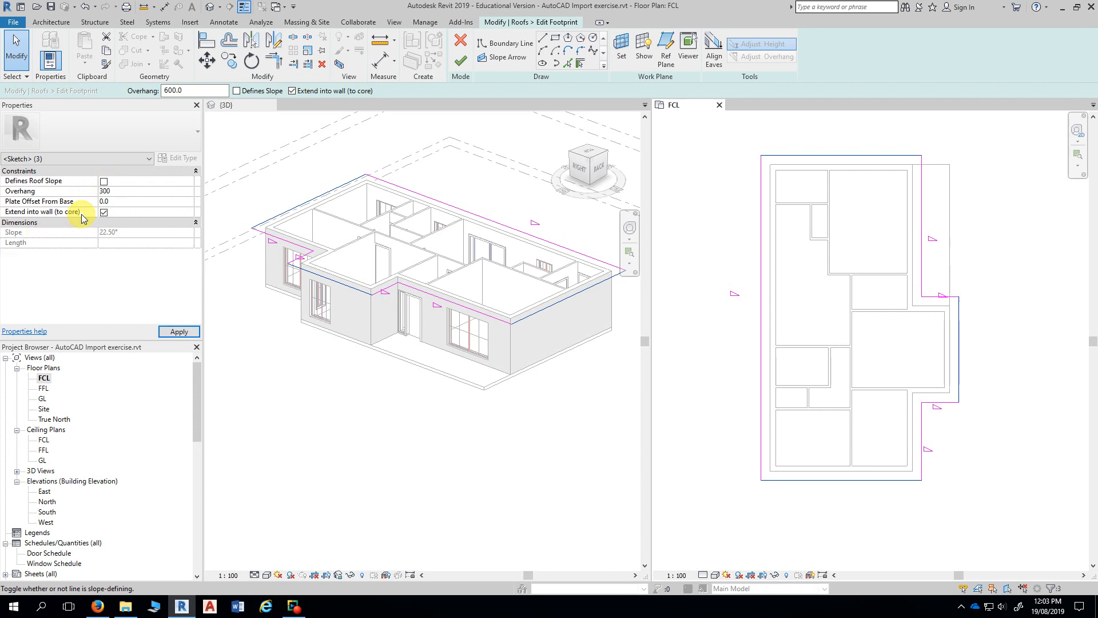
key("Return")
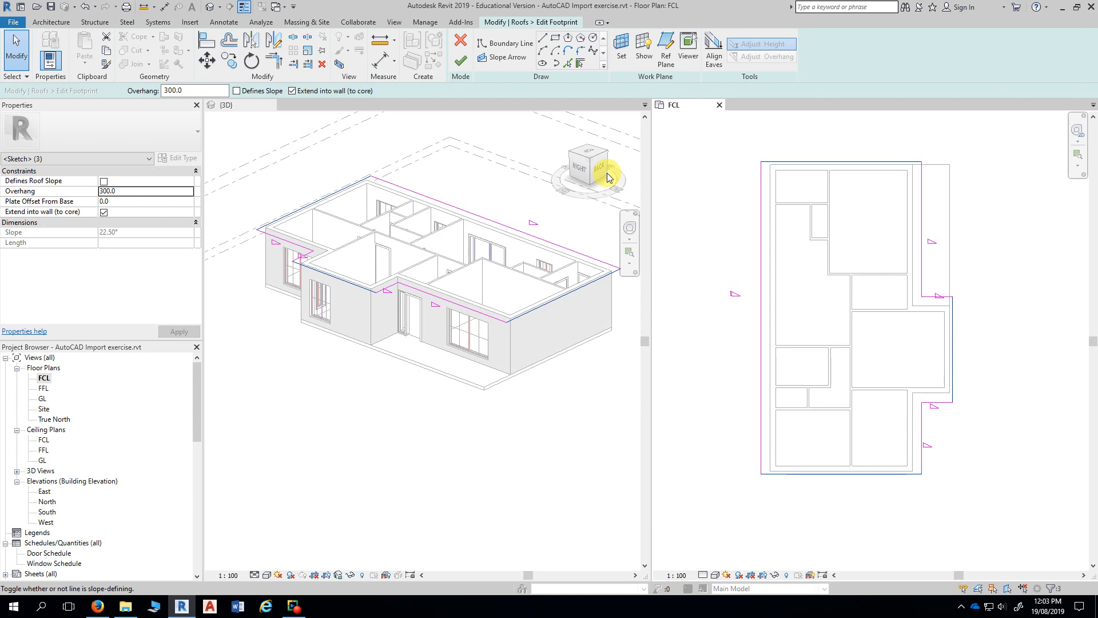
scroll(746, 188, "up", 4)
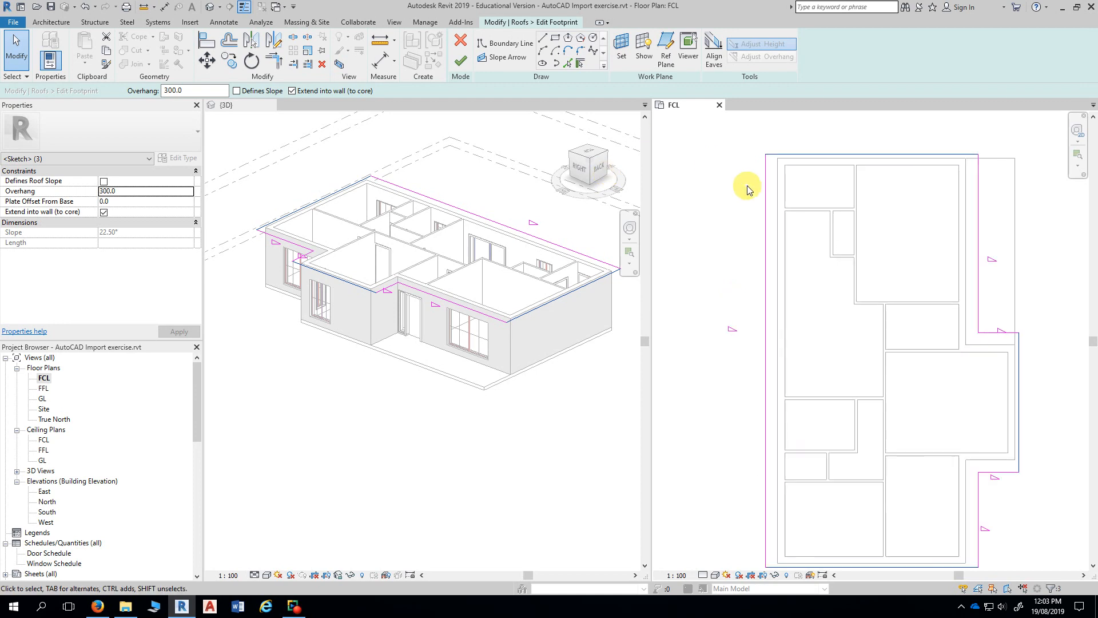
scroll(709, 179, "down", 2)
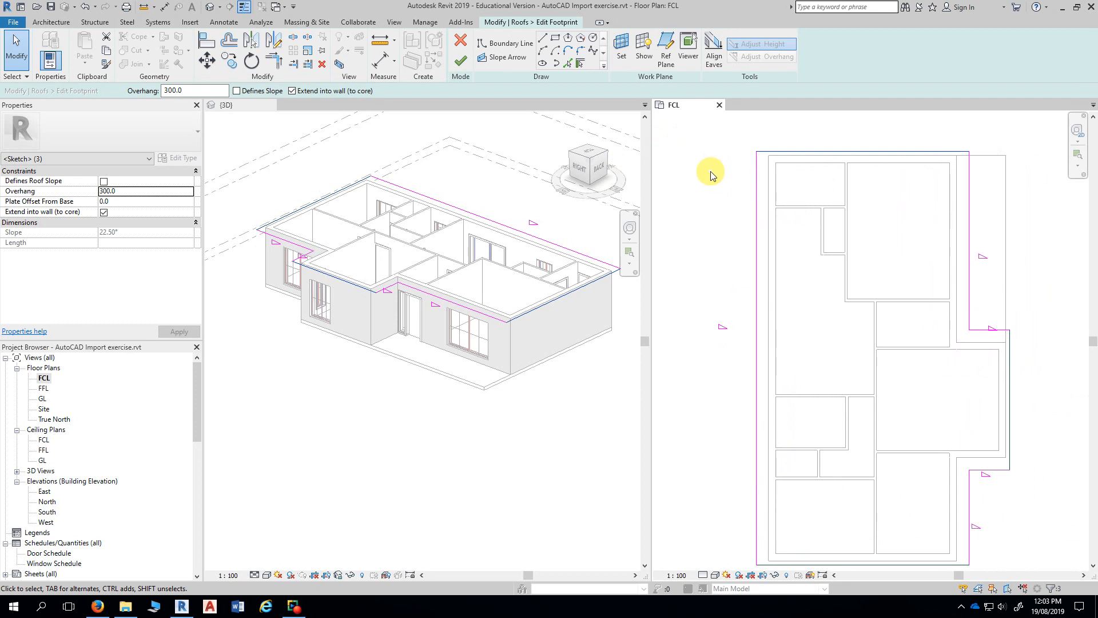
scroll(711, 176, "down", 1)
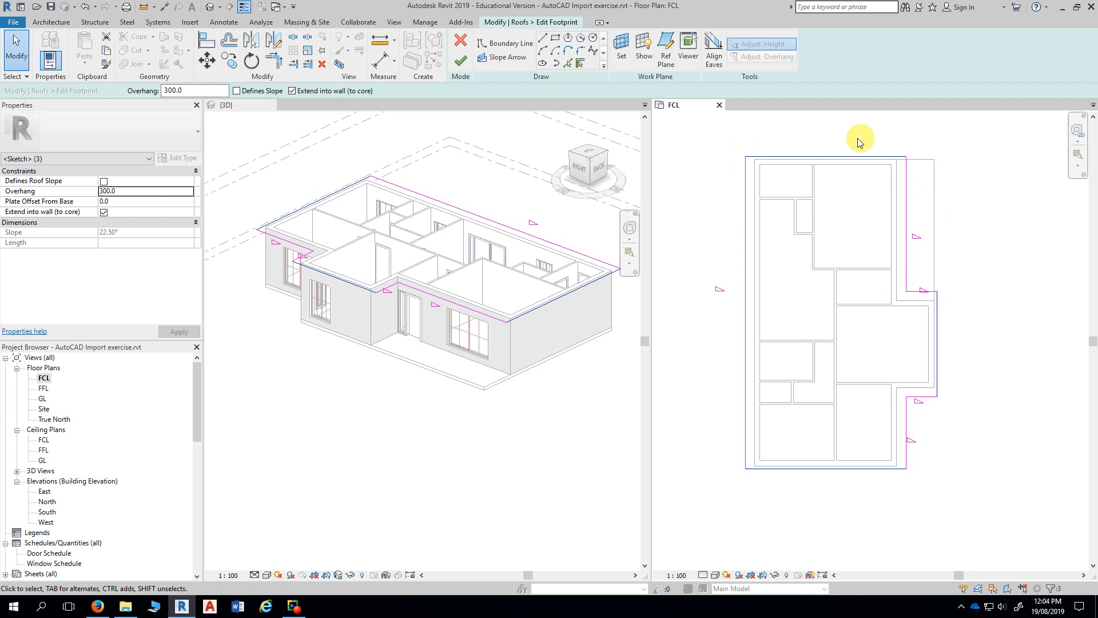
left_click(463, 63)
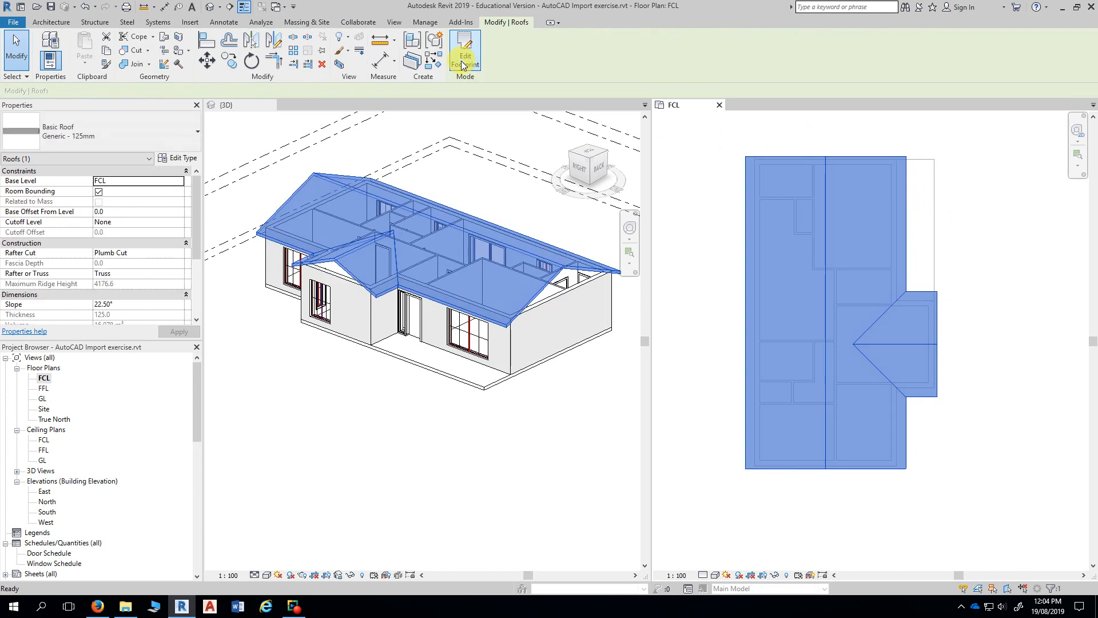
Step: Clear the roof selection and examine the new gable ends from several sides in the 3D view
left_click(524, 485)
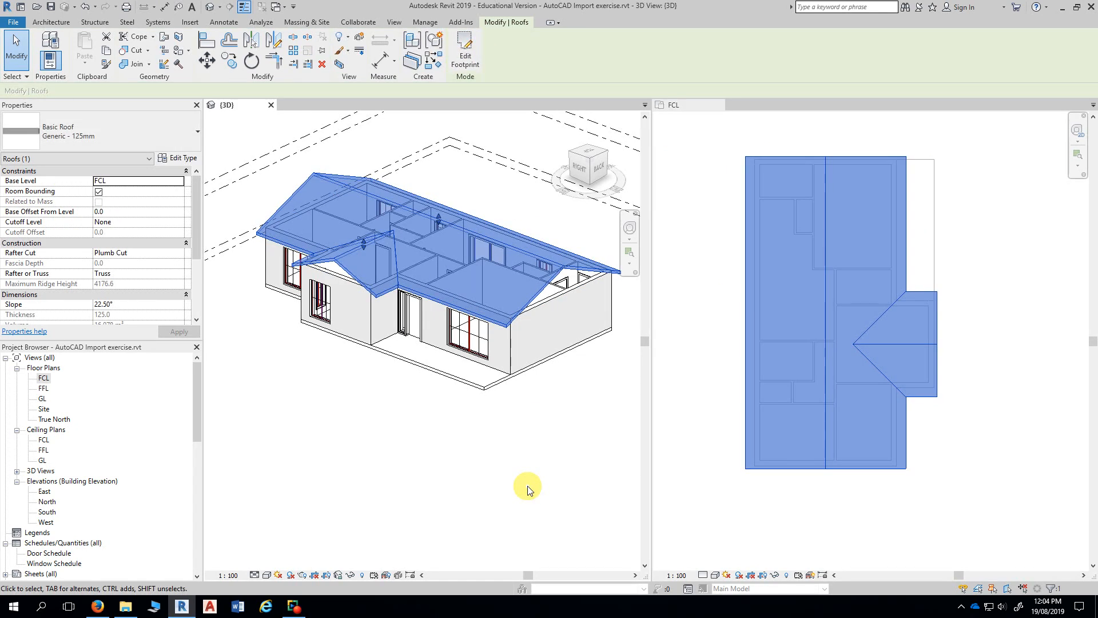
left_click(524, 464)
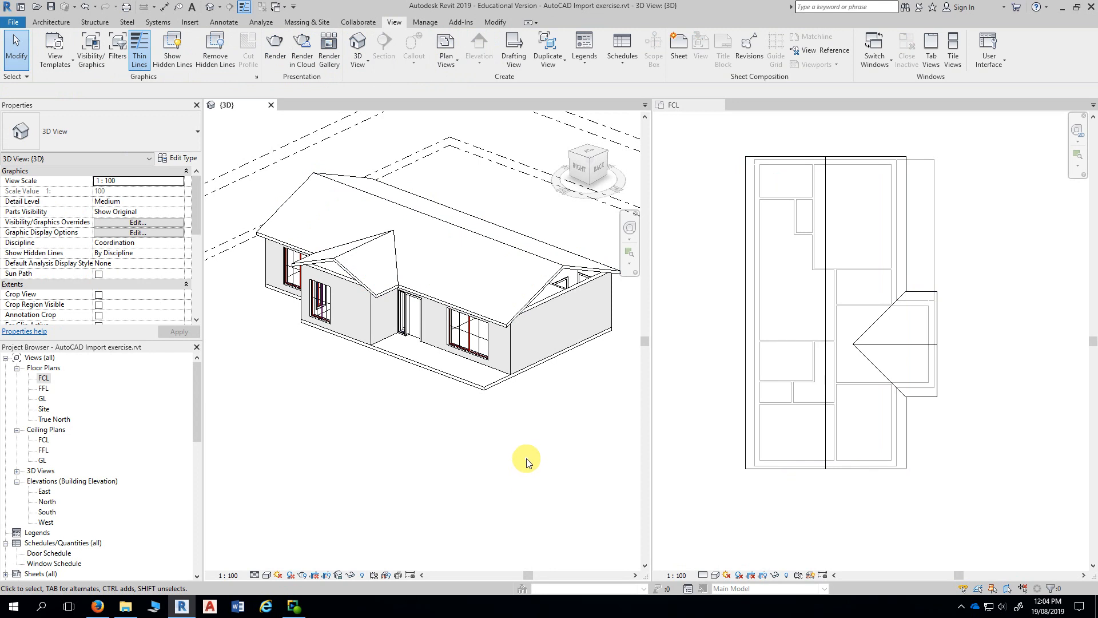
middle_click_drag(524, 459, 369, 434, "shift")
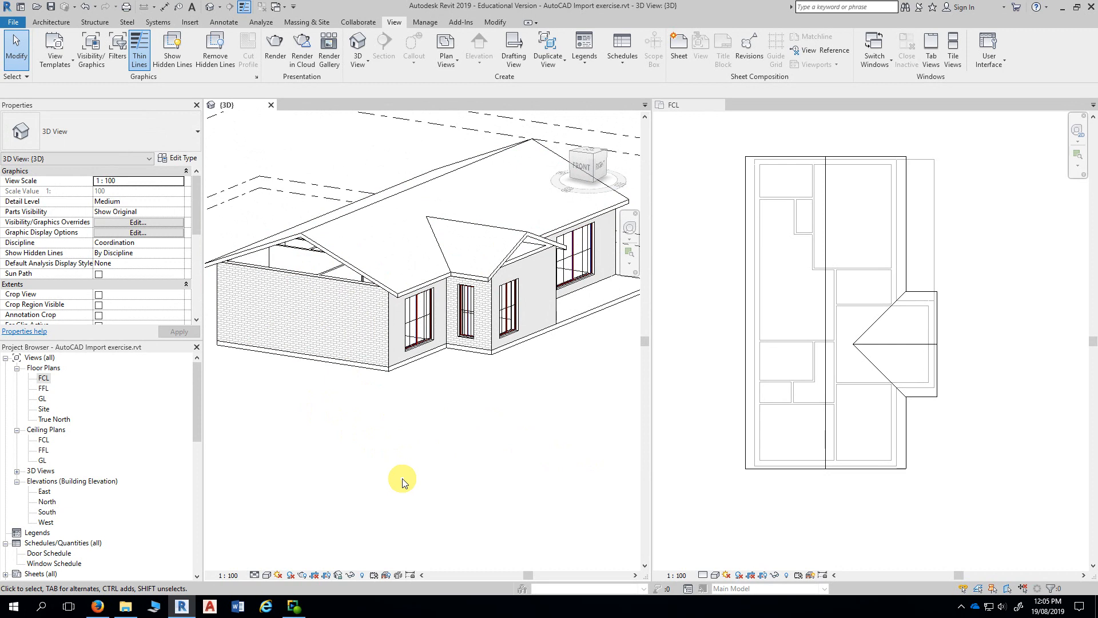
mouse_move(402, 482)
middle_mouse_down("shift")
mouse_move(380, 473)
mouse_move(407, 466)
middle_mouse_up("shift")
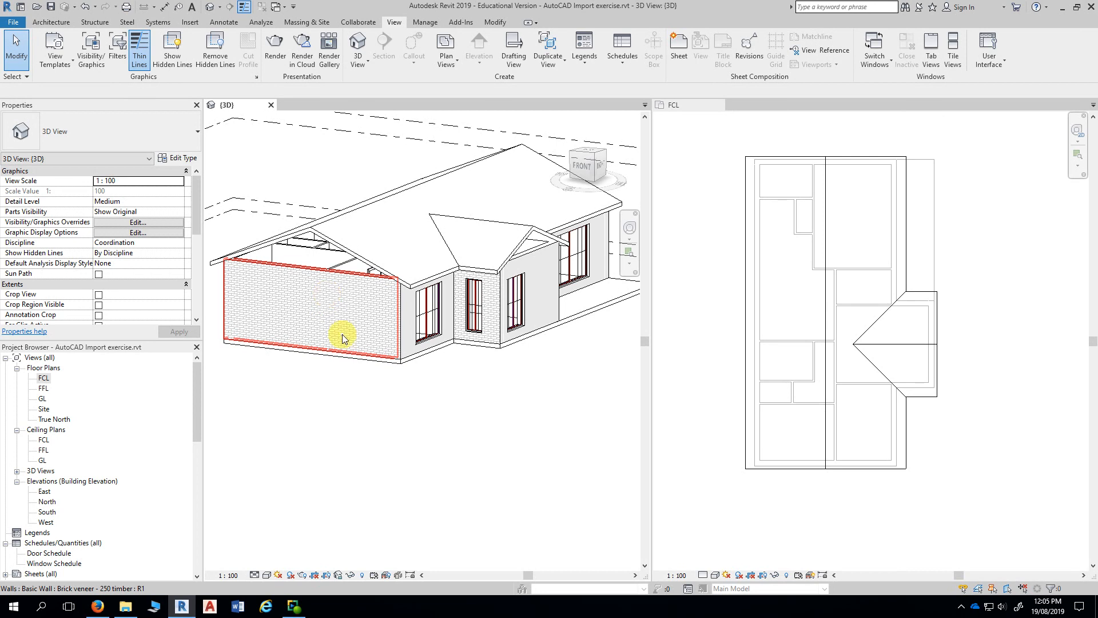
middle_click_drag(384, 394, 319, 392, "shift")
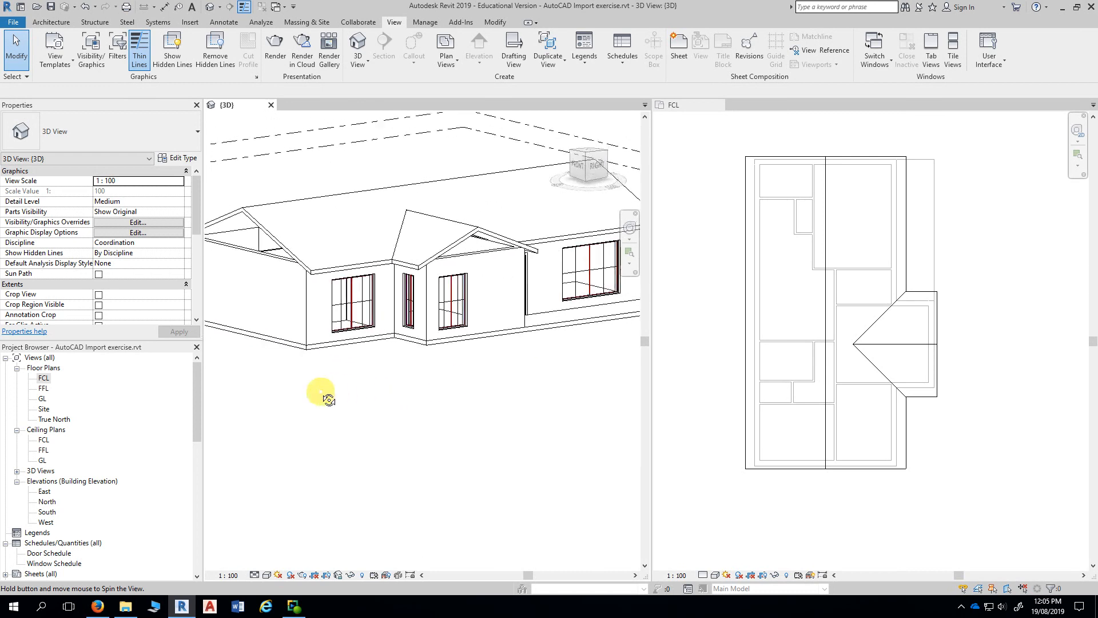
Step: Select the brick veneer walls beneath the gables to examine them, clear the selection and inspect the whole house in 3D
left_click(482, 273)
mouse_move(498, 372)
middle_mouse_down("shift")
mouse_move(432, 395)
mouse_move(324, 399)
mouse_move(461, 392)
mouse_move(482, 380)
middle_mouse_up("shift")
left_click(281, 293)
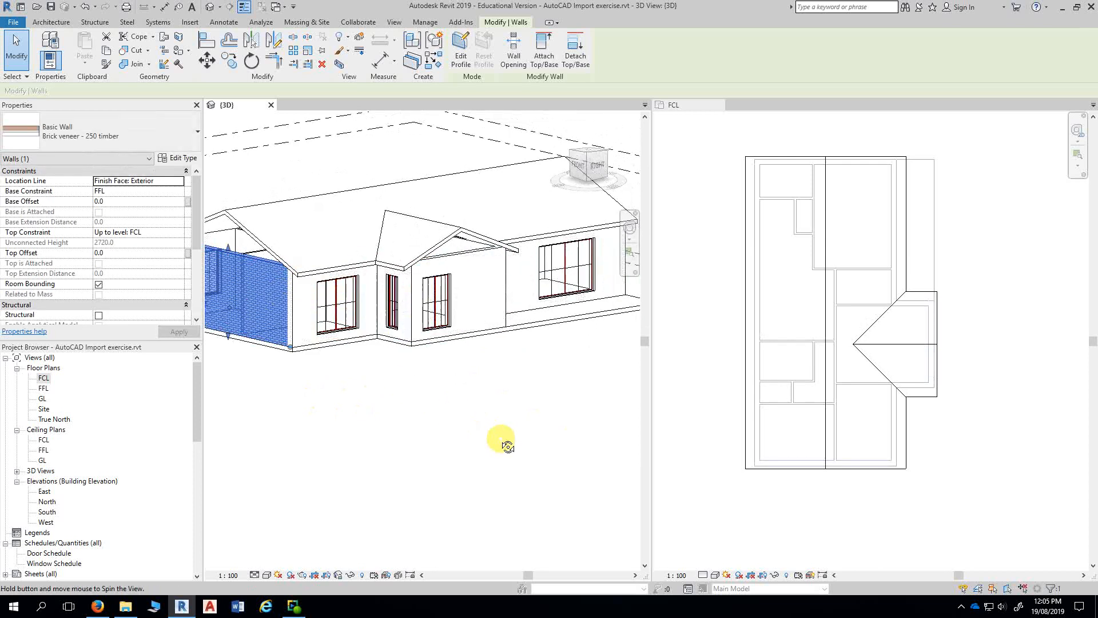
middle_click_drag(498, 441, 391, 466, "shift")
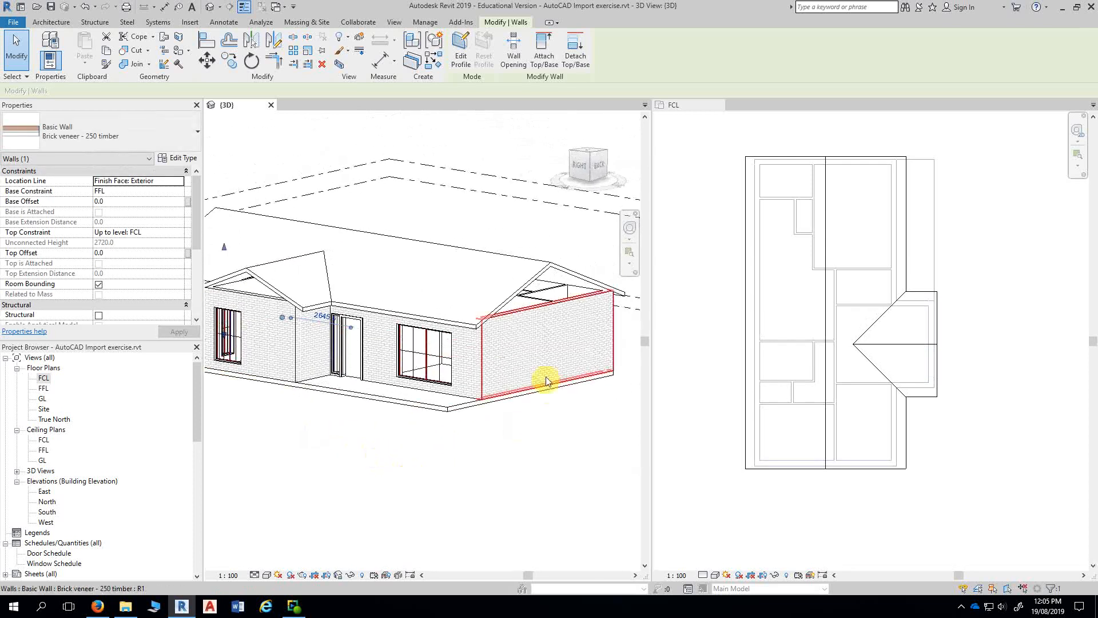
left_click(548, 353)
left_click(536, 471)
middle_click_drag(538, 470, 469, 450)
scroll(495, 343, "up", 2)
scroll(530, 327, "down", 3)
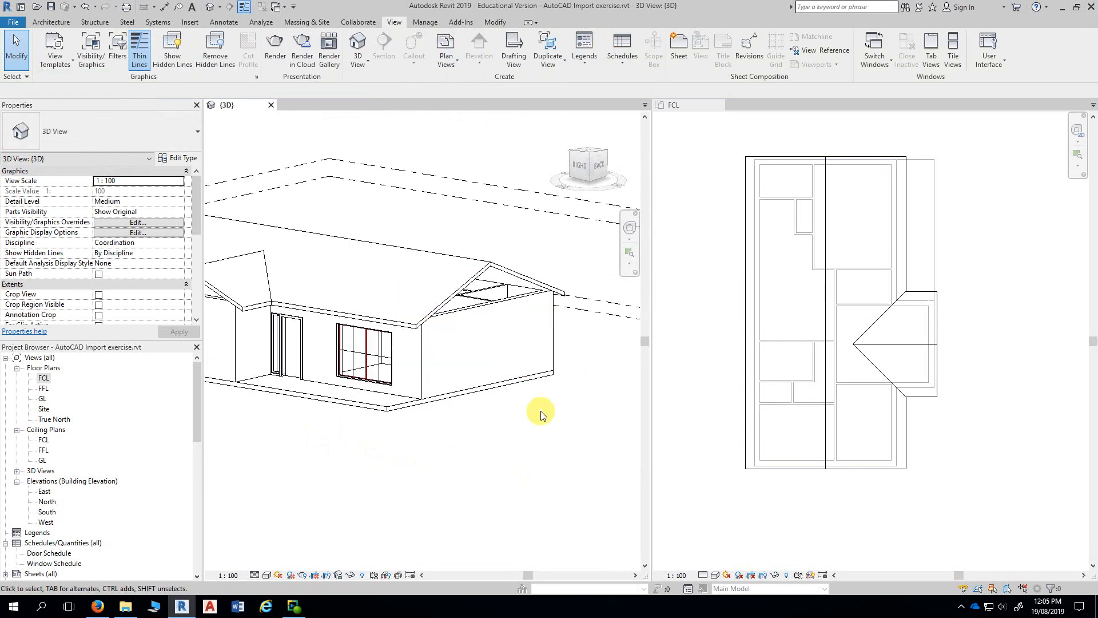
scroll(519, 342, "down", 1)
scroll(517, 370, "up", 3)
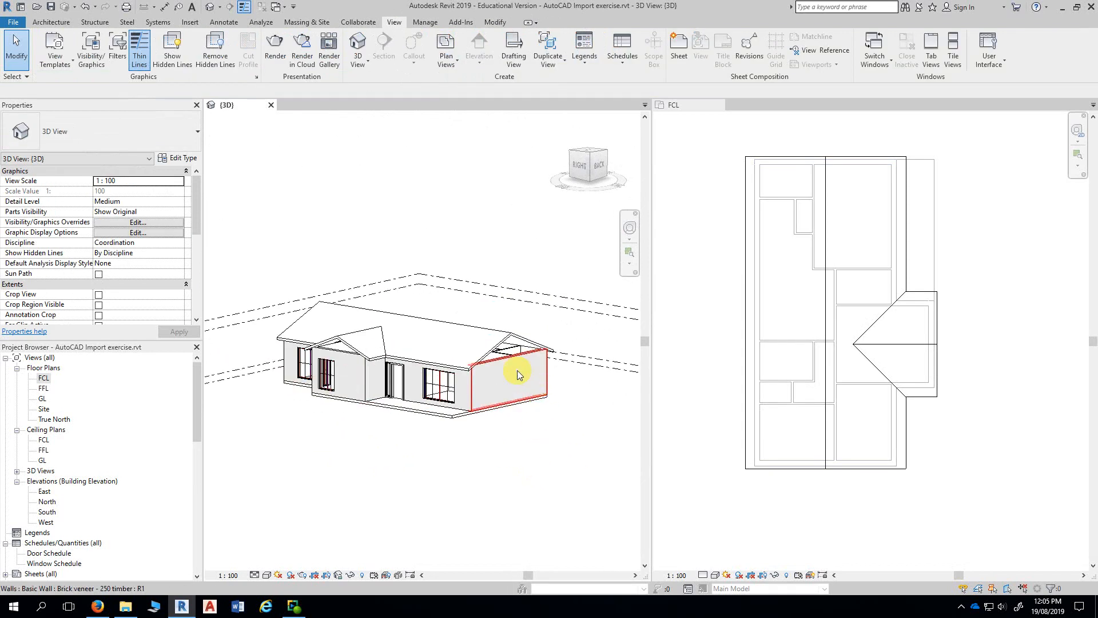
Step: Attach the top of the brick veneer wall beneath the main roof's back gable to the roof and clear the selection
left_click(515, 369)
scroll(545, 453, "up", 2)
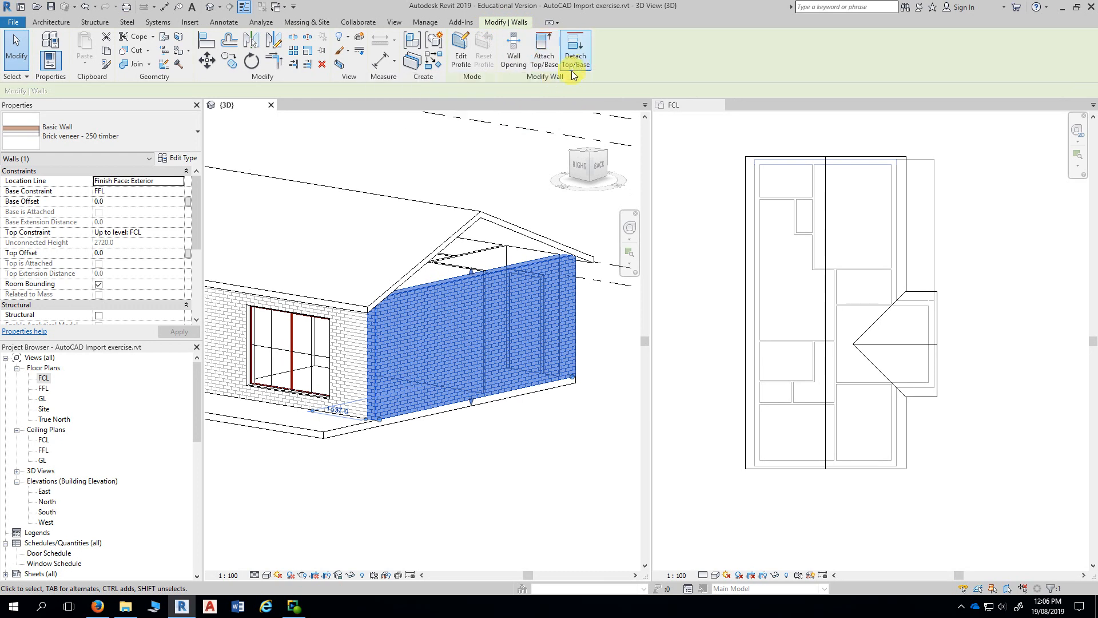
left_click(544, 62)
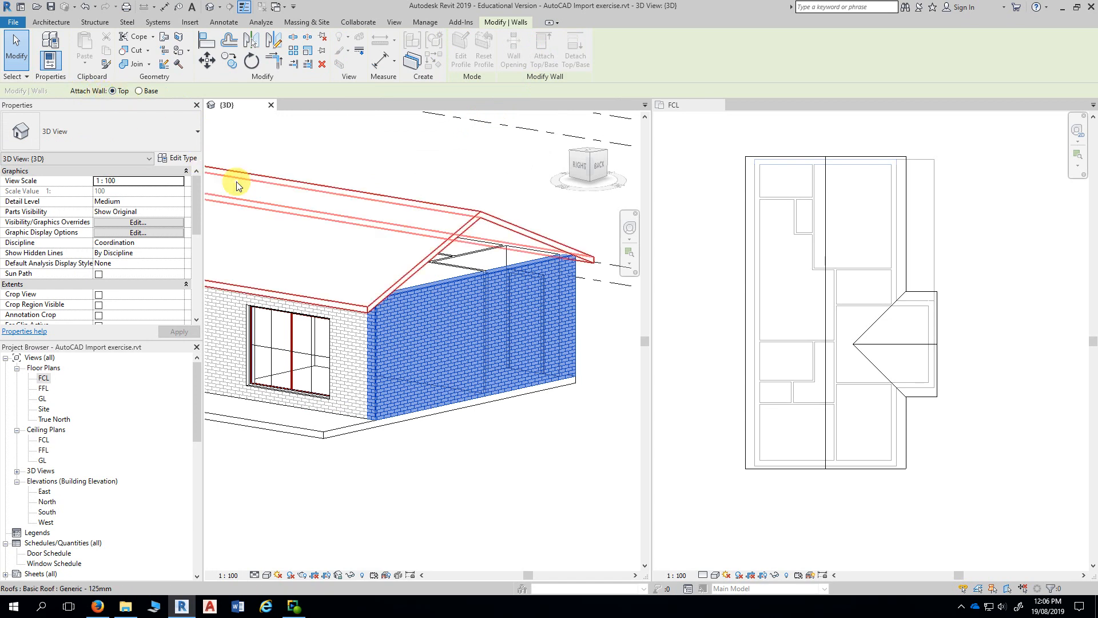
left_click(420, 207)
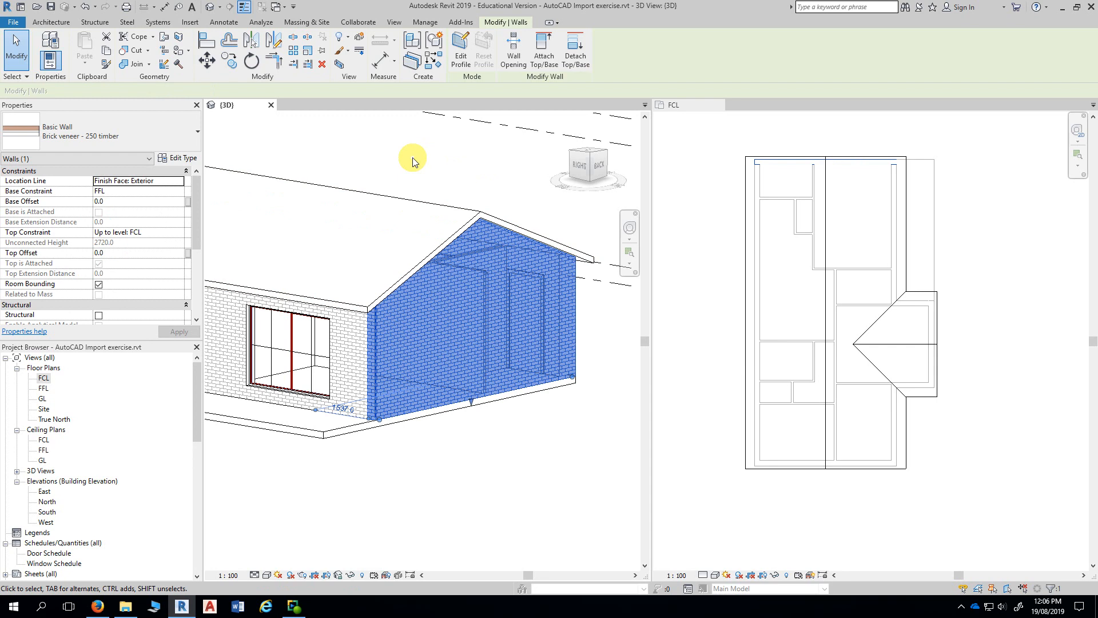
left_click(461, 464)
Step: Attach the top of the projecting wing's outer brick veneer wall to the roof and clear the selection
middle_click_drag(461, 465, 522, 422, "shift")
scroll(523, 405, "up", 1)
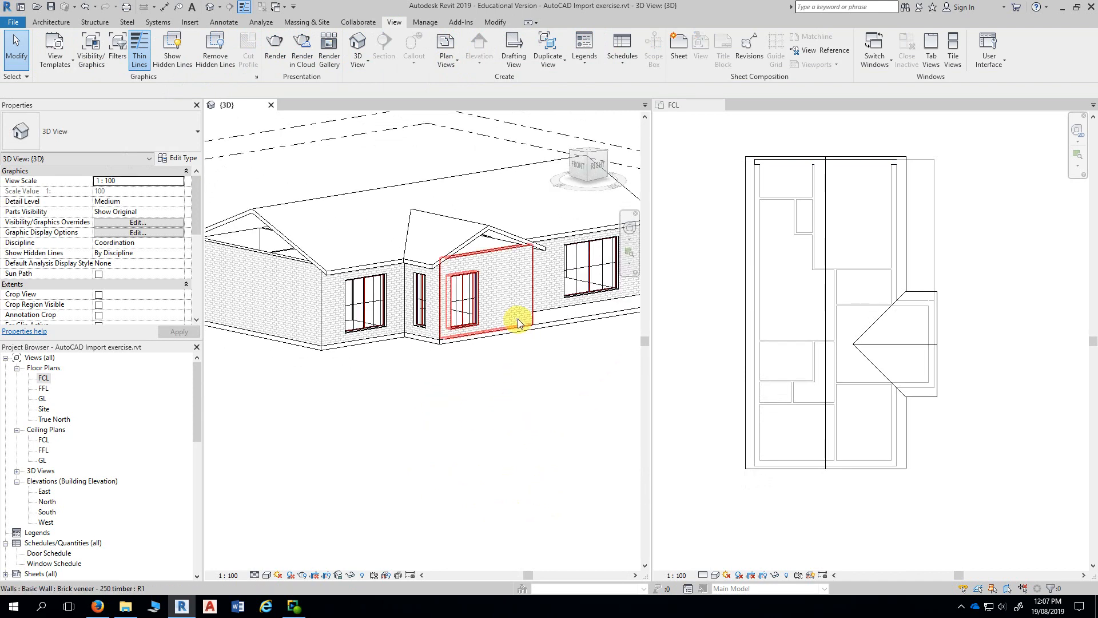
left_click(510, 301)
middle_click_drag(522, 411, 491, 448, "shift")
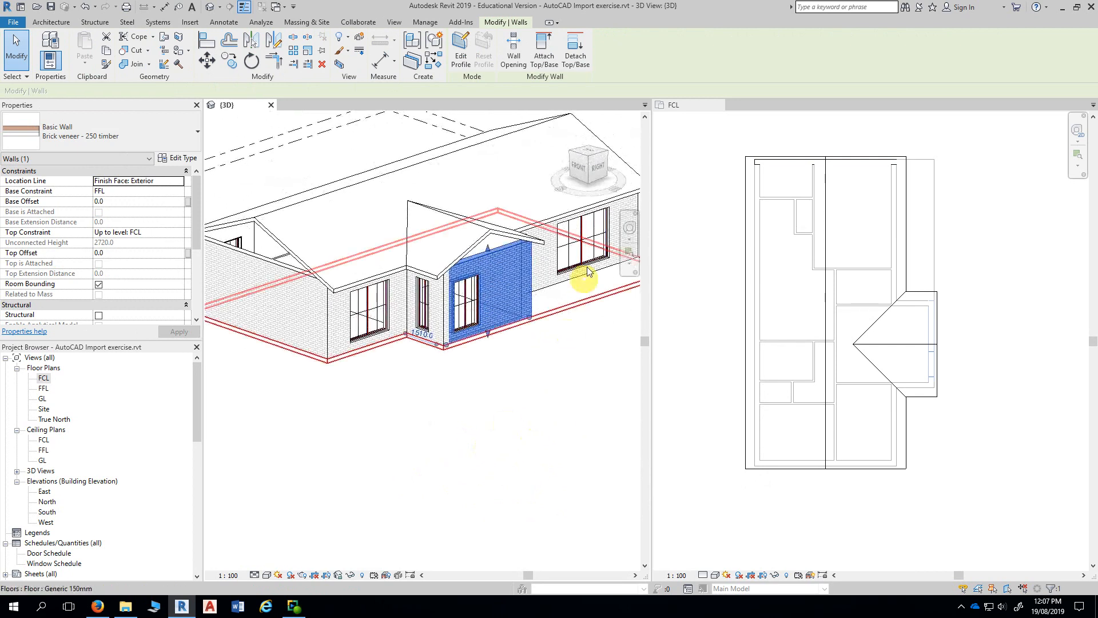
left_click(549, 64)
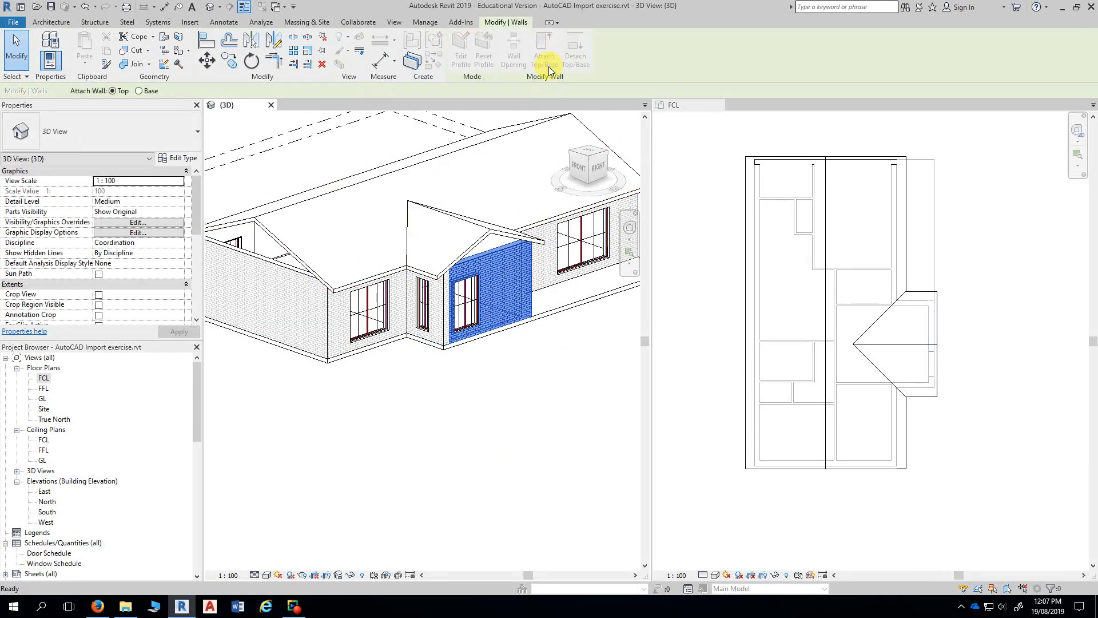
left_click(481, 153)
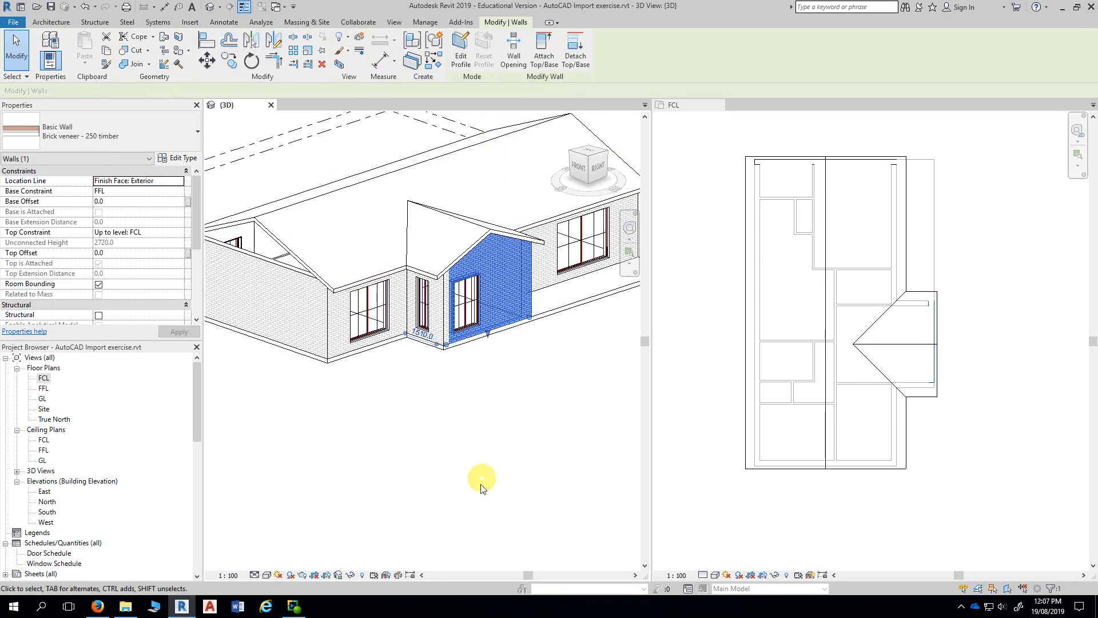
left_click(469, 518)
Step: Attach the top of the brick veneer wall beneath the main roof's front gable to the roof and clear the selection
middle_click_drag(423, 488, 489, 505)
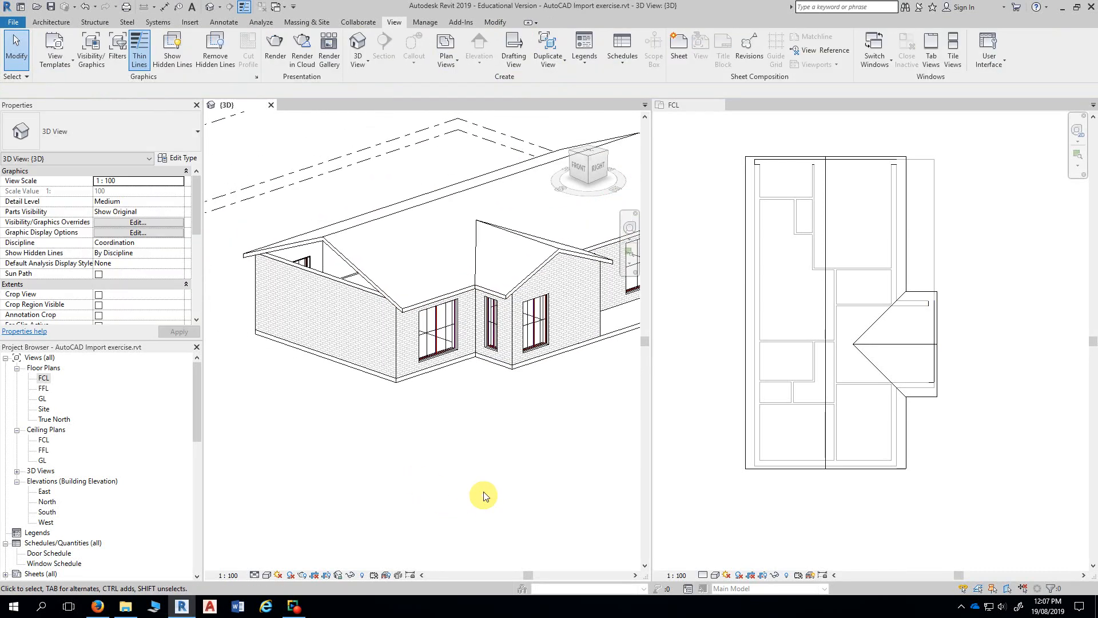
left_click(354, 310)
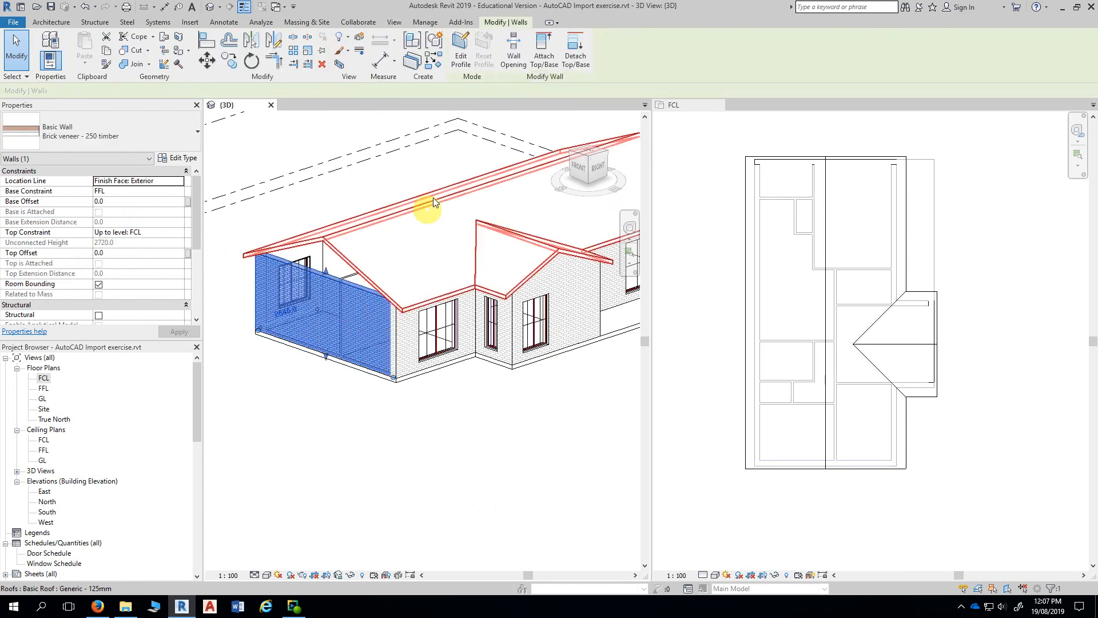
left_click(542, 55)
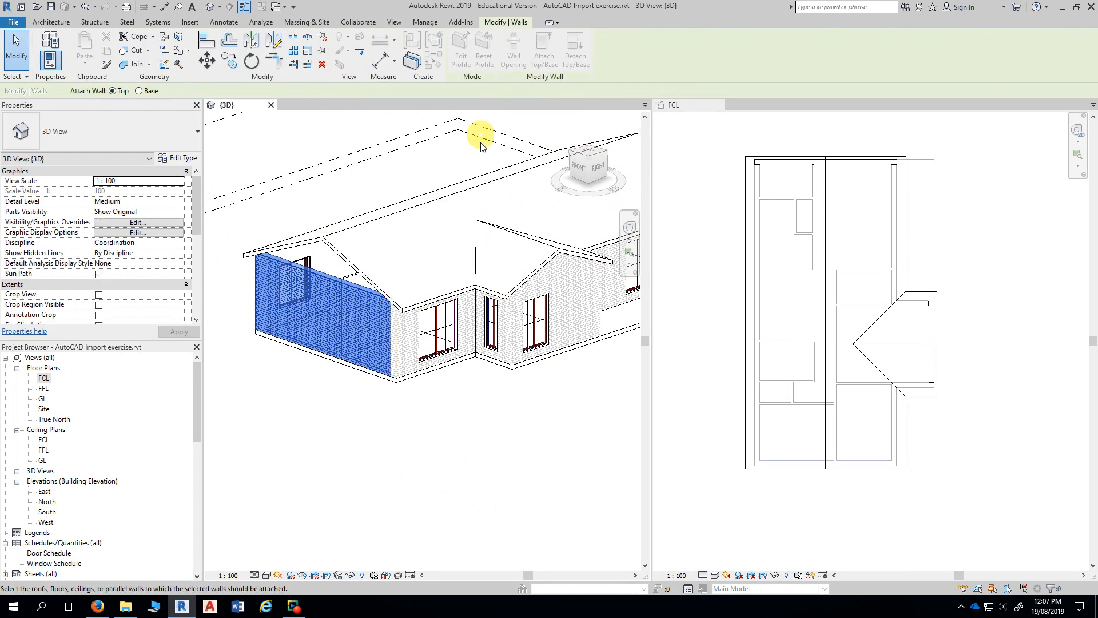
left_click(435, 226)
left_click(458, 479)
scroll(470, 483, "down", 2)
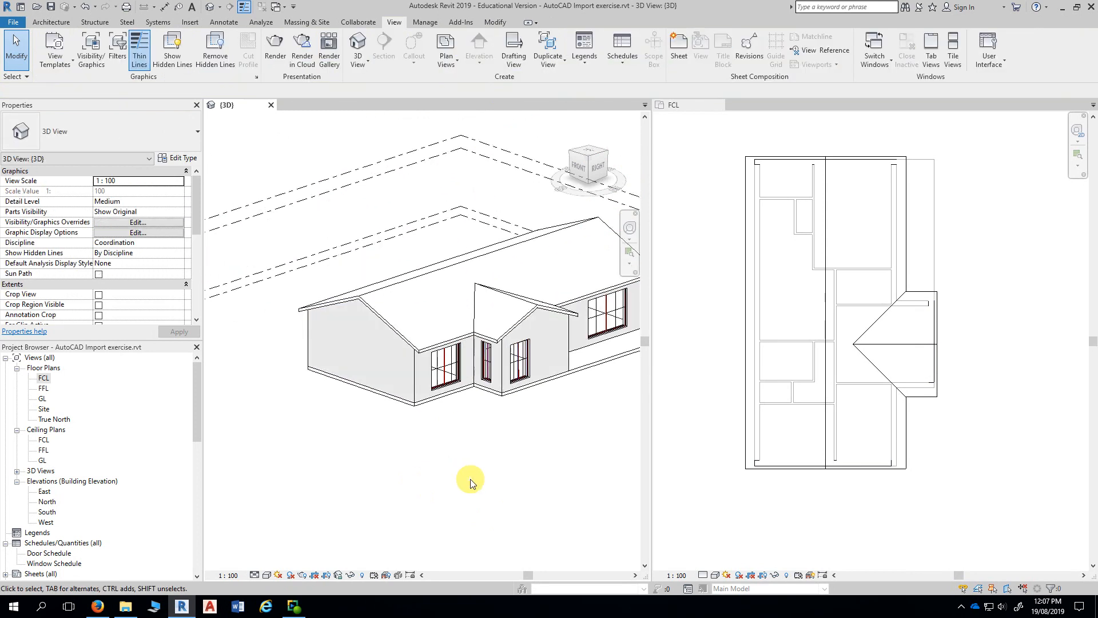
middle_click_drag(466, 479, 429, 465)
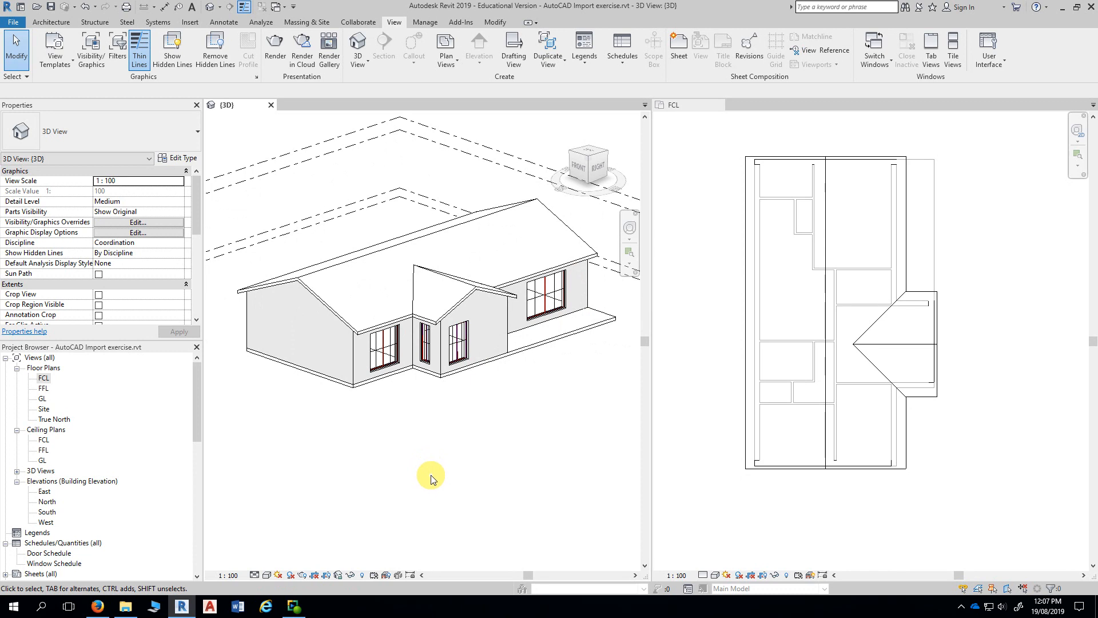
middle_click_drag(423, 482, 437, 483)
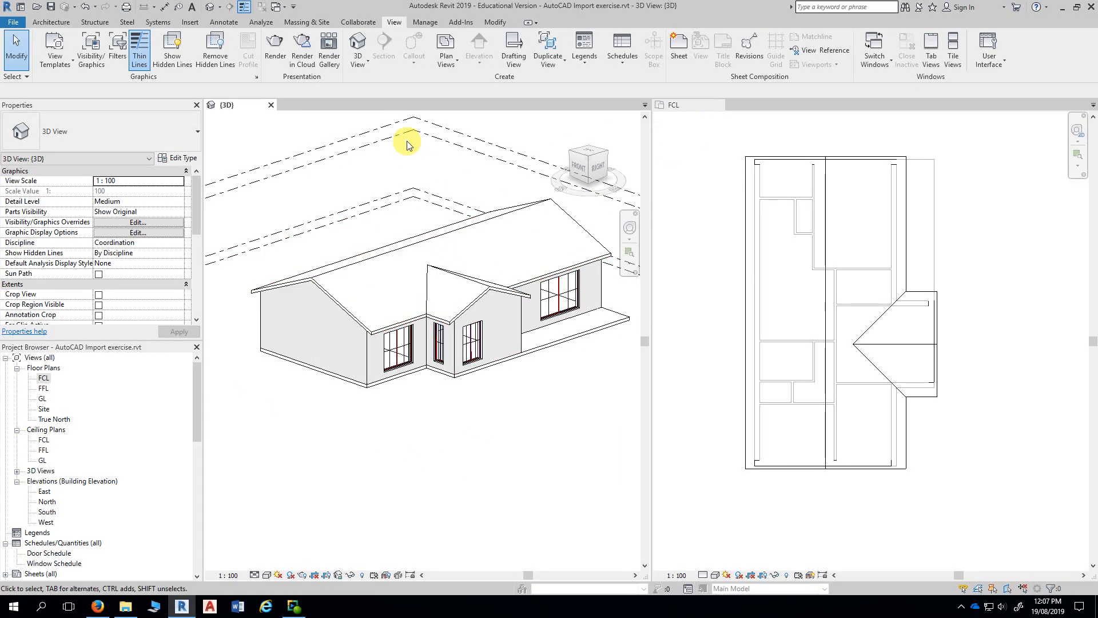
Step: Close the FCL floor plan view and inspect the gable walls attached to the roof in the enlarged 3D view
left_click(711, 148)
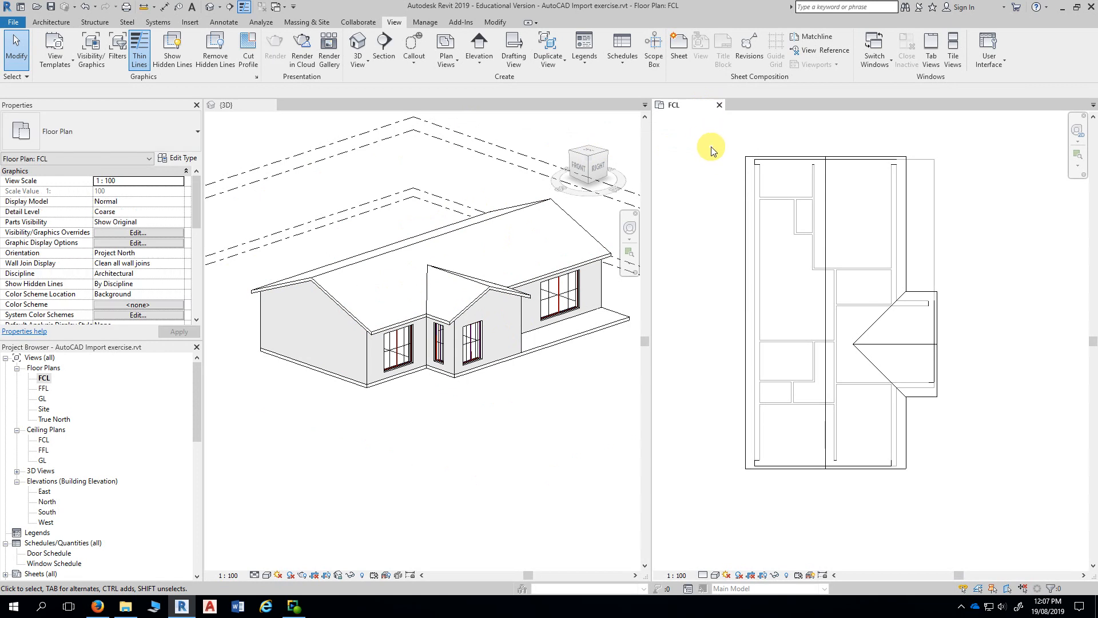
left_click(720, 104)
middle_click_drag(458, 464, 493, 471)
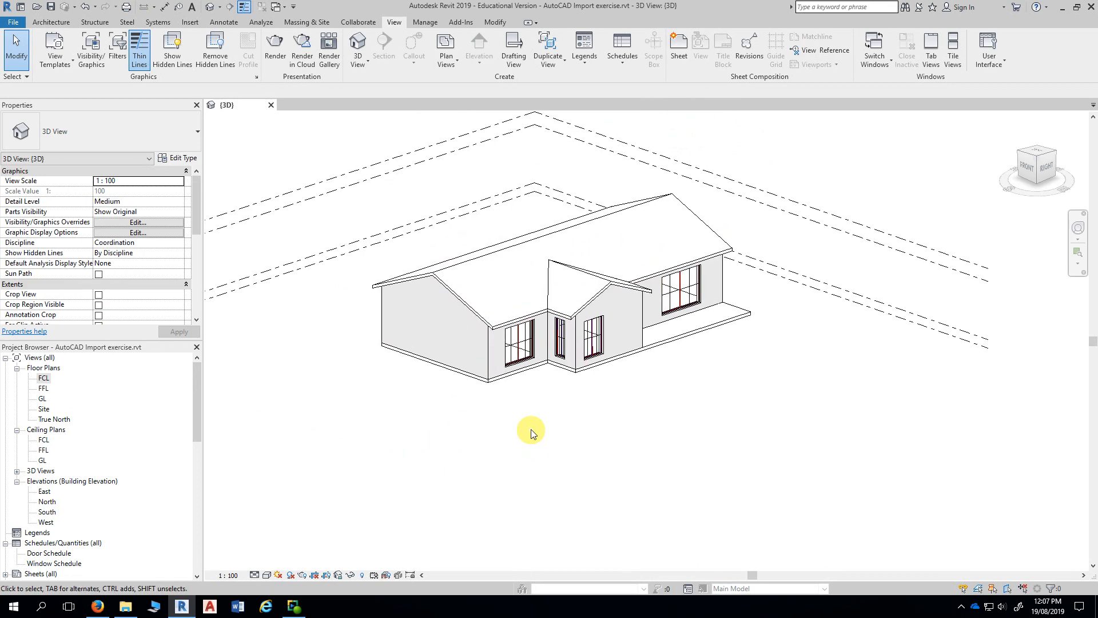
scroll(532, 426, "up", 3)
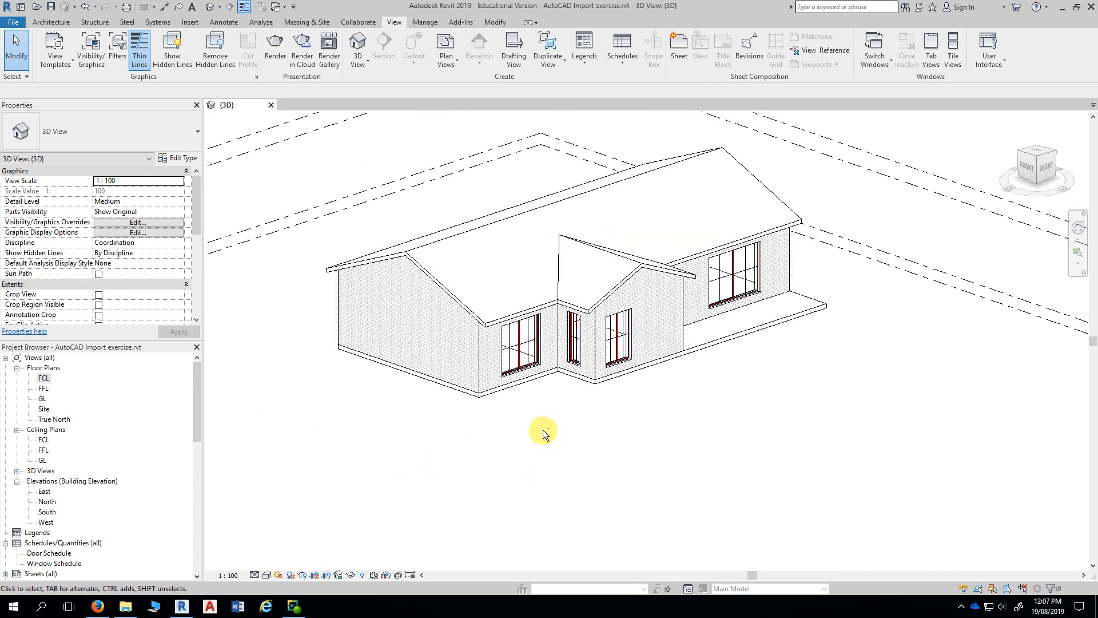
scroll(543, 430, "up", 1)
middle_click_drag(551, 427, 596, 468)
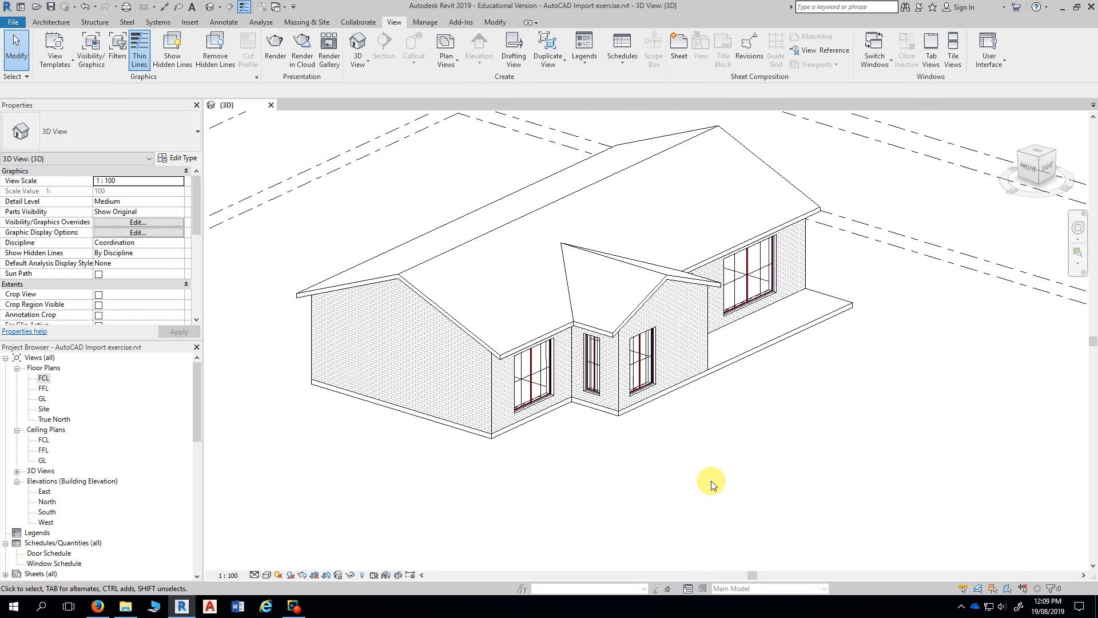
middle_click_drag(709, 483, 731, 469, "shift")
scroll(722, 489, "up", 3)
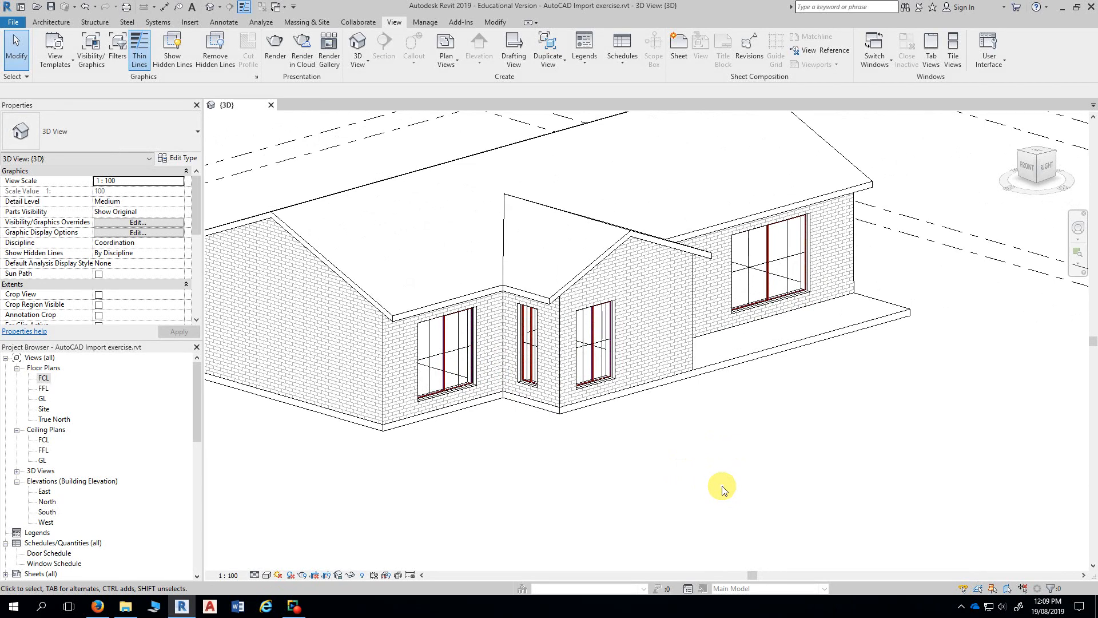
mouse_move(632, 482)
middle_mouse_down("shift")
mouse_move(646, 496)
mouse_move(753, 484)
mouse_move(763, 503)
middle_mouse_up("shift")
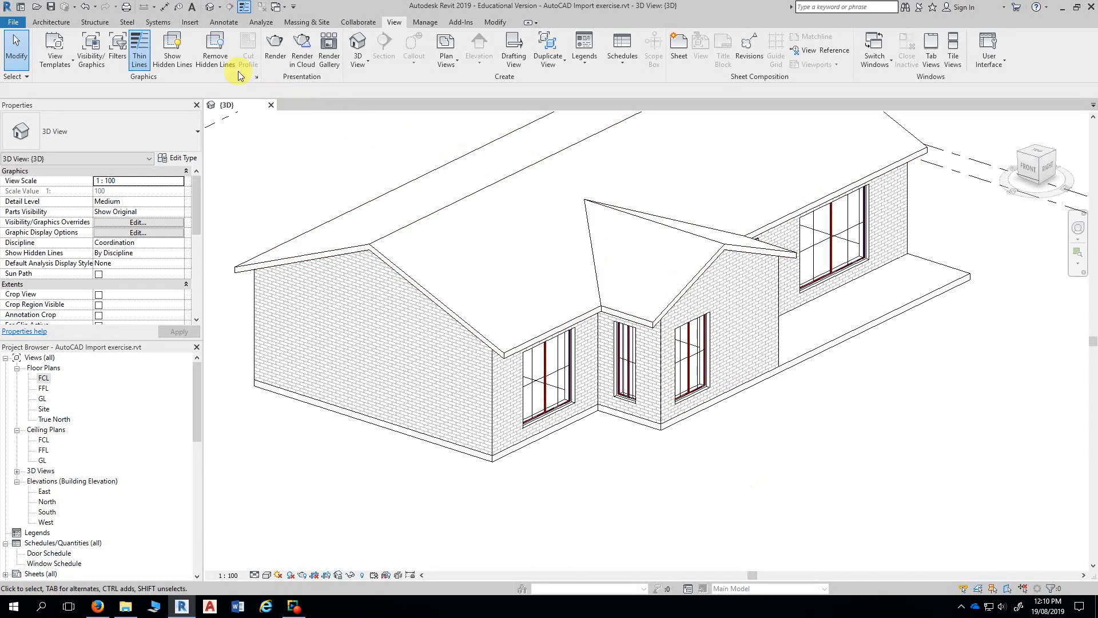
Step: Place a roof fascia of type Fascia along both sloping edges of the projecting wing's gable and end the command
left_click(51, 22)
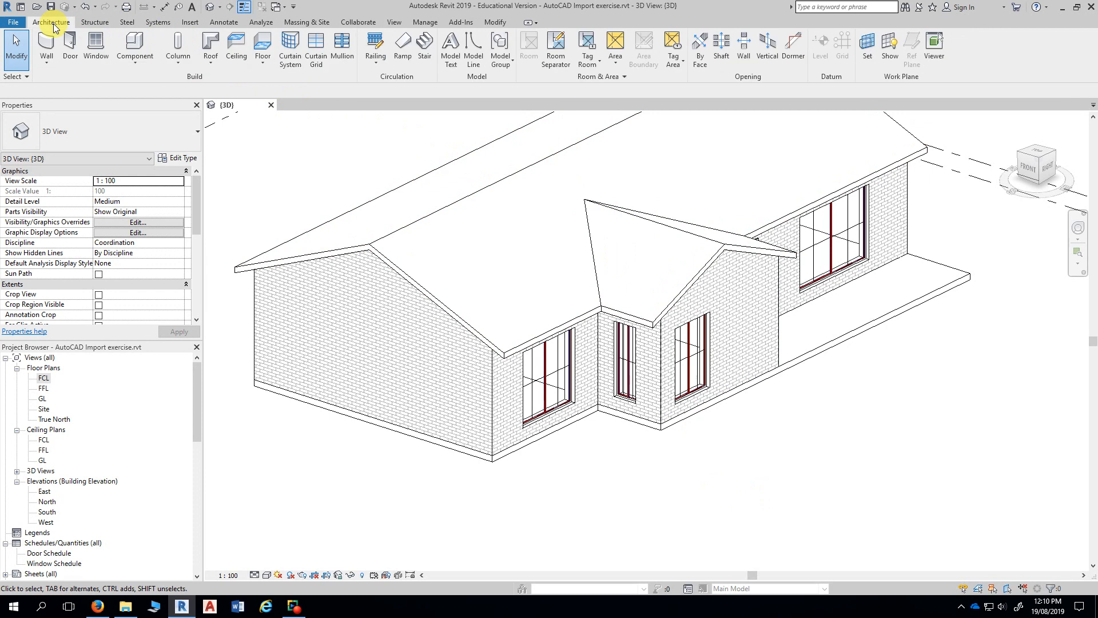
left_click(211, 68)
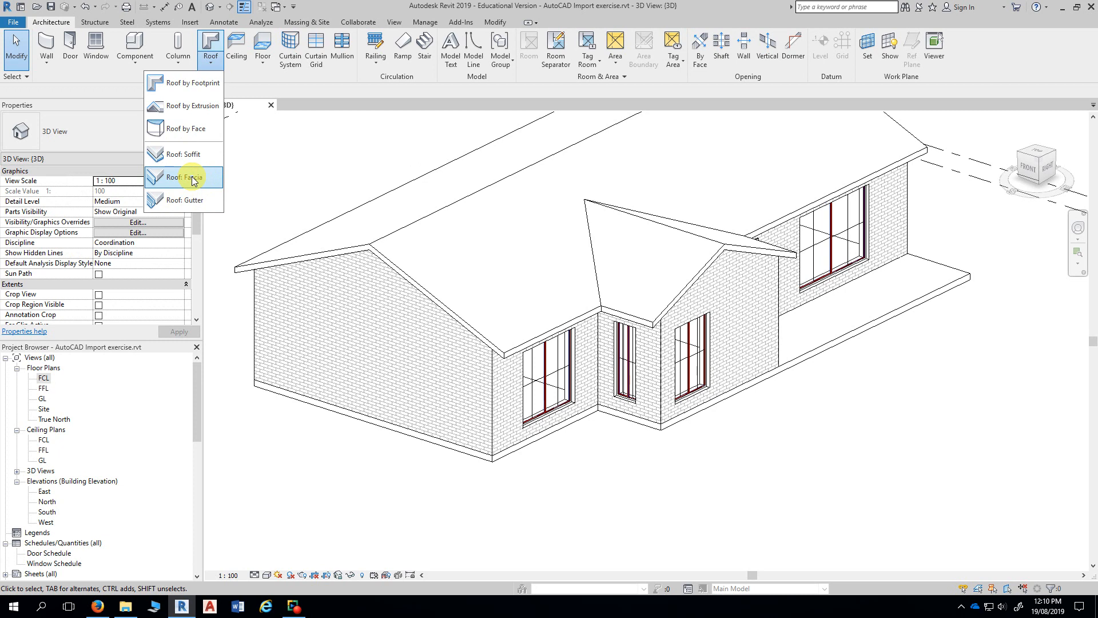
left_click(193, 181)
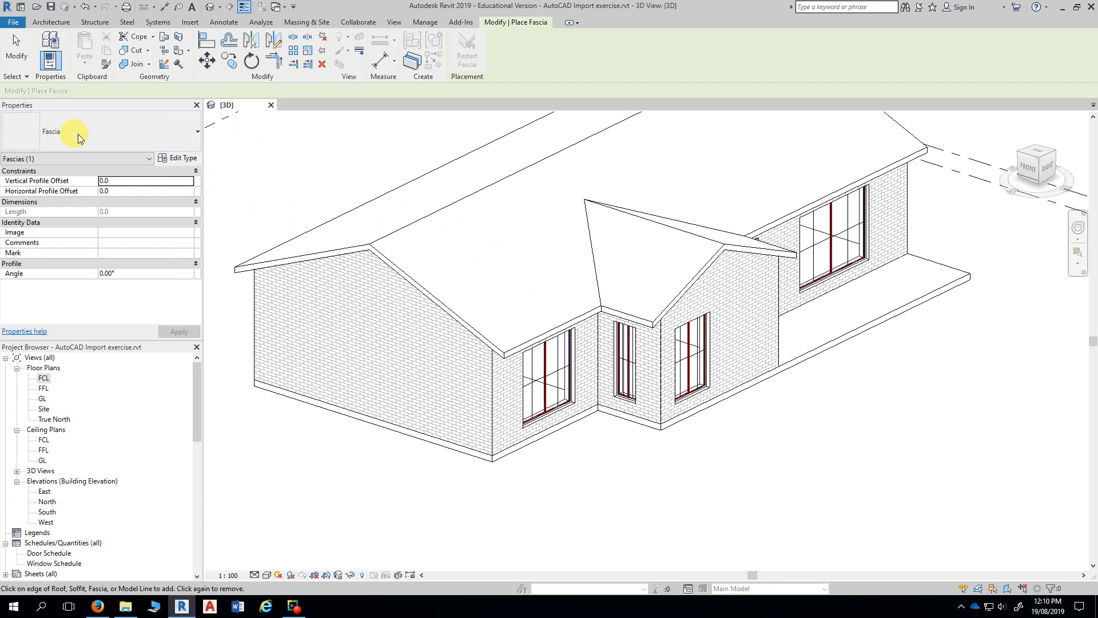
left_click(129, 132)
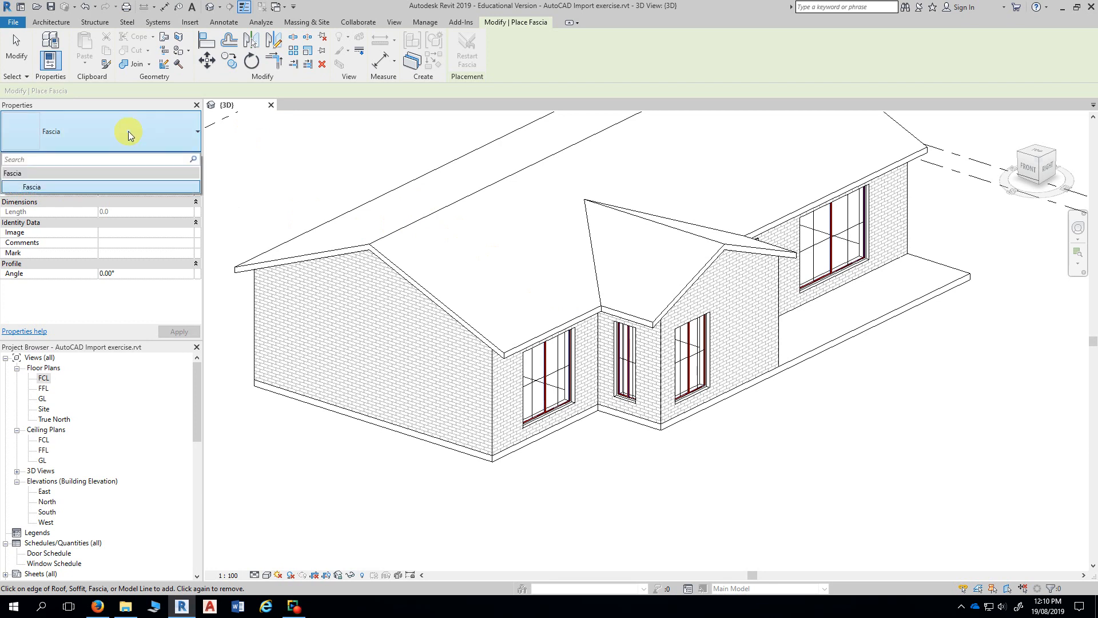
left_click(128, 131)
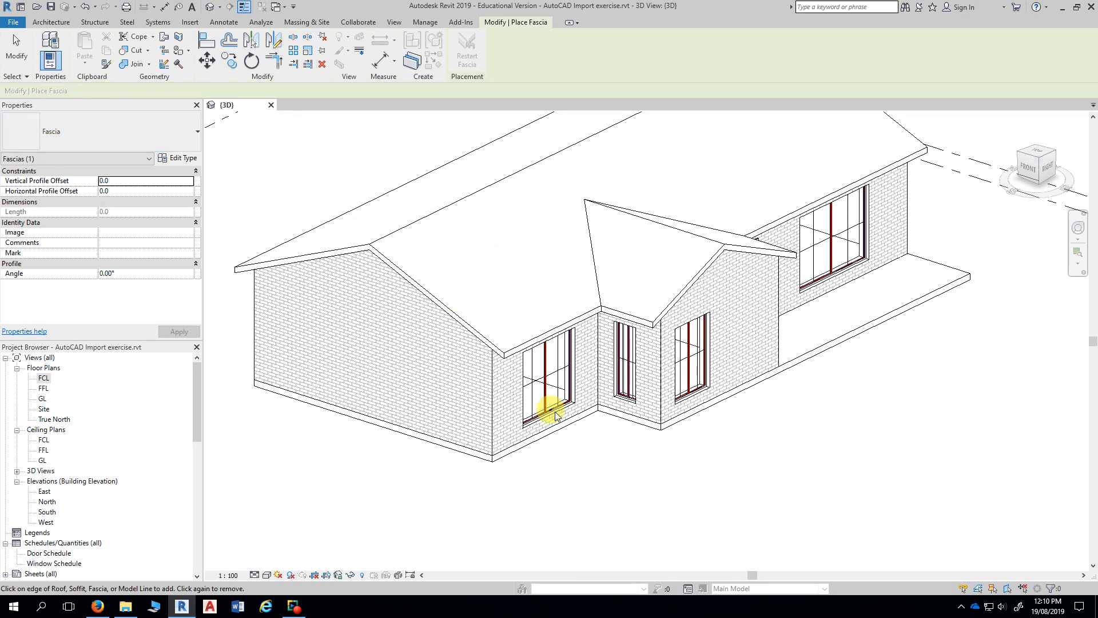
scroll(853, 417, "up", 2)
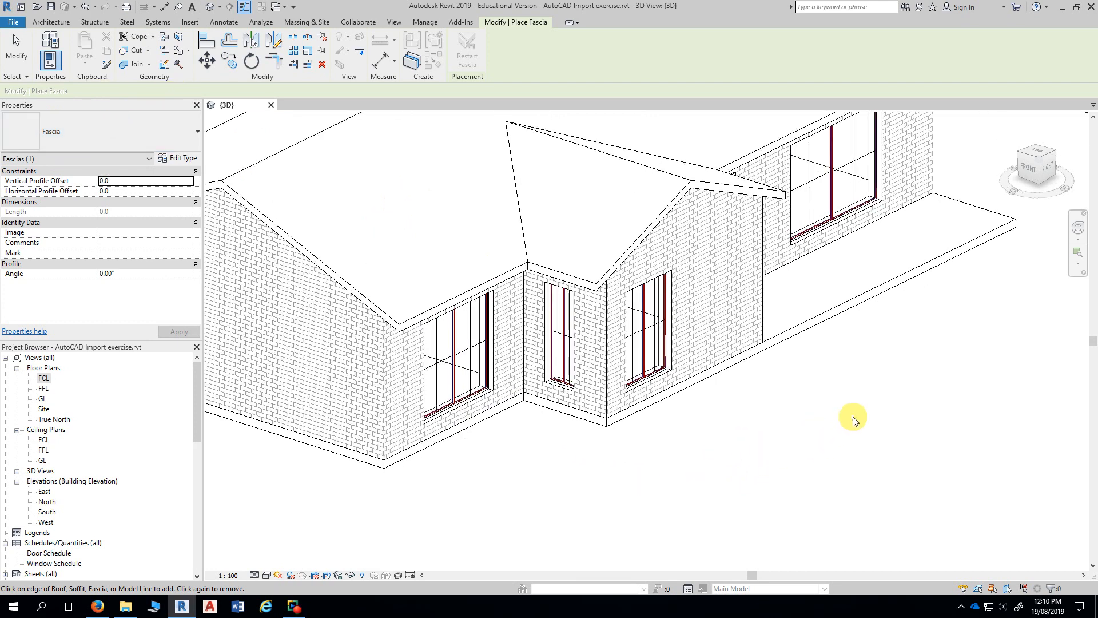
middle_click_drag(853, 417, 820, 497)
scroll(820, 495, "up", 1)
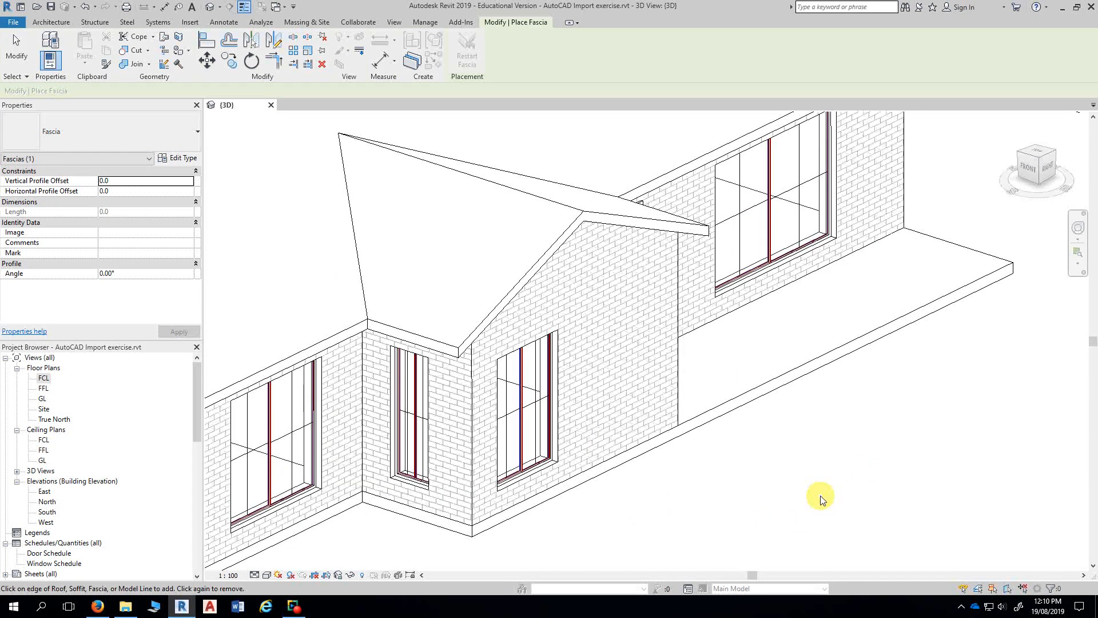
scroll(820, 495, "up", 1)
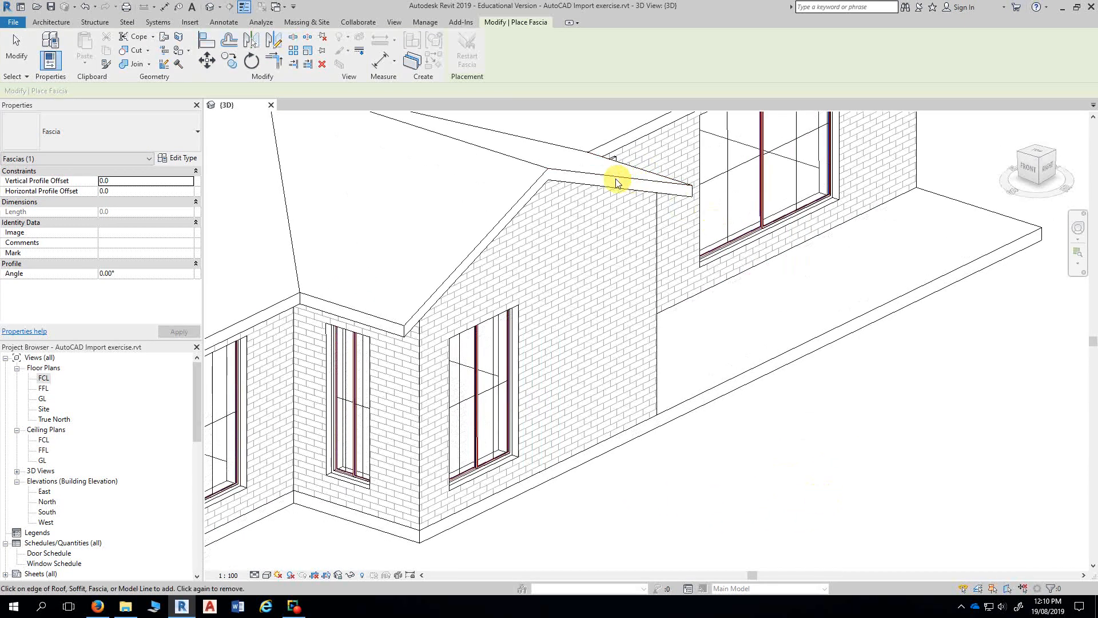
left_click(521, 198)
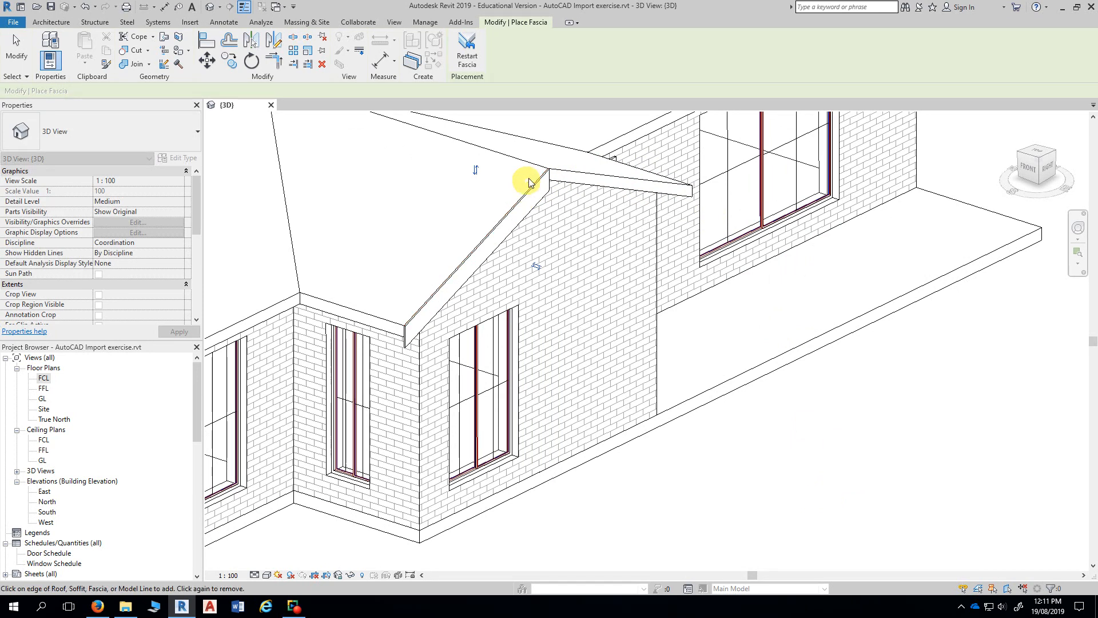
left_click(578, 178)
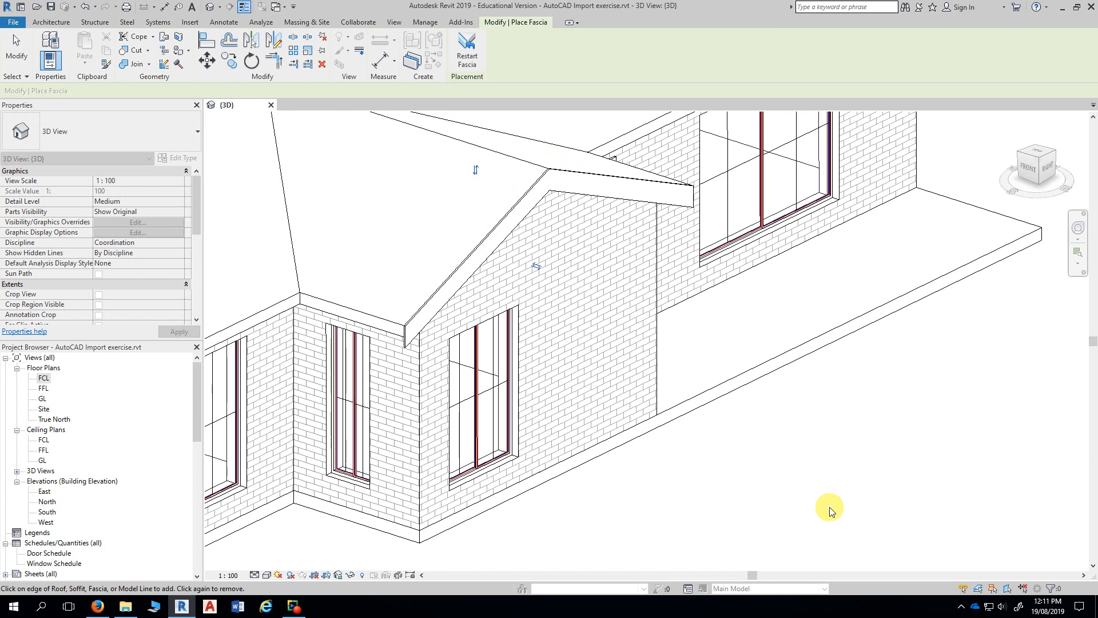
scroll(826, 503, "down", 4)
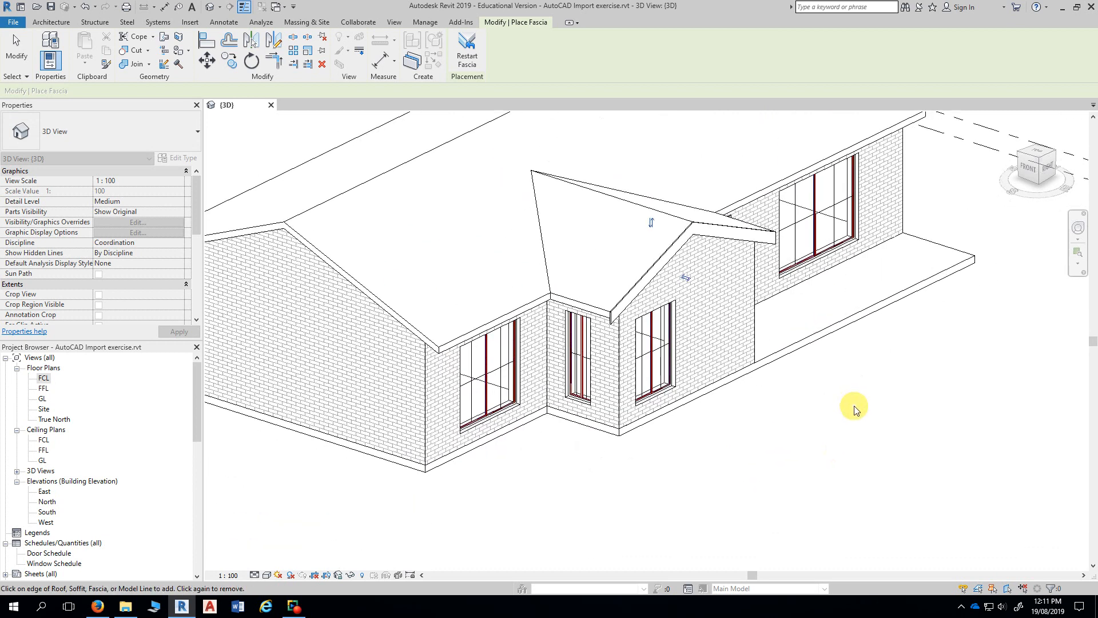
left_click(16, 57)
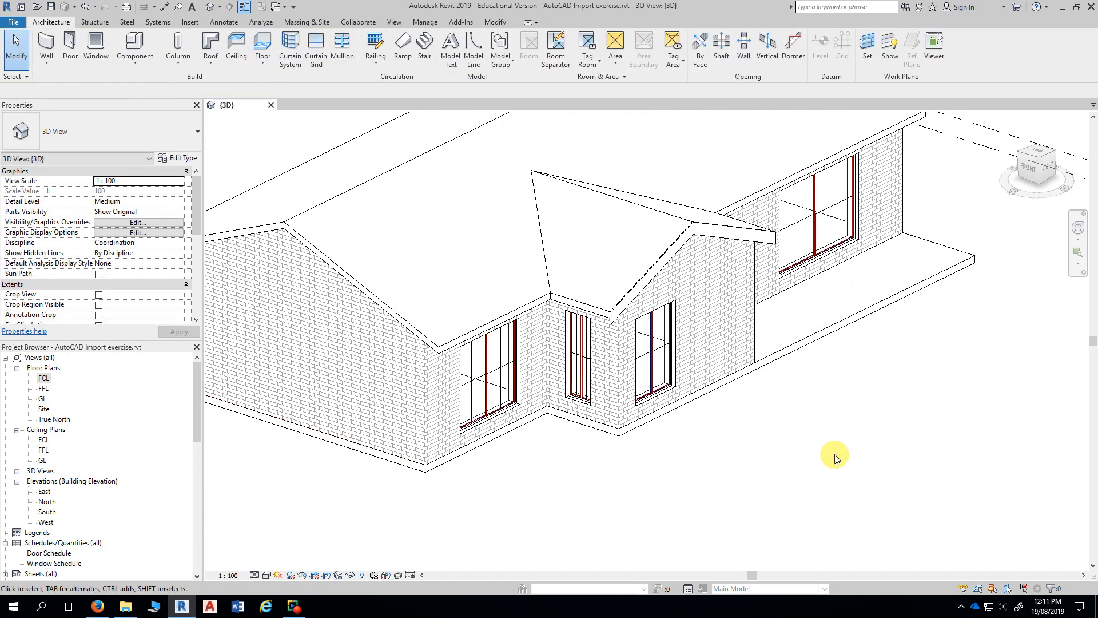
Step: Inspect the fascia on the projecting wing's gable up close and select it to examine its properties
mouse_move(762, 470)
middle_mouse_down("shift")
mouse_move(940, 469)
mouse_move(767, 461)
mouse_move(802, 461)
middle_mouse_up("shift")
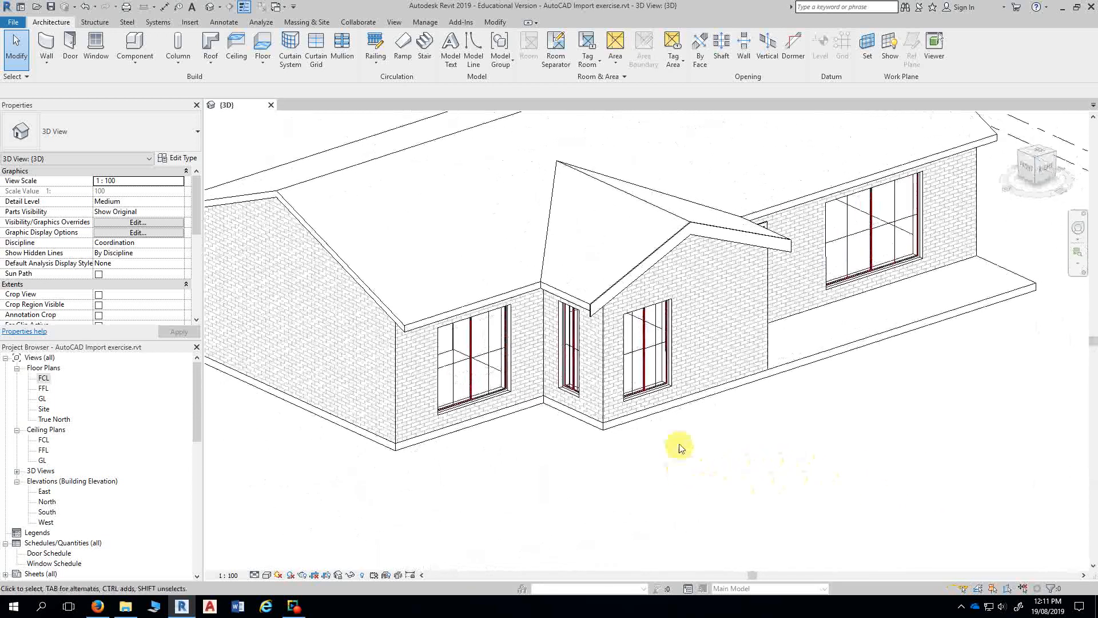
scroll(672, 343, "up", 3)
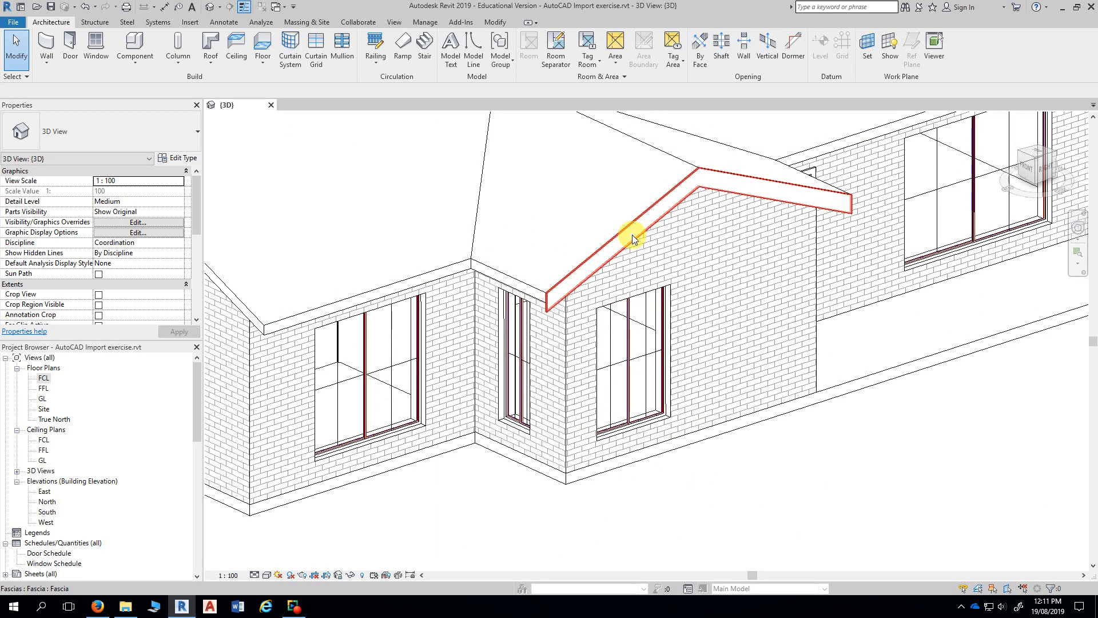
left_click(678, 194)
key("Escape")
scroll(677, 197, "up", 2)
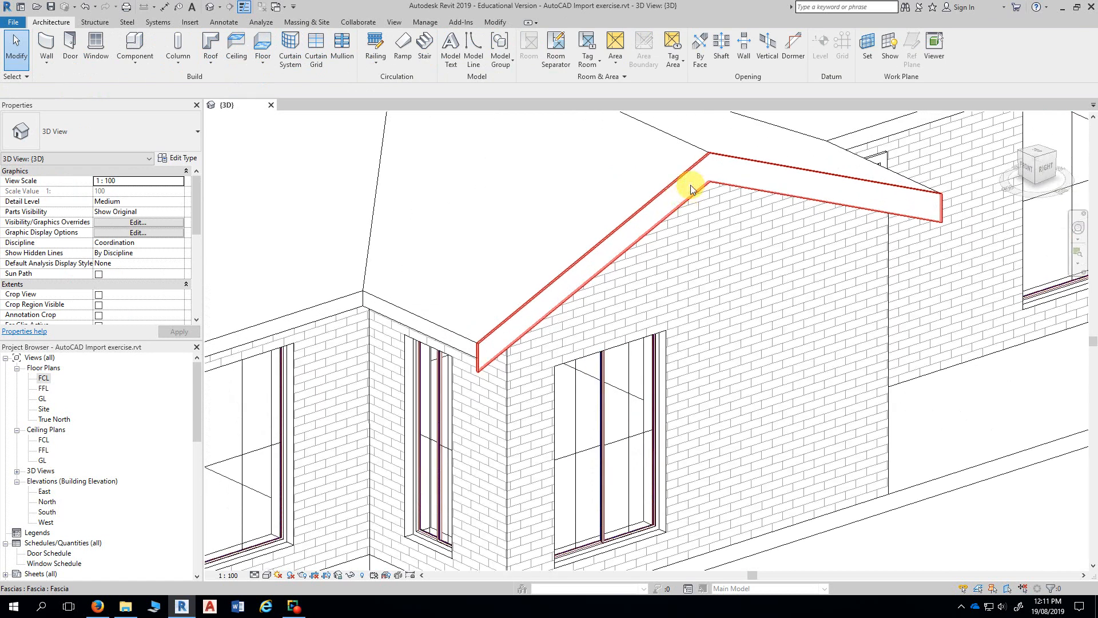
left_click(689, 188)
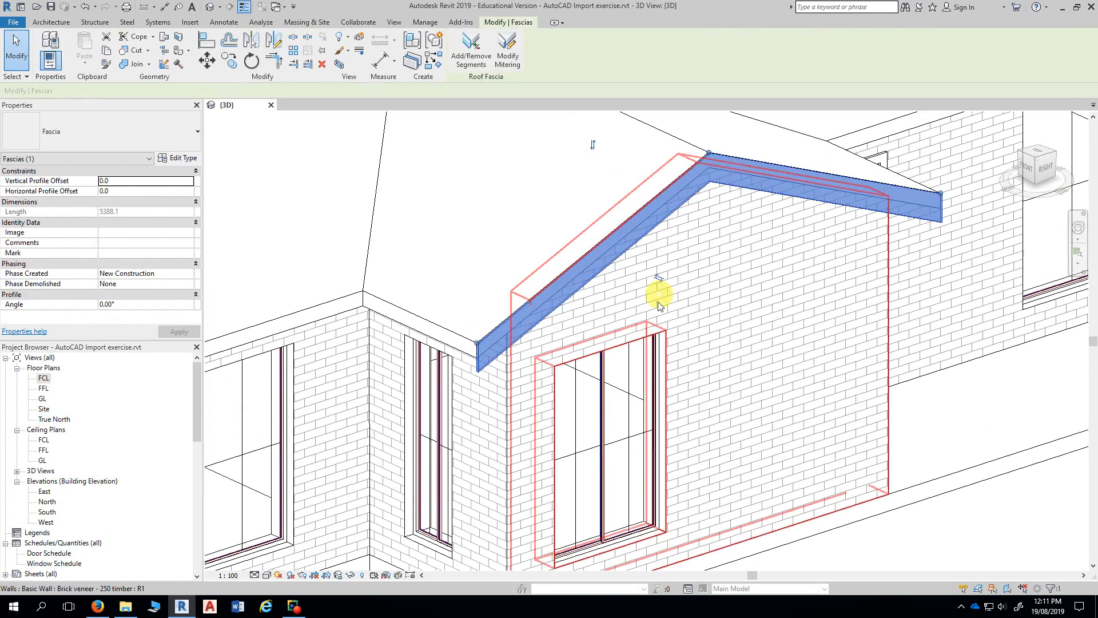
Step: Stretch the front lower end of the projecting wing's gable fascia about 191 mm past the roof eave
middle_click_drag(484, 400, 527, 396, "shift")
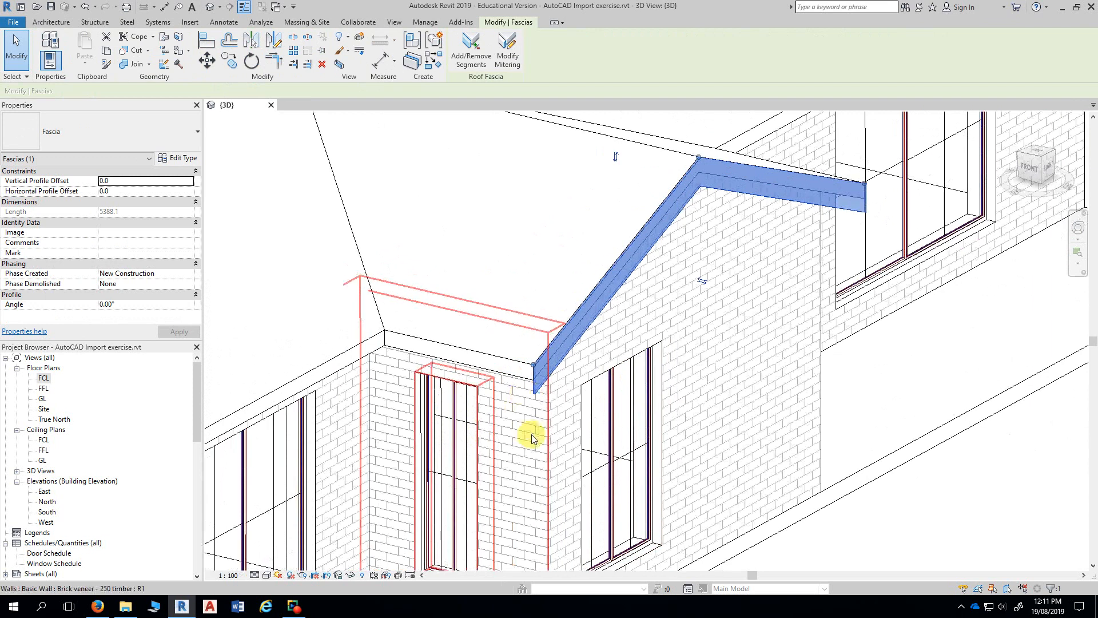
scroll(529, 430, "up", 3)
scroll(523, 329, "up", 4)
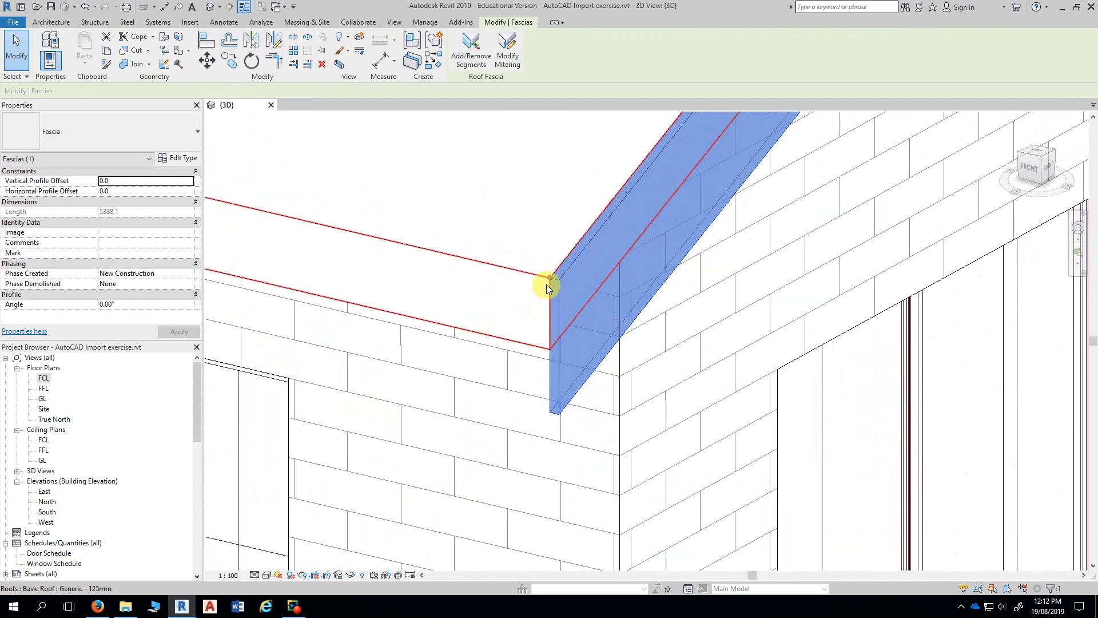
left_click_drag(549, 279, 551, 280)
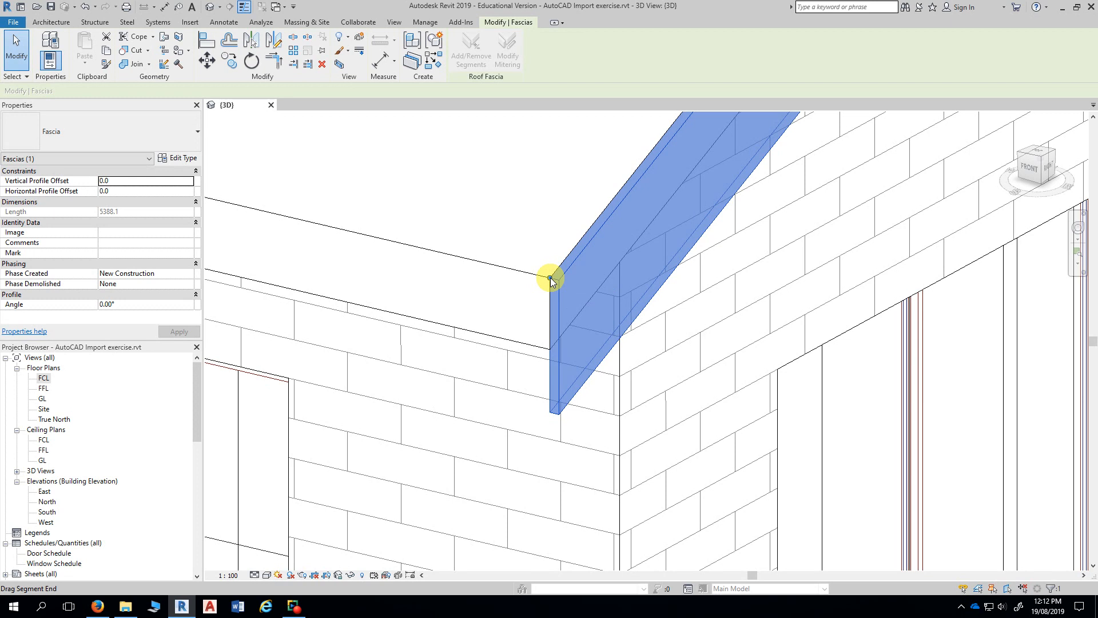
left_click_drag(551, 278, 499, 348)
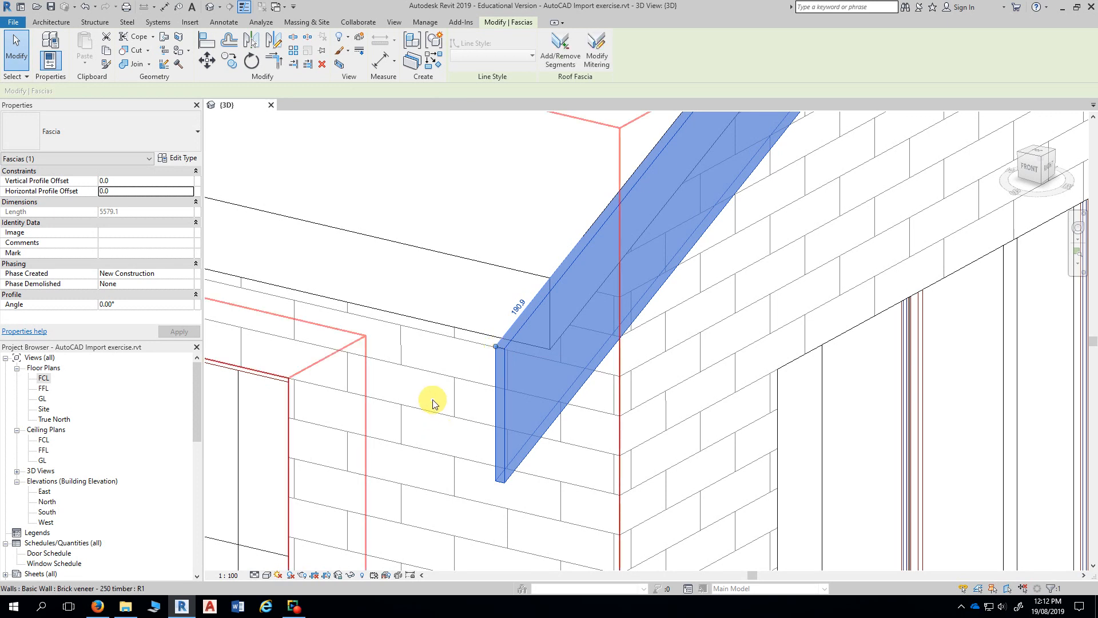
Step: Set the extension of the gable fascia's front end to -200 mm so it projects outward, and clear the selection
left_click(519, 310)
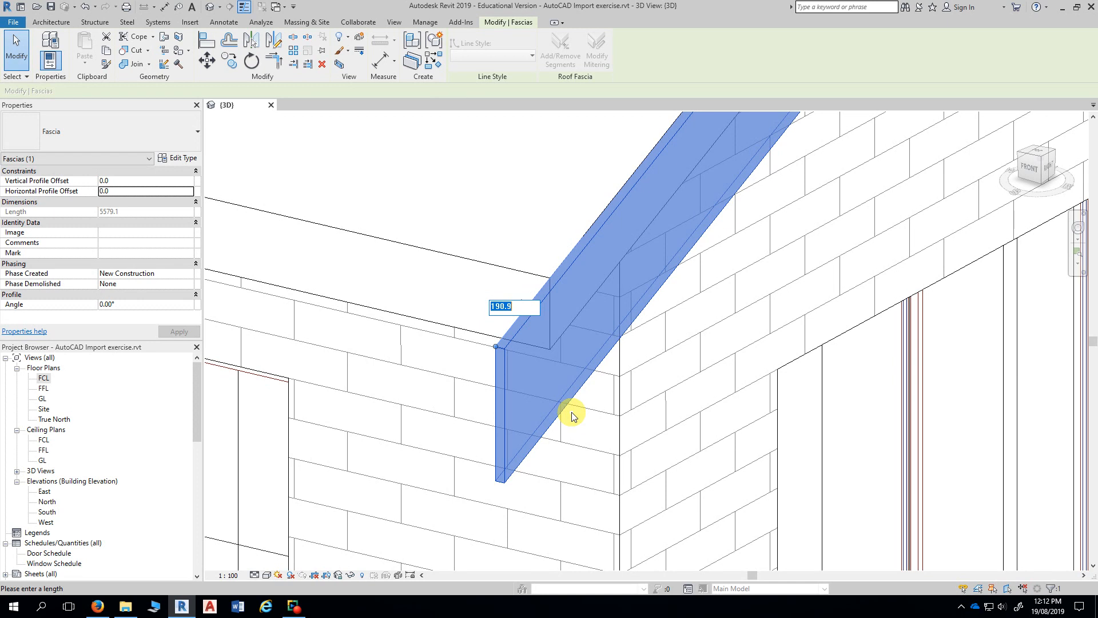
key("BackSpace")
type("-200")
key("Return")
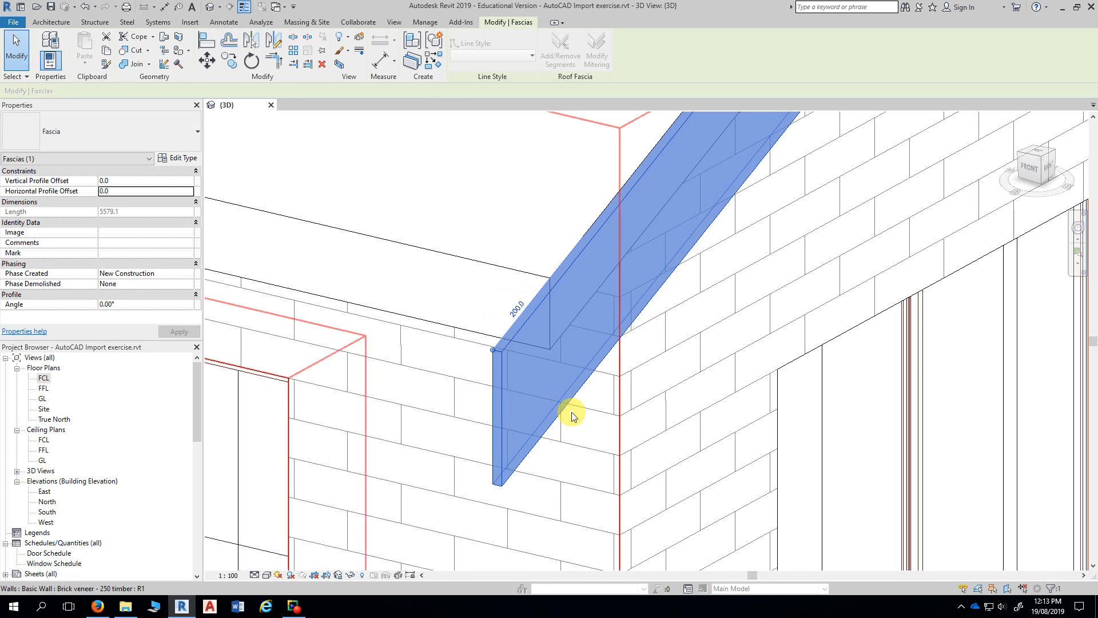
scroll(571, 412, "down", 8)
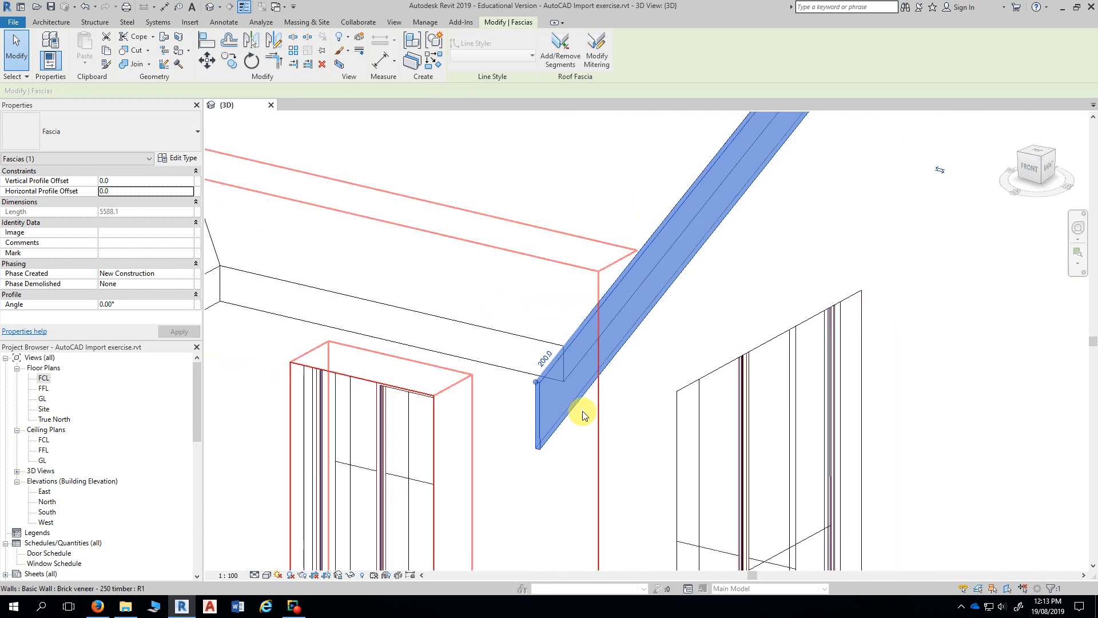
left_click(994, 420)
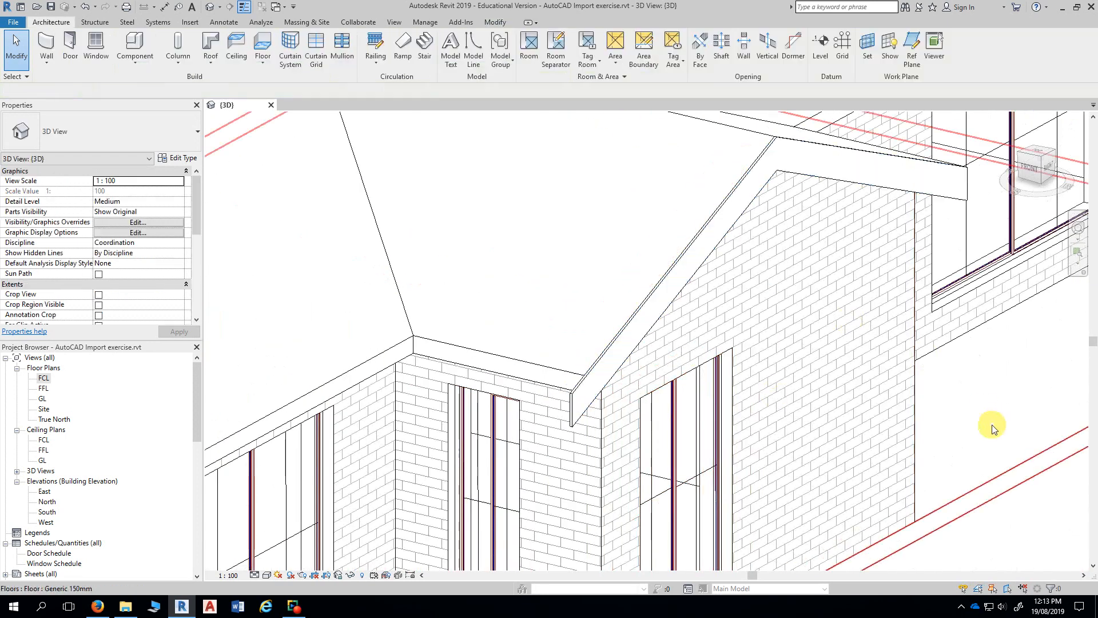
Step: Stretch the opposite, rear lower end of the same gable fascia about 171 mm past the roof eave
middle_click_drag(502, 420, 642, 400, "shift")
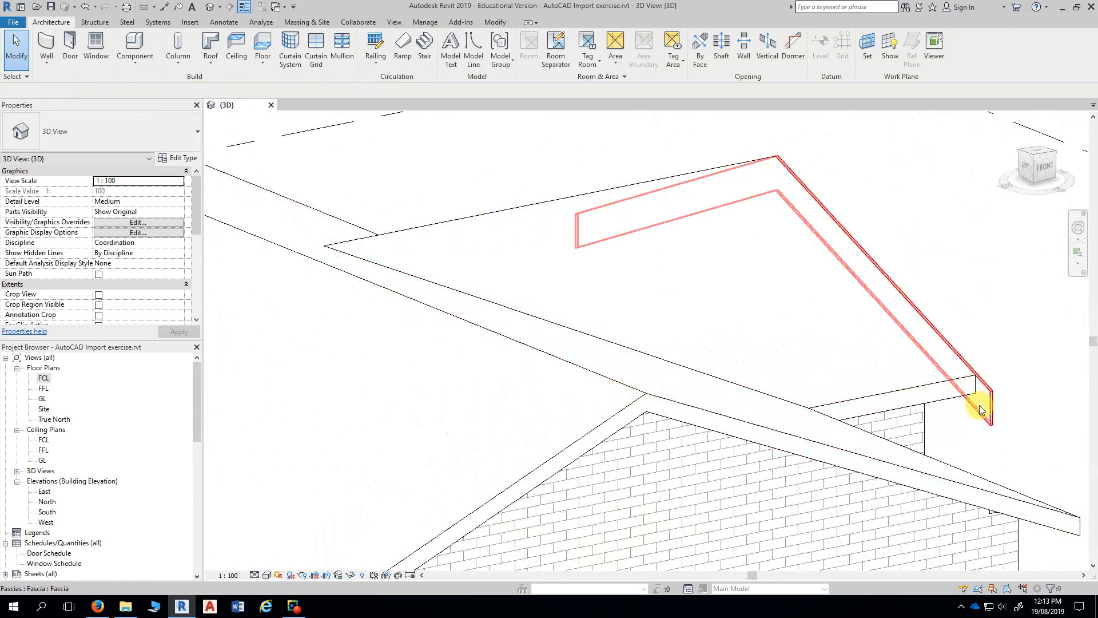
middle_click_drag(983, 404, 708, 364, "shift")
left_click(822, 270)
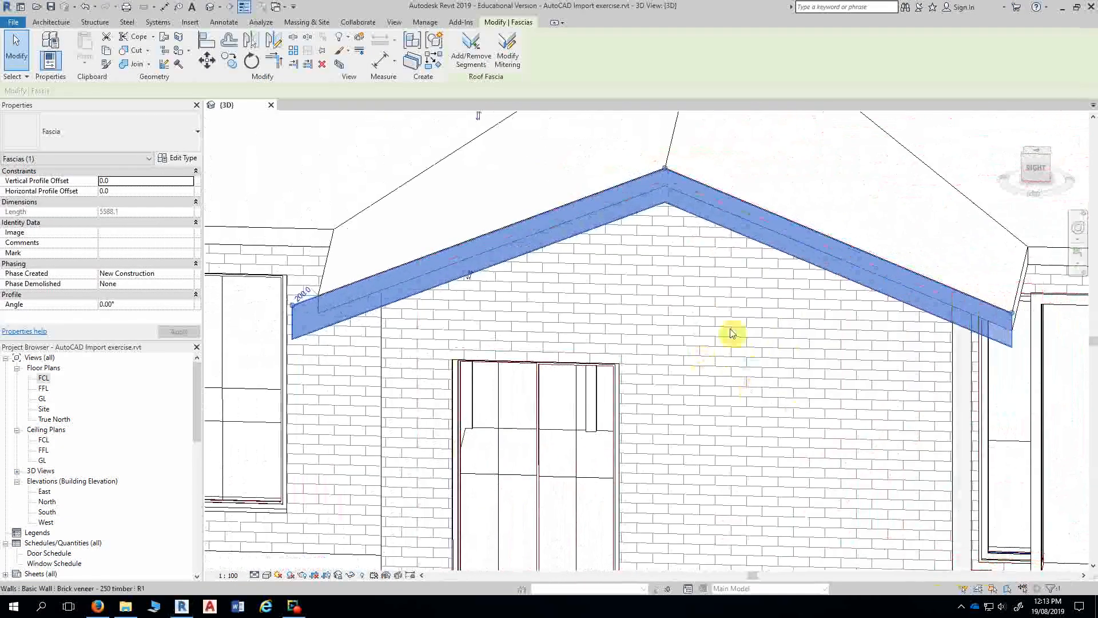
scroll(981, 426, "down", 3)
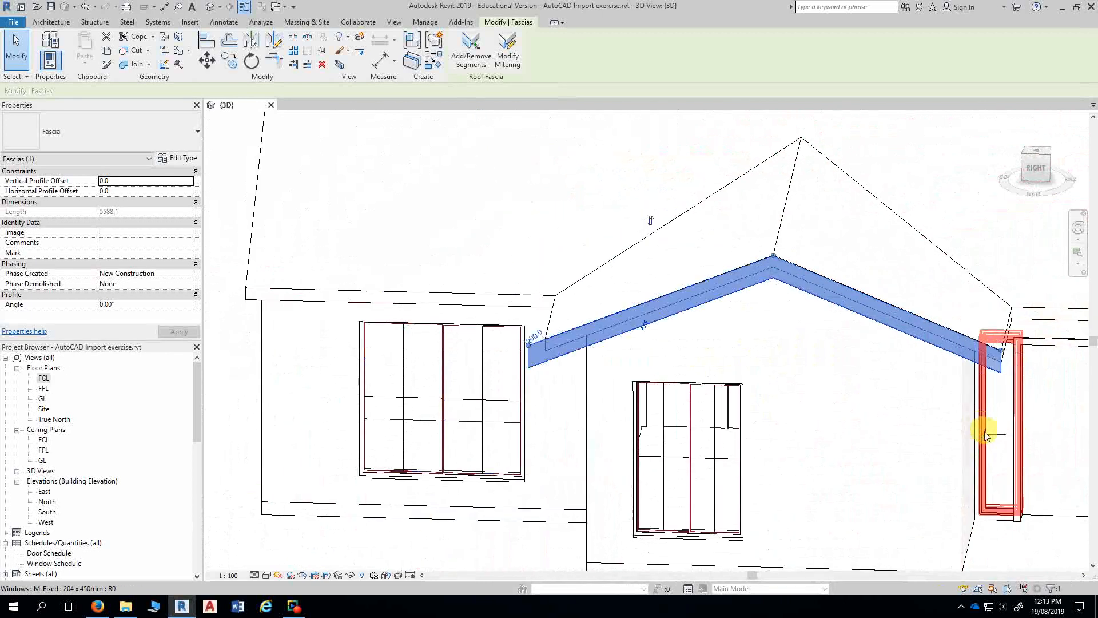
mouse_move(984, 429)
middle_mouse_down("shift")
mouse_move(895, 458)
mouse_move(745, 386)
middle_mouse_up("shift")
scroll(829, 334, "up", 3)
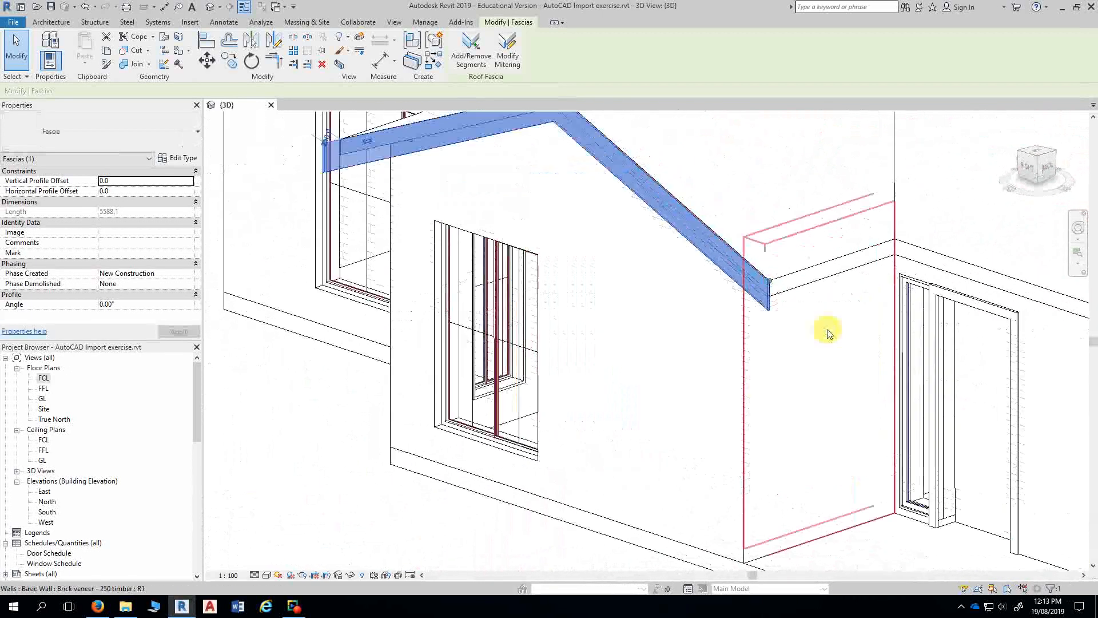
scroll(788, 276, "up", 1)
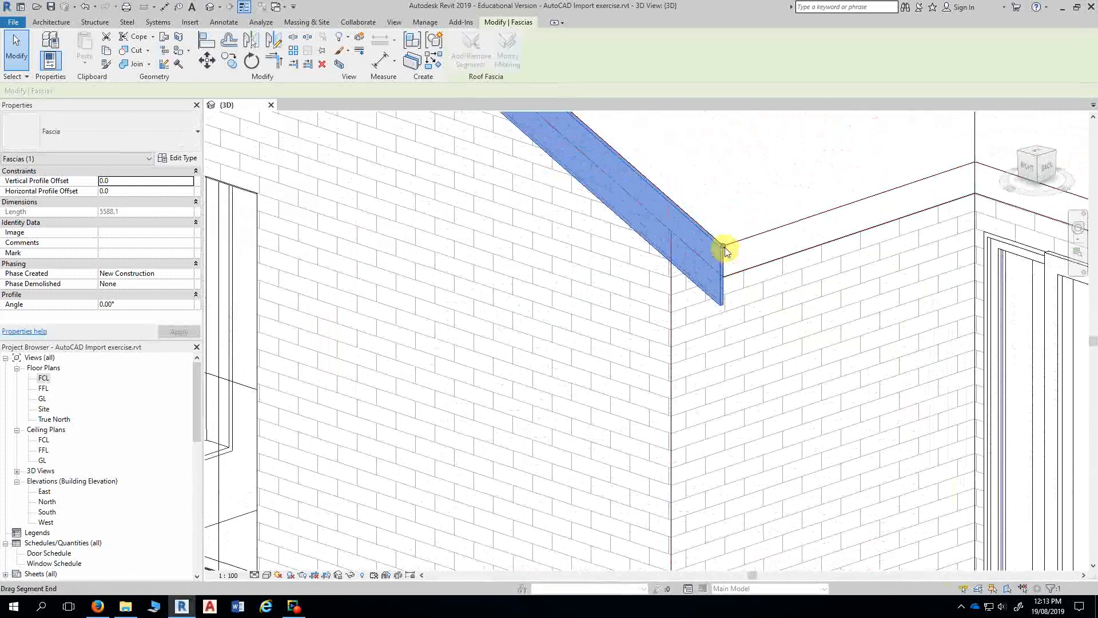
left_click_drag(724, 246, 743, 275)
scroll(737, 281, "up", 3)
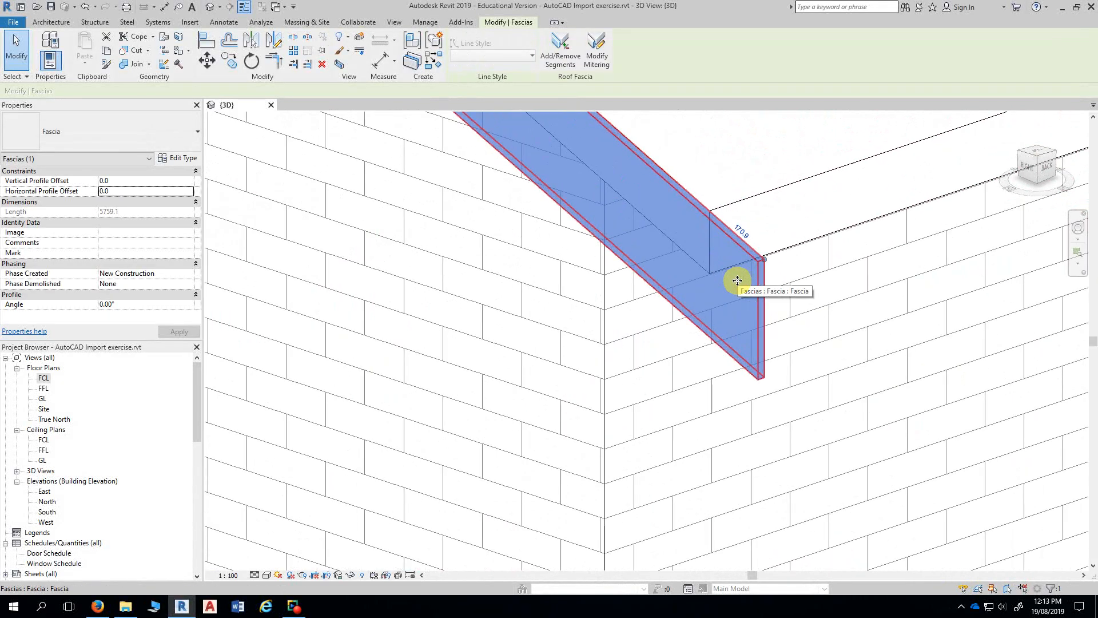
Step: Set the extension of the gable fascia's rear end to -200 mm and clear the selection
left_click(741, 233)
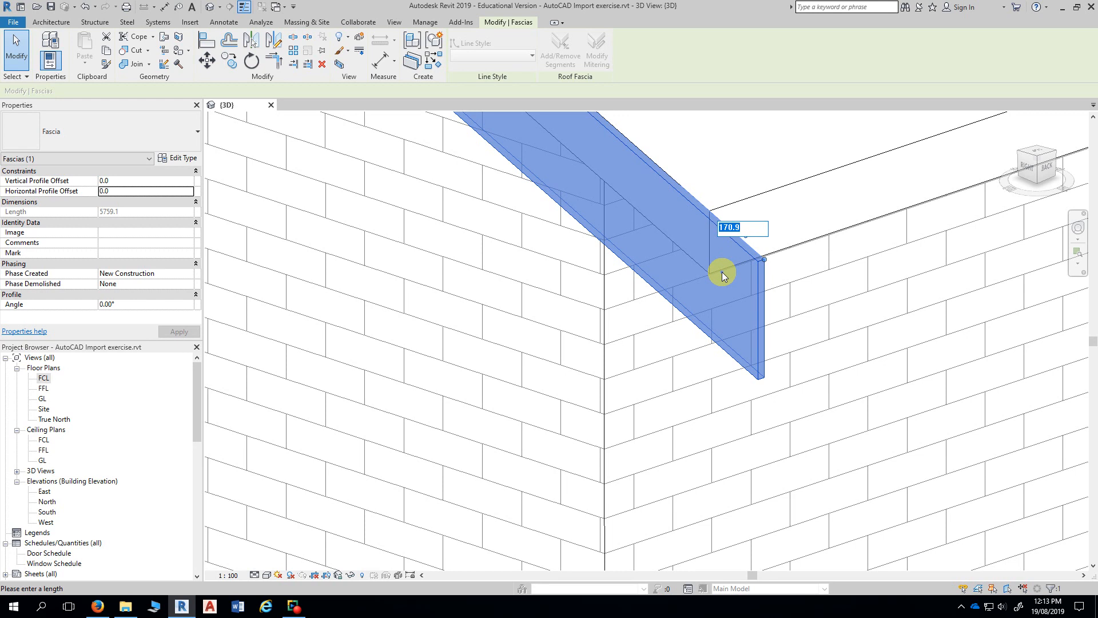
key("BackSpace")
type("-200")
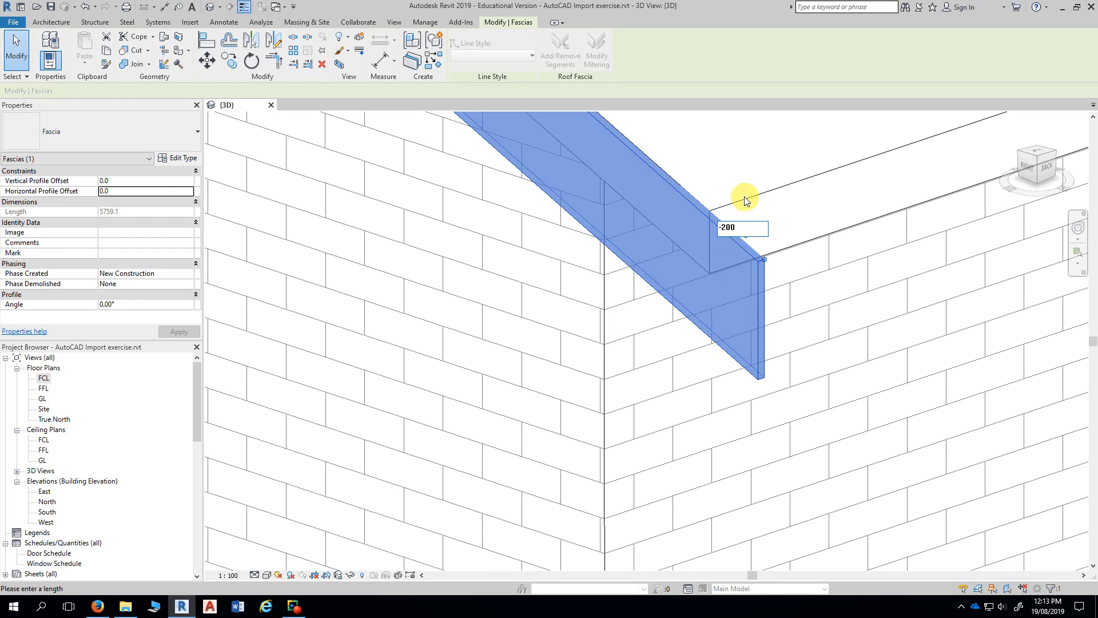
left_click(752, 172)
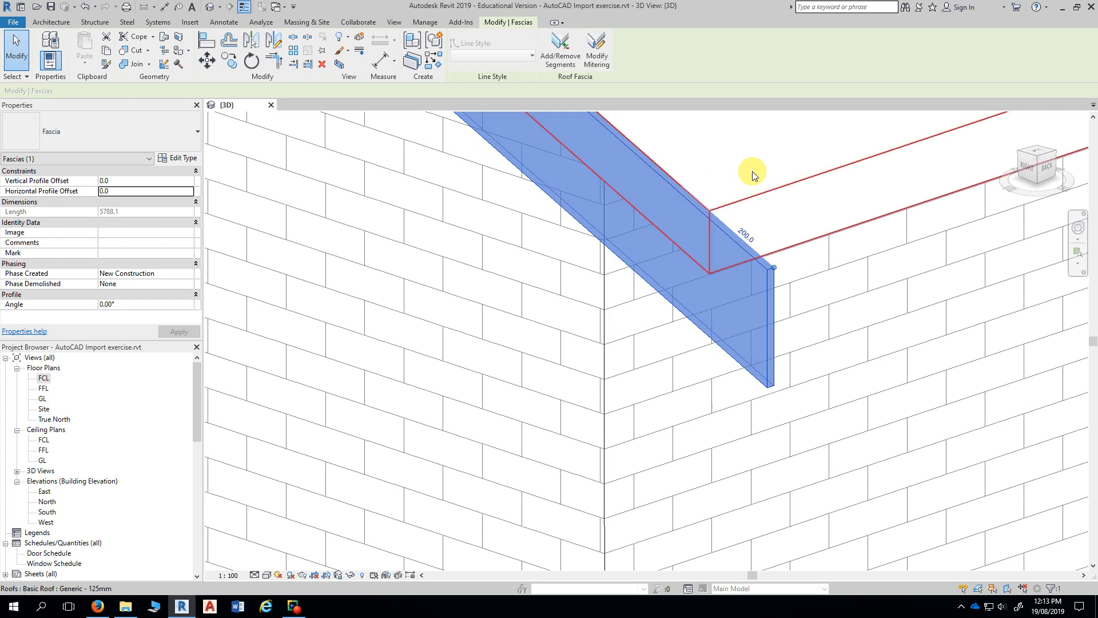
scroll(734, 267, "down", 1)
scroll(758, 305, "down", 1)
scroll(758, 305, "down", 3)
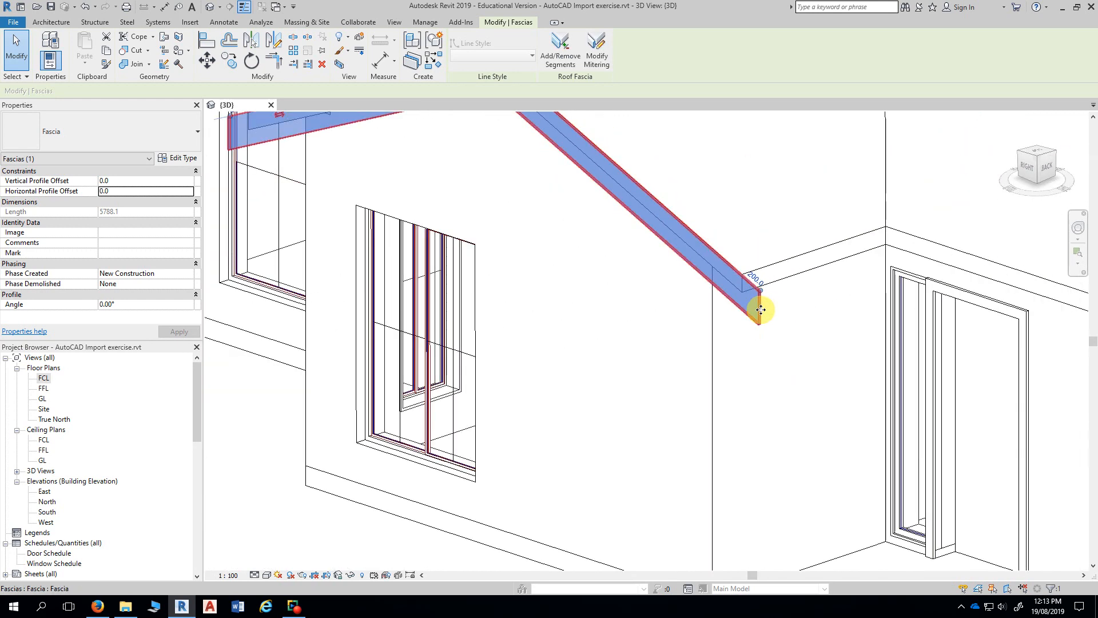
key("Escape")
Step: Select the wing's gable fascia again, re-enter 200 mm as its front-end extension, and clear the selection
middle_click_drag(535, 507, 668, 511, "shift")
scroll(637, 512, "up", 2)
scroll(668, 508, "down", 3)
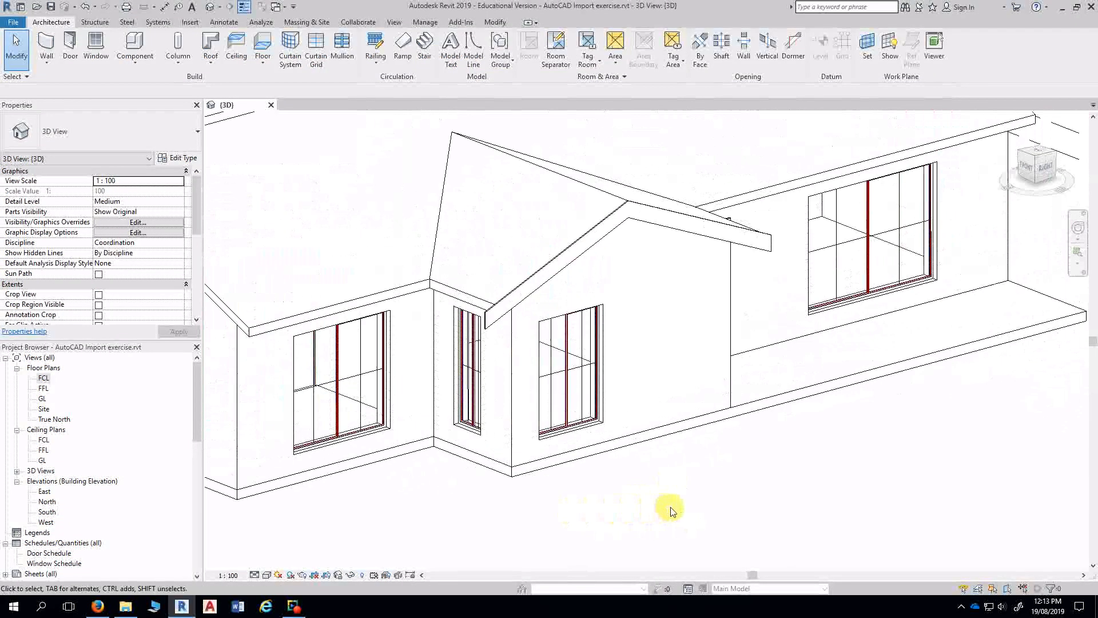
middle_click_drag(547, 516, 657, 461)
scroll(590, 494, "down", 4)
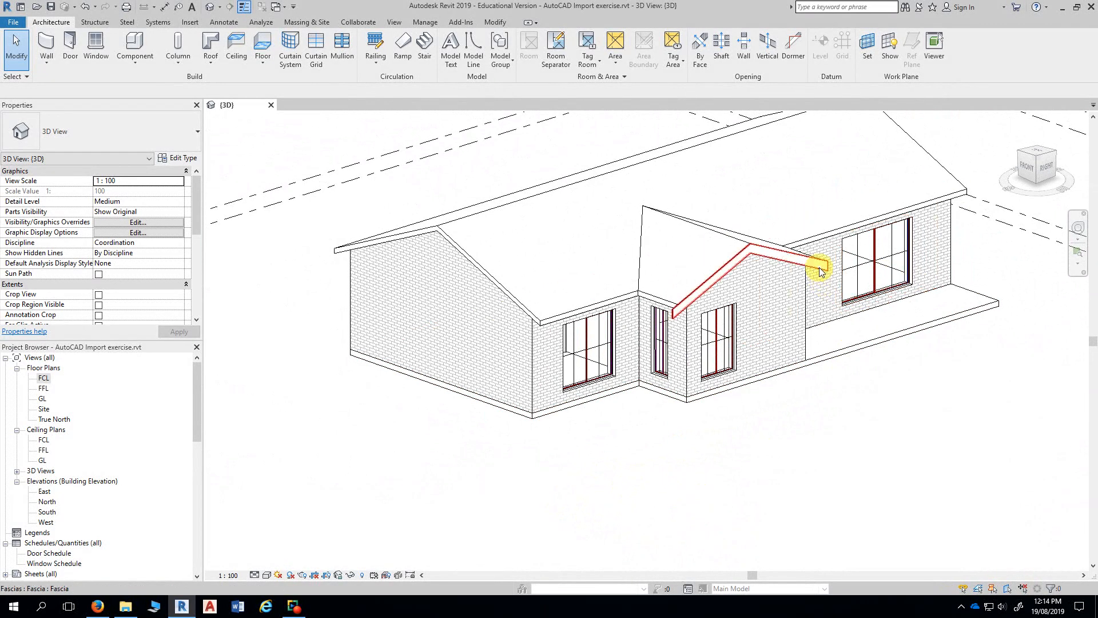
left_click(676, 309)
scroll(666, 318, "up", 5)
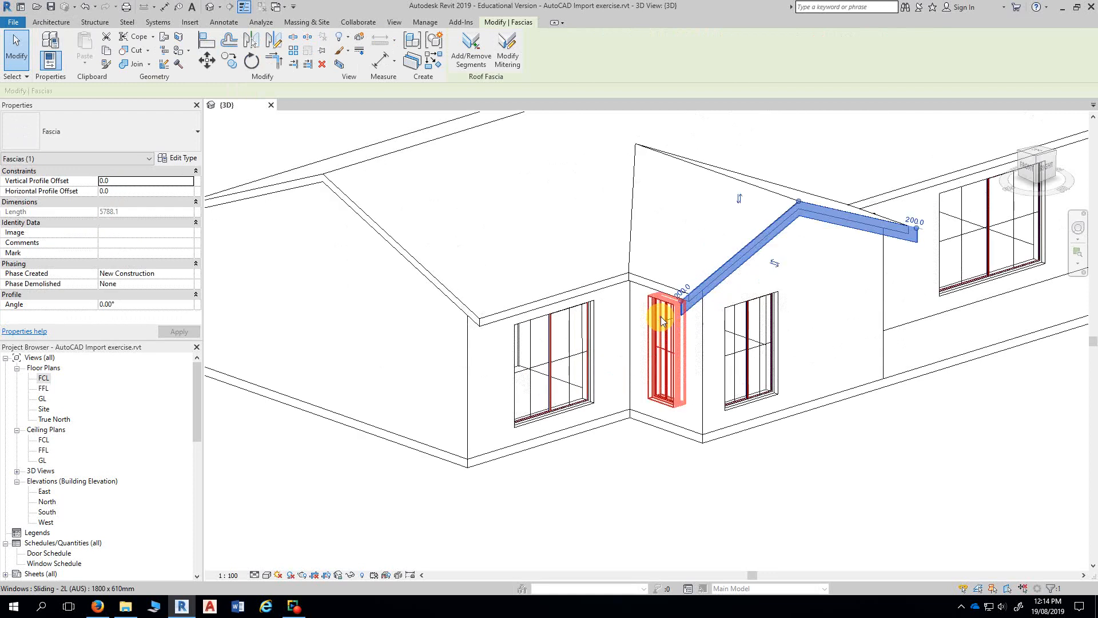
left_click(698, 284)
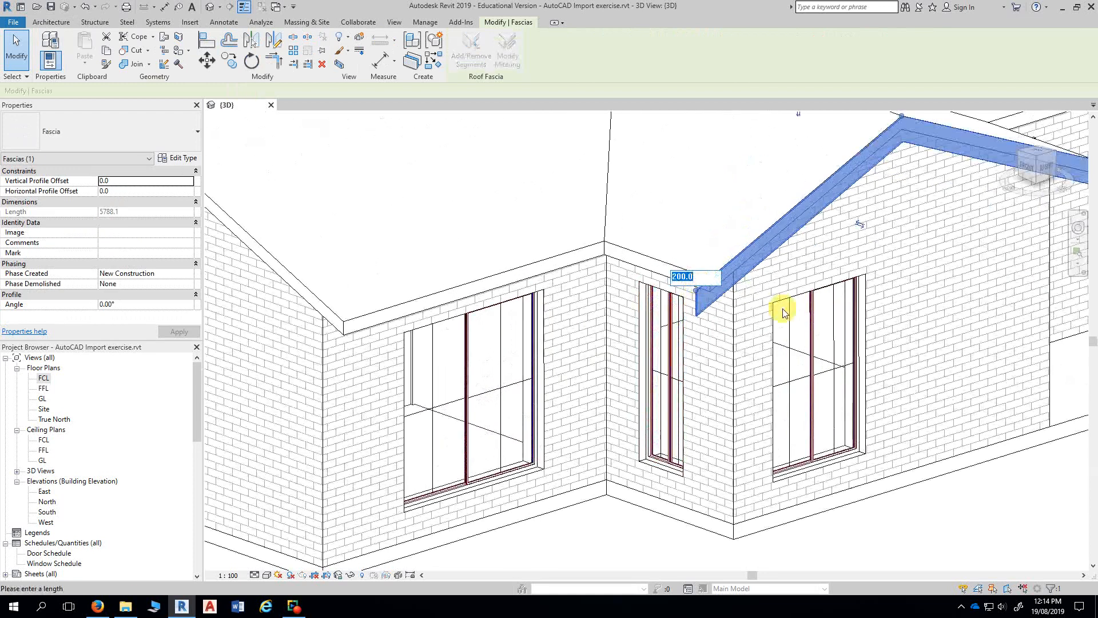
type("2000")
key("Return")
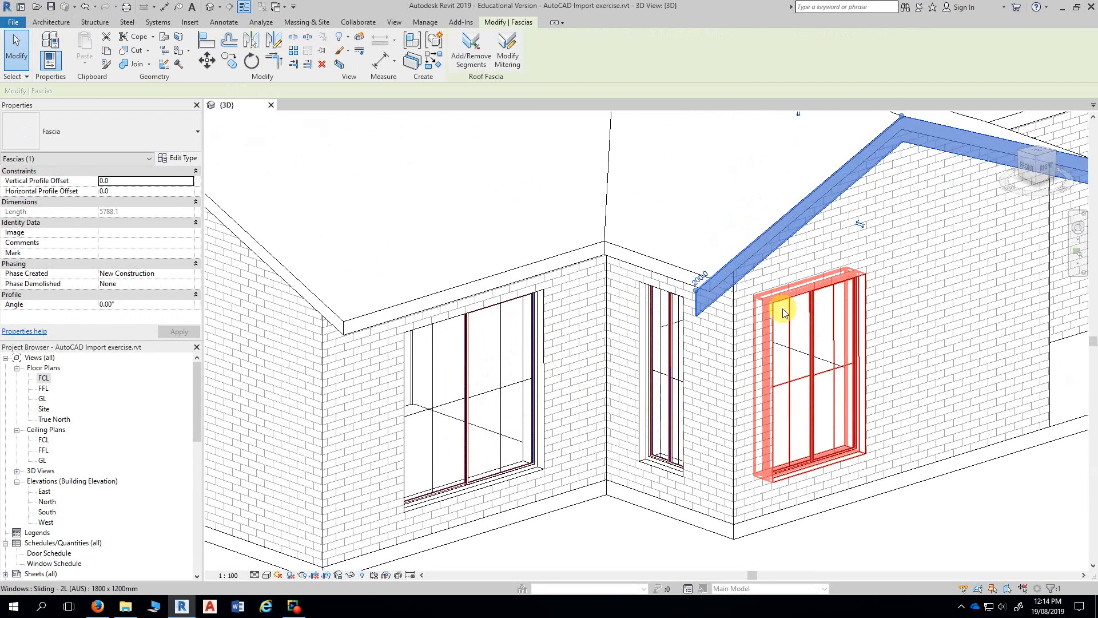
key("Escape")
Step: Pull the front end of the gable fascia slightly back towards the eave, making the fascia about 5769 mm long
scroll(708, 299, "up", 4)
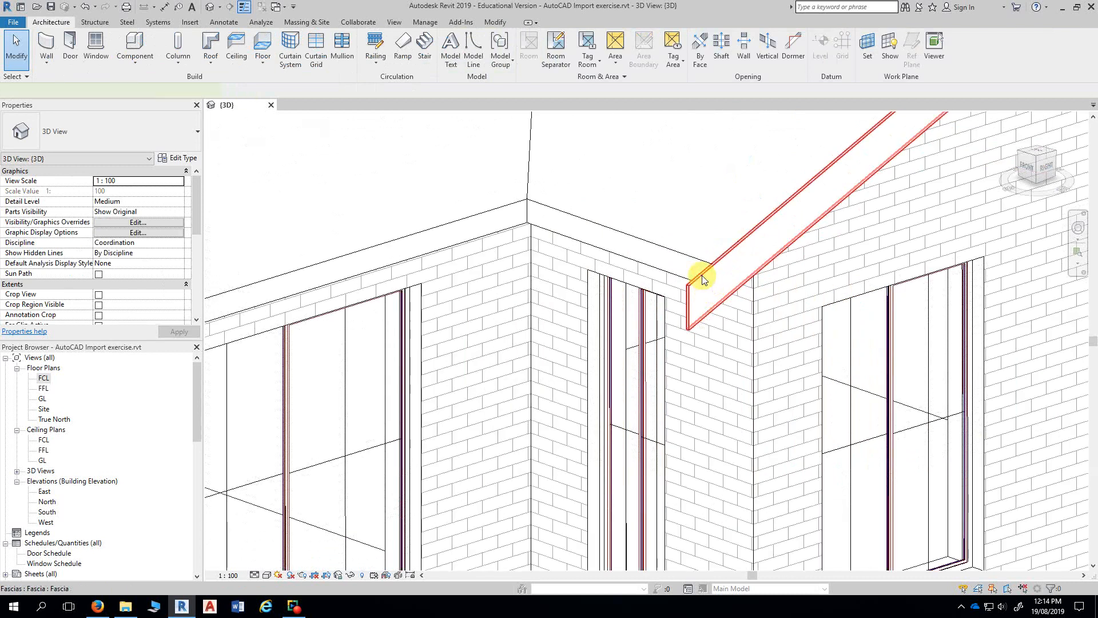
left_click(704, 279)
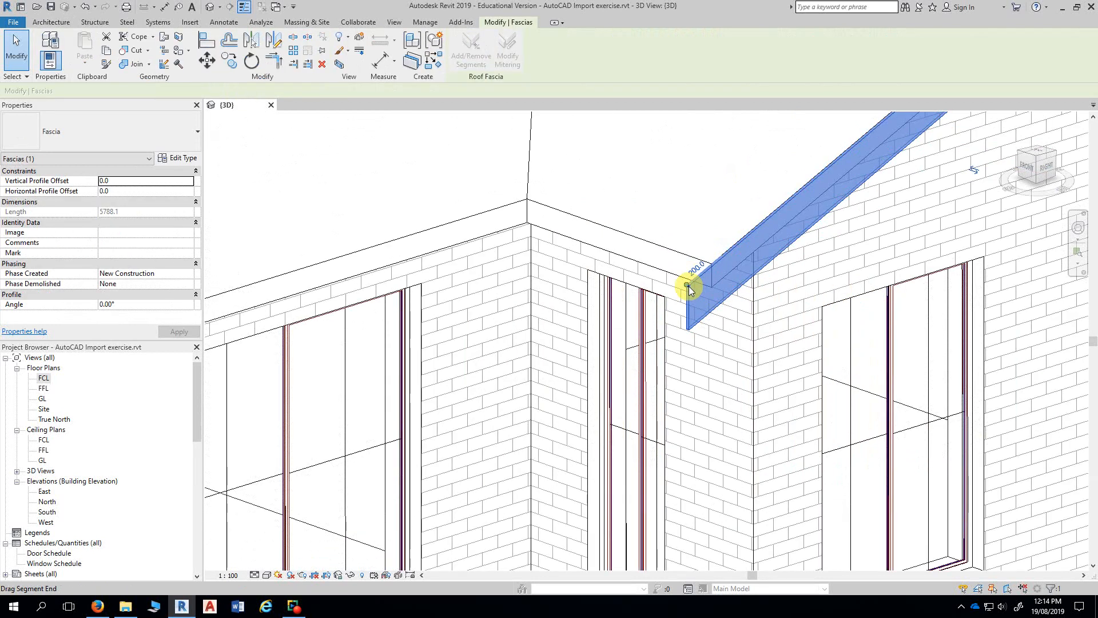
left_click(693, 271)
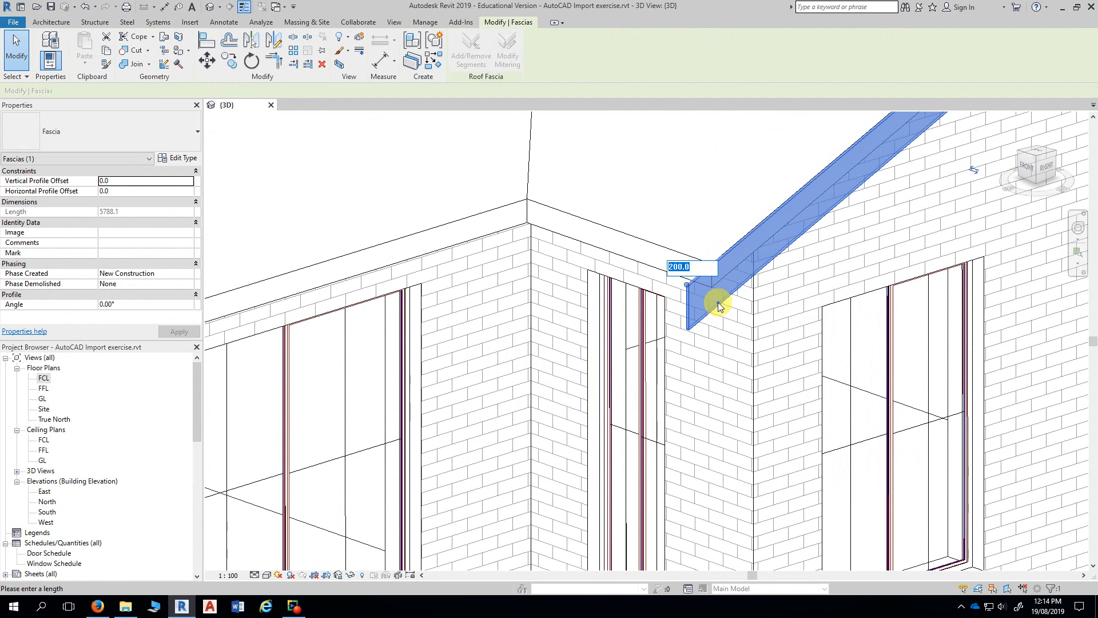
left_click(688, 285)
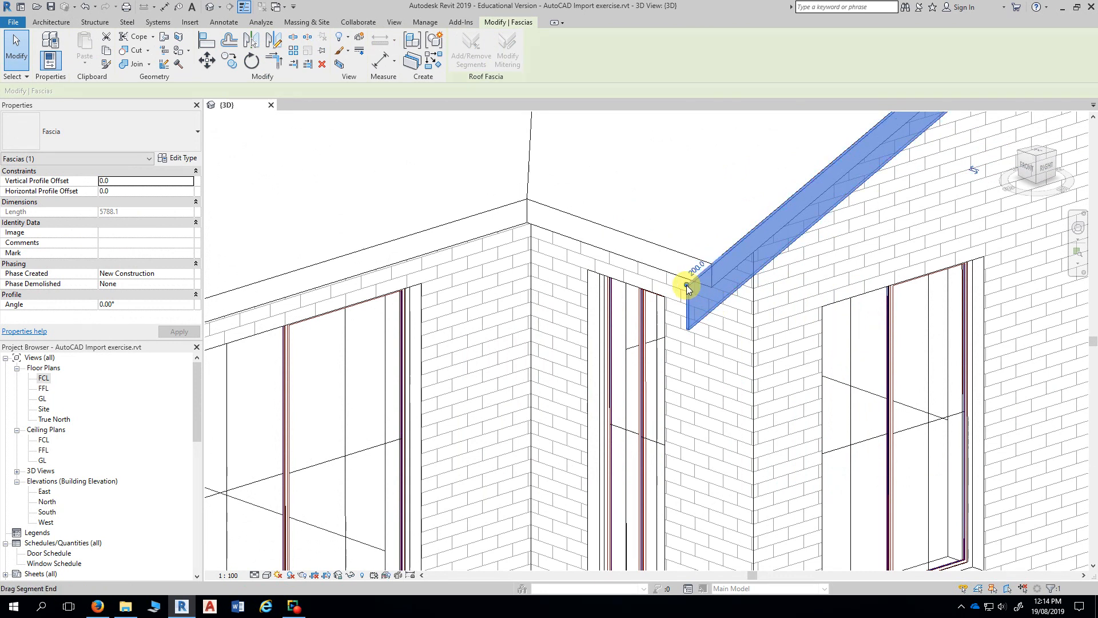
mouse_move(689, 286)
left_mouse_down()
mouse_move(711, 260)
mouse_move(694, 276)
left_mouse_up()
key("Escape")
left_click(713, 265)
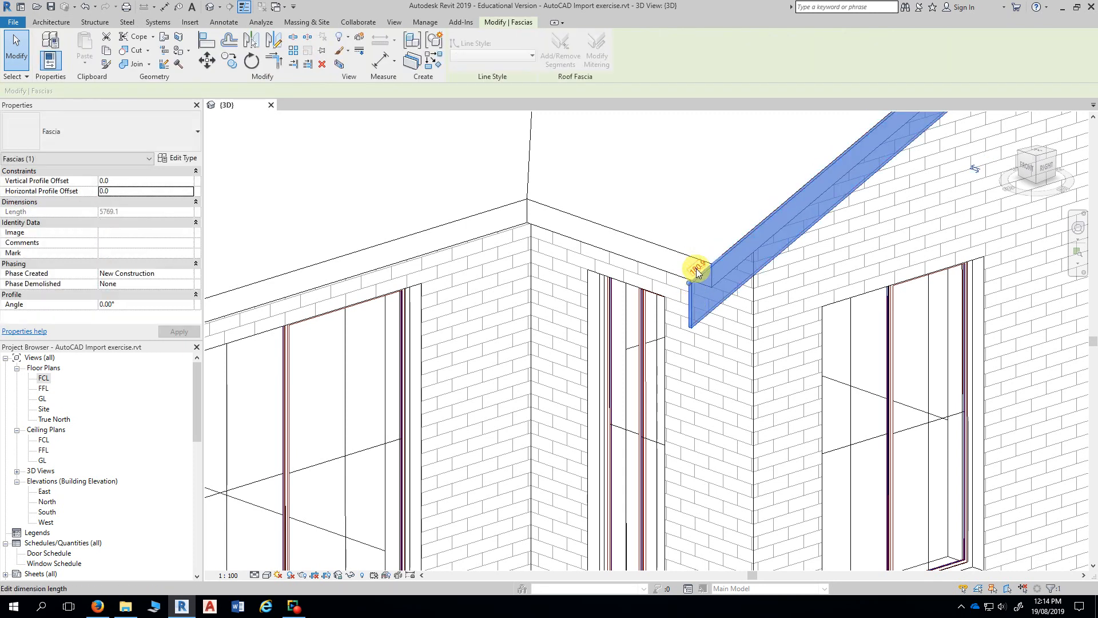
Step: Set the front-end extension of the gable fascia to a positive 200 mm
left_click(691, 267)
type("20")
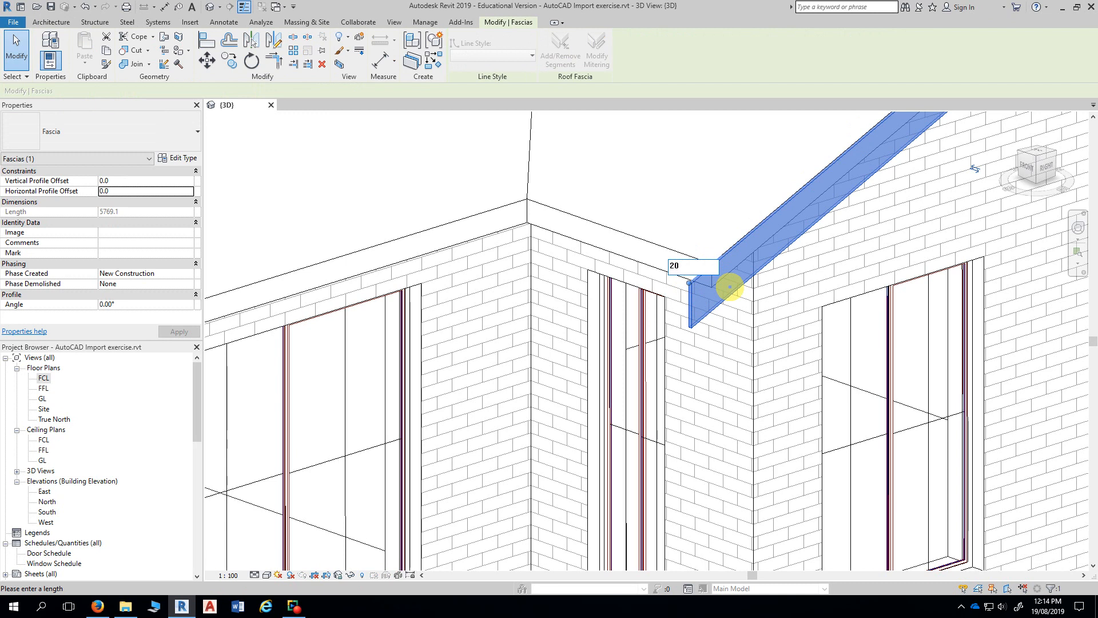
type("0")
key("Return")
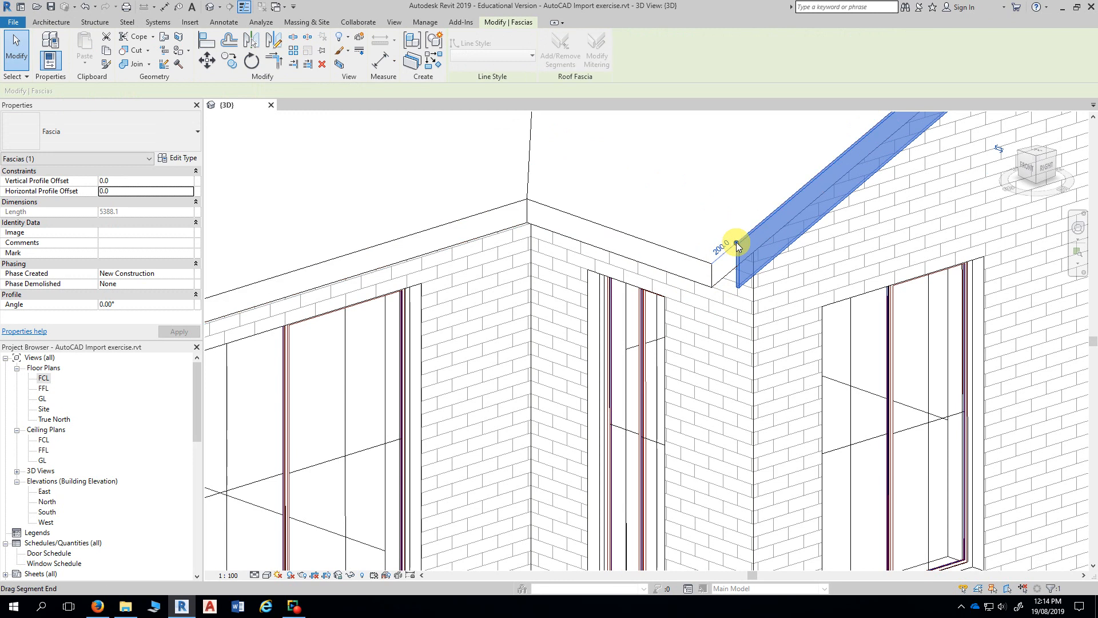
Step: Stretch the fascia's front end past the roof eave again, set its extension to -200 mm, and clear the selection
left_click_drag(737, 242, 696, 283)
left_click(699, 262)
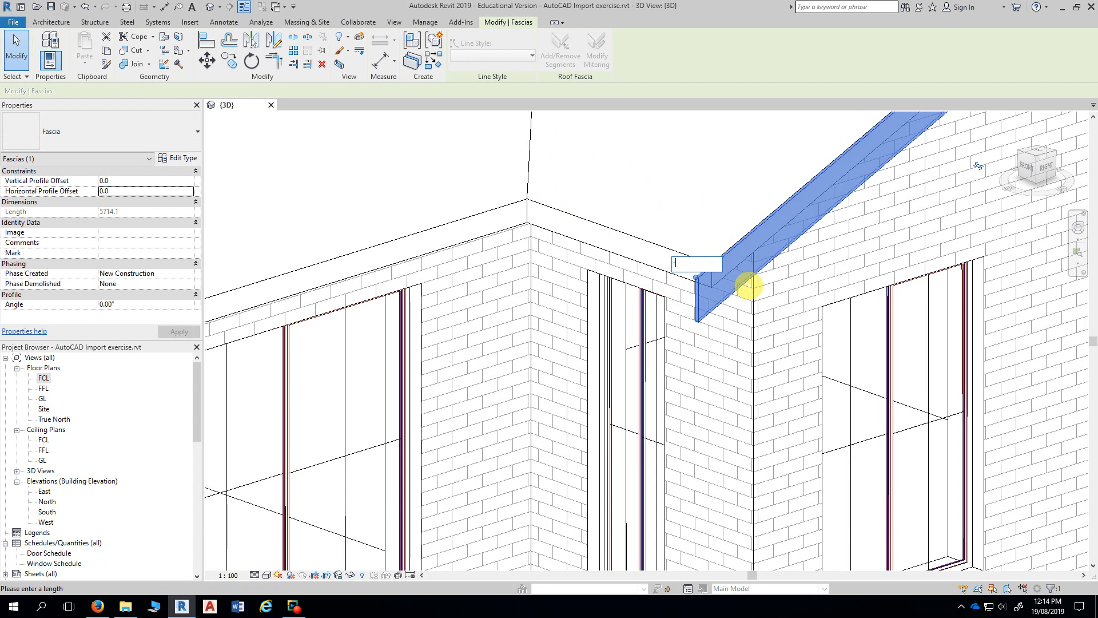
type("200")
key("Return")
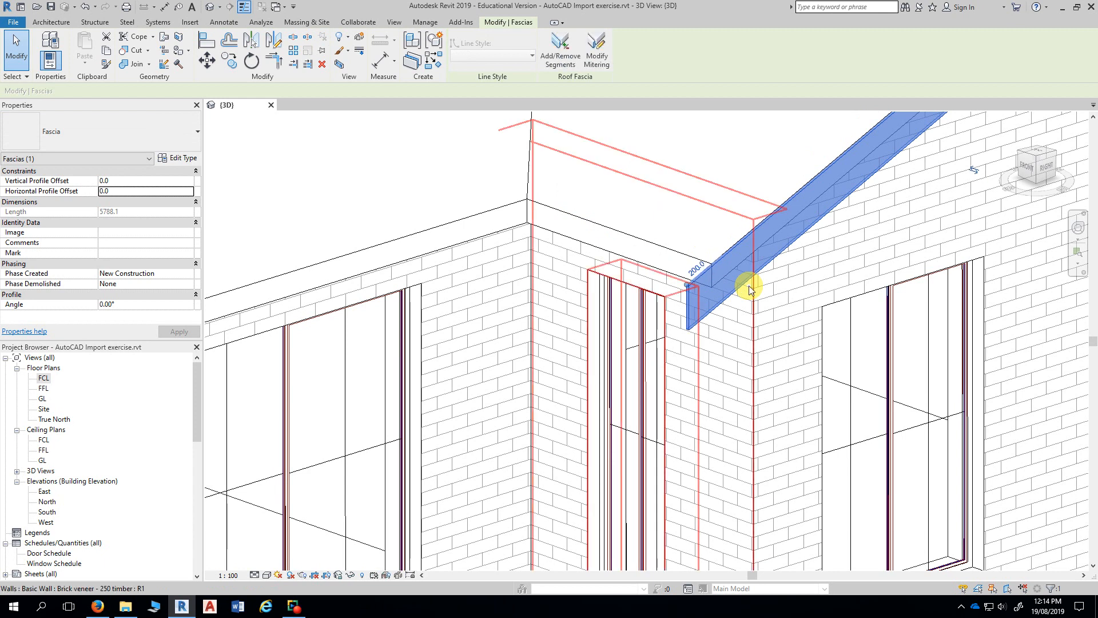
key("Escape")
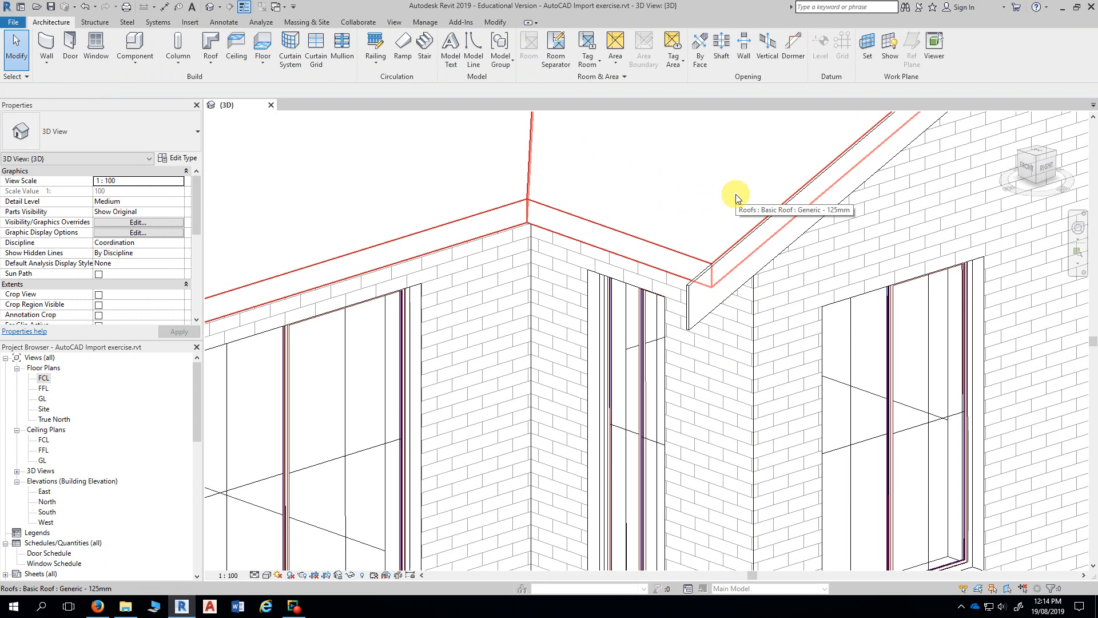
scroll(703, 205, "down", 5)
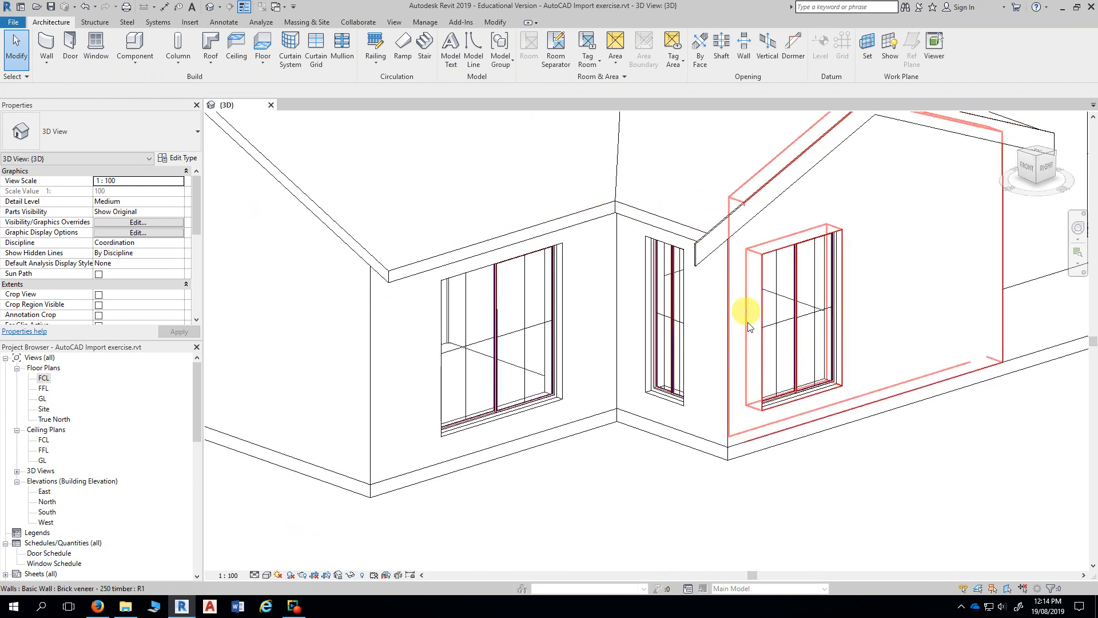
scroll(736, 539, "down", 2)
middle_click_drag(730, 547, 742, 469, "shift")
scroll(778, 461, "down", 3)
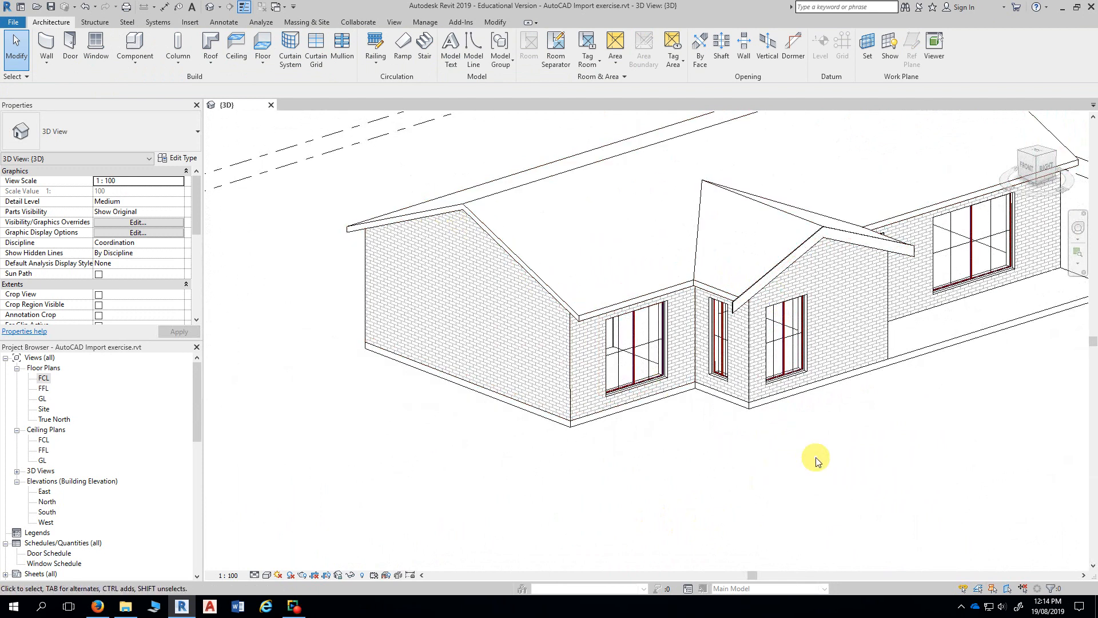
Step: Add a fascia along both sloping edges of the main roof's front-facing gable and dismiss the save reminder without saving
mouse_move(816, 457)
middle_mouse_down("shift")
mouse_move(841, 458)
mouse_move(797, 459)
mouse_move(893, 468)
mouse_move(753, 544)
mouse_move(591, 503)
mouse_move(681, 501)
mouse_move(676, 490)
middle_mouse_up("shift")
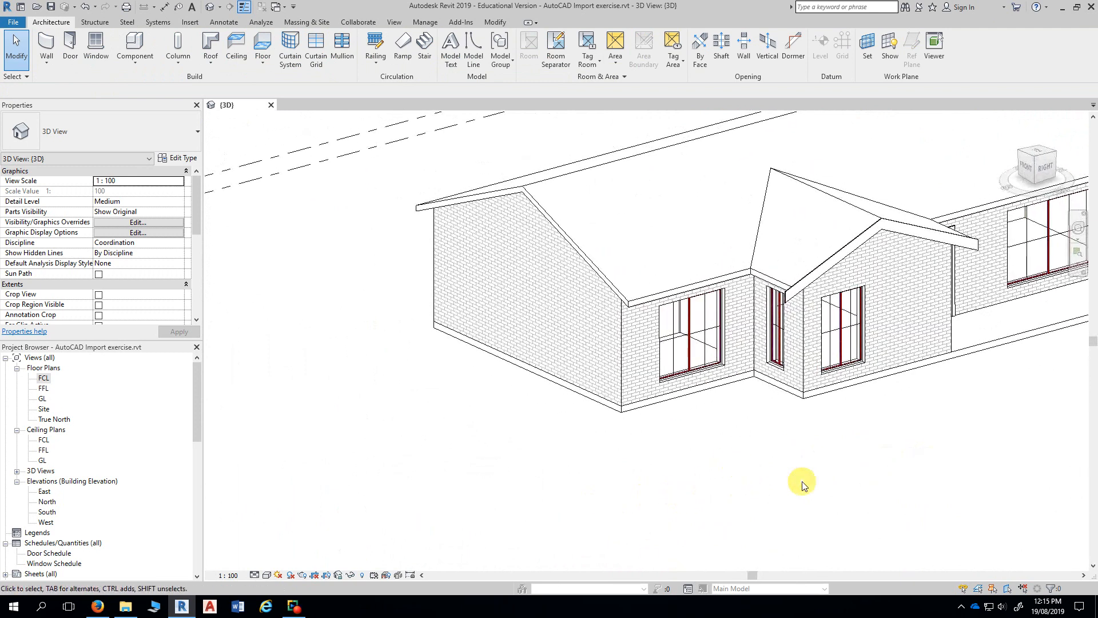
scroll(821, 483, "up", 2)
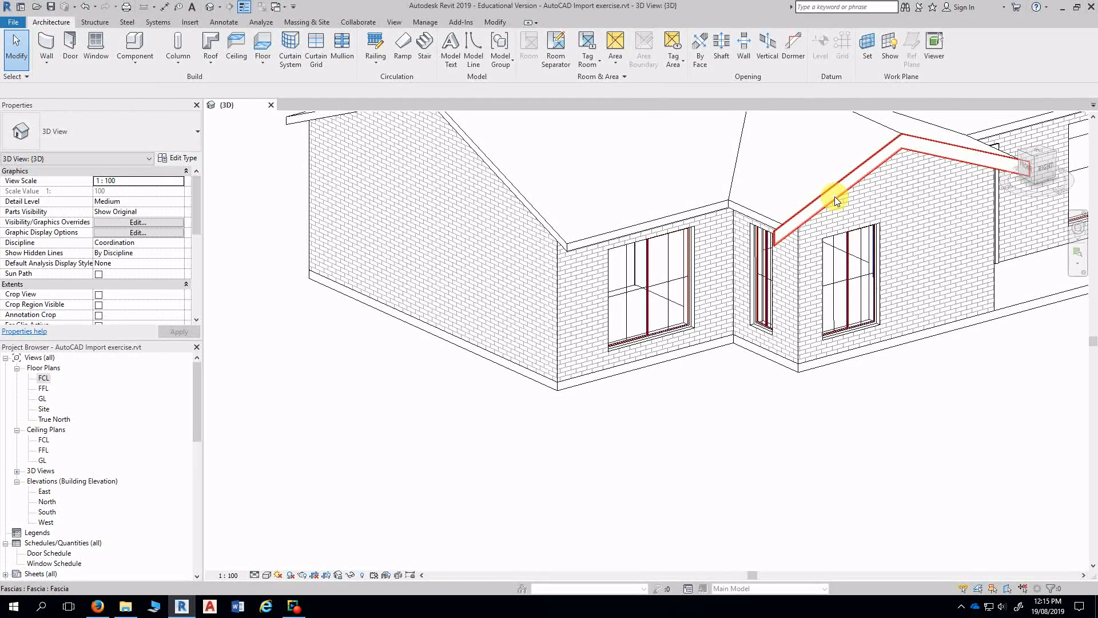
left_click(835, 201)
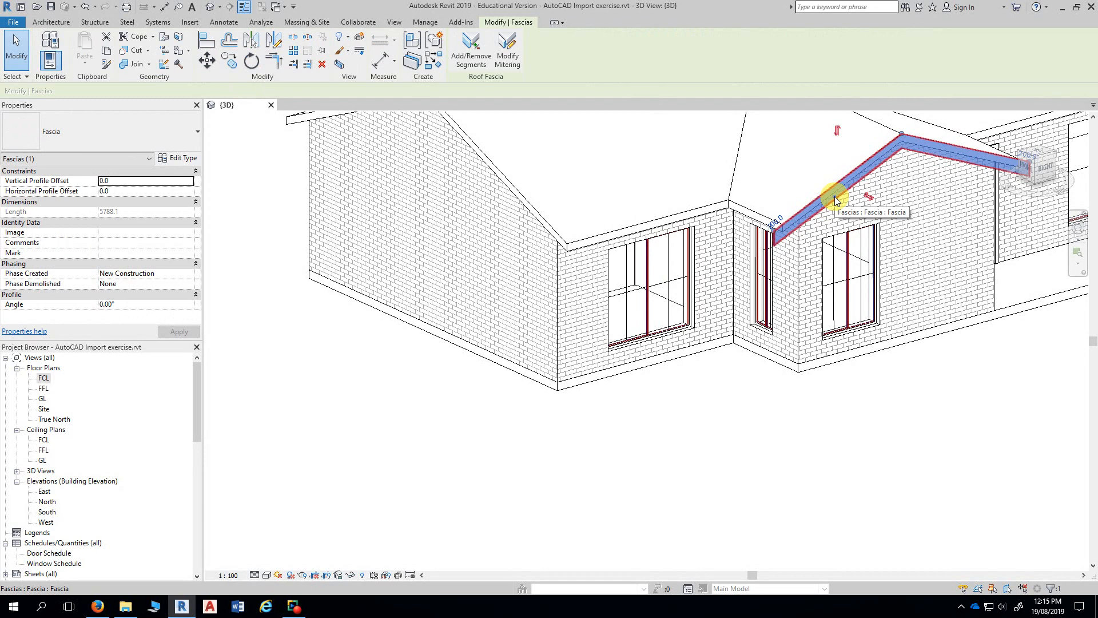
double_click(835, 197)
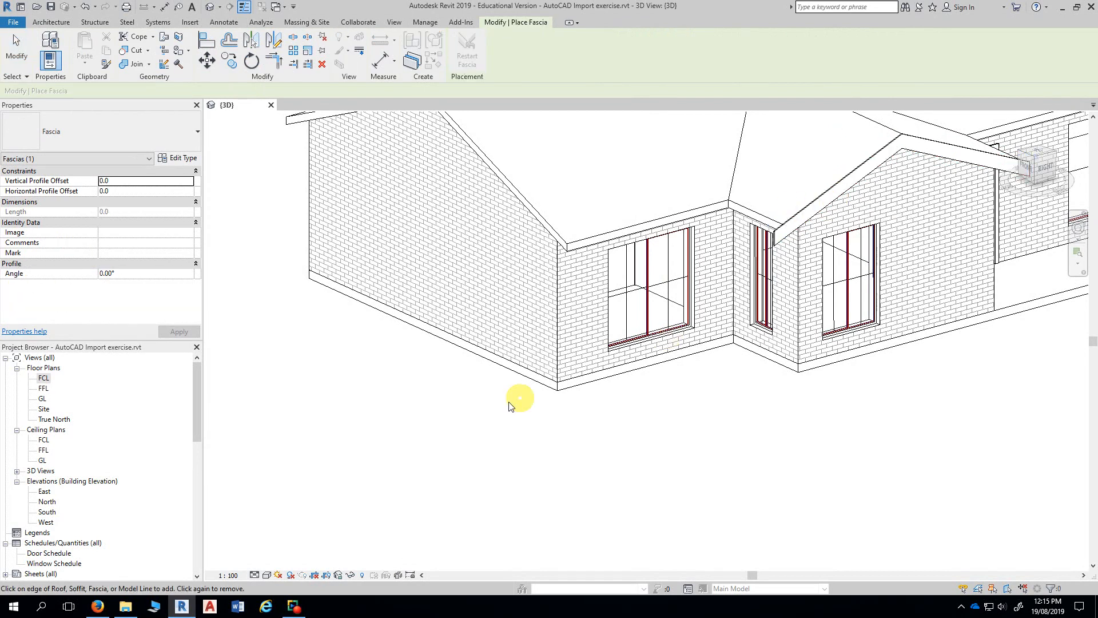
scroll(521, 452, "down", 3)
scroll(353, 196, "up", 2)
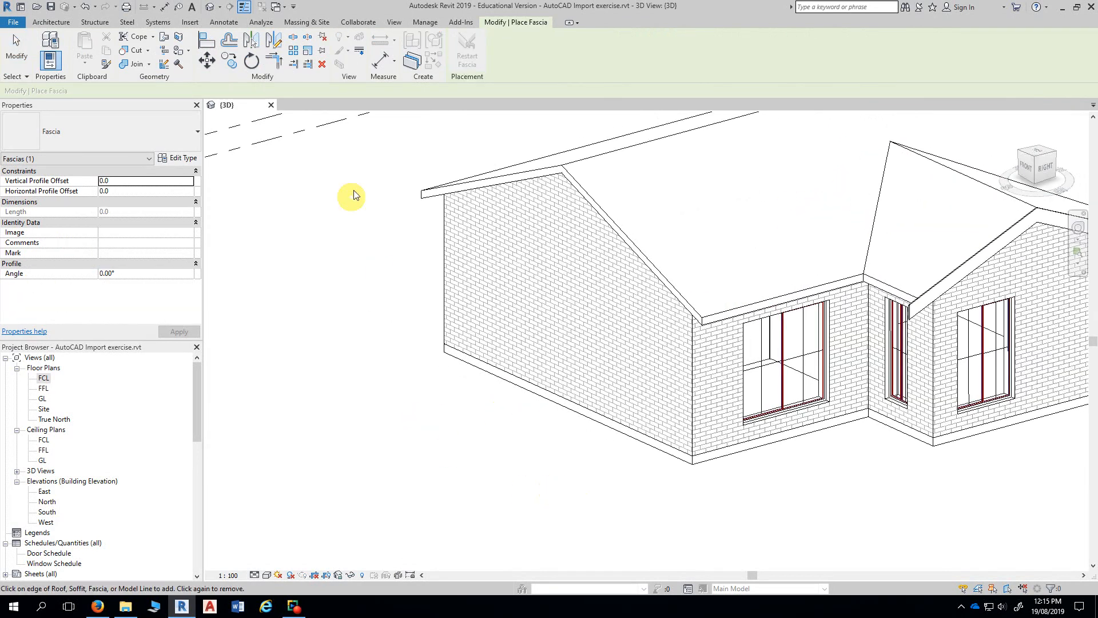
left_click(461, 189)
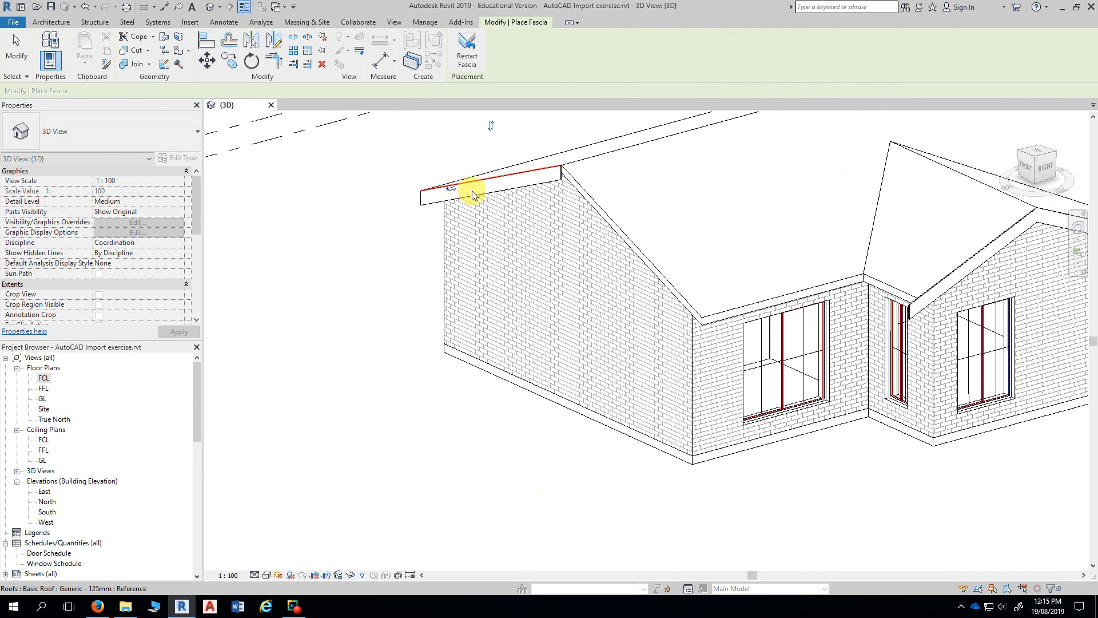
left_click(572, 178)
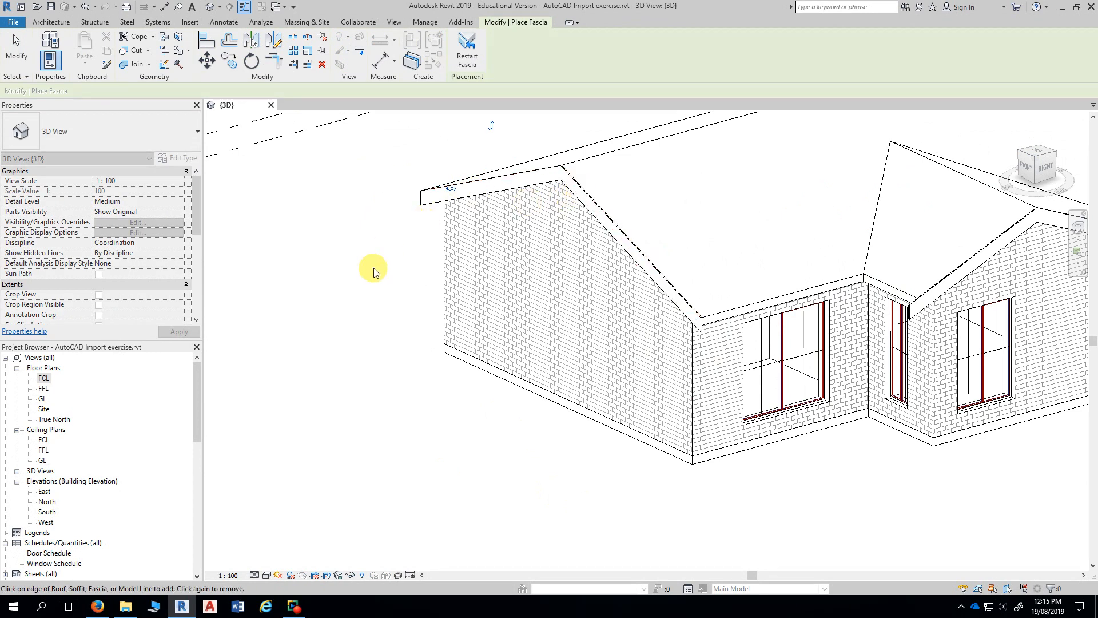
left_click(16, 51)
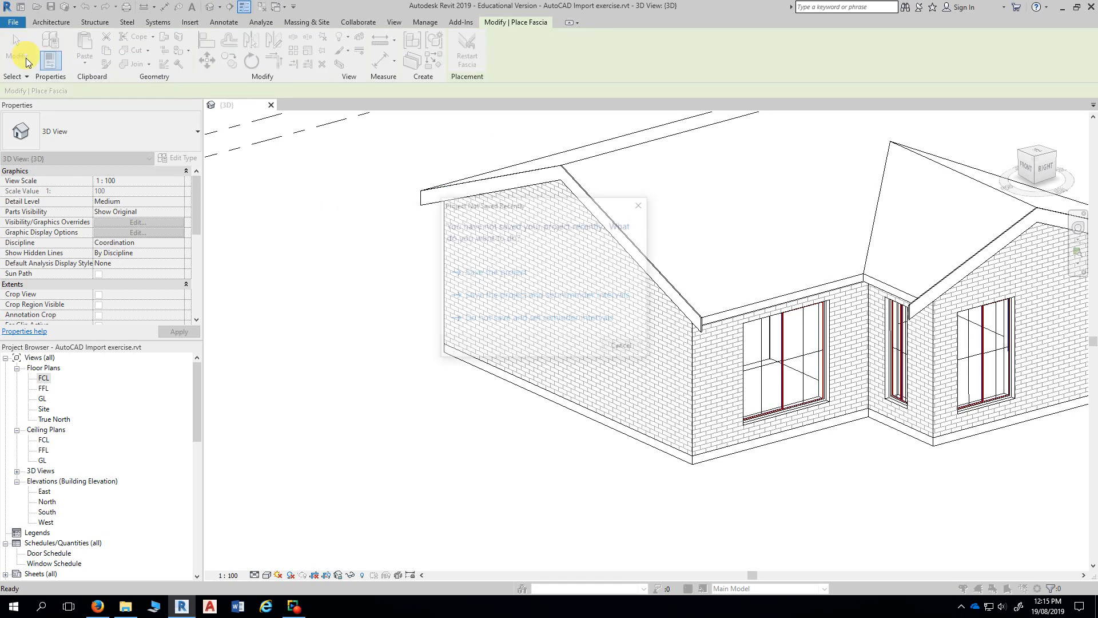
left_click(621, 348)
Step: Stretch the front gable fascia's end past the eave opposite the projecting wing and set its extension to -200 mm
scroll(400, 245, "up", 5)
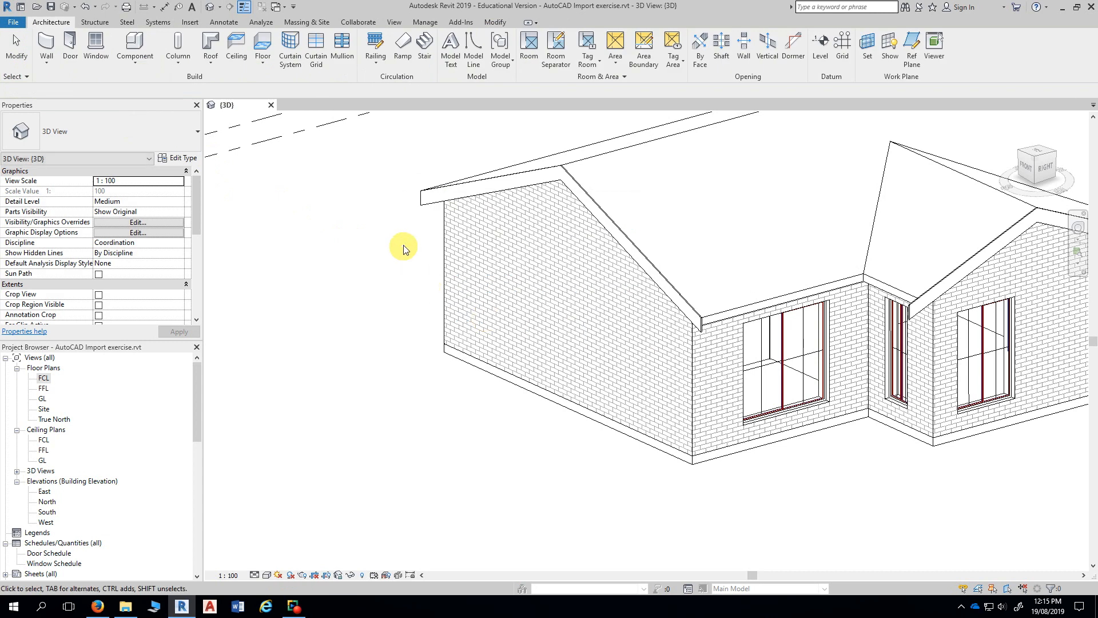
left_click(431, 177)
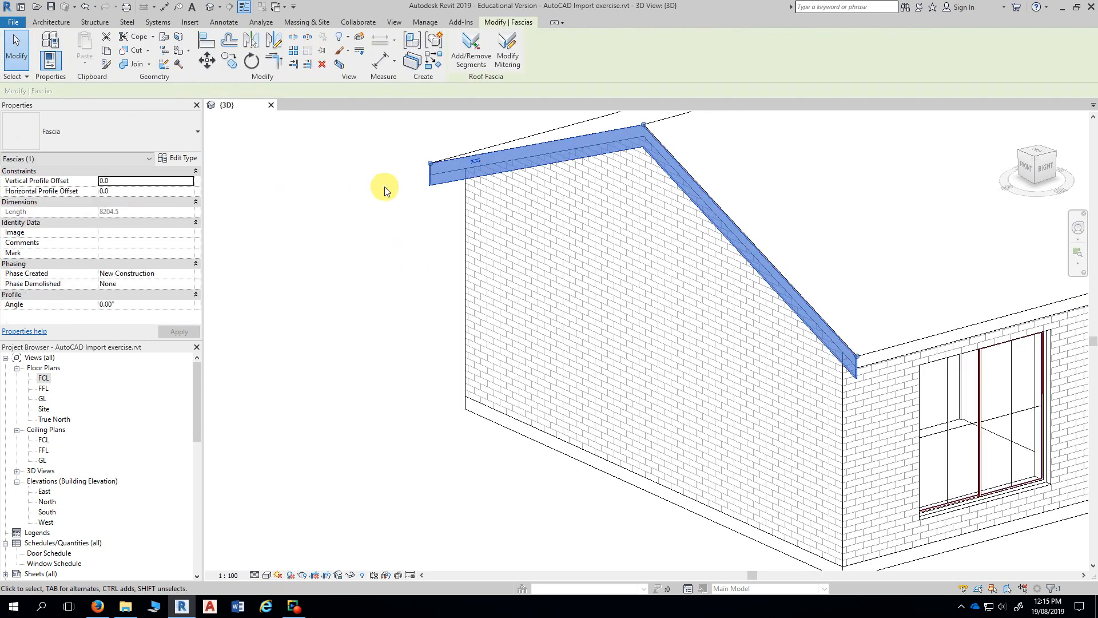
middle_click_drag(385, 184, 363, 222)
scroll(366, 220, "up", 2)
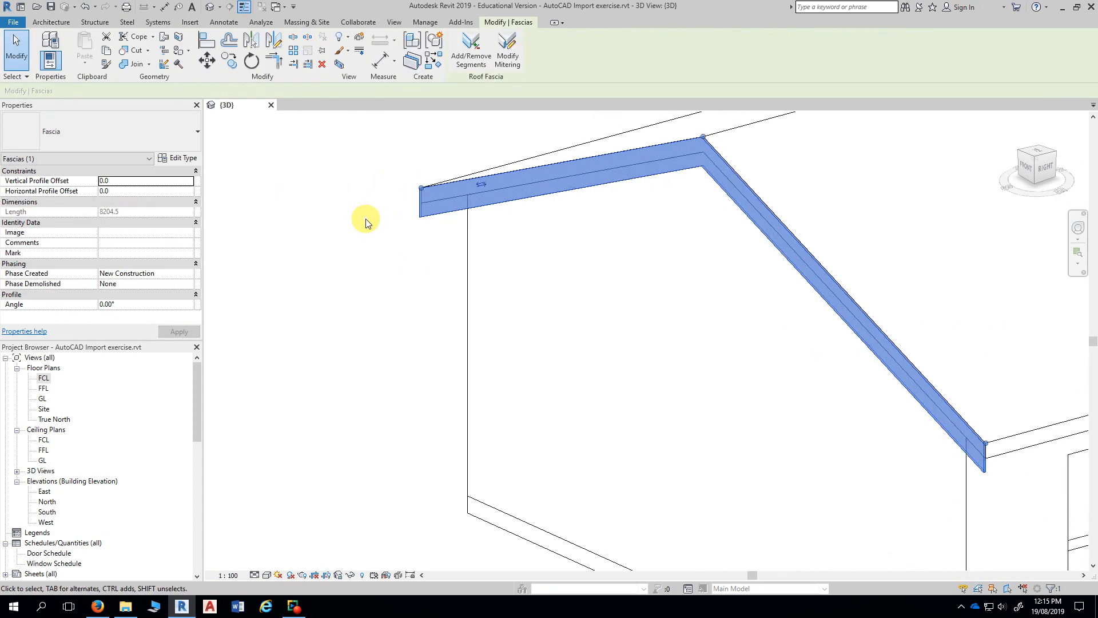
double_click(420, 188)
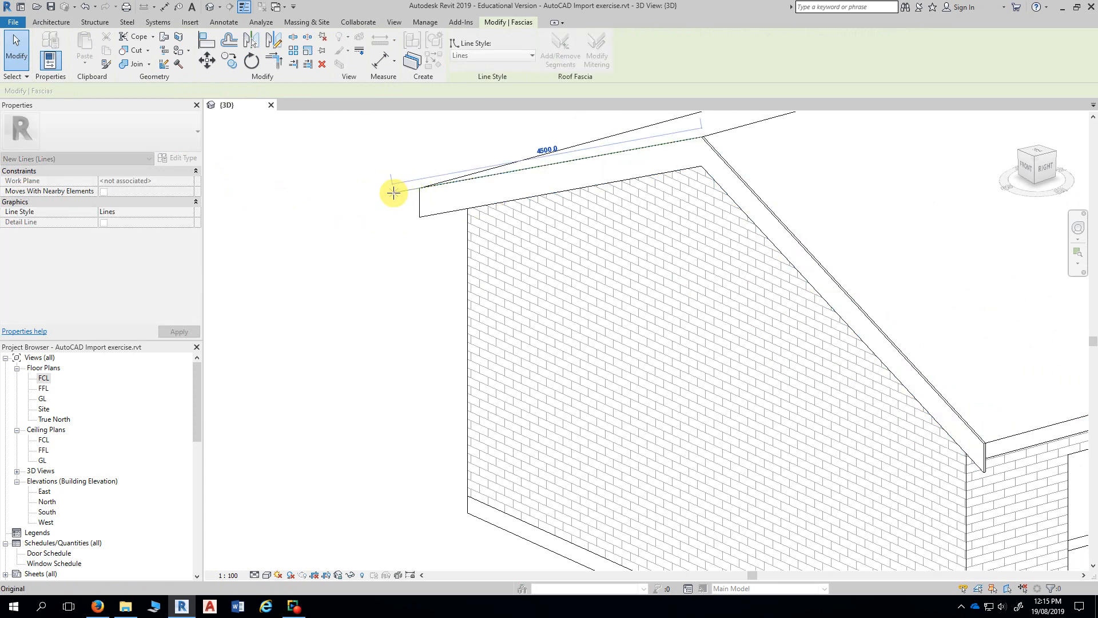
left_click(394, 192)
left_click(400, 181)
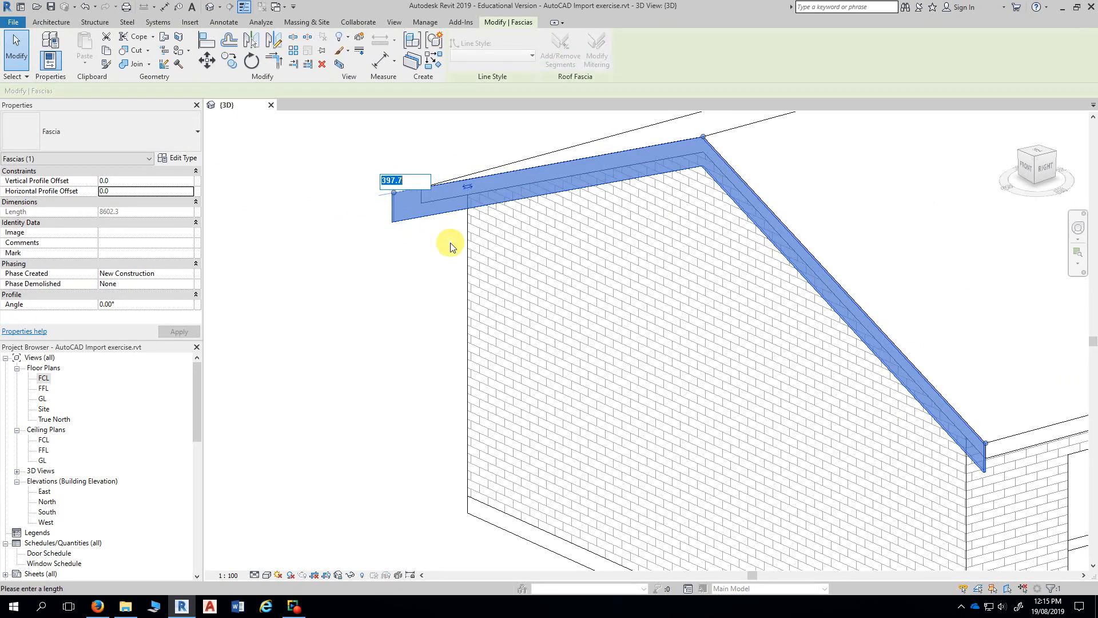
type("-200")
key("Return")
Step: Stretch the front gable fascia's other end past the window-side eave, set its extension to -200 mm, and clear the selection
scroll(344, 226, "down", 3)
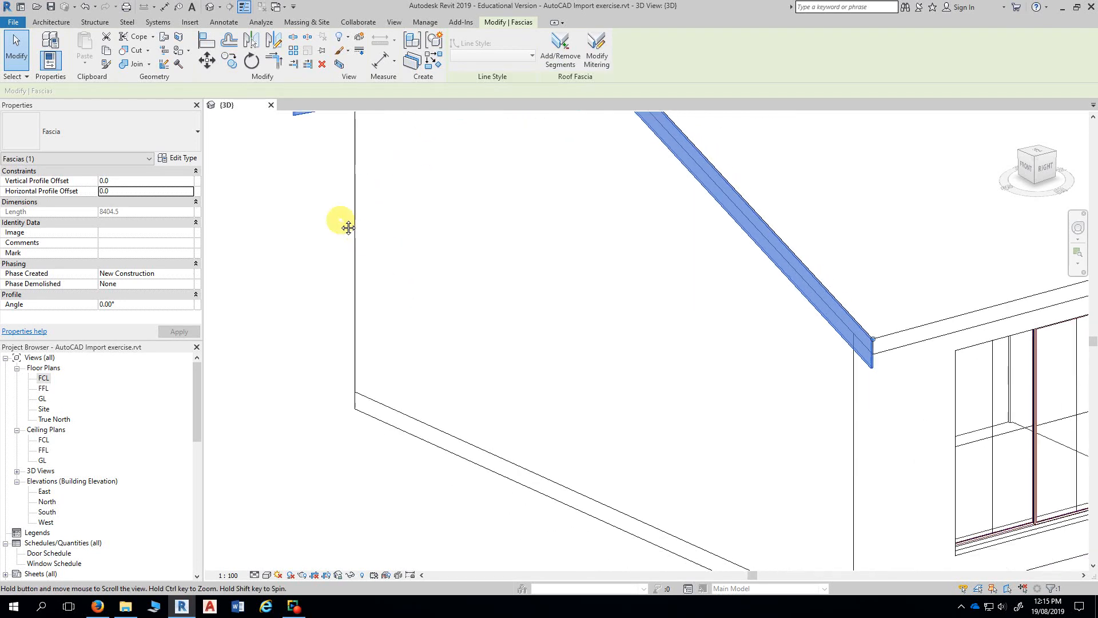
scroll(669, 245, "up", 3)
scroll(790, 252, "up", 2)
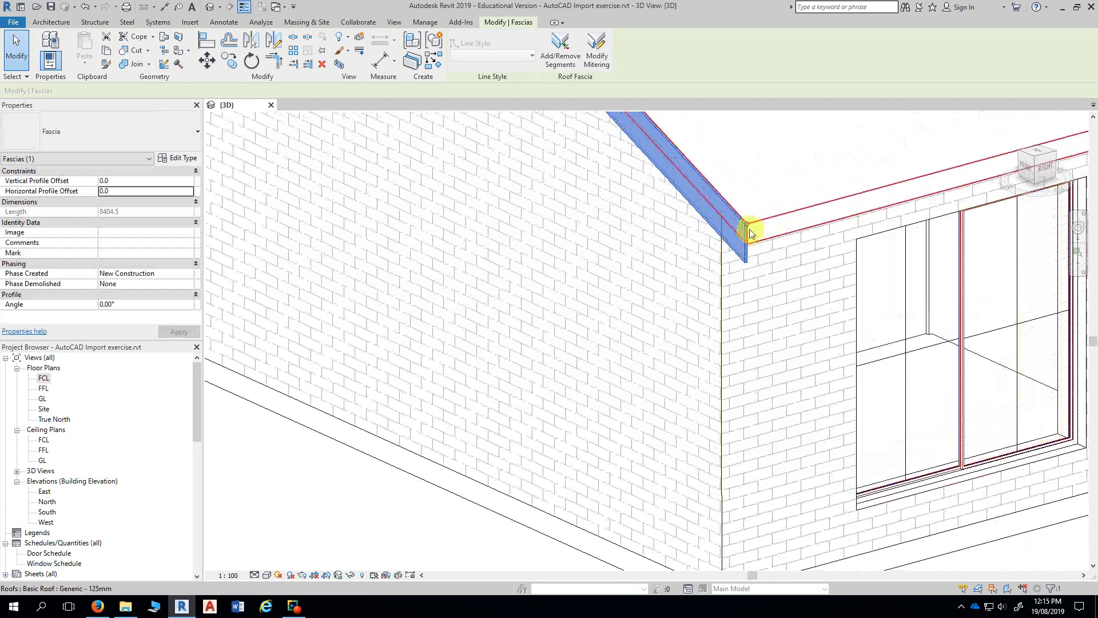
left_click_drag(748, 224, 771, 241)
left_click(767, 235)
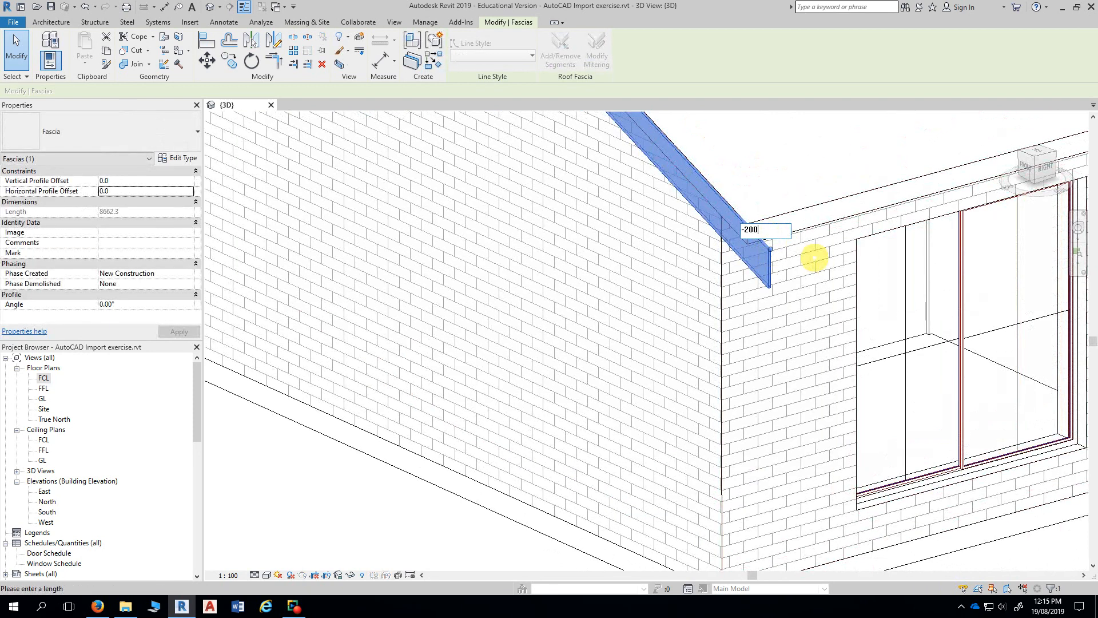
key("Return")
key("Escape")
Step: Add a matching fascia along both sloping edges of the main roof's back-facing gable and finish placing it
scroll(385, 493, "down", 1)
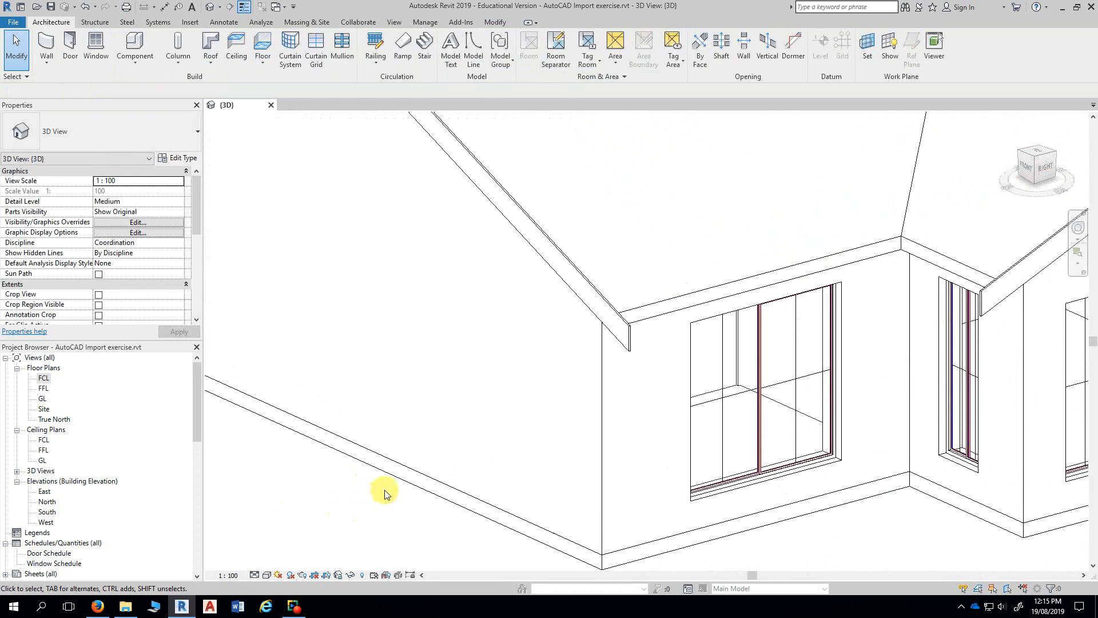
scroll(385, 492, "down", 1)
middle_click_drag(389, 497, 415, 449)
scroll(419, 453, "down", 1)
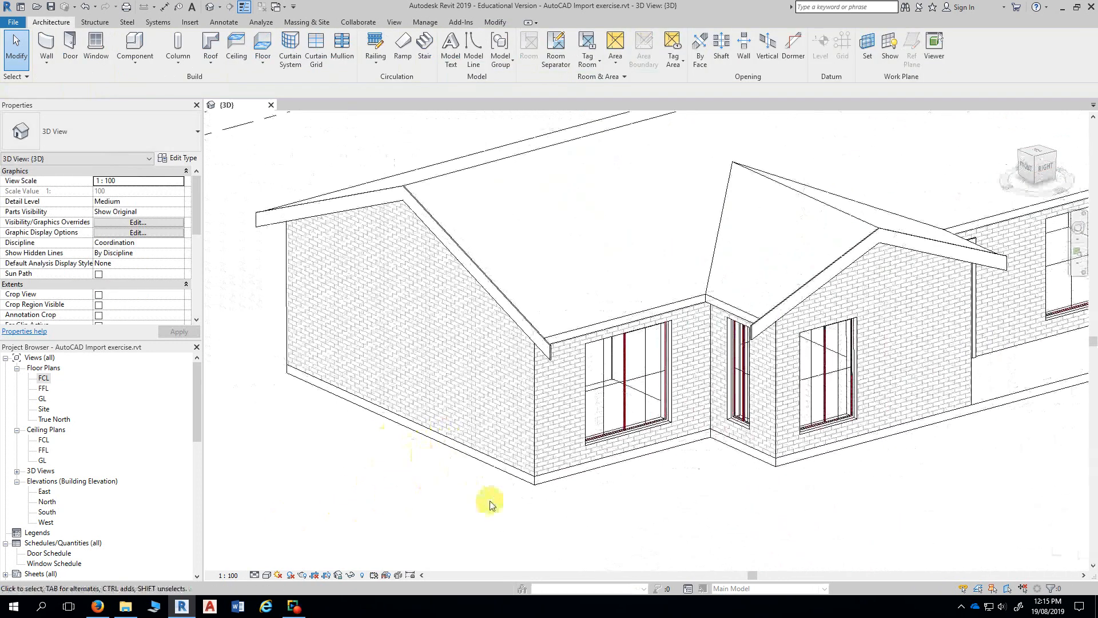
scroll(422, 461, "down", 1)
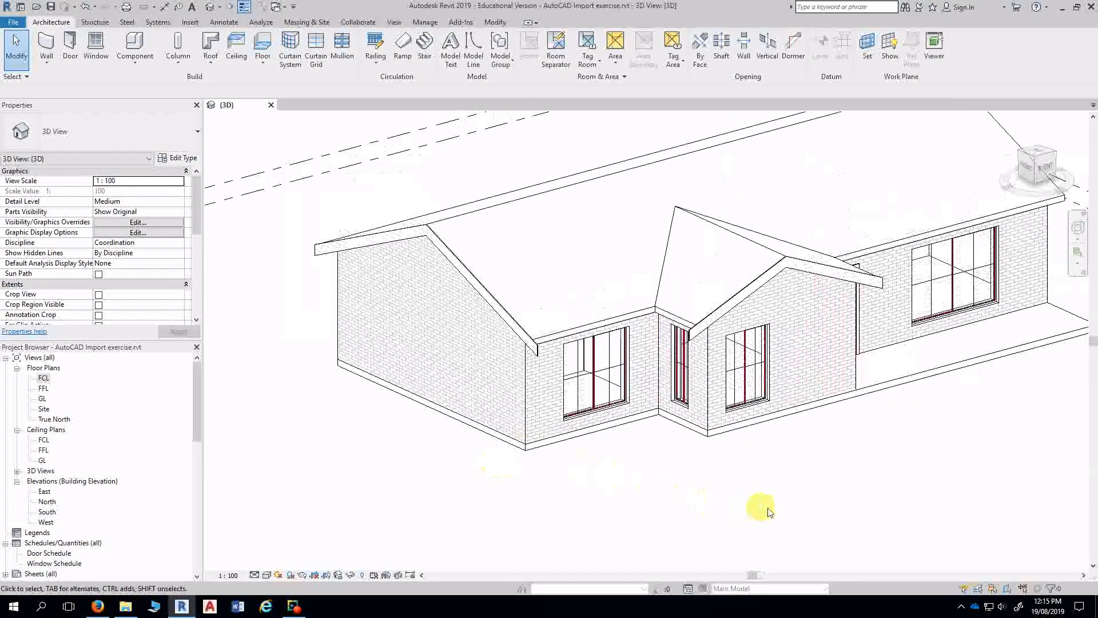
middle_click_drag(768, 511, 919, 500, "shift")
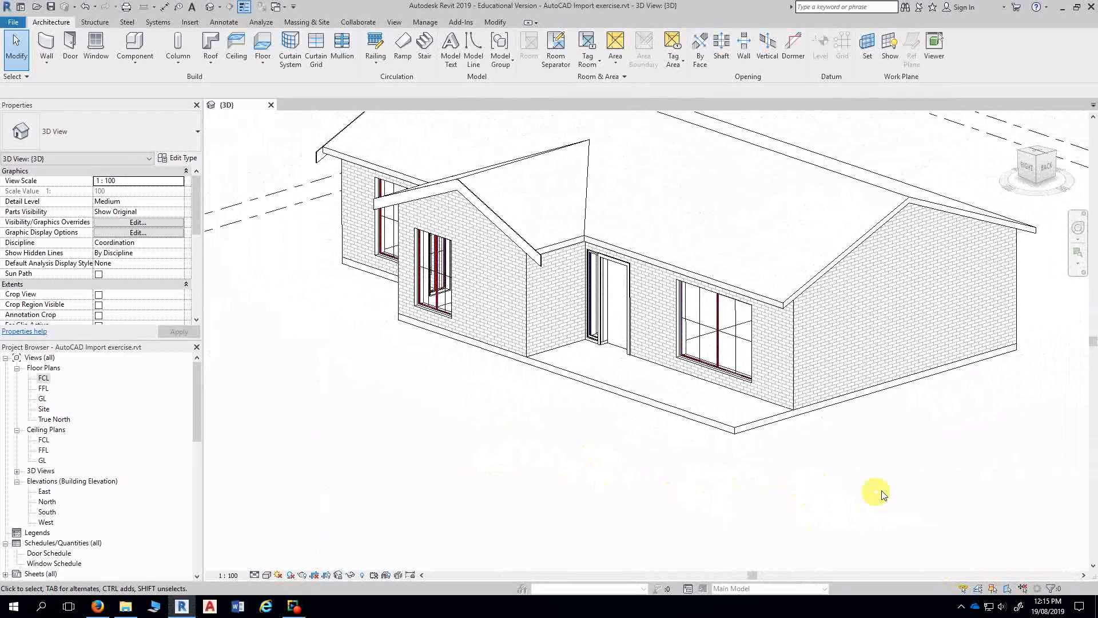
middle_click_drag(881, 494, 828, 503)
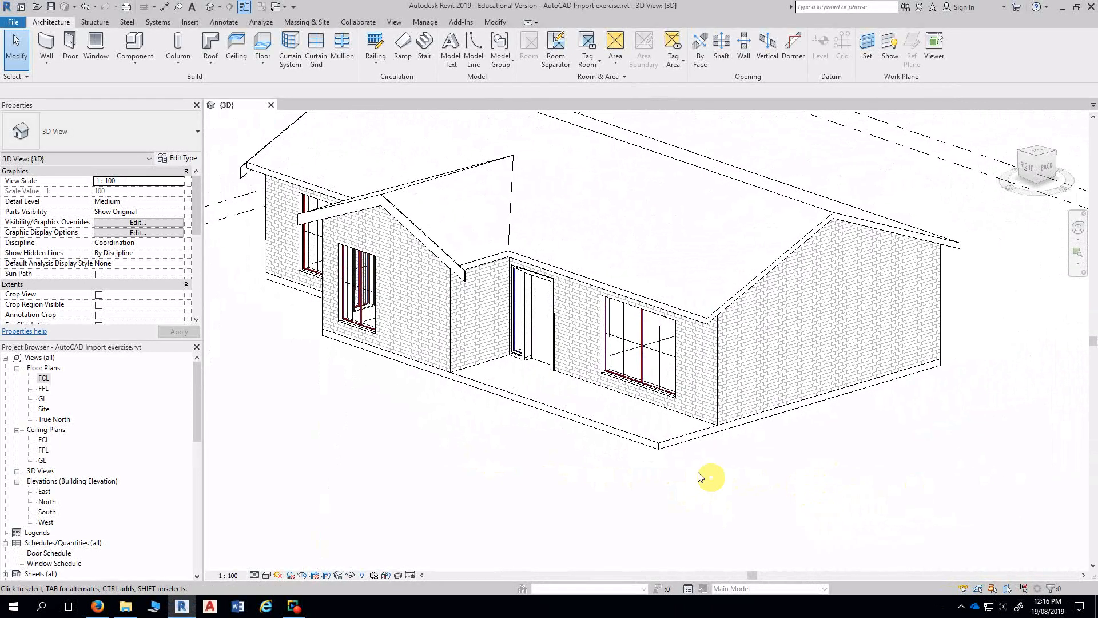
left_click(246, 170)
left_click(431, 64)
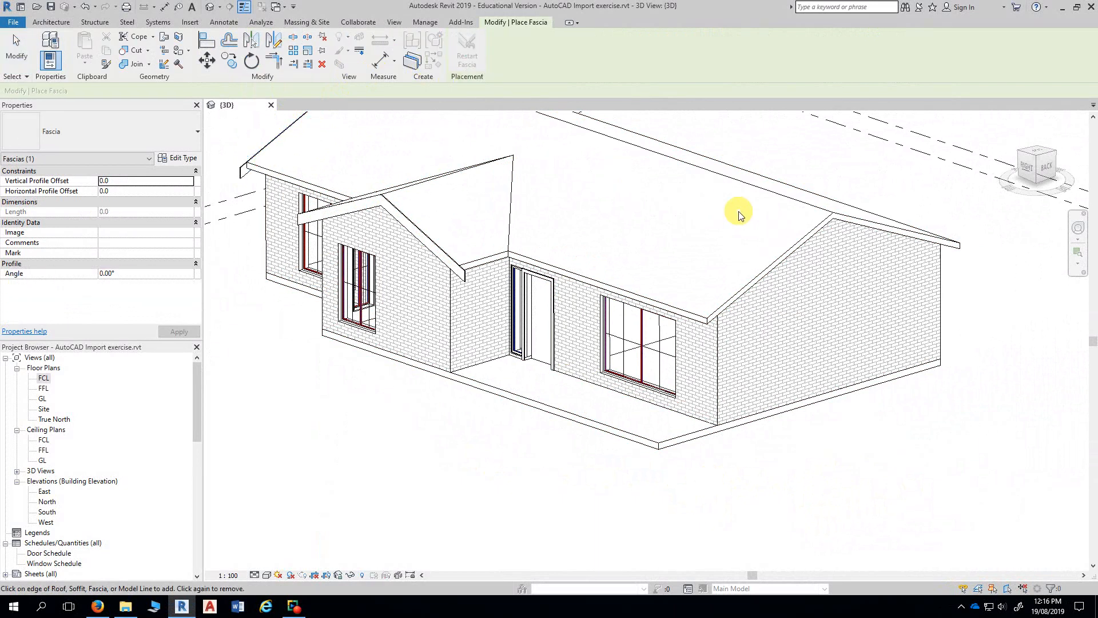
left_click(862, 215)
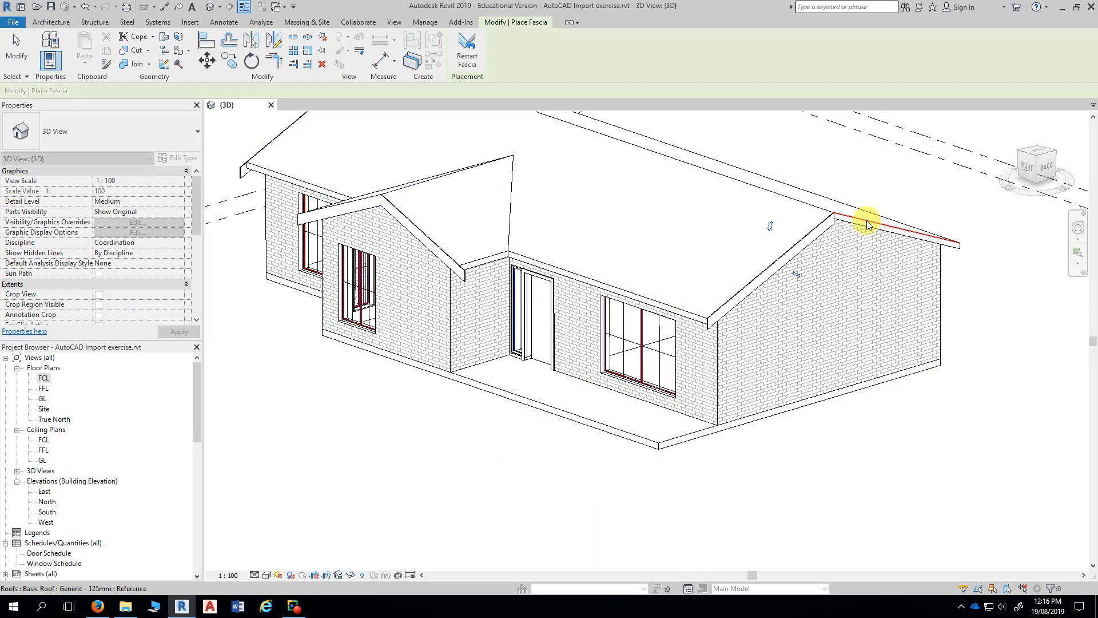
left_click(869, 221)
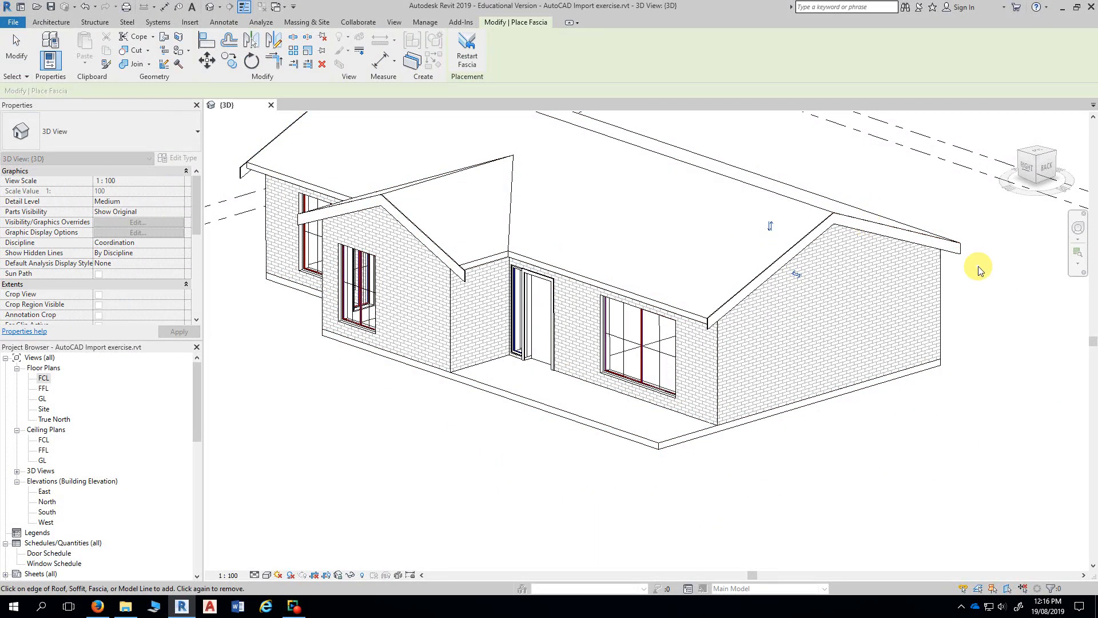
left_click(16, 40)
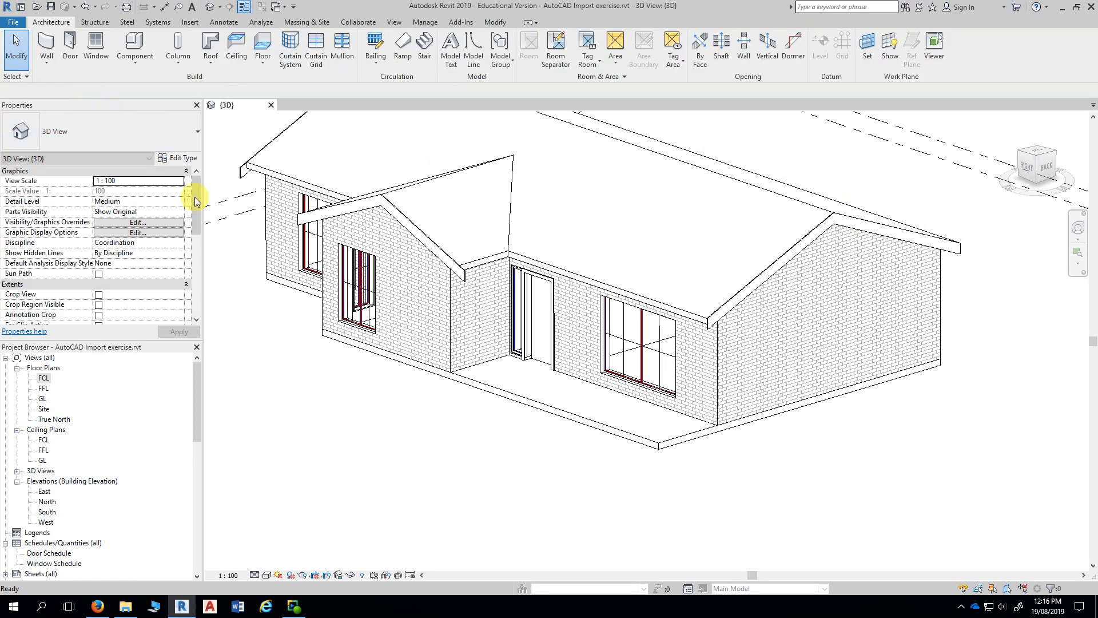
Step: Extend the back gable fascia's lower end on the porch side 200 mm past the roof eave
left_click(720, 314)
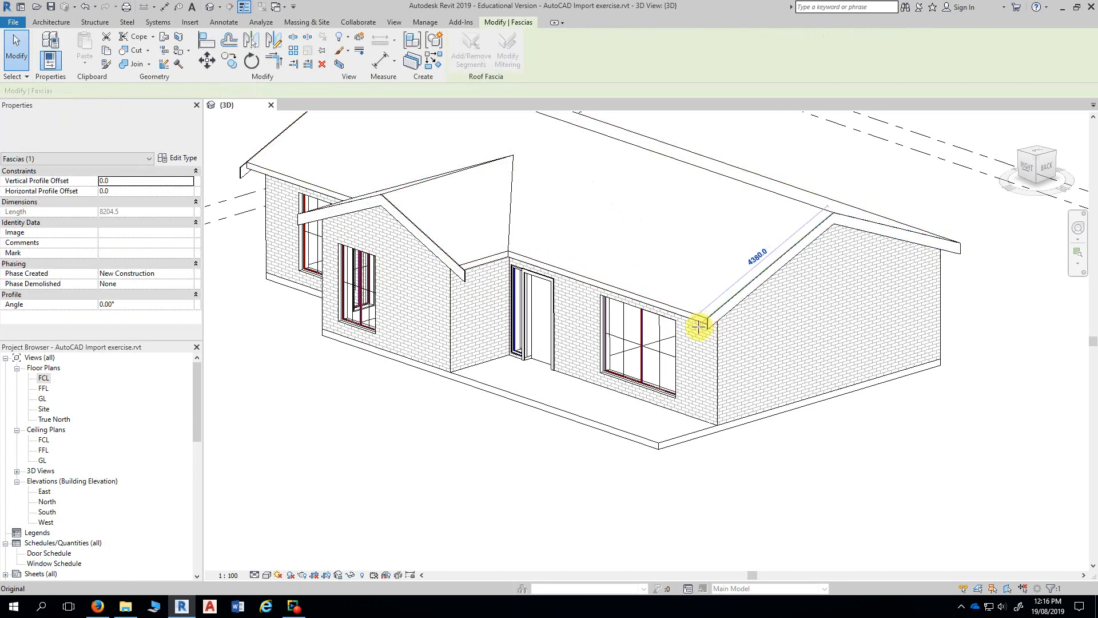
left_click(699, 315)
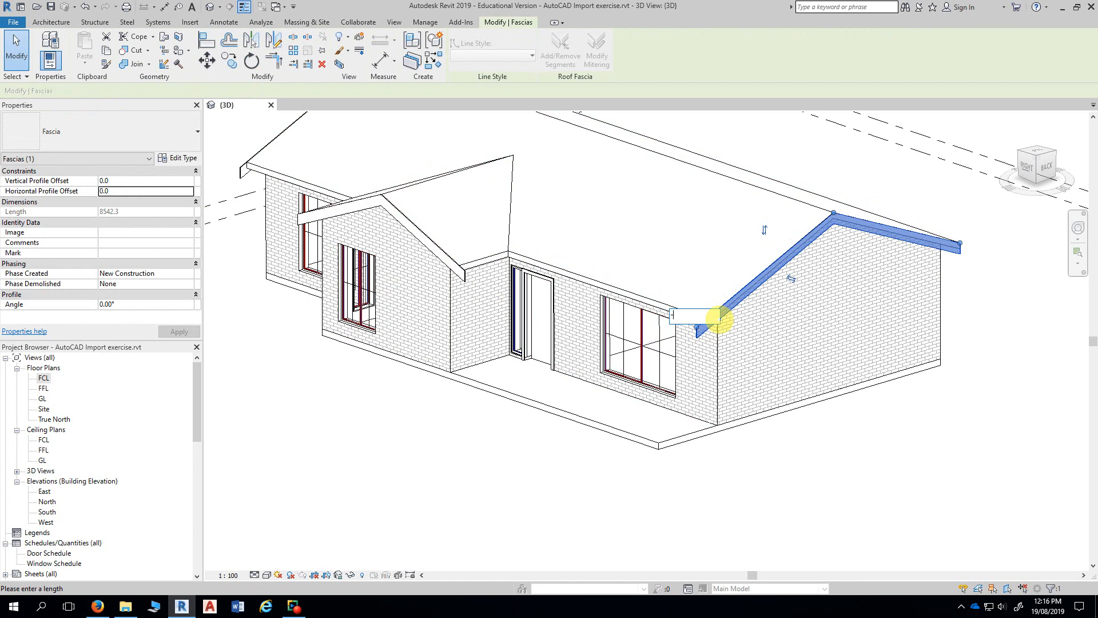
type("200")
key("Return")
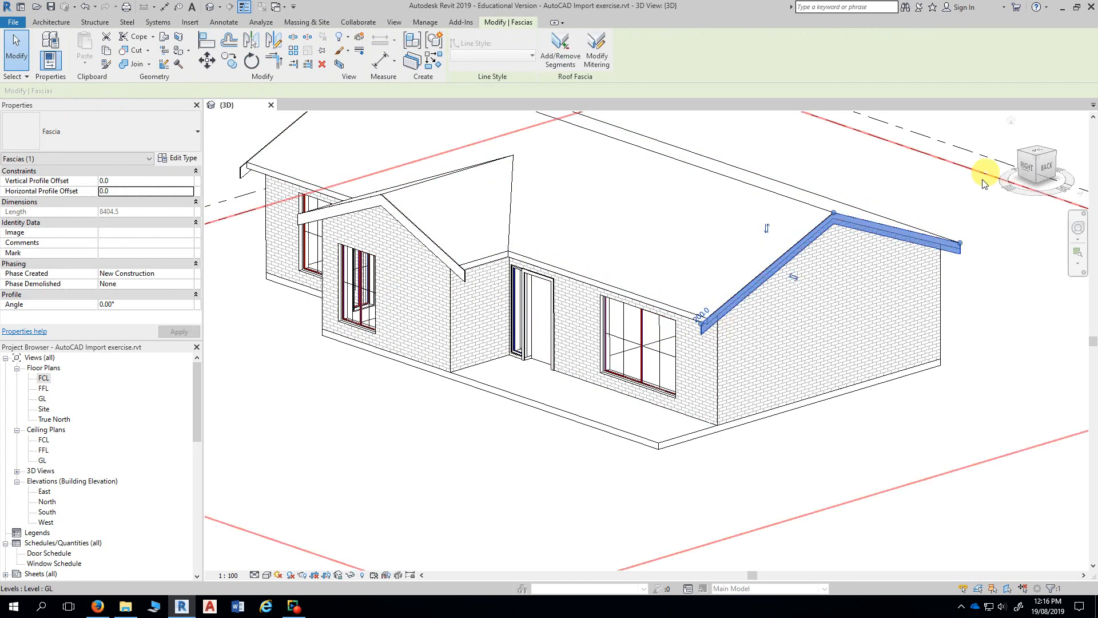
Step: Stretch the back gable fascia's far end past the opposite eave, set its extension to -200 mm, and clear the selection
left_click_drag(963, 241, 976, 240)
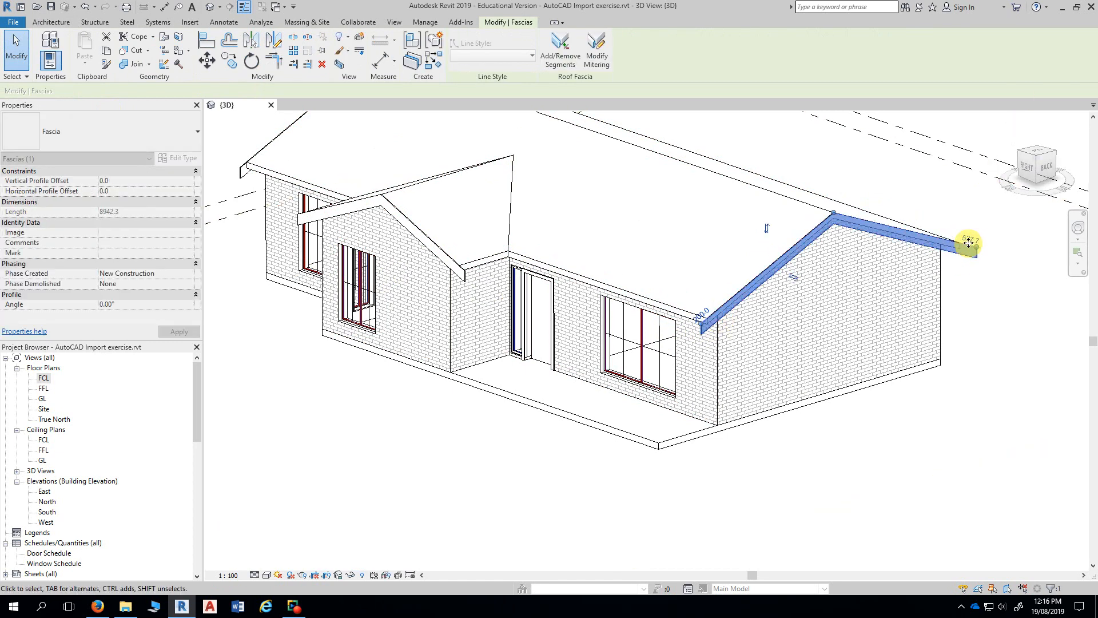
left_click(991, 241)
type("-20")
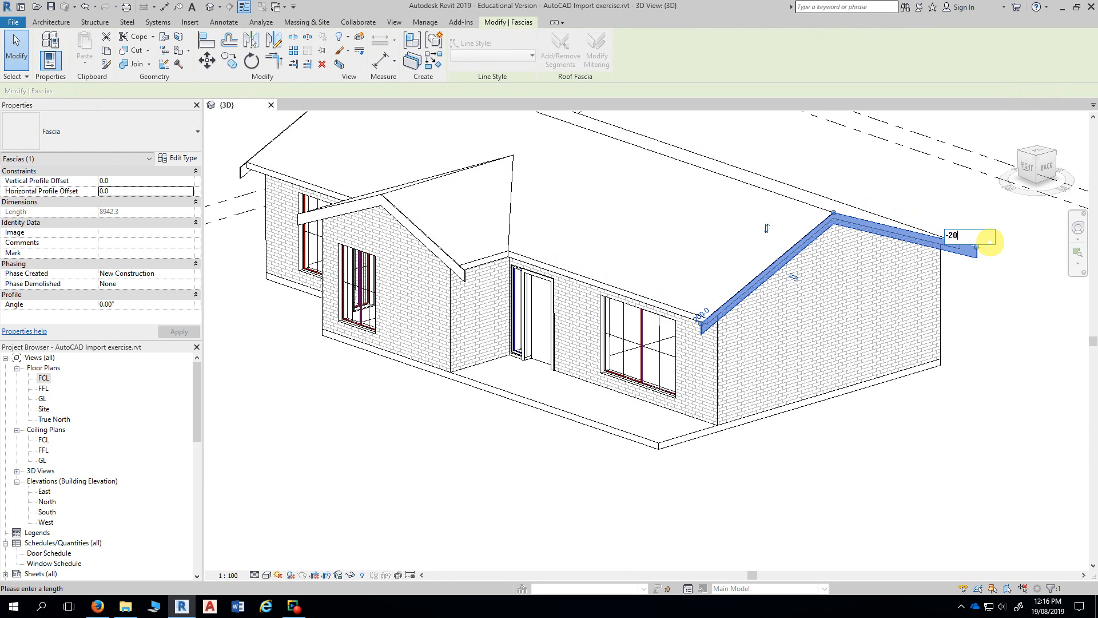
type("0")
key("Return")
key("Escape")
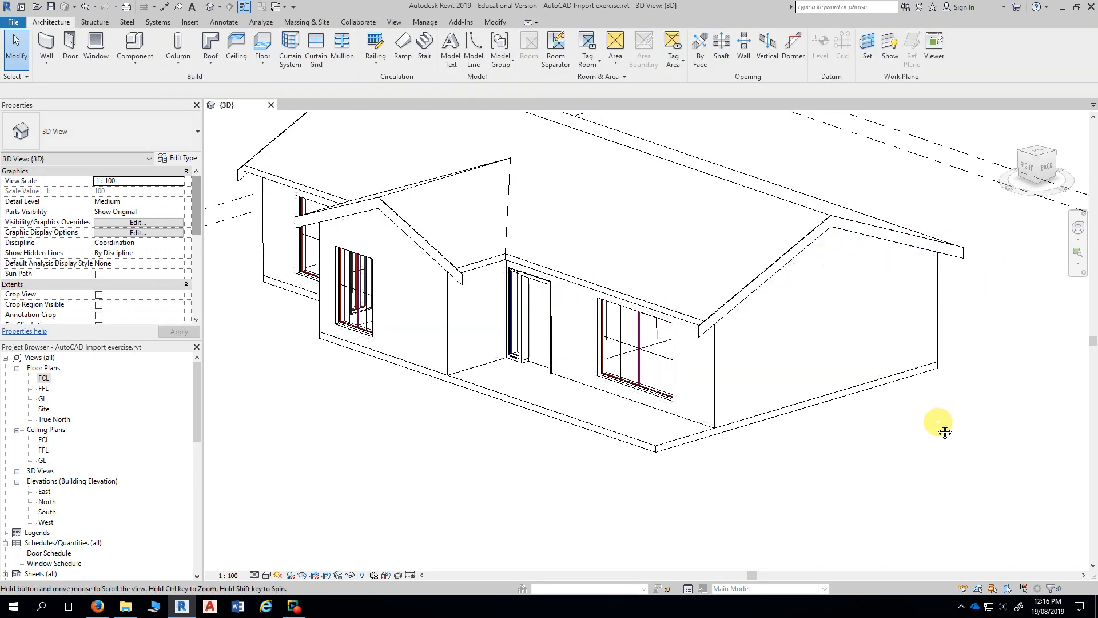
Step: Select the three gable-end fascias together to check them from both sides of the house, and clear the selection
scroll(945, 431, "down", 3)
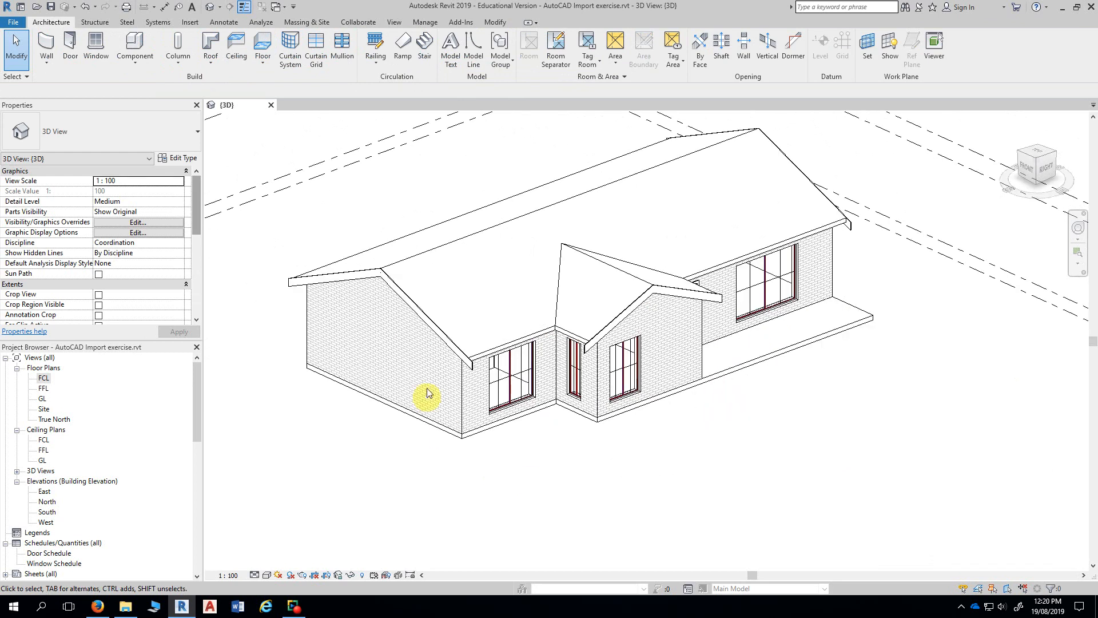
left_click(441, 340)
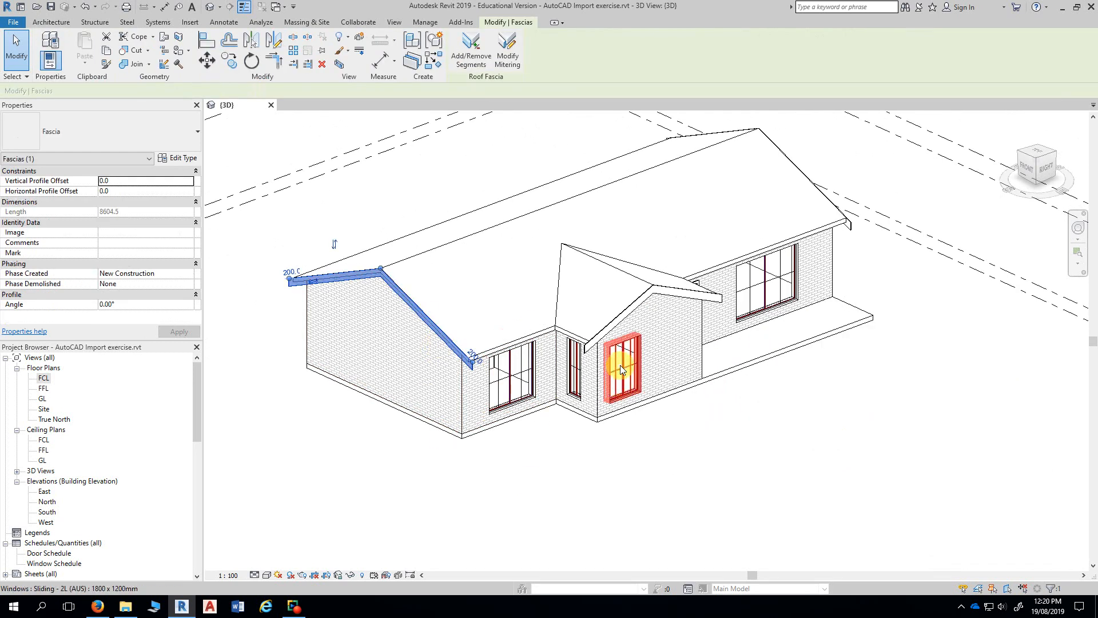
left_click(622, 316, "ctrl")
mouse_move(847, 386)
middle_mouse_down("shift")
mouse_move(880, 393)
mouse_move(878, 422)
mouse_move(850, 395)
middle_mouse_up("shift")
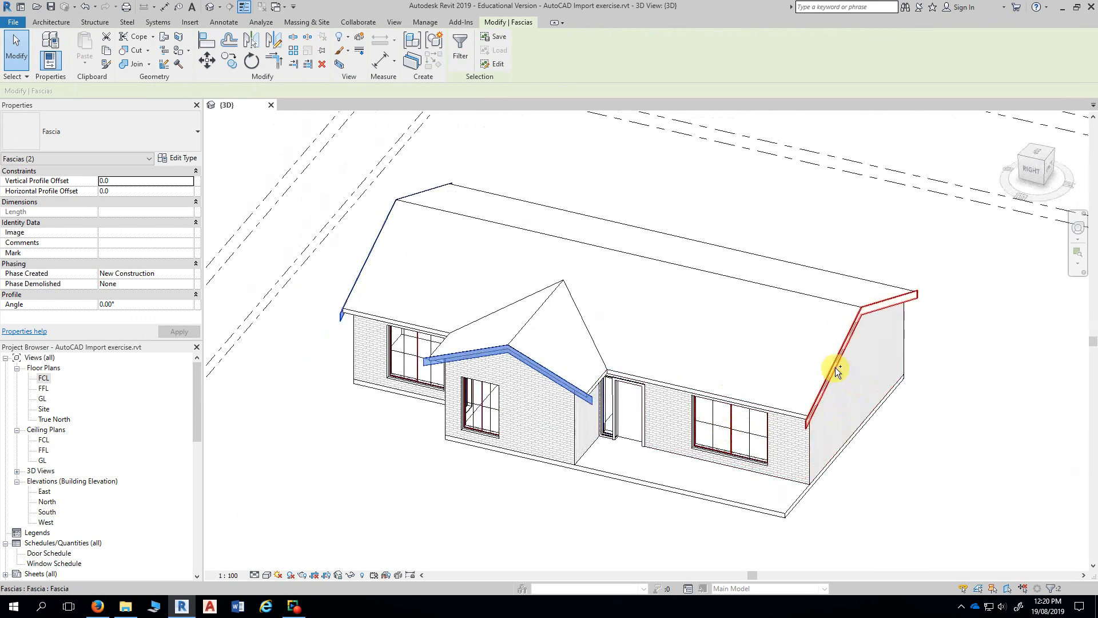
left_click(835, 369, "ctrl")
middle_click_drag(904, 484, 992, 450, "shift")
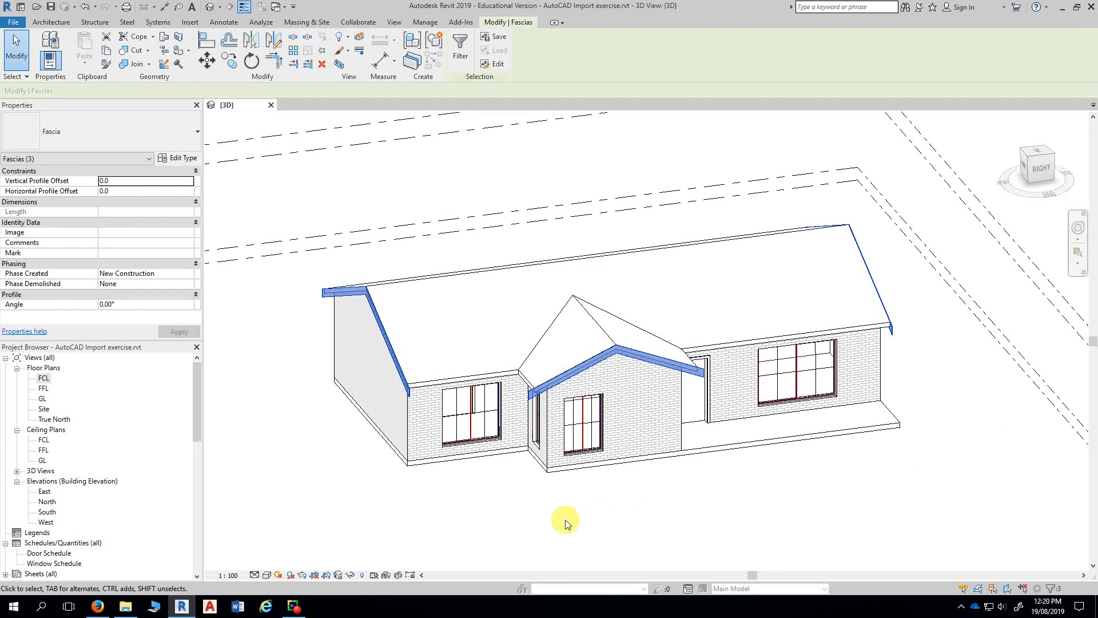
middle_click_drag(706, 523, 780, 510, "shift")
left_click(780, 509)
Step: Create a fascia similar to the main front gable's along the window-side eave and the adjoining short eave of the projecting gable
scroll(628, 520, "up", 4)
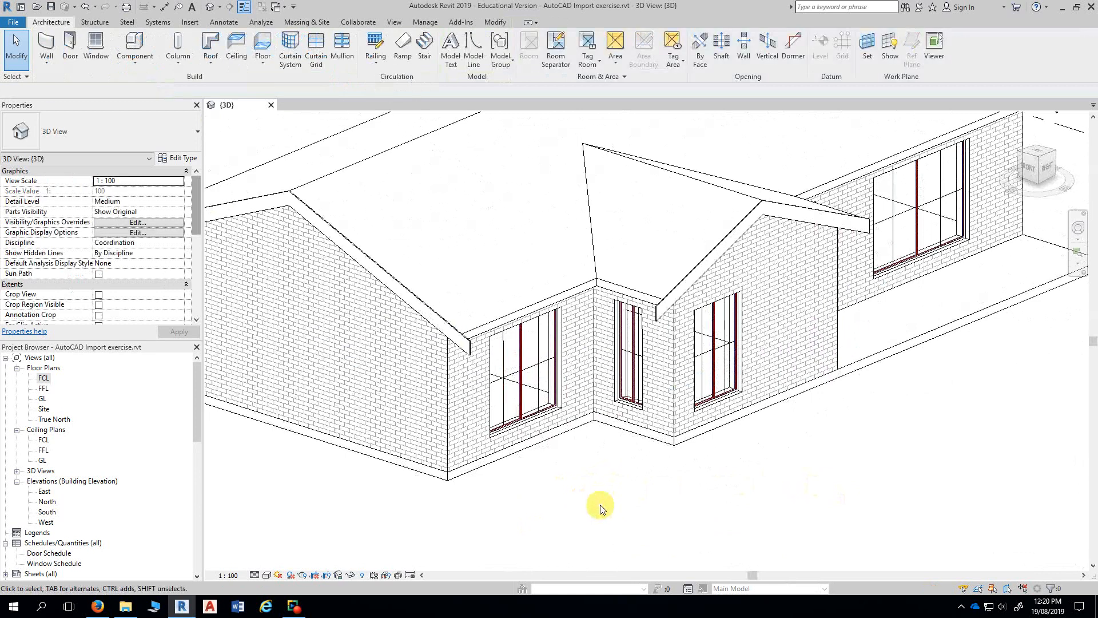
scroll(593, 492, "up", 2)
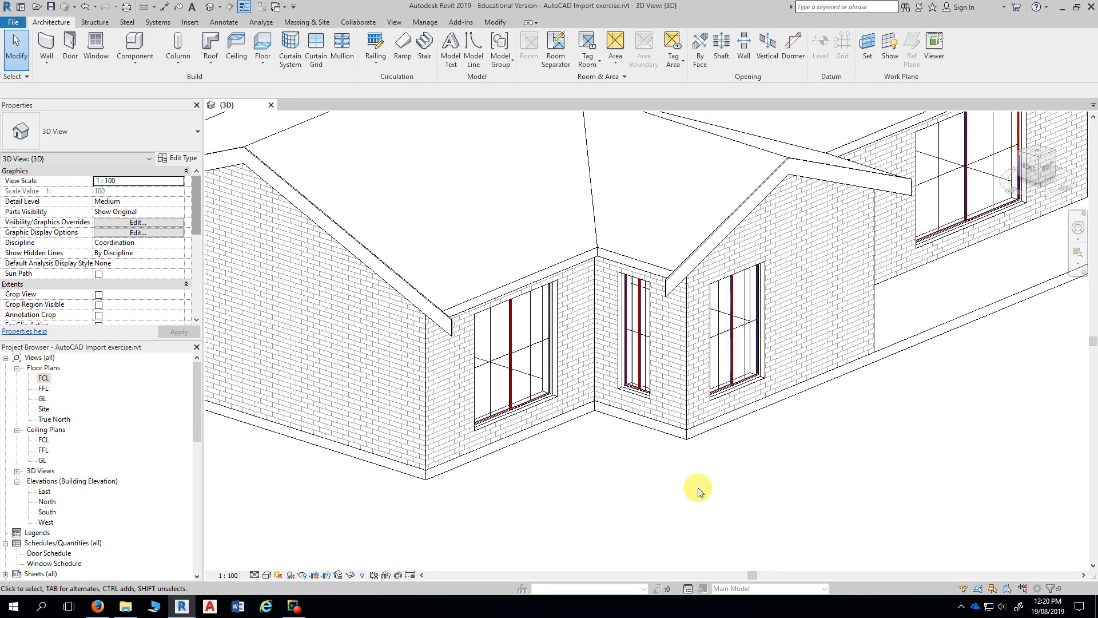
left_click(261, 174)
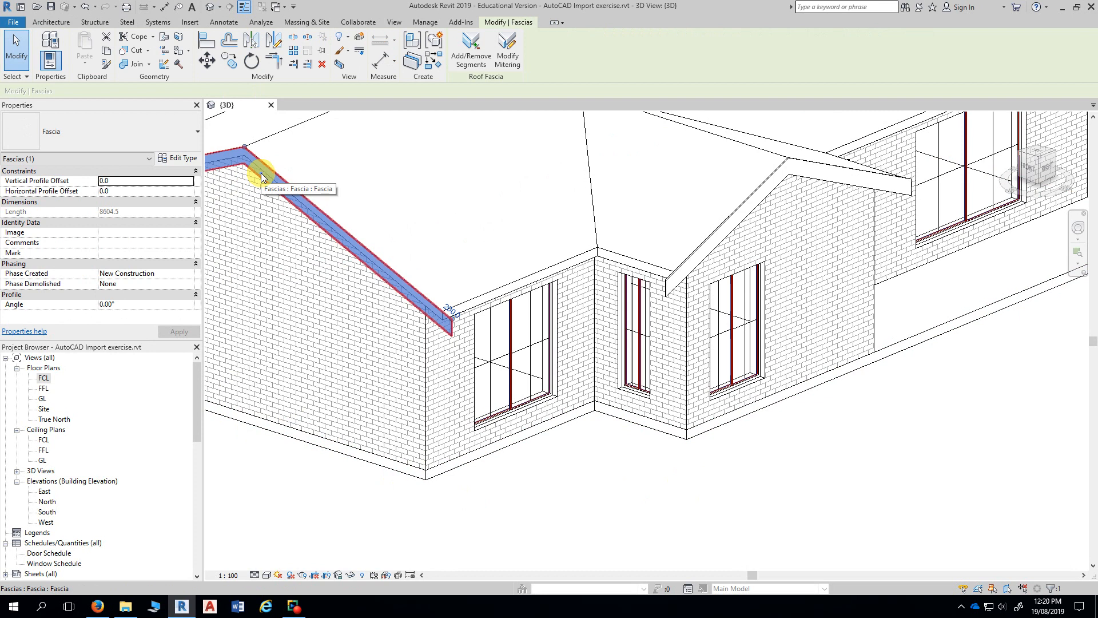
left_click(432, 64)
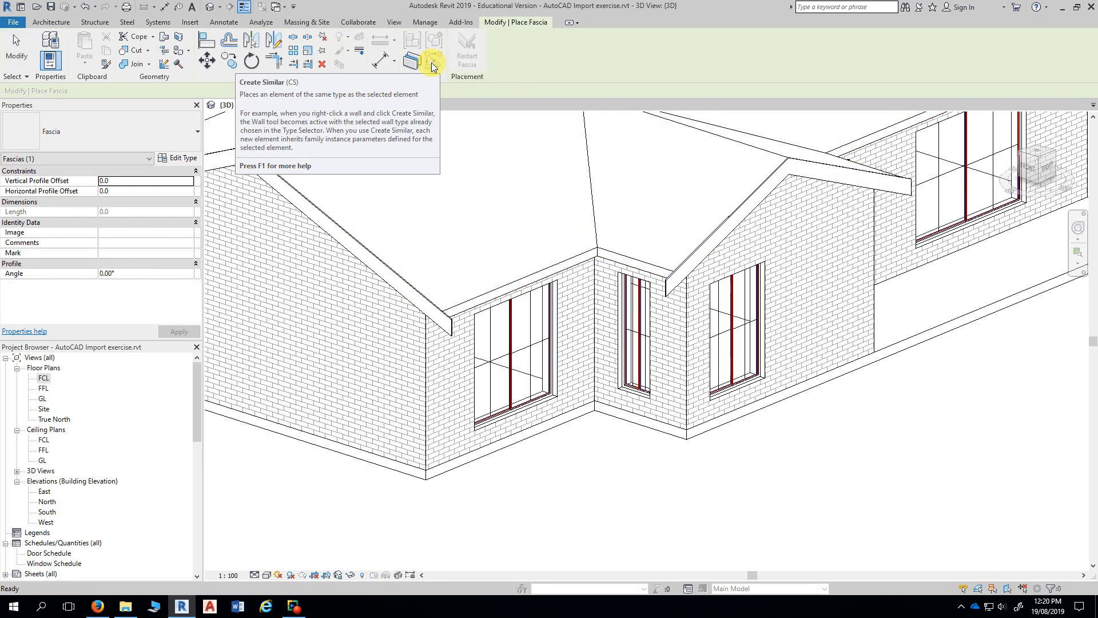
scroll(548, 269, "up", 2)
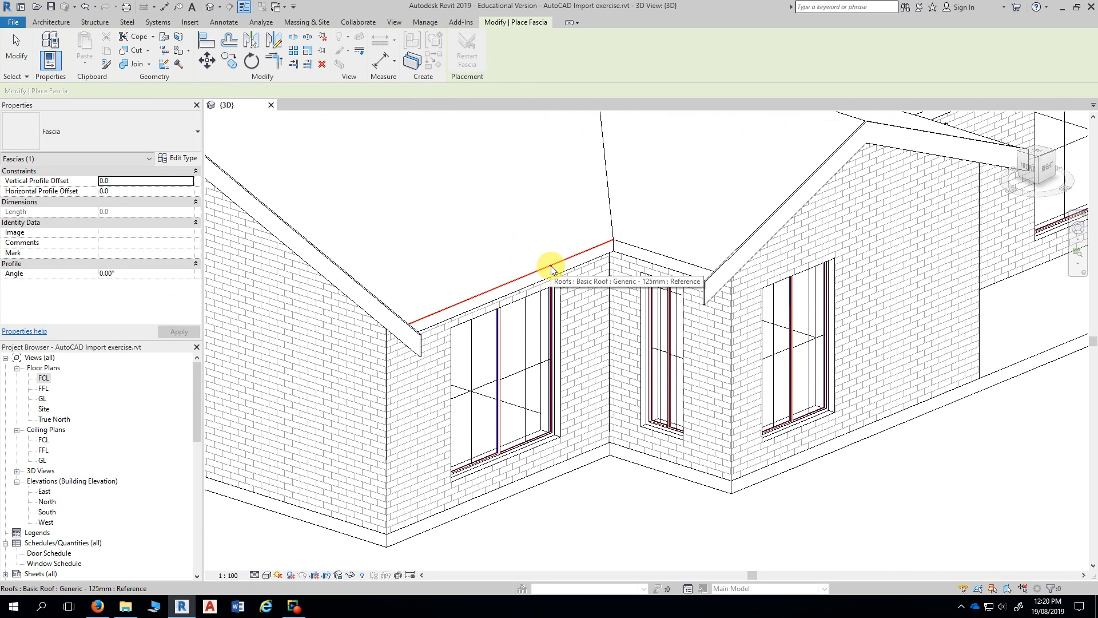
left_click(552, 269)
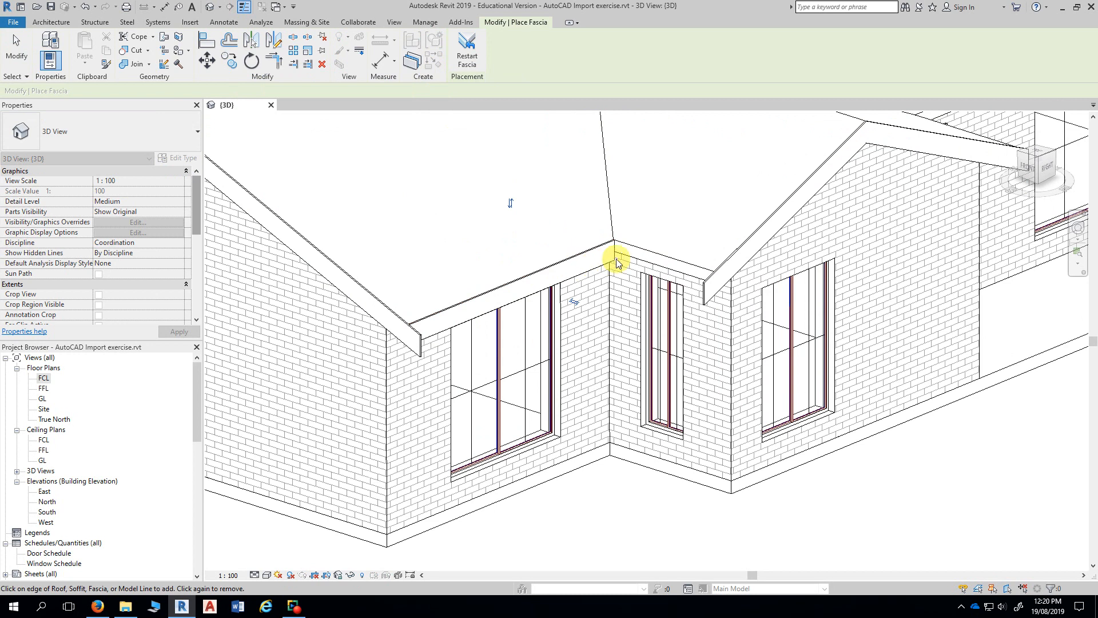
left_click(632, 248)
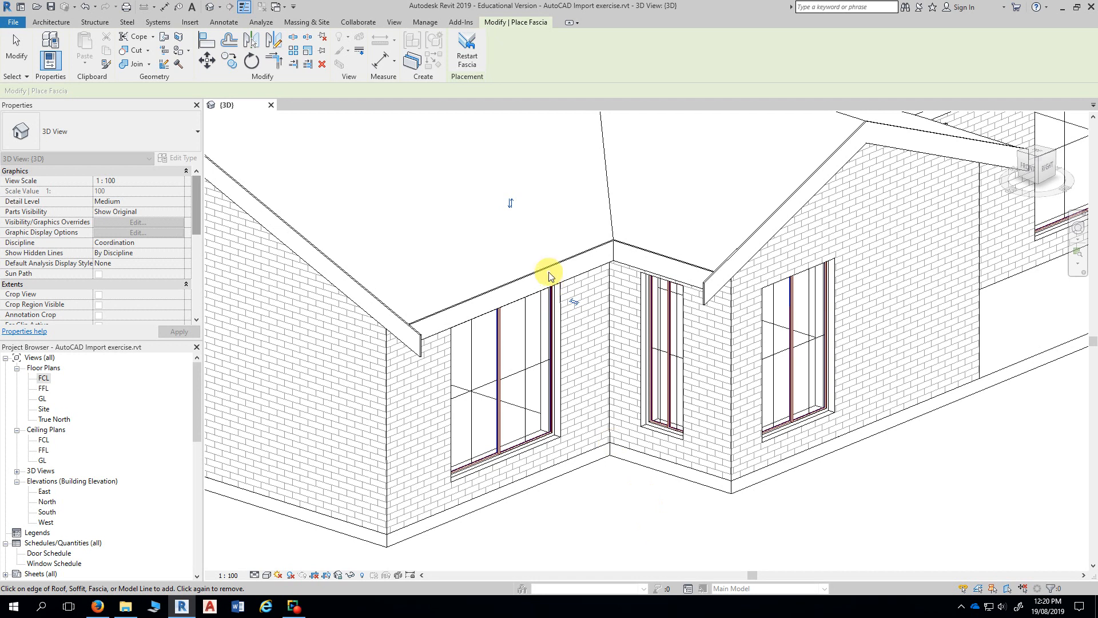
left_click(657, 255)
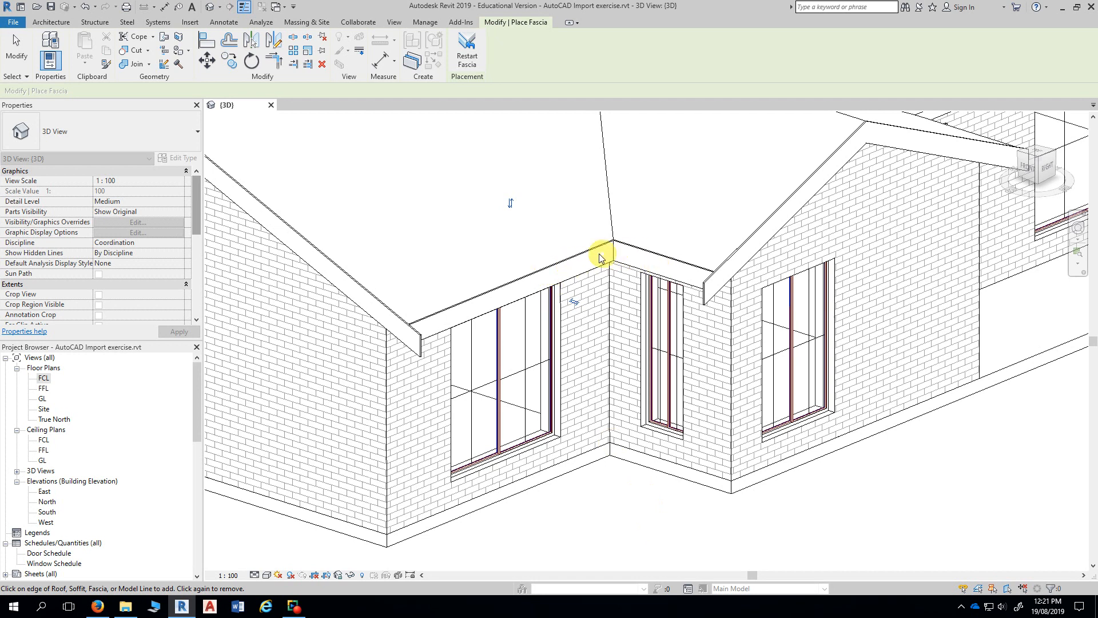
Step: Add the fascia along the projecting gable's porch-side eave and the main roof eave above the entry door
scroll(894, 500, "down", 5)
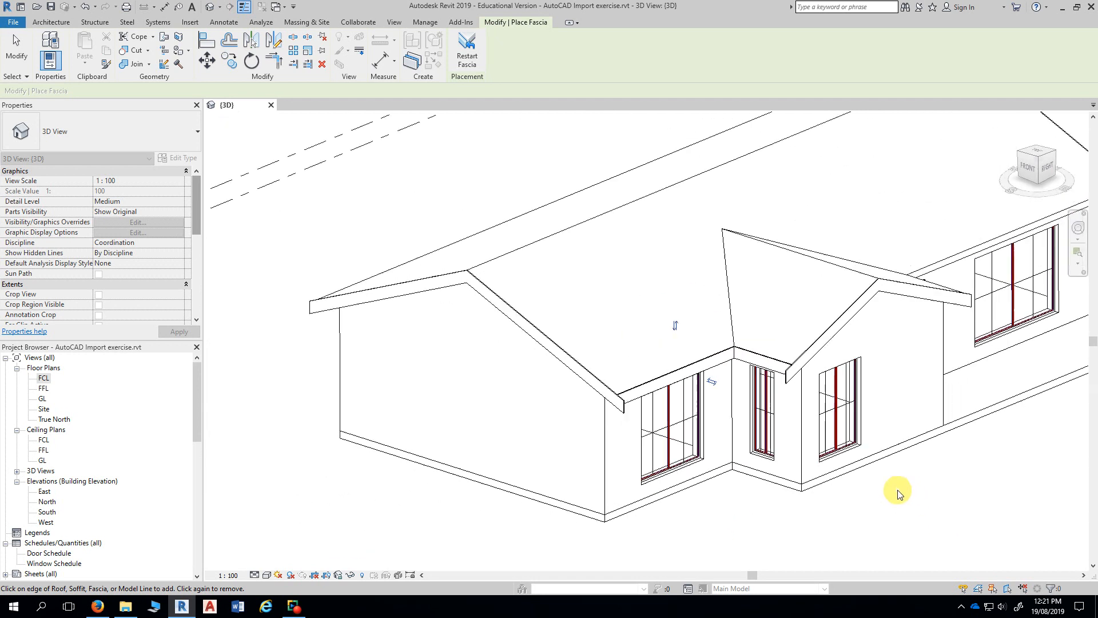
middle_click_drag(919, 508, 429, 350)
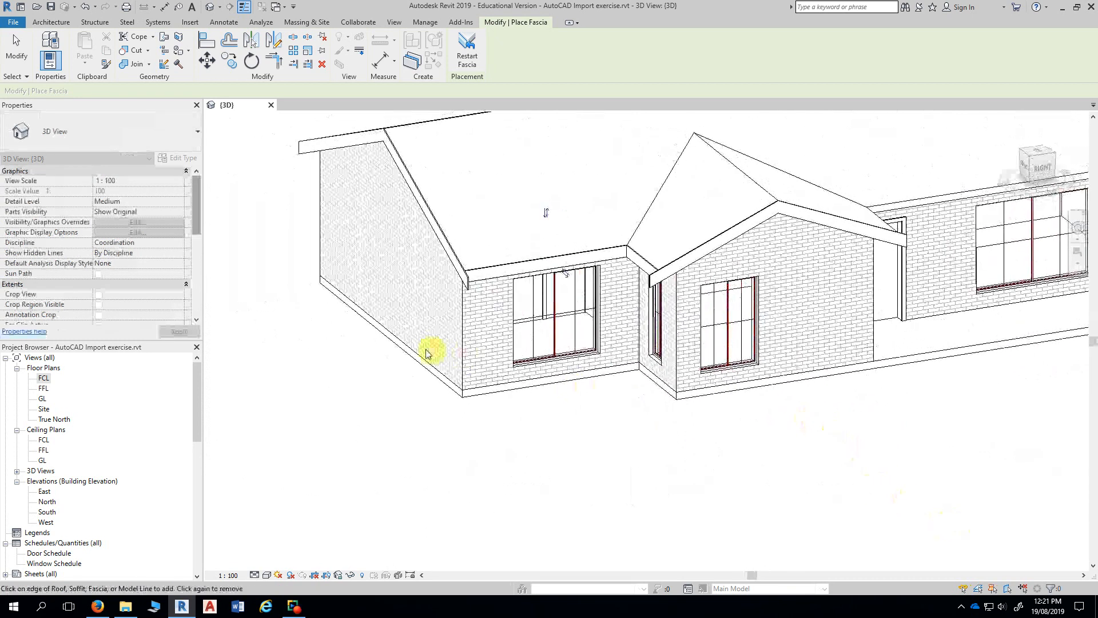
mouse_move(754, 435)
middle_mouse_down("shift")
mouse_move(770, 437)
mouse_move(774, 474)
mouse_move(713, 437)
mouse_move(800, 437)
mouse_move(726, 439)
mouse_move(637, 479)
mouse_move(657, 480)
mouse_move(578, 487)
middle_mouse_up("shift")
scroll(643, 478, "up", 4)
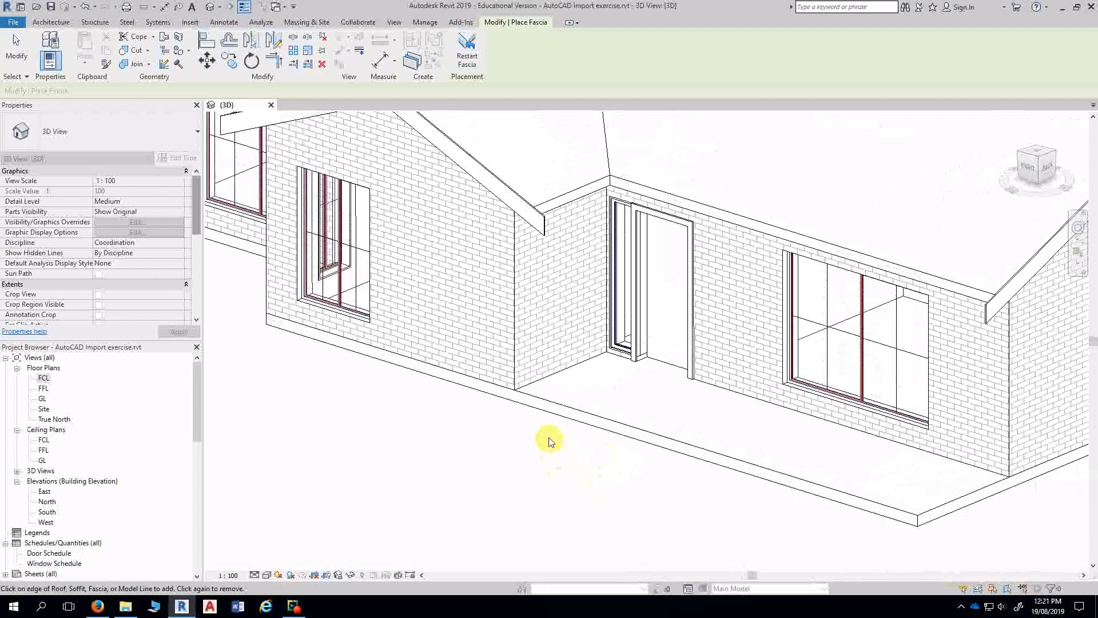
left_click(582, 190)
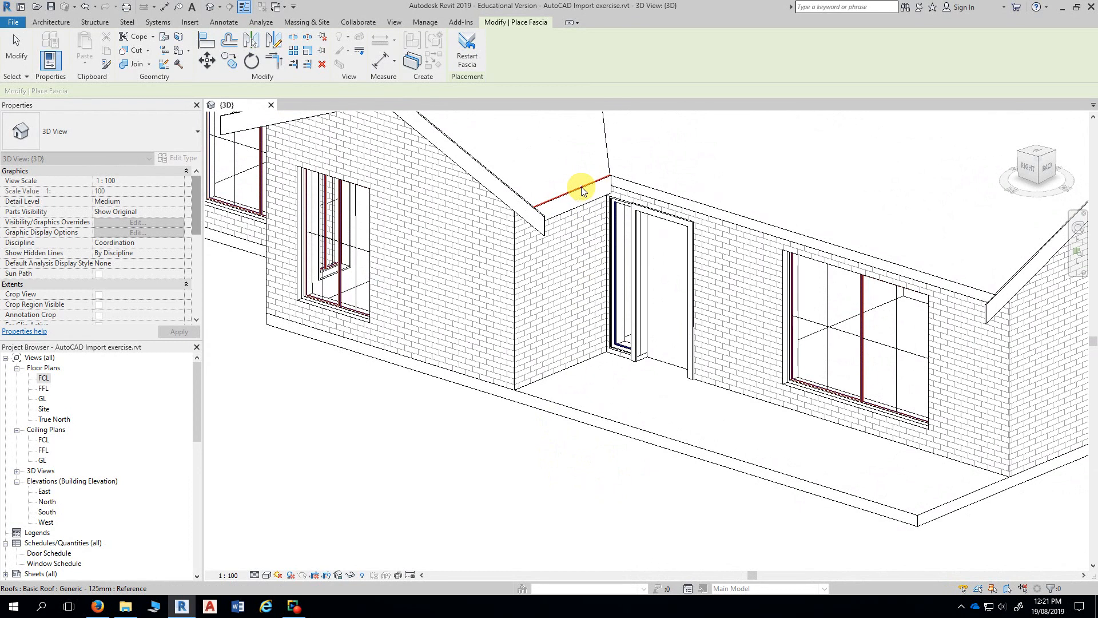
left_click(637, 187)
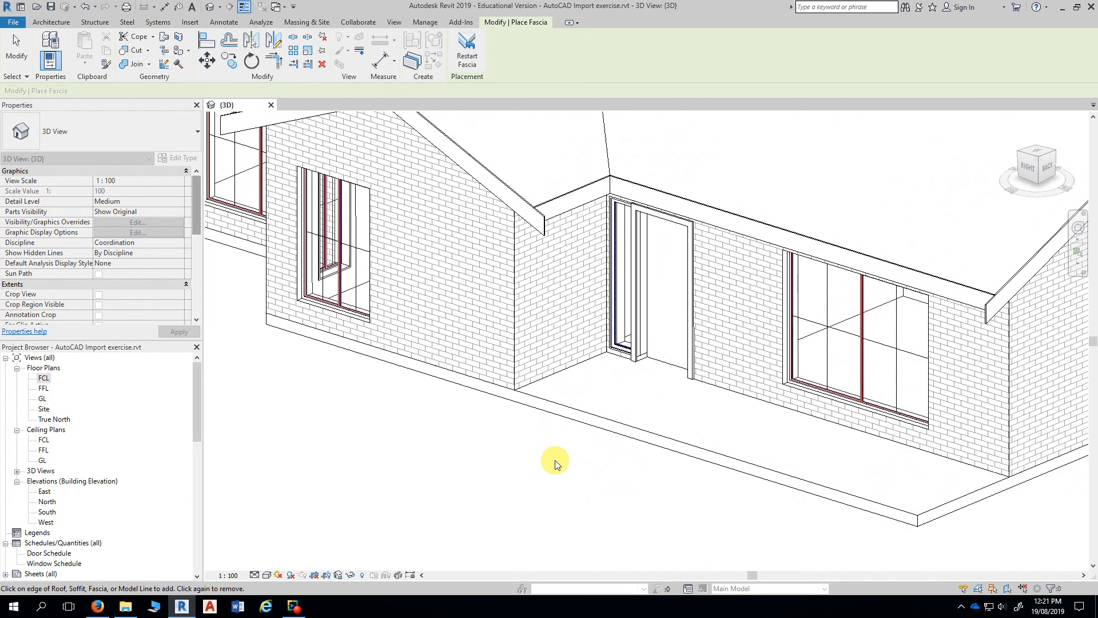
Step: Continue the fascia along the main roof's rear eave and finish placing fascias
scroll(555, 463, "down", 4)
scroll(559, 461, "up", 3)
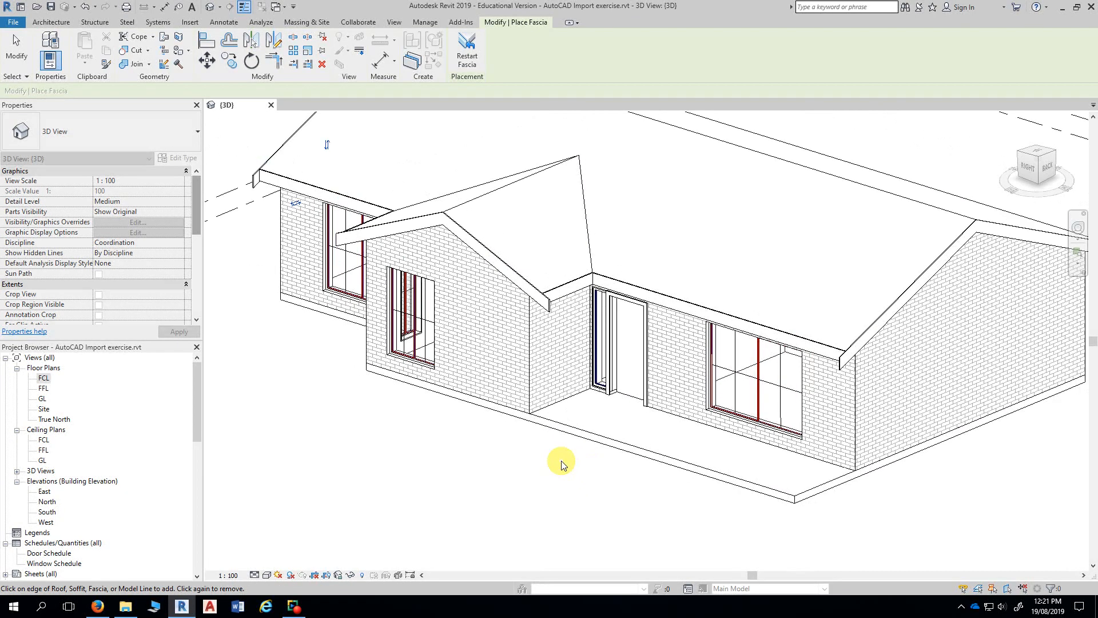
middle_click_drag(560, 464, 694, 444, "shift")
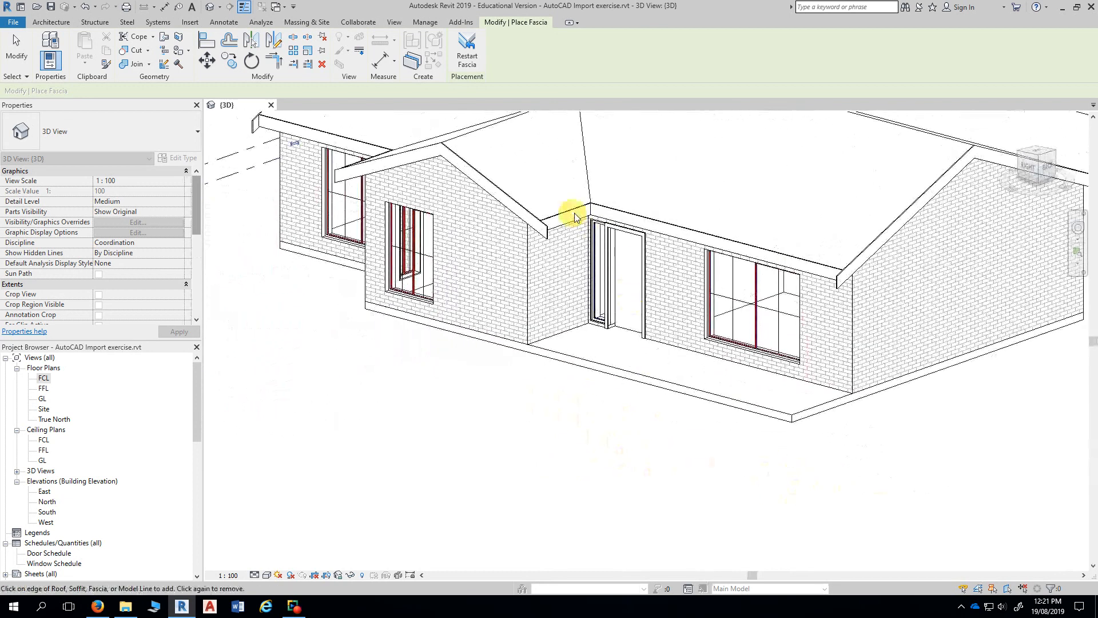
middle_click_drag(912, 461, 767, 486, "shift")
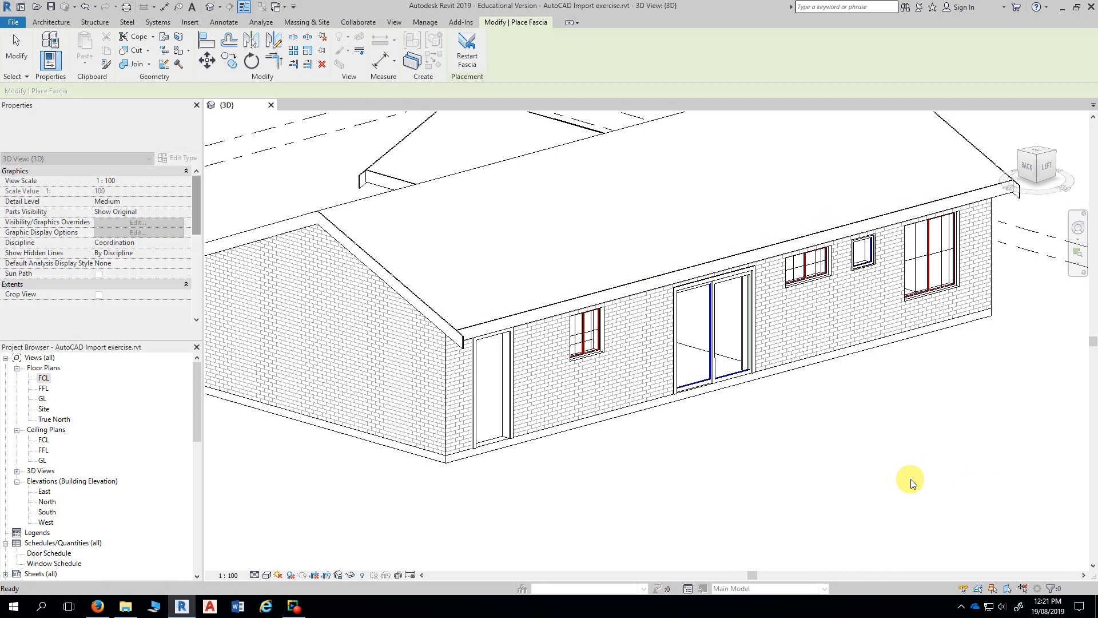
key("Escape")
middle_click_drag(940, 454, 875, 499, "shift")
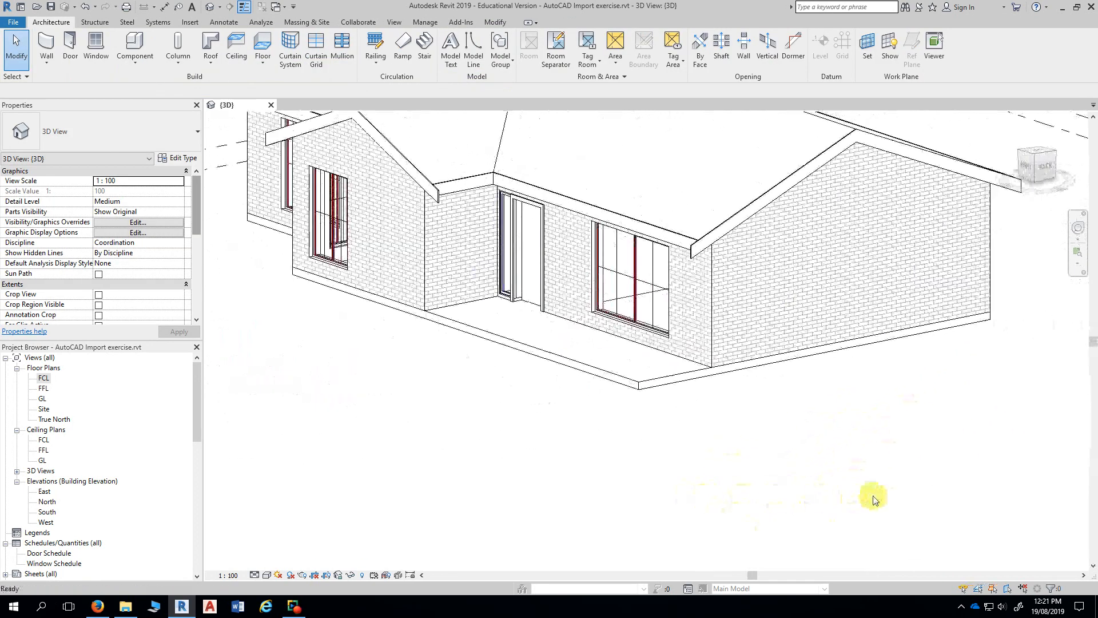
Step: Place a roof gutter along the top edge of the window-side eave fascia beside the projecting gable
middle_click_drag(667, 479, 778, 498, "shift")
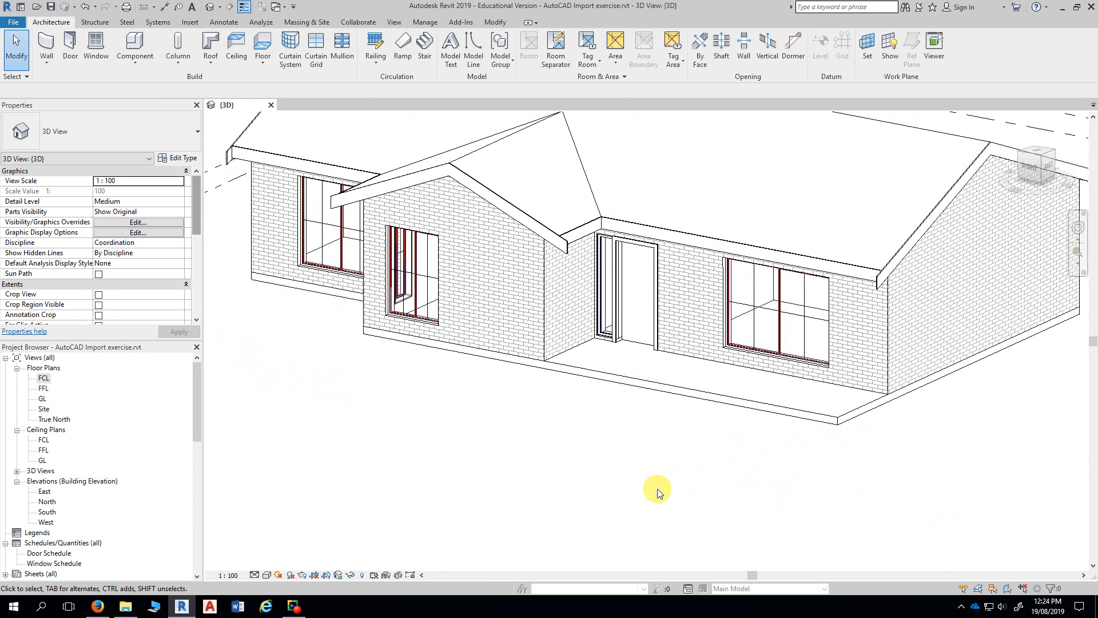
mouse_move(442, 448)
middle_mouse_down("shift")
mouse_move(424, 441)
mouse_move(582, 465)
mouse_move(520, 517)
mouse_move(510, 465)
mouse_move(454, 447)
mouse_move(565, 476)
middle_mouse_up("shift")
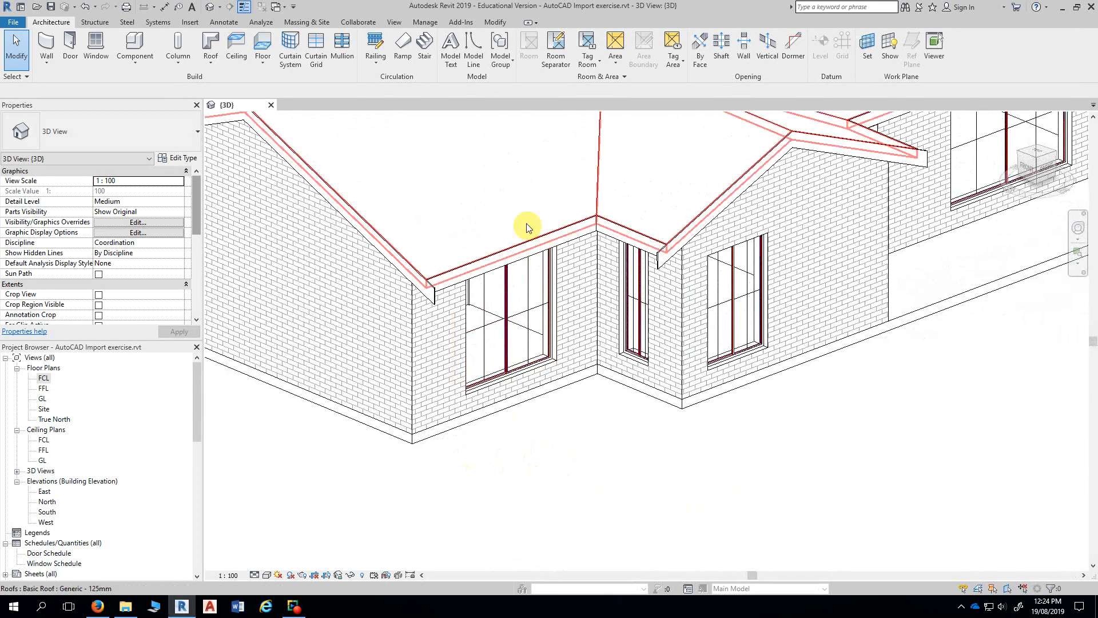
scroll(517, 211, "up", 2)
scroll(518, 210, "up", 3)
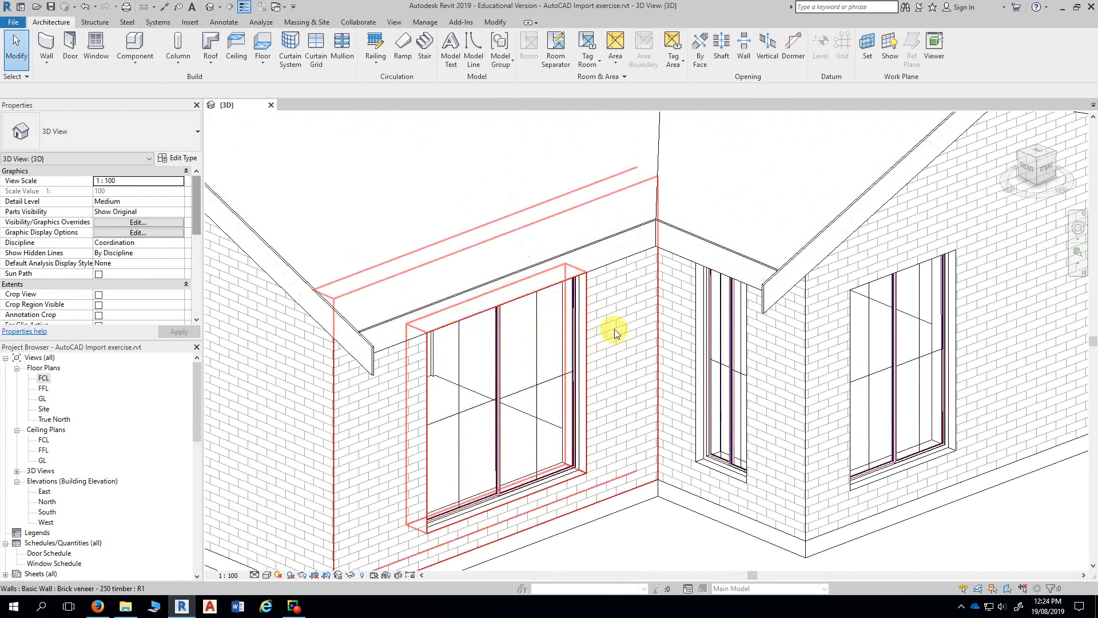
middle_click_drag(627, 236, 678, 213)
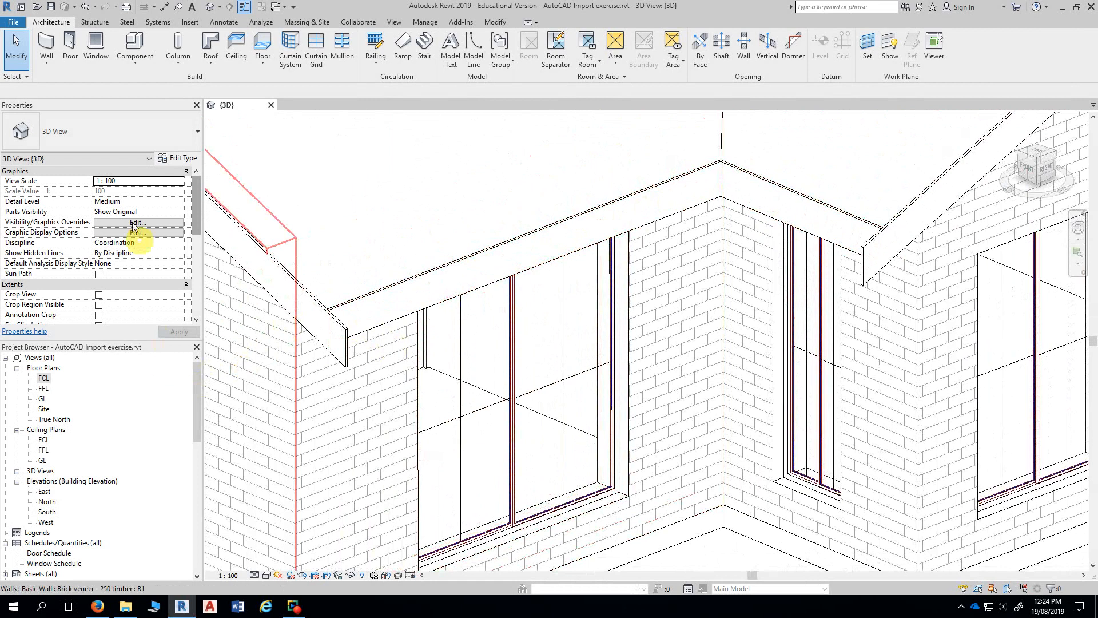
left_click(209, 66)
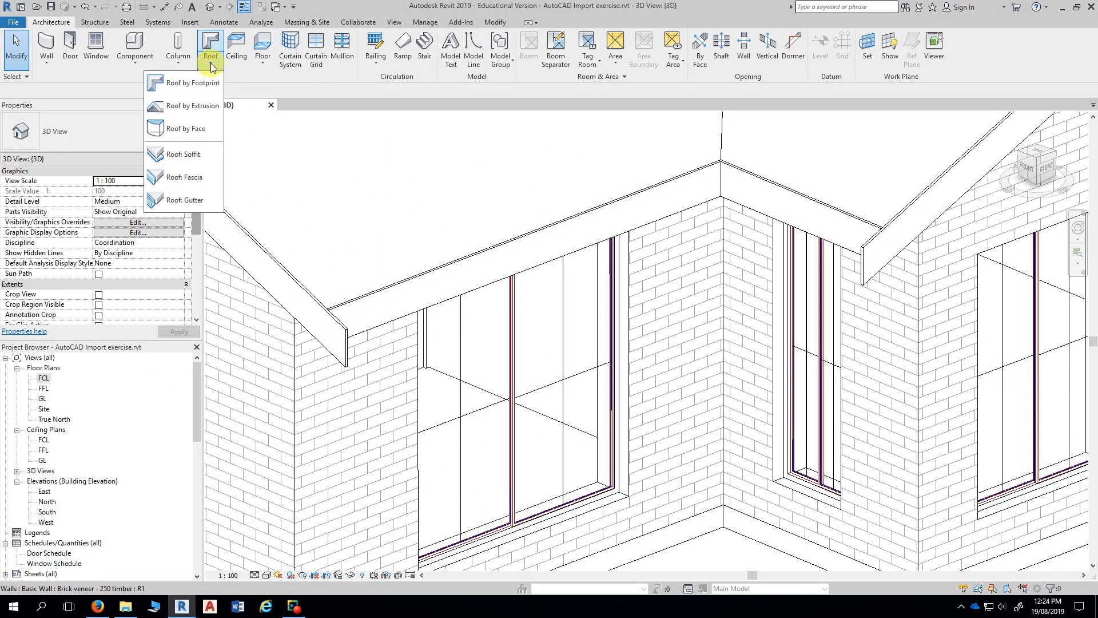
left_click(176, 201)
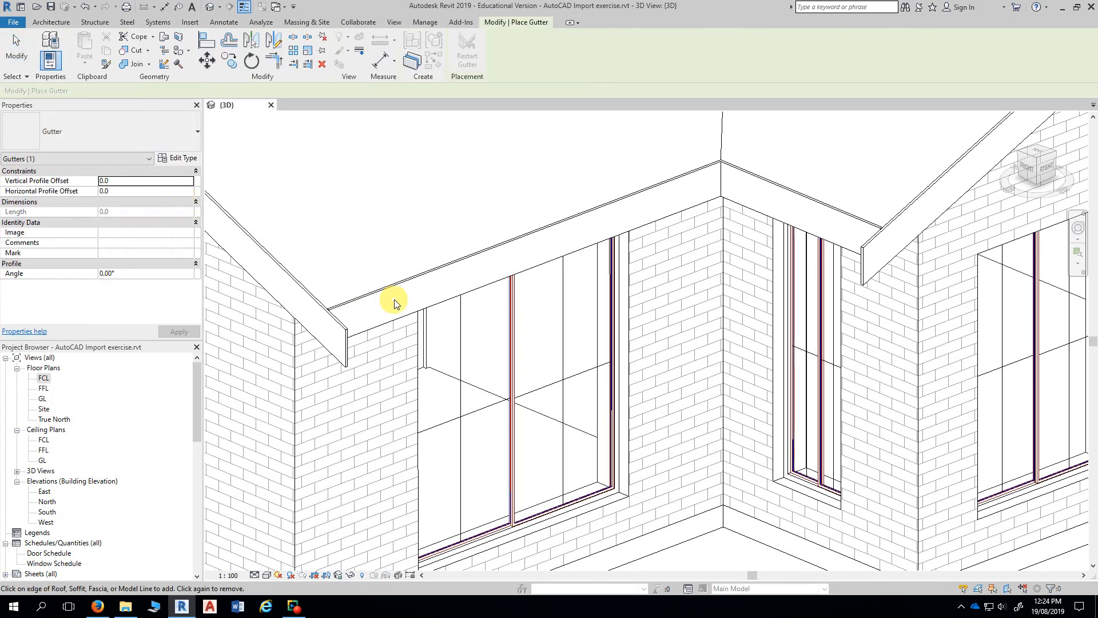
scroll(405, 302, "up", 5)
middle_click_drag(410, 294, 354, 306)
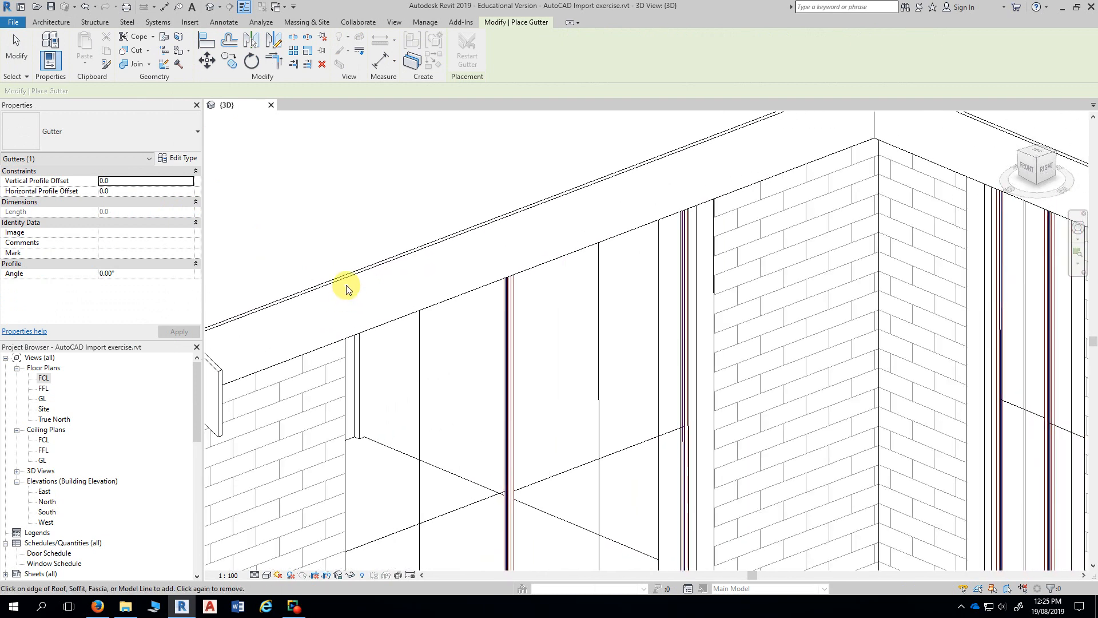
scroll(351, 288, "up", 1)
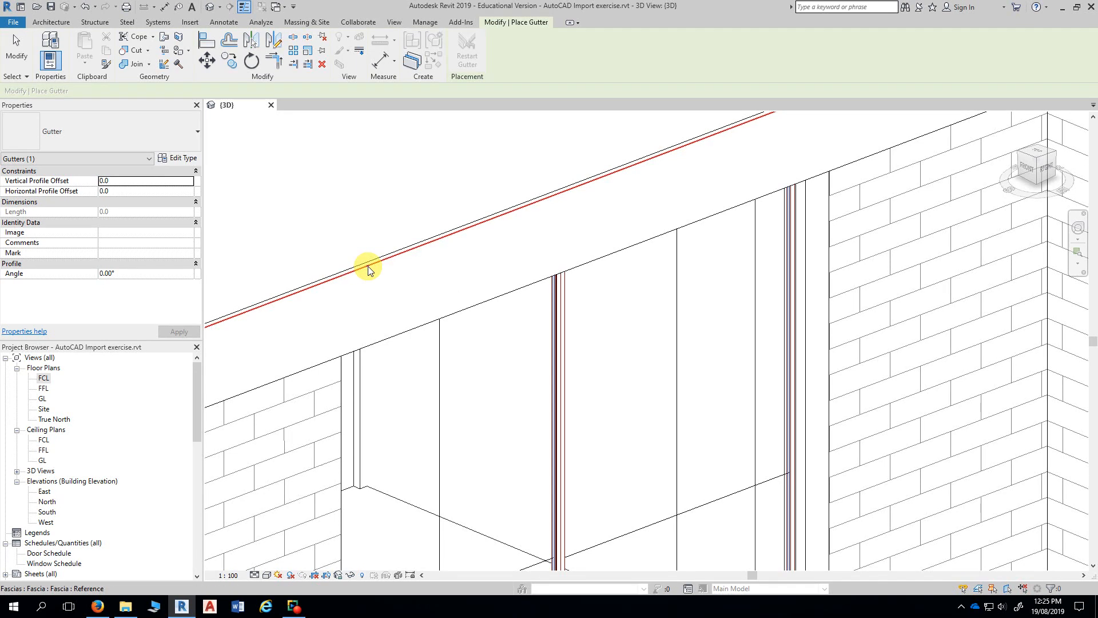
left_click(367, 270)
Step: Continue the gutter around the inside corner along the short eave fascia of the projecting gable
scroll(417, 287, "down", 2)
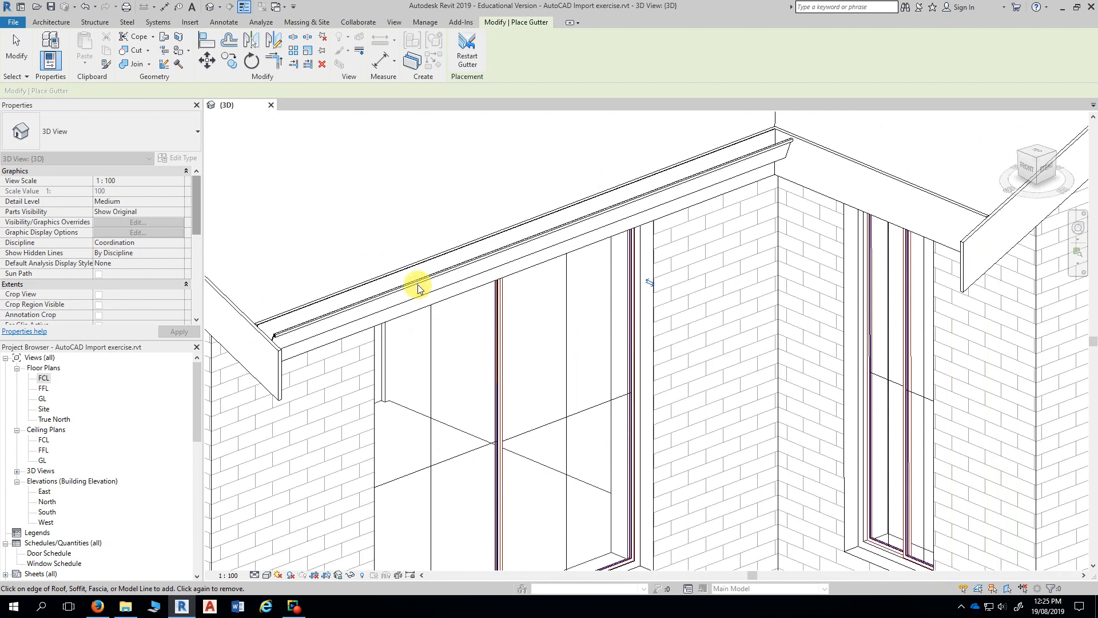
scroll(779, 205, "up", 3)
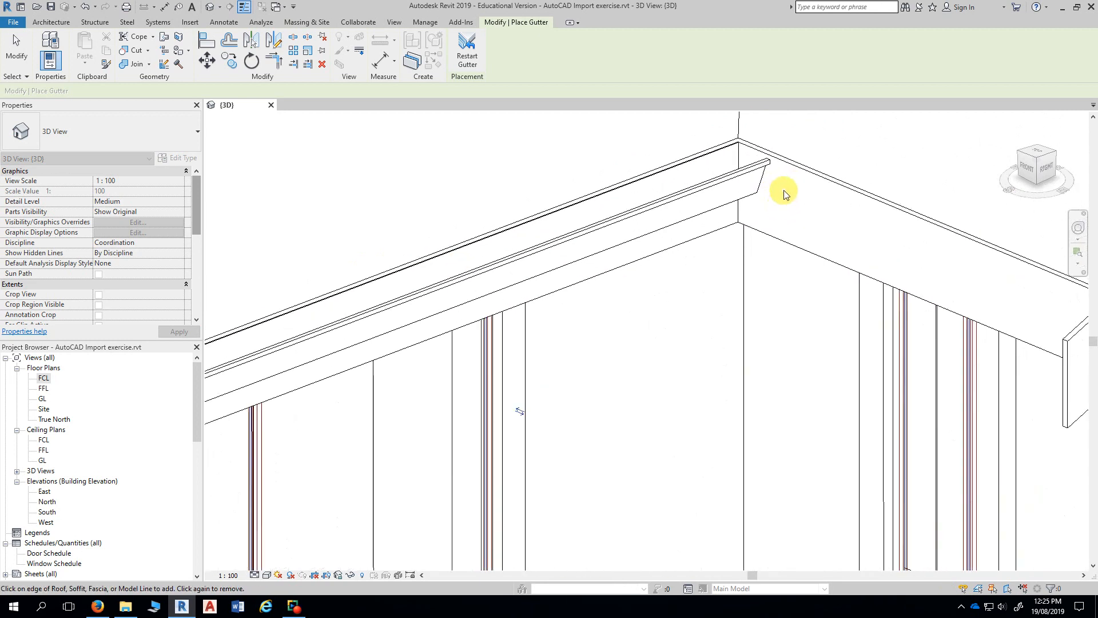
scroll(779, 191, "up", 2)
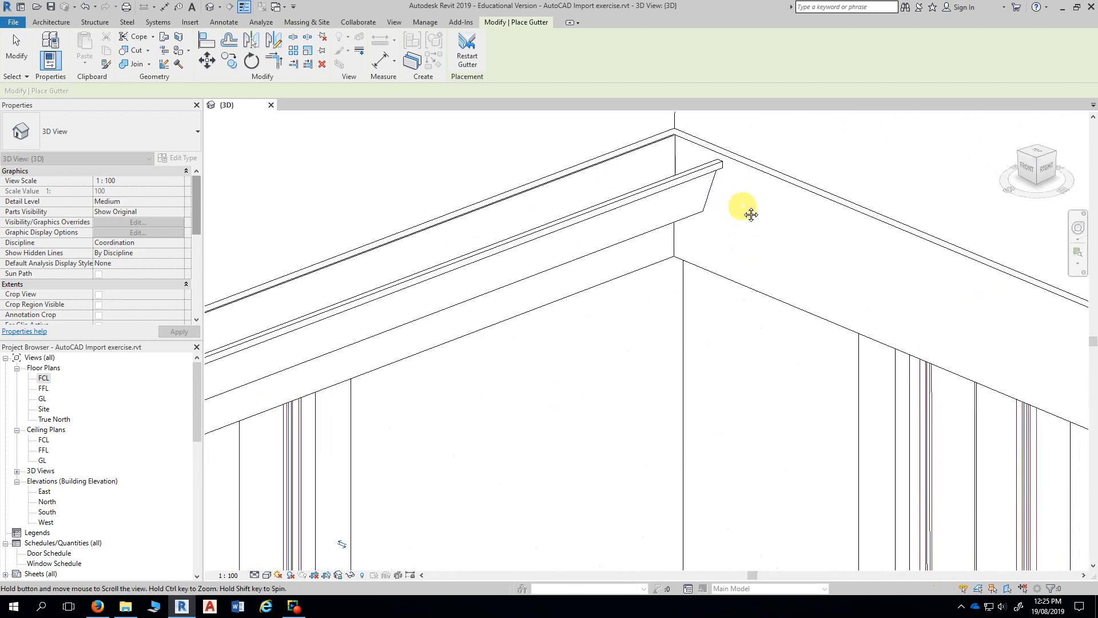
left_click(750, 170)
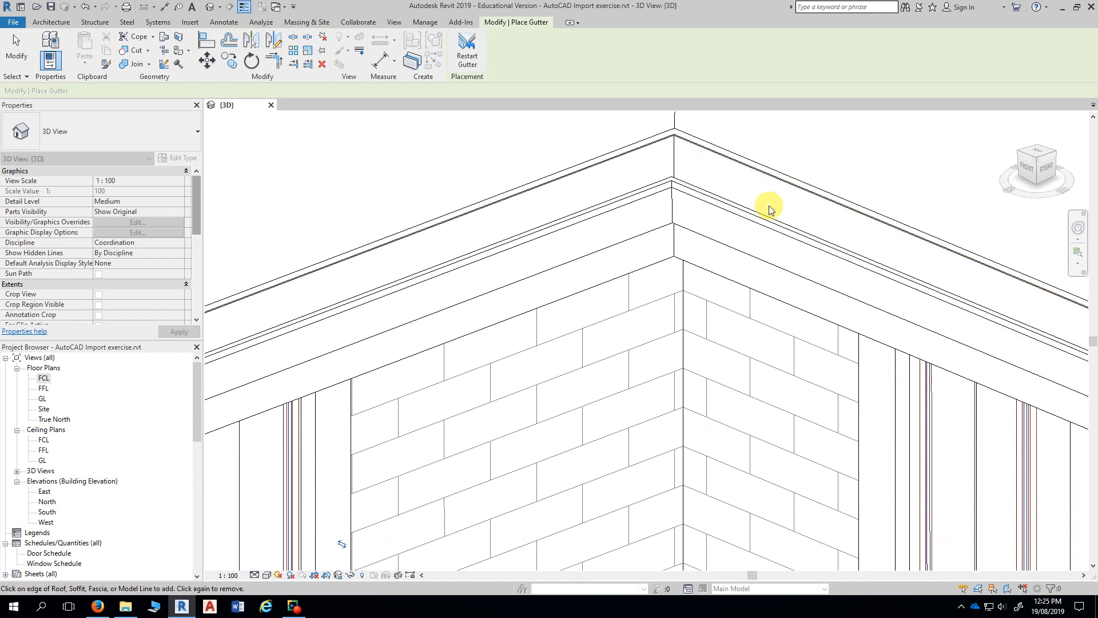
scroll(767, 207, "down", 3)
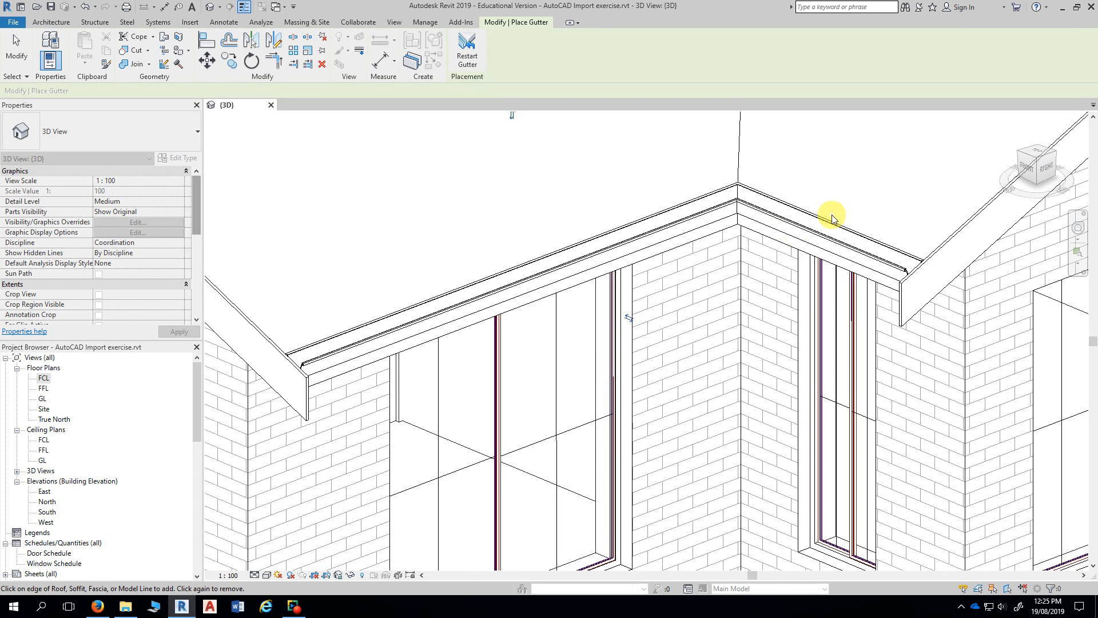
Step: Place gutters along the projecting gable's porch-side eave fascia and the adjoining main roof eave fascia above the entry door
scroll(833, 216, "down", 2)
middle_click_drag(920, 527, 802, 433)
middle_click_drag(957, 469, 727, 423, "shift")
scroll(897, 478, "down", 1)
scroll(789, 226, "up", 6)
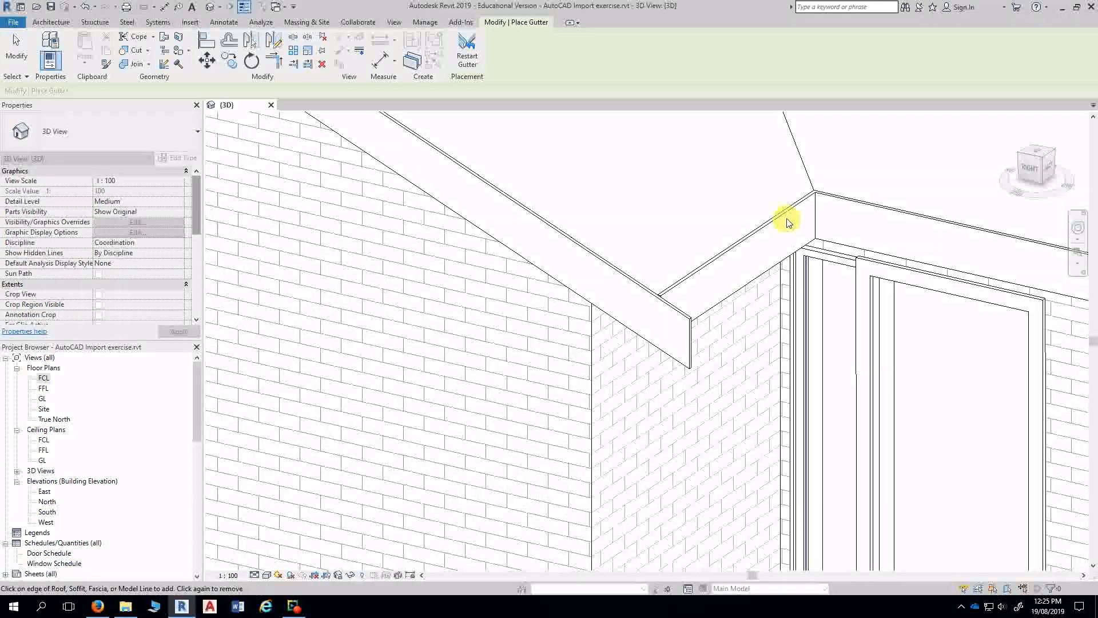
left_click(785, 216)
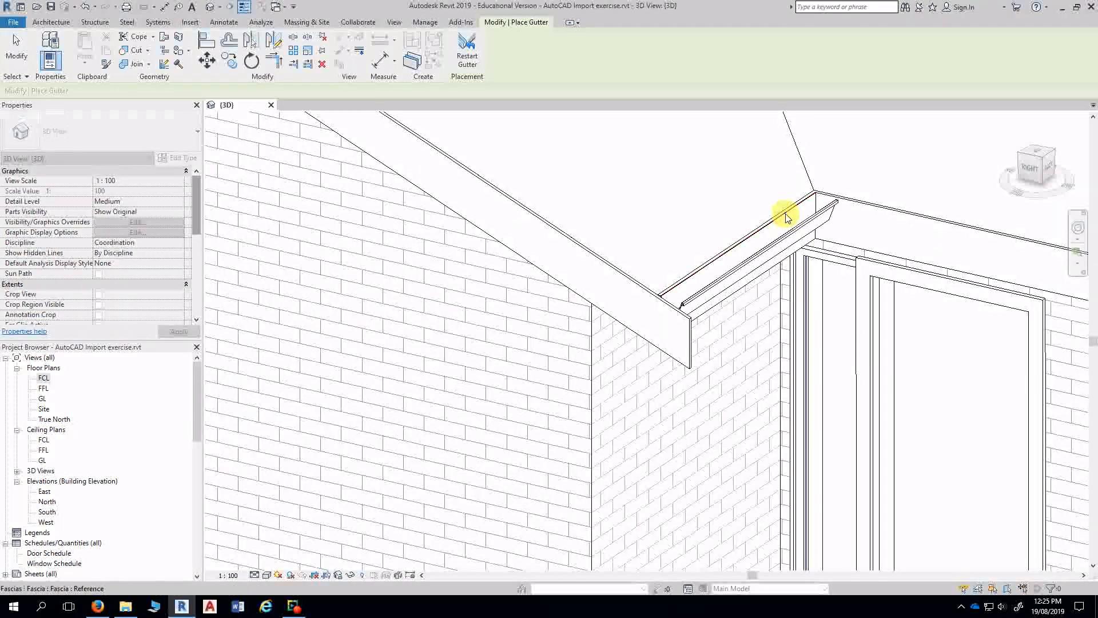
left_click(854, 204)
Step: Add the gutter along the top edge of the main roof's rear eave fascia
scroll(868, 229, "down", 5)
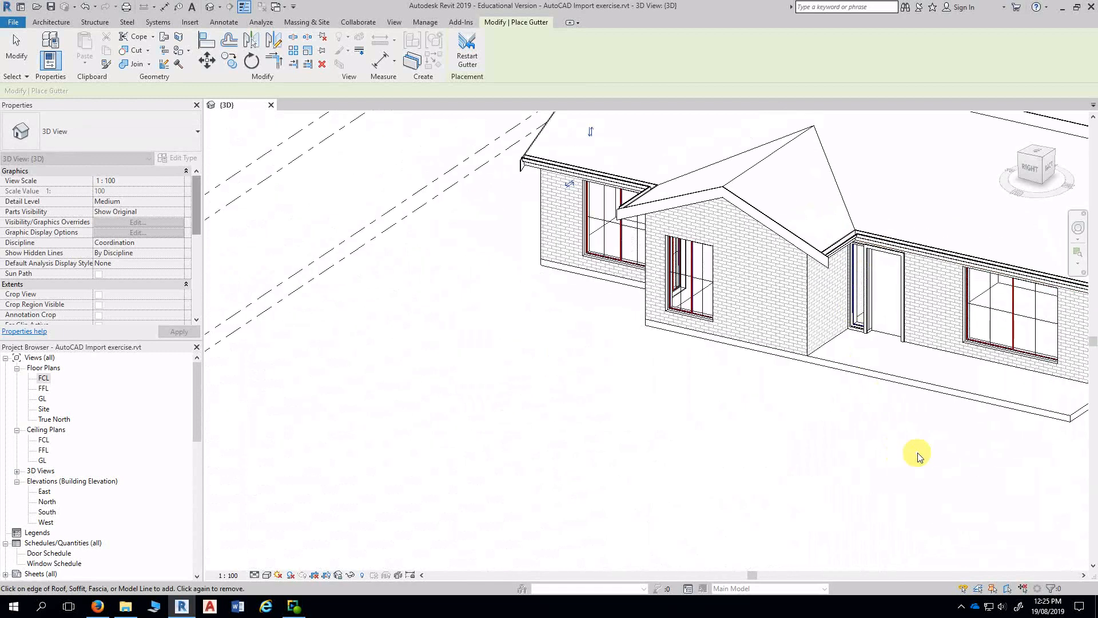
middle_click_drag(914, 453, 846, 483, "shift")
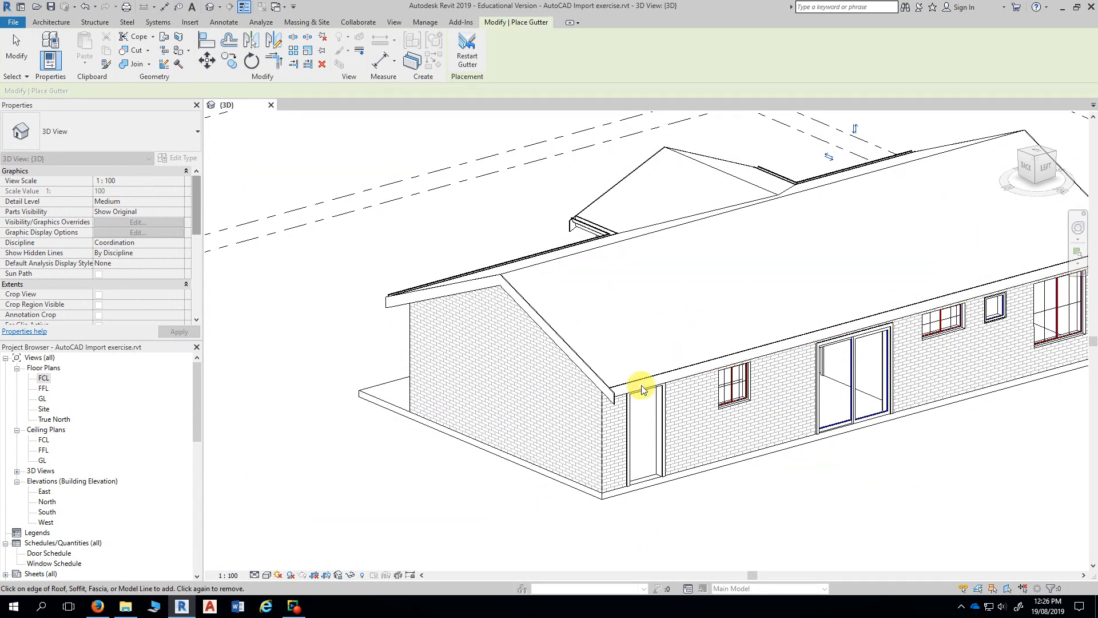
scroll(643, 383, "up", 5)
scroll(642, 385, "up", 3)
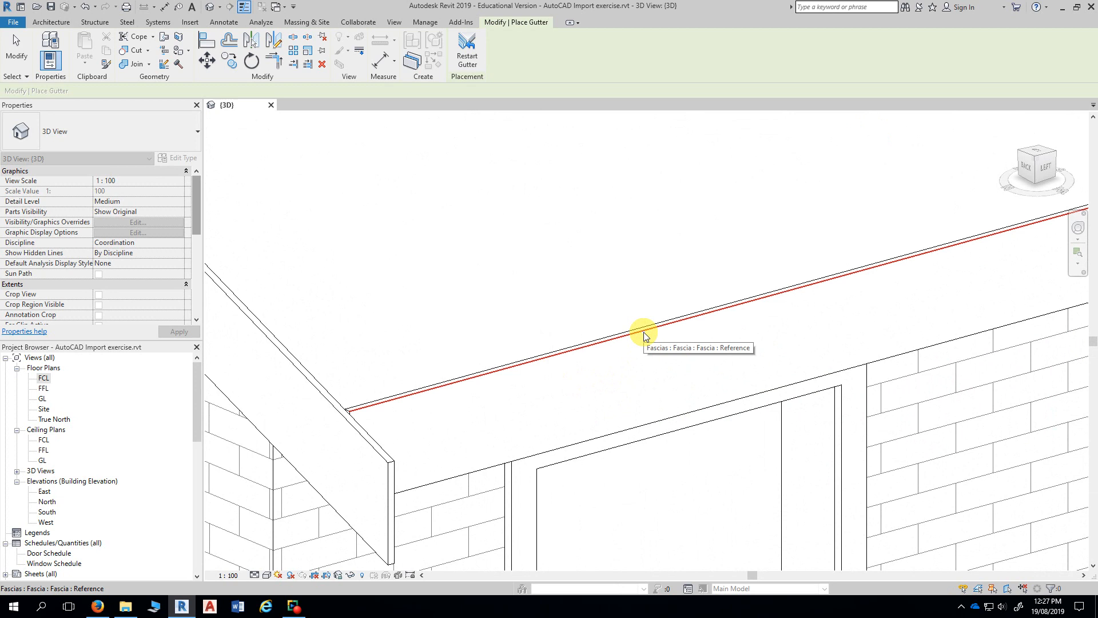
left_click(645, 336)
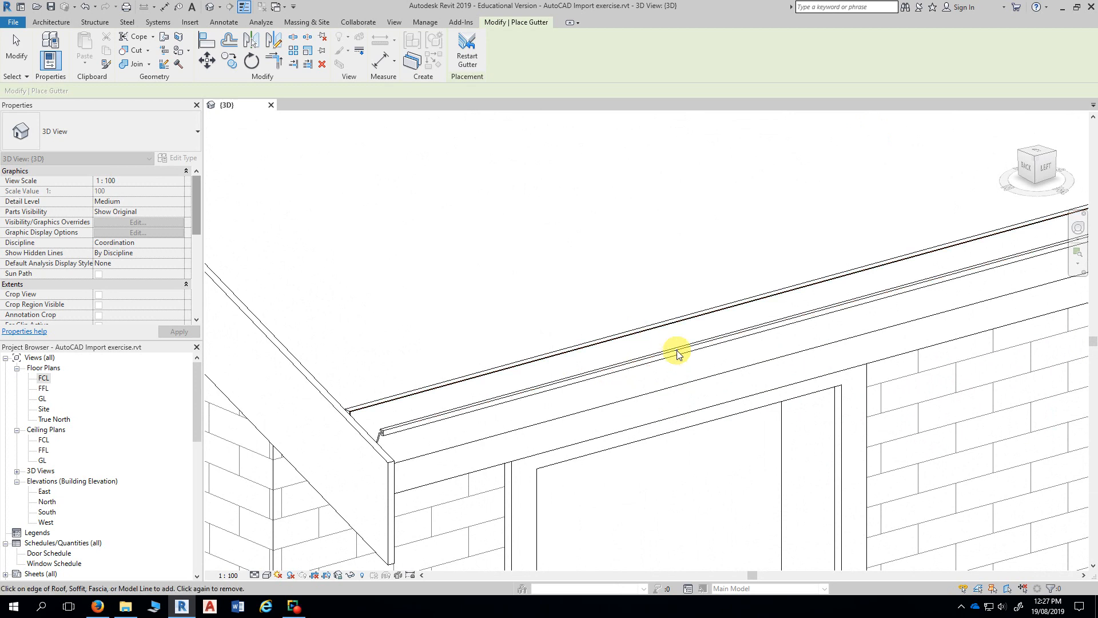
Step: Inspect the fascias and gutters from the rear and front of the house
scroll(670, 352, "down", 4)
scroll(674, 358, "down", 3)
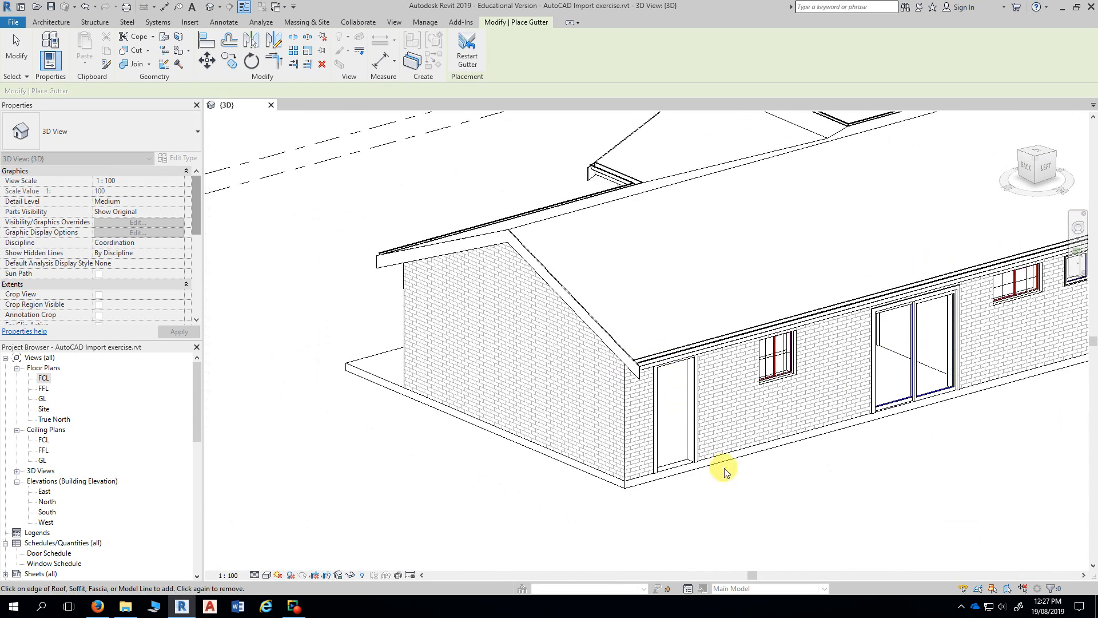
mouse_move(445, 500)
middle_mouse_down("shift")
mouse_move(484, 510)
mouse_move(719, 506)
mouse_move(635, 517)
mouse_move(559, 446)
mouse_move(738, 453)
middle_mouse_up("shift")
mouse_move(633, 480)
middle_mouse_down()
mouse_move(655, 476)
mouse_move(658, 463)
mouse_move(657, 500)
middle_mouse_up()
scroll(694, 507, "down", 2)
scroll(684, 498, "up", 1)
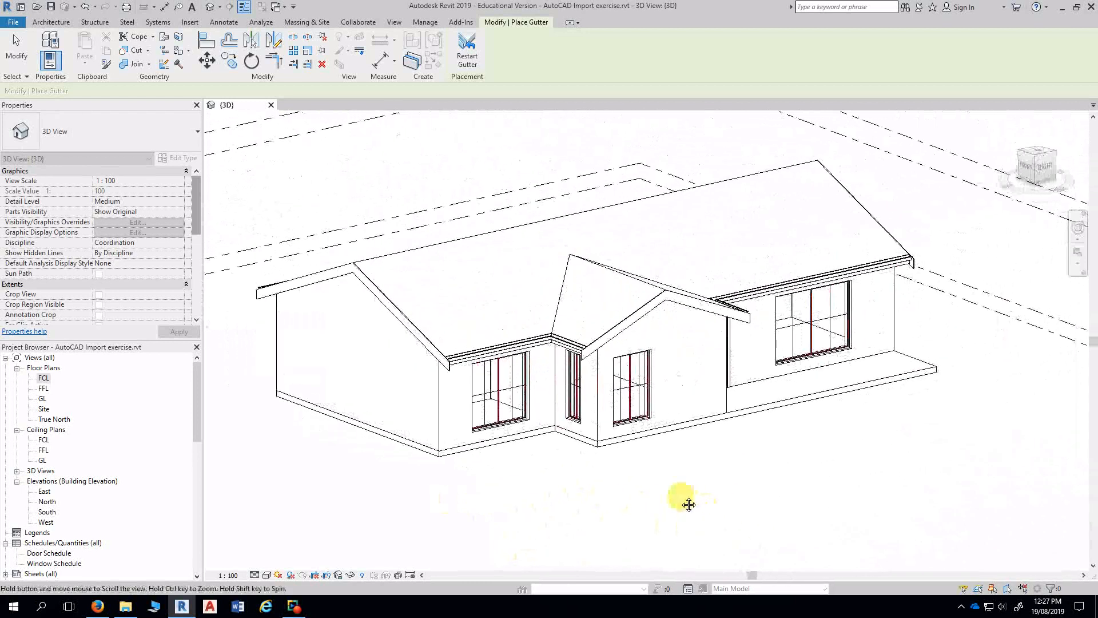
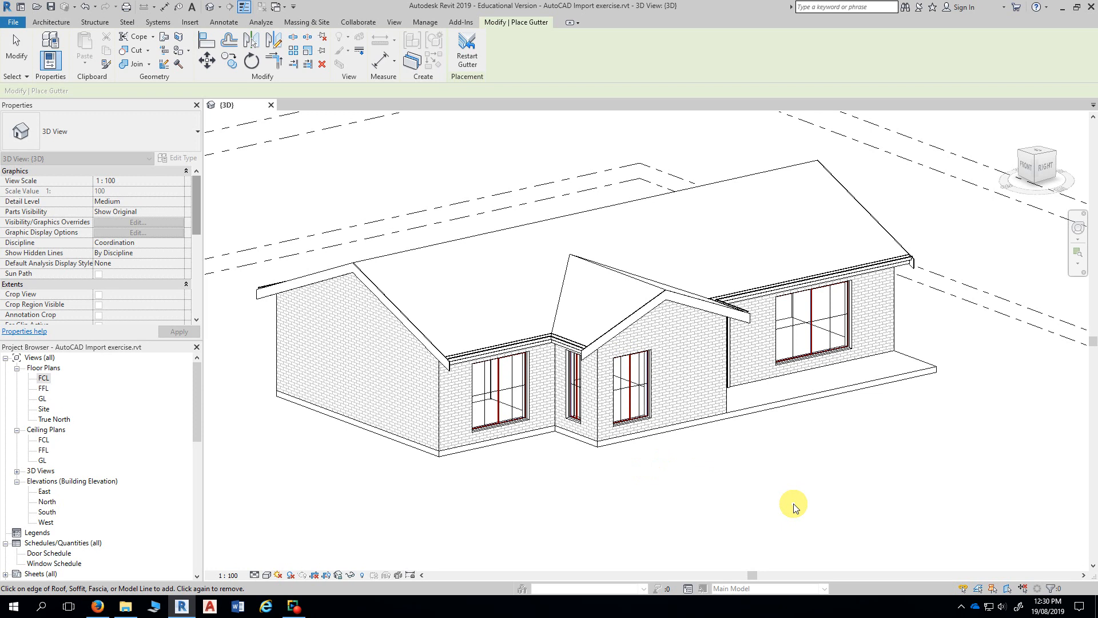
middle_click_drag(797, 503, 839, 472, "shift")
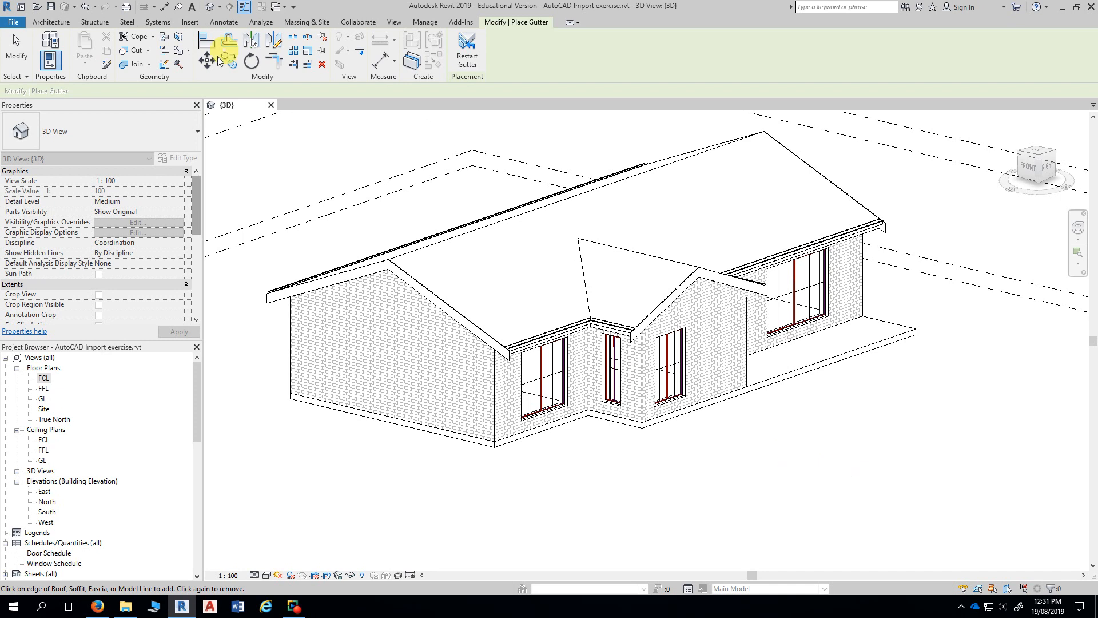
Step: Save and close the house project, and switch from Revit to Firefox
left_click(50, 10)
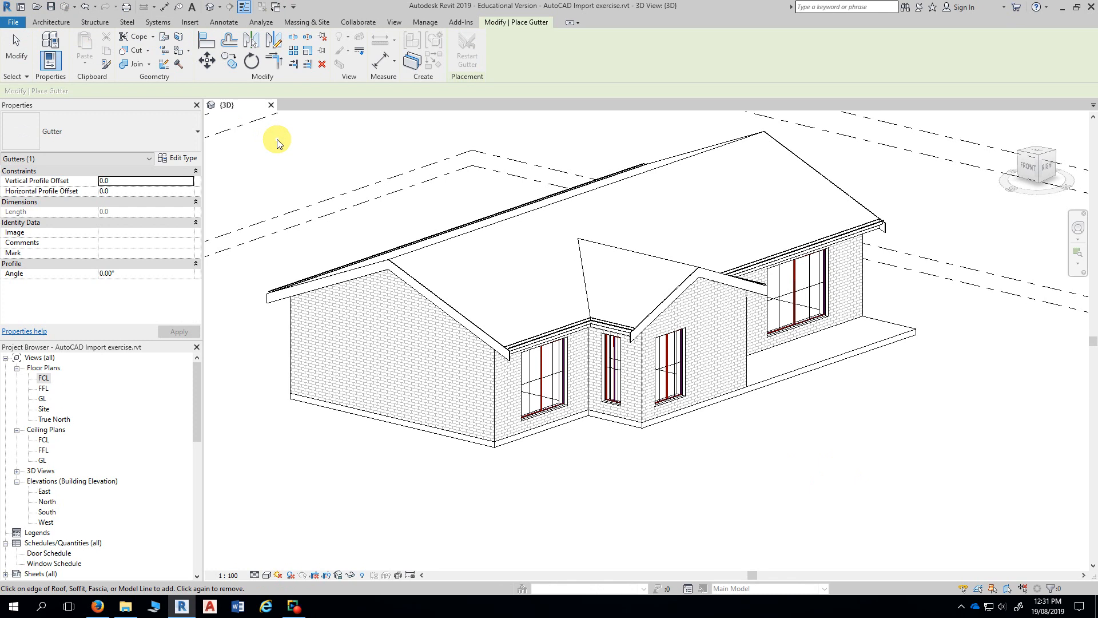
left_click(270, 106)
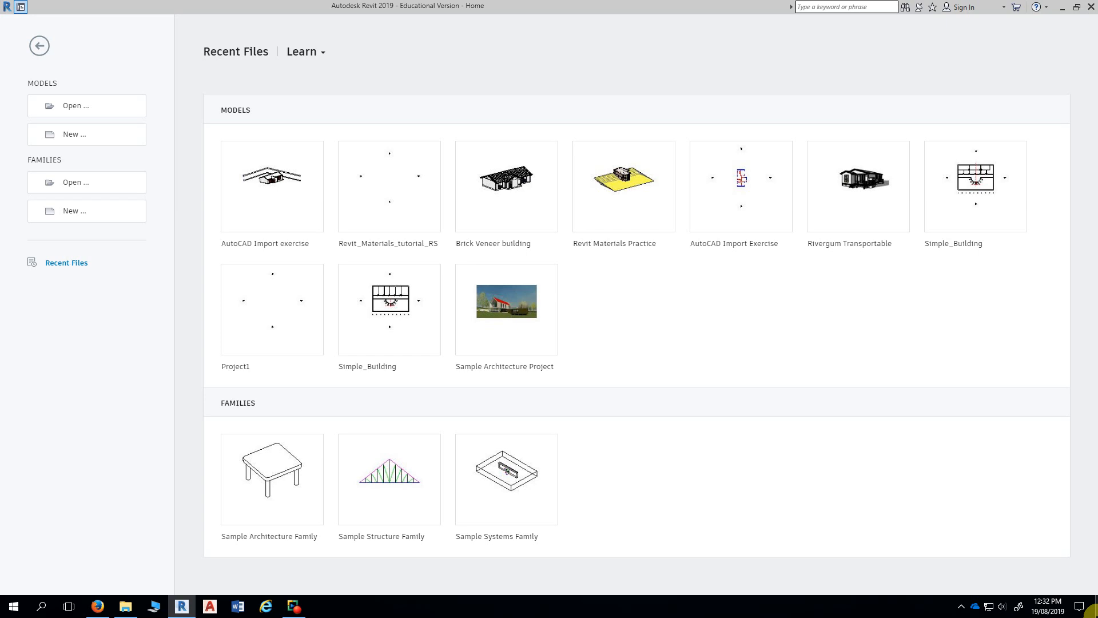
left_click(1063, 8)
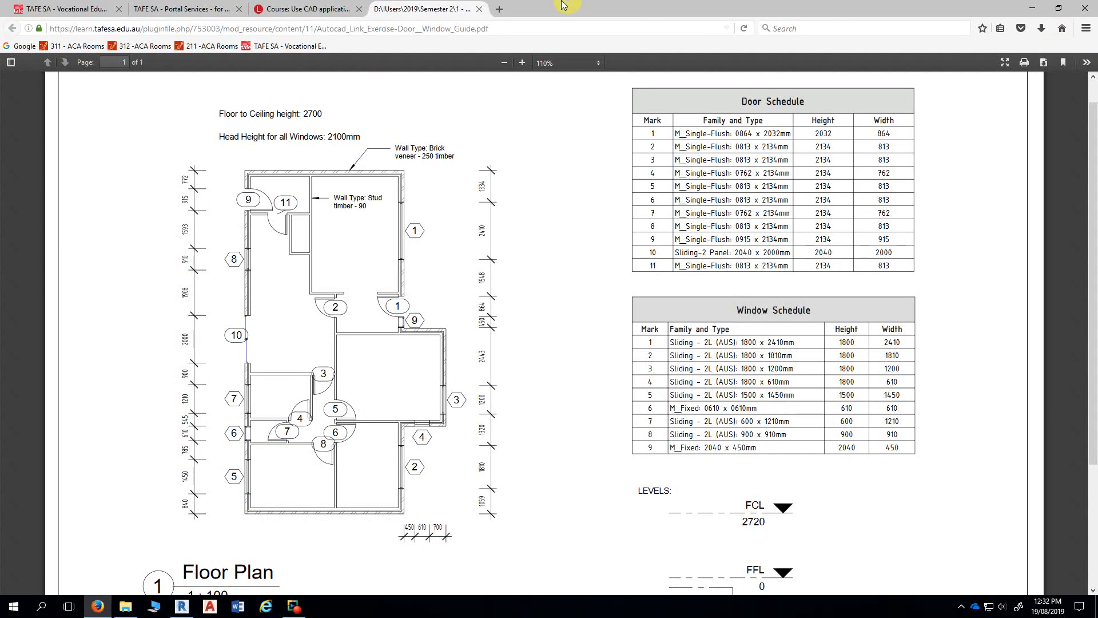
Step: Close the door and window guide PDF and browse back to the start of the Revit Short Exercises course page
left_click(480, 9)
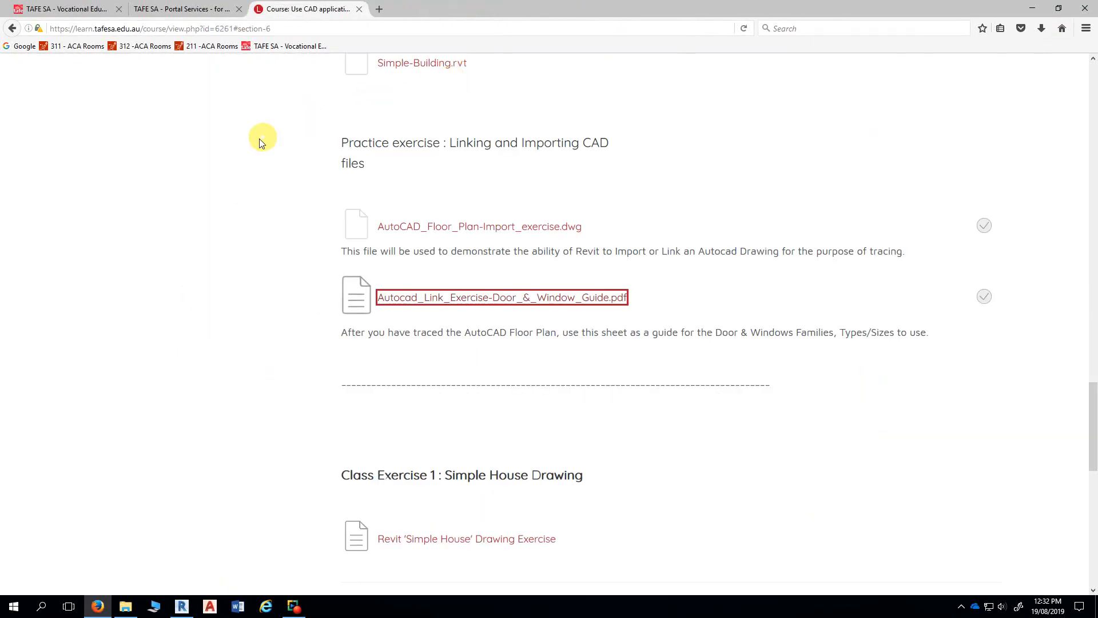
scroll(253, 152, "up", 8)
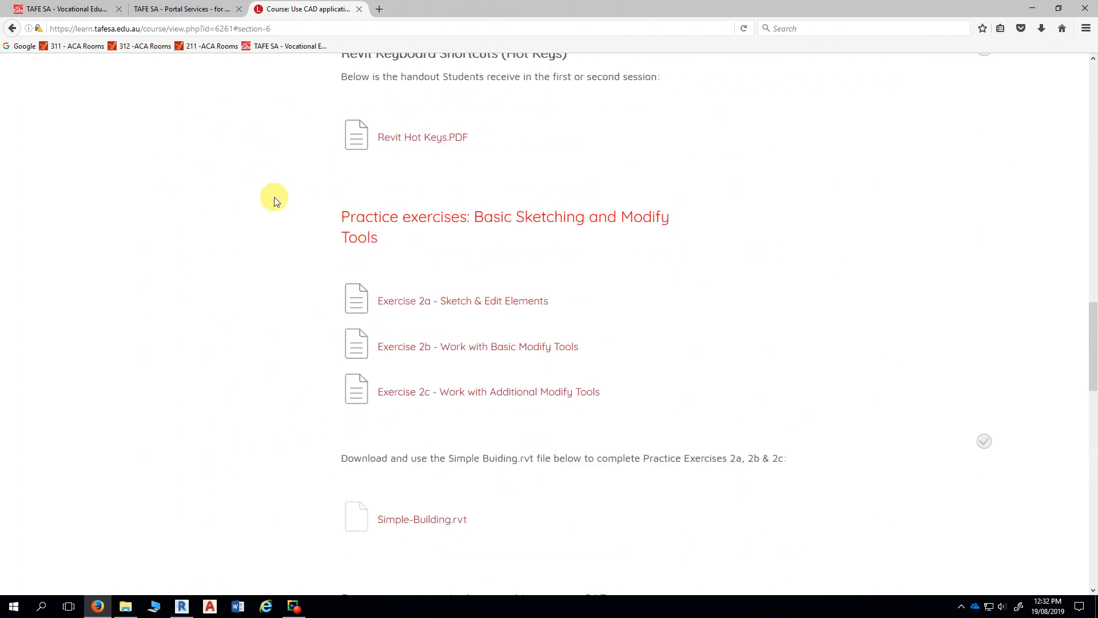
scroll(274, 197, "down", 2)
scroll(275, 198, "up", 11)
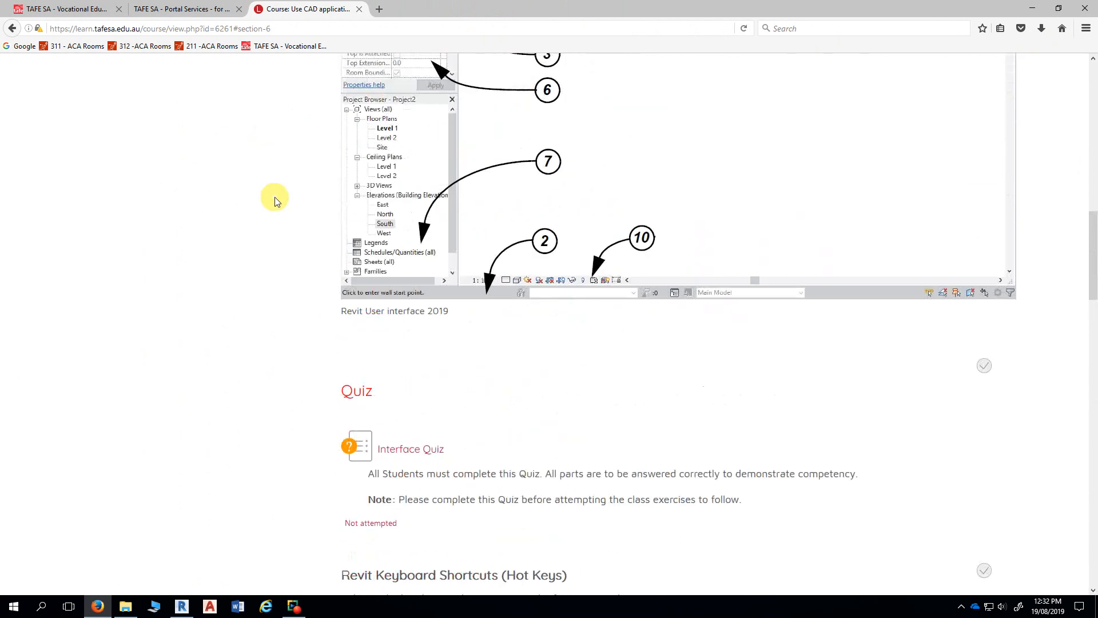
scroll(275, 197, "up", 2)
left_click_drag(1093, 218, 1095, 71)
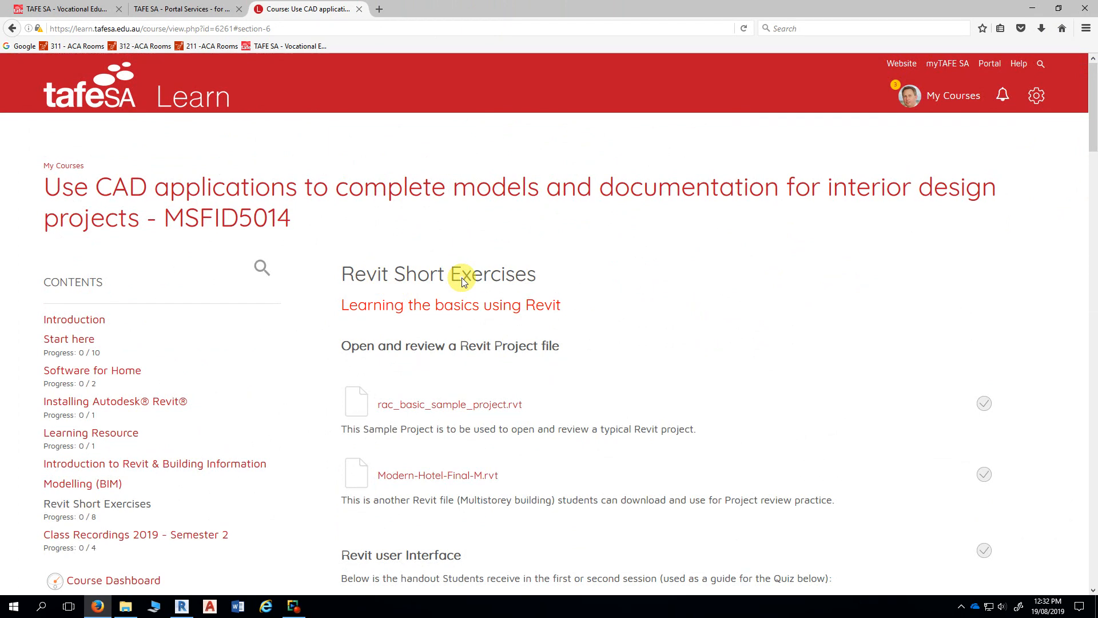
Step: Review the course page's exercises, highlighting the "Practice exercise" and "Class Exercise 1" heading text
scroll(684, 317, "down", 4)
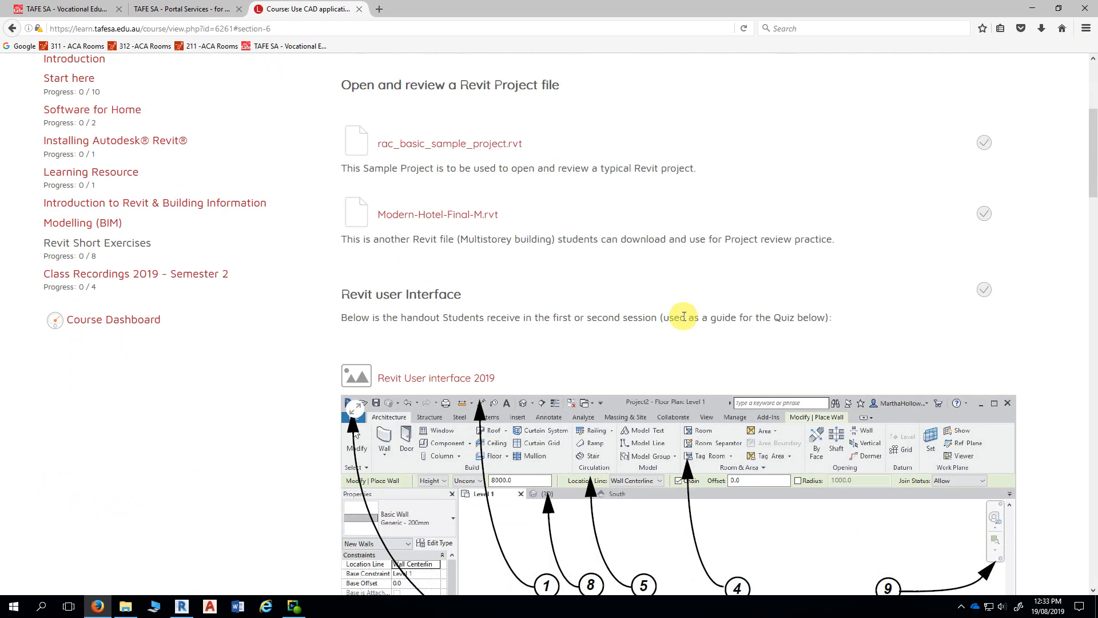
scroll(744, 314, "down", 1)
left_click_drag(1094, 192, 1094, 484)
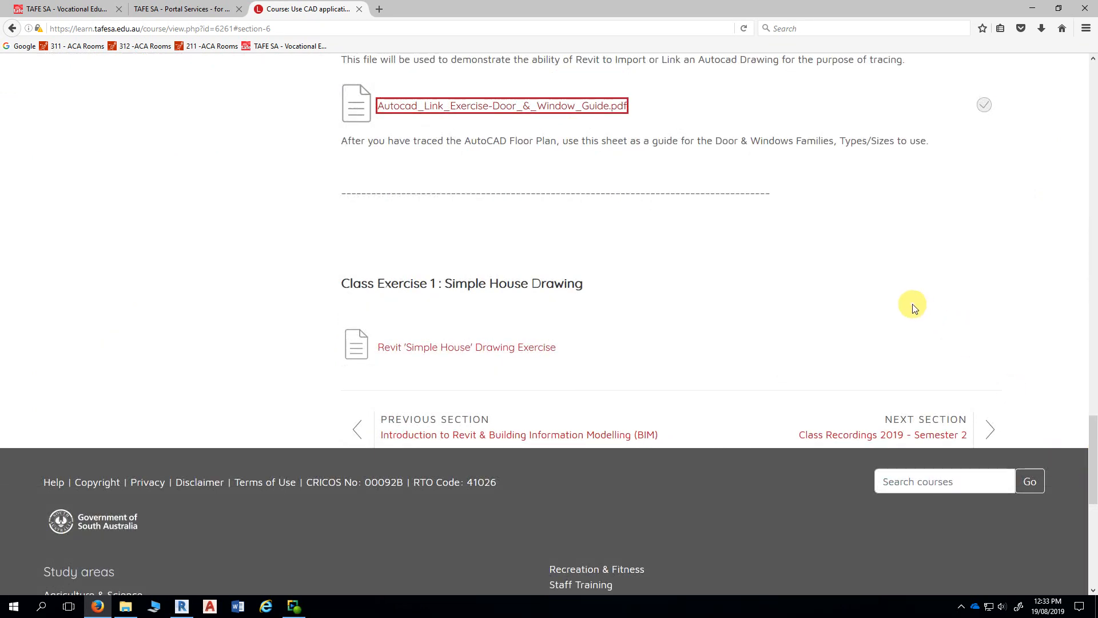
scroll(911, 292, "up", 1)
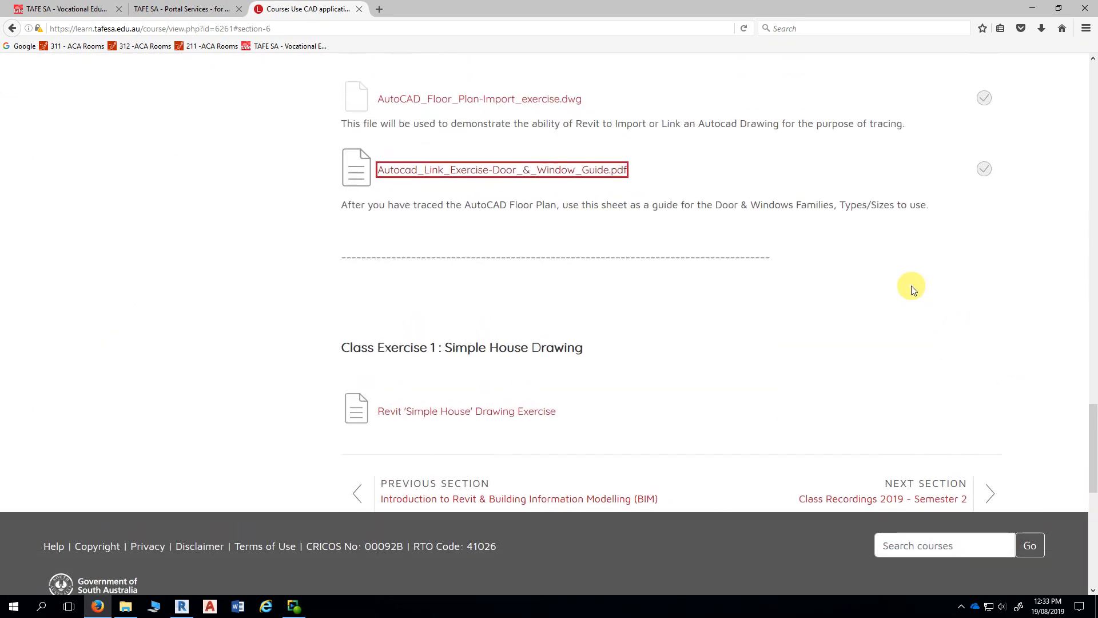
scroll(911, 289, "up", 2)
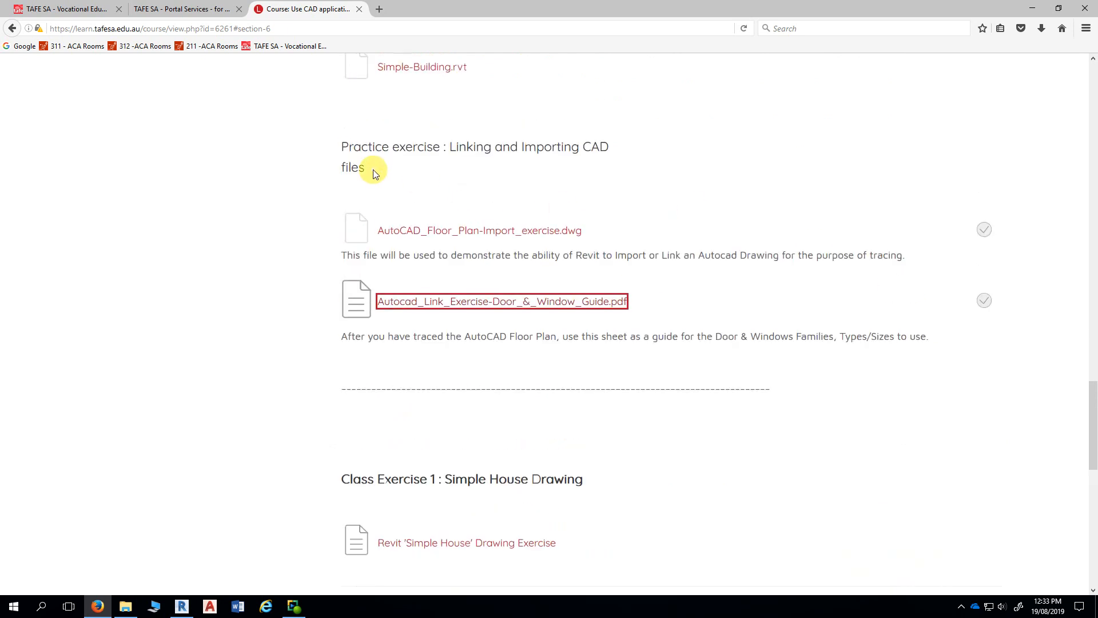
left_click_drag(342, 147, 456, 148)
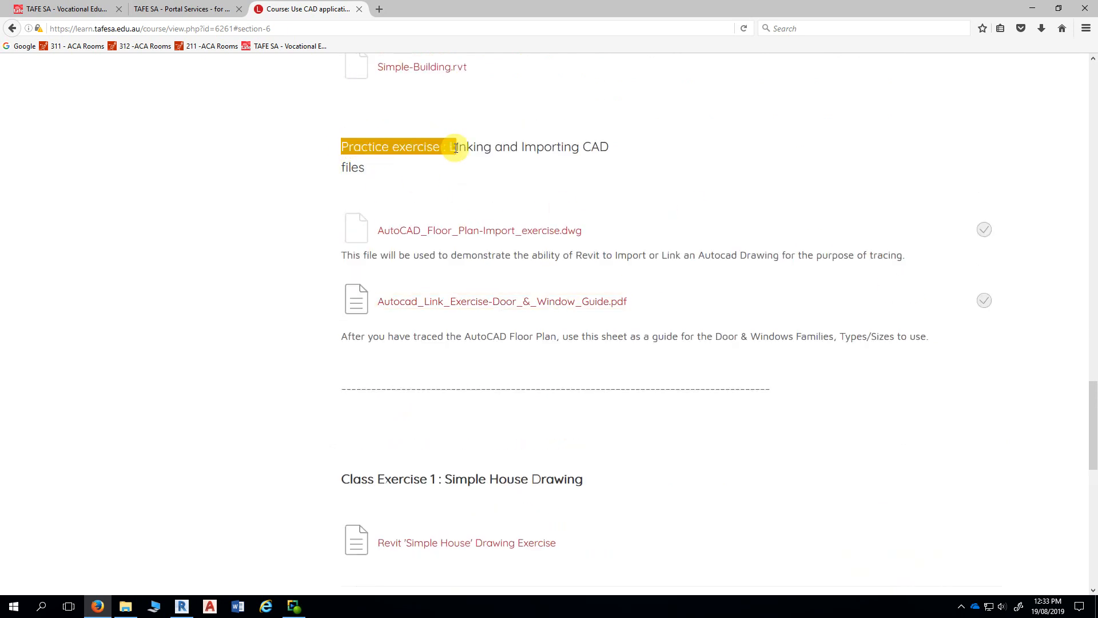
scroll(463, 172, "down", 6)
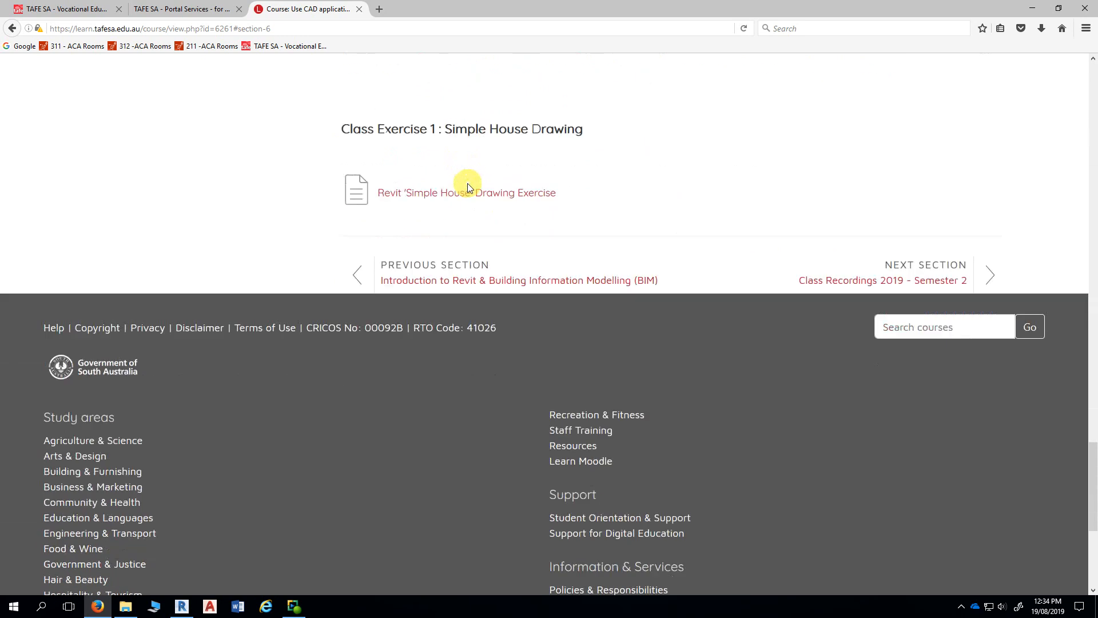
left_click_drag(341, 88, 436, 87)
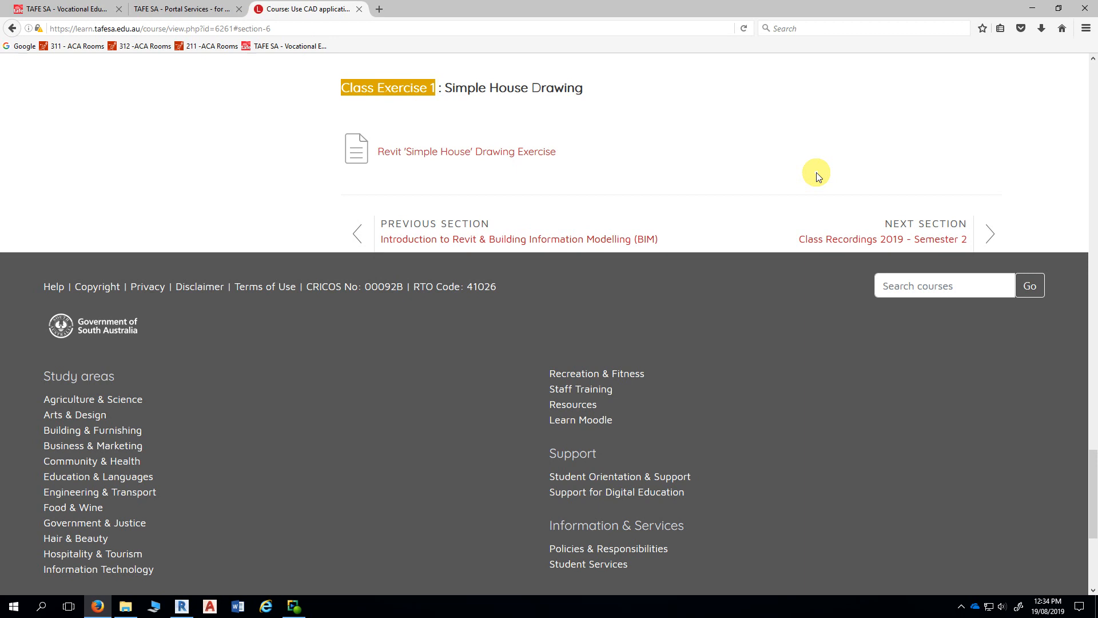
Step: Open the Revit 'Simple House' Drawing Exercise PDF and look through its cover and opening instructions on starting a new project
left_click(509, 153)
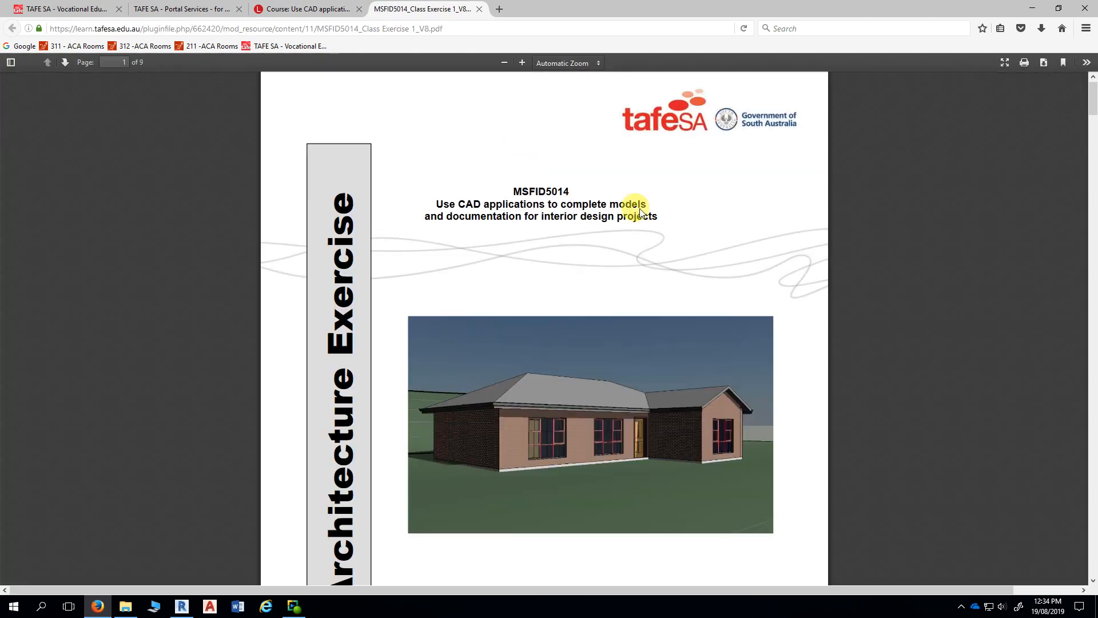
scroll(658, 213, "down", 5)
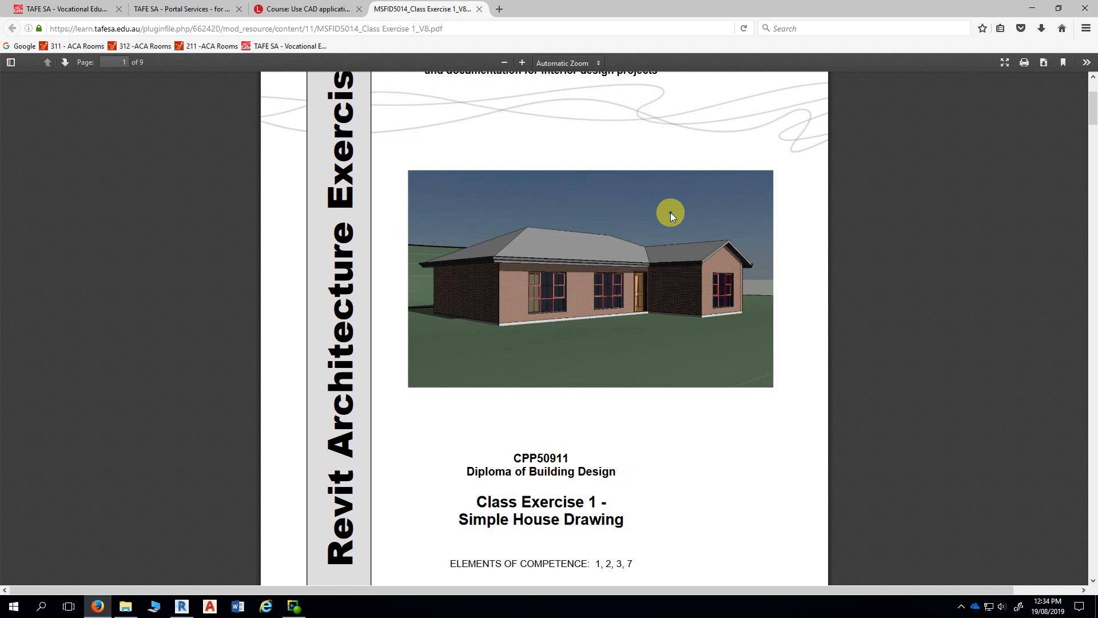
scroll(674, 215, "down", 3)
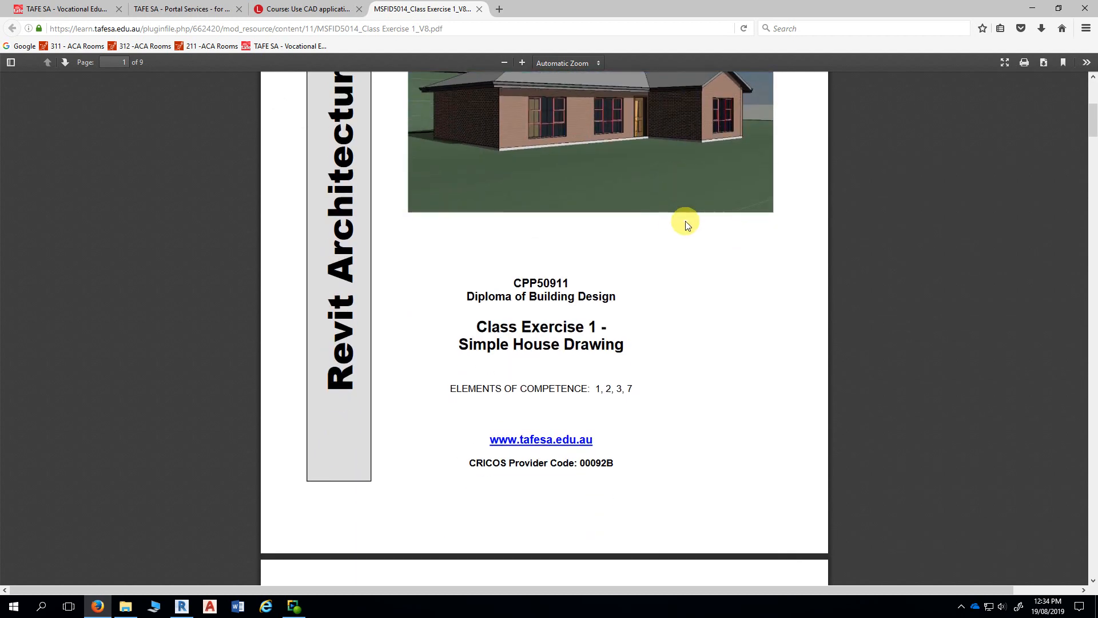
scroll(692, 225, "down", 5)
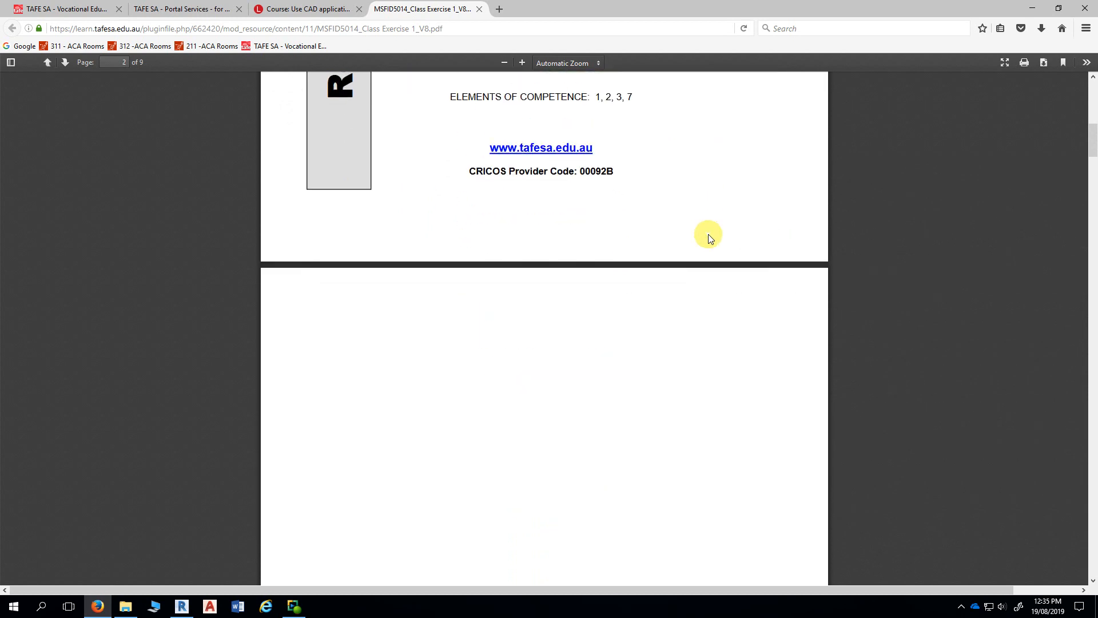
scroll(709, 235, "up", 7)
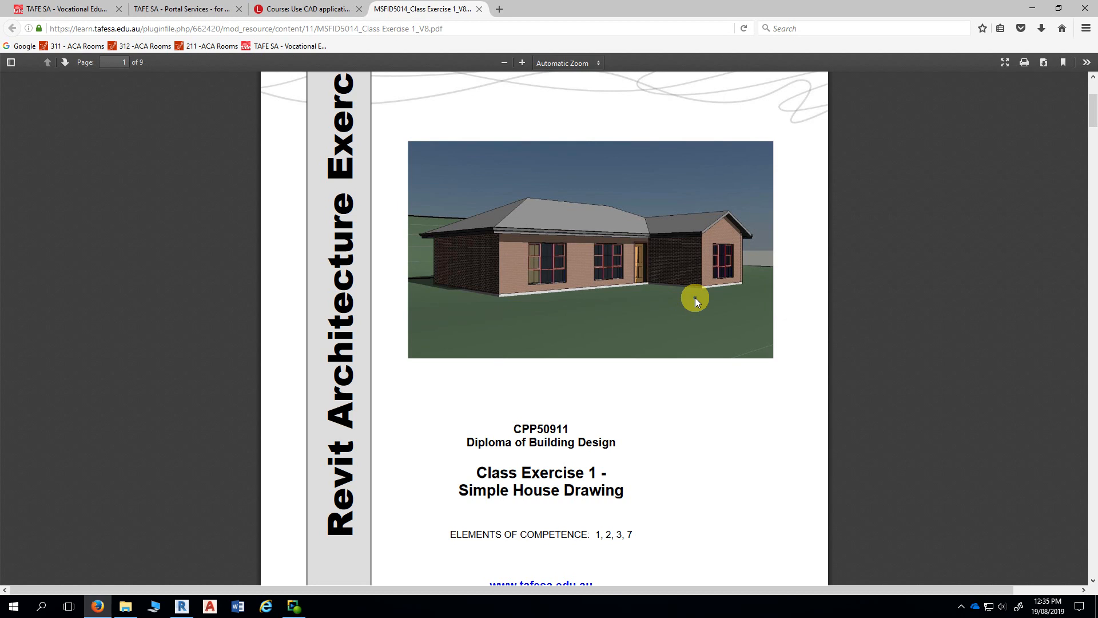
scroll(700, 298, "down", 10)
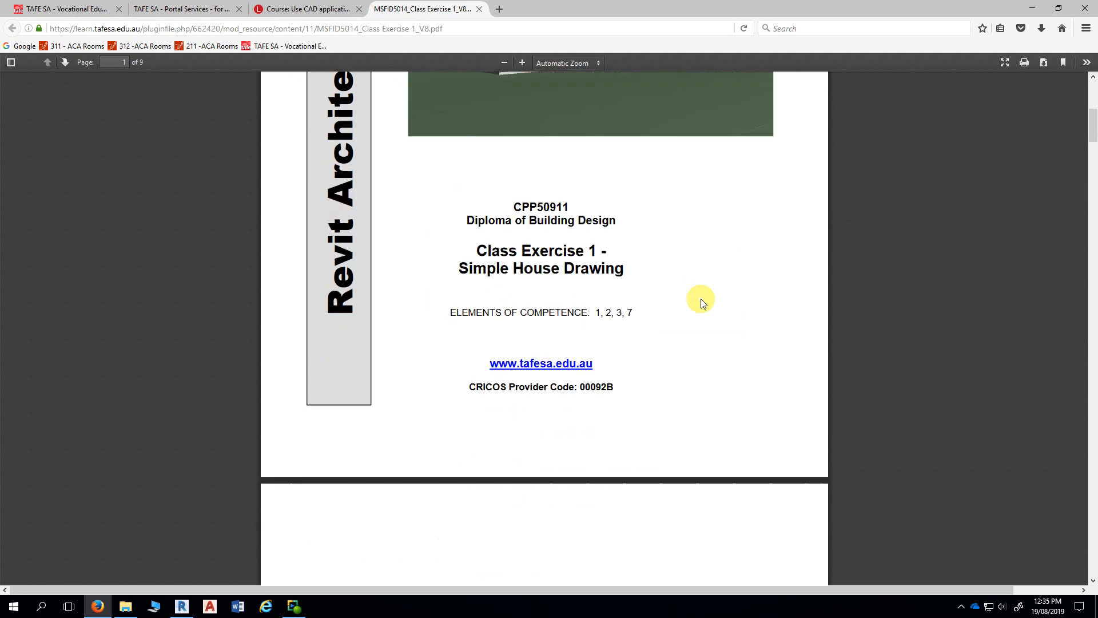
scroll(705, 303, "down", 10)
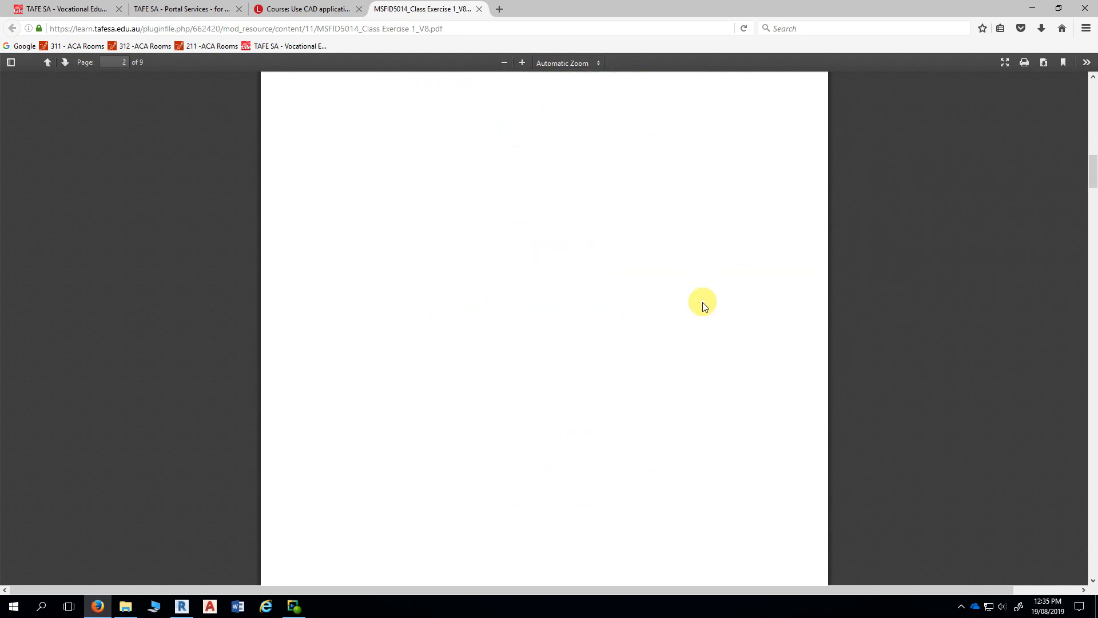
scroll(707, 305, "down", 2)
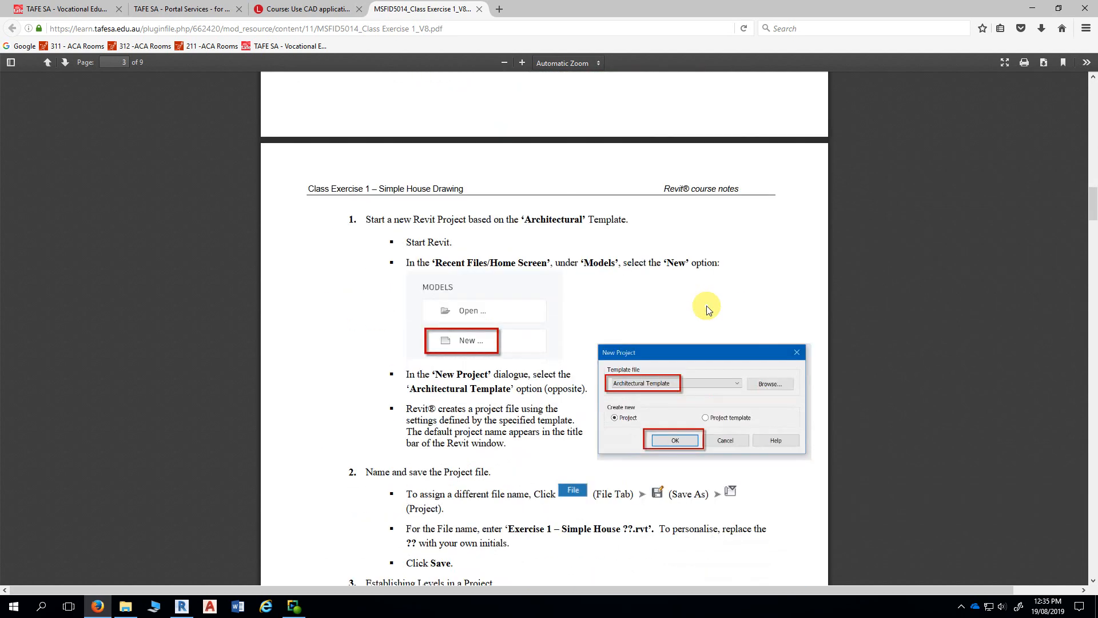
Step: Examine the dimensioned floor plan on the last page of the exercise PDF and the window and door schedules above it
scroll(708, 308, "down", 1)
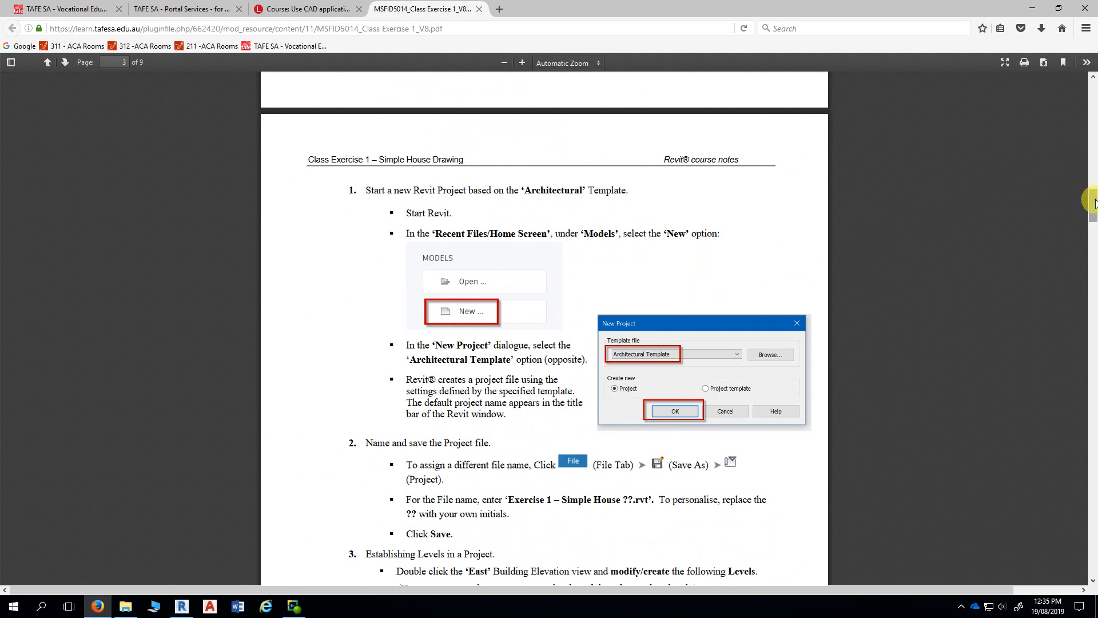
left_click_drag(1094, 203, 1093, 537)
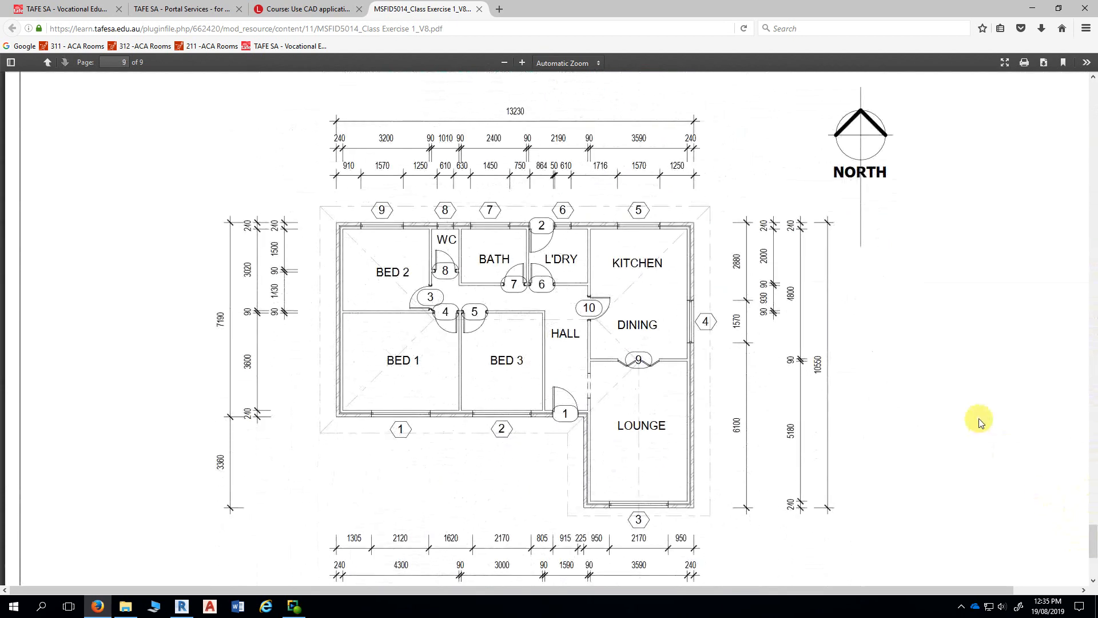
scroll(979, 421, "down", 3, "ctrl")
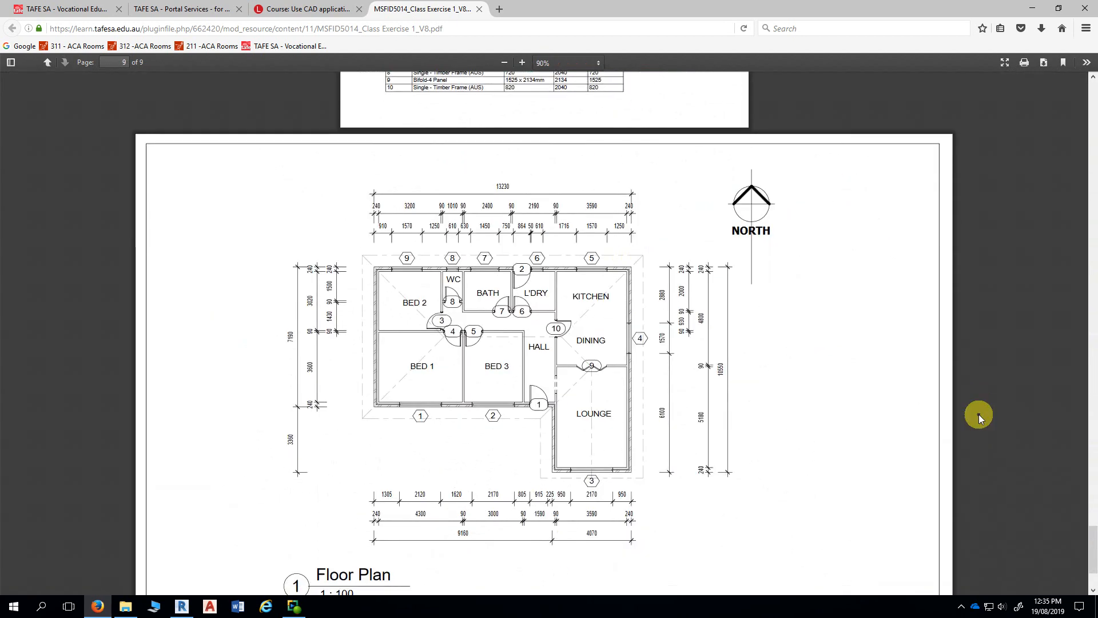
scroll(979, 414, "down", 2)
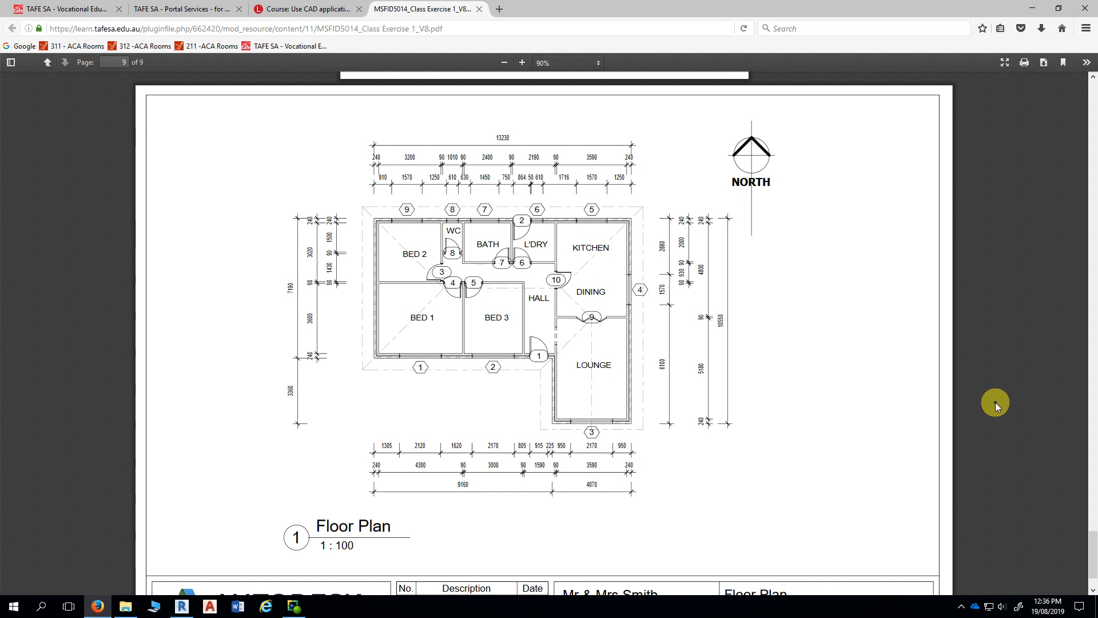
scroll(882, 382, "up", 3)
scroll(883, 383, "down", 2)
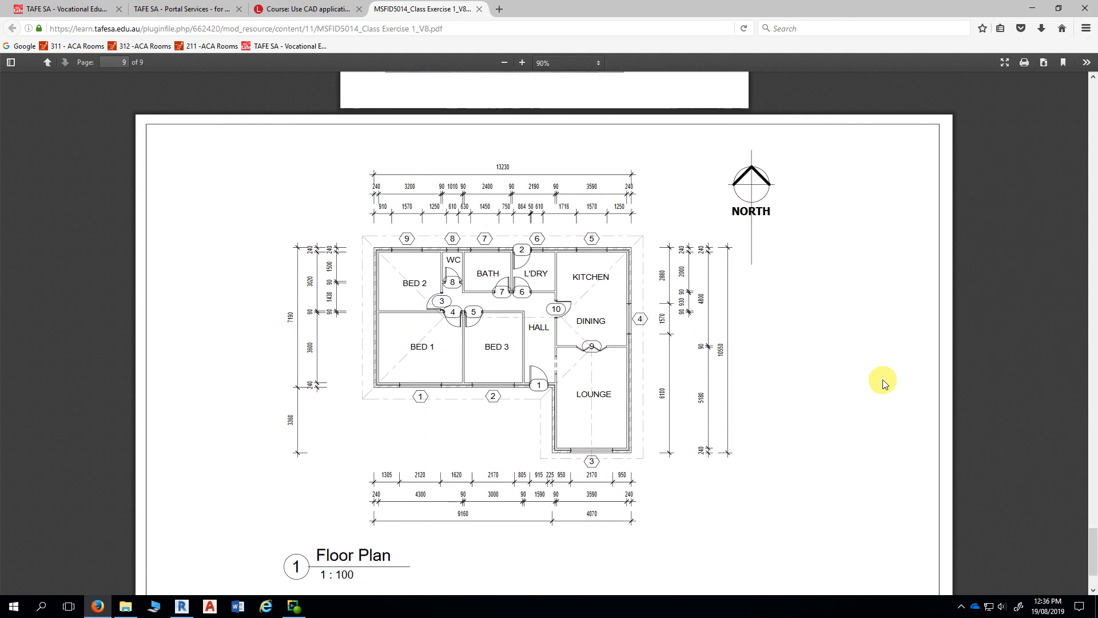
scroll(883, 382, "down", 1)
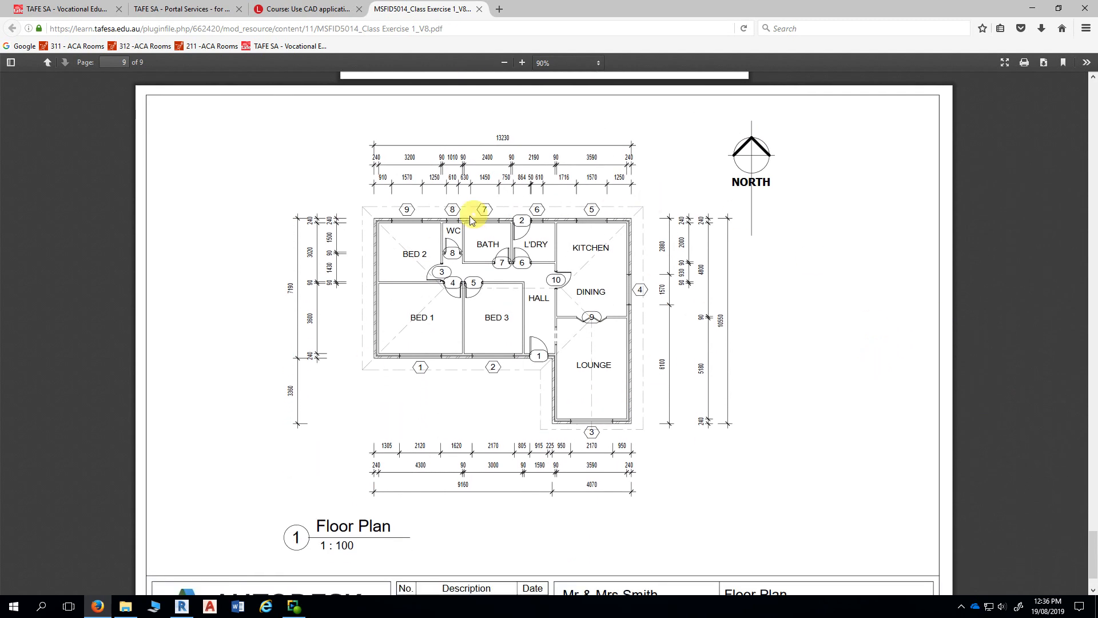
scroll(814, 366, "up", 1)
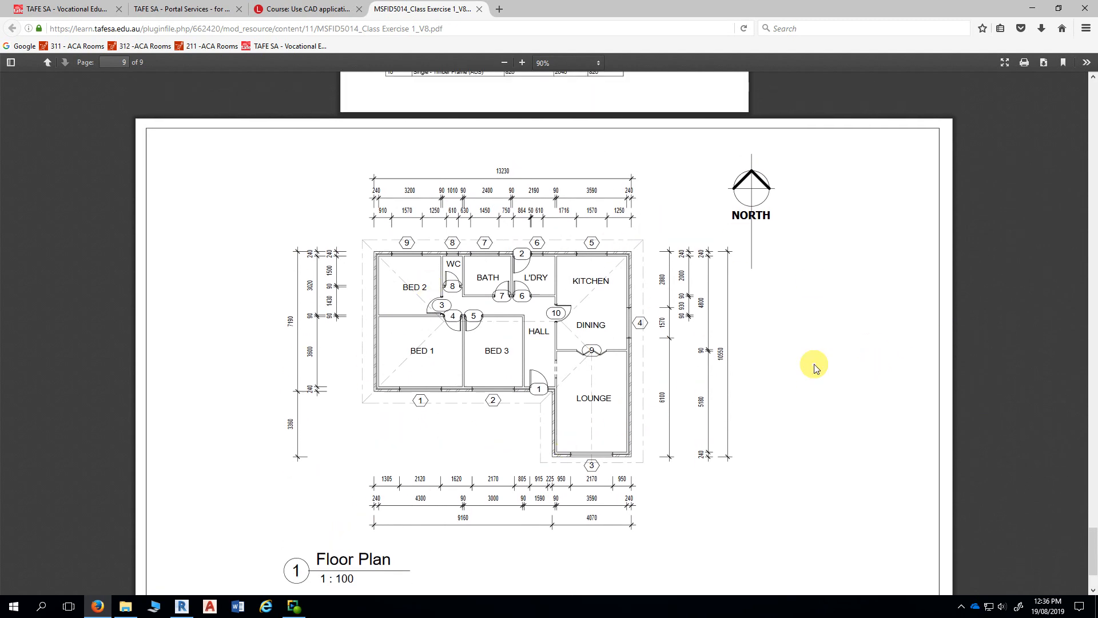
scroll(814, 366, "up", 6)
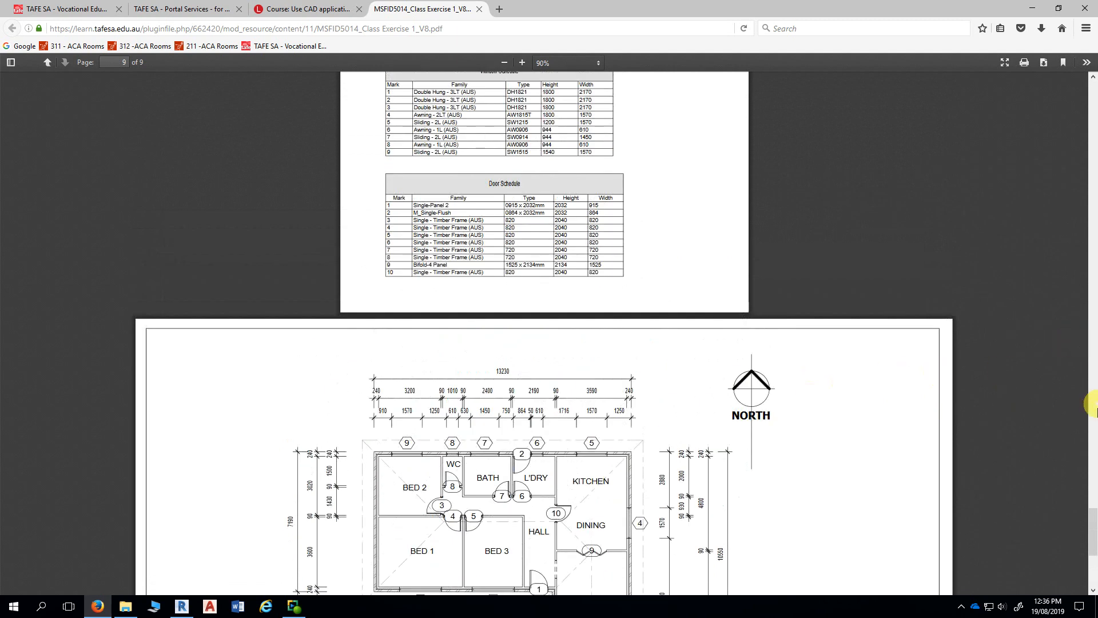
Step: Read exercise instructions 1 to 4 on page 3, covering the new project, file naming and level setup
mouse_move(1091, 558)
left_mouse_down()
mouse_move(1089, 210)
mouse_move(1091, 228)
left_mouse_up()
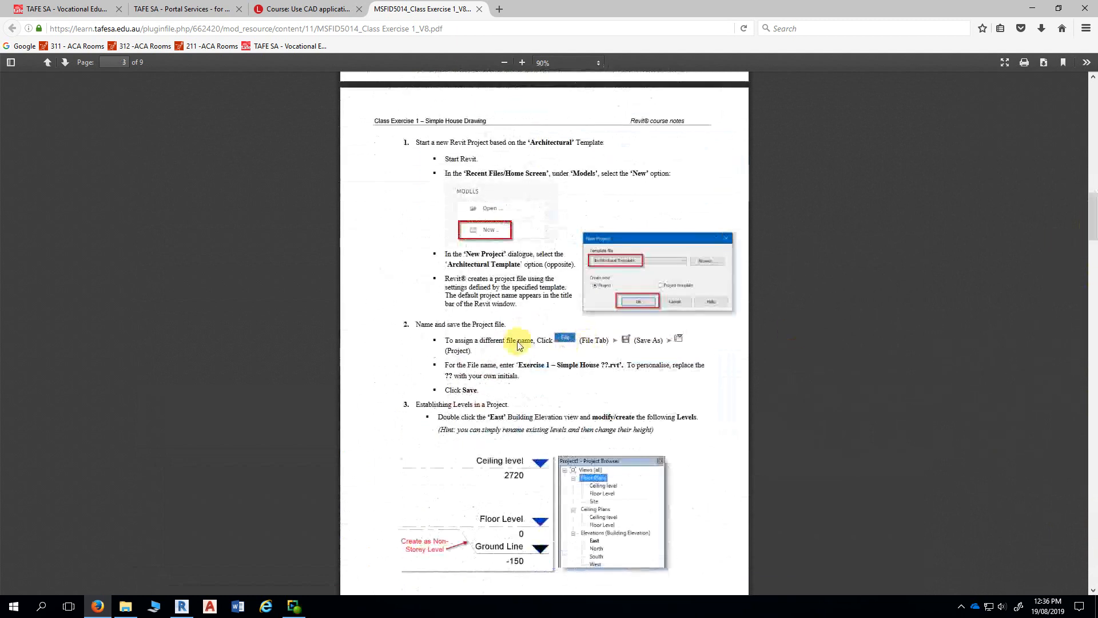
scroll(517, 345, "up", 3, "ctrl")
scroll(595, 309, "up", 2)
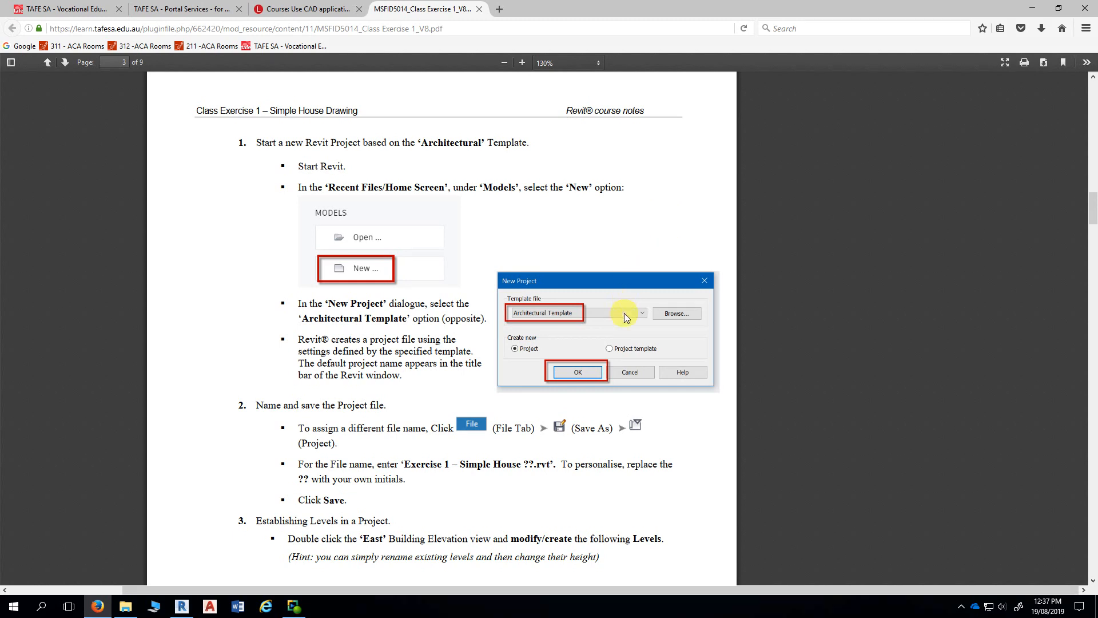
scroll(550, 298, "down", 5)
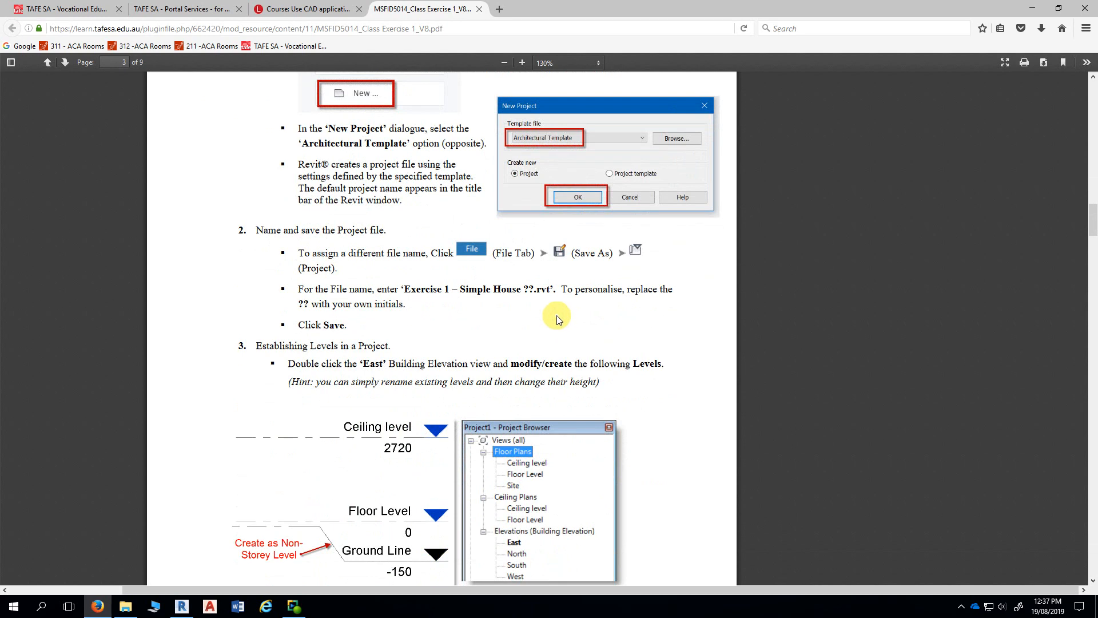
scroll(557, 315, "down", 1)
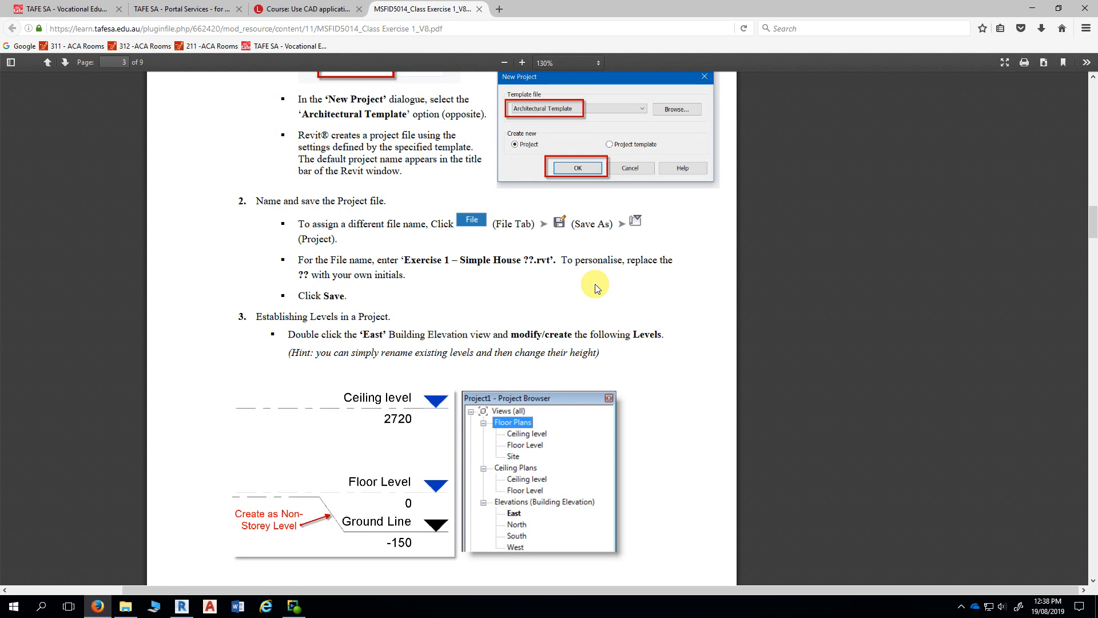
scroll(598, 289, "down", 3)
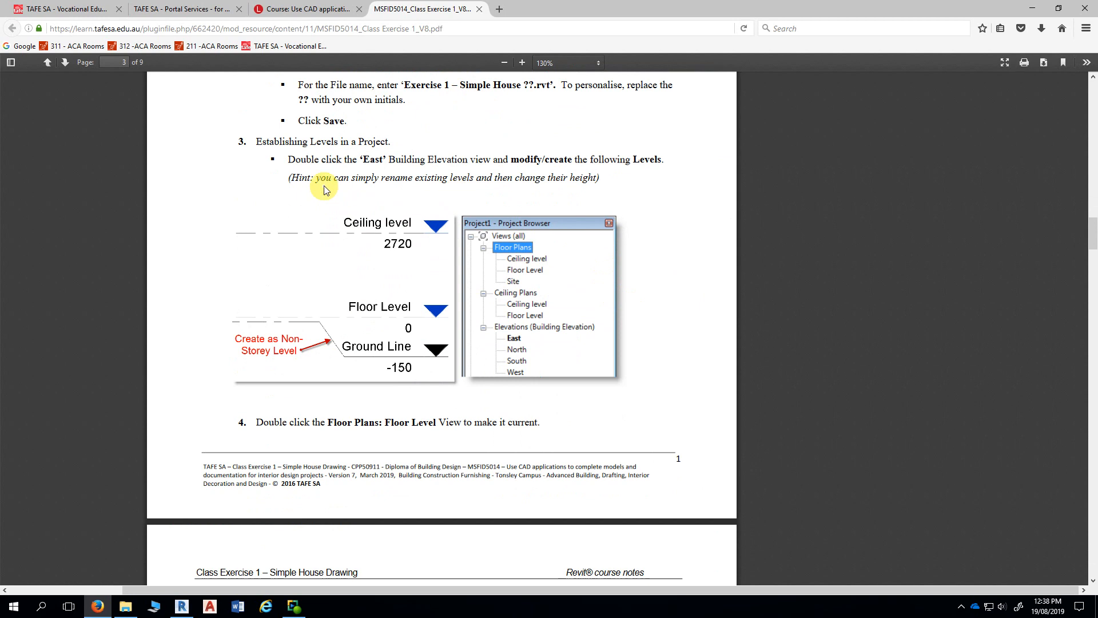
scroll(320, 183, "down", 1)
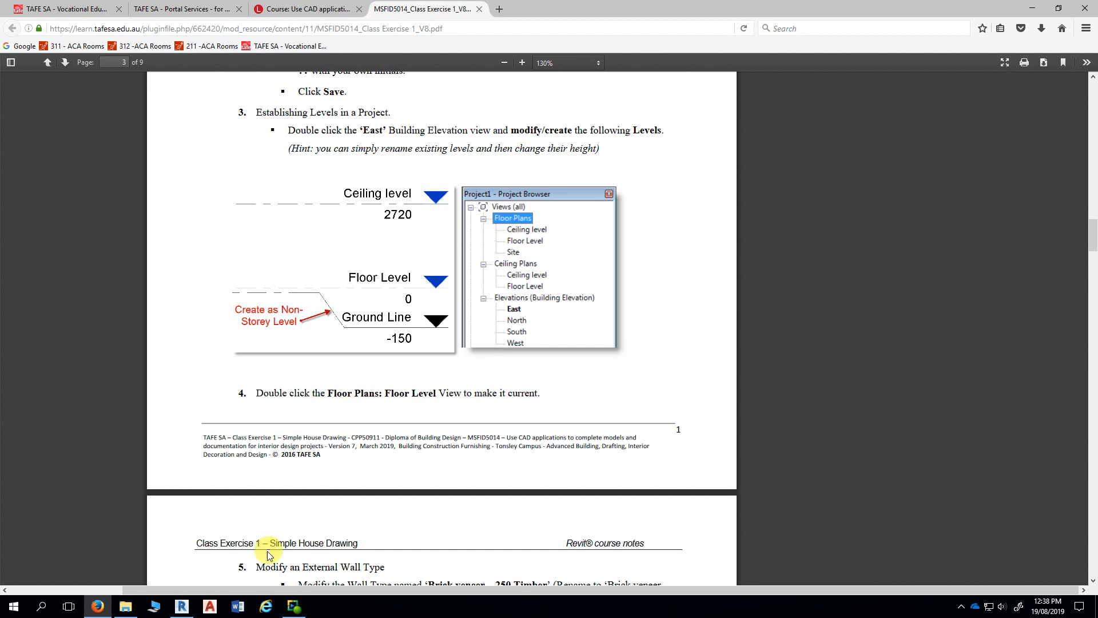
Step: Switch to Revit and create a new project from the Architectural Template
left_click(182, 606)
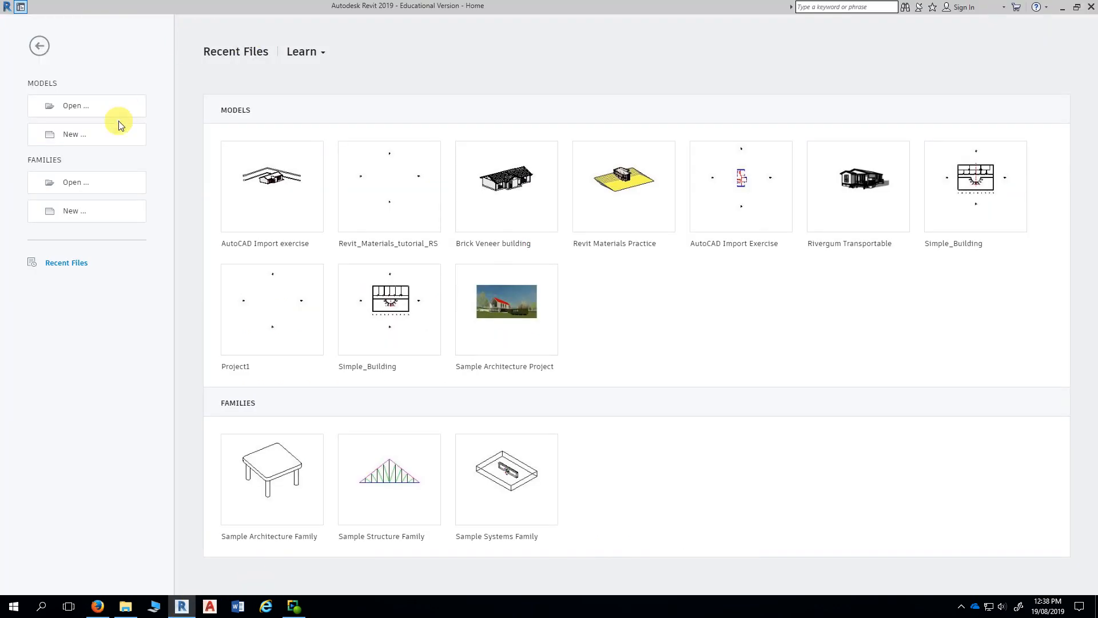
left_click(76, 137)
left_click(537, 73)
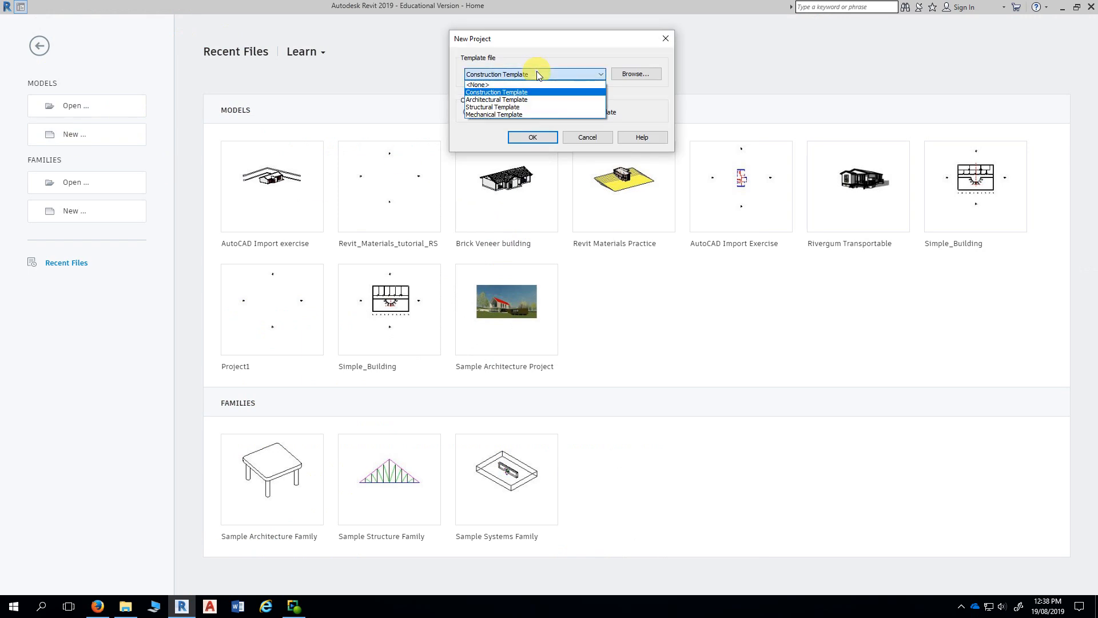
left_click(515, 100)
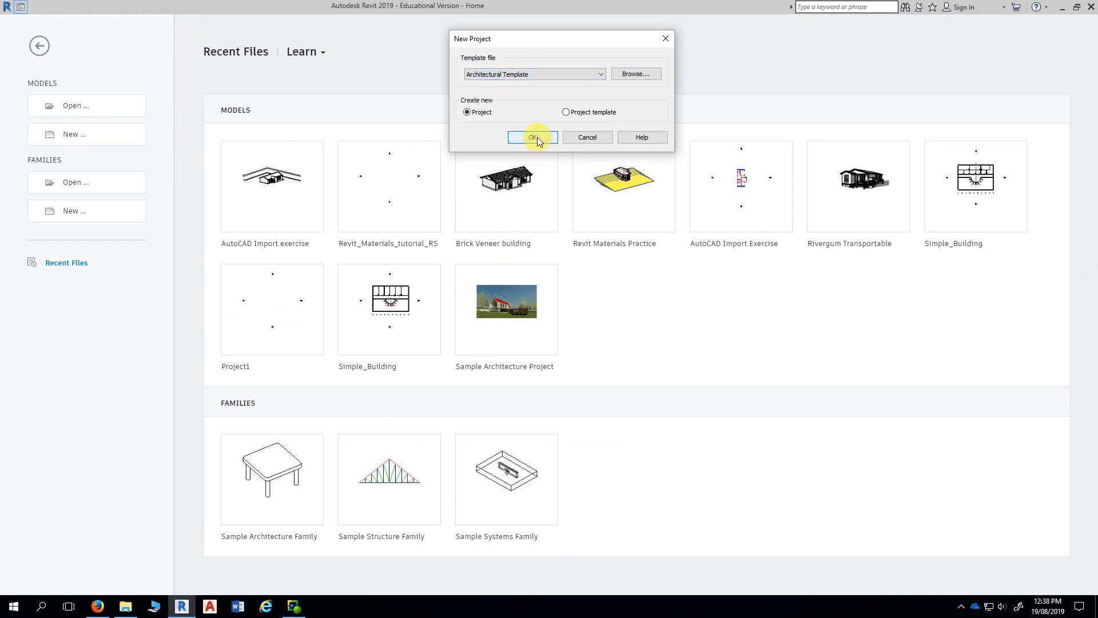
left_click(533, 137)
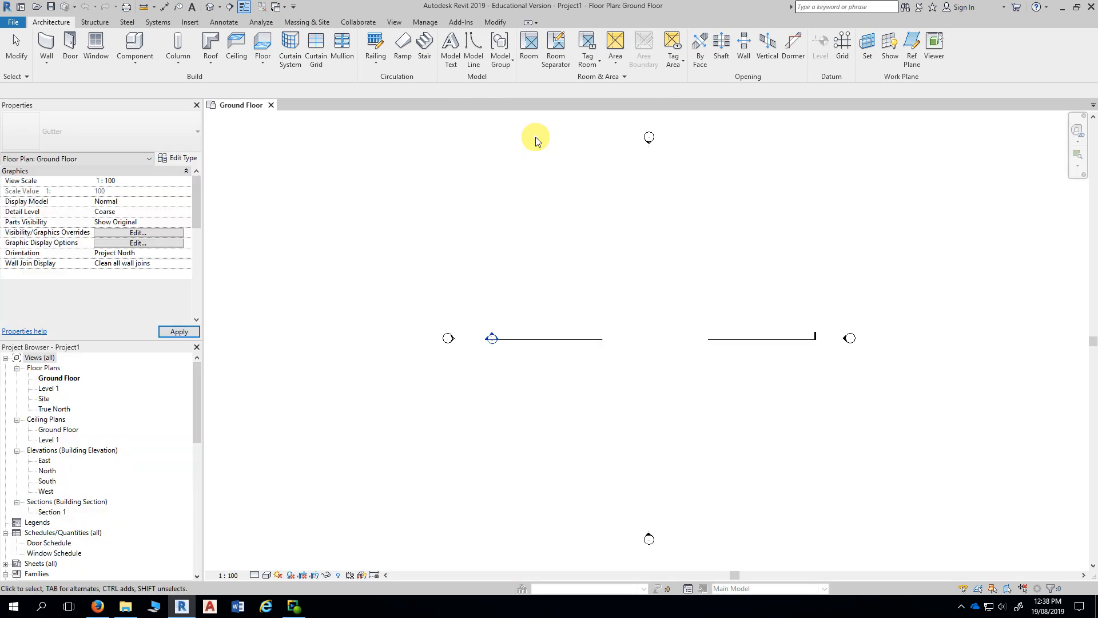
Step: Start saving as a project and choose the folder !Users\2019\Semester 2\1 - Revit Intro on the My Passport (E:) drive
left_click(13, 23)
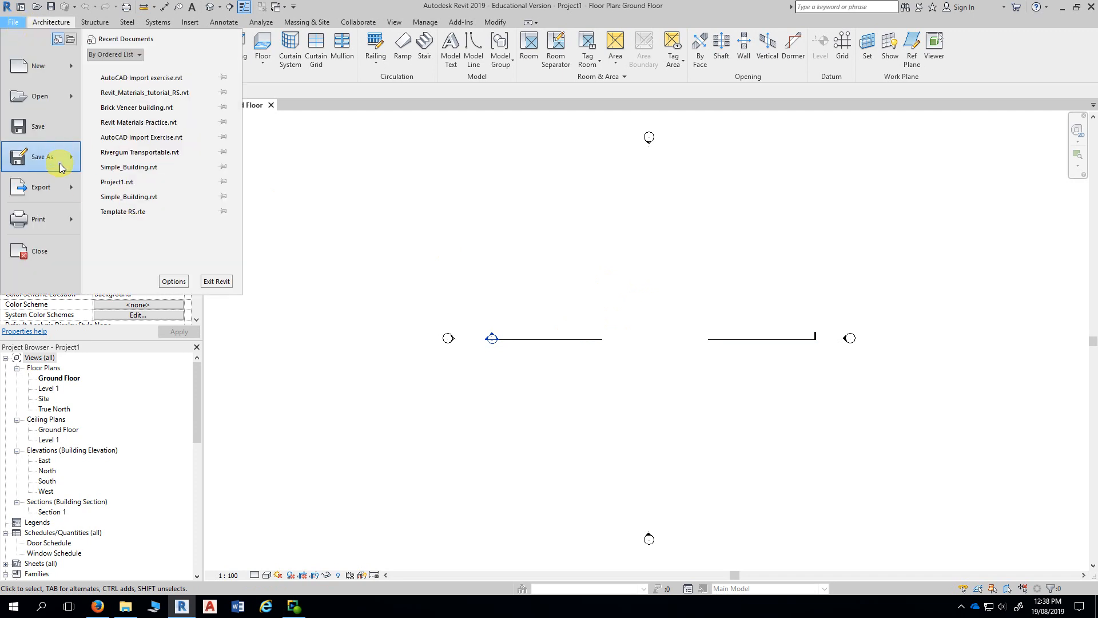
mouse_move(62, 168)
left_click(152, 86)
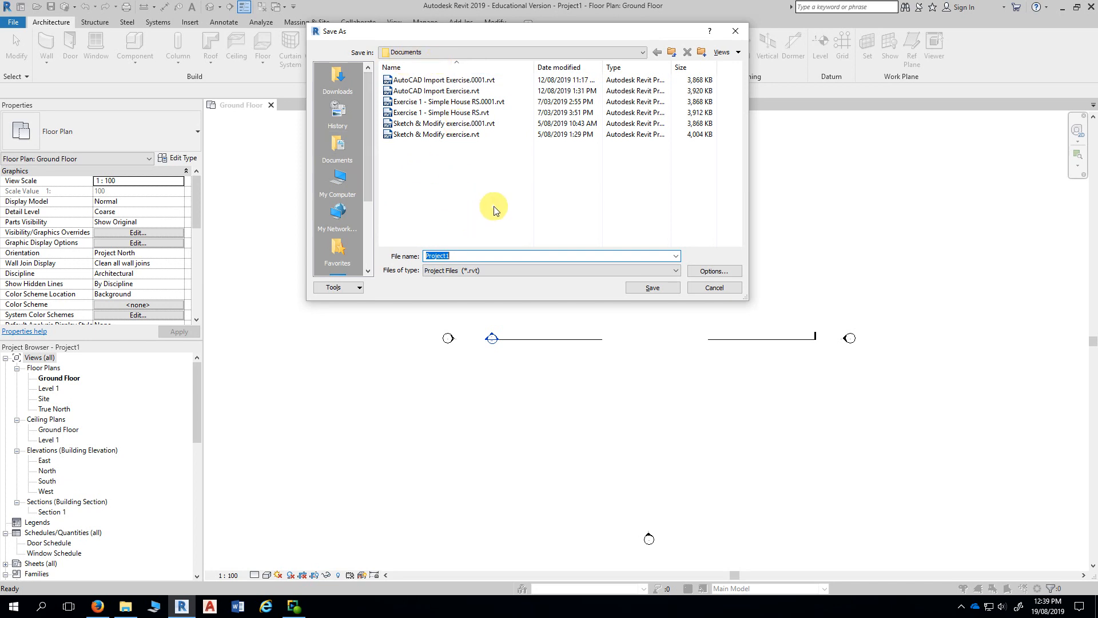
left_click(339, 180)
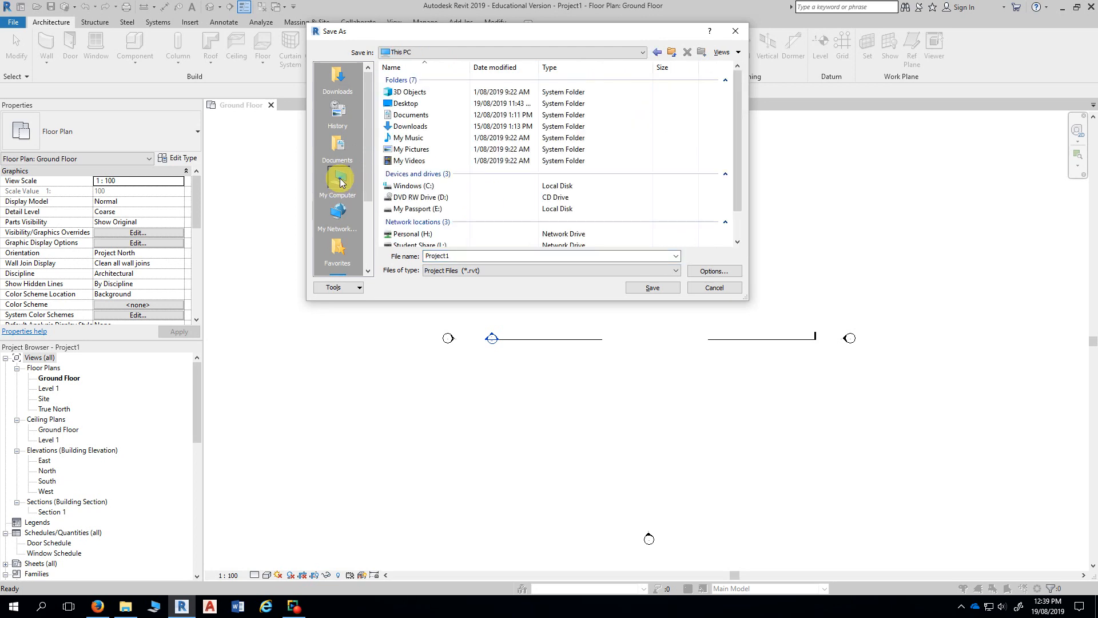
left_click(419, 209)
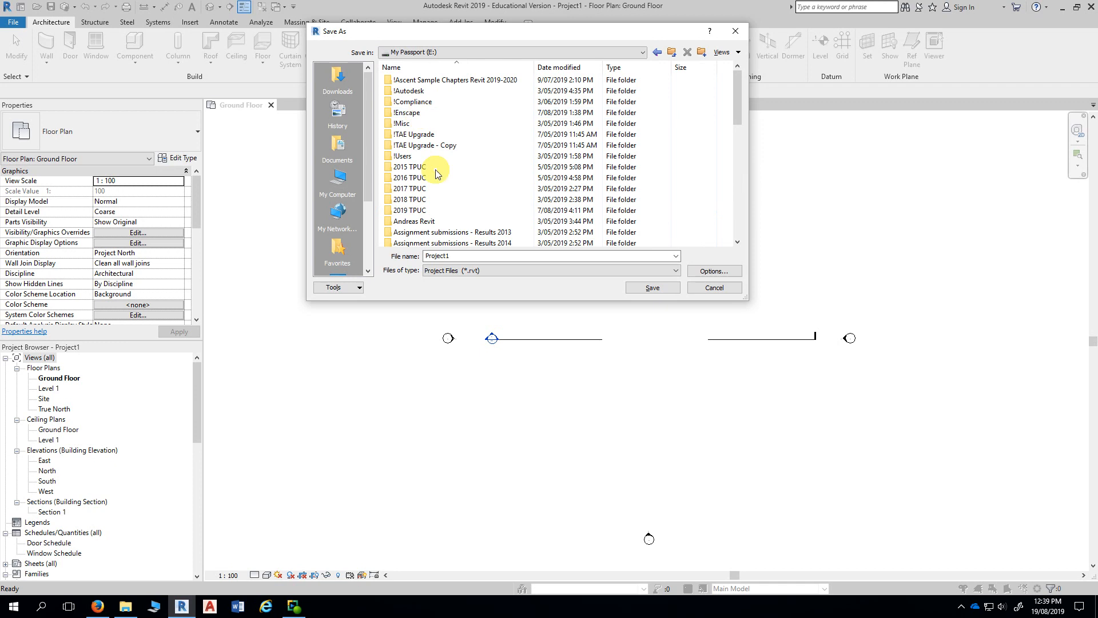
double_click(405, 158)
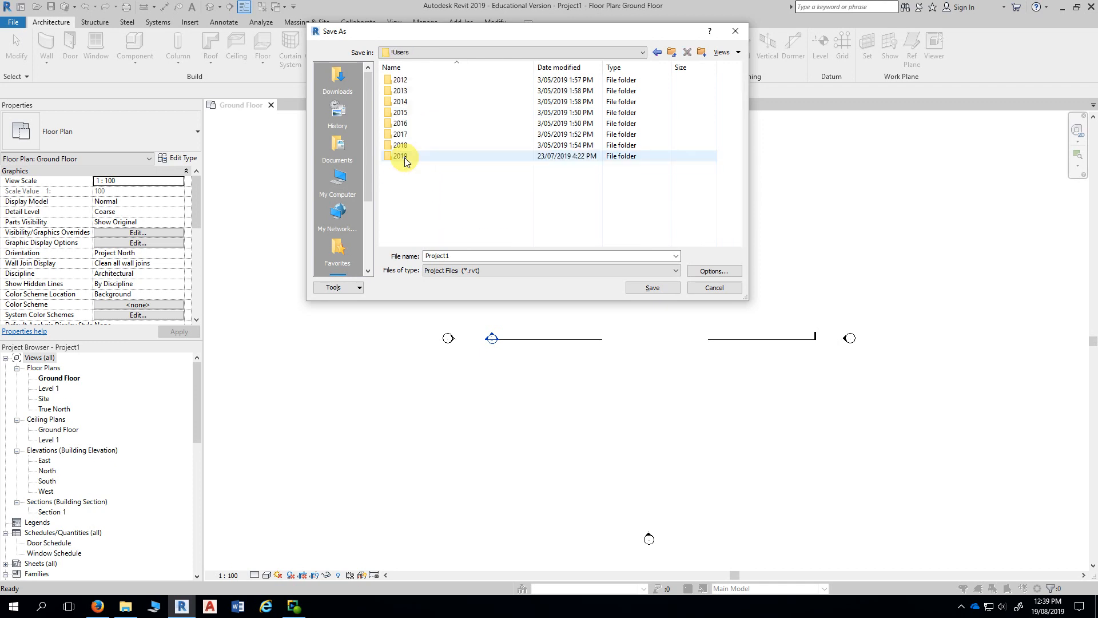
double_click(405, 157)
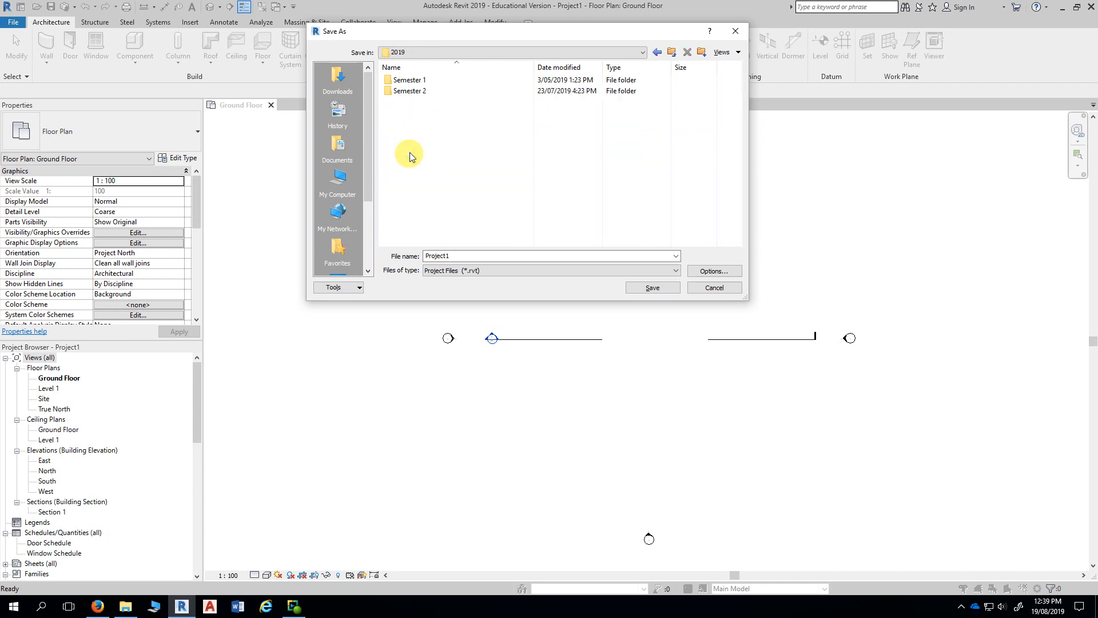
double_click(409, 93)
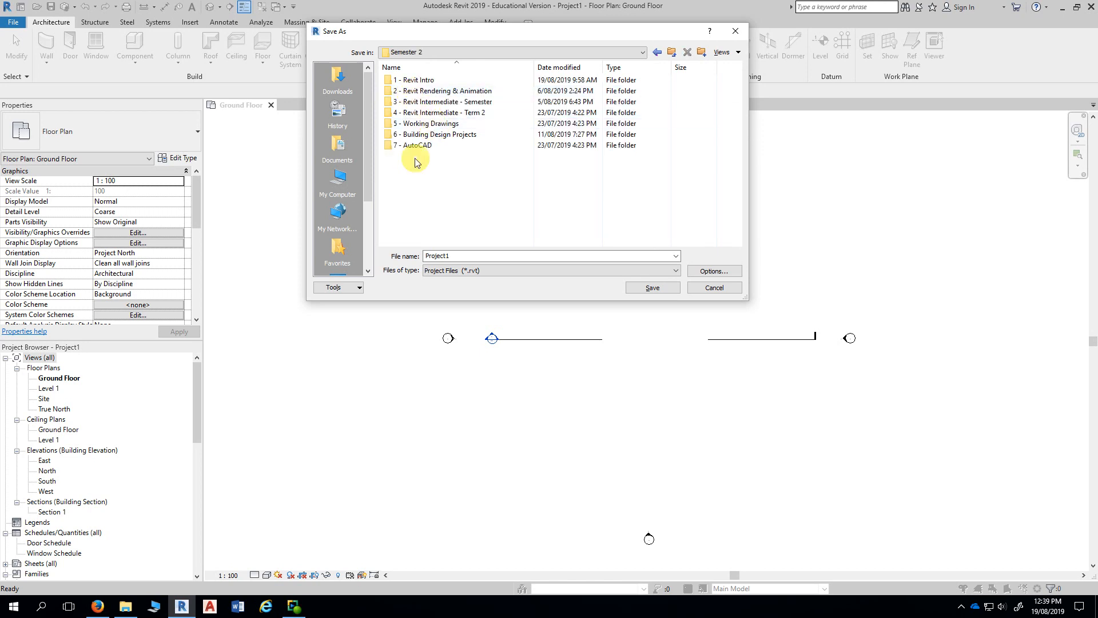
double_click(417, 80)
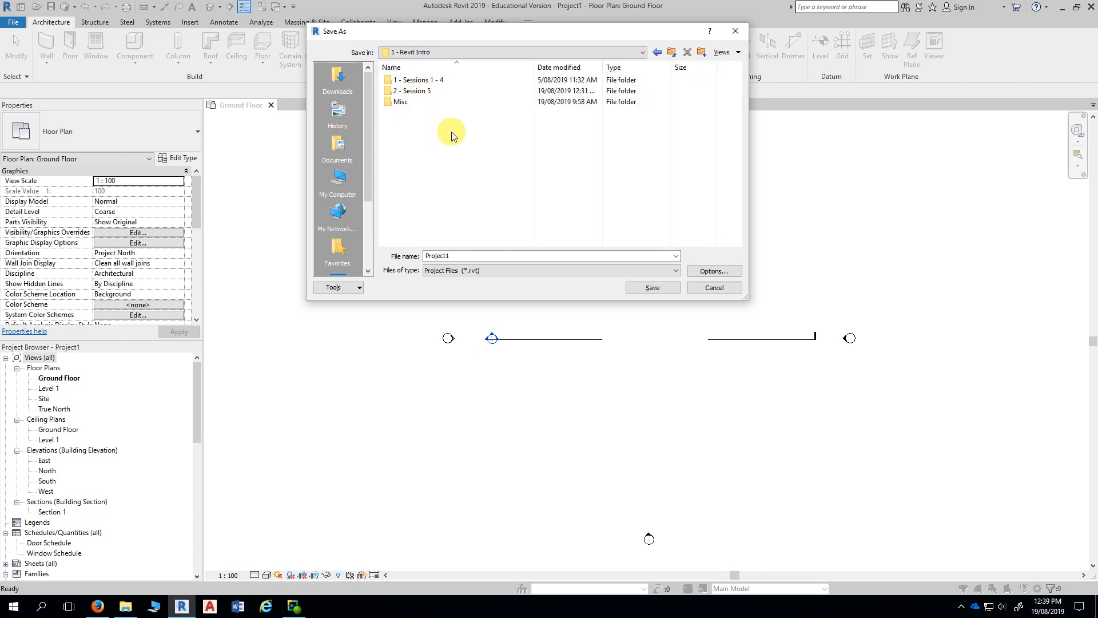
Step: Check the required file name in the exercise PDF and name the project file Exercise 1 - Simple House RS.rvt
double_click(466, 255)
key("alt+Tab")
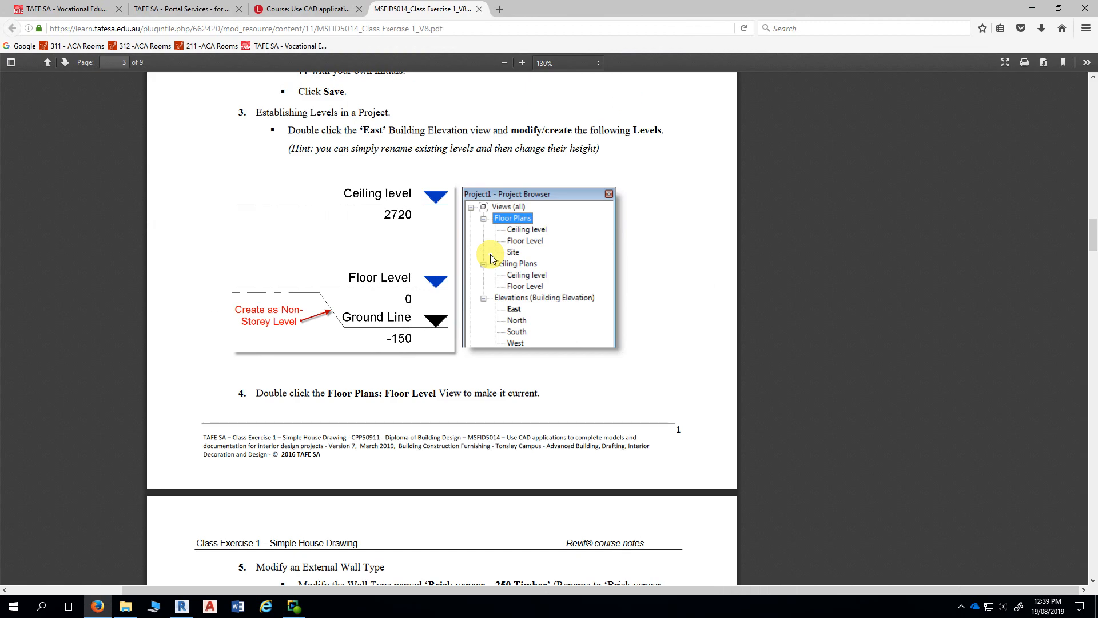
scroll(496, 212, "up", 5)
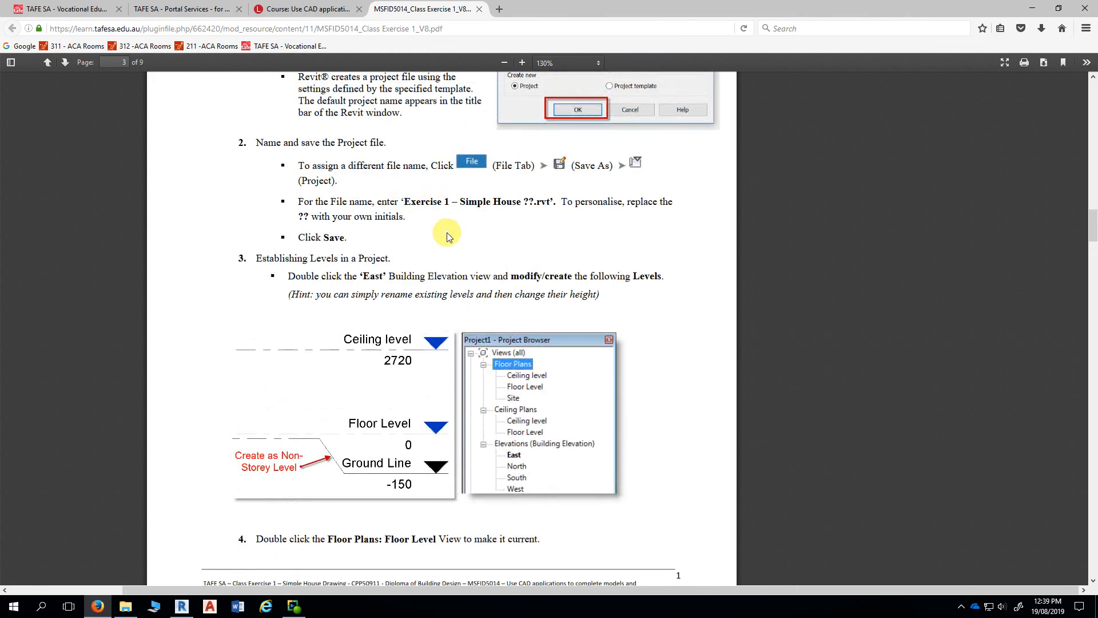
key("alt+Tab")
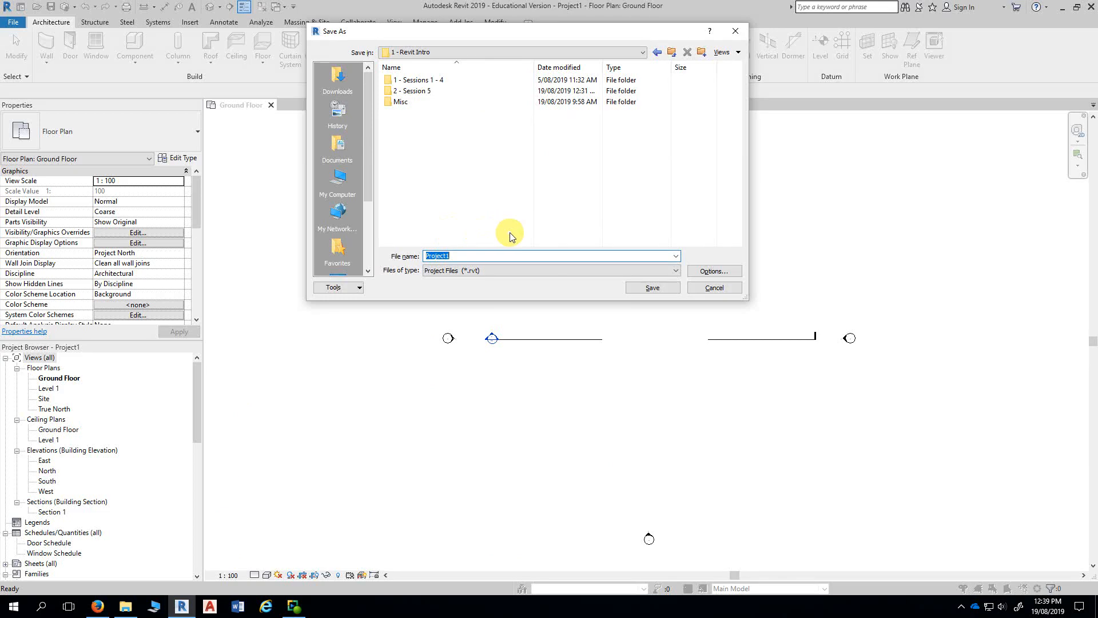
type("Exercise ")
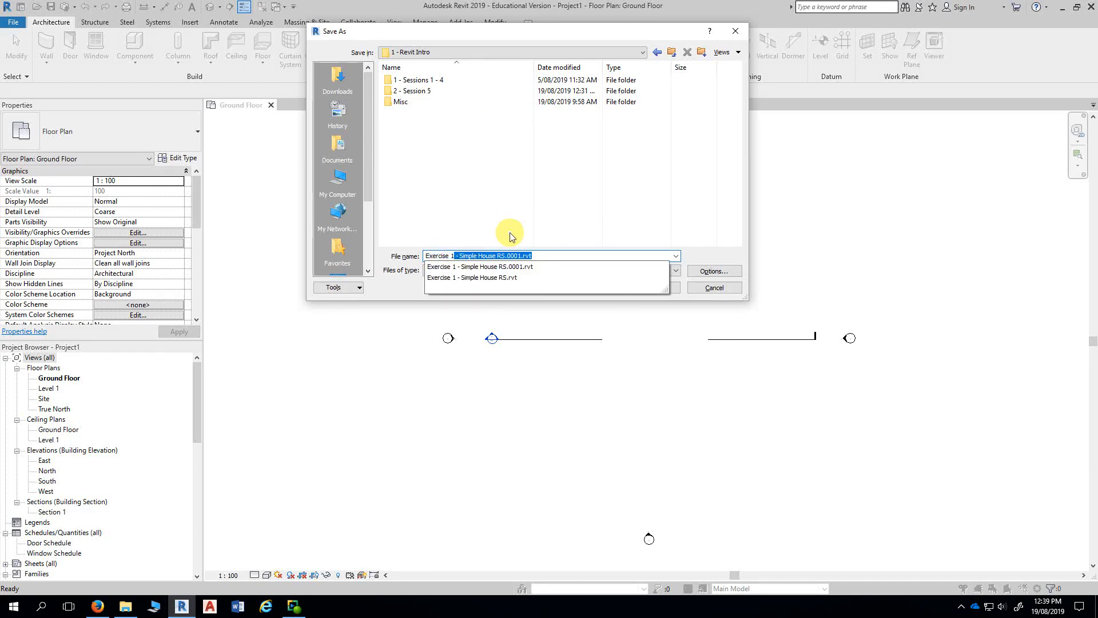
type("1")
left_click(485, 277)
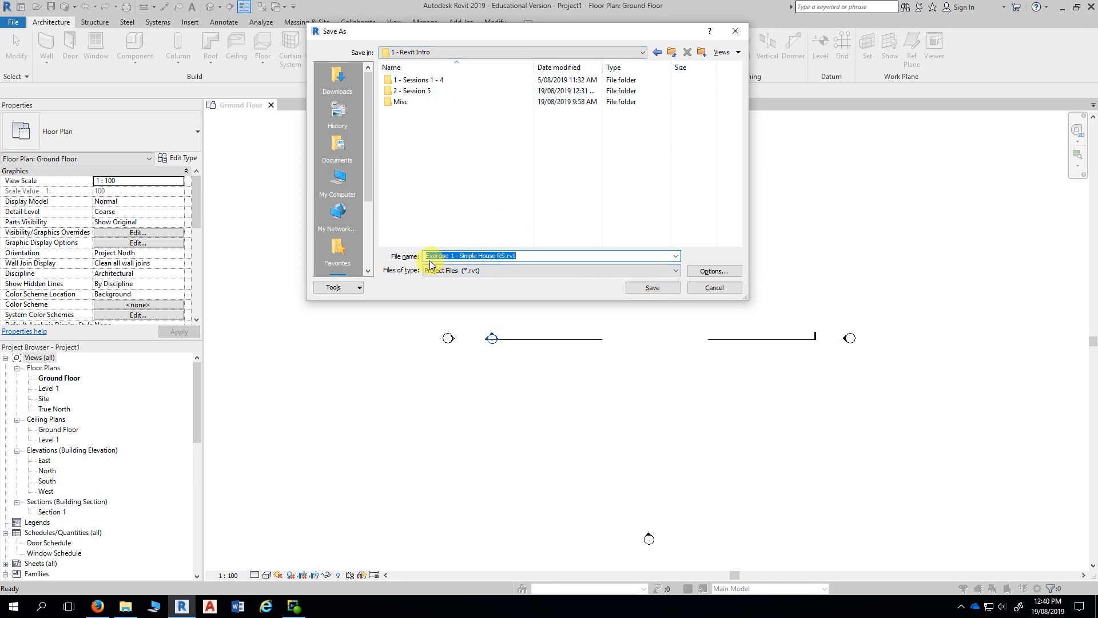
Step: Set the maximum backups to 2 in the file save options and save the project
left_click(707, 273)
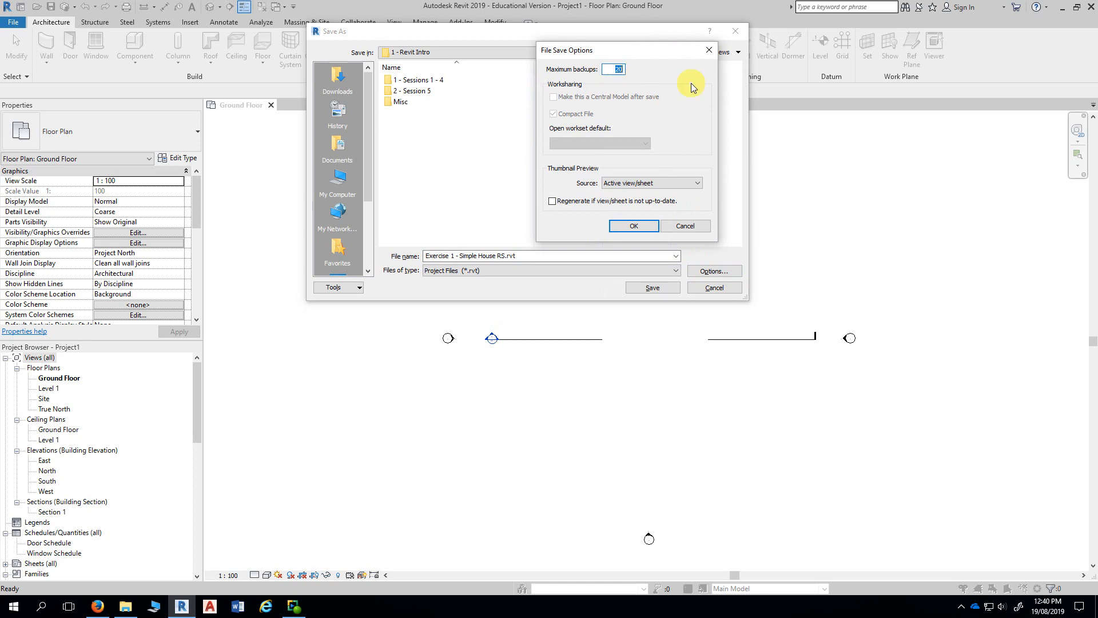
type("2")
left_click(637, 226)
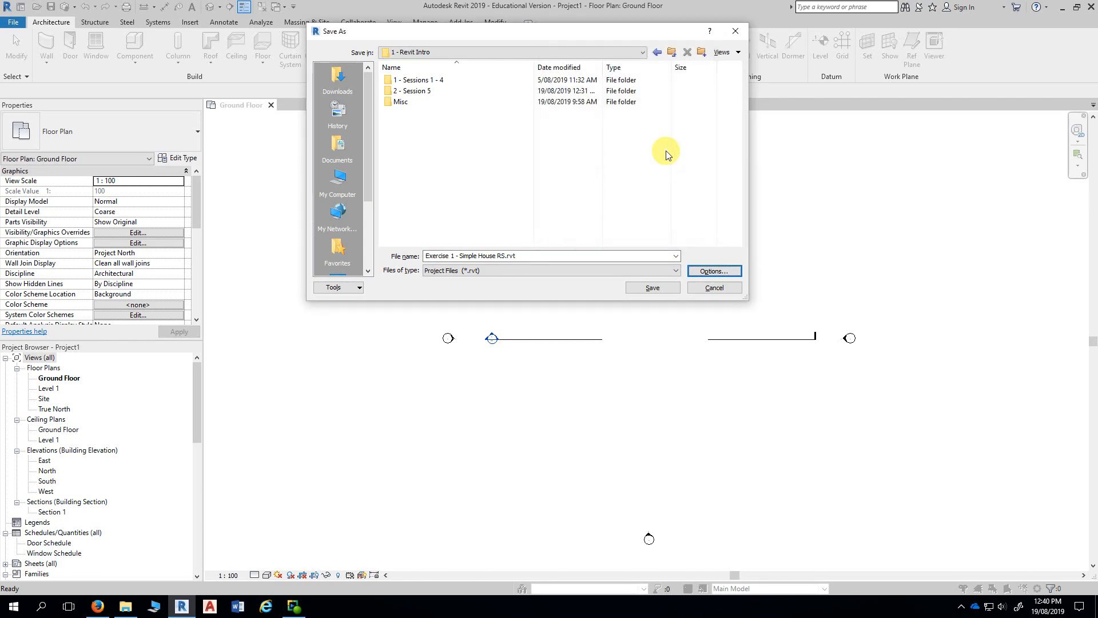
left_click(664, 289)
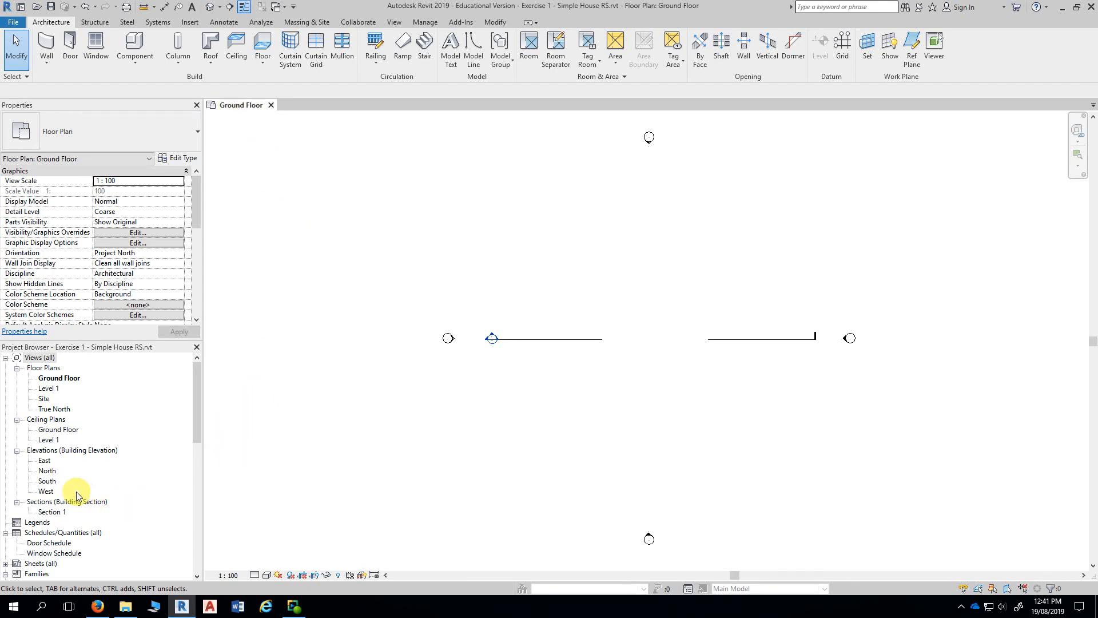
Step: Open the East building elevation view
double_click(44, 462)
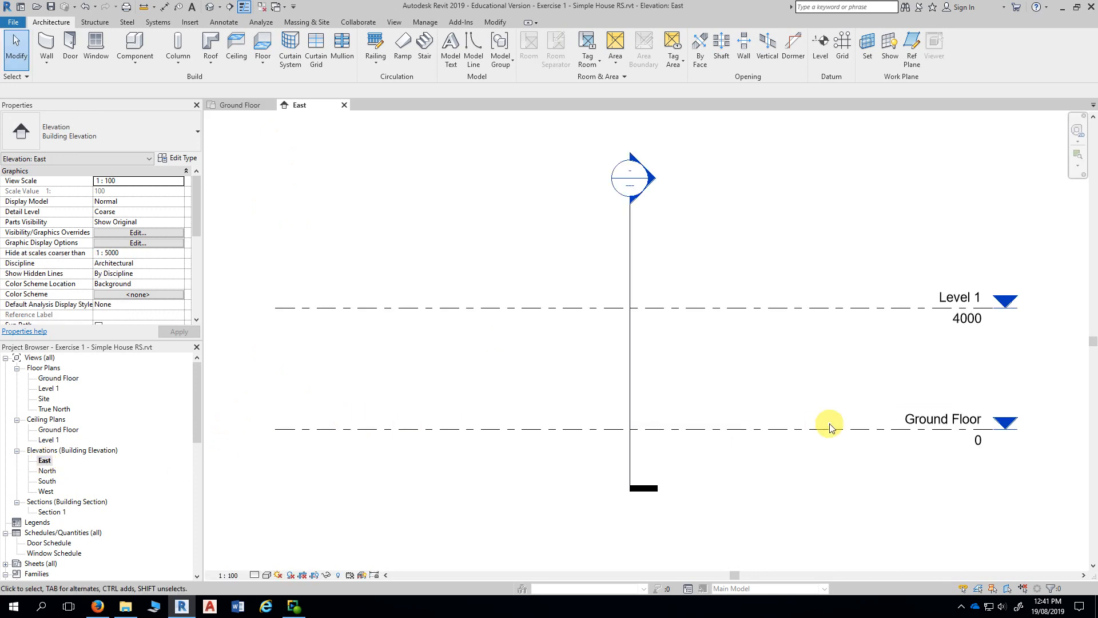
Step: Switch to the exercise PDF in Firefox, check the level names and heights required in section 3, and return to Revit
middle_click_drag(828, 422, 664, 384)
scroll(874, 328, "up", 2)
middle_click_drag(901, 335, 846, 340)
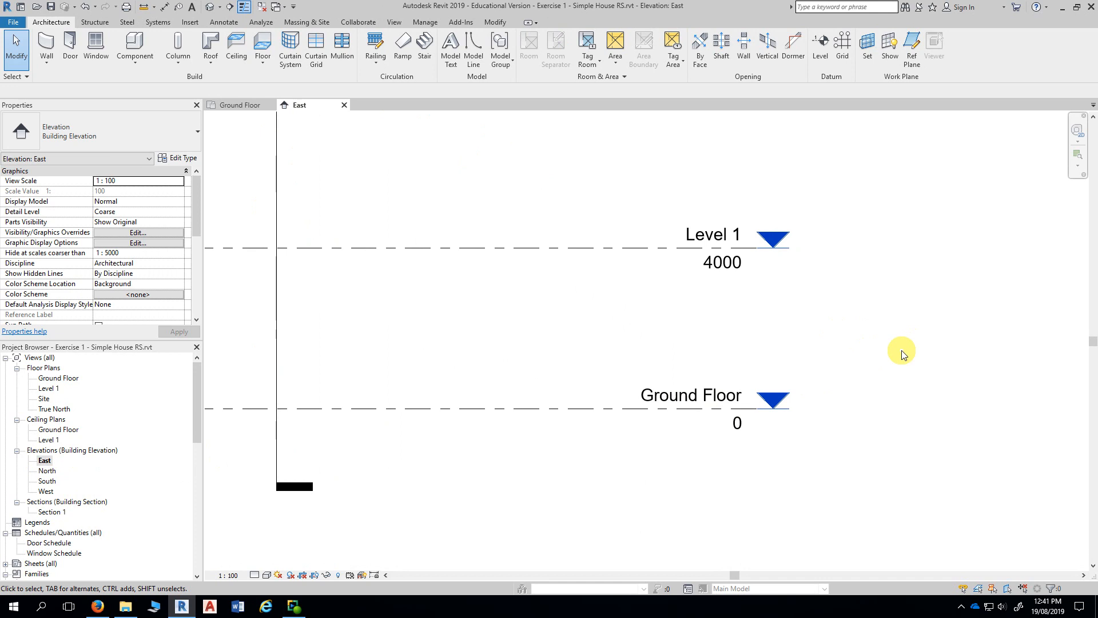
key("alt+Tab")
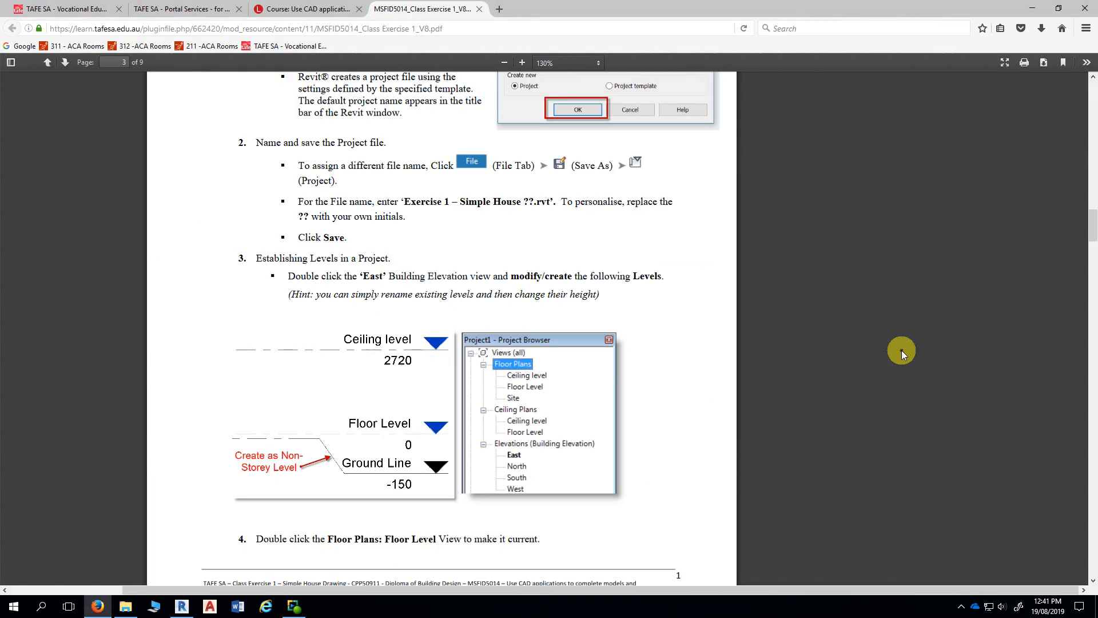
scroll(624, 376, "down", 4)
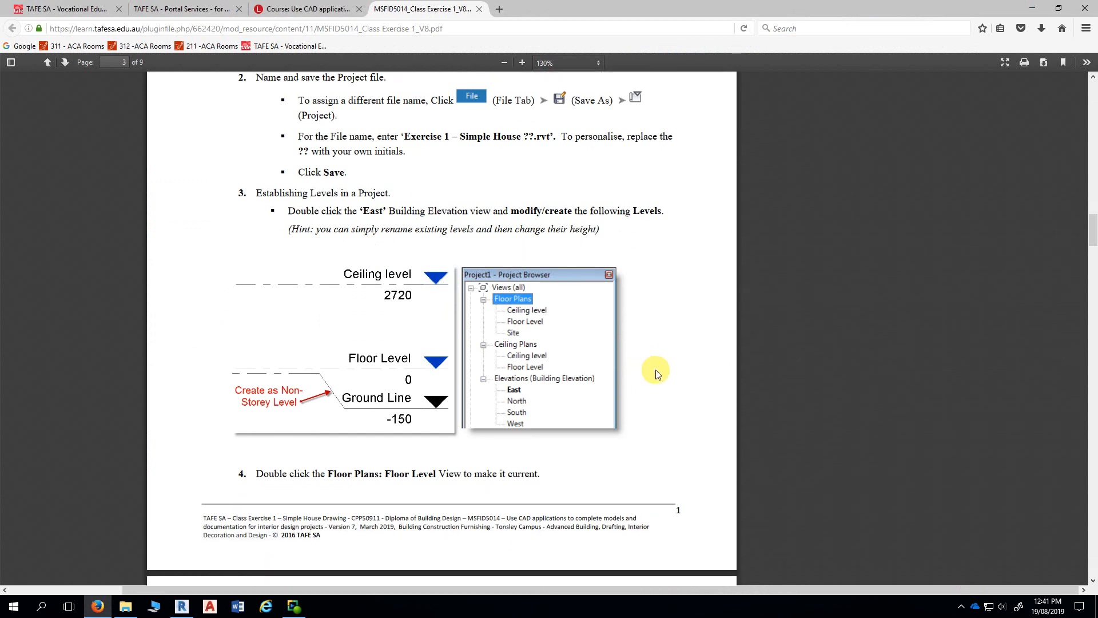
scroll(399, 307, "up", 3, "ctrl")
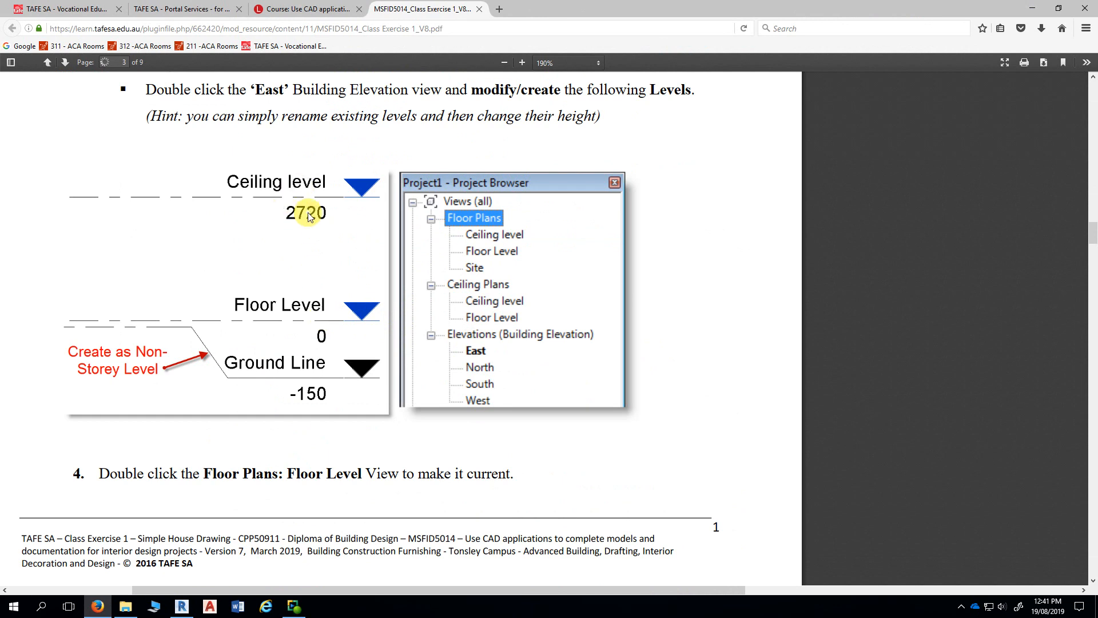
scroll(306, 336, "down", 2)
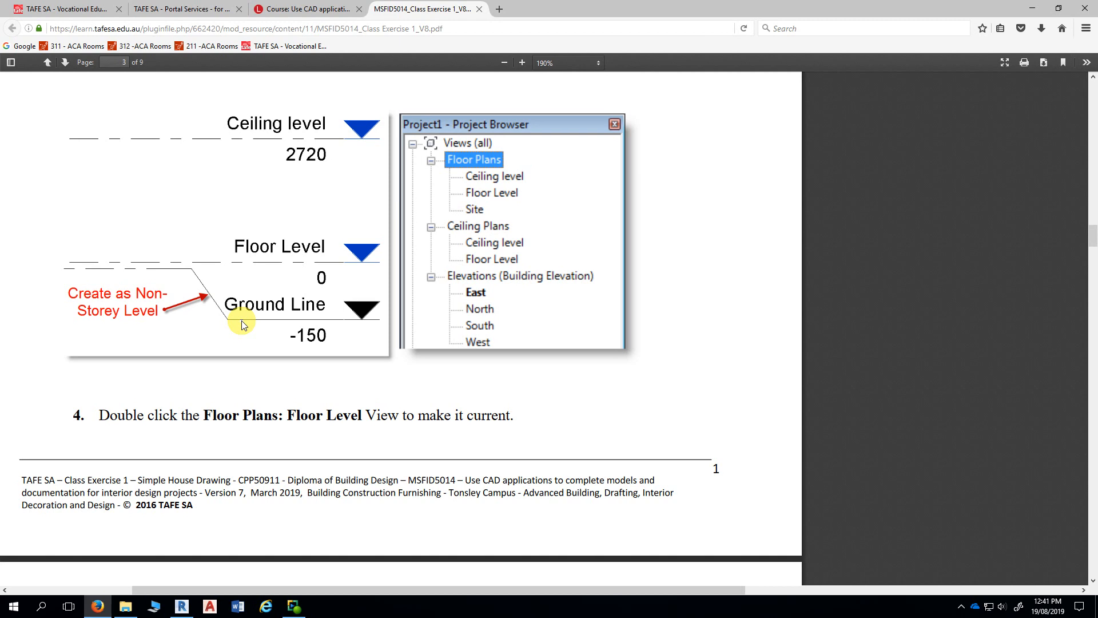
key("alt+Tab")
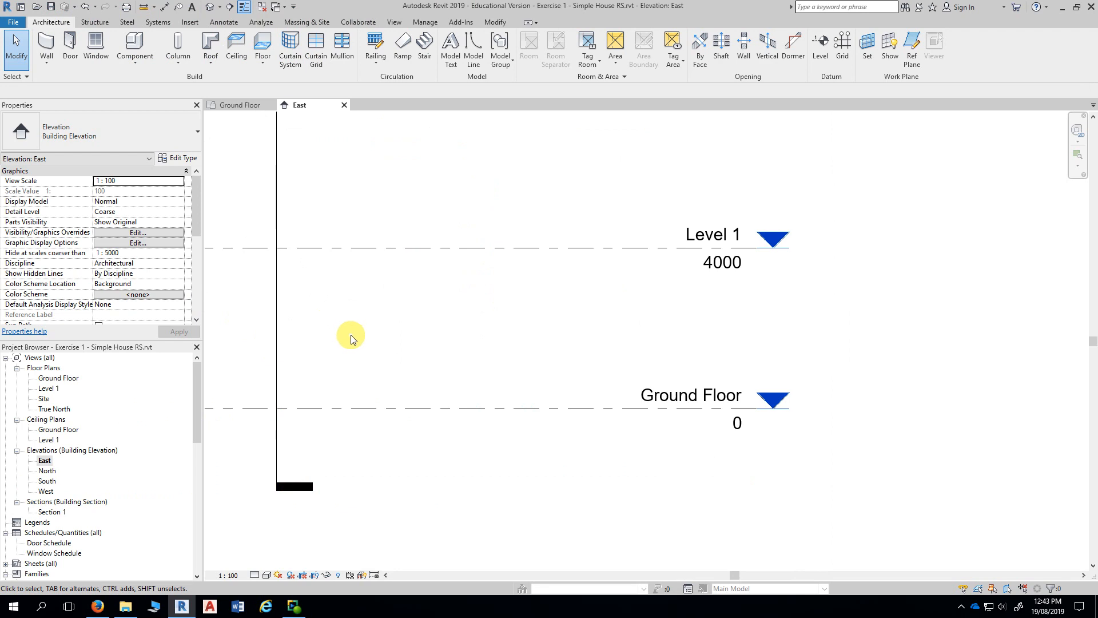
Step: Rename Level 1 to Ceiling Level and rename its corresponding views as well
left_click(710, 237)
left_click(715, 236)
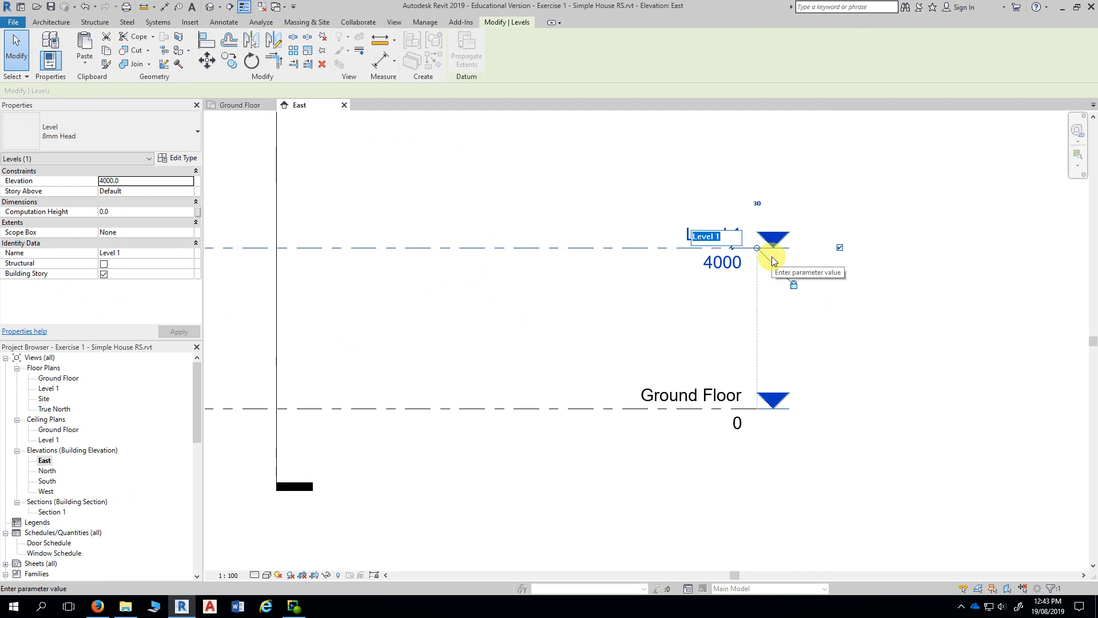
type("Ceiling Level")
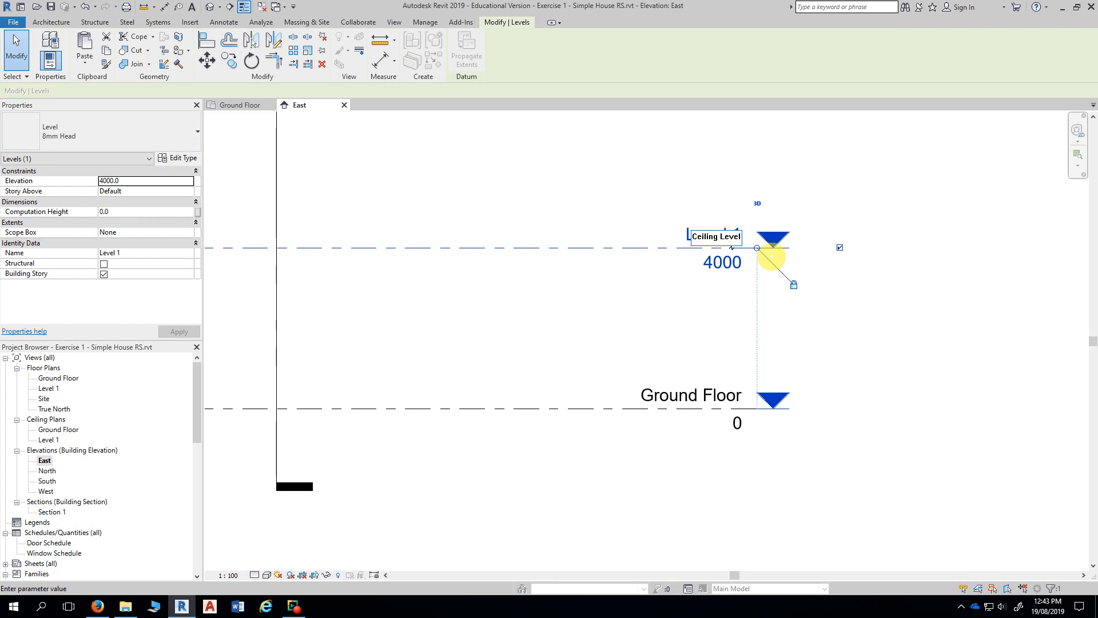
key("Return")
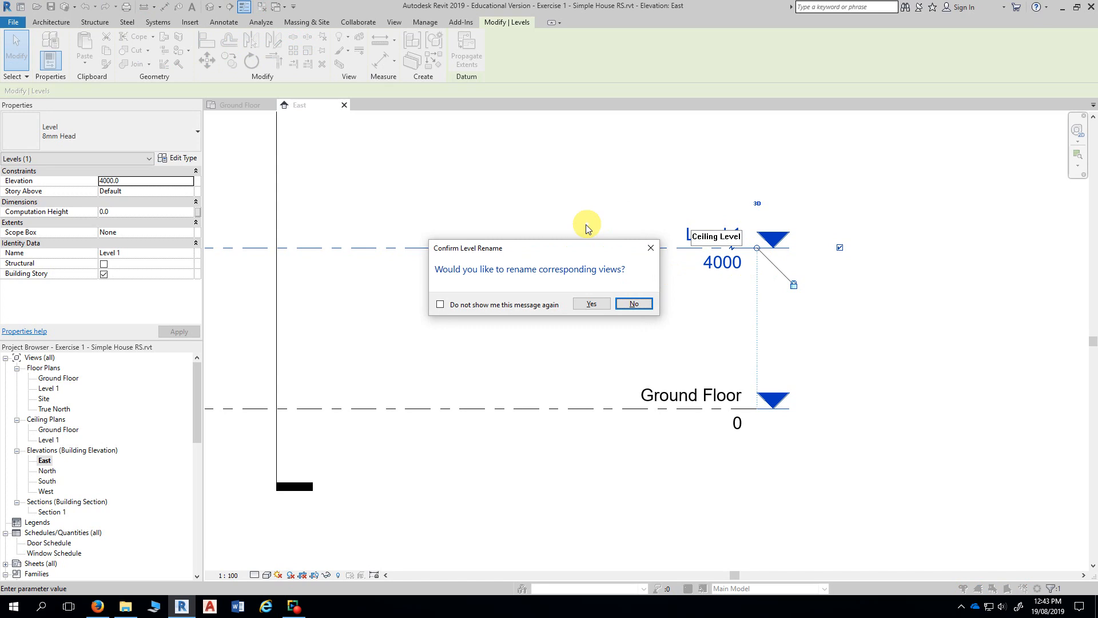
left_click_drag(555, 246, 622, 126)
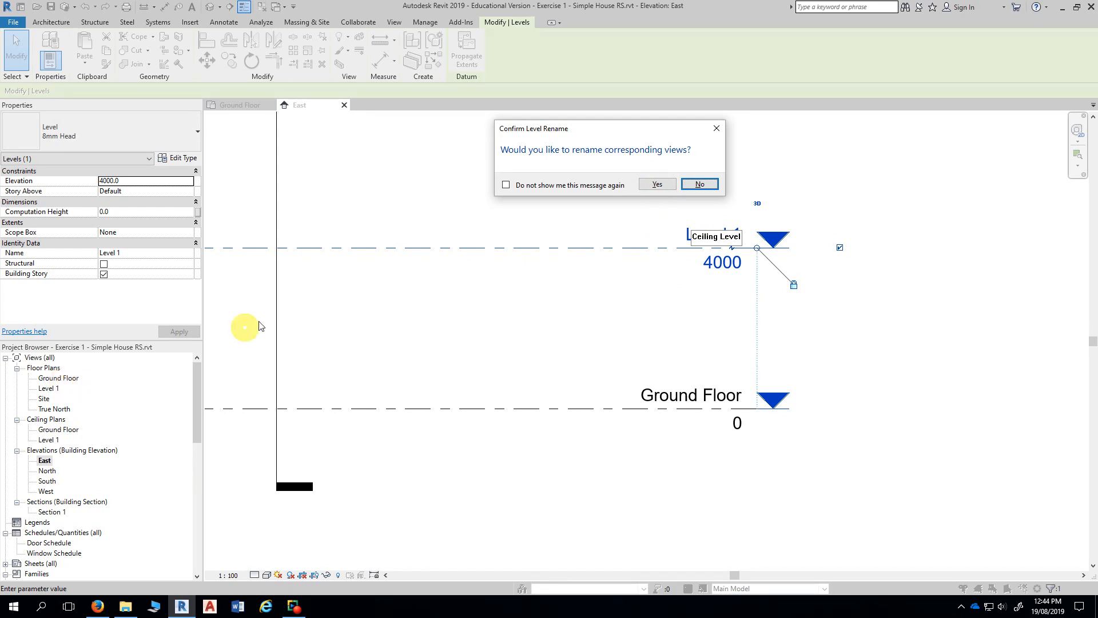
left_click(658, 185)
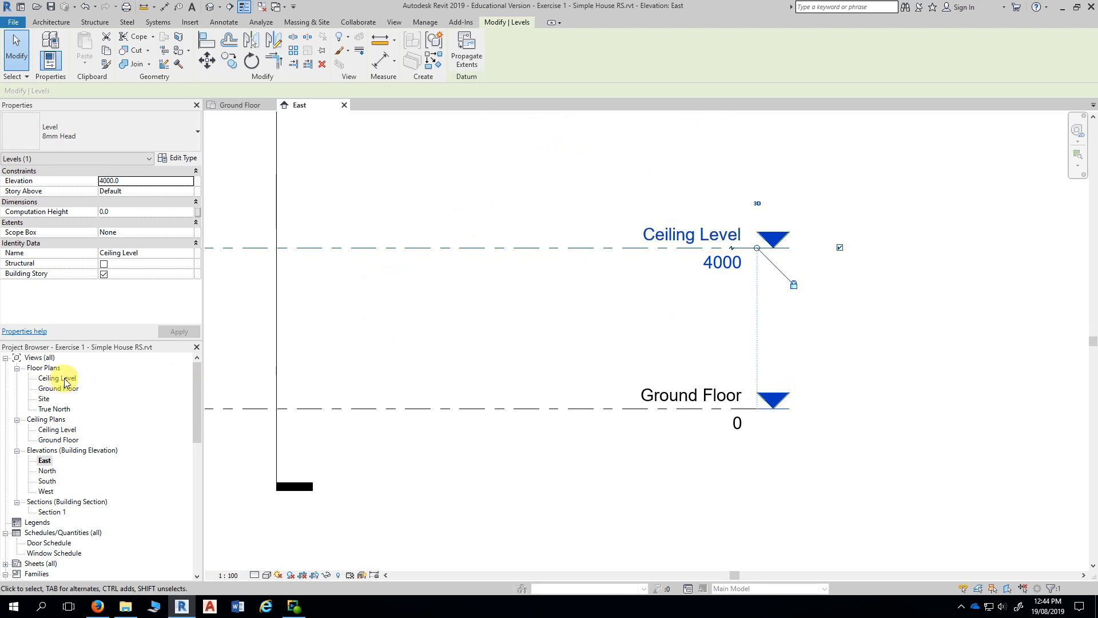
Step: Rename the Ground Floor level to Floor Level, including its corresponding views
left_click(640, 380)
left_click(681, 405)
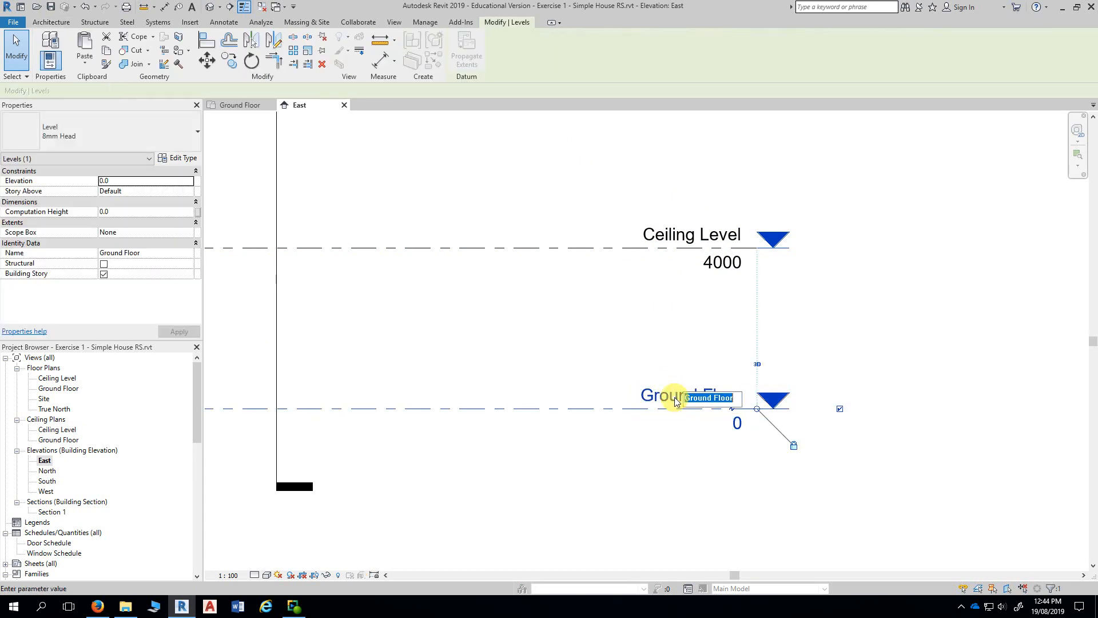
left_click(682, 401)
type("Flo")
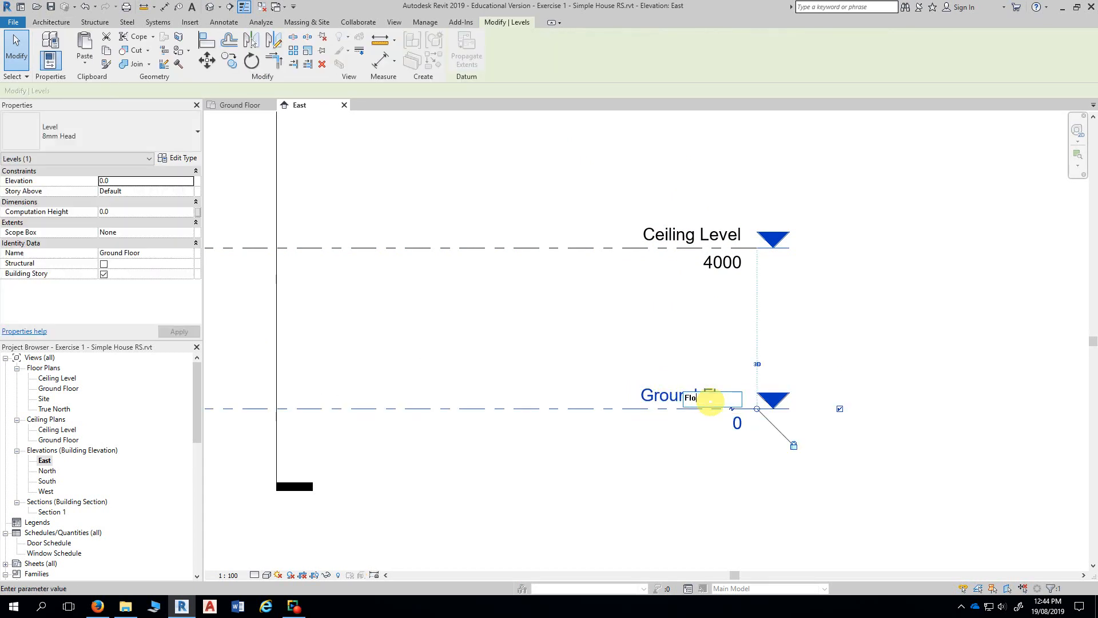
type("or Level")
key("Return")
left_click(594, 304)
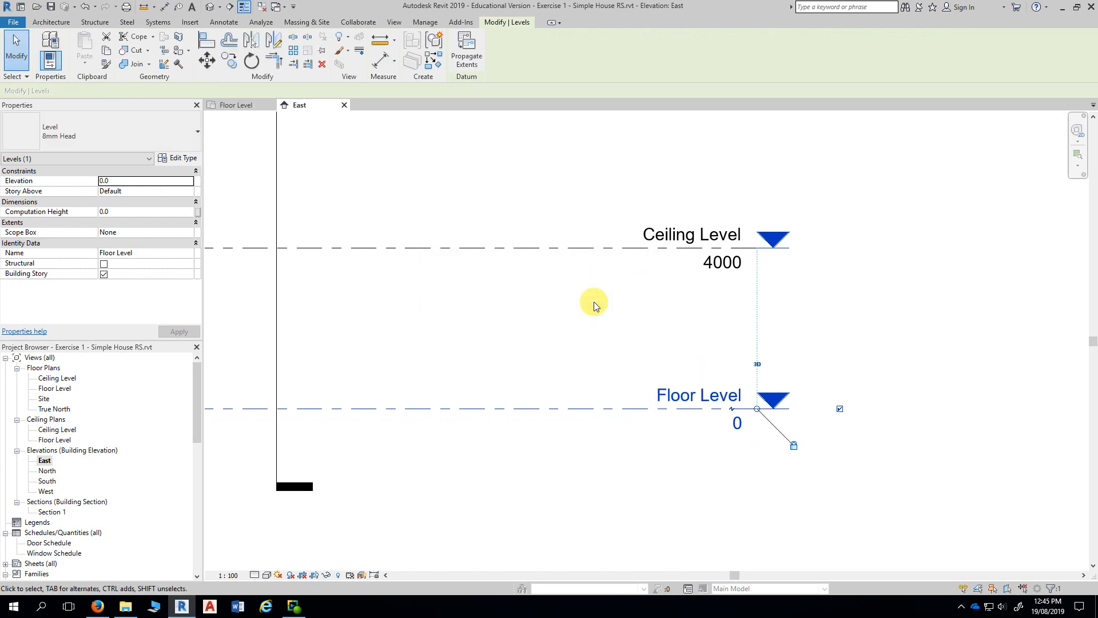
Step: Set the elevation of Ceiling Level to 2720
middle_click_drag(594, 304, 586, 231)
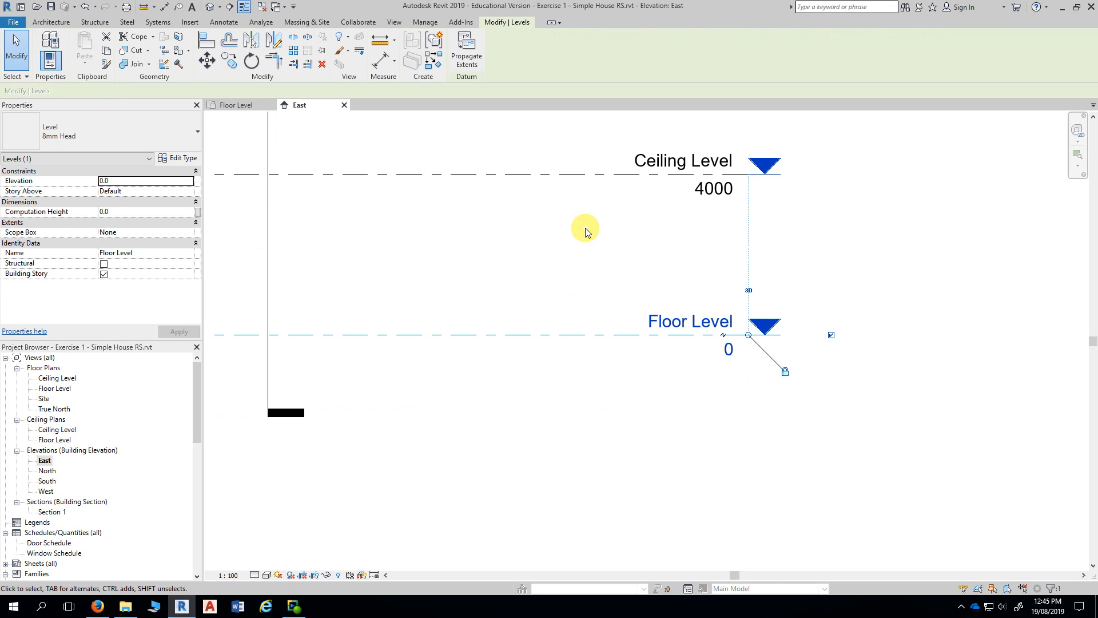
left_click(585, 231)
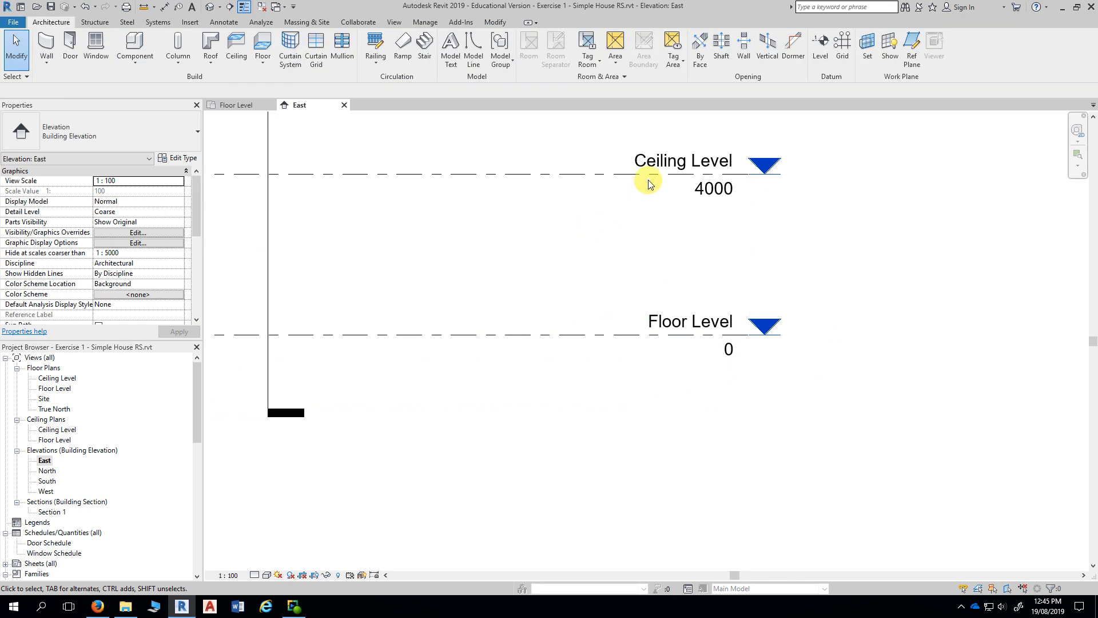
left_click(718, 196)
left_click(713, 191)
type("2720")
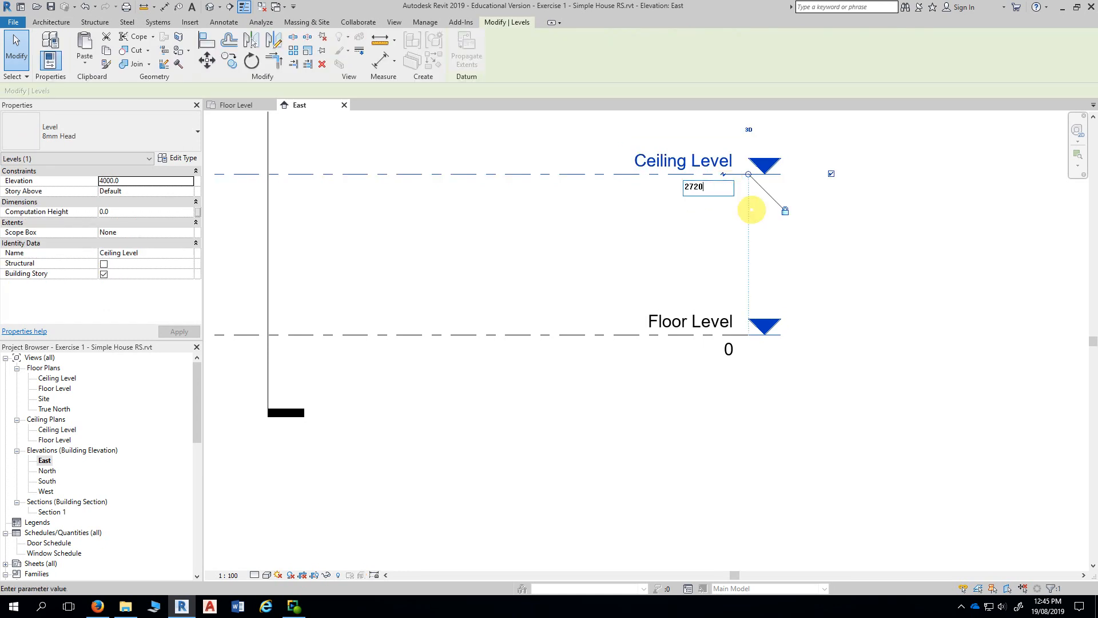
key("Return")
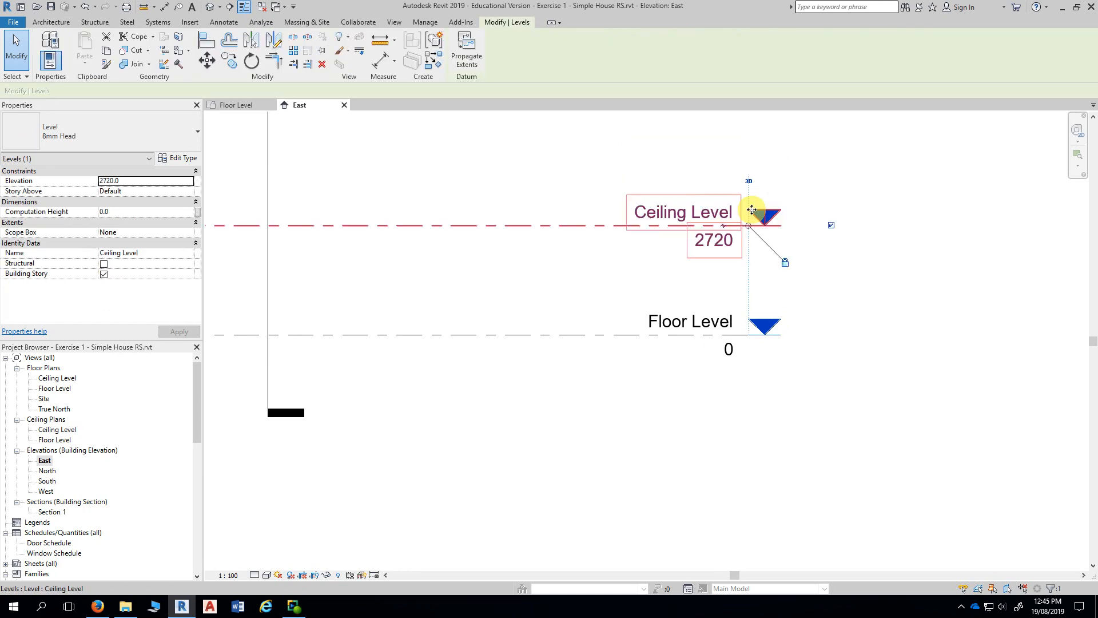
left_click(896, 301)
Step: Create a level without a plan view by picking the Floor Level line with a 150 offset below it
middle_click_drag(897, 304, 901, 259)
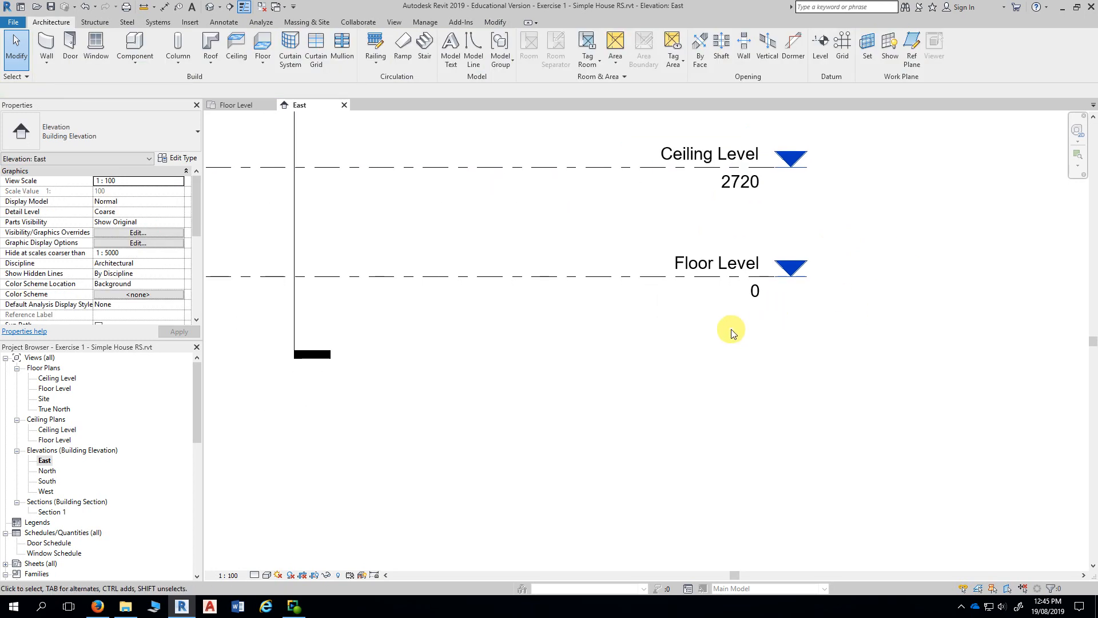
scroll(697, 309, "up", 1)
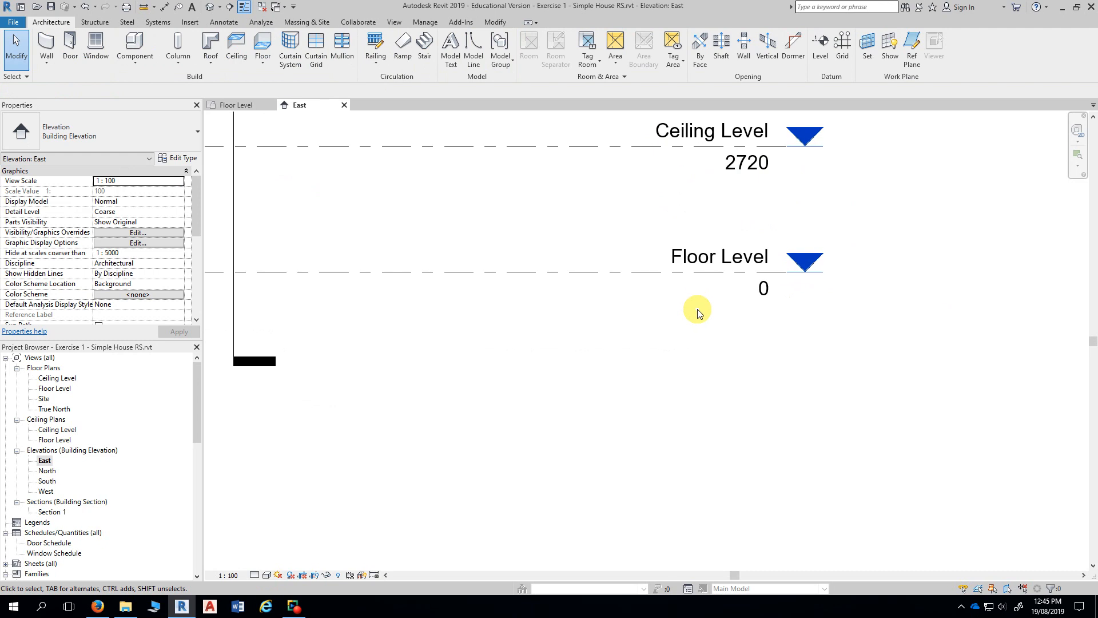
middle_click_drag(697, 310, 633, 318)
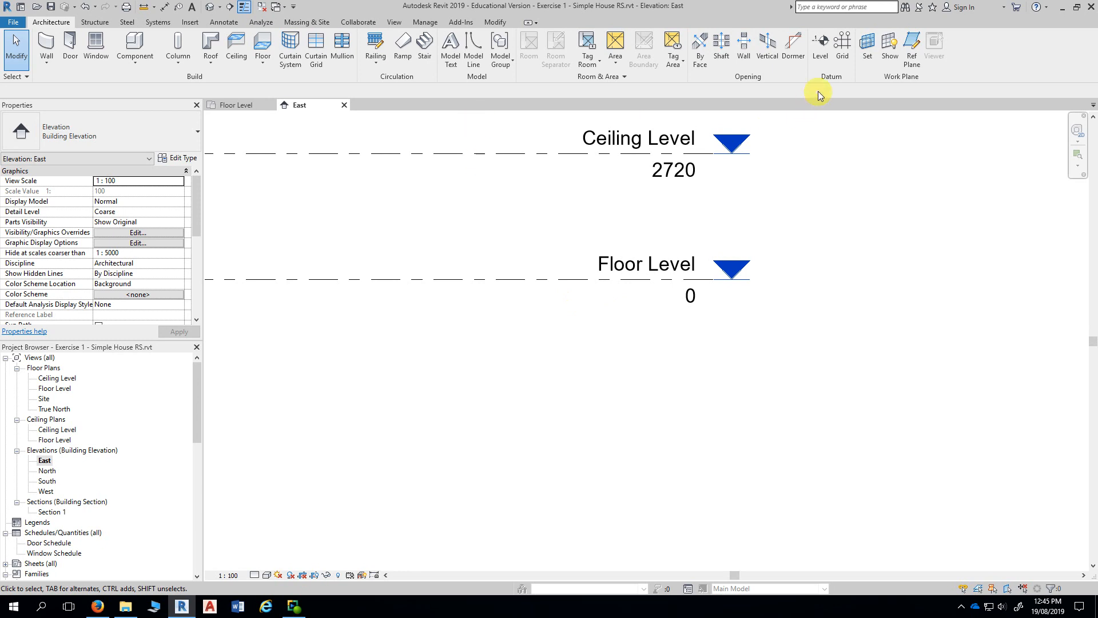
left_click(825, 50)
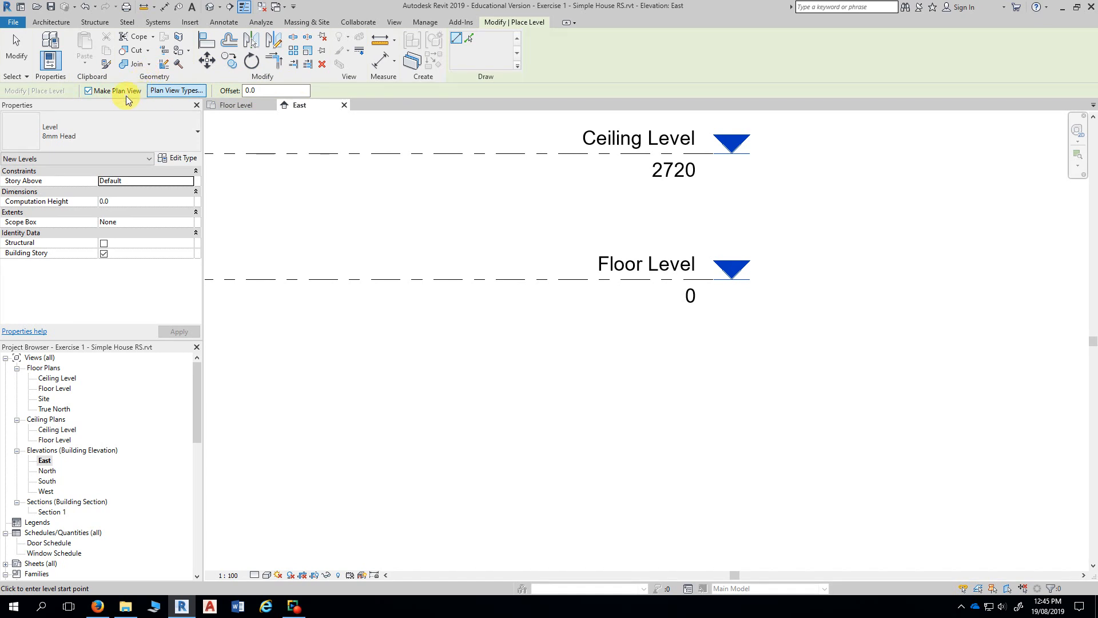
left_click(89, 91)
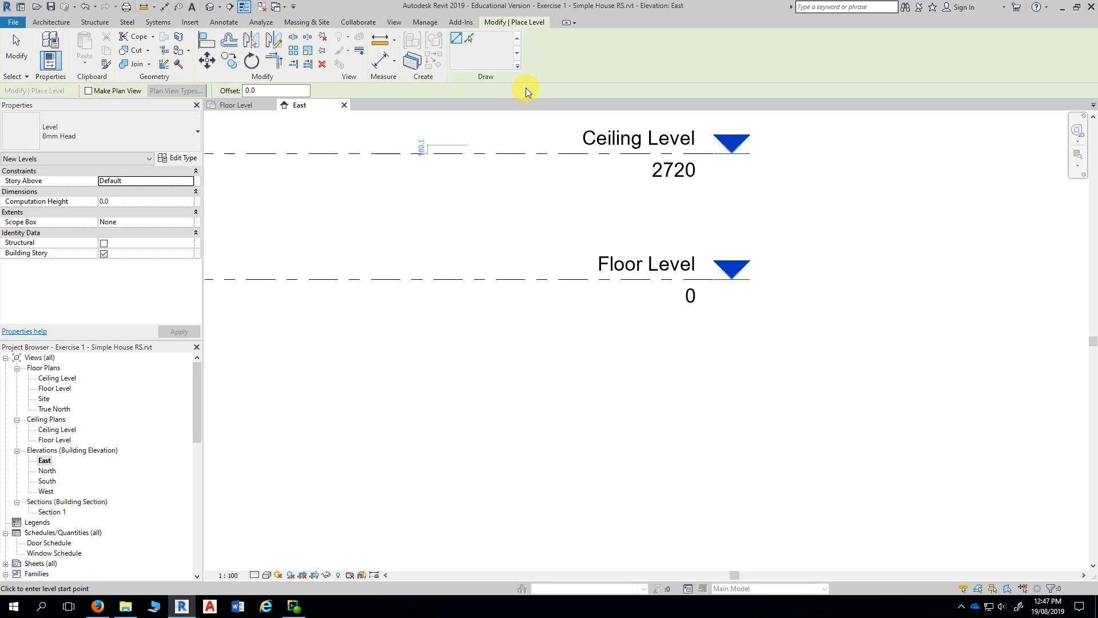
left_click(470, 39)
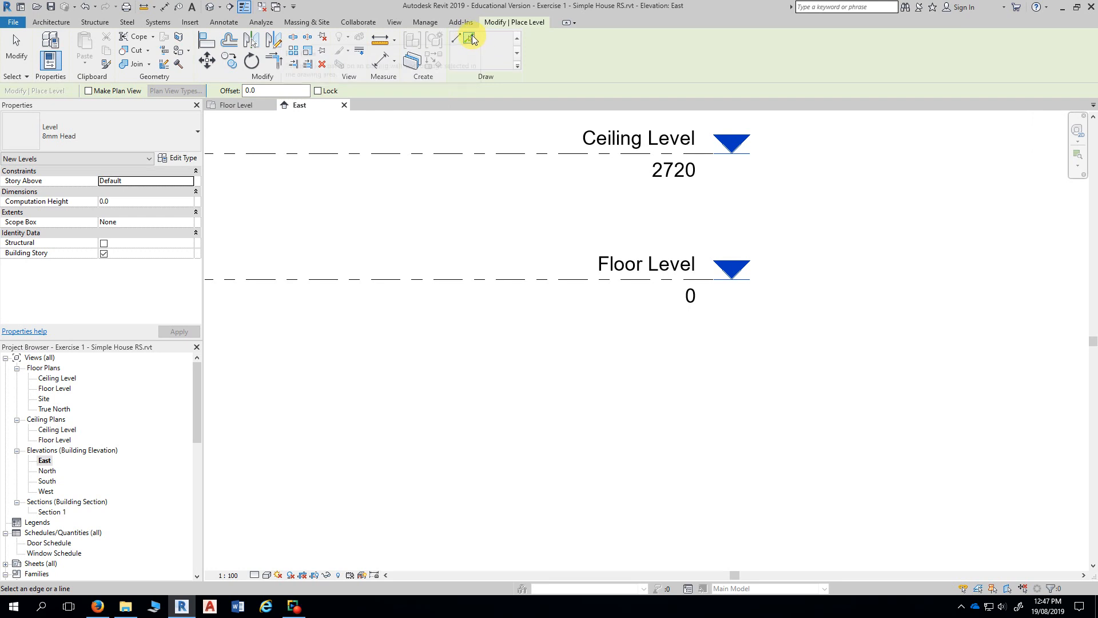
double_click(251, 91)
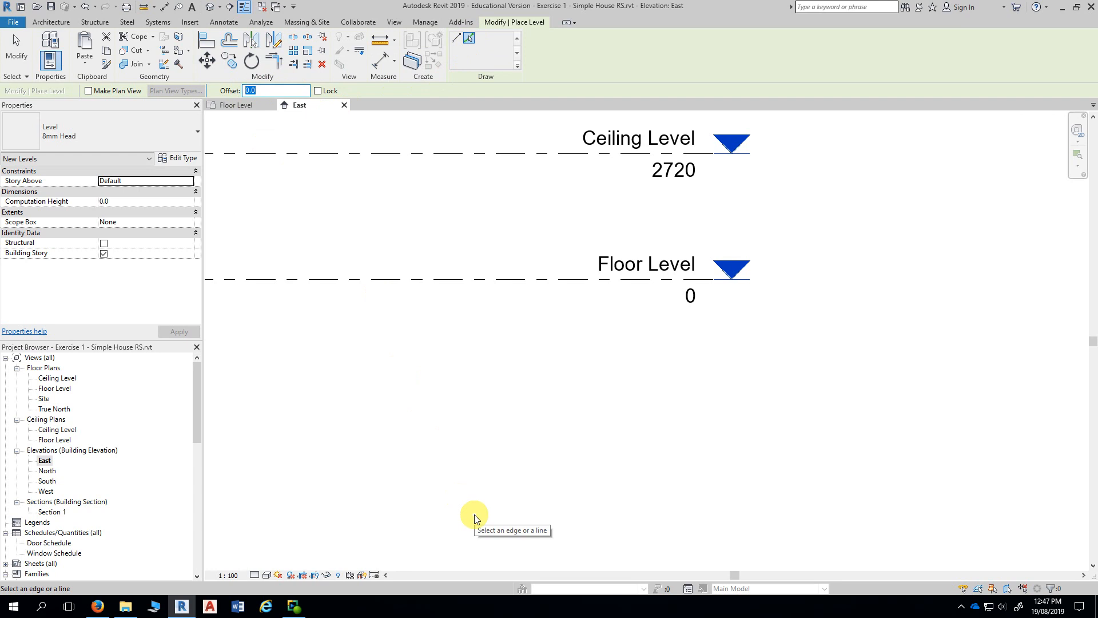
type("150")
key("Return")
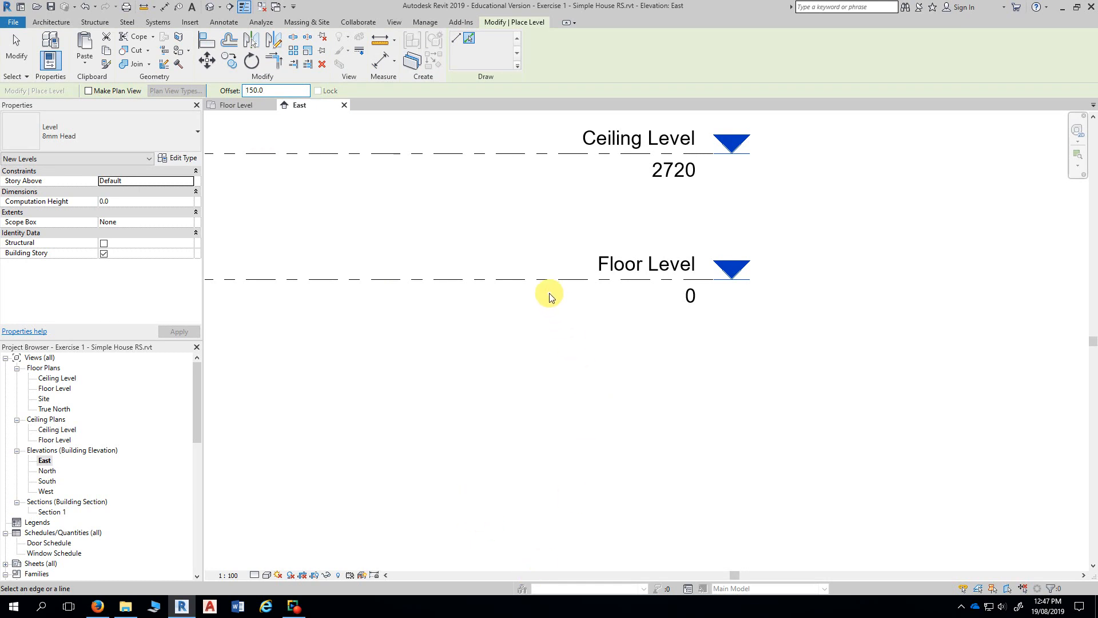
double_click(274, 89)
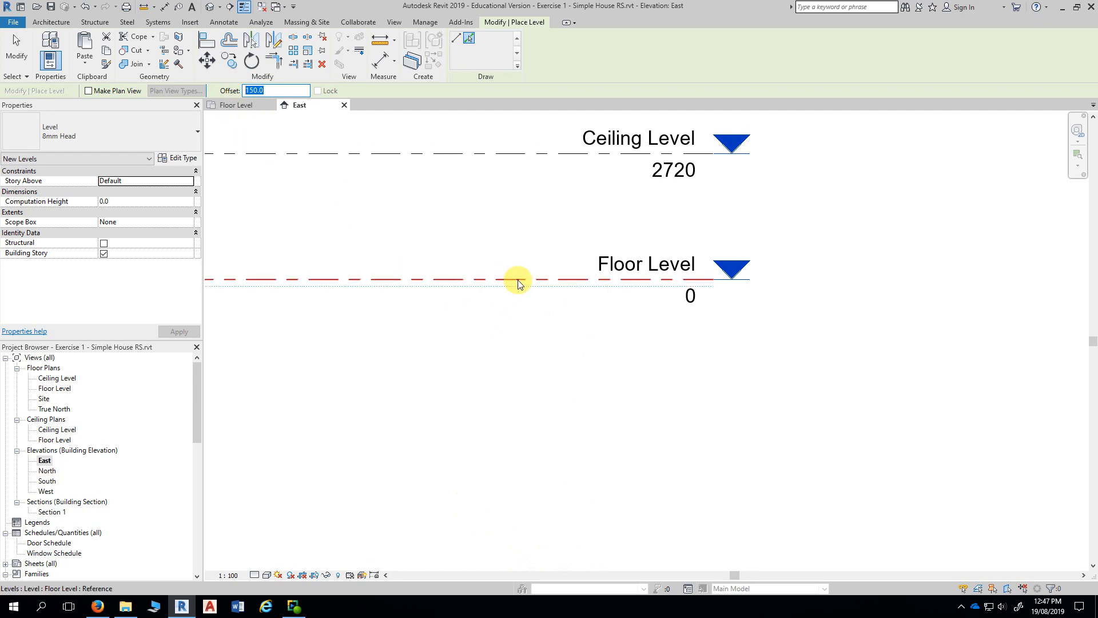
scroll(519, 284, "up", 2)
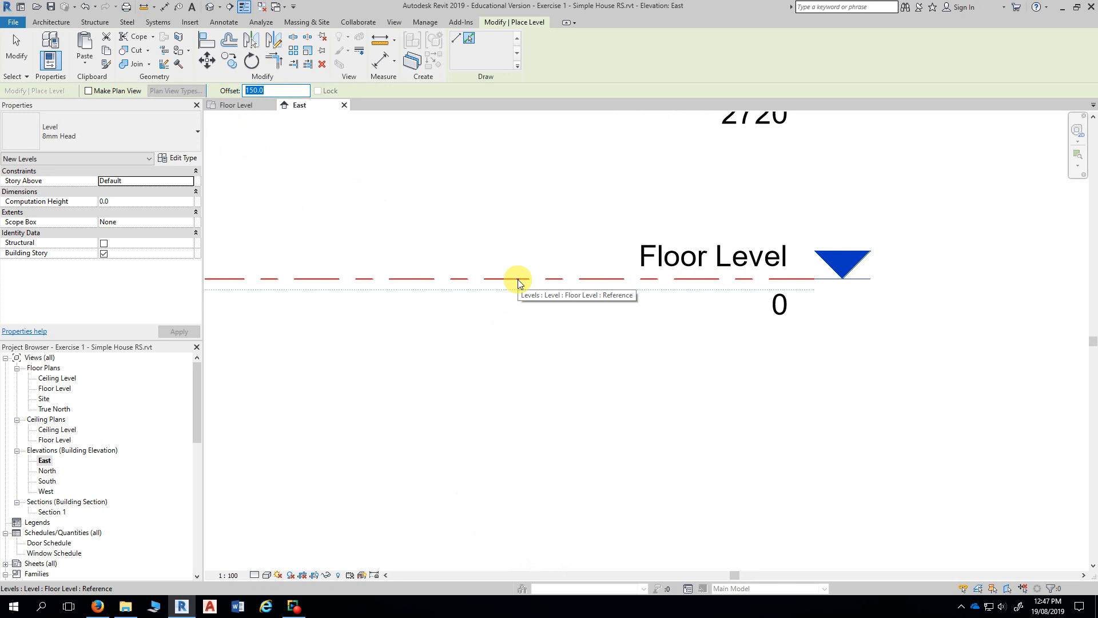
left_click(520, 284)
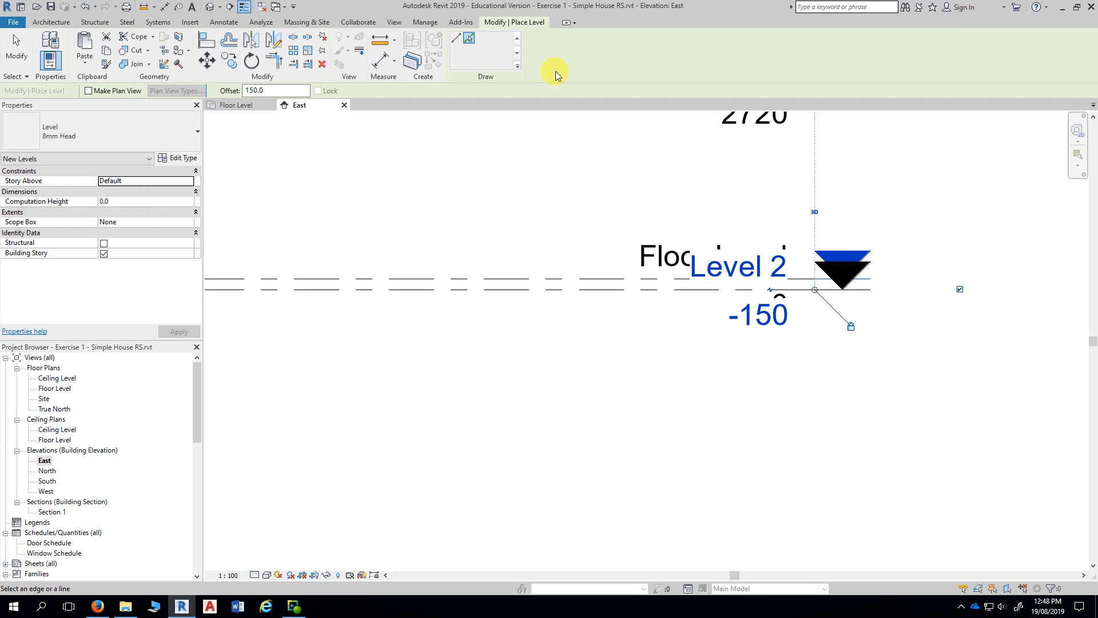
left_click(16, 51)
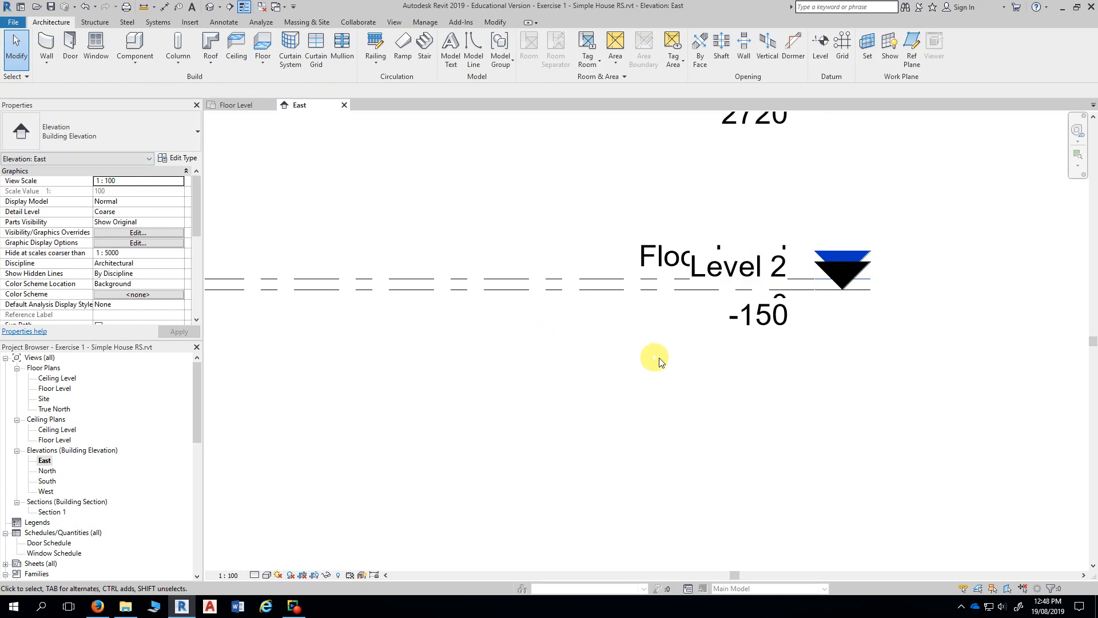
Step: Add an elbow to the -150 level line and reposition its bend points so its head sits clear below the Floor Level label
mouse_move(658, 360)
middle_mouse_down()
mouse_move(565, 349)
mouse_move(571, 417)
mouse_move(600, 366)
mouse_move(595, 334)
middle_mouse_up()
scroll(595, 326, "up", 1)
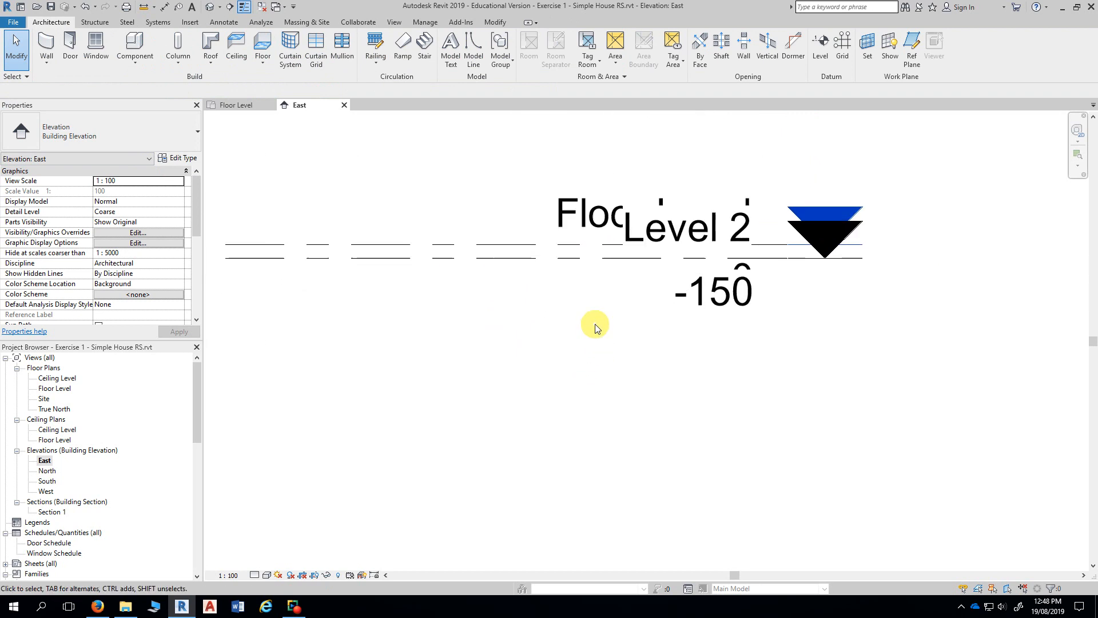
left_click(608, 259)
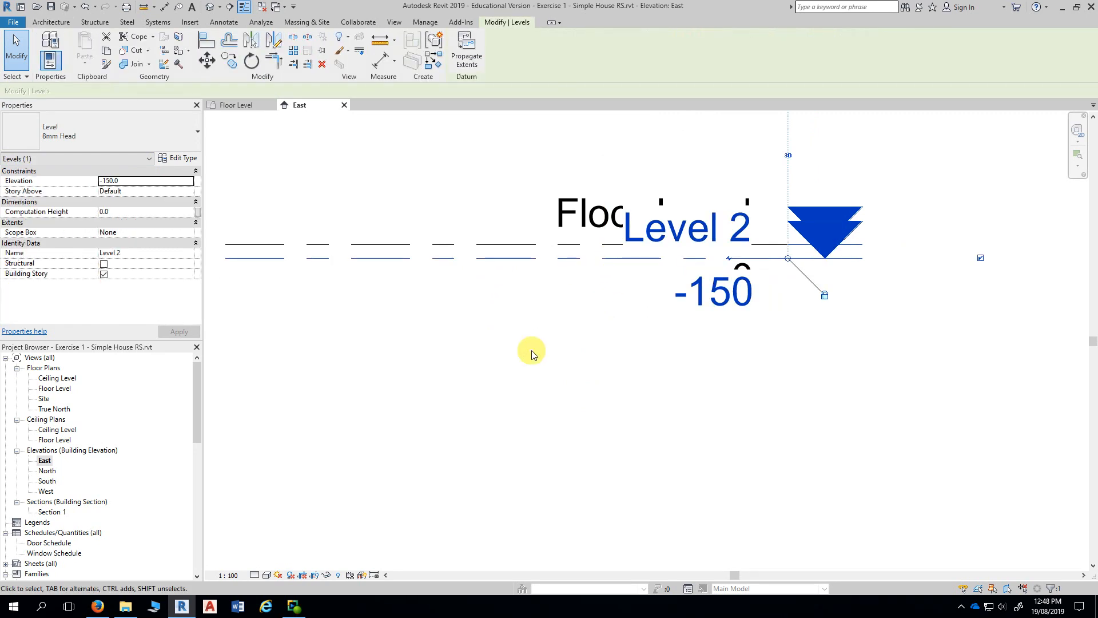
left_click(730, 260)
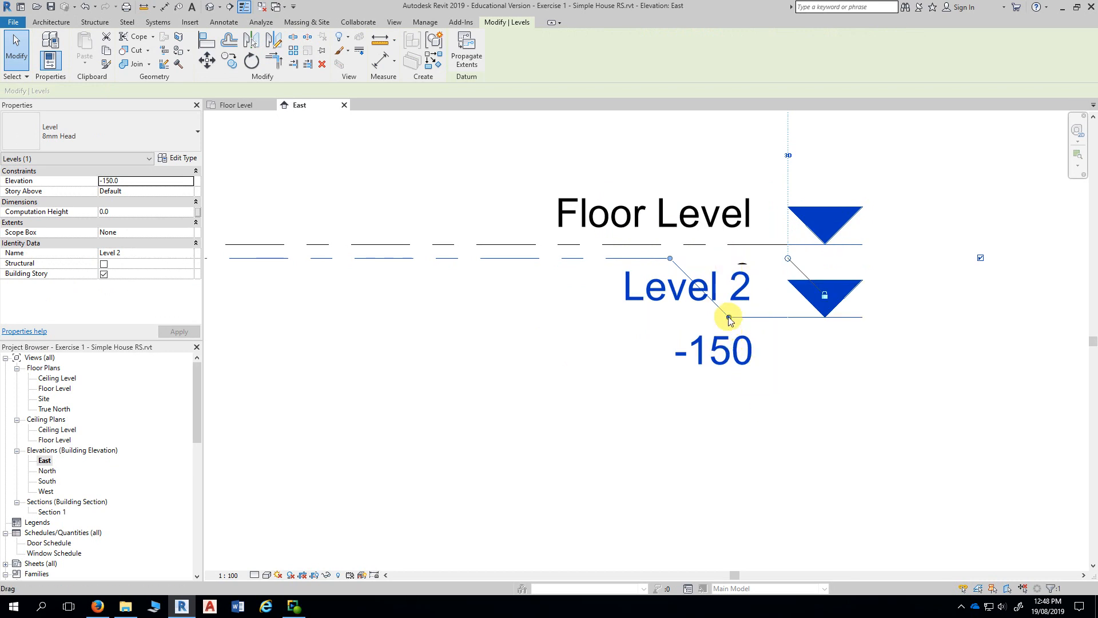
left_click_drag(671, 259, 559, 273)
left_click_drag(729, 317, 557, 363)
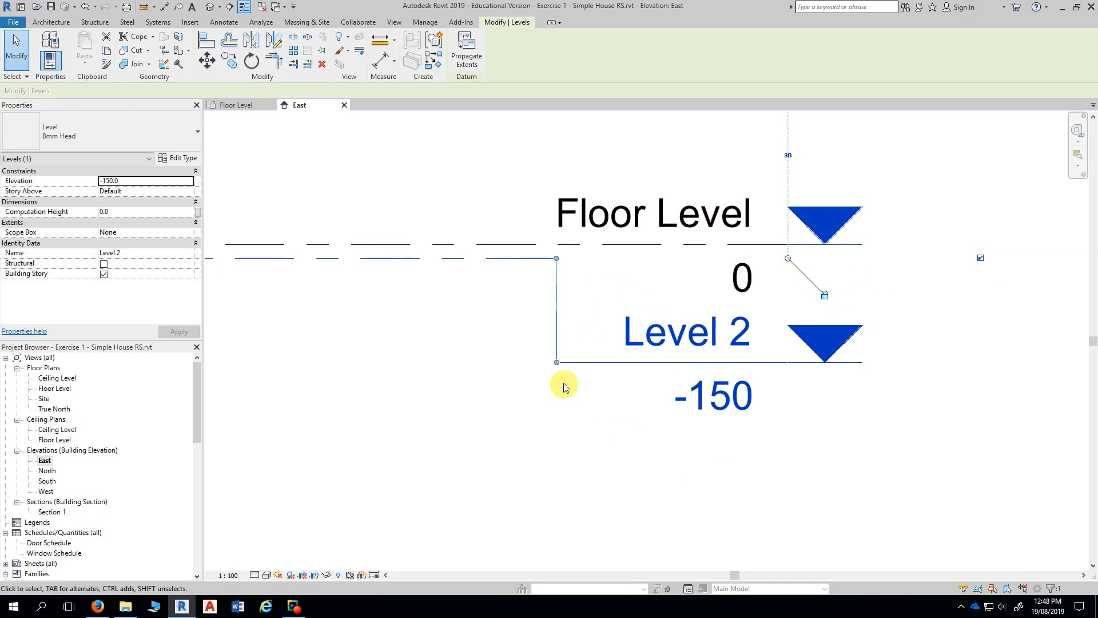
left_click_drag(557, 363, 557, 366)
left_click(558, 400)
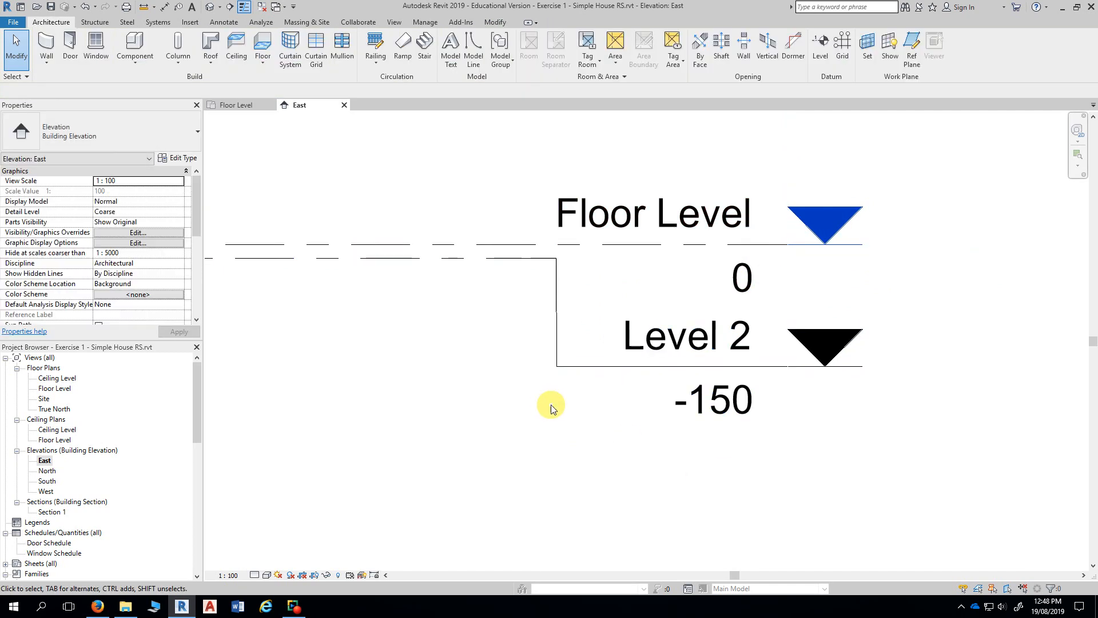
Step: Rename the -150 level below Floor Level as Ground Line
middle_click_drag(553, 402, 602, 368)
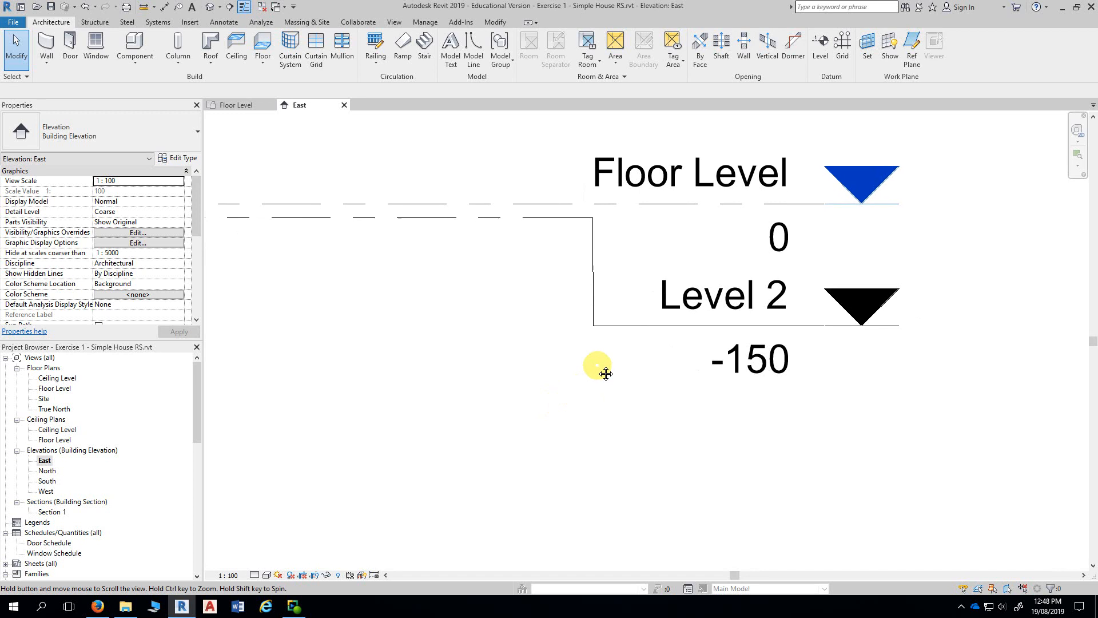
left_click(719, 302)
left_click(719, 302)
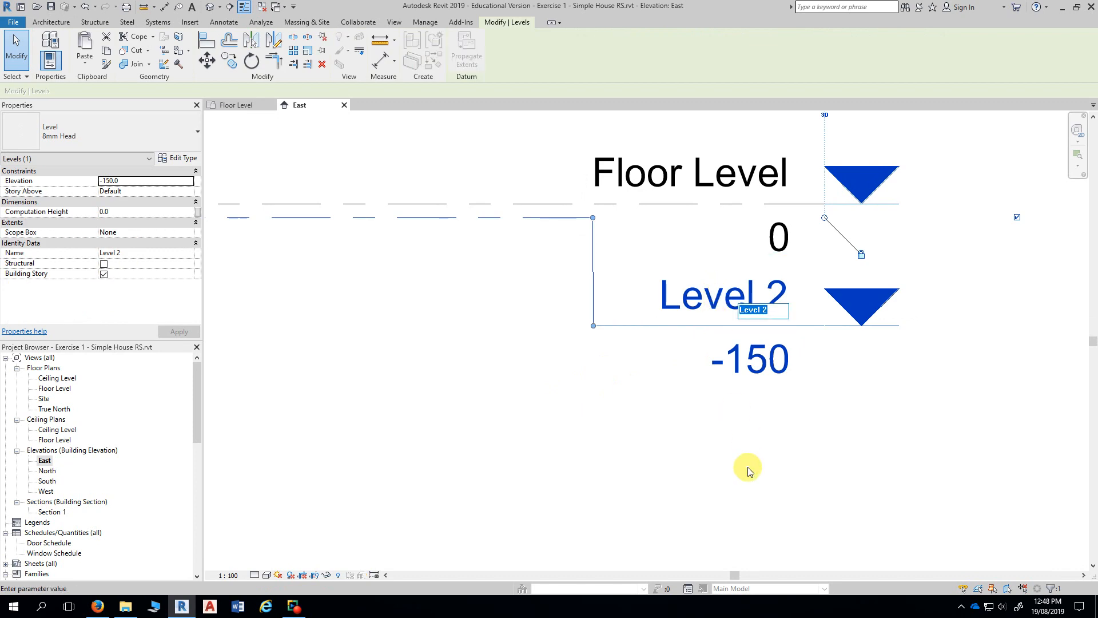
type("Groundlin")
key("BackSpace")
key("BackSpace")
key("BackSpace")
key("BackSpace")
type("Line")
key("Return")
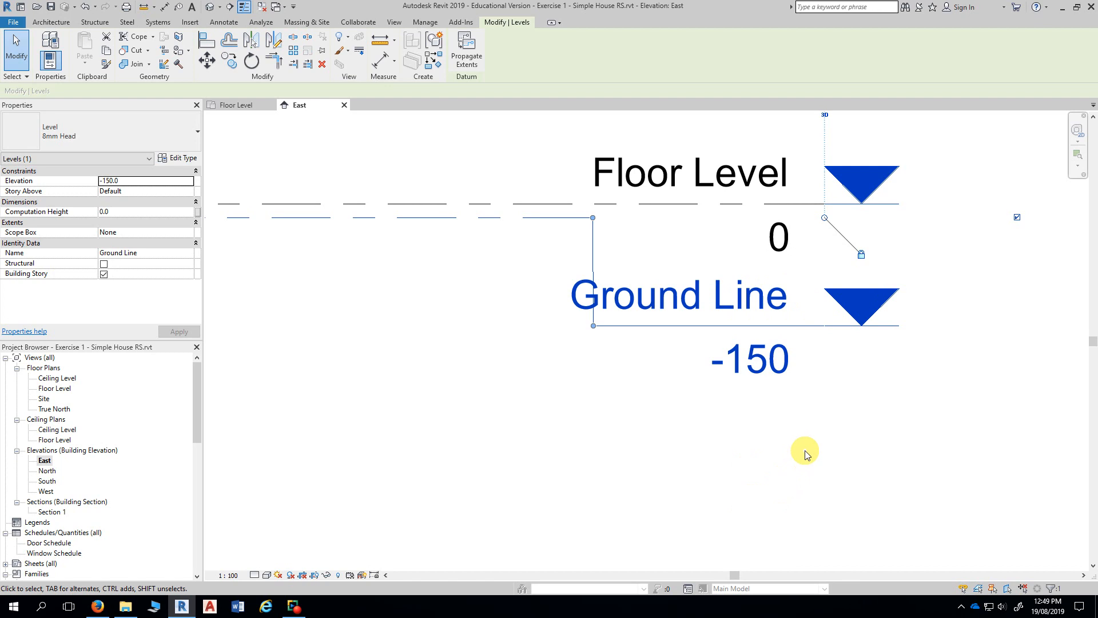
left_click(711, 415)
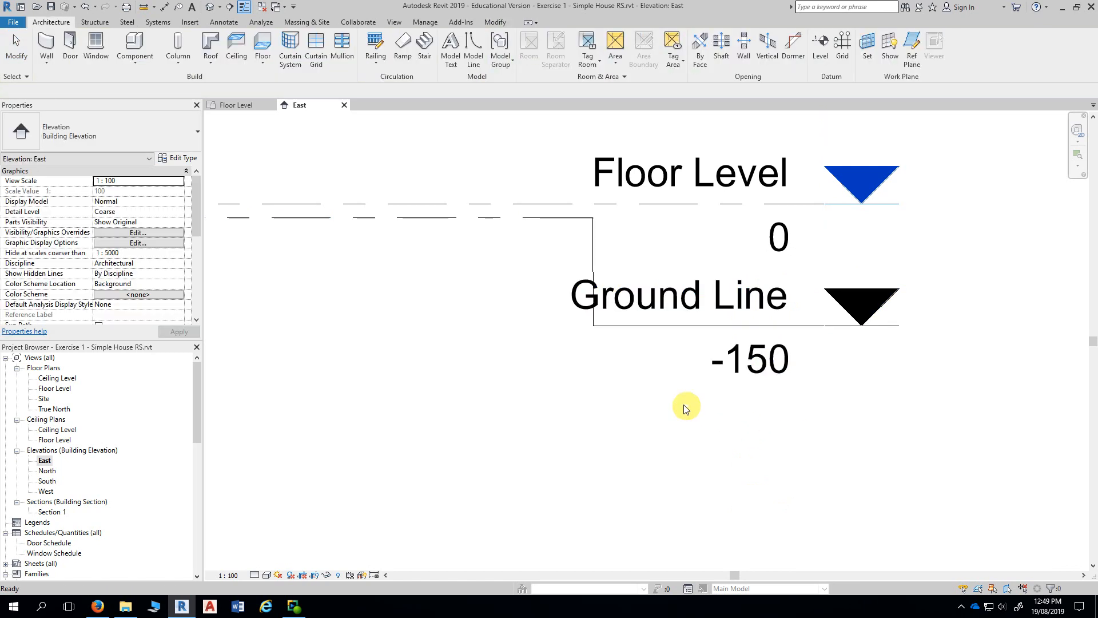
Step: Move both elbow bend points of the Ground Line level away from its label and lower its head slightly, keeping the jog vertical
left_click(623, 330)
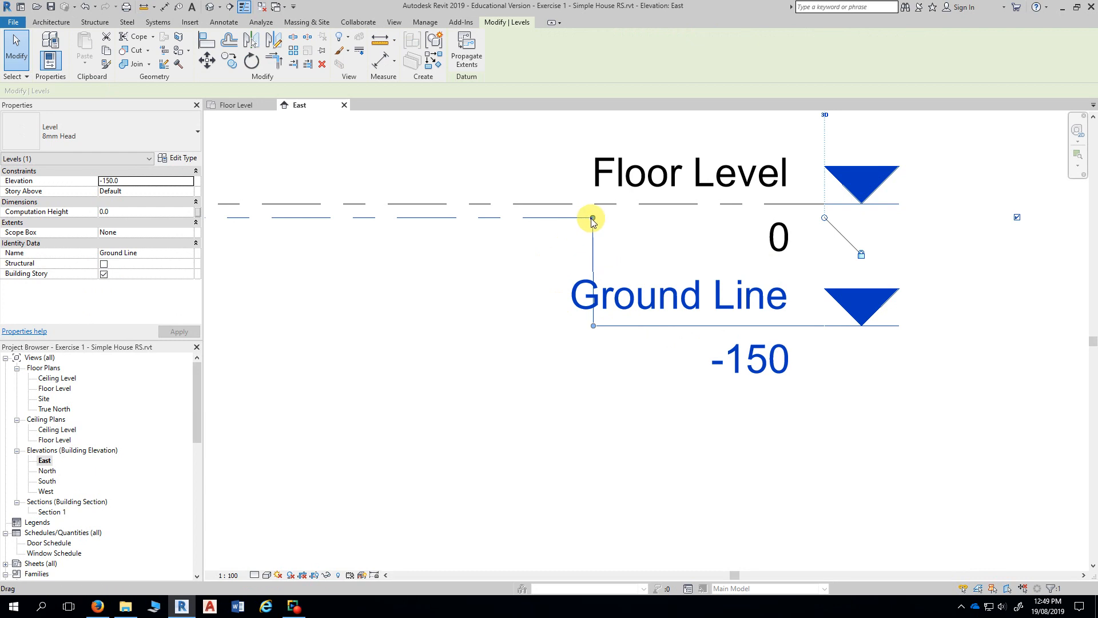
left_click_drag(592, 218, 529, 222)
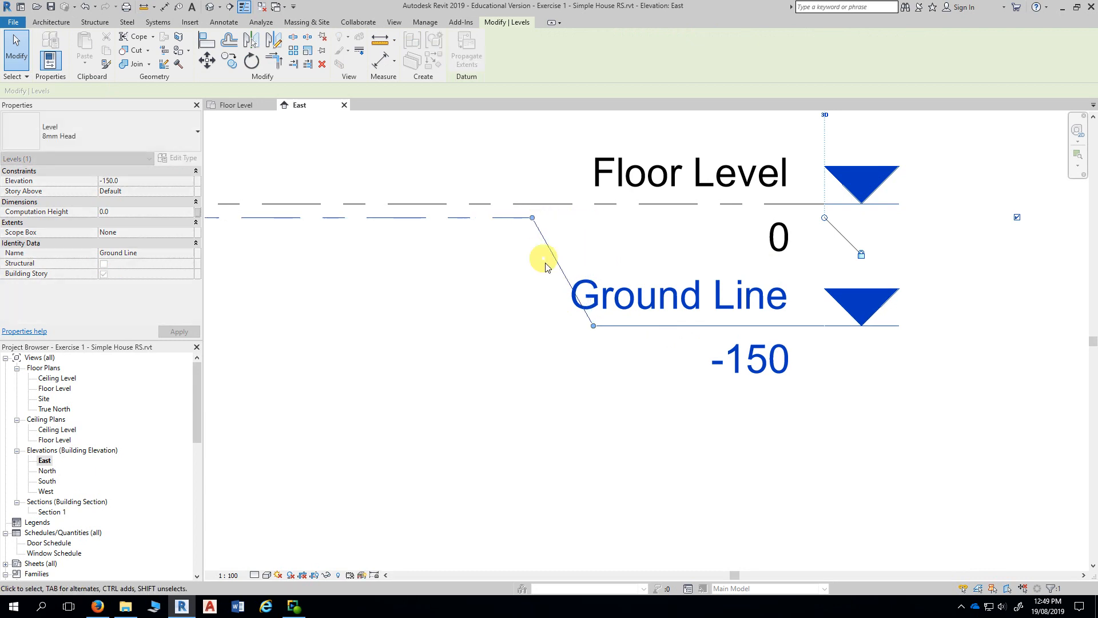
left_click_drag(592, 327, 525, 327)
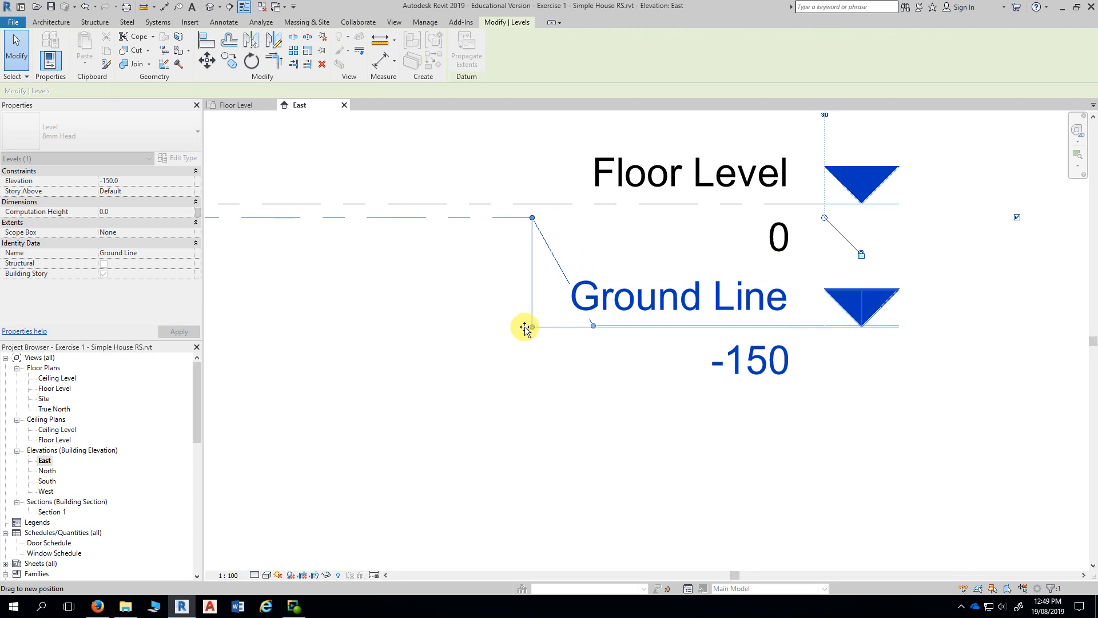
left_click(593, 375)
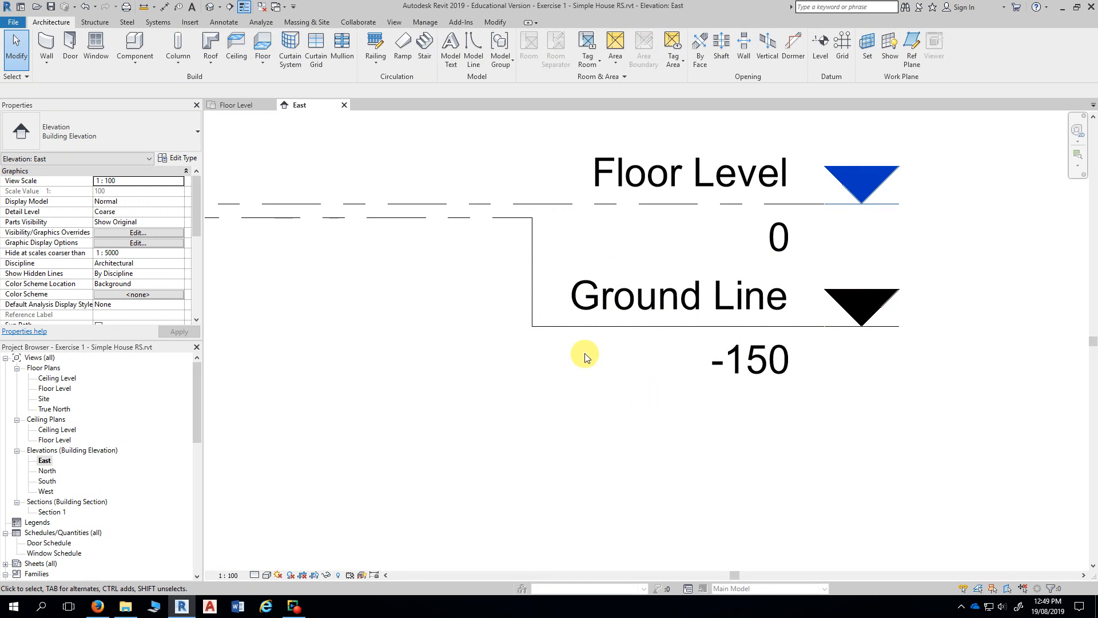
left_click(608, 327)
left_click_drag(533, 327, 533, 333)
left_click(516, 375)
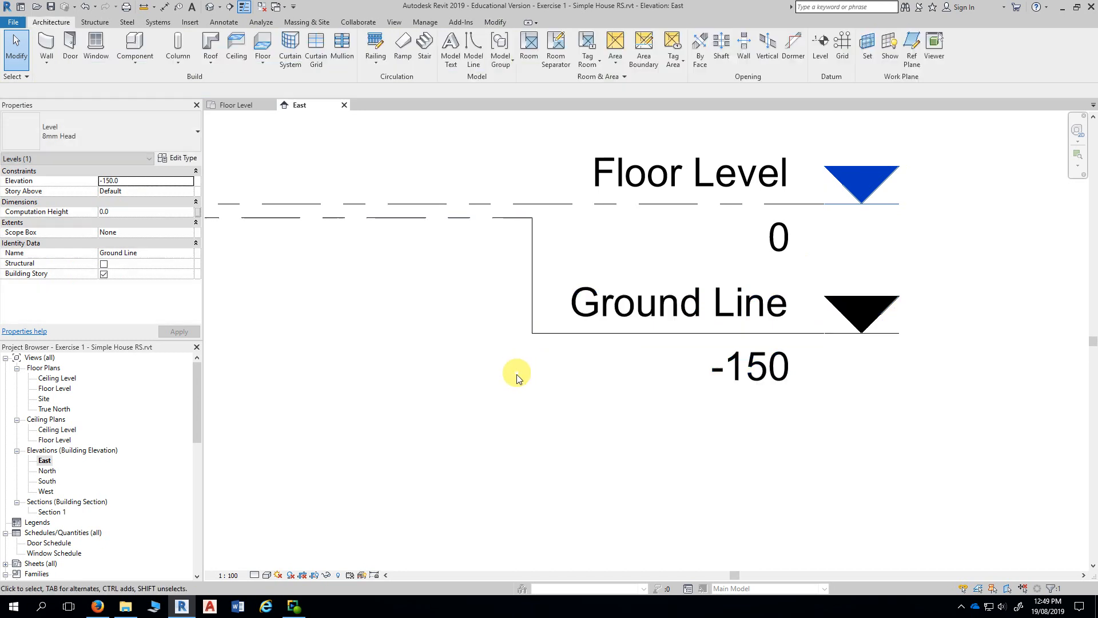
scroll(544, 410, "down", 3)
middle_click_drag(441, 400, 554, 420)
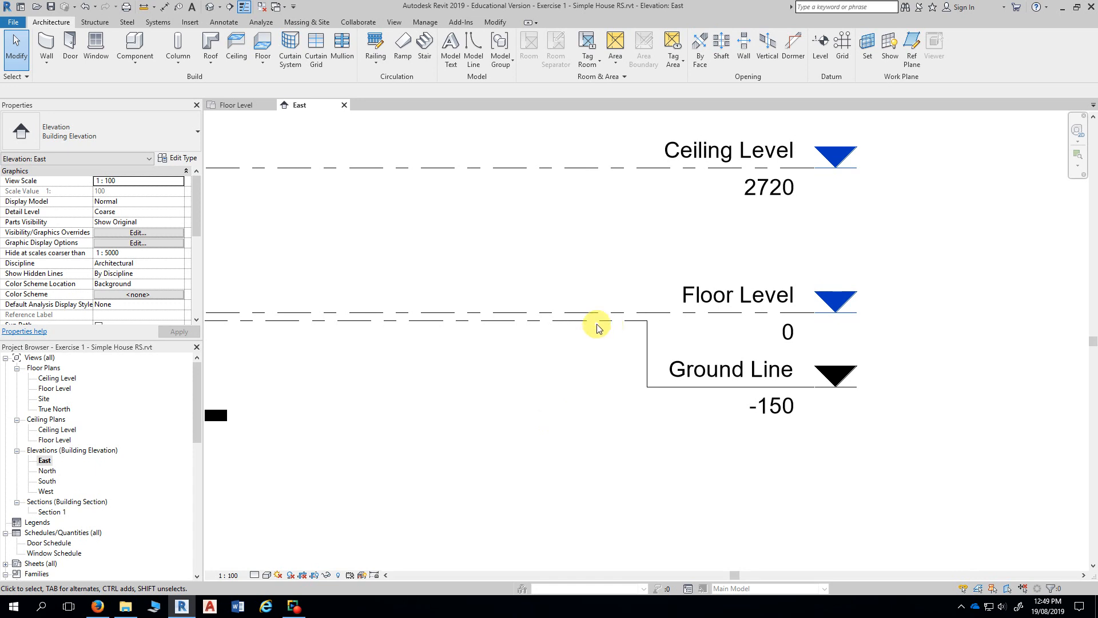
middle_click_drag(650, 256, 501, 266)
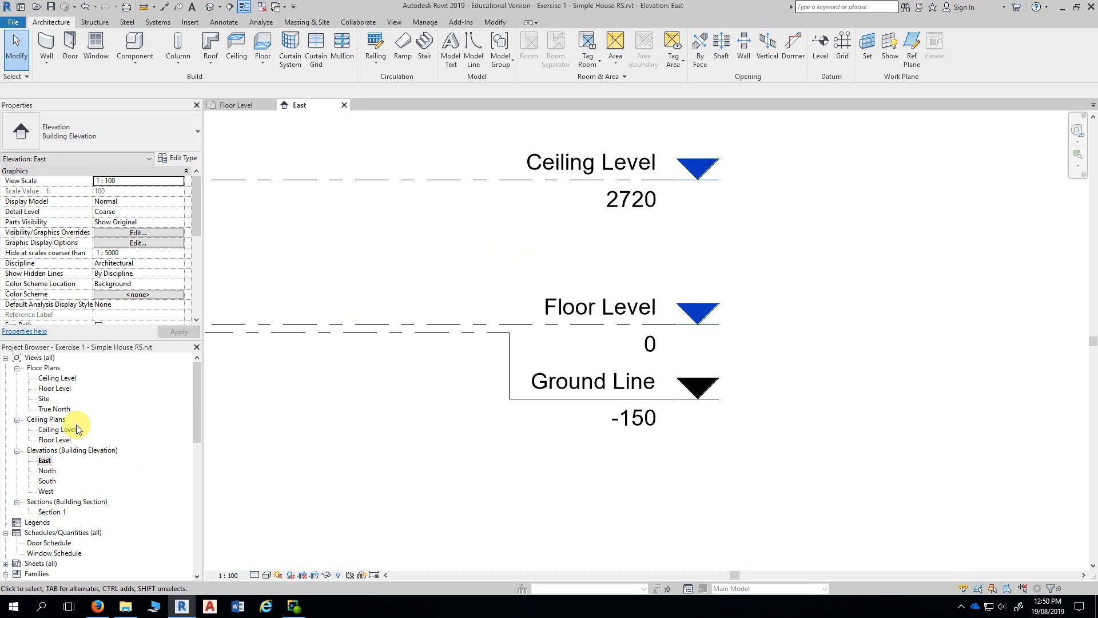
Step: Open the Floor Level floor plan and delete the Section 1 building section, accepting the removal of its view
double_click(51, 390)
middle_click_drag(560, 422, 527, 416)
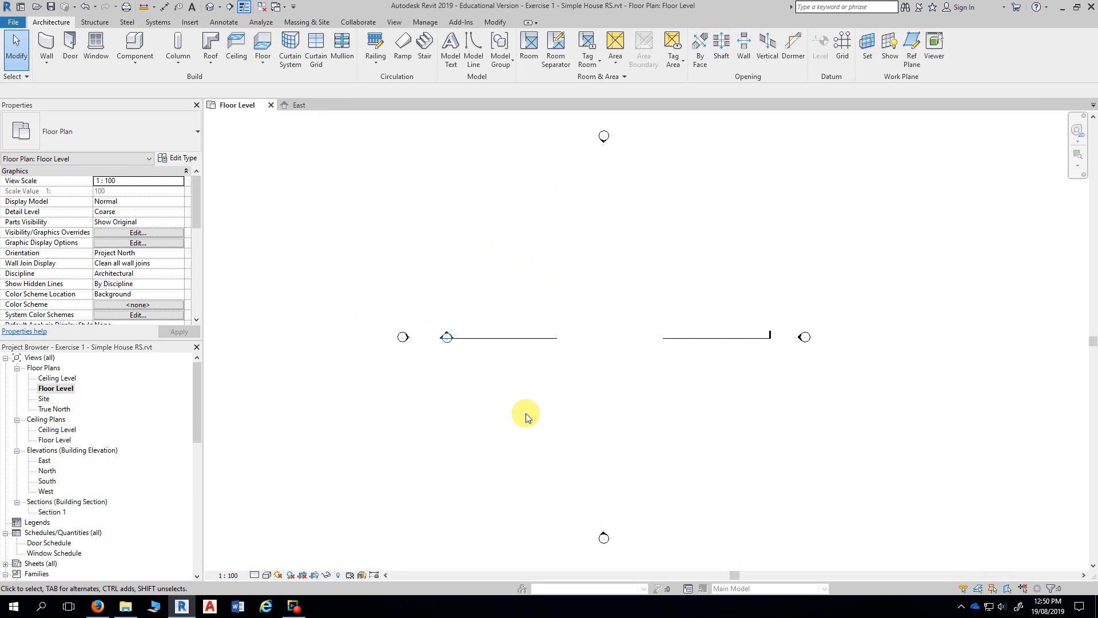
left_click(527, 338)
middle_click_drag(538, 405, 482, 414)
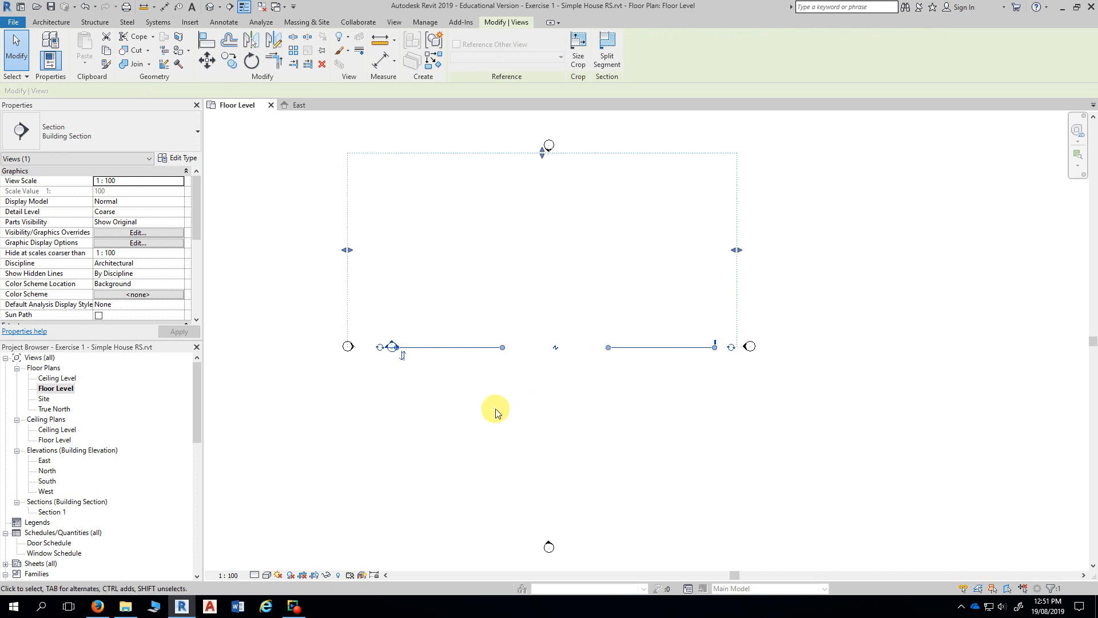
left_click(323, 64)
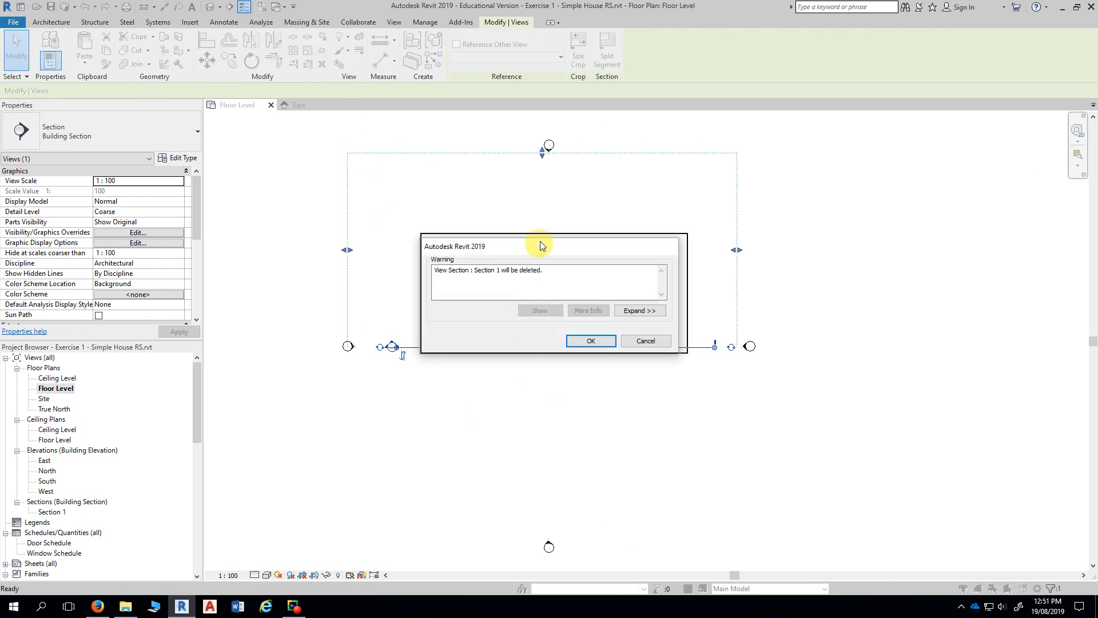
left_click(612, 294)
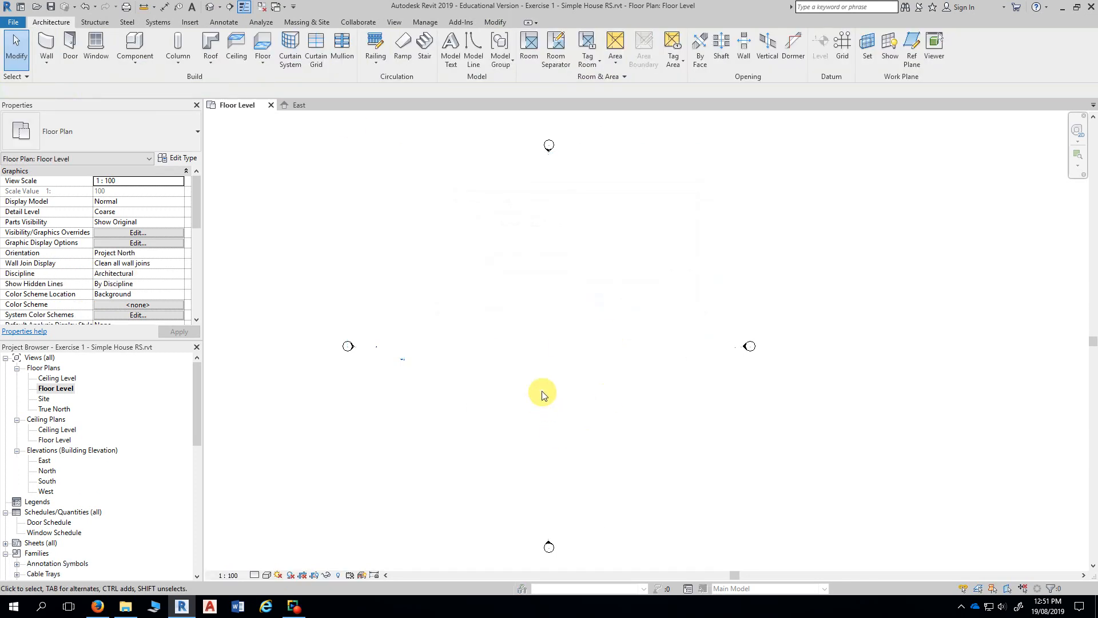
middle_click_drag(550, 392, 604, 389)
Step: Switch to the Class Exercise 1 PDF in Firefox and read the instructions for modifying the external wall type
left_click(98, 607)
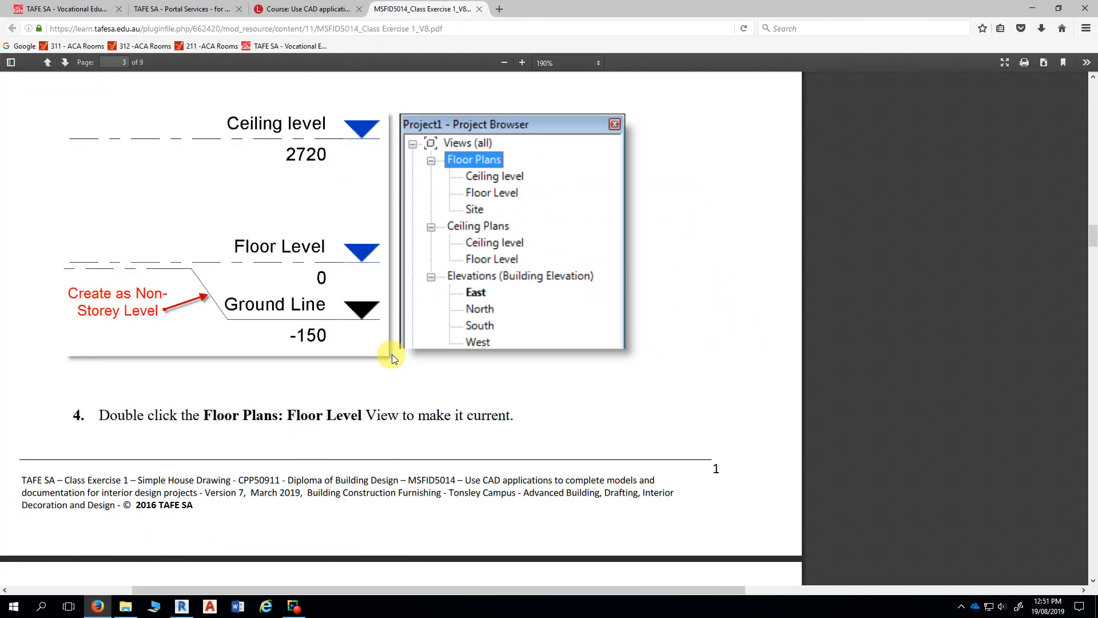
scroll(392, 358, "down", 7)
scroll(399, 356, "down", 3)
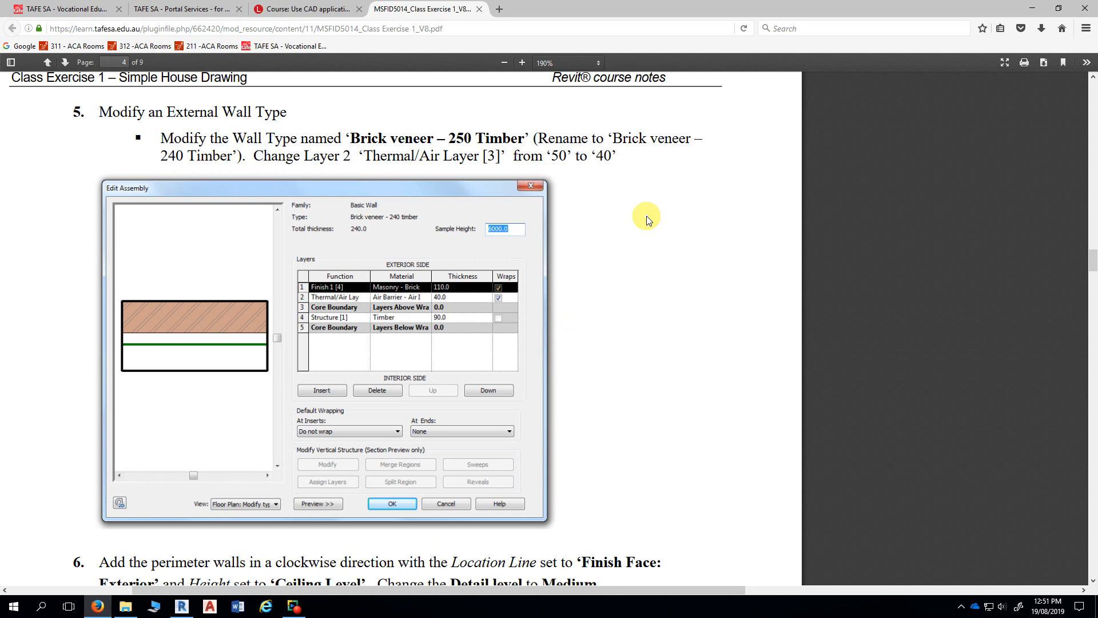
scroll(646, 216, "down", 1)
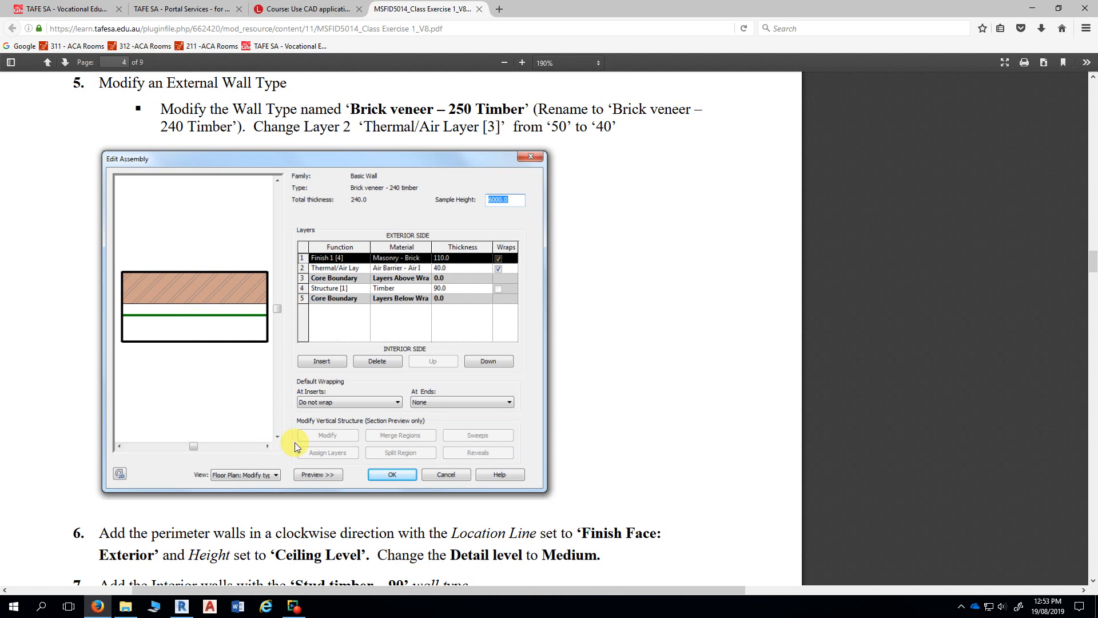
Step: Return to Revit and set the Floor Level plan's visual style to Hidden Line and its detail level to Medium
left_click(183, 607)
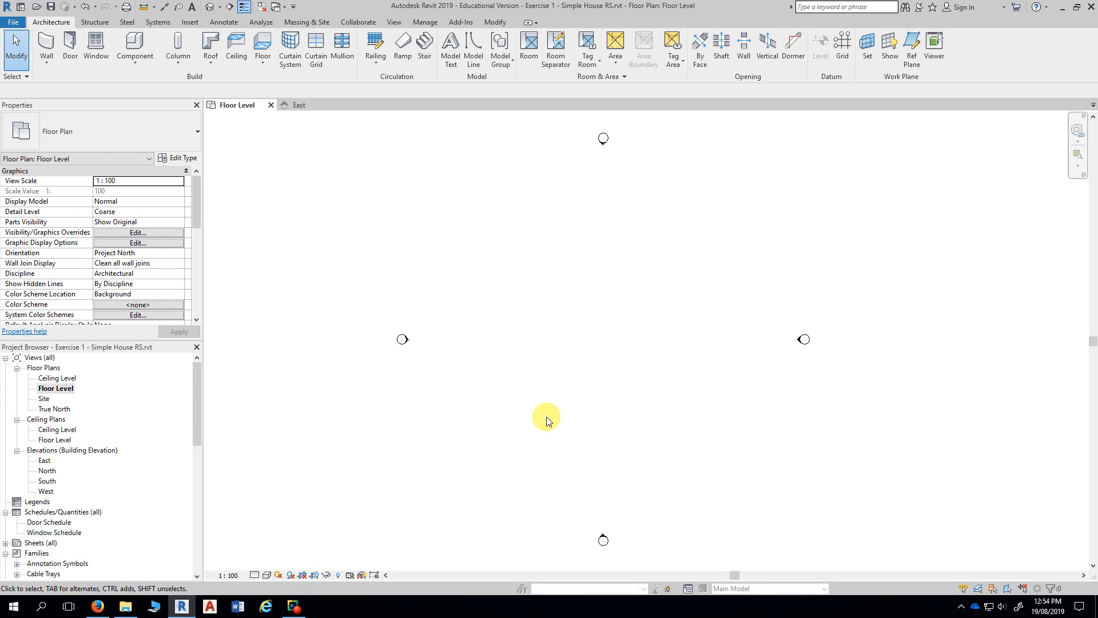
left_click(266, 575)
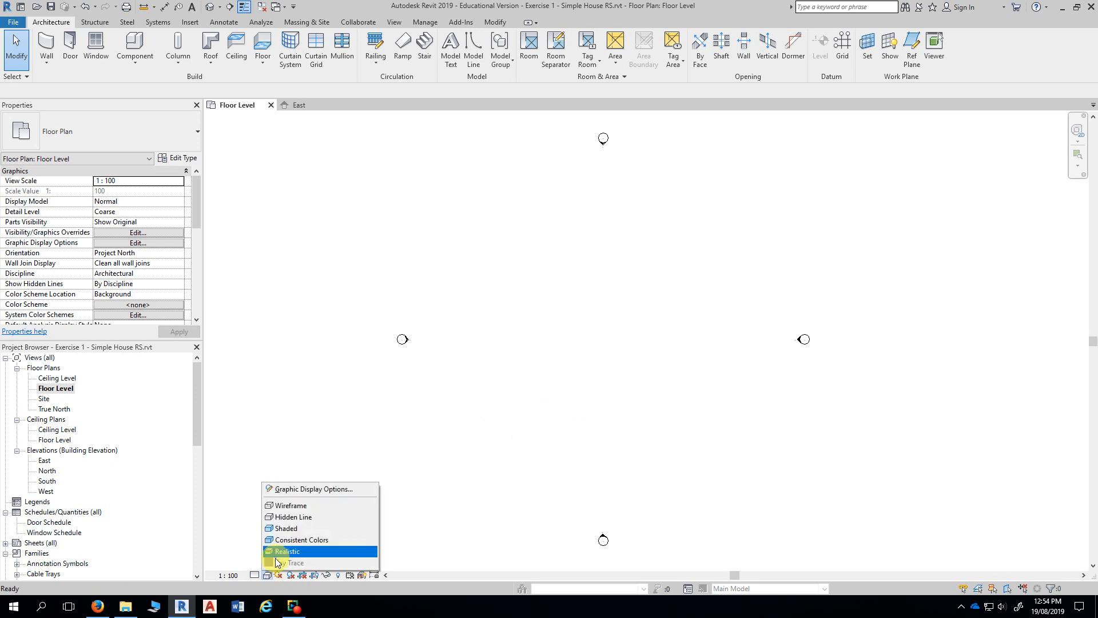
left_click(326, 518)
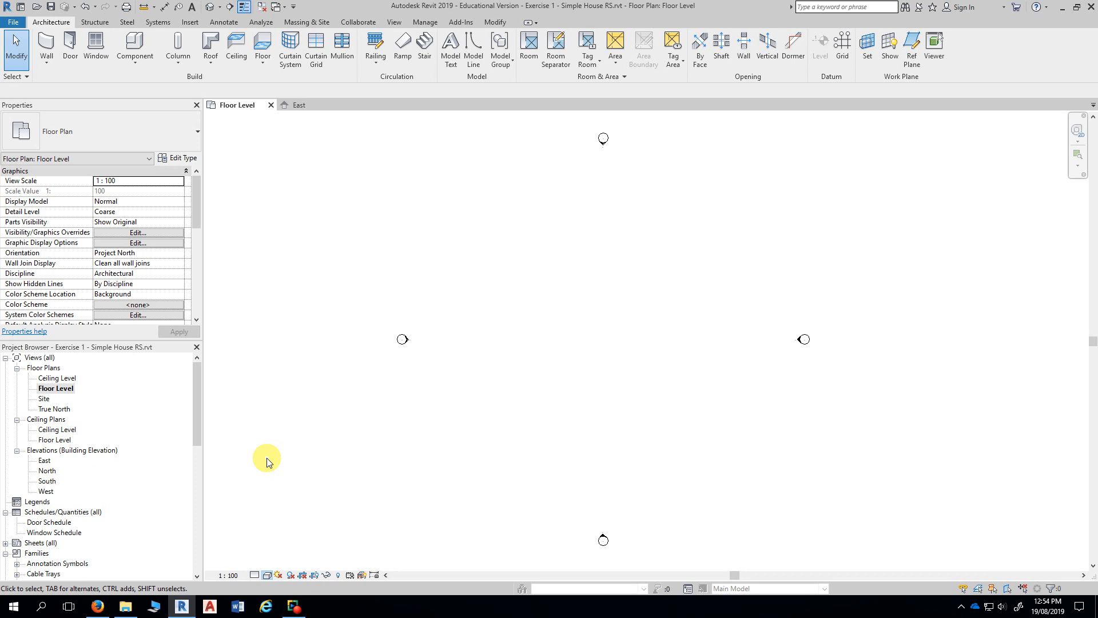
left_click(255, 575)
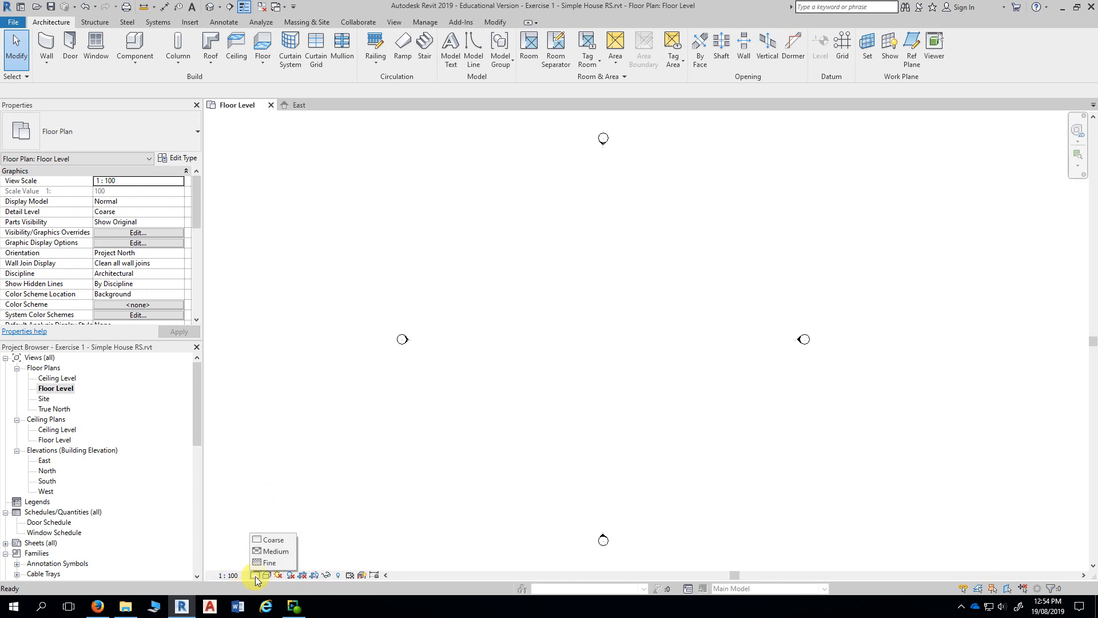
left_click(287, 559)
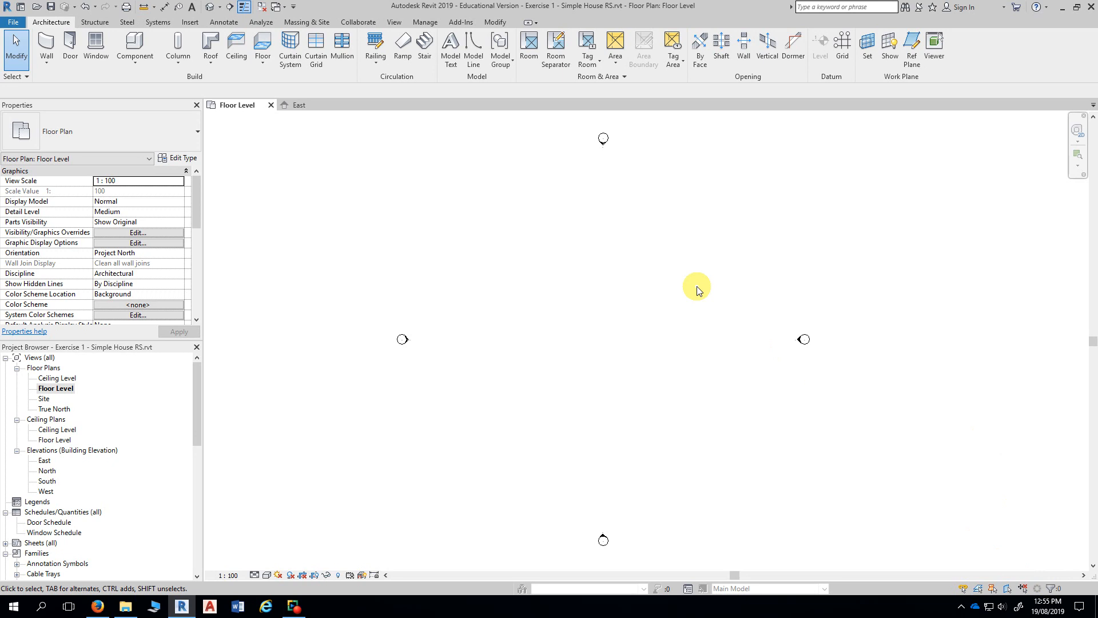
Step: Switch to the exercise PDF in Firefox and review the wall type, remaining modelling and printing instructions at 130% zoom
left_click(97, 608)
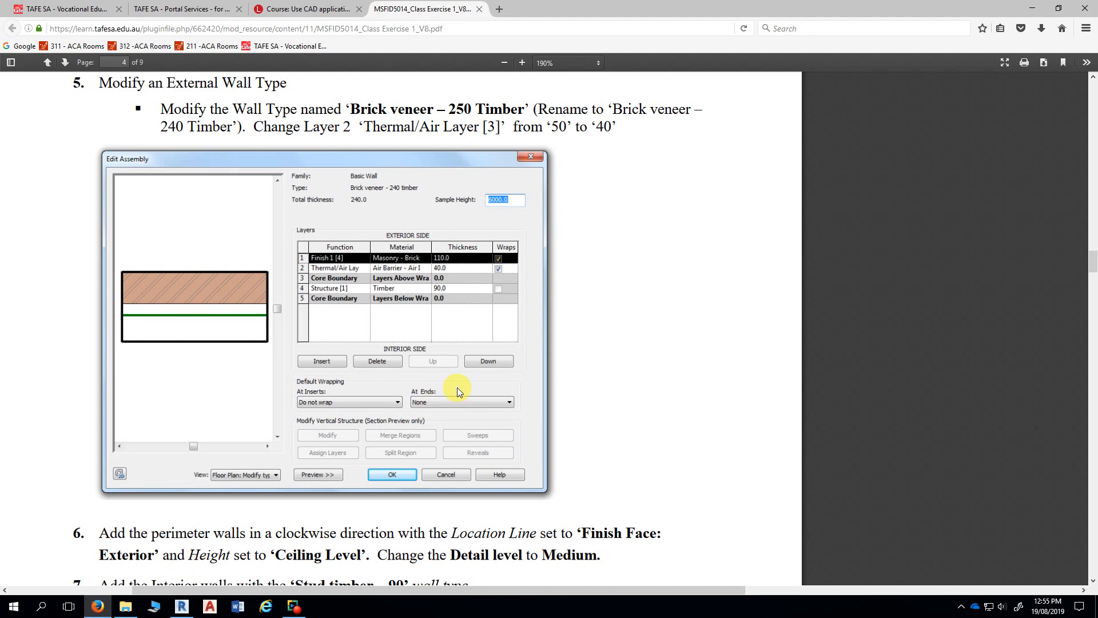
scroll(458, 387, "down", 1)
scroll(488, 389, "down", 1)
scroll(497, 515, "up", 2)
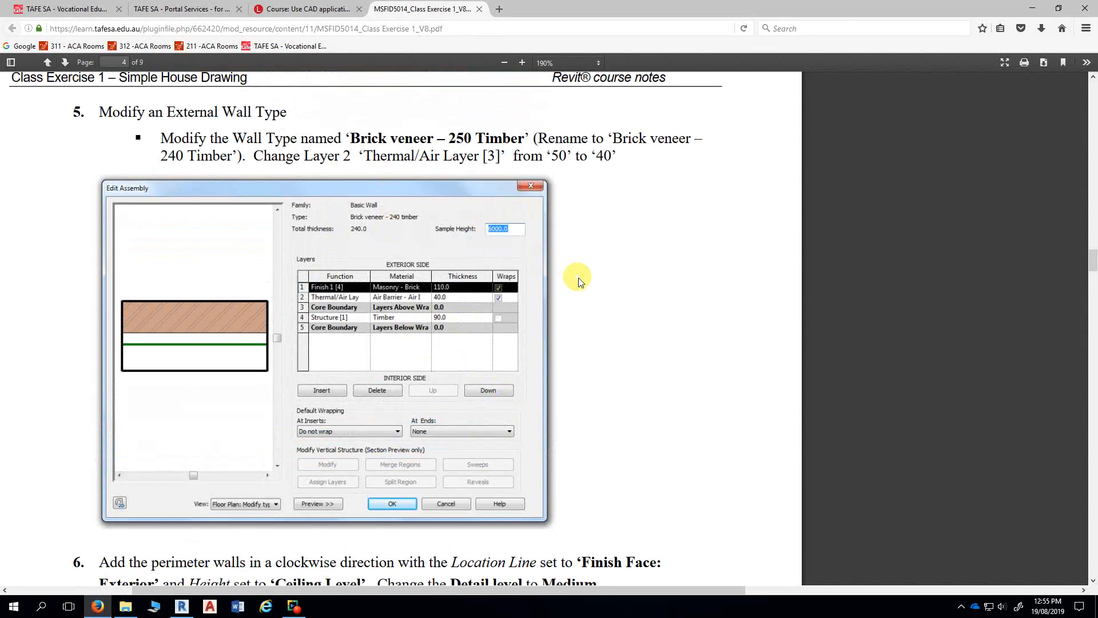
scroll(587, 286, "down", 3)
scroll(588, 288, "down", 4, "ctrl")
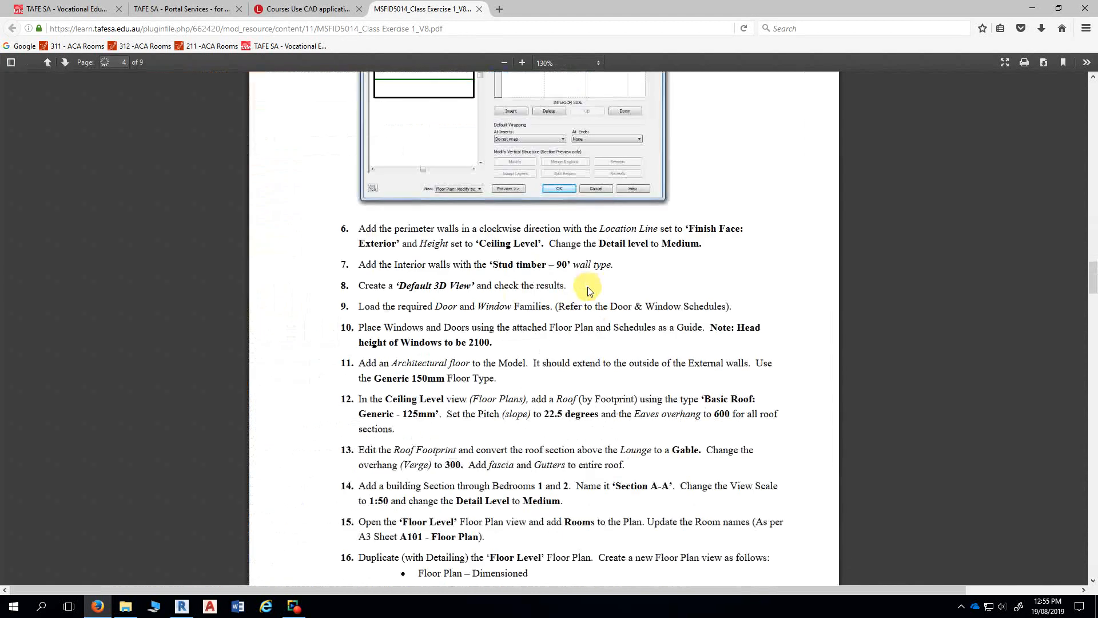
scroll(589, 291, "down", 10)
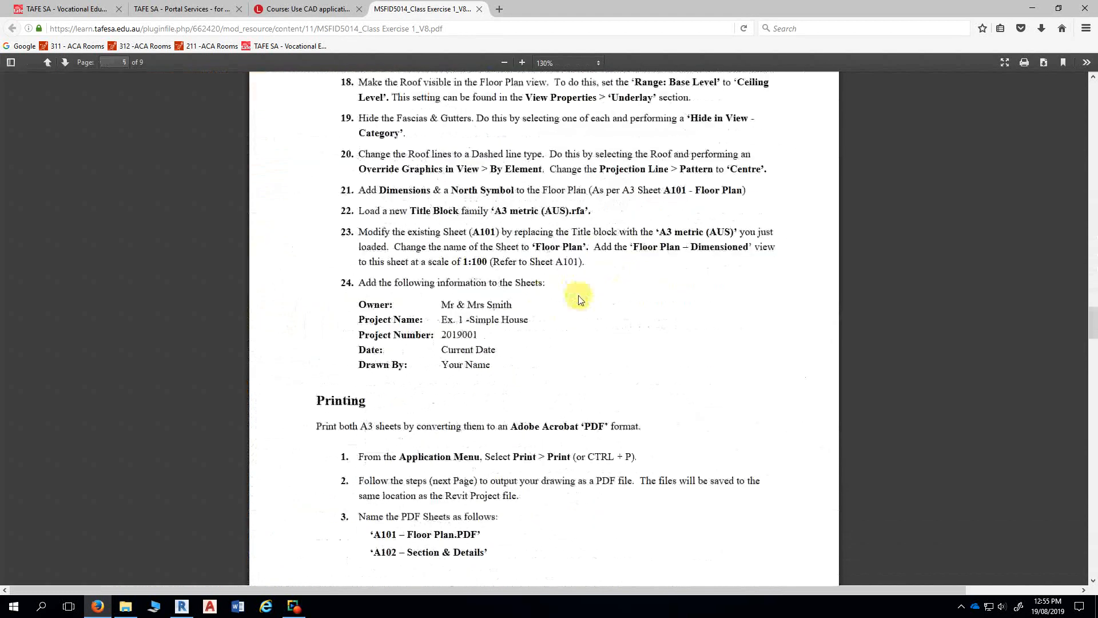
scroll(581, 300, "down", 14)
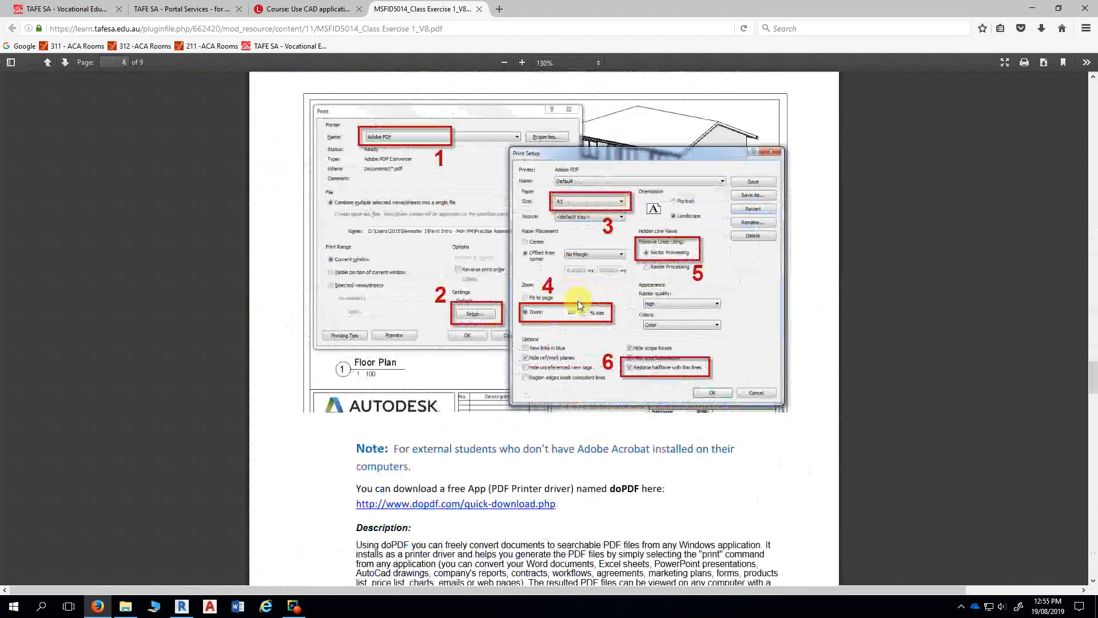
scroll(578, 303, "up", 10)
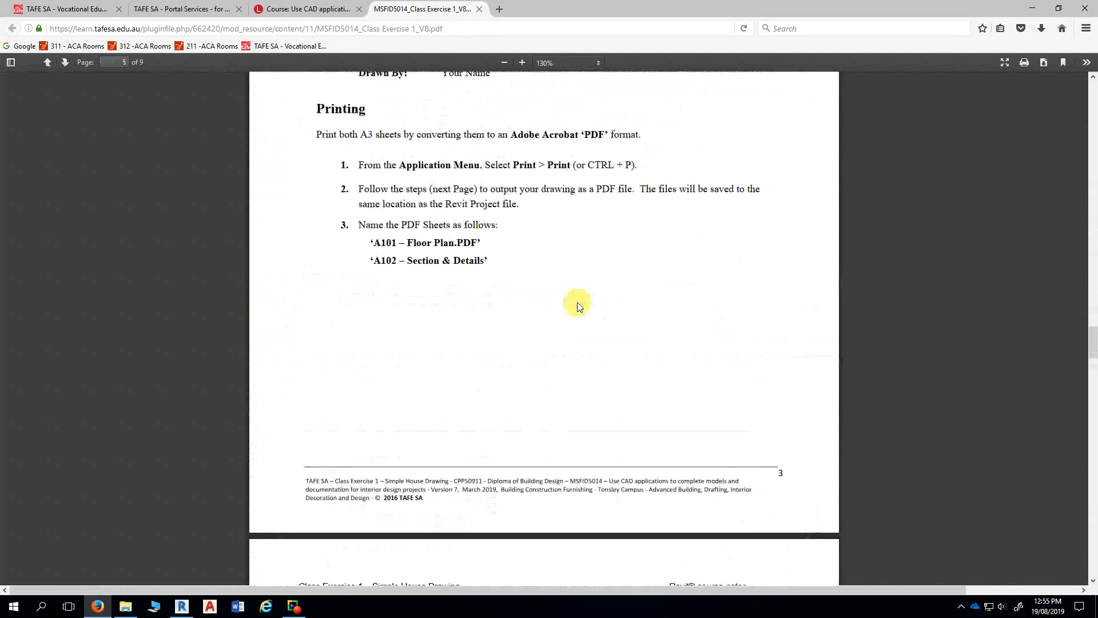
scroll(578, 306, "up", 15)
scroll(577, 306, "down", 5)
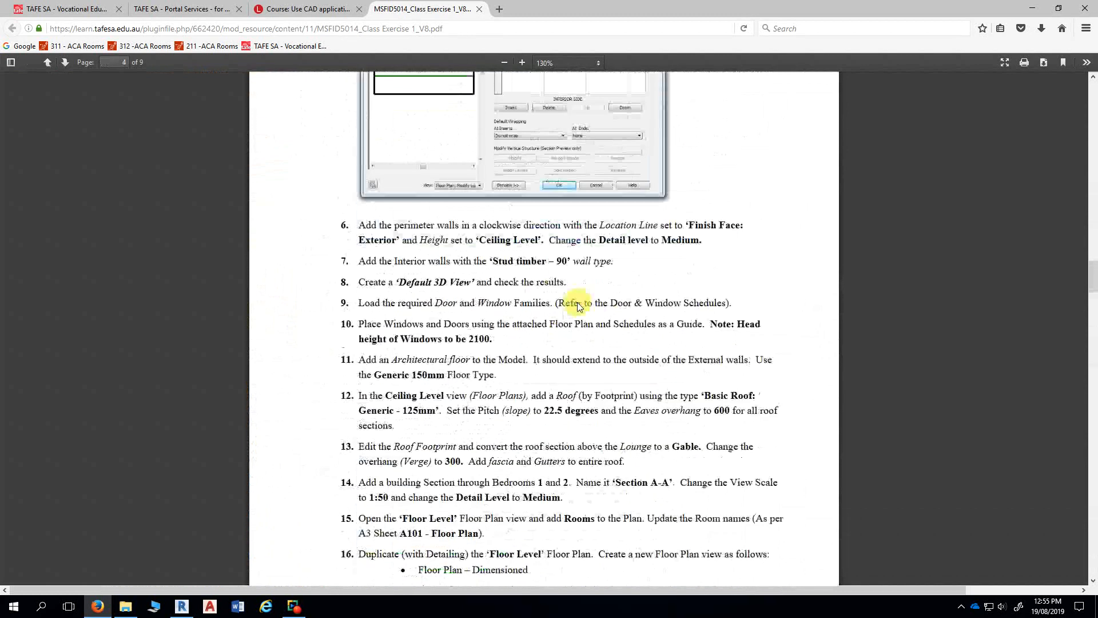
Step: Examine the Wall Set Out floor plan in the exercise PDF for its wall types and dimensions
scroll(579, 307, "down", 20)
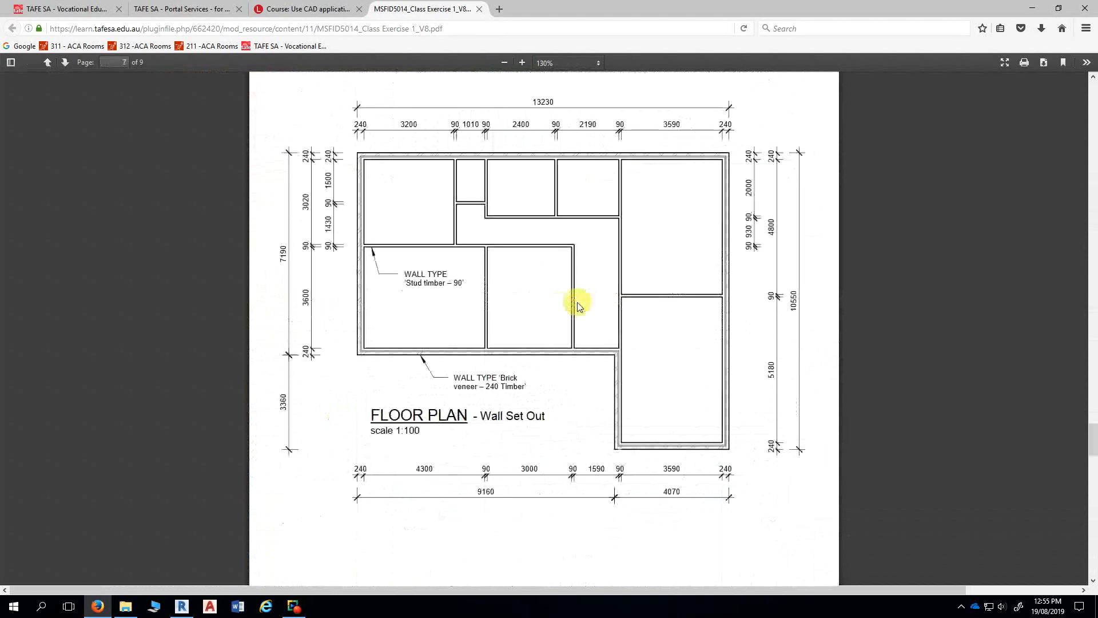
scroll(577, 306, "up", 3)
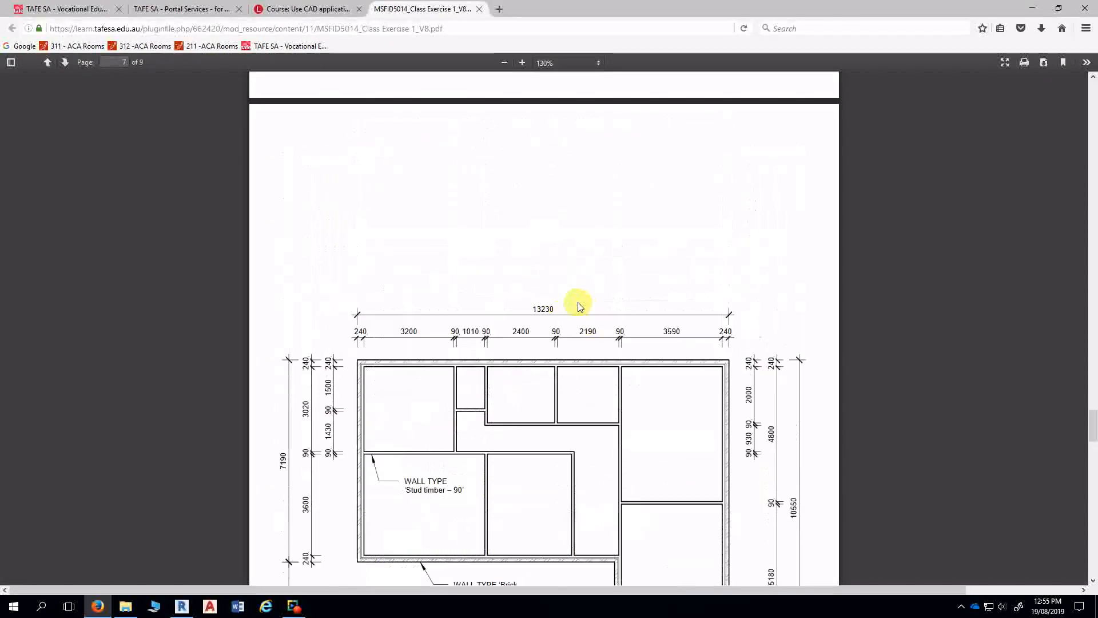
scroll(577, 306, "up", 3)
scroll(578, 306, "down", 3)
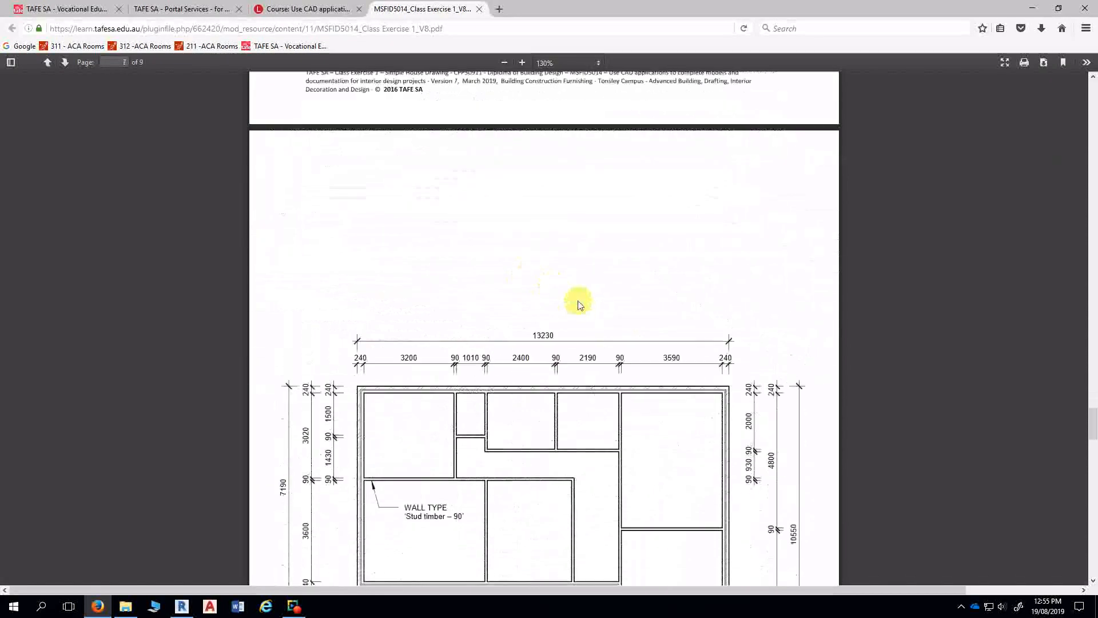
scroll(589, 291, "down", 1)
scroll(600, 269, "down", 2)
scroll(597, 257, "up", 2)
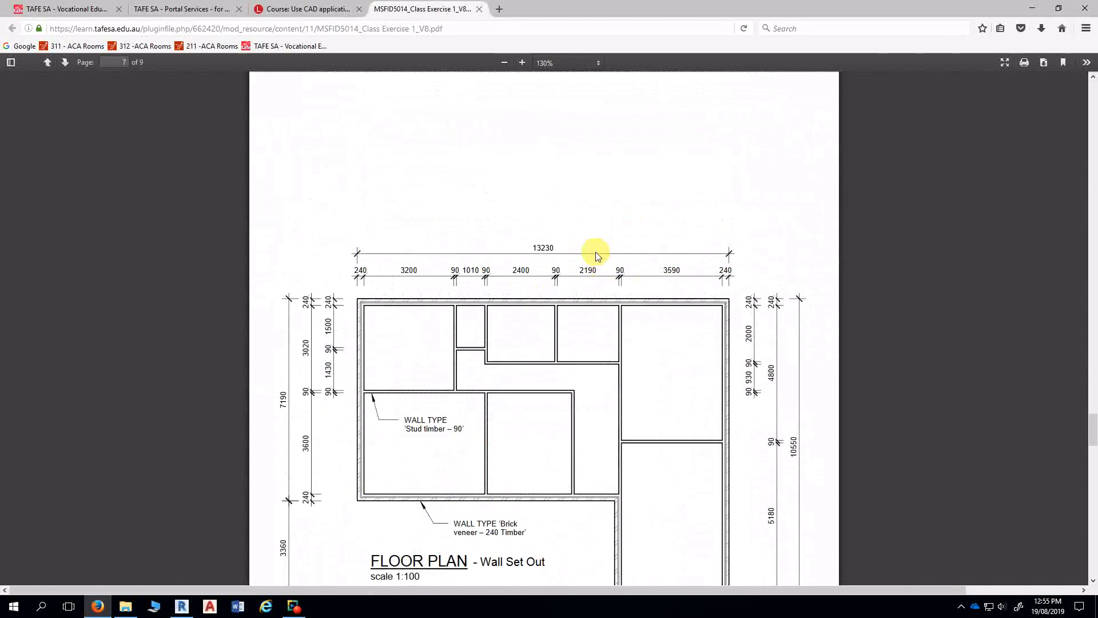
scroll(618, 238, "up", 2)
scroll(646, 263, "down", 3)
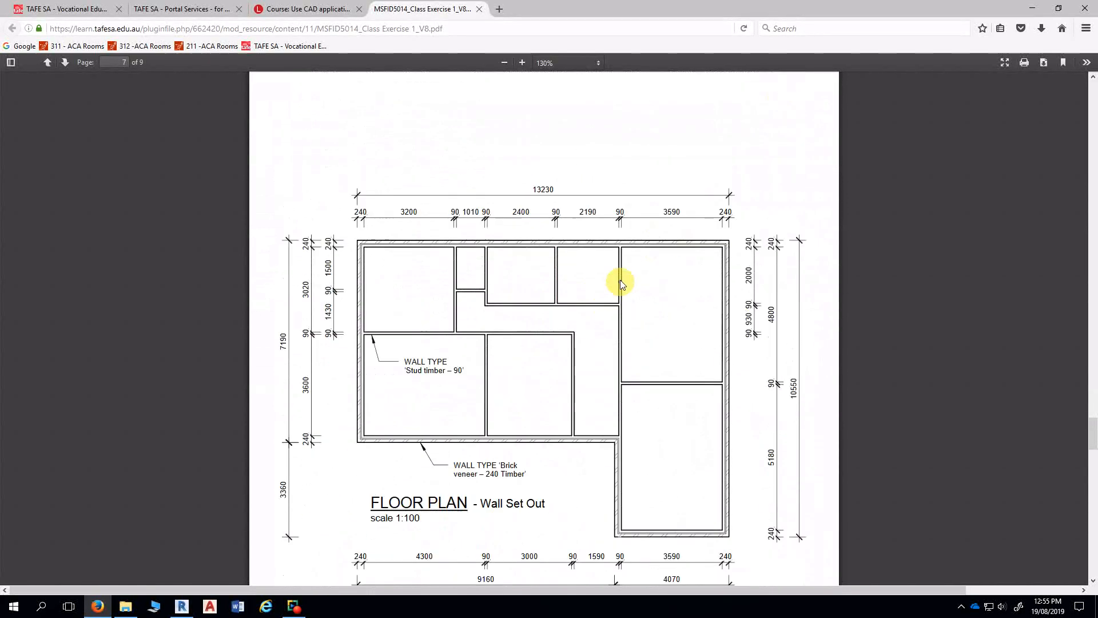
Step: Return to Revit and set up a new wall with its location line at Finish Face: Exterior and its height up to Ceiling Level
scroll(622, 280, "down", 3)
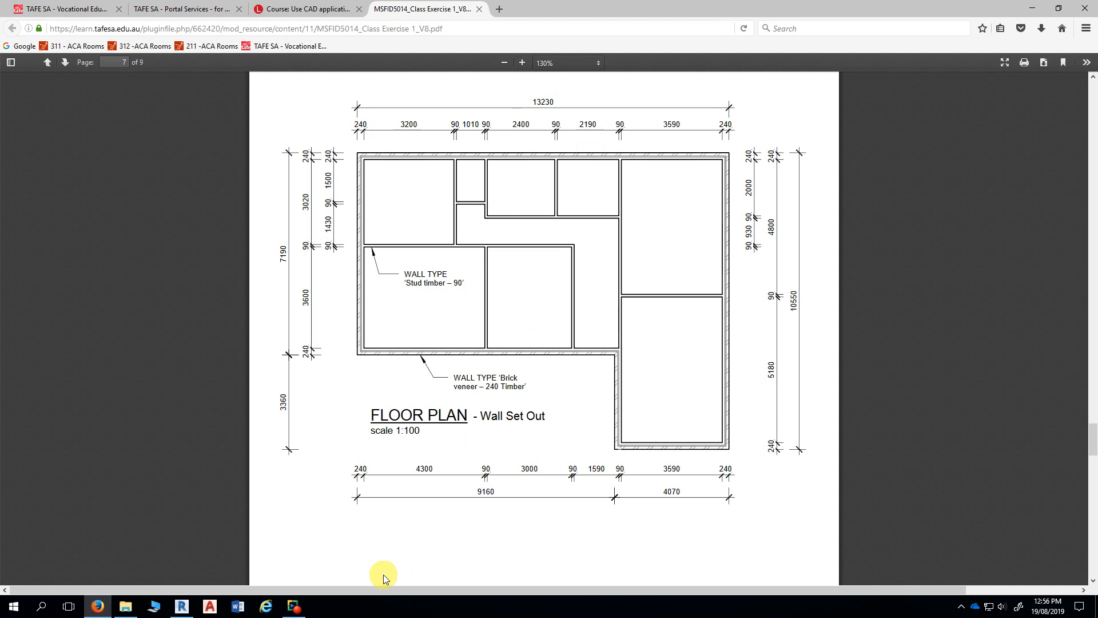
left_click(181, 608)
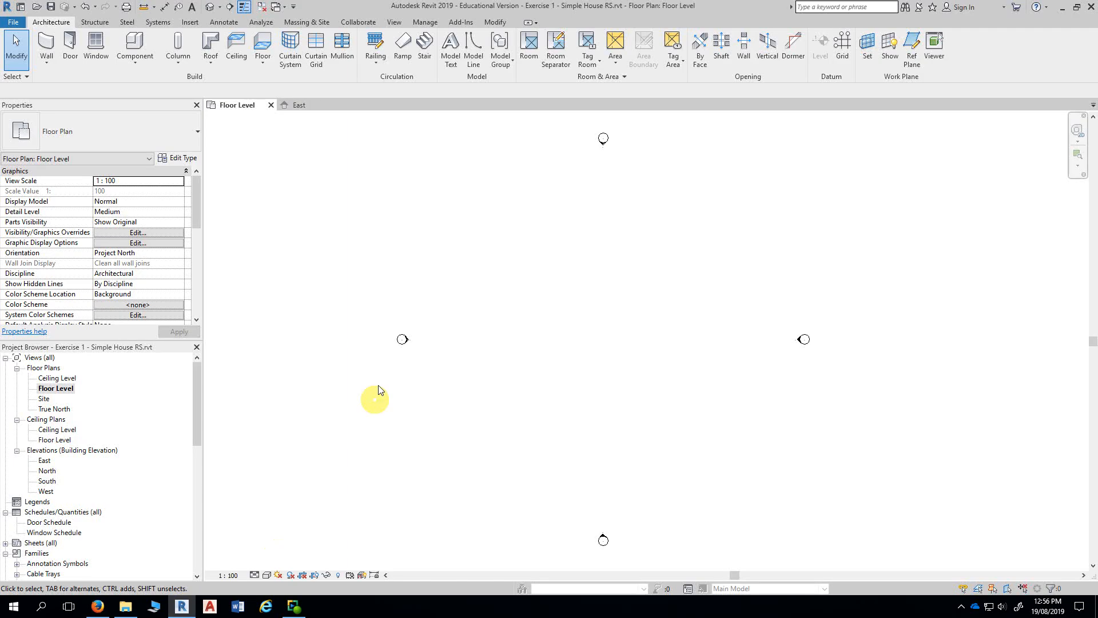
left_click(46, 46)
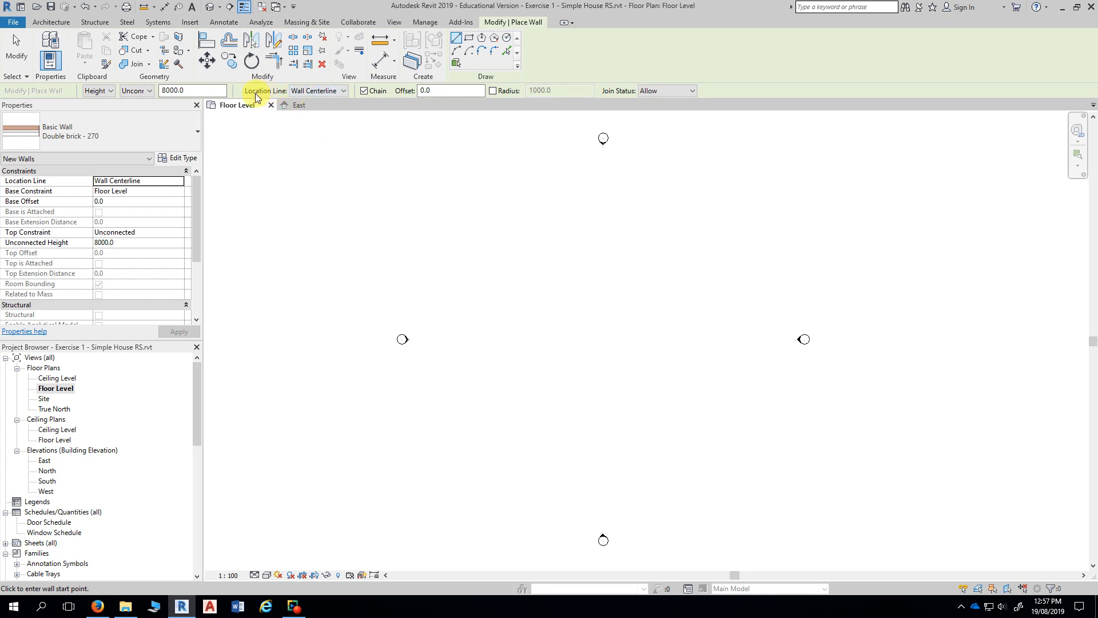
left_click(343, 92)
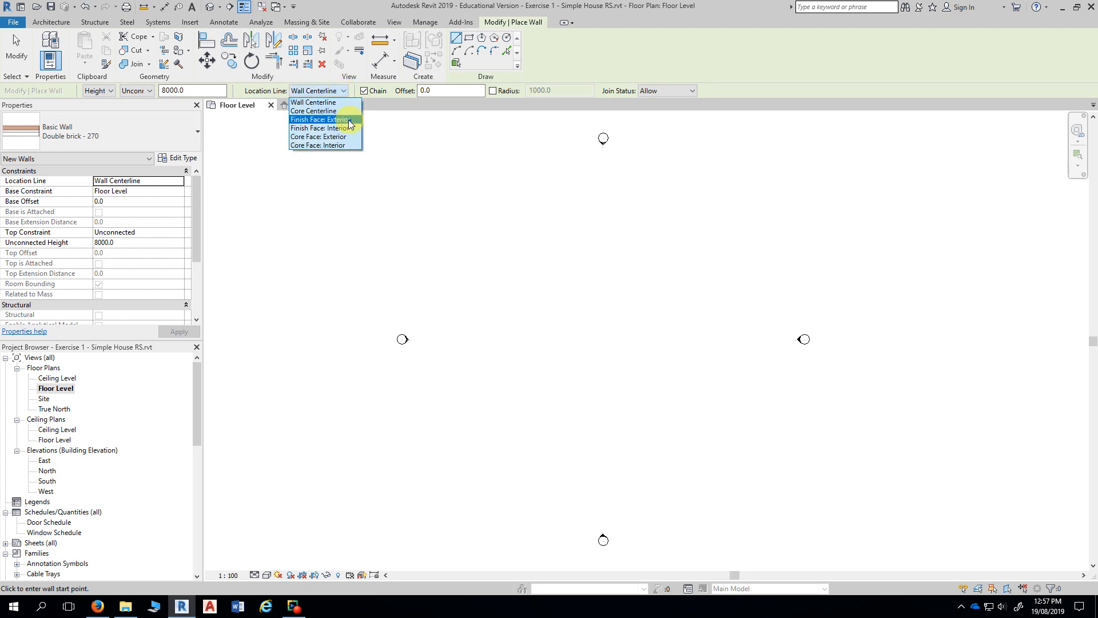
left_click(347, 120)
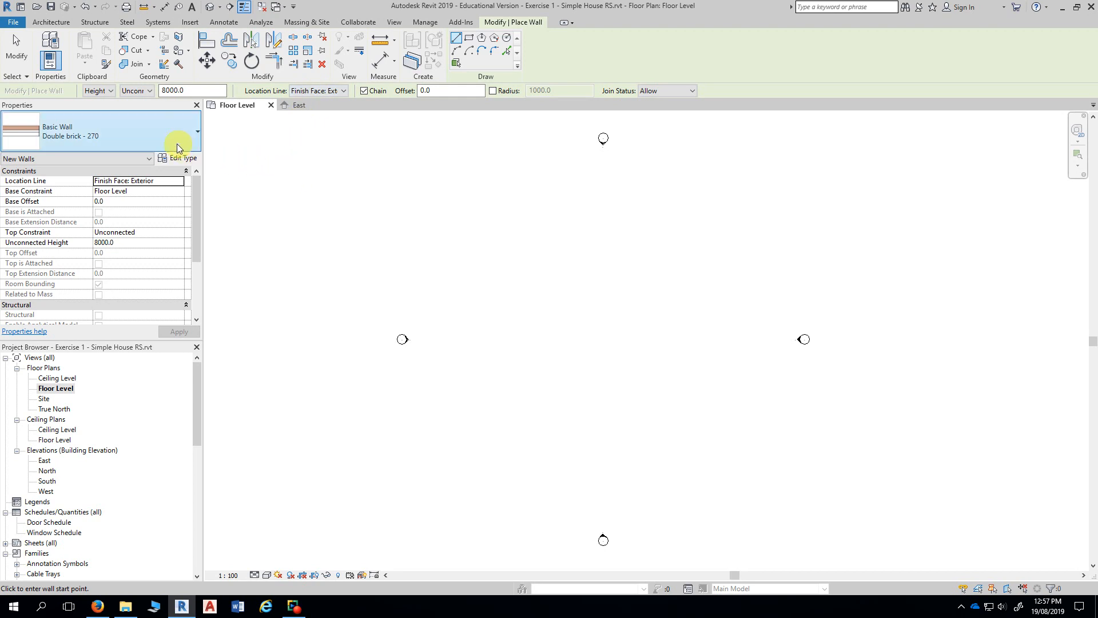
left_click(151, 92)
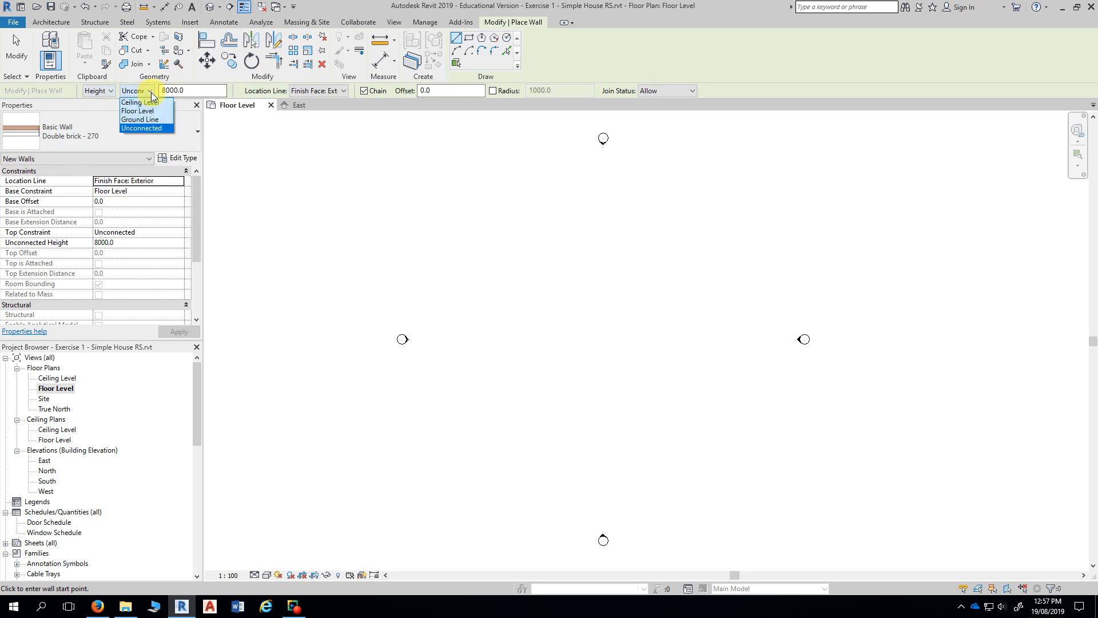
left_click(138, 102)
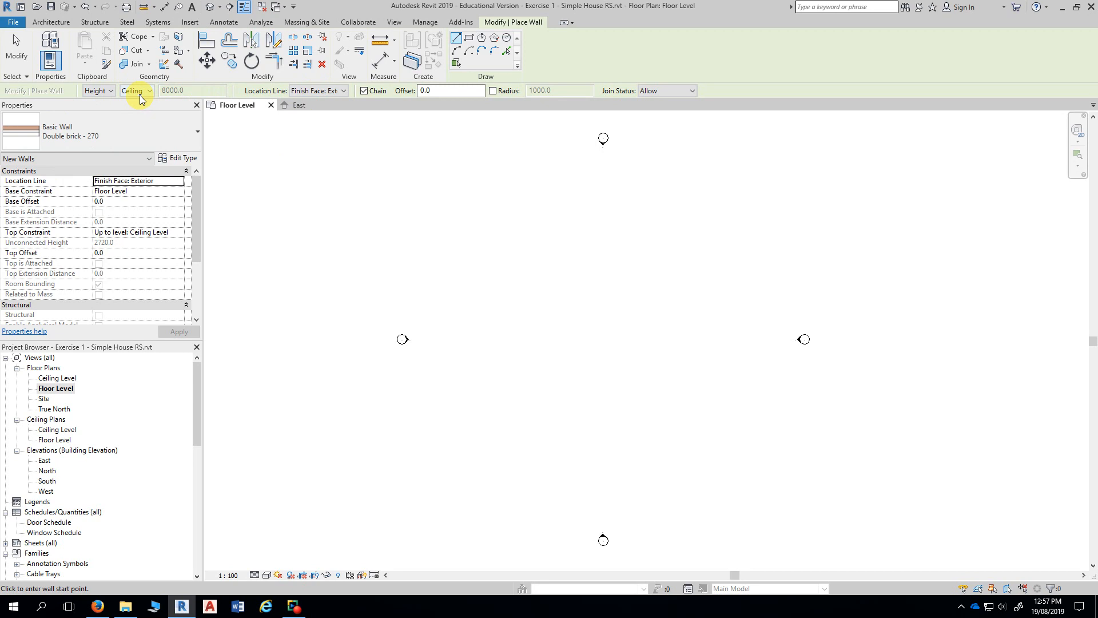
Step: Choose the Brick veneer - 250 timber wall type and duplicate it as Brick veneer - 240 timber
left_click(152, 132)
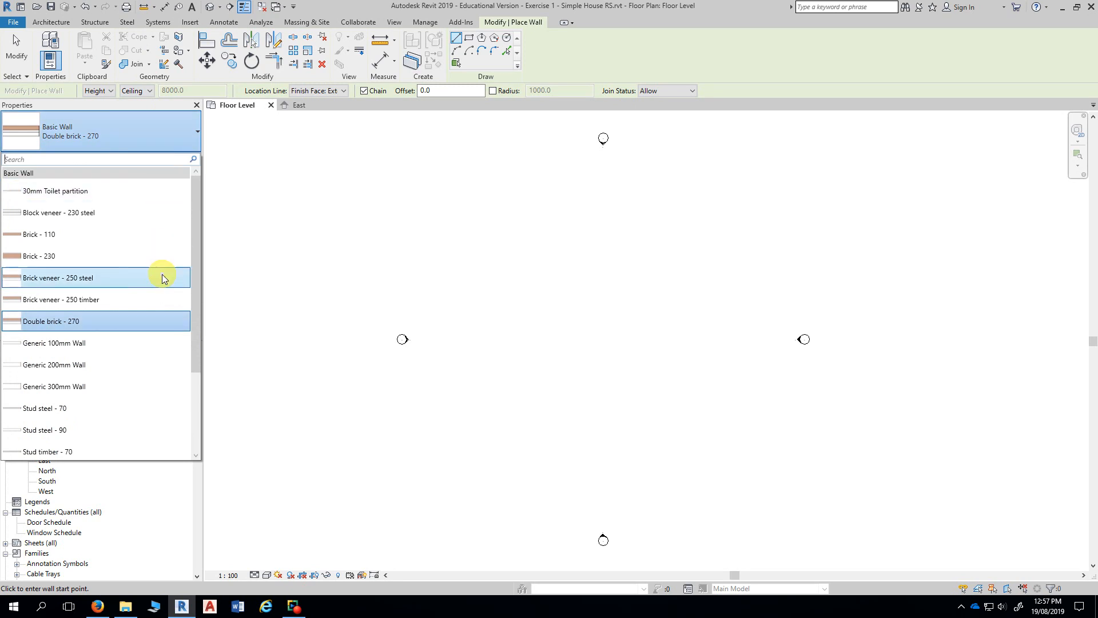
left_click(103, 301)
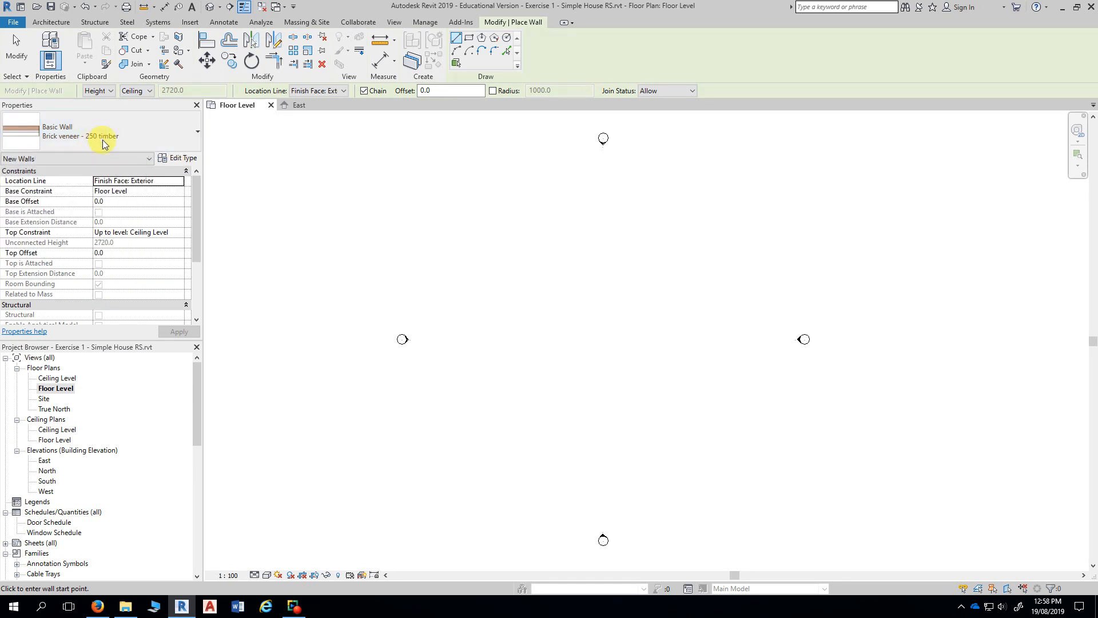
left_click(177, 160)
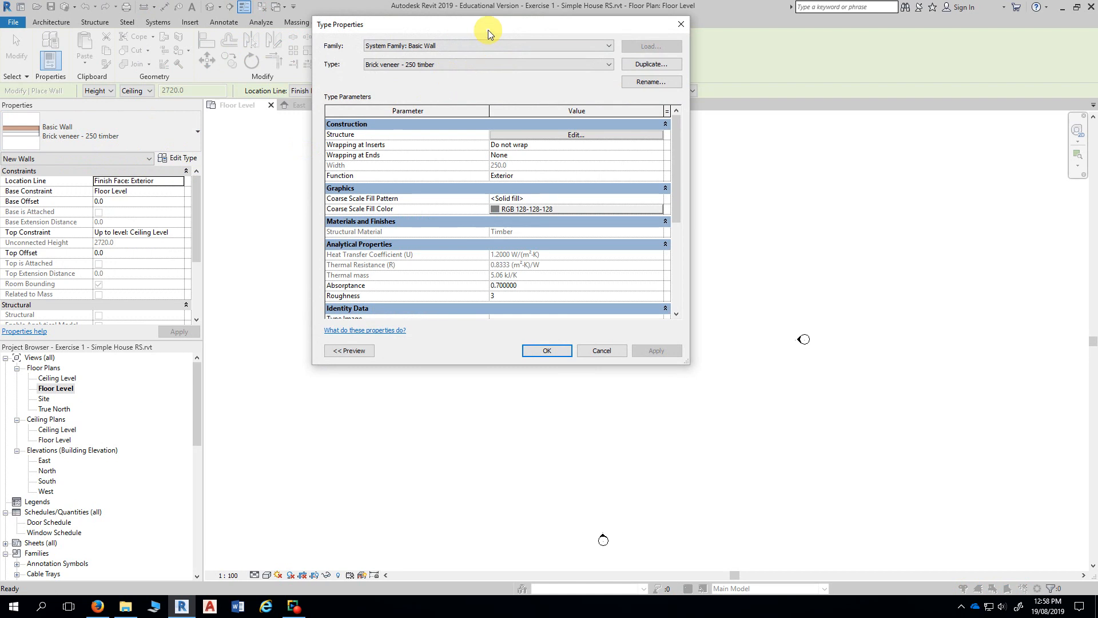
left_click_drag(488, 30, 560, 29)
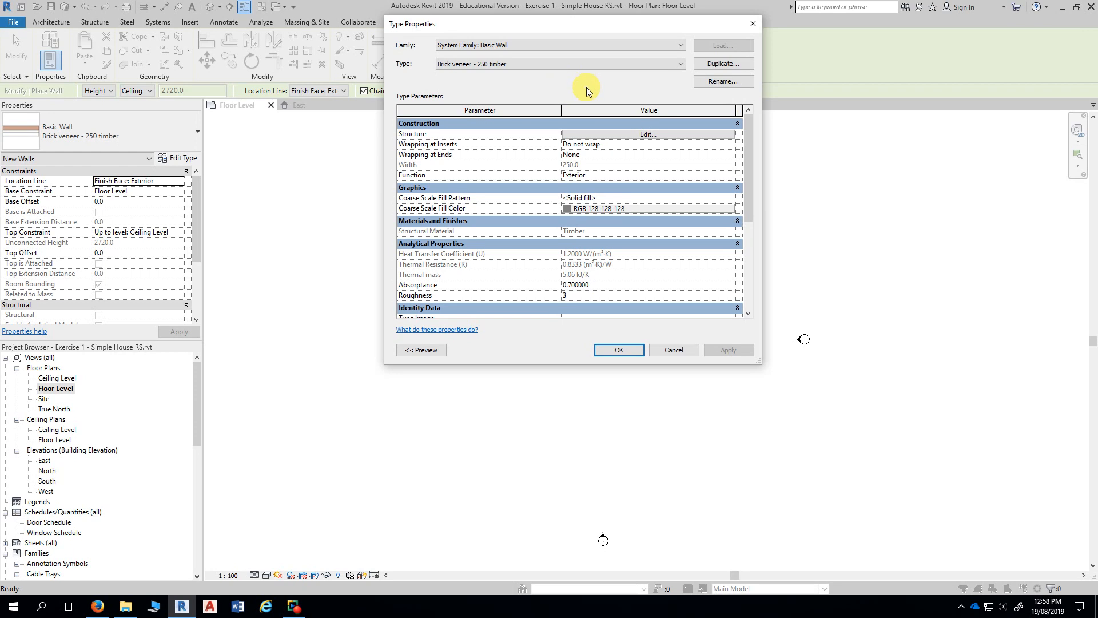
left_click(716, 63)
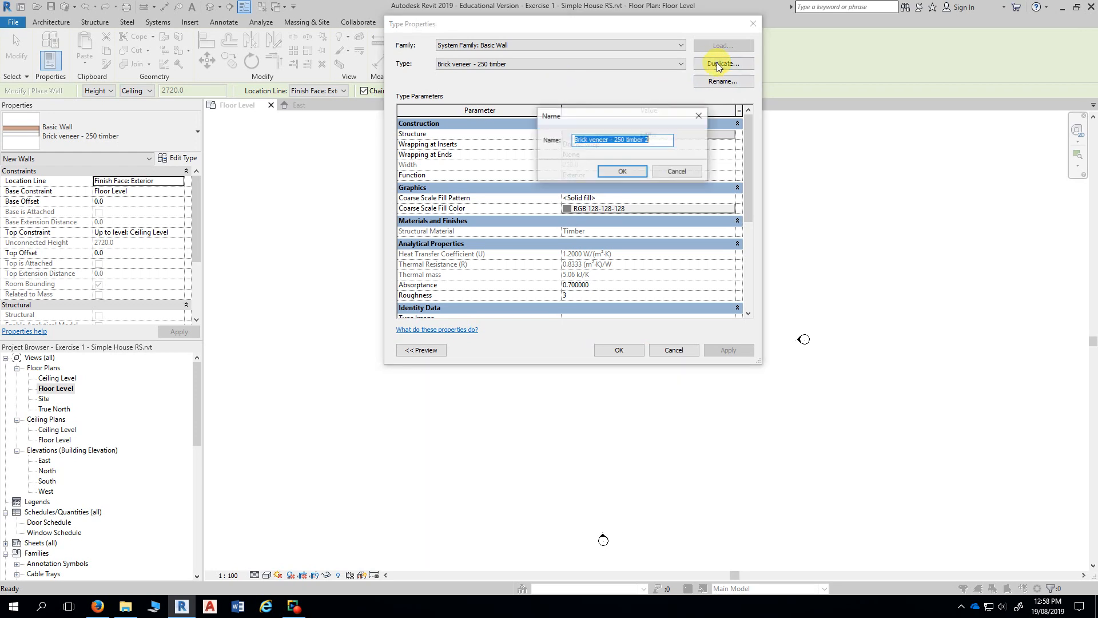
left_click(618, 140)
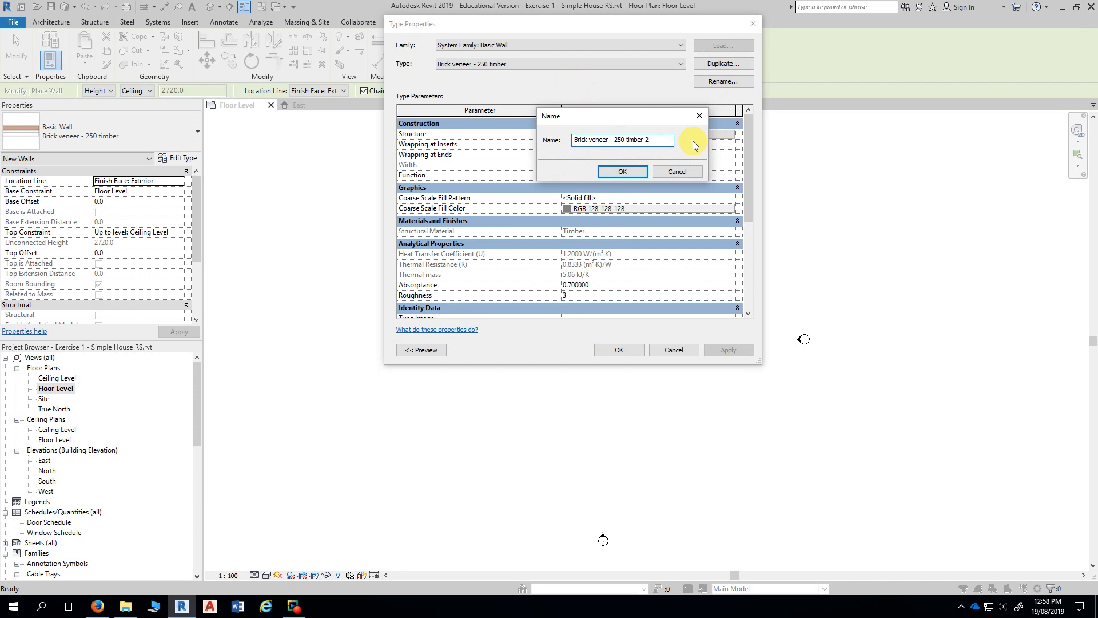
key("Delete")
type("4")
left_click_drag(657, 141, 535, 143)
left_click(624, 171)
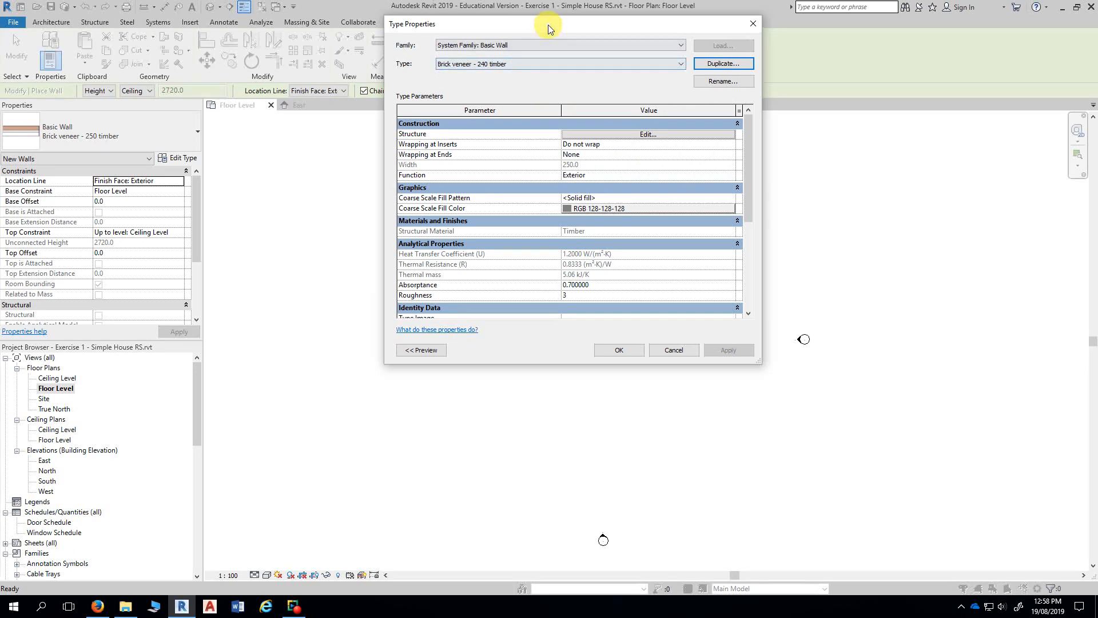
Step: Set the Thermal/Air Layer thickness to 40 mm in the new wall type's structure and accept the type changes
left_click_drag(548, 25, 595, 25)
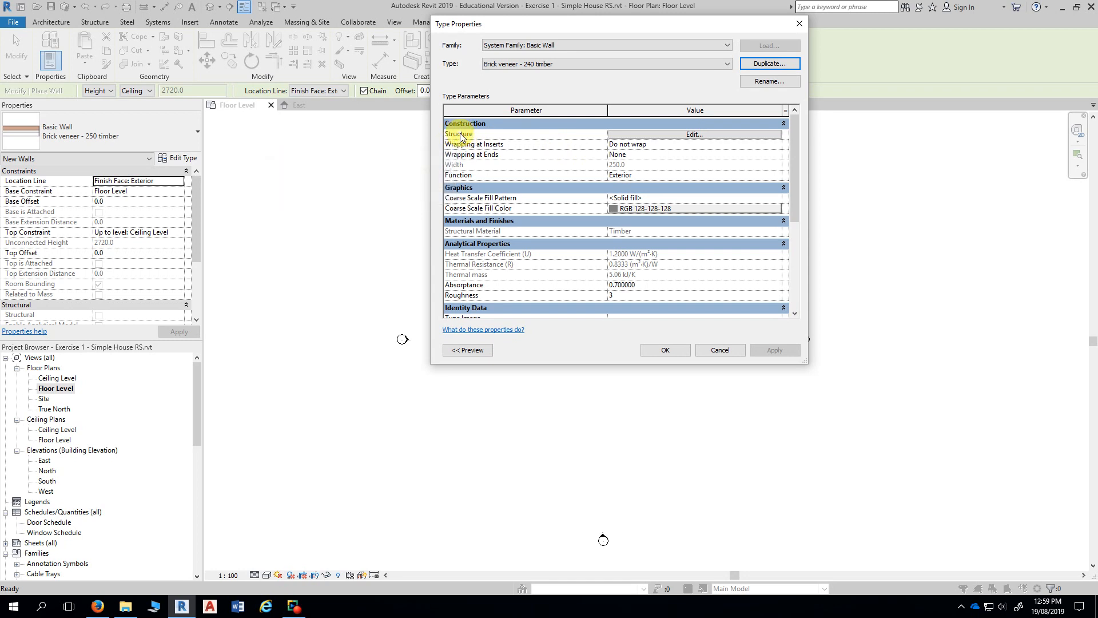
left_click(672, 134)
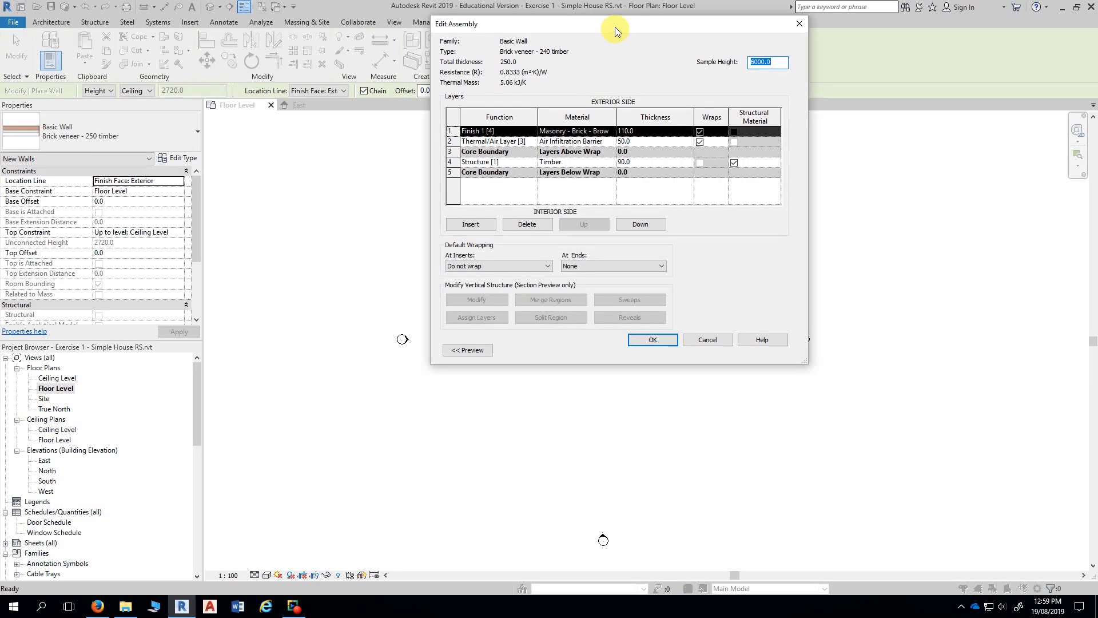
left_click_drag(615, 26, 670, 26)
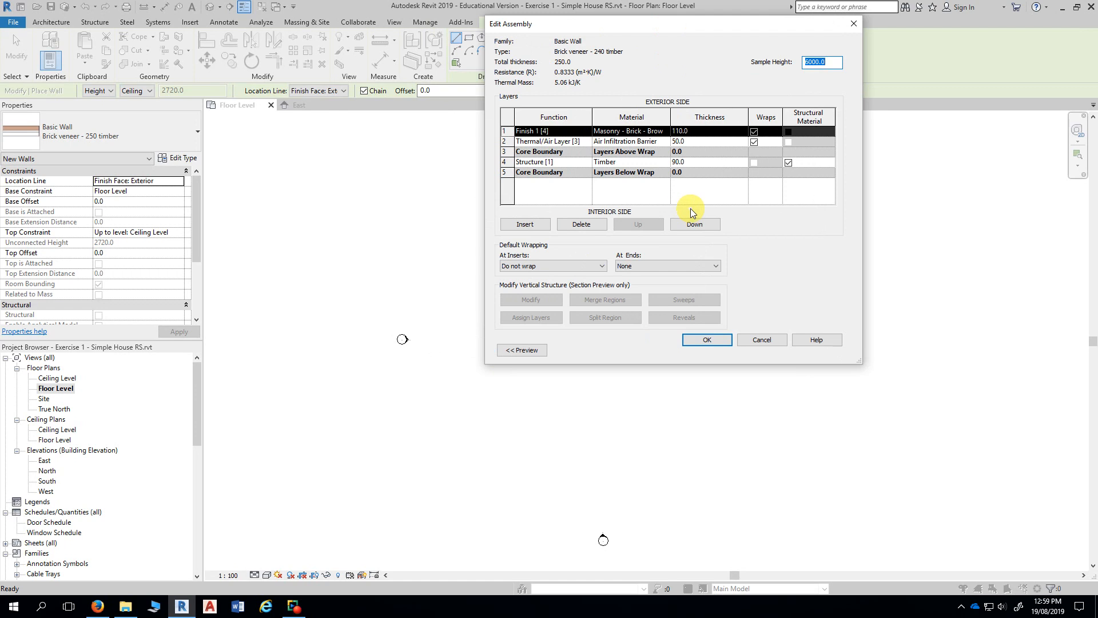
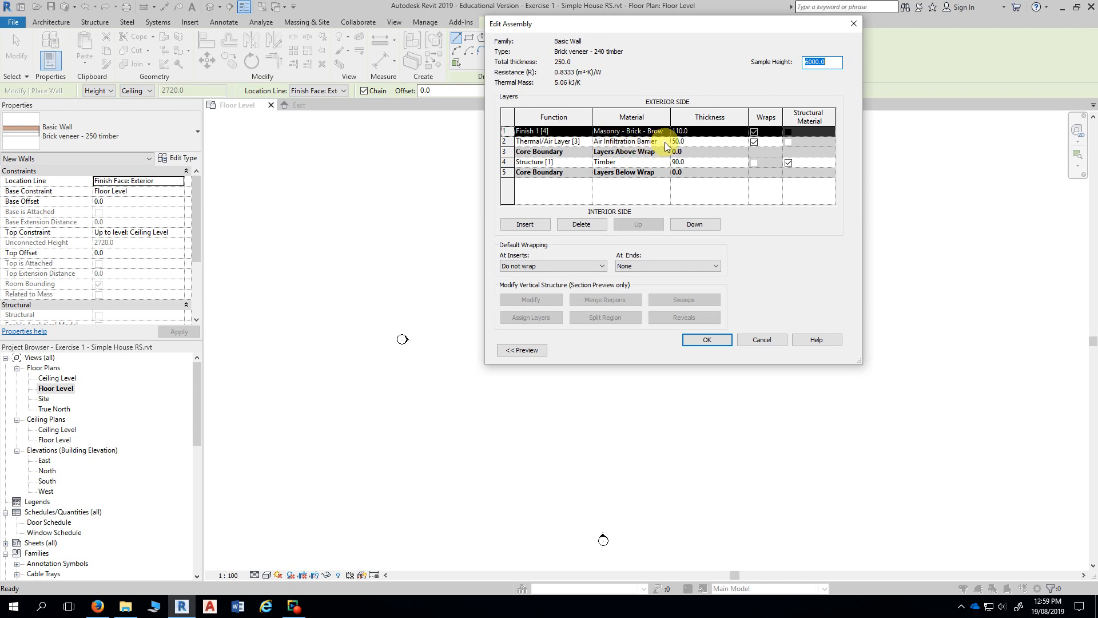
left_click(689, 142)
left_click(690, 142)
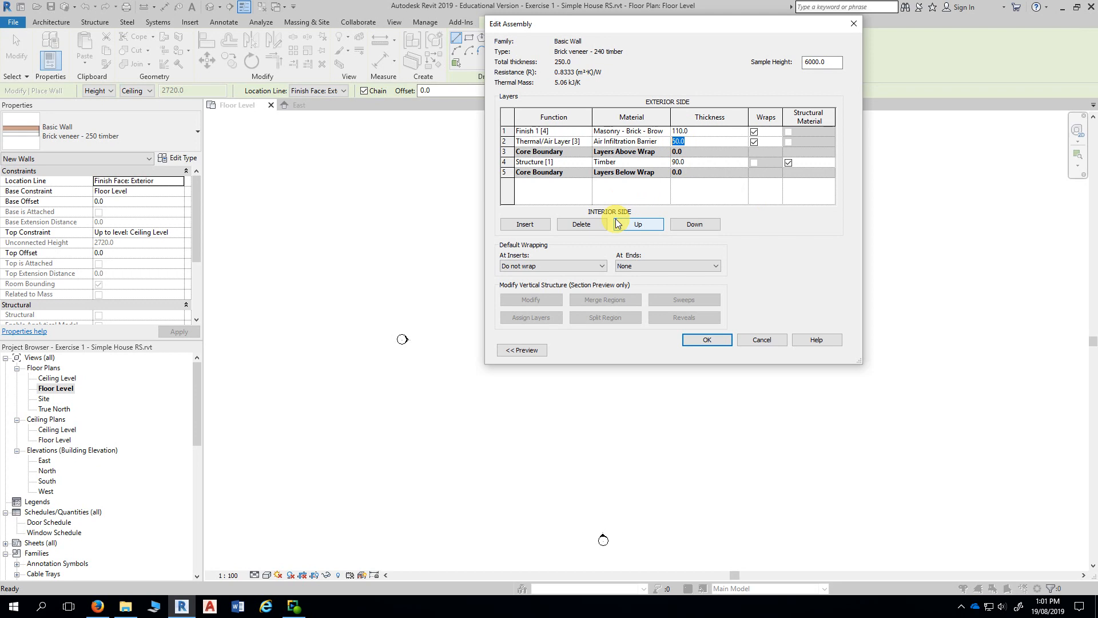
type("40")
key("Tab")
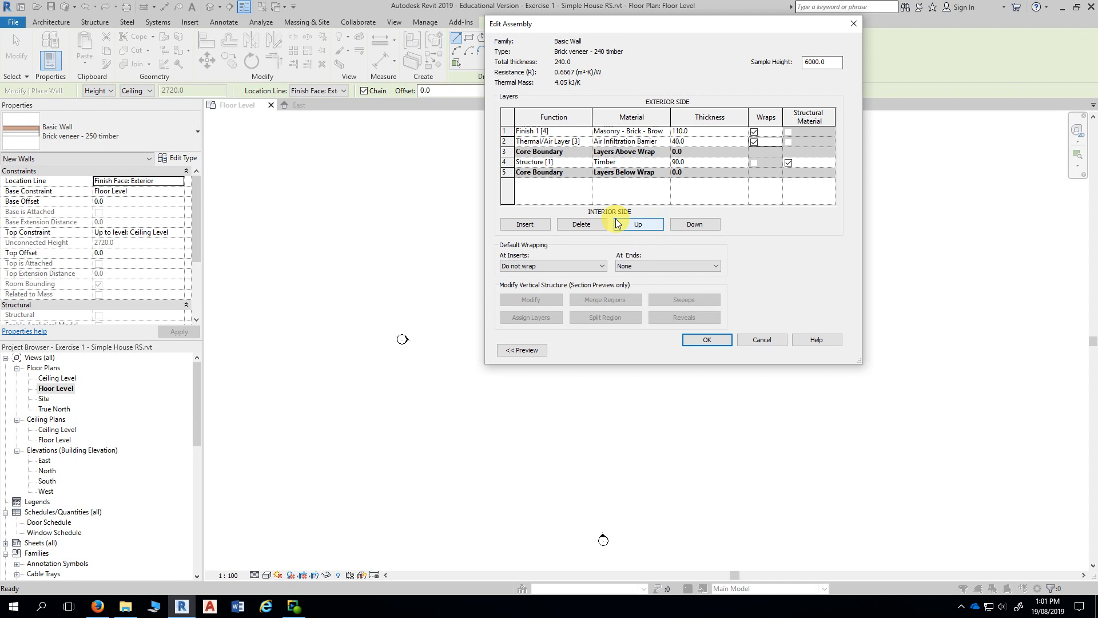
left_click(708, 340)
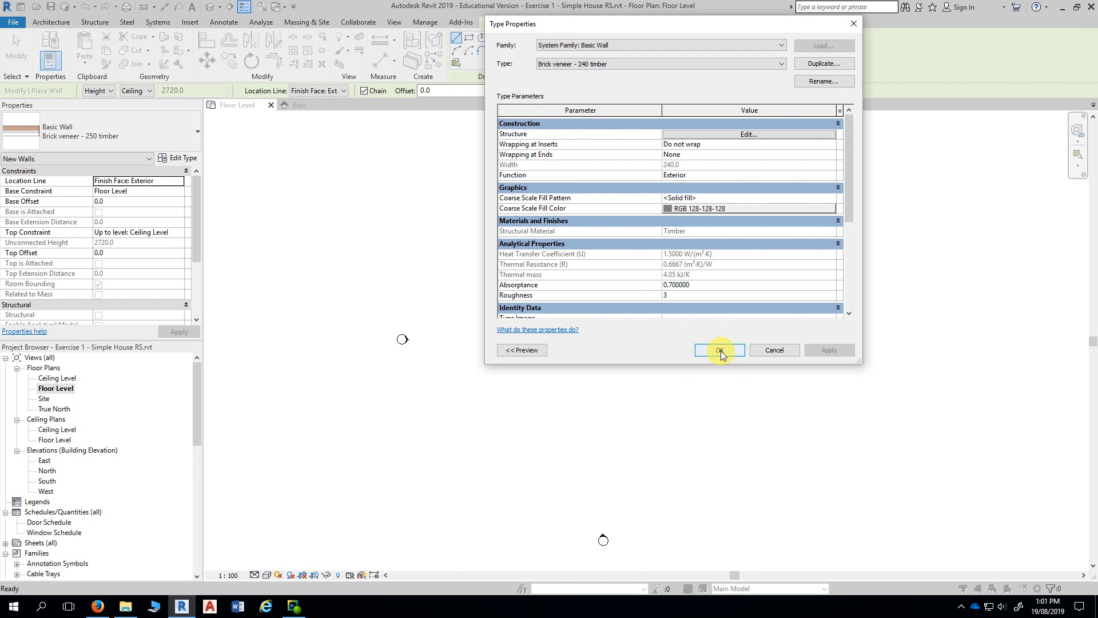
left_click(720, 350)
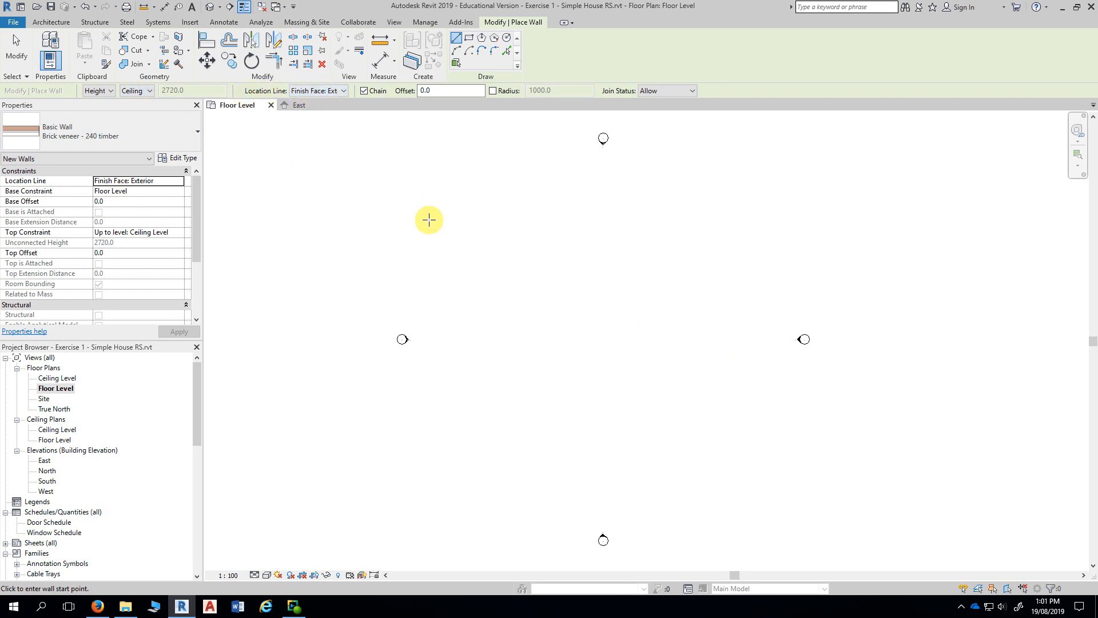
Step: Between the elevation markers, draw the north external wall about 14300 mm long and continue down with the east wall about 11100 mm long
middle_click_drag(535, 304, 517, 260)
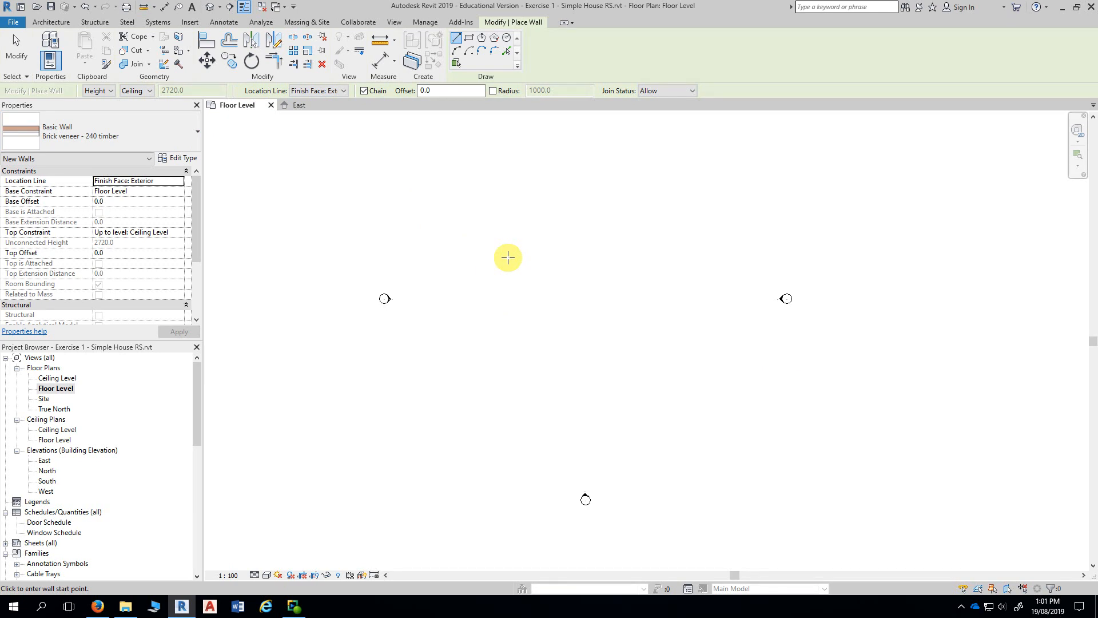
middle_click_drag(532, 274, 534, 299)
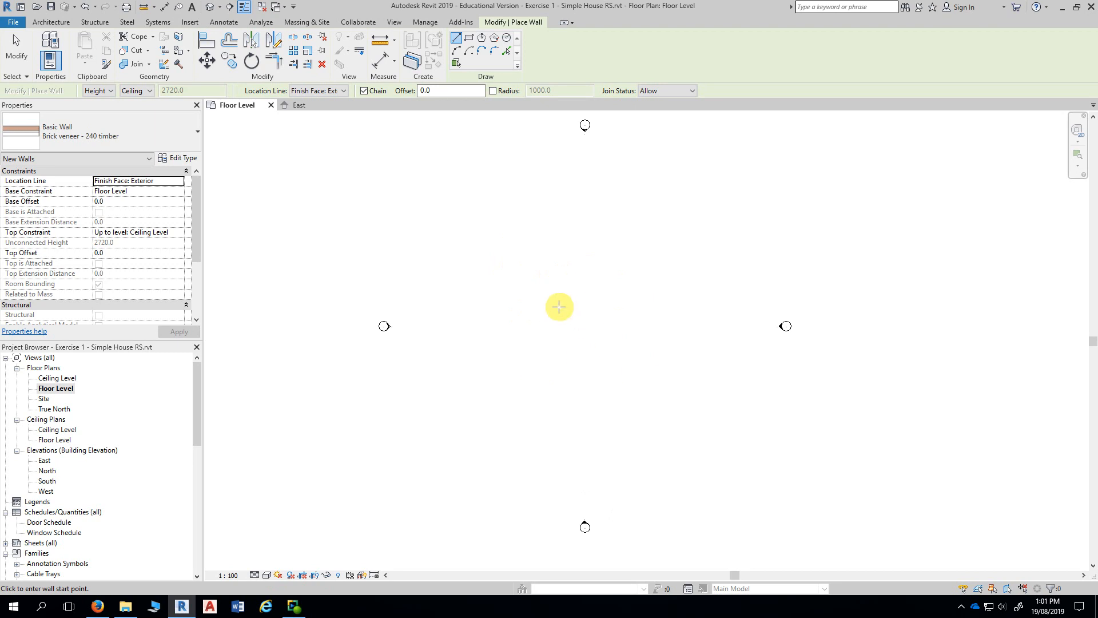
left_click(524, 295)
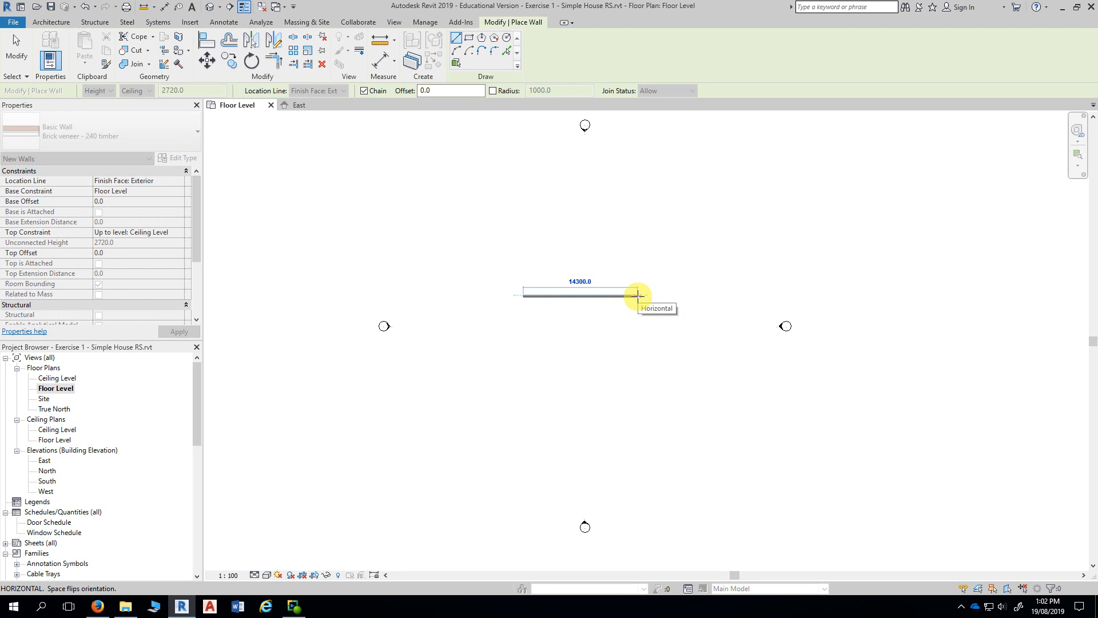
left_click(638, 296)
middle_click_drag(645, 348, 651, 270)
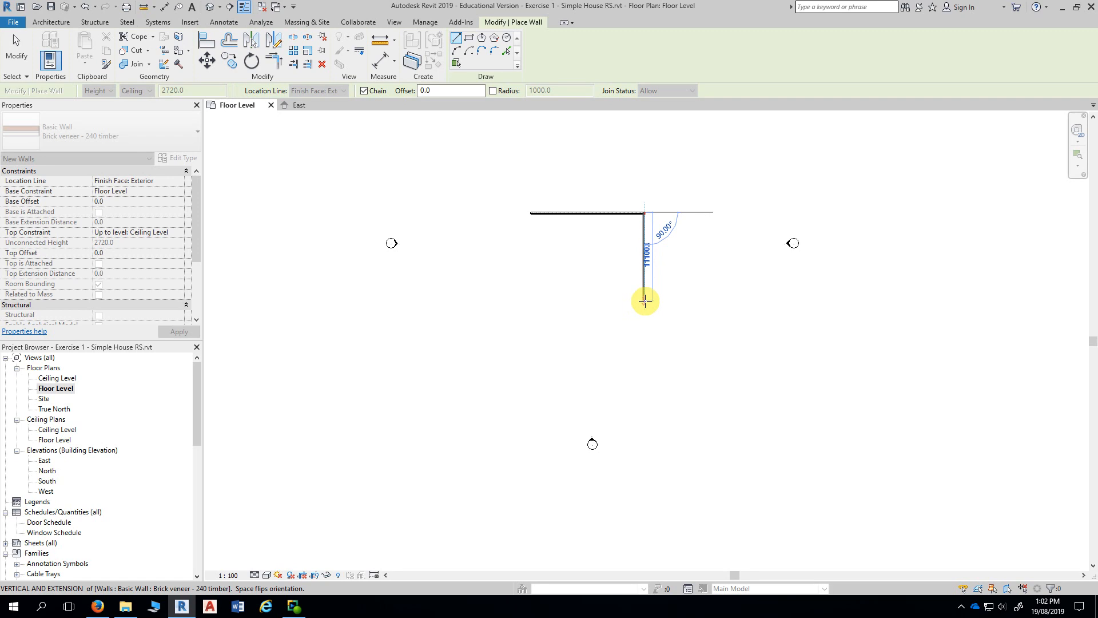
left_click(645, 300)
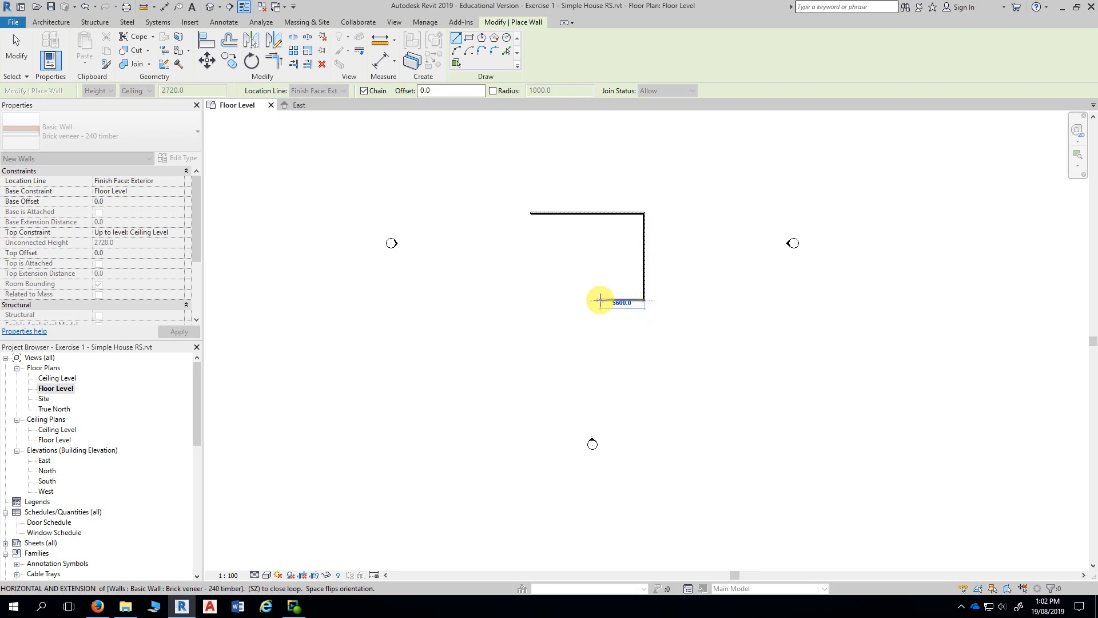
Step: Complete the L-shaped external wall outline with a south wing, a step inward, a westward wall about 9600 mm long and a closing west wall
left_click(607, 299)
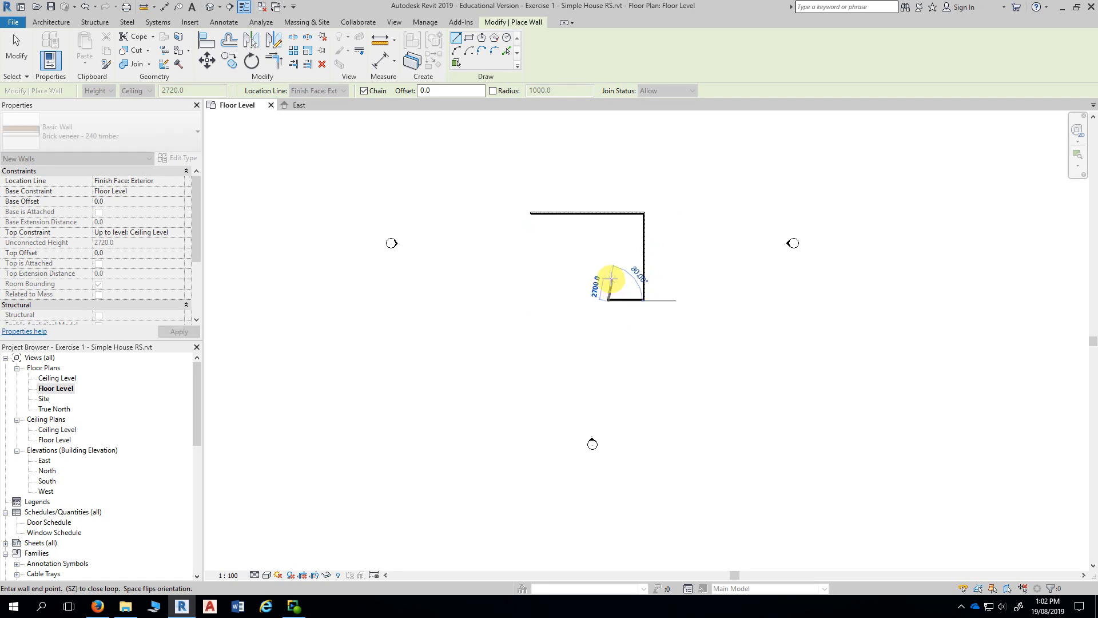
left_click(607, 267)
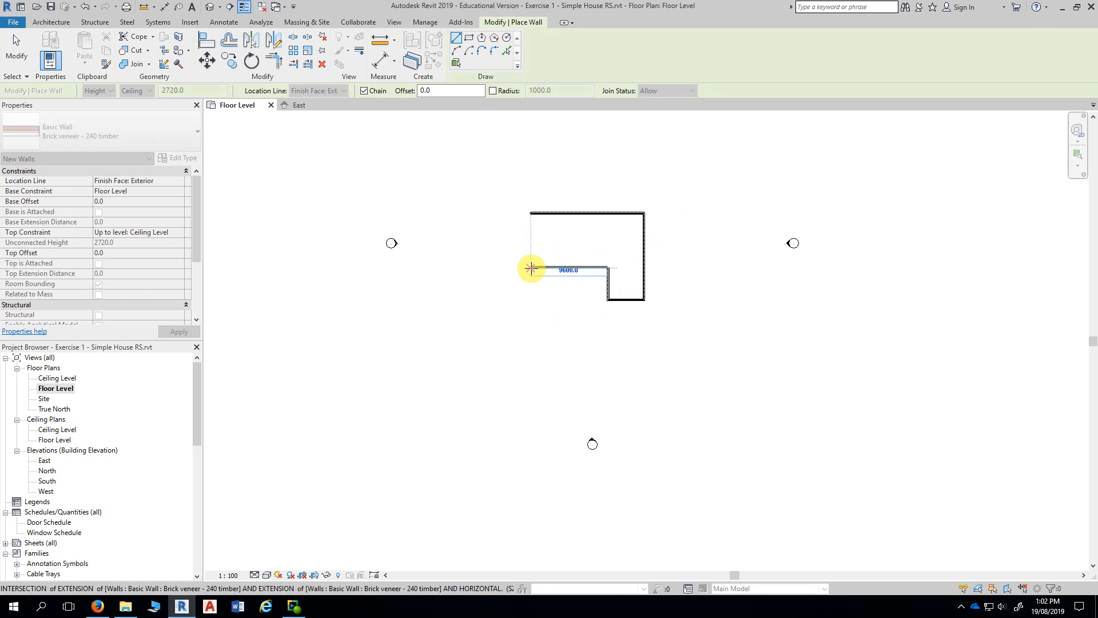
scroll(532, 268, "up", 2)
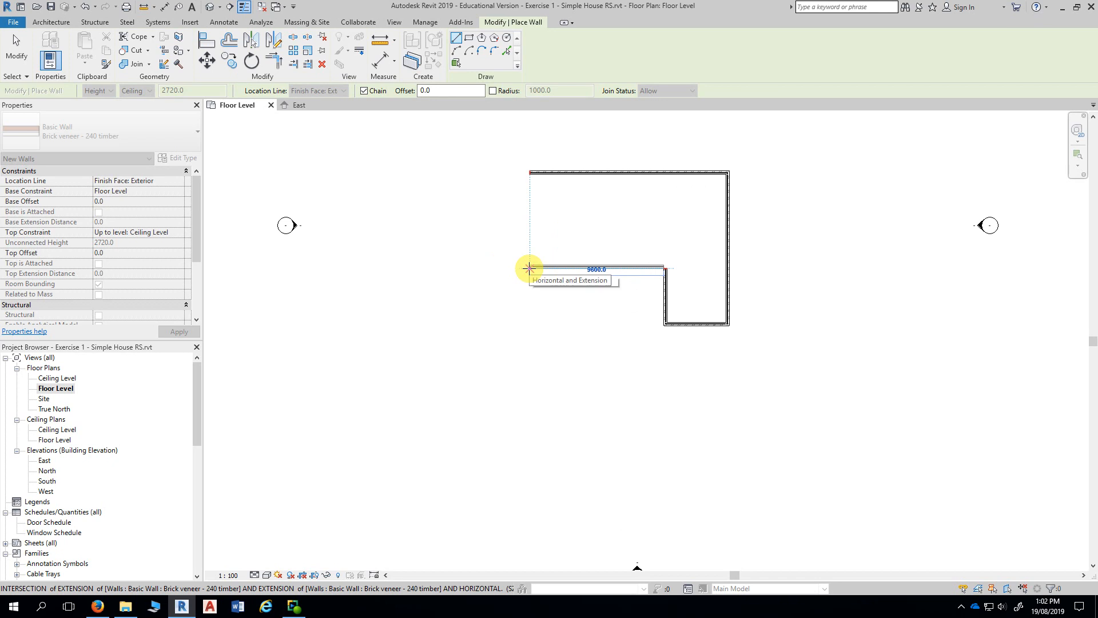
left_click(529, 268)
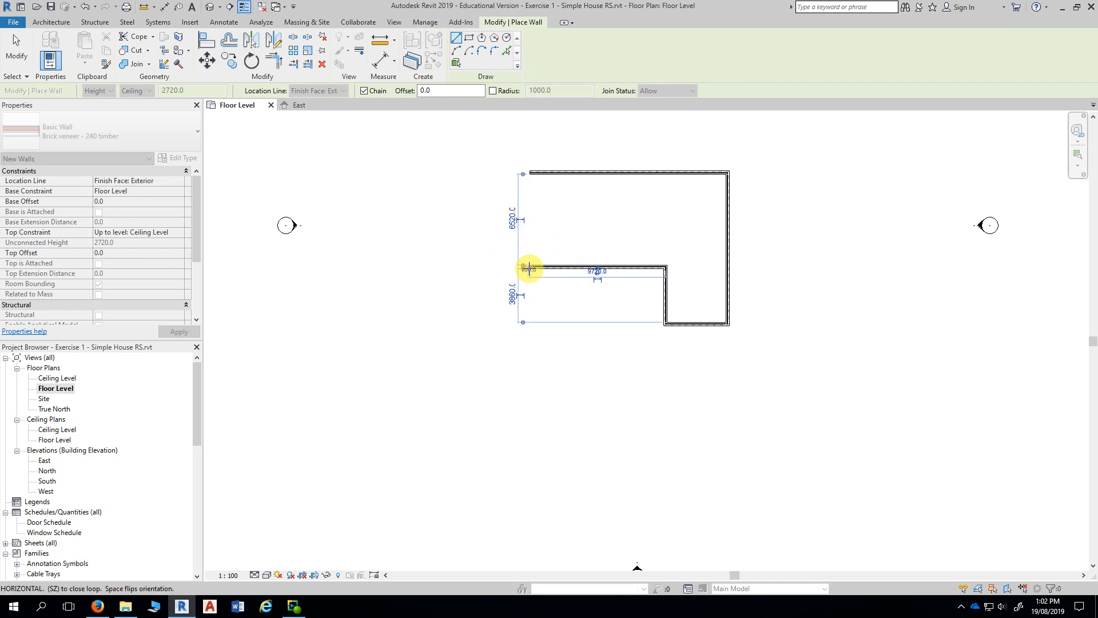
left_click(529, 172)
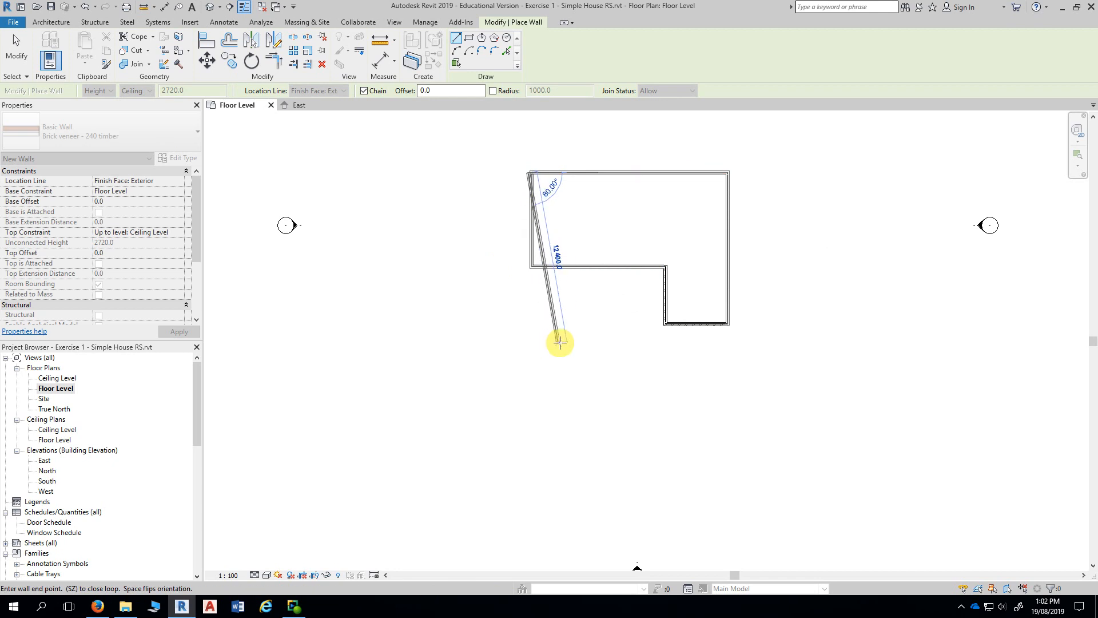
key("Escape")
key("Escape")
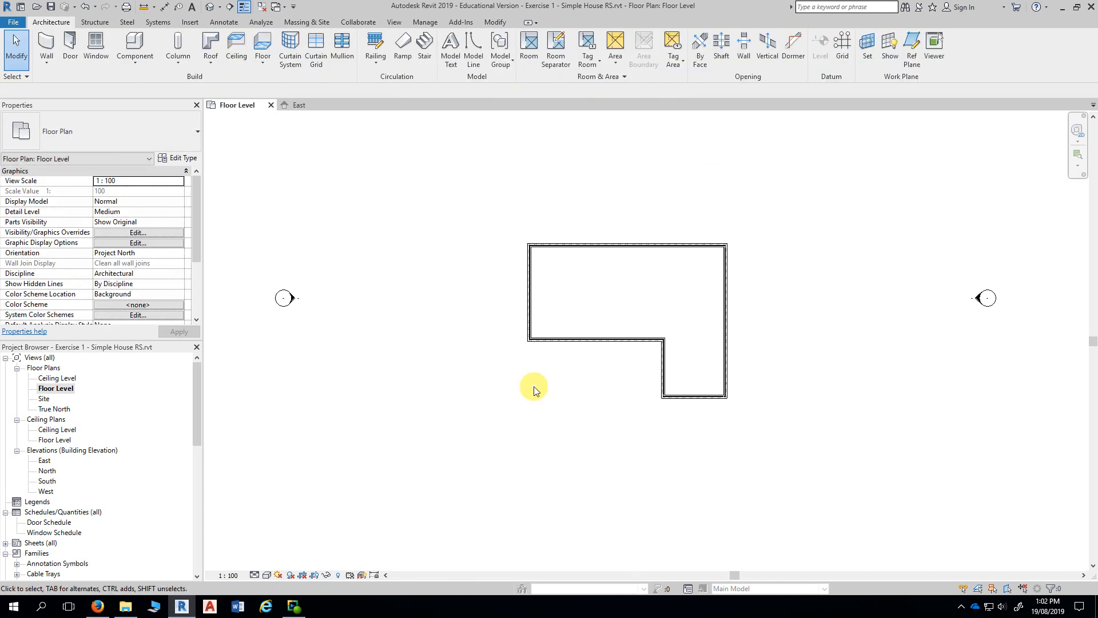
scroll(493, 308, "down", 3)
scroll(467, 298, "down", 2)
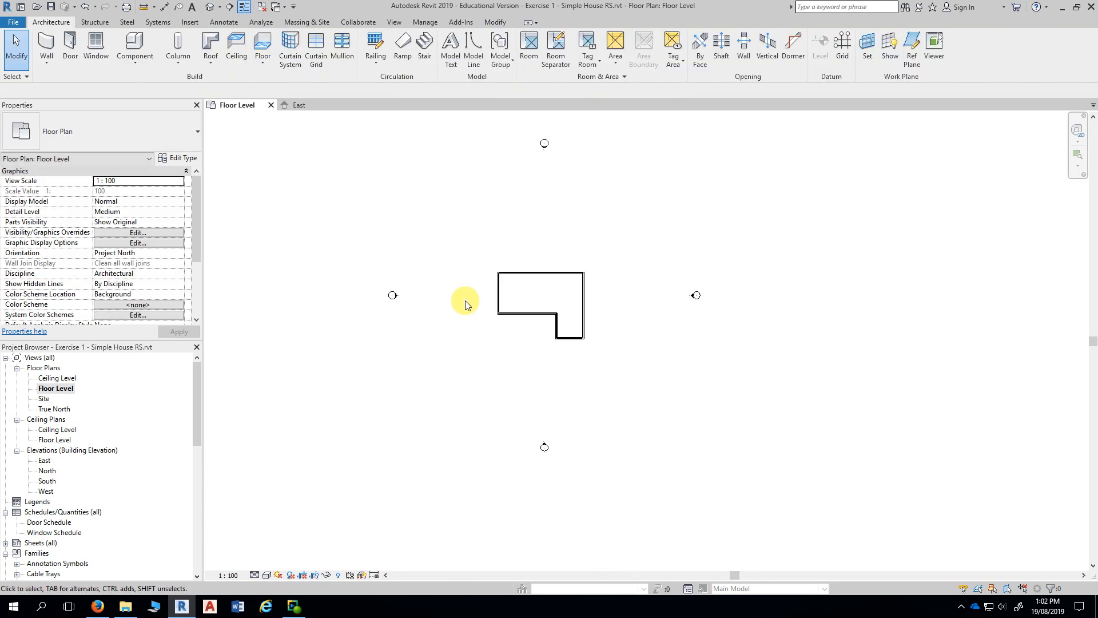
middle_click_drag(465, 300, 484, 288)
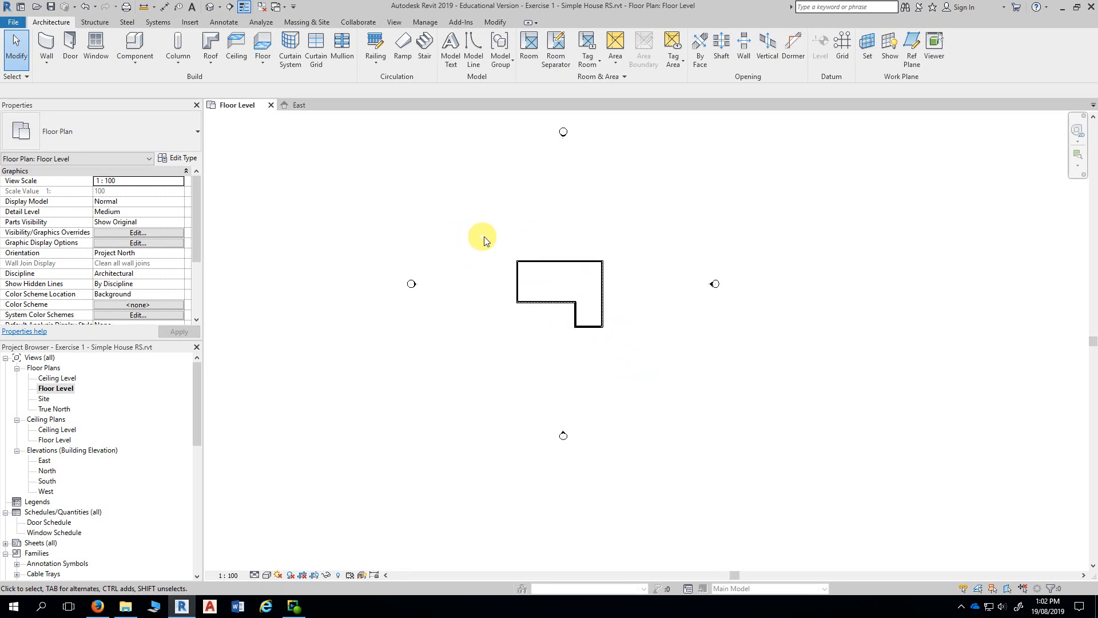
left_click_drag(486, 234, 637, 359)
left_click(637, 360)
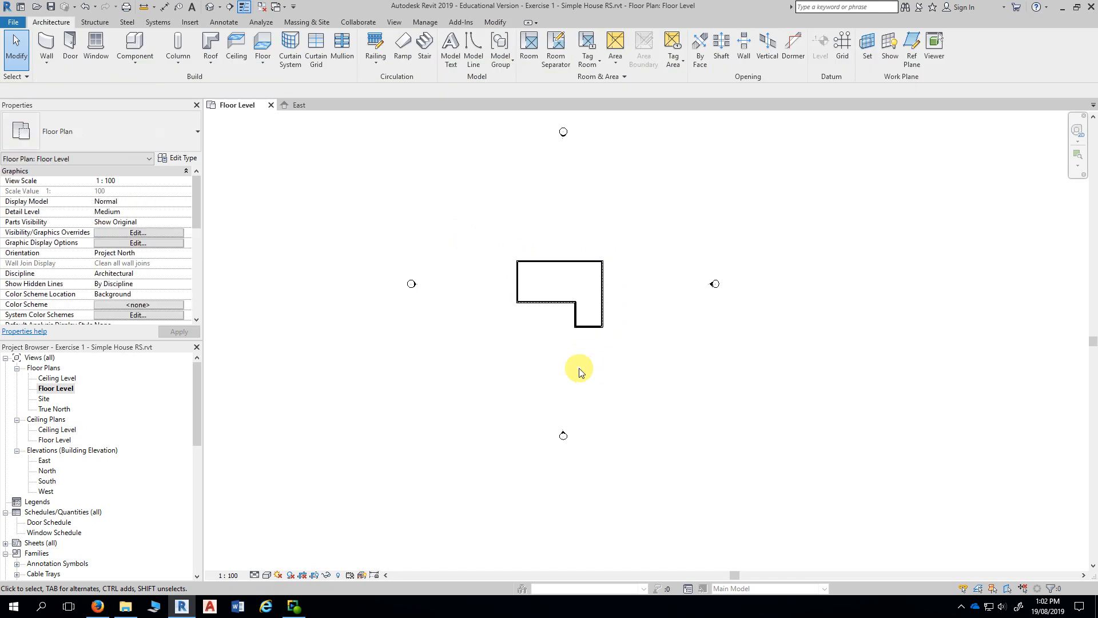
scroll(554, 343, "up", 4)
mouse_move(559, 315)
middle_mouse_down()
mouse_move(564, 404)
mouse_move(535, 420)
mouse_move(537, 405)
middle_mouse_up()
scroll(549, 355, "up", 3)
scroll(525, 403, "up", 1)
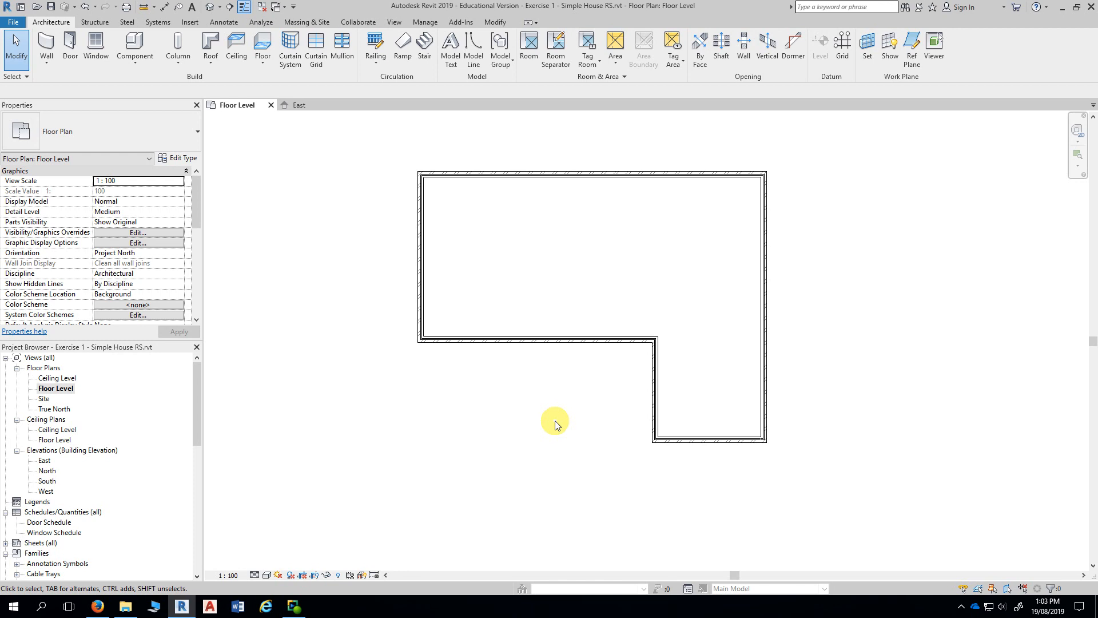
scroll(523, 414, "down", 1)
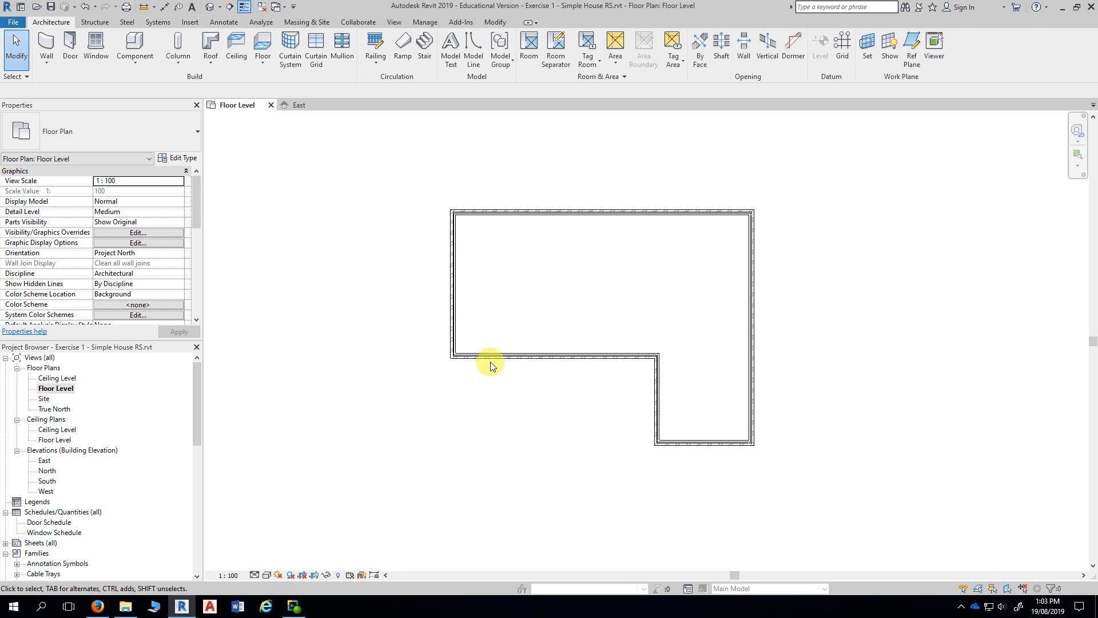
middle_click_drag(498, 380, 517, 391)
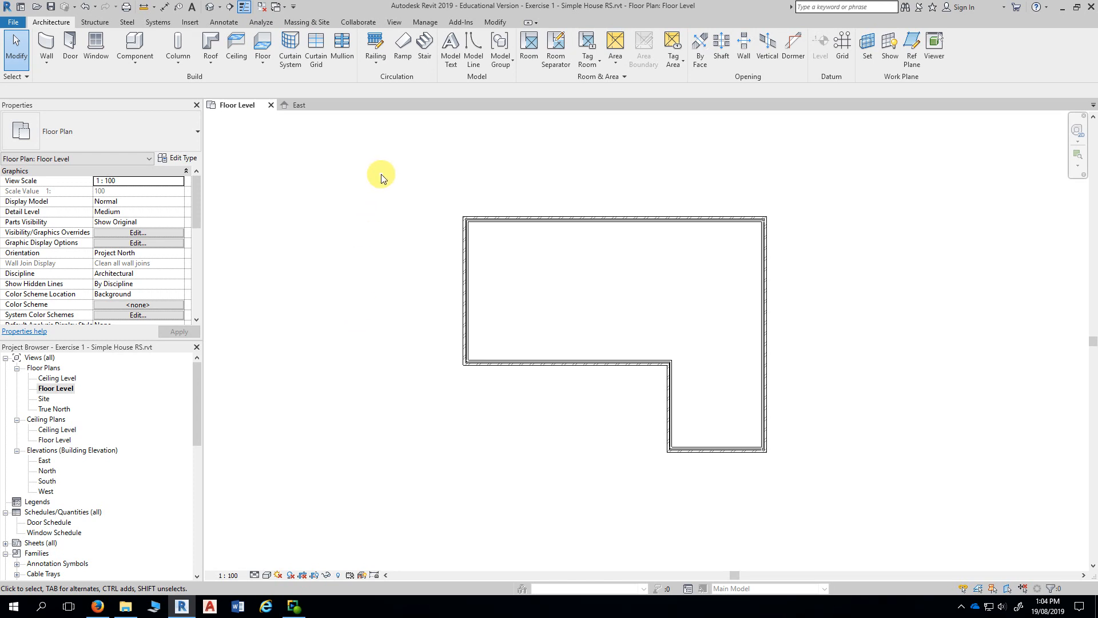
middle_click_drag(387, 179, 390, 182)
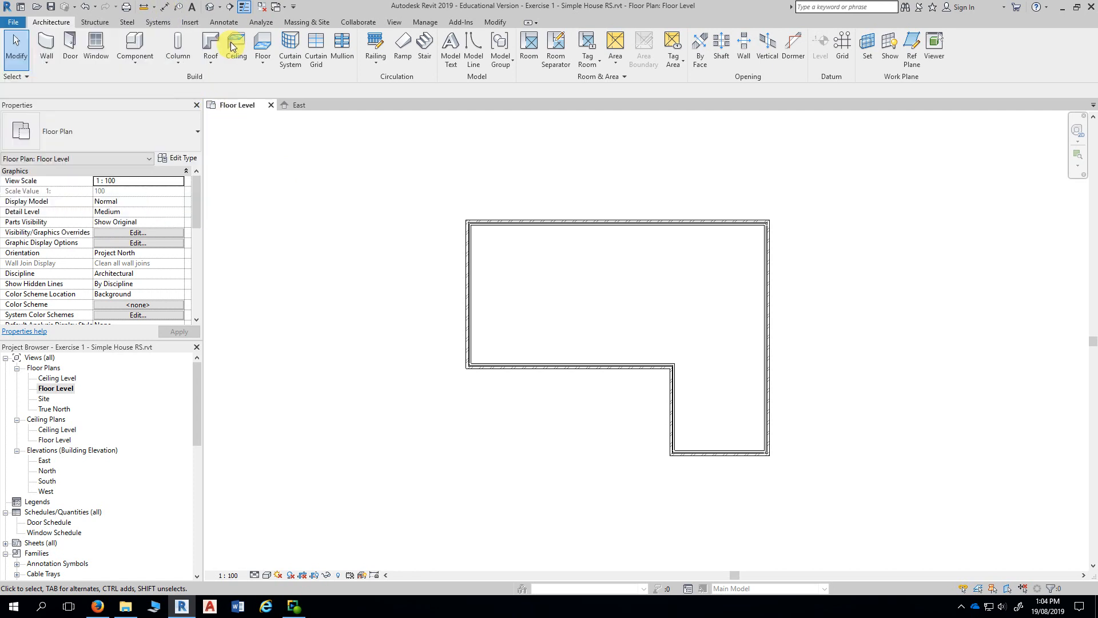
Step: Dismiss the save reminder and set up an Aligned dimension that measures Wall faces and picks Entire Walls
left_click(223, 24)
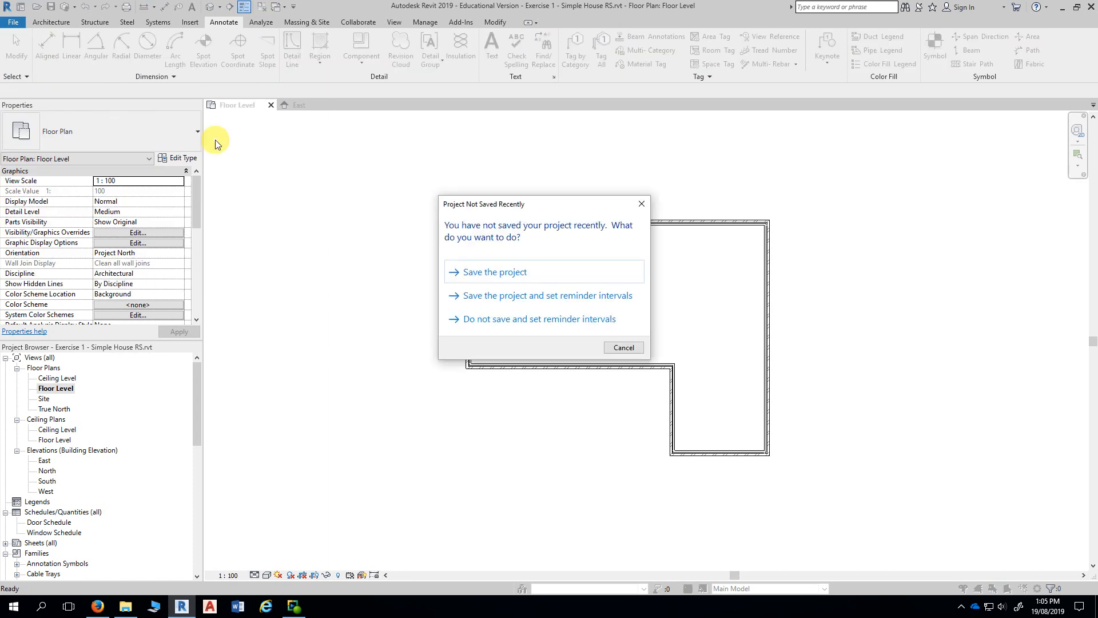
left_click(622, 347)
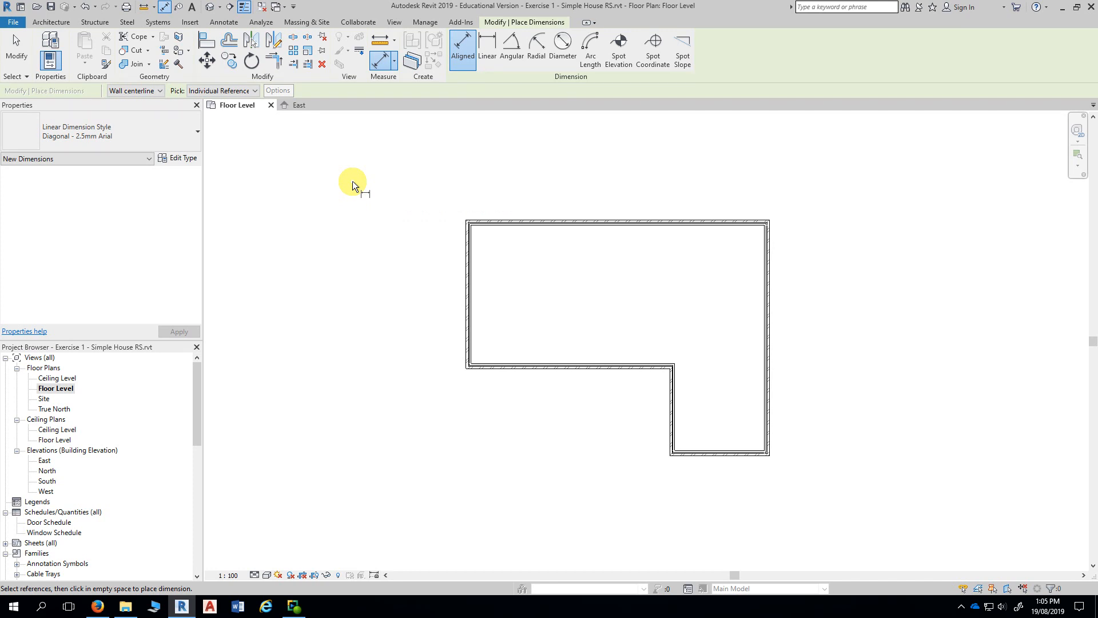
left_click(135, 91)
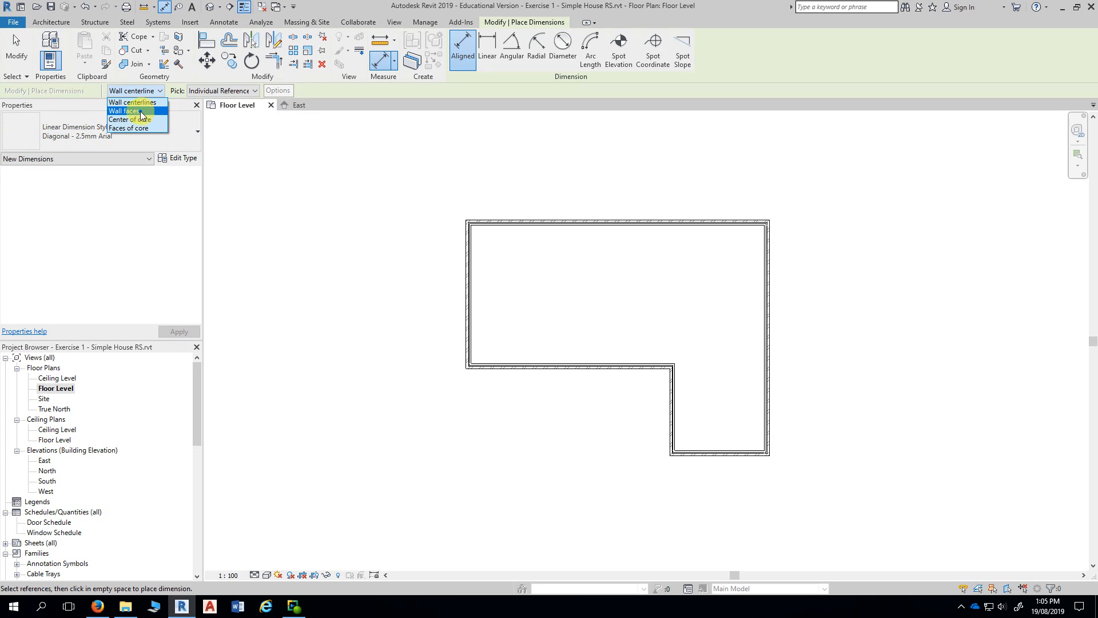
left_click(142, 111)
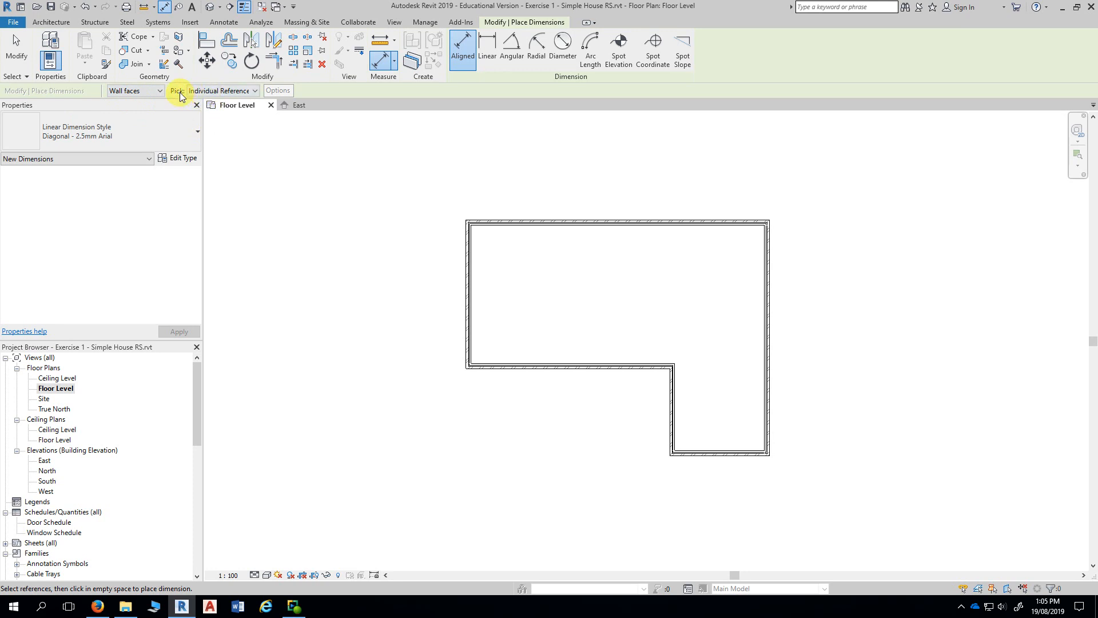
left_click(220, 92)
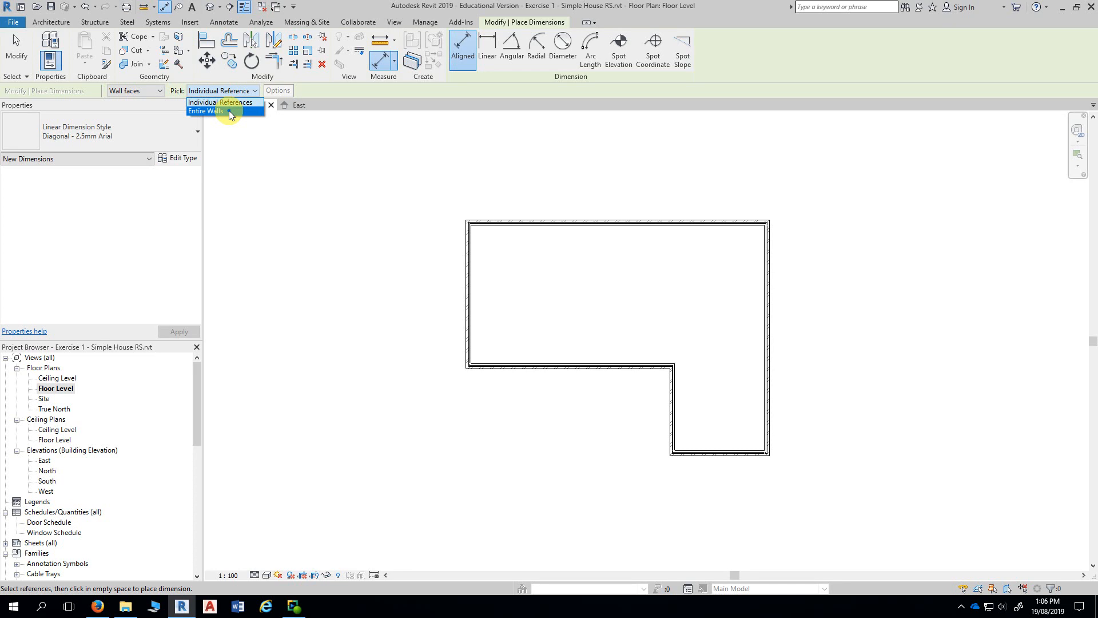
left_click(229, 111)
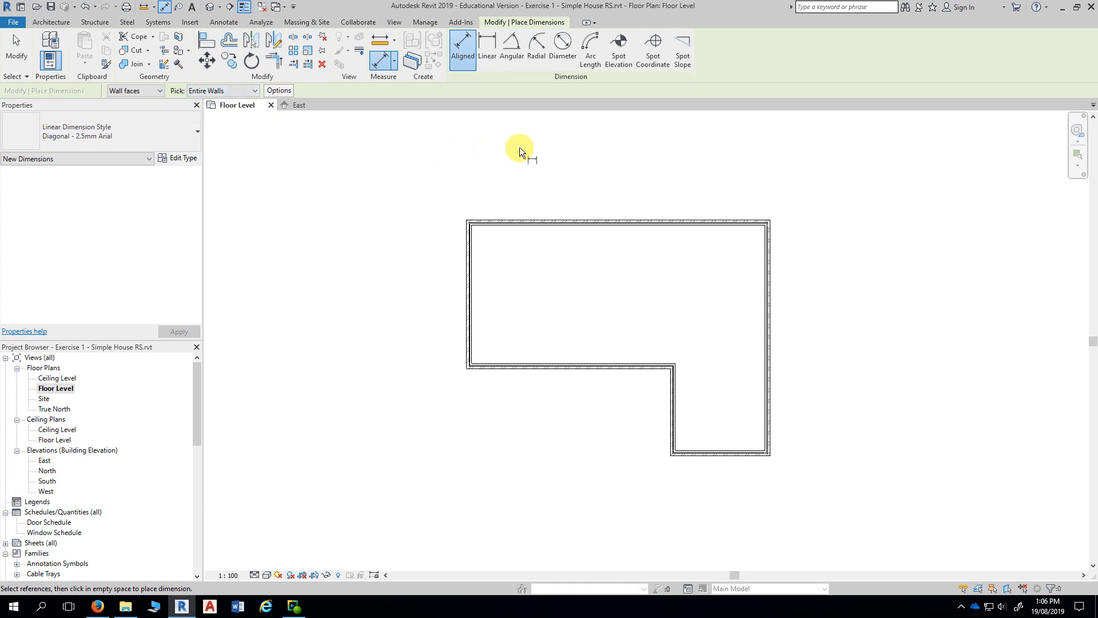
Step: Dimension the overall length of the north wall above the house and of the east wall beside it
left_click(592, 221)
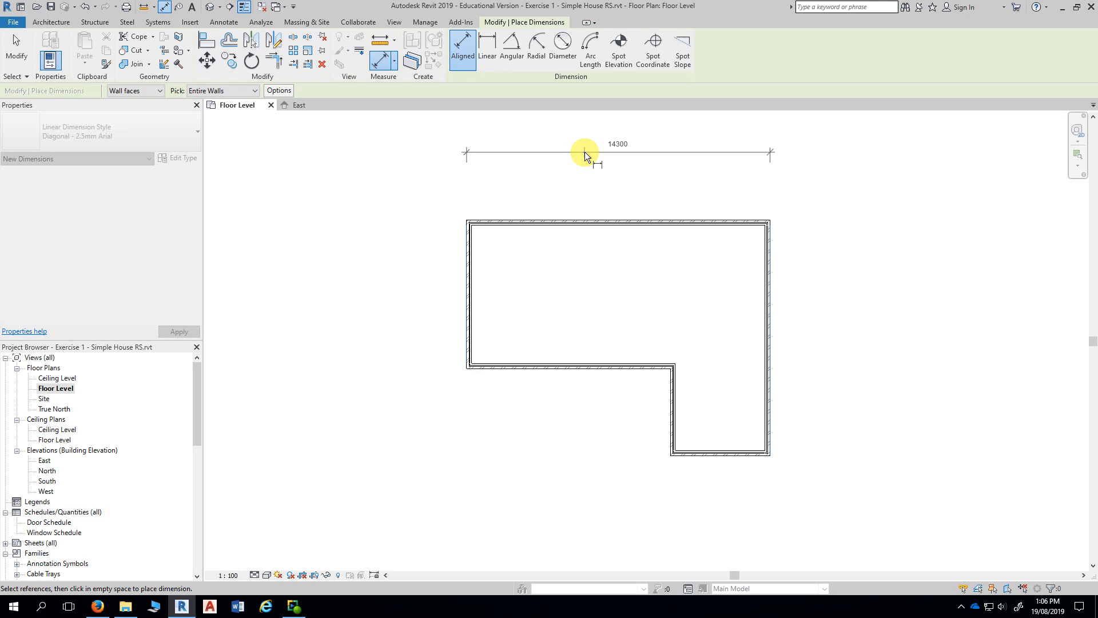
middle_click_drag(588, 152, 582, 172)
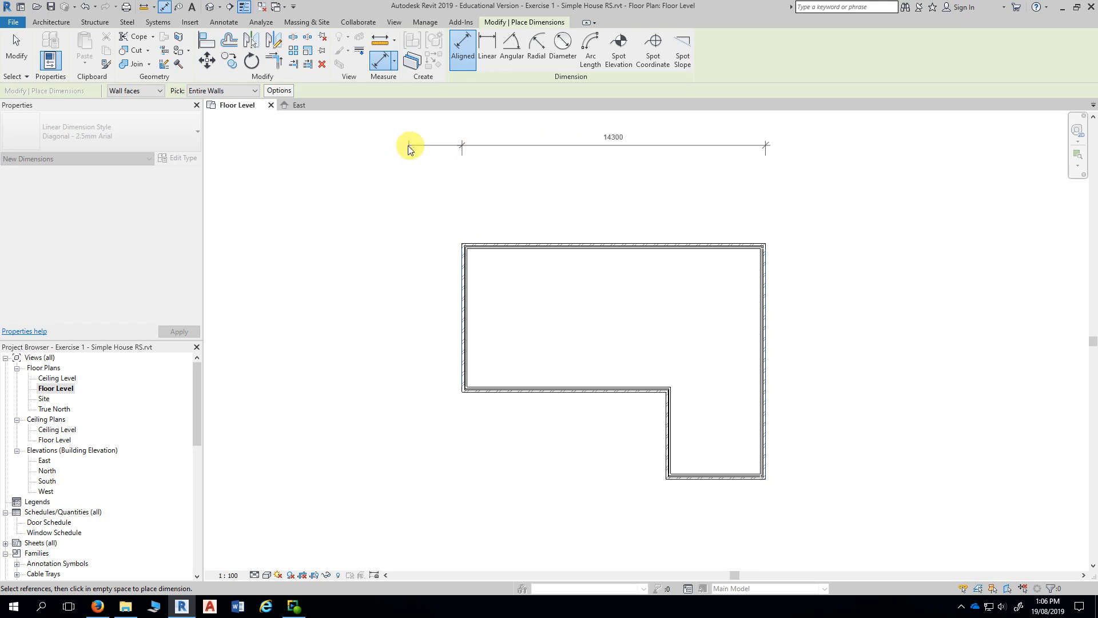
left_click(533, 146)
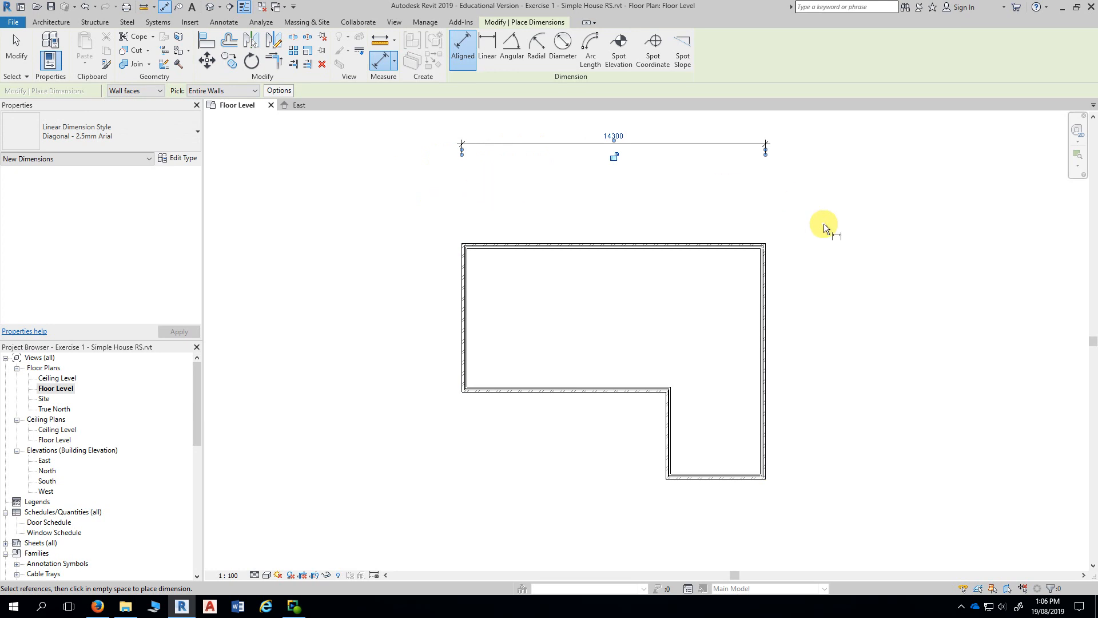
left_click(764, 289)
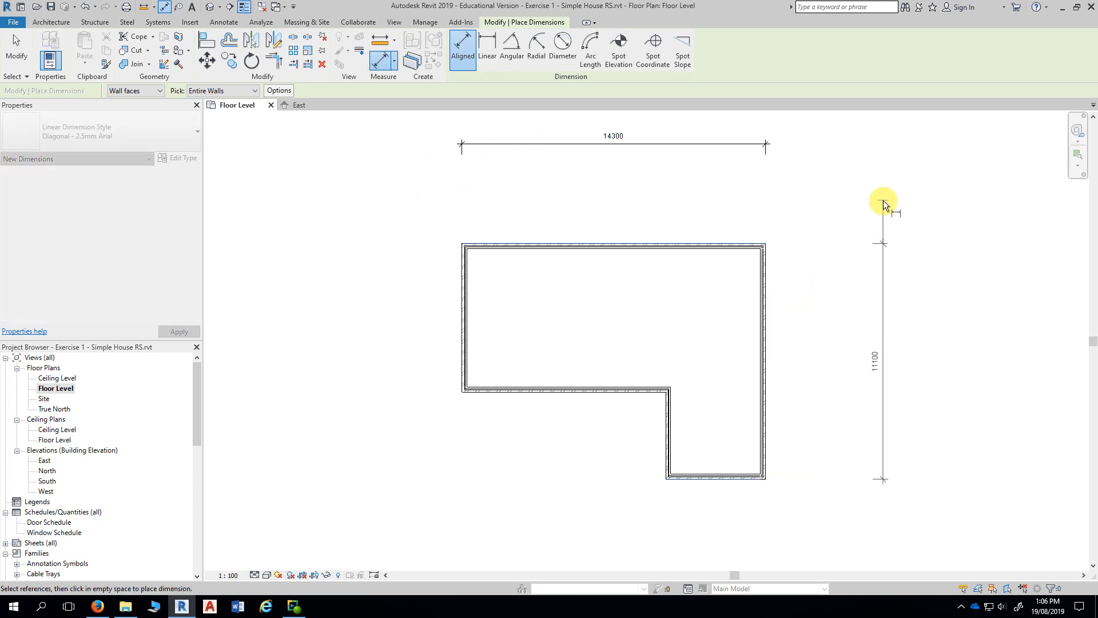
left_click(884, 200)
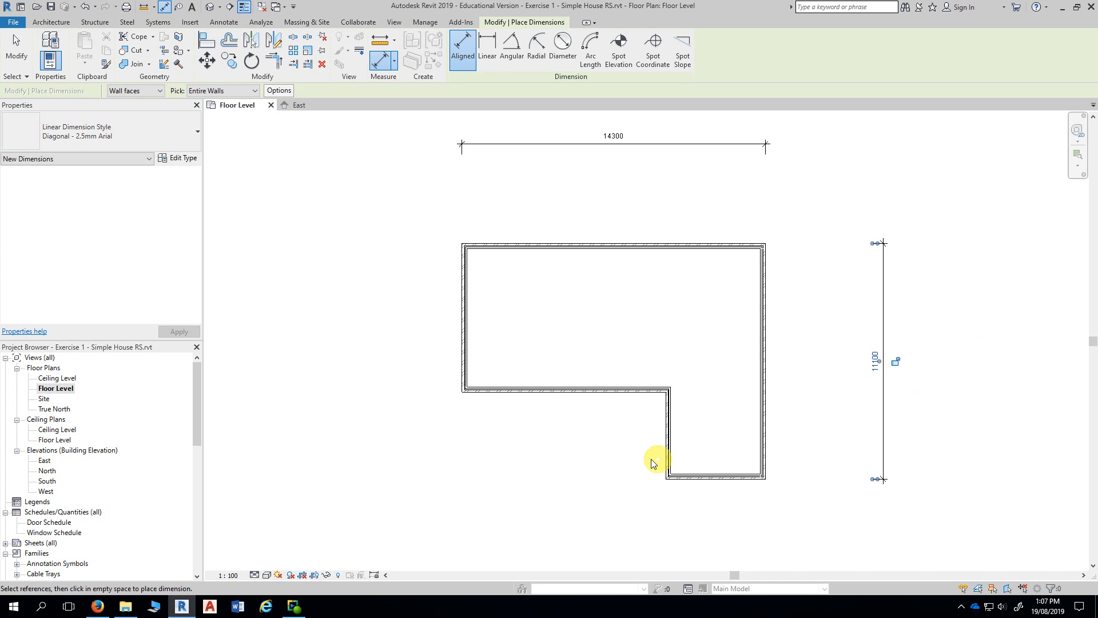
Step: Place one continuous dimension string below the house covering the south wing wall and the recessed south wall
mouse_move(601, 469)
middle_mouse_down()
mouse_move(639, 415)
mouse_move(642, 346)
middle_mouse_up()
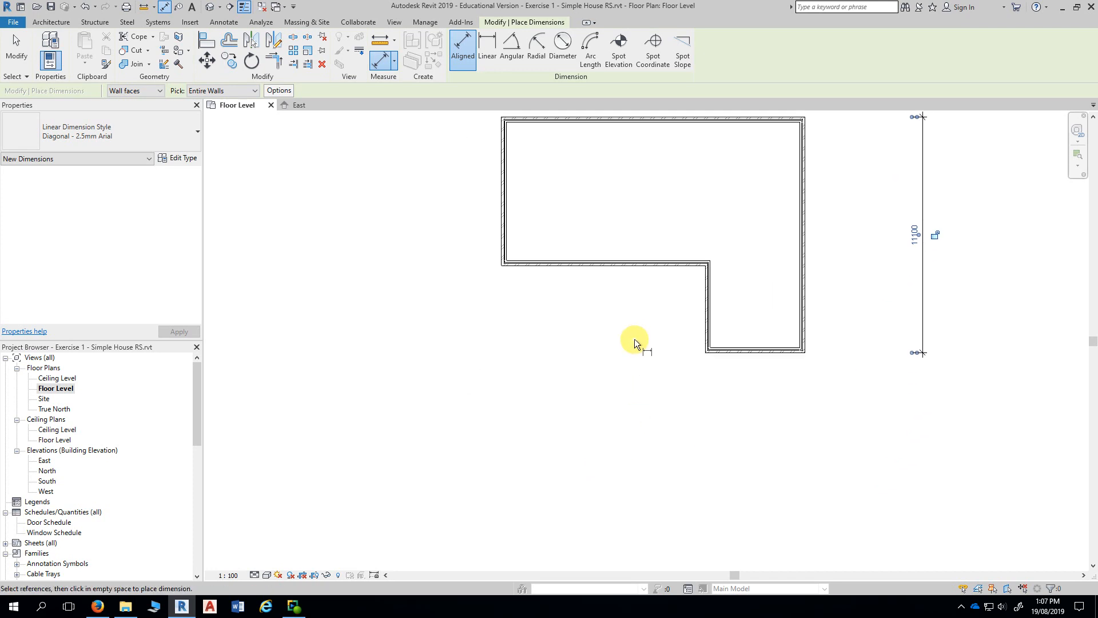
middle_click_drag(763, 380, 740, 297)
left_click(731, 265)
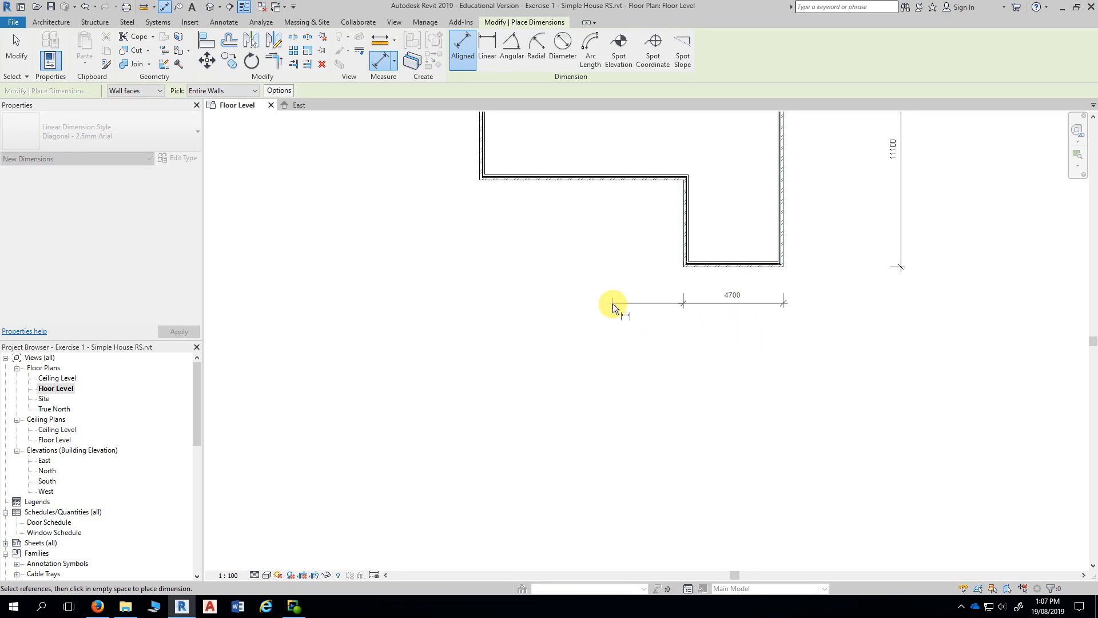
left_click(585, 180)
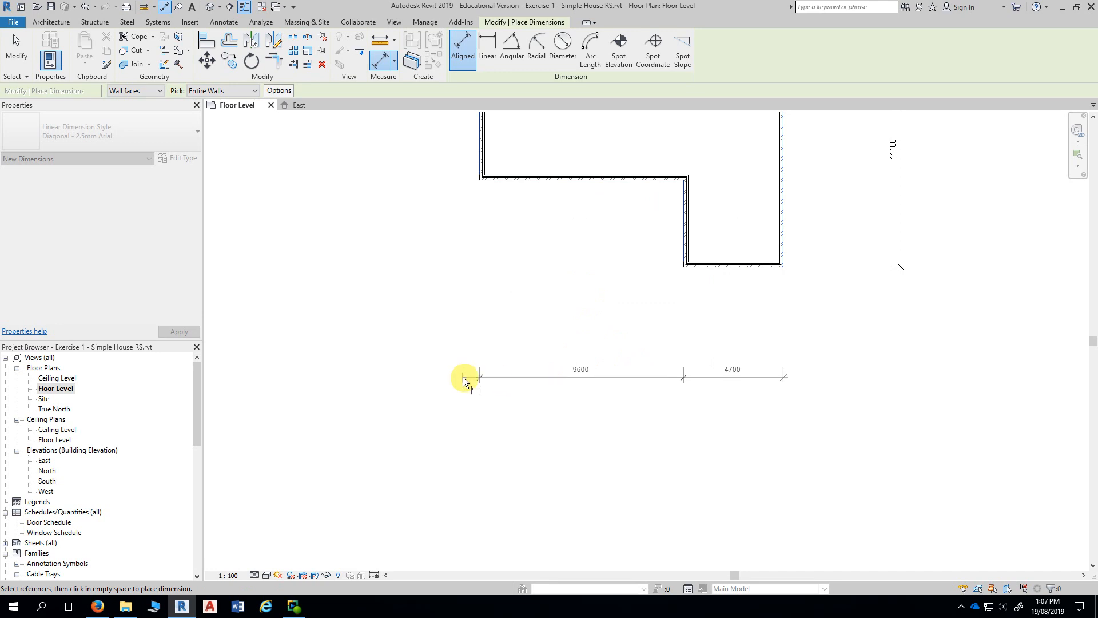
left_click(420, 375)
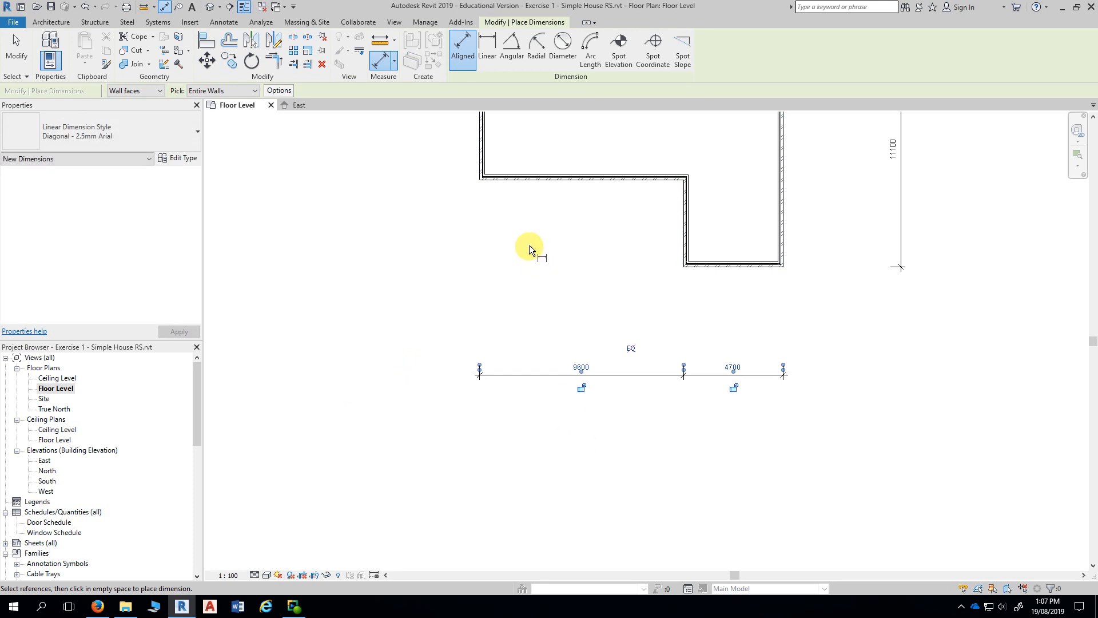
Step: Place a continuous dimension string west of the house covering the step wall and the west wall, and end dimensioning
middle_click_drag(529, 249, 541, 364)
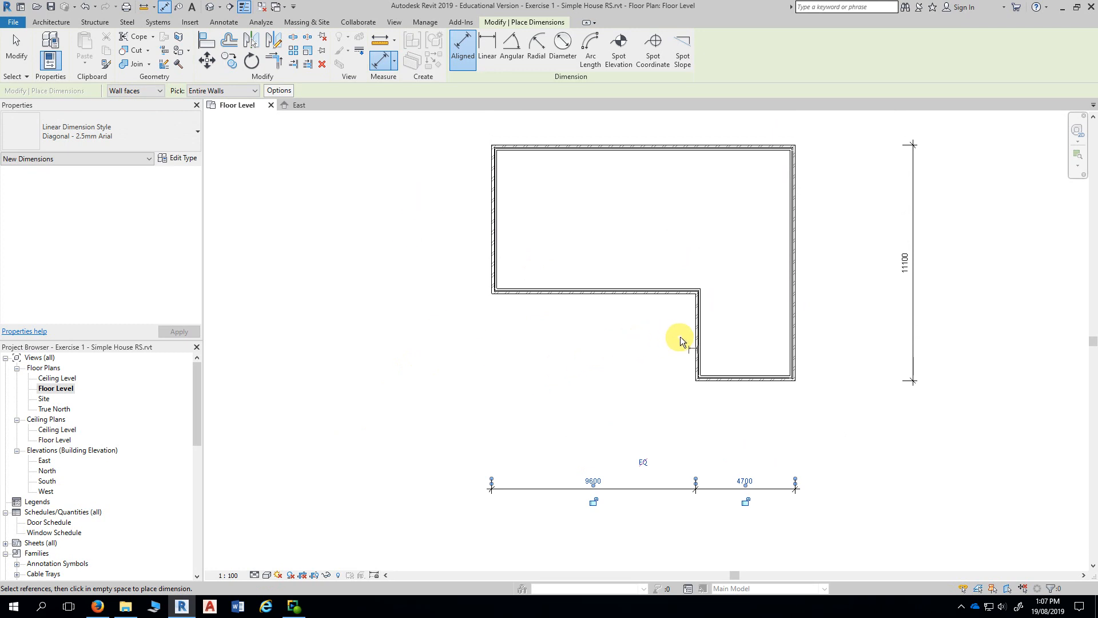
left_click(698, 335)
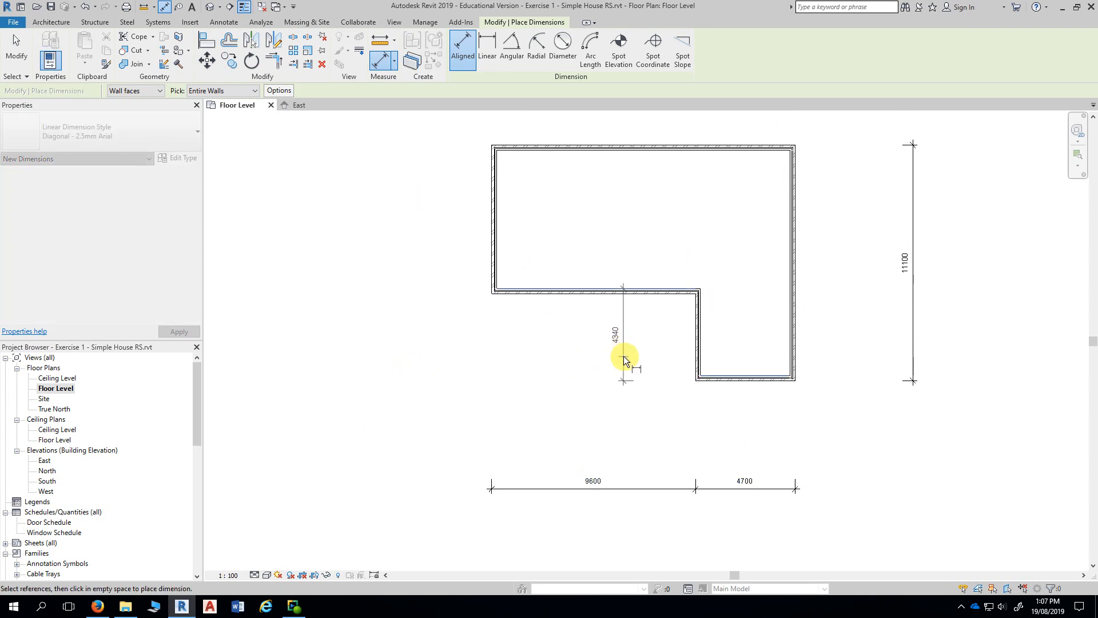
left_click(491, 212)
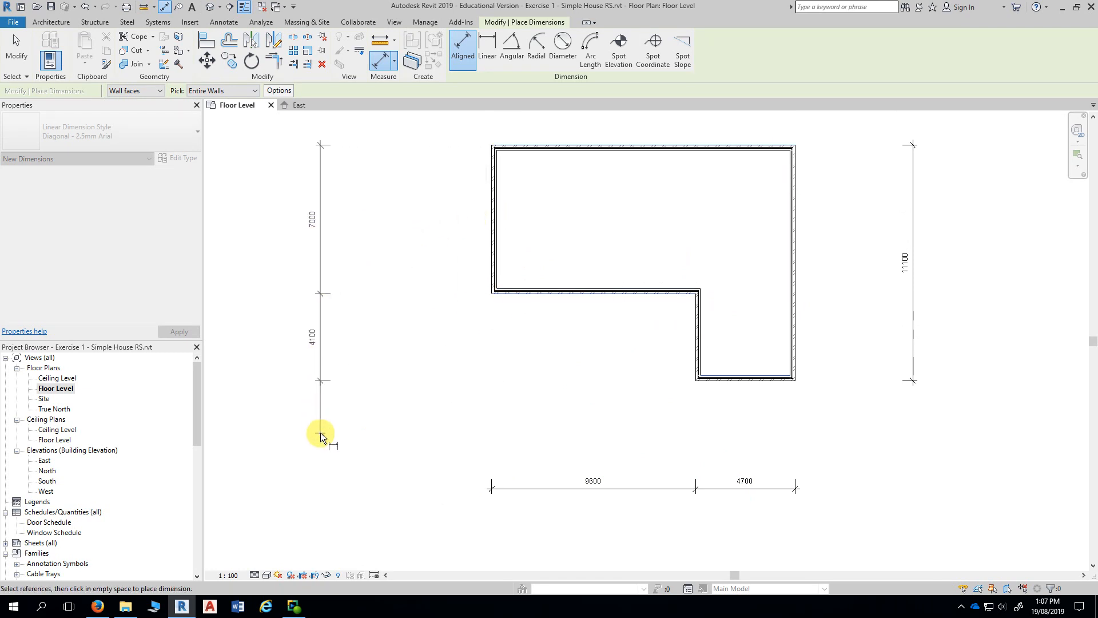
left_click(321, 434)
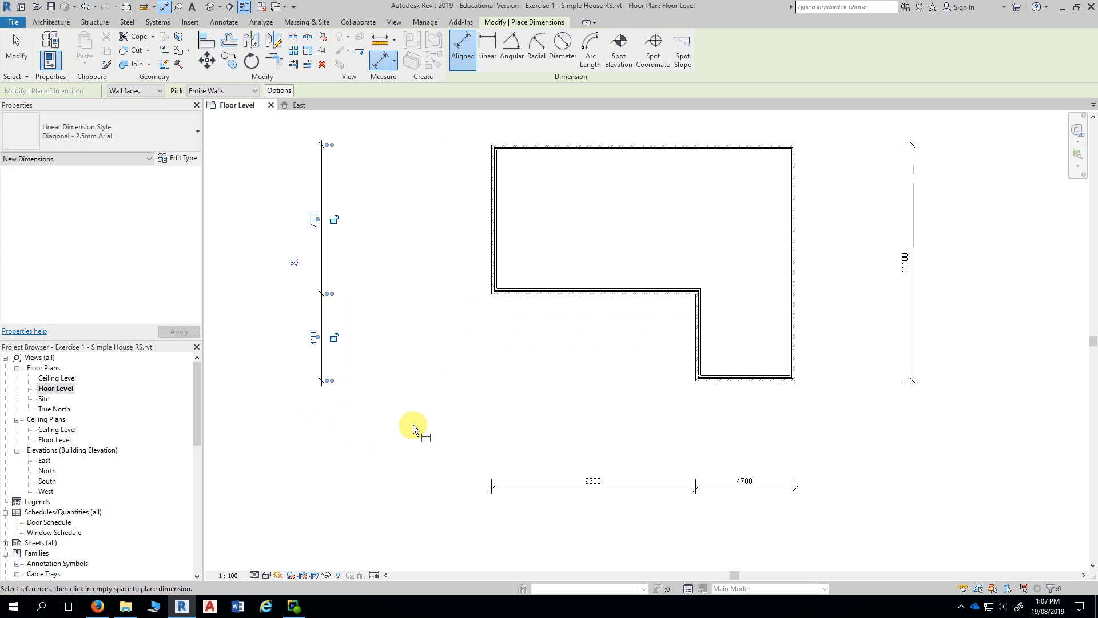
scroll(451, 429, "down", 2)
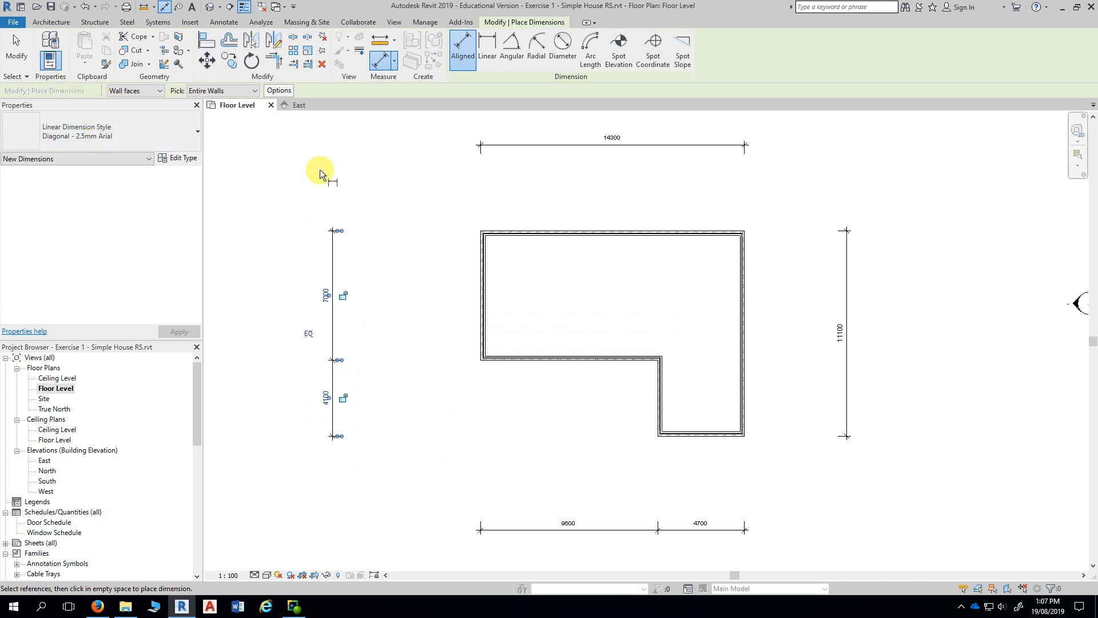
left_click(17, 57)
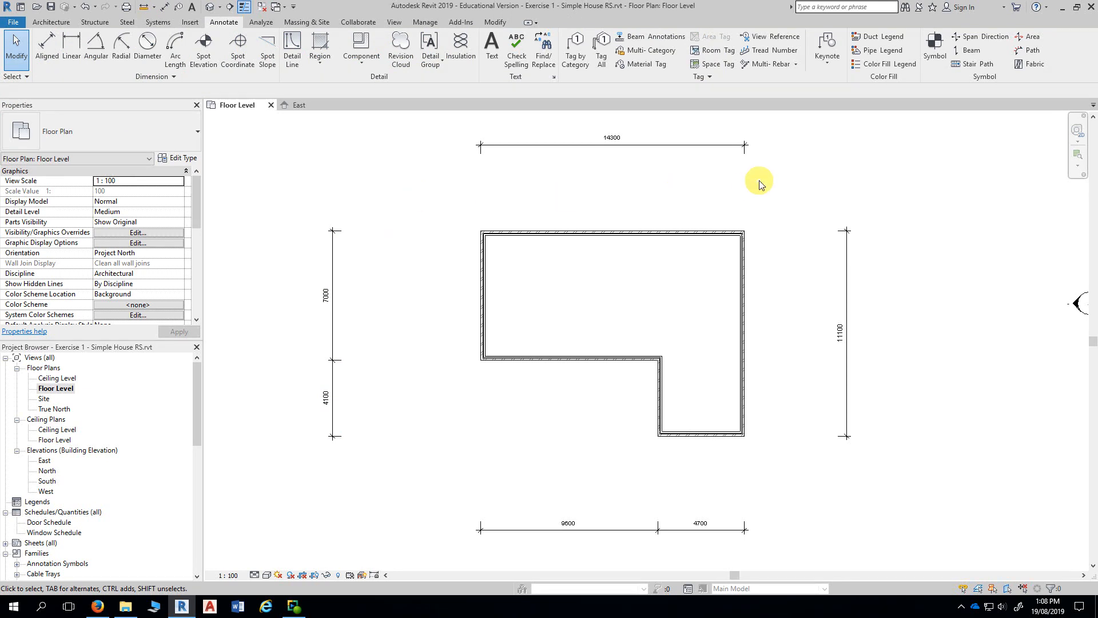
Step: Try moving the east wall freehand, outward and back in, to an overall house length of about 14500 mm
middle_click_drag(770, 188, 759, 185)
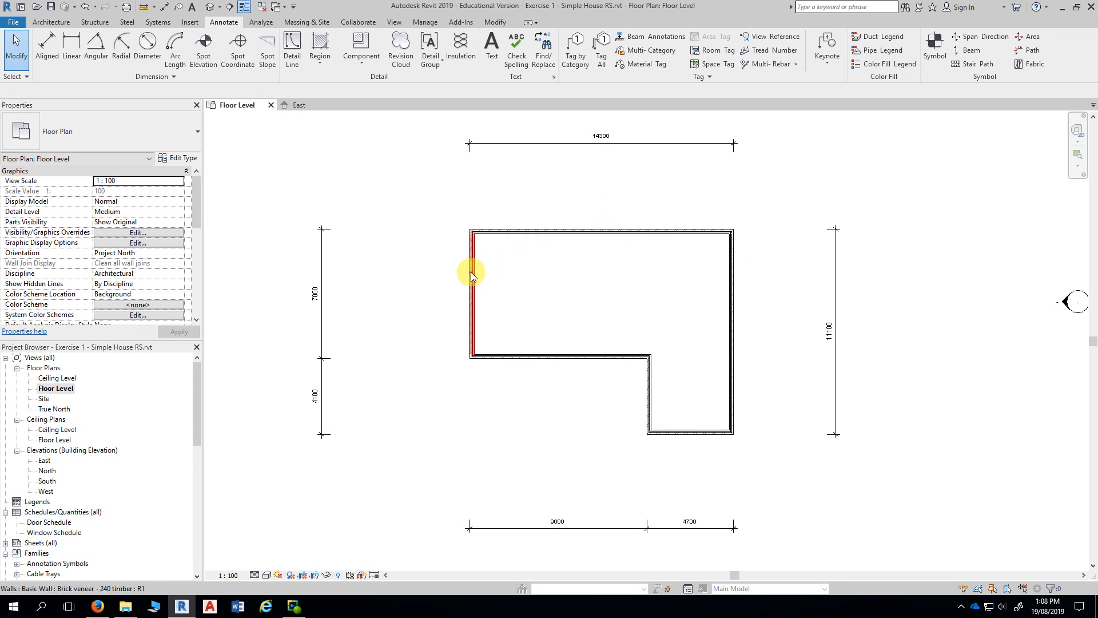
left_click(733, 270)
left_click_drag(733, 270, 775, 273)
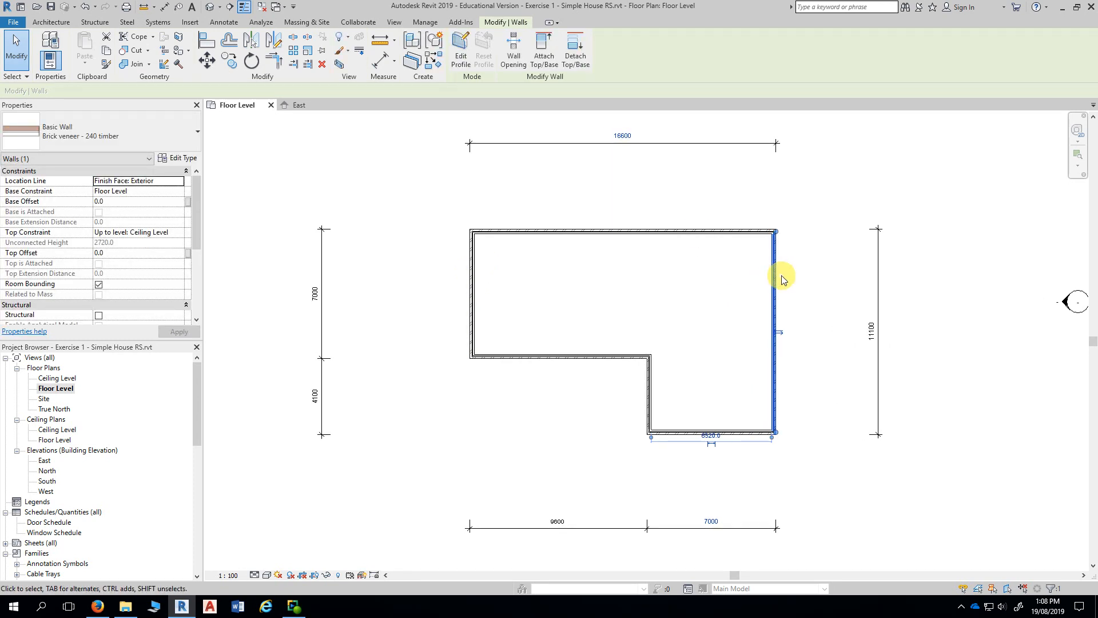
left_click_drag(775, 279, 737, 281)
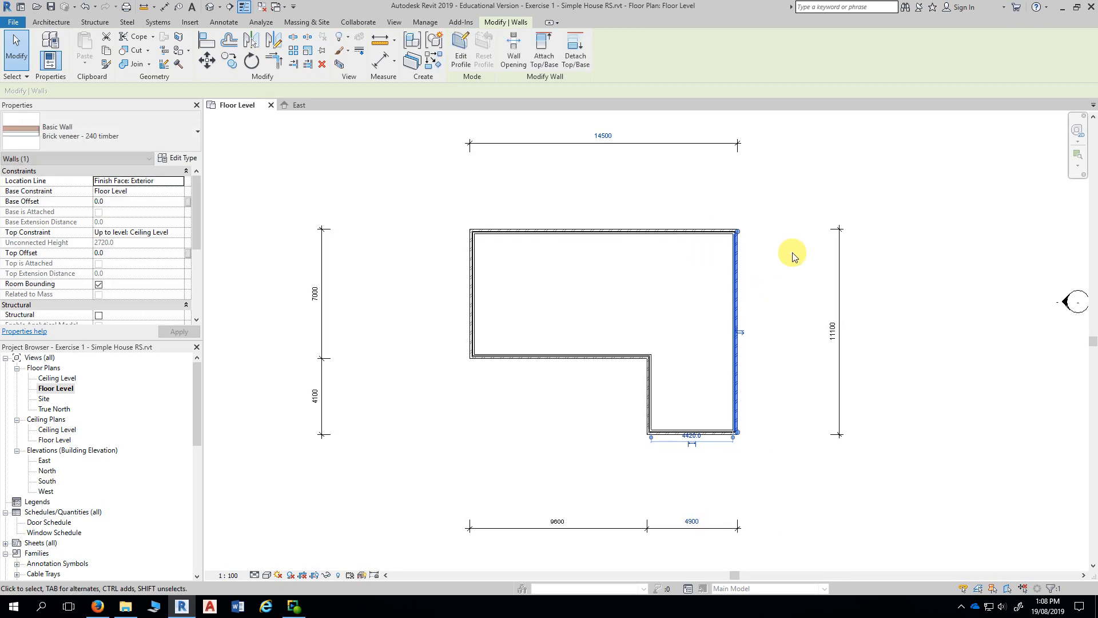
left_click(767, 213)
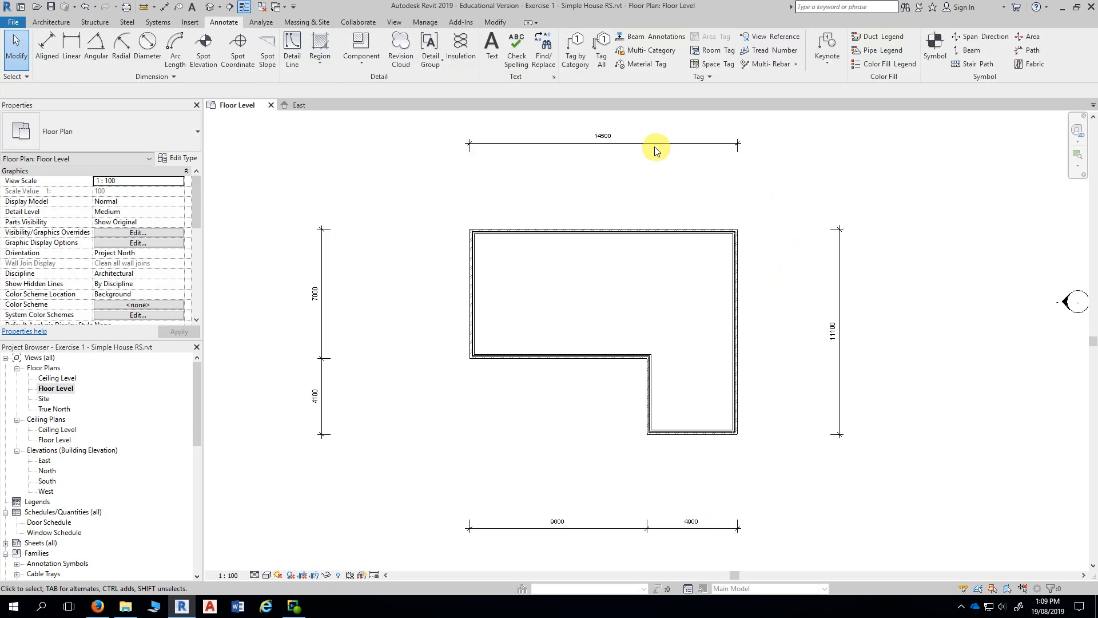
Step: Reposition the east wall by setting the overall dimension above the north wall to 13230 mm
left_click(743, 282)
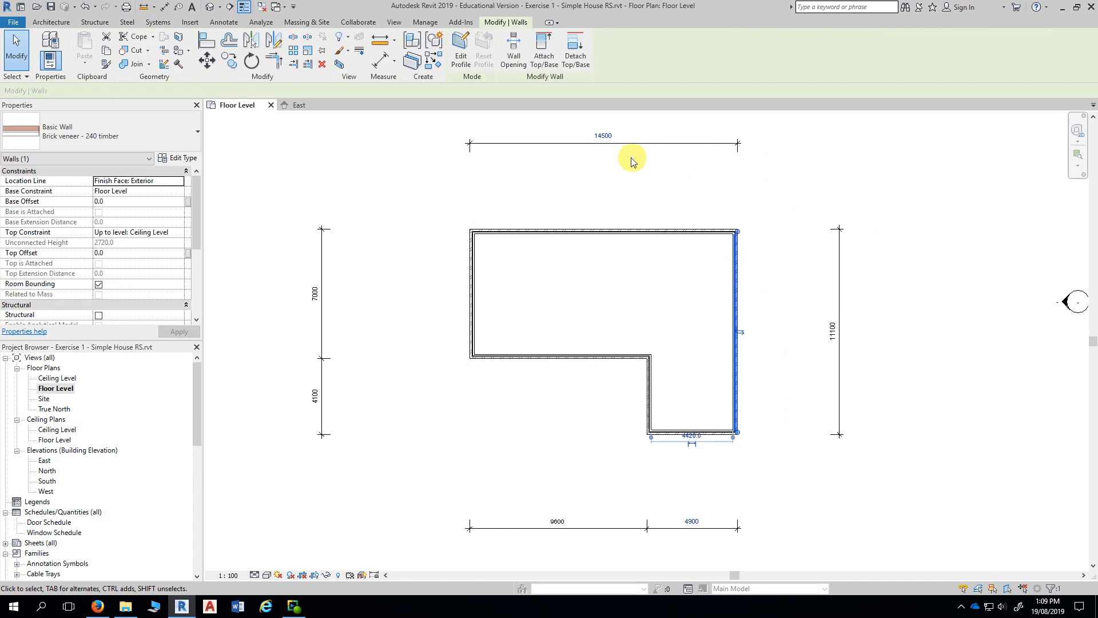
left_click(602, 138)
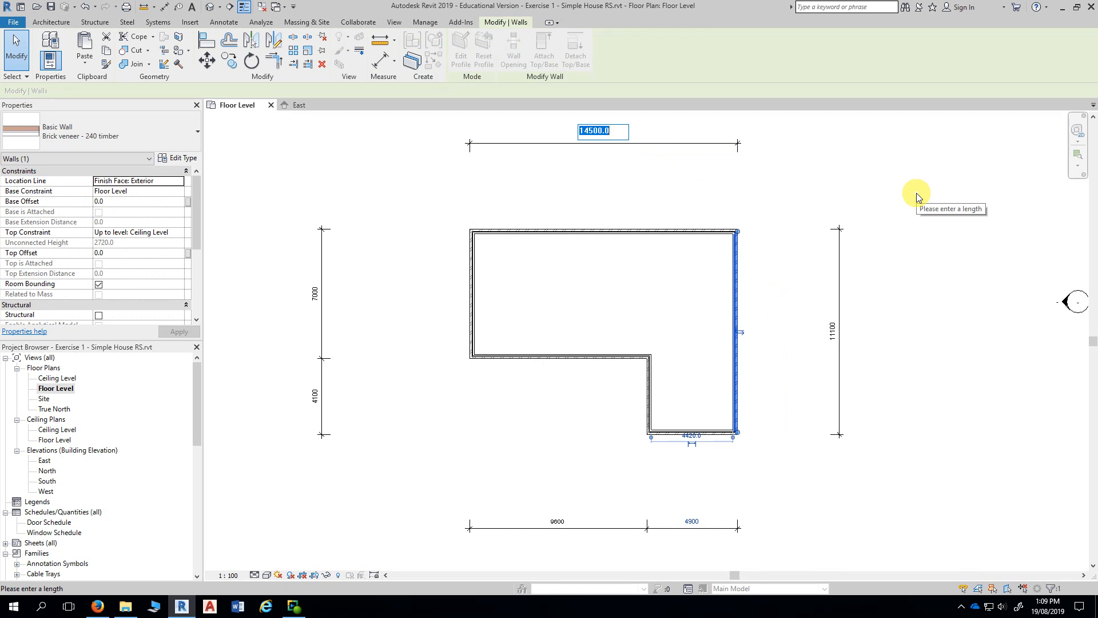
type("13")
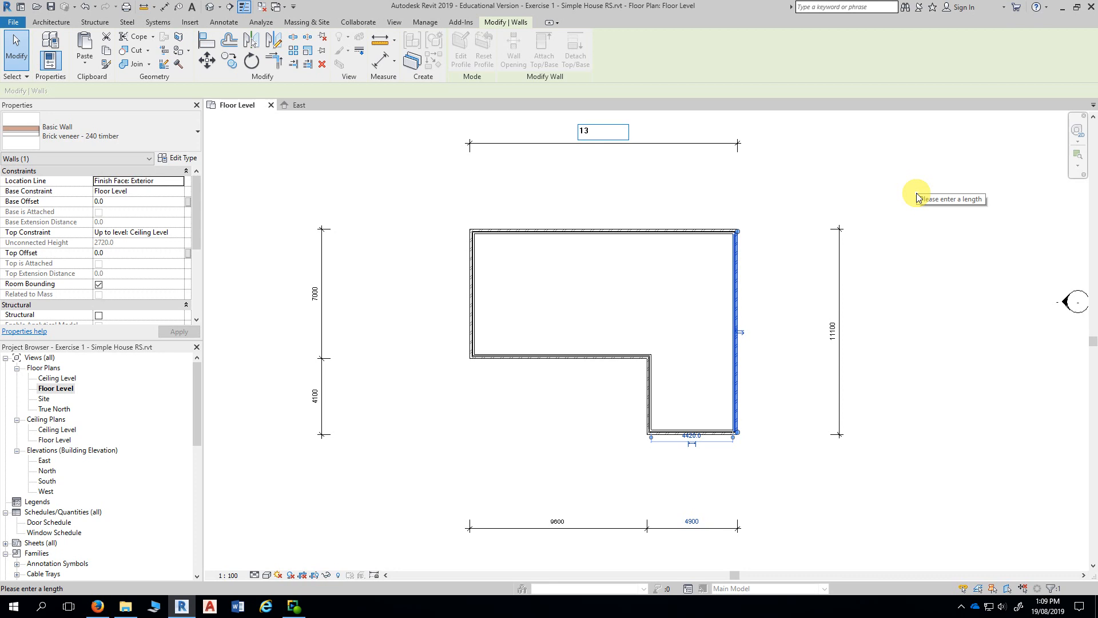
type("230")
key("Return")
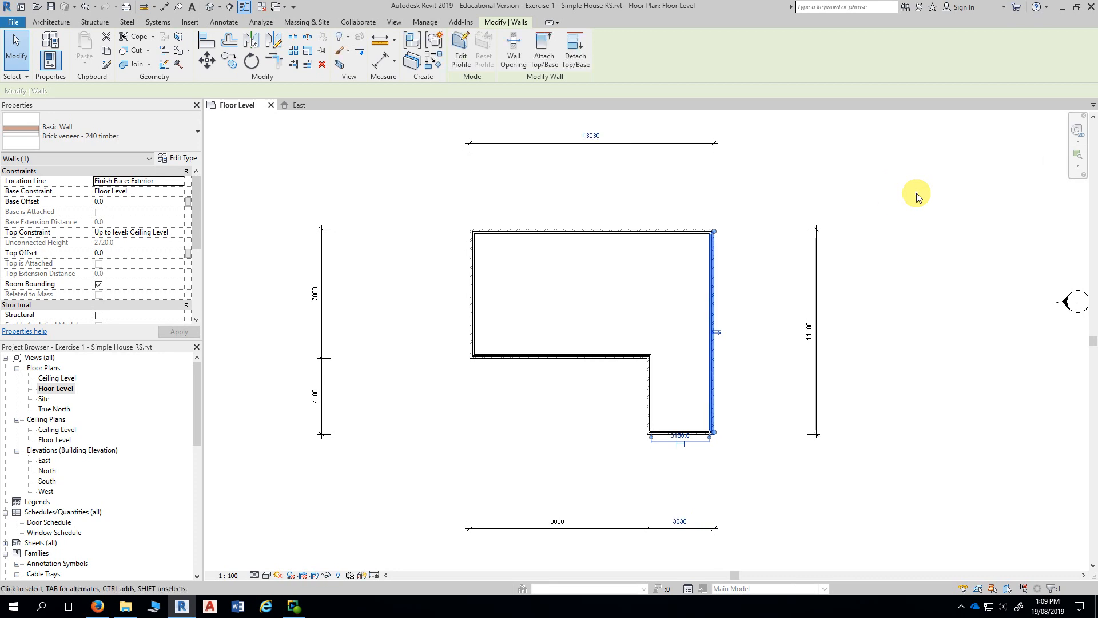
left_click(763, 294)
scroll(762, 311, "up", 1)
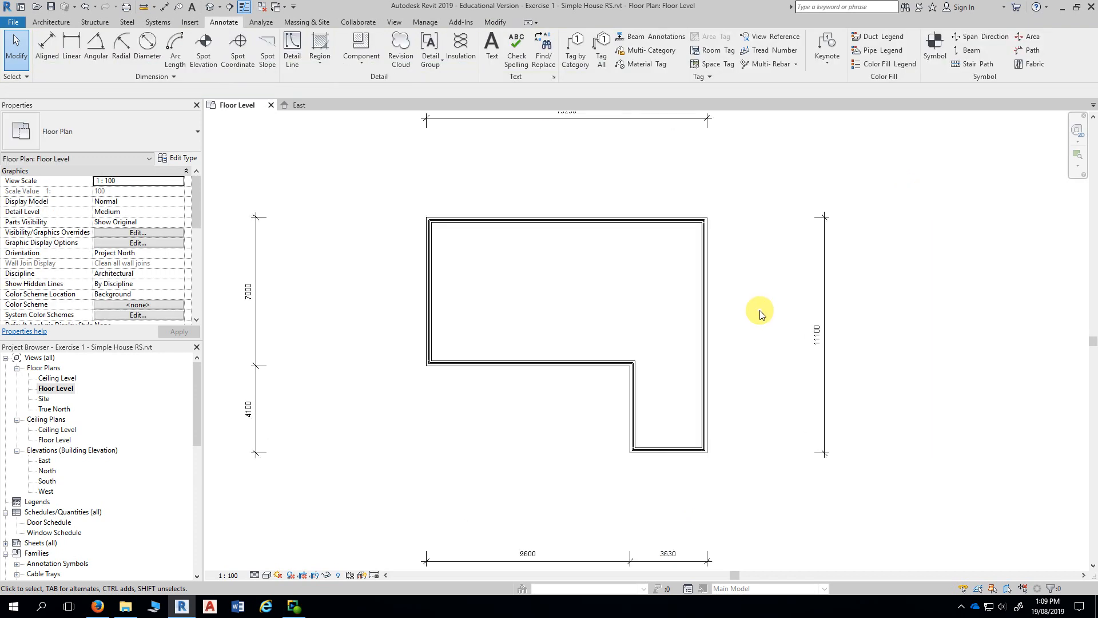
Step: Reposition the south wing wall by setting the overall dimension east of the house to 10550 mm
middle_click_drag(760, 314, 772, 275)
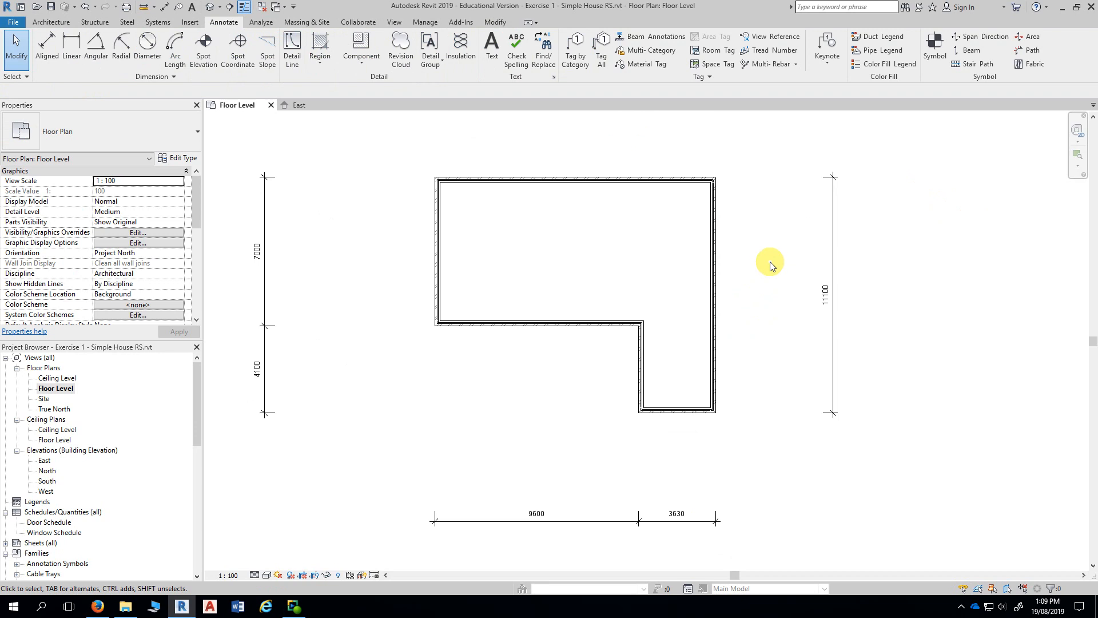
scroll(773, 252, "down", 2)
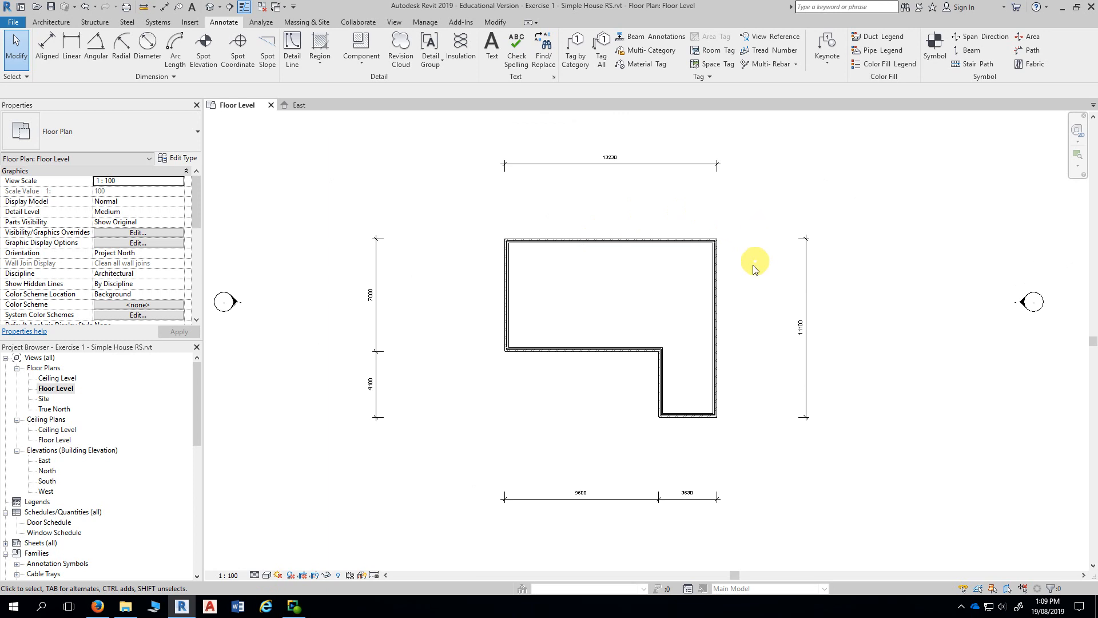
middle_click_drag(735, 290, 711, 255)
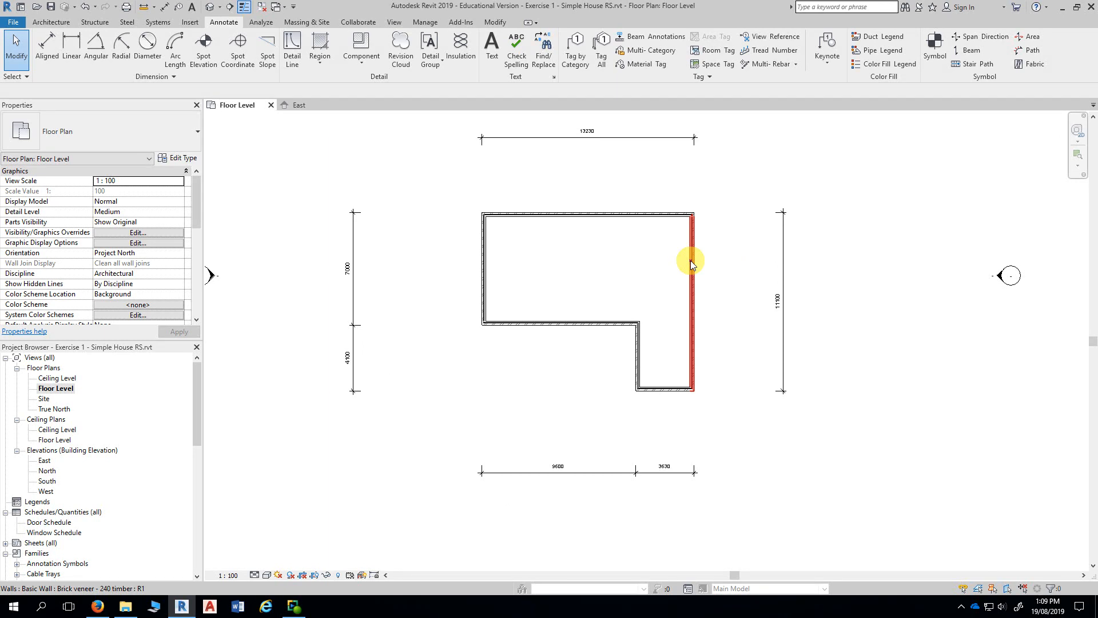
middle_click_drag(691, 259, 668, 173)
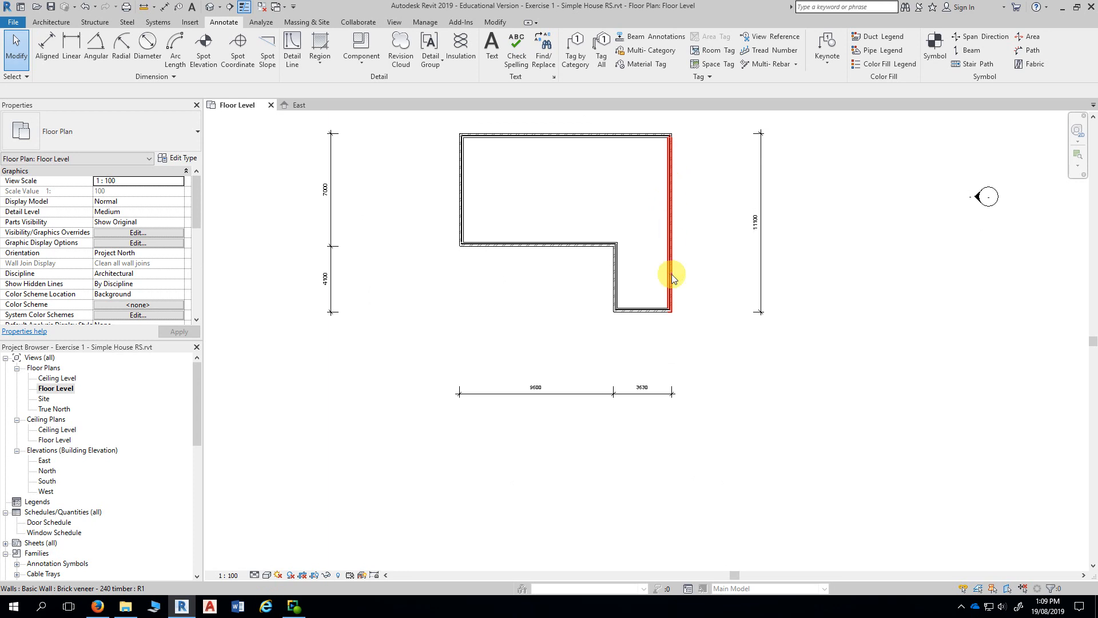
left_click(651, 310)
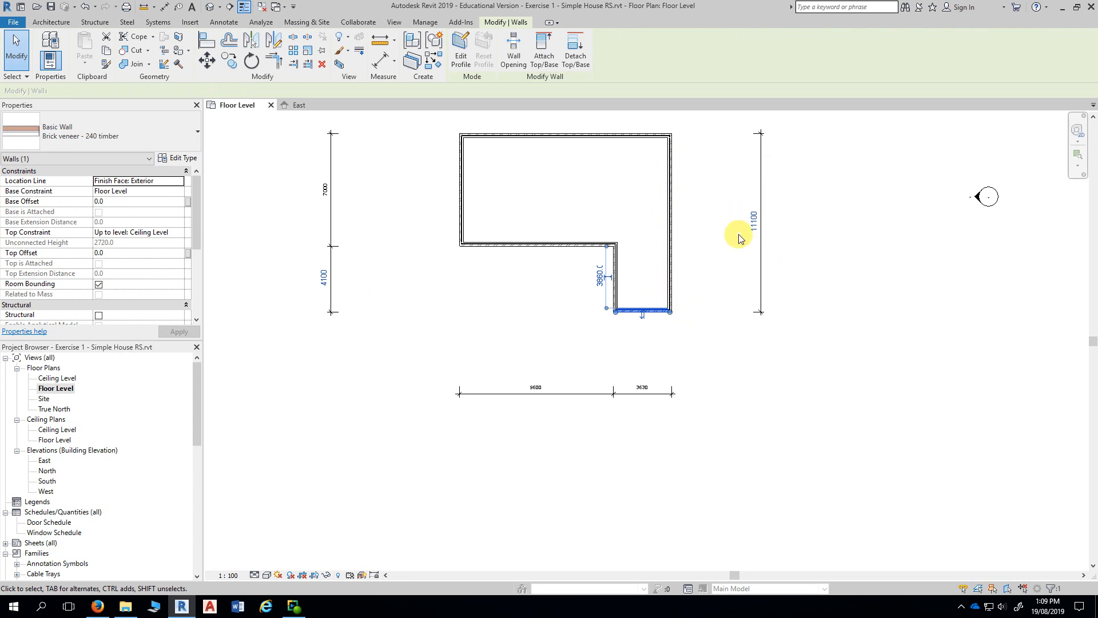
left_click(754, 223)
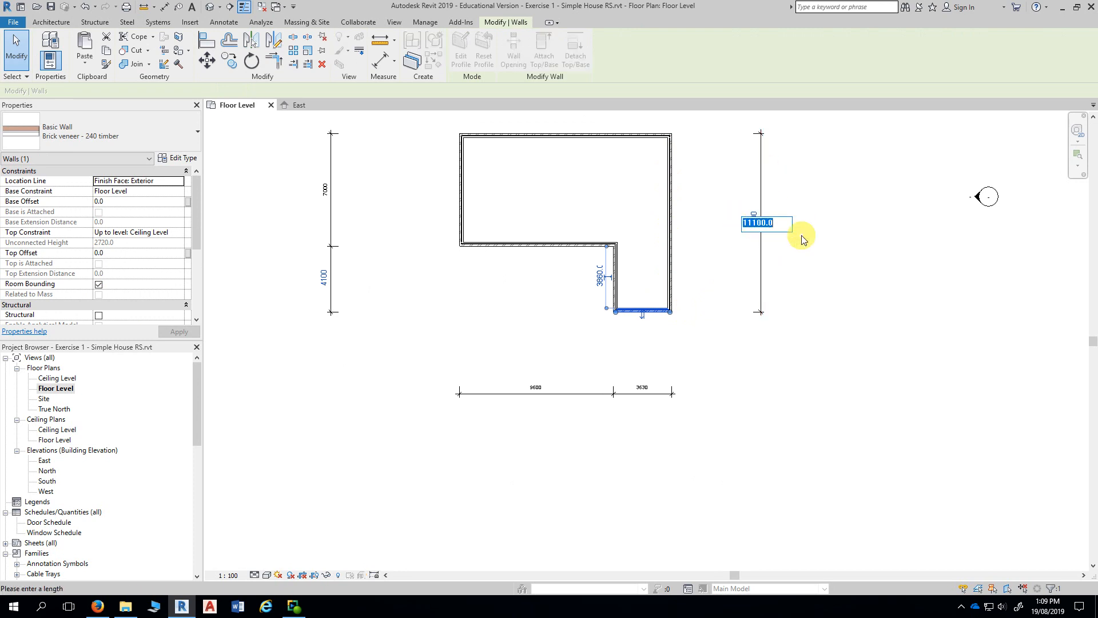
type("10550")
key("Return")
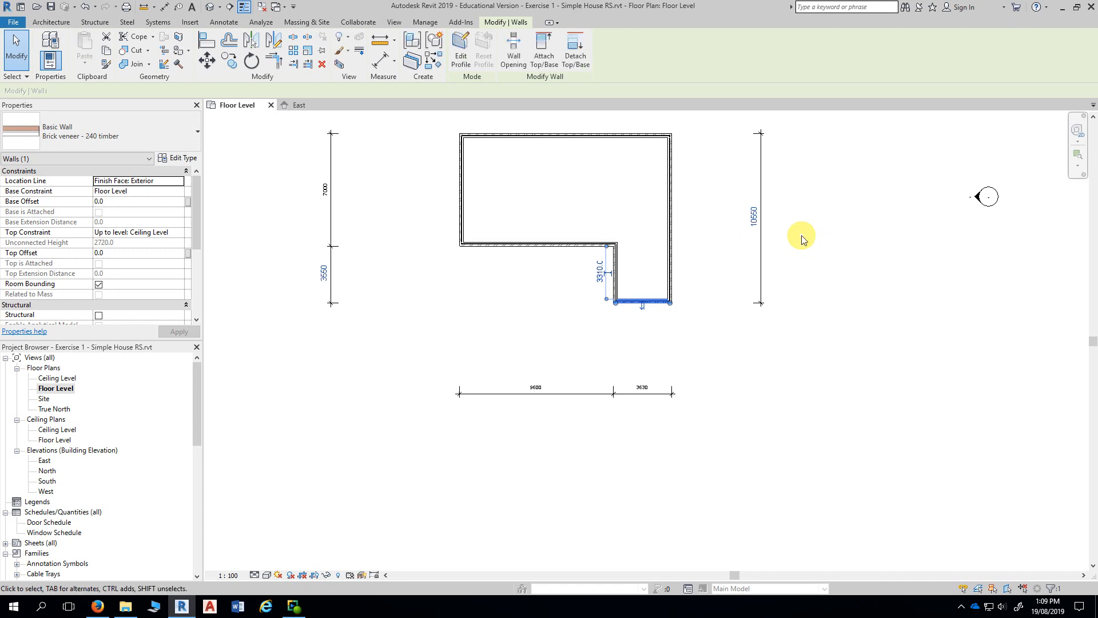
middle_click_drag(829, 245, 855, 309)
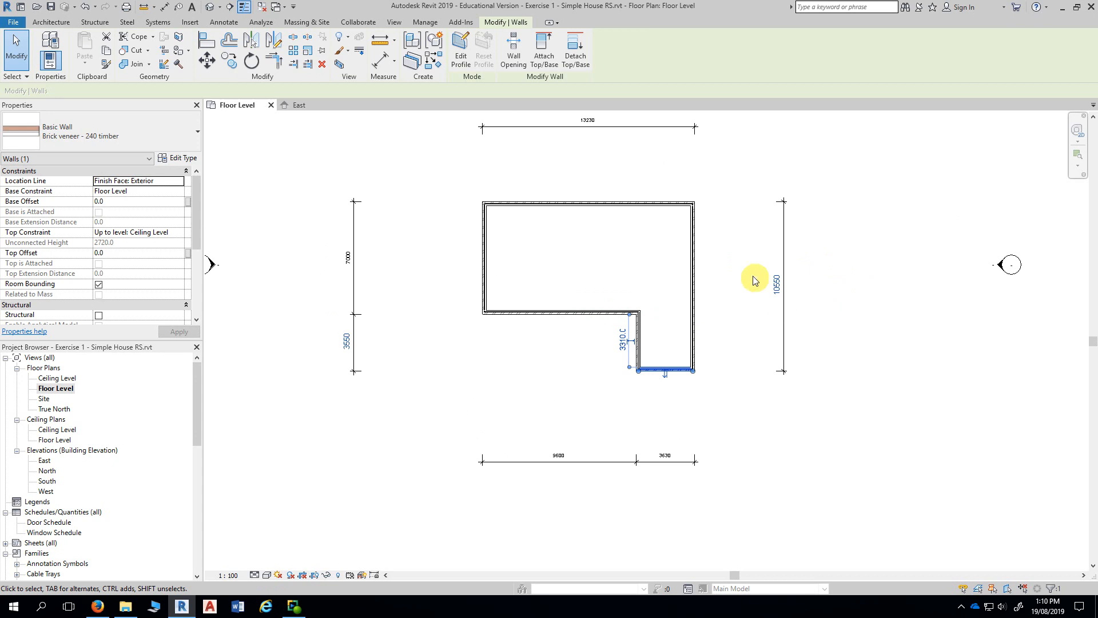
left_click(742, 185)
scroll(604, 372, "up", 1)
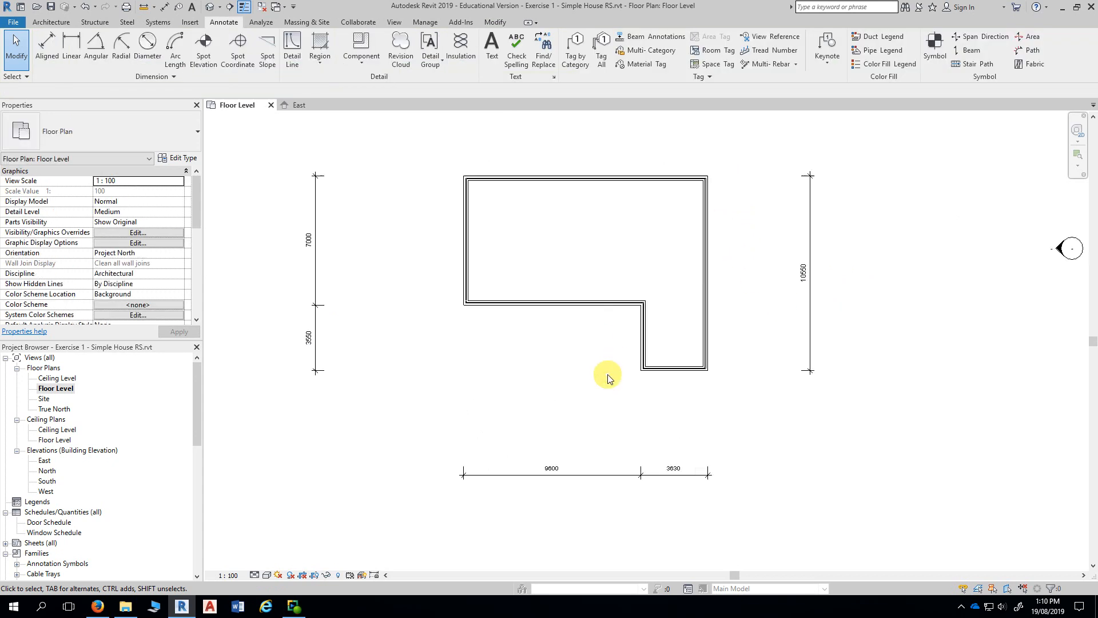
Step: Move the step wall by setting the south wing's width in the dimension string below the house to 4070 mm
middle_click_drag(697, 390, 685, 426)
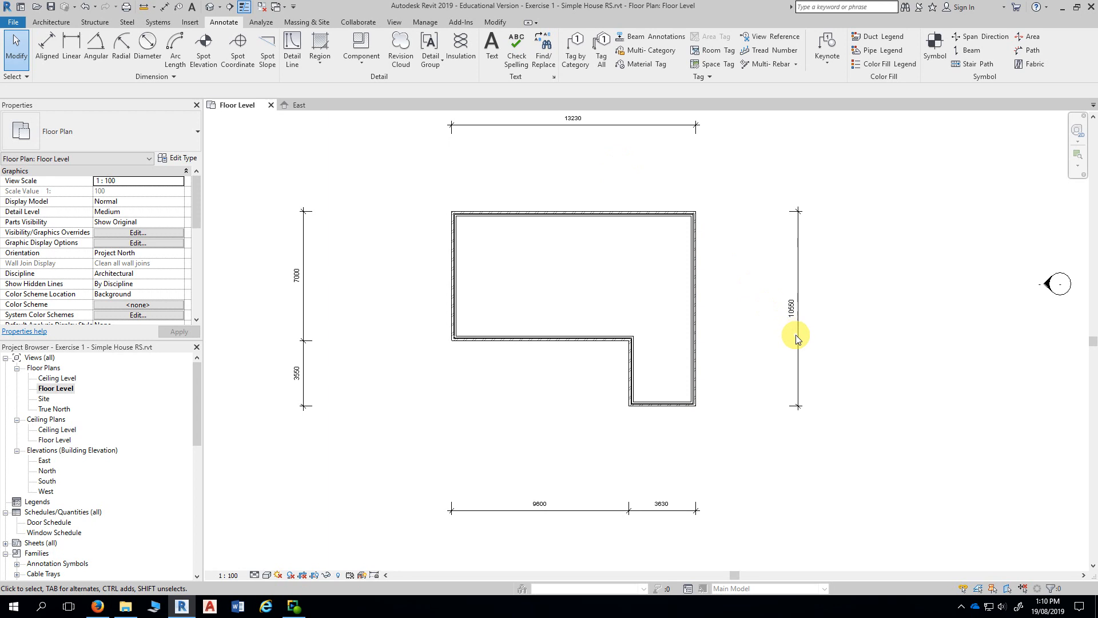
middle_click_drag(758, 424, 777, 315)
scroll(708, 315, "up", 4)
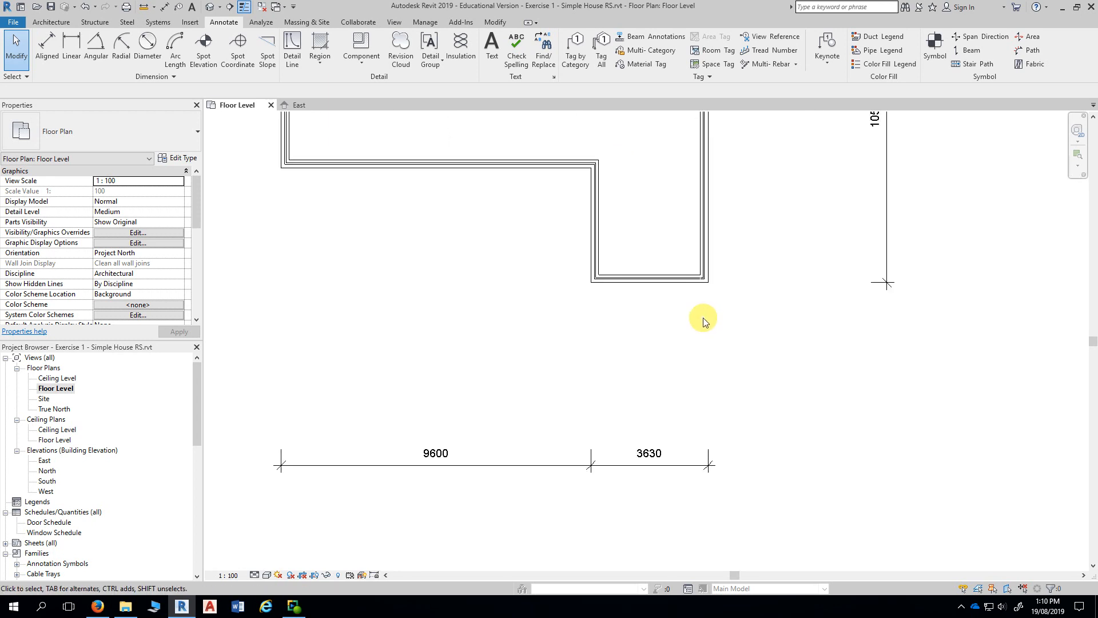
middle_click_drag(702, 320, 771, 278)
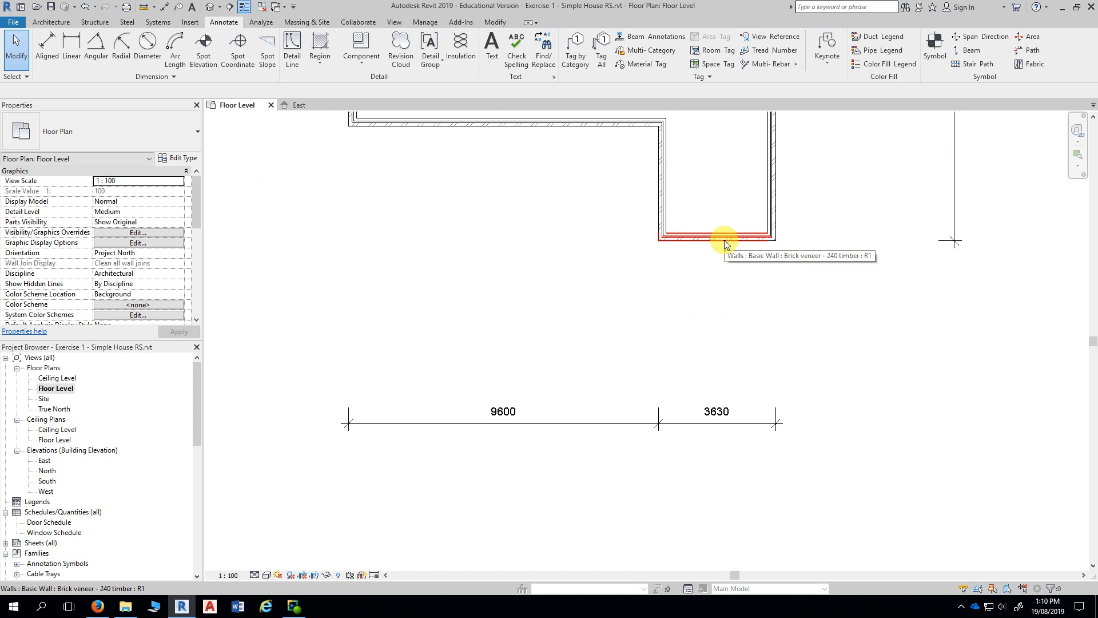
left_click(660, 183)
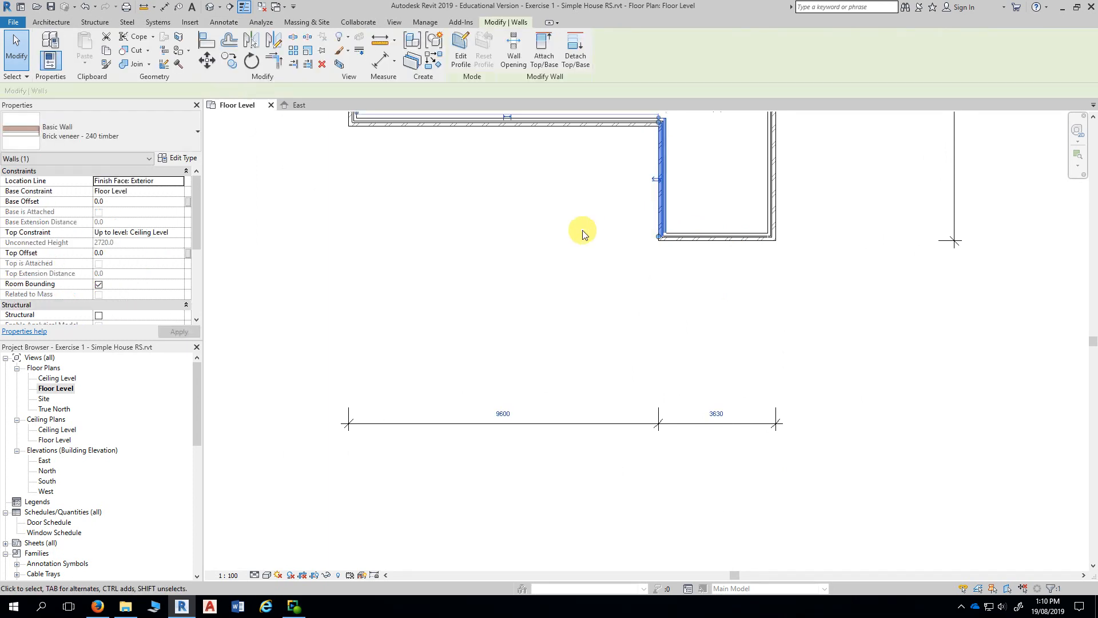
left_click(716, 415)
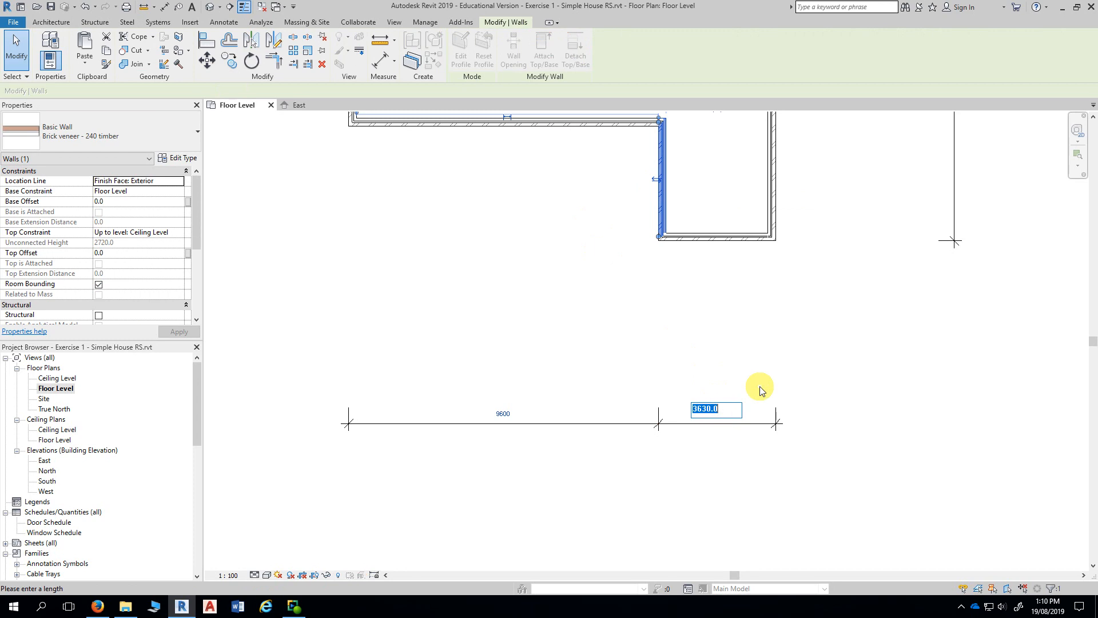
middle_click_drag(760, 385, 775, 269)
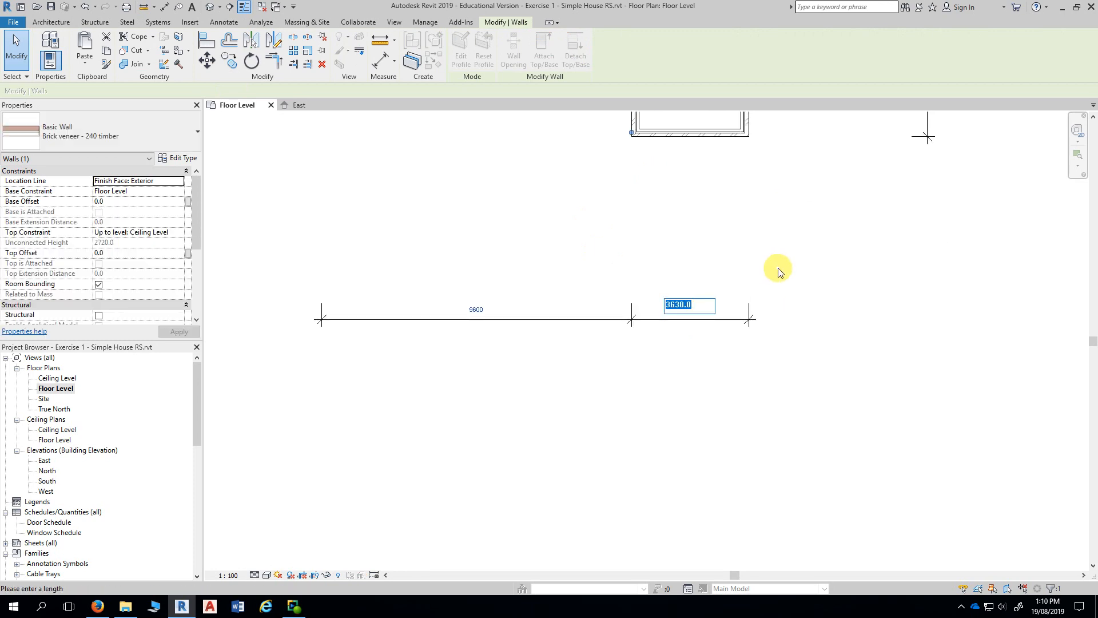
type("4070")
key("Return")
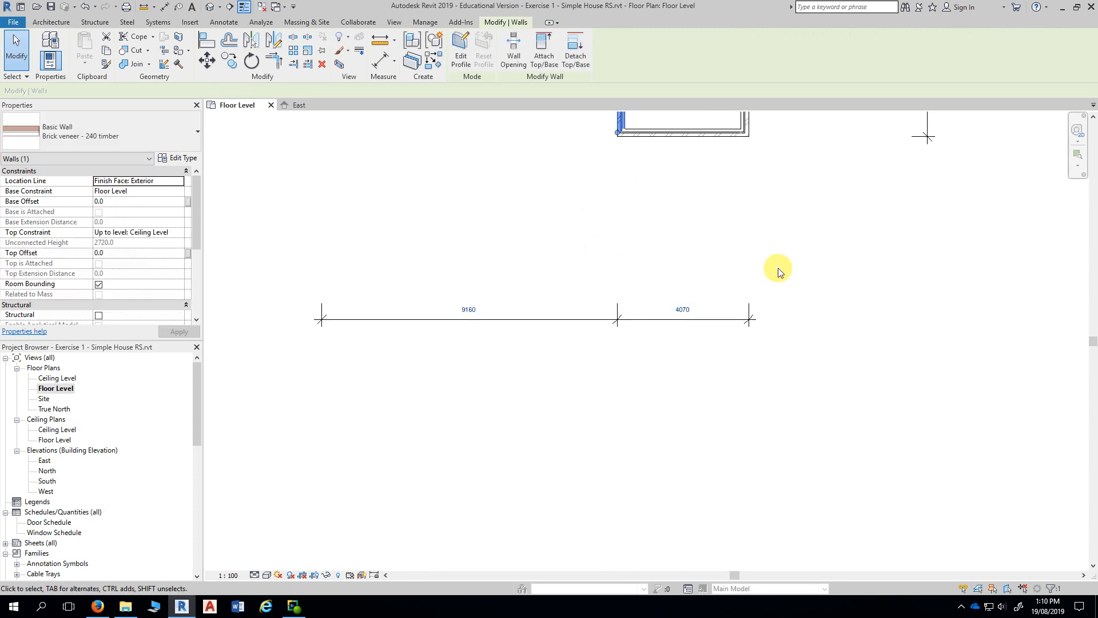
middle_click_drag(698, 223, 740, 393)
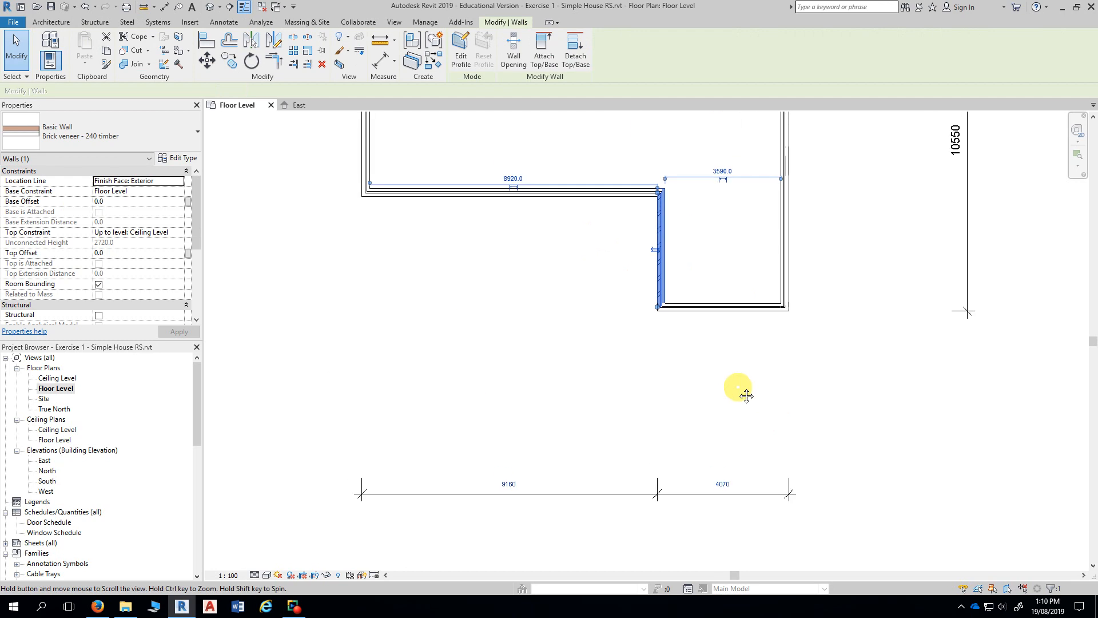
left_click(595, 330)
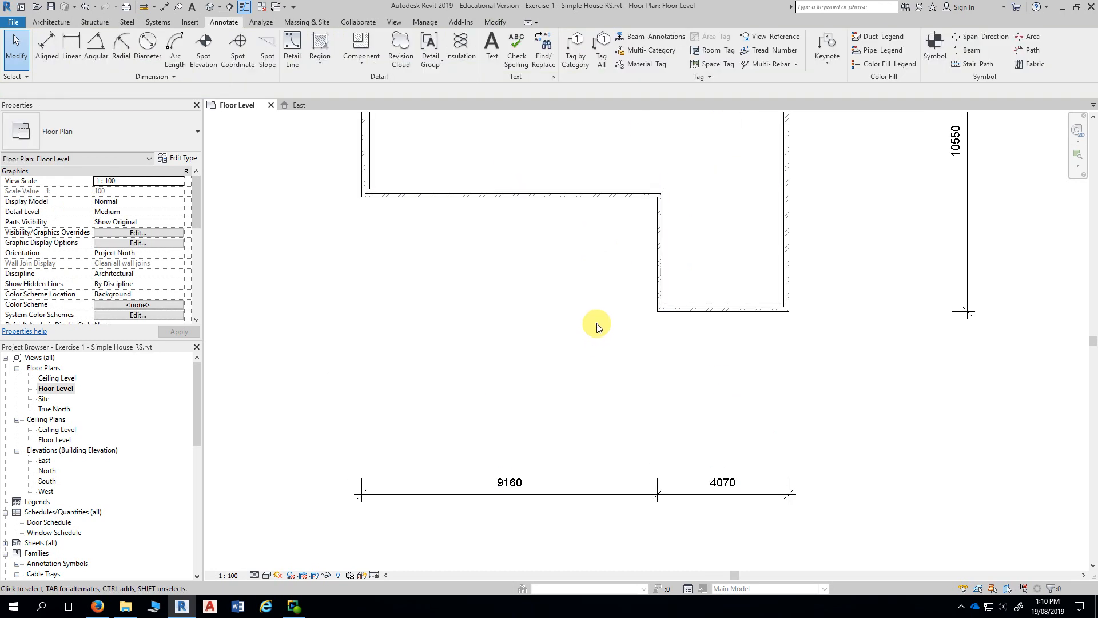
Step: Reposition the recessed south wall by setting its distance from the north wall in the west dimension string to 7190 mm
middle_click_drag(596, 331, 621, 279)
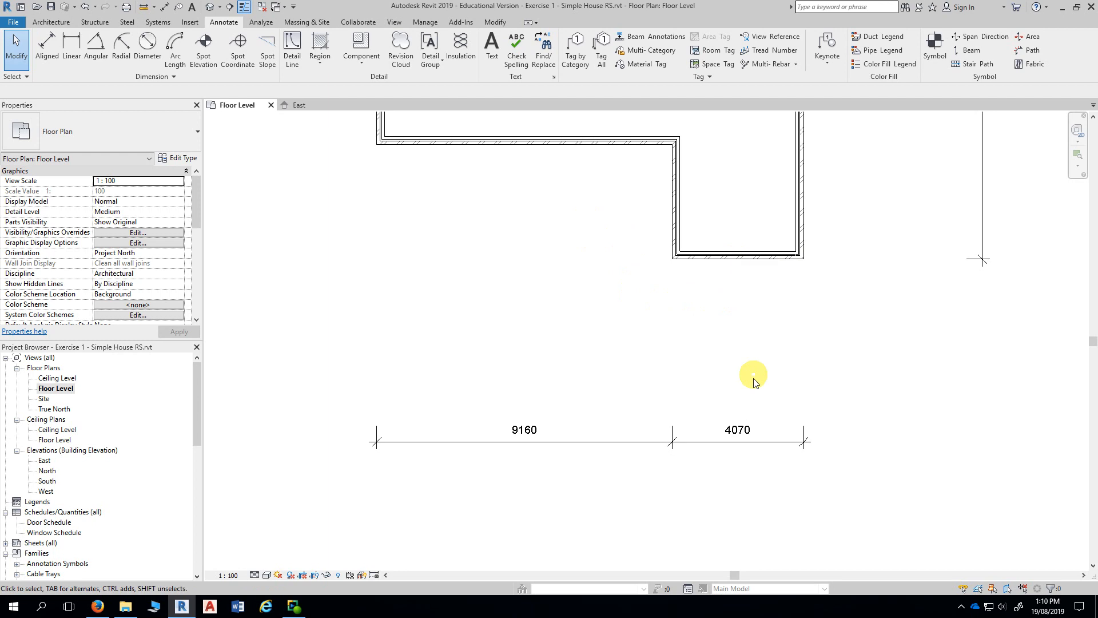
middle_click_drag(642, 385, 672, 354)
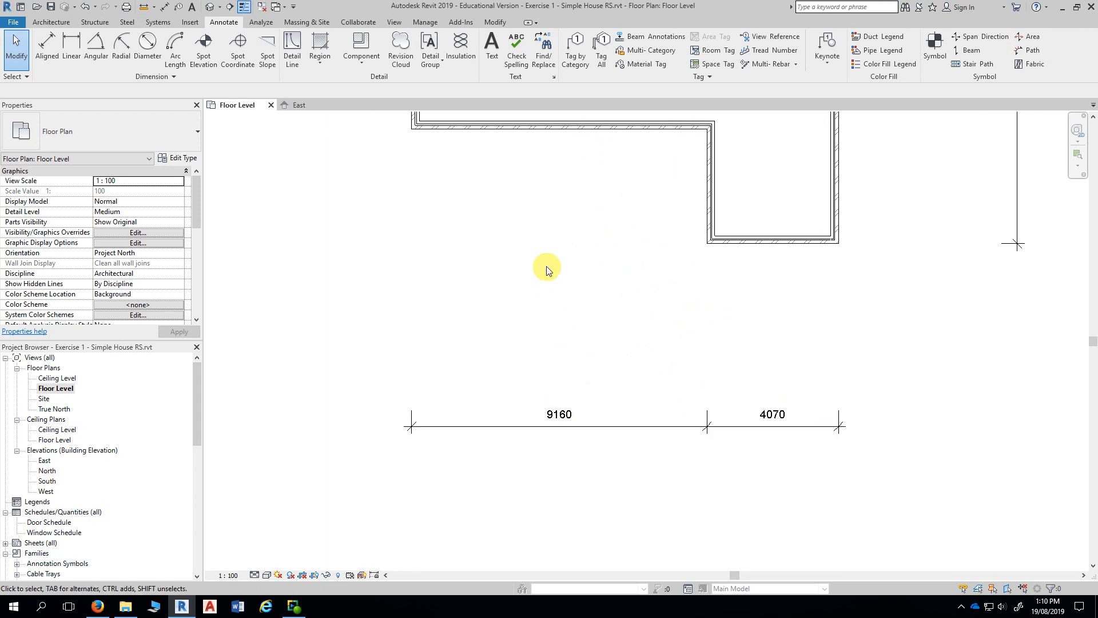
scroll(555, 272, "down", 1)
middle_click_drag(559, 278, 664, 400)
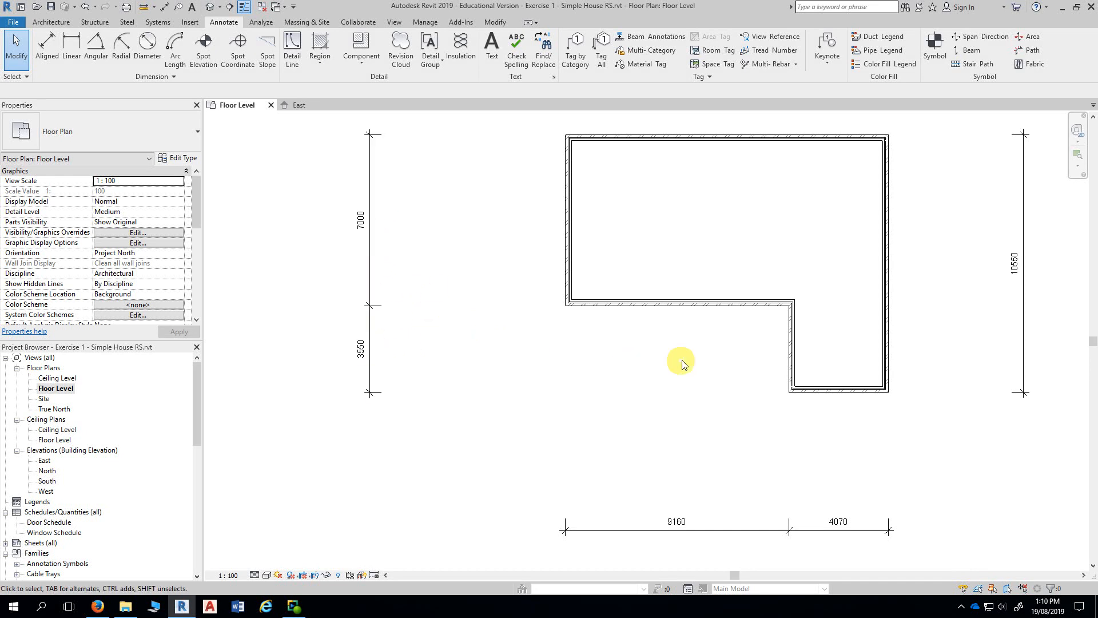
left_click(695, 307)
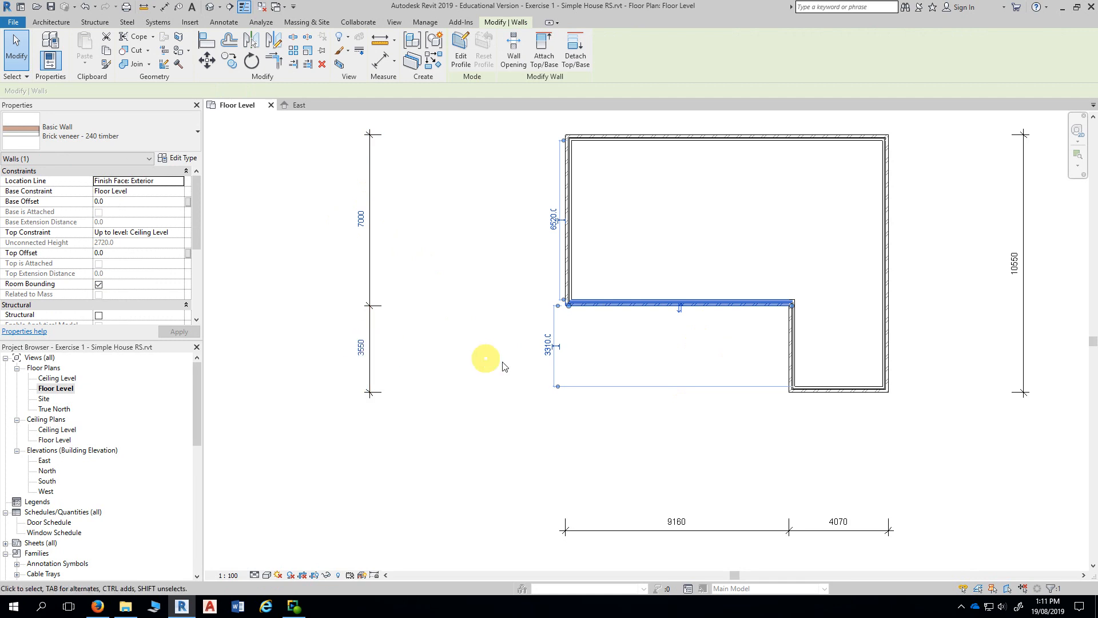
left_click(362, 221)
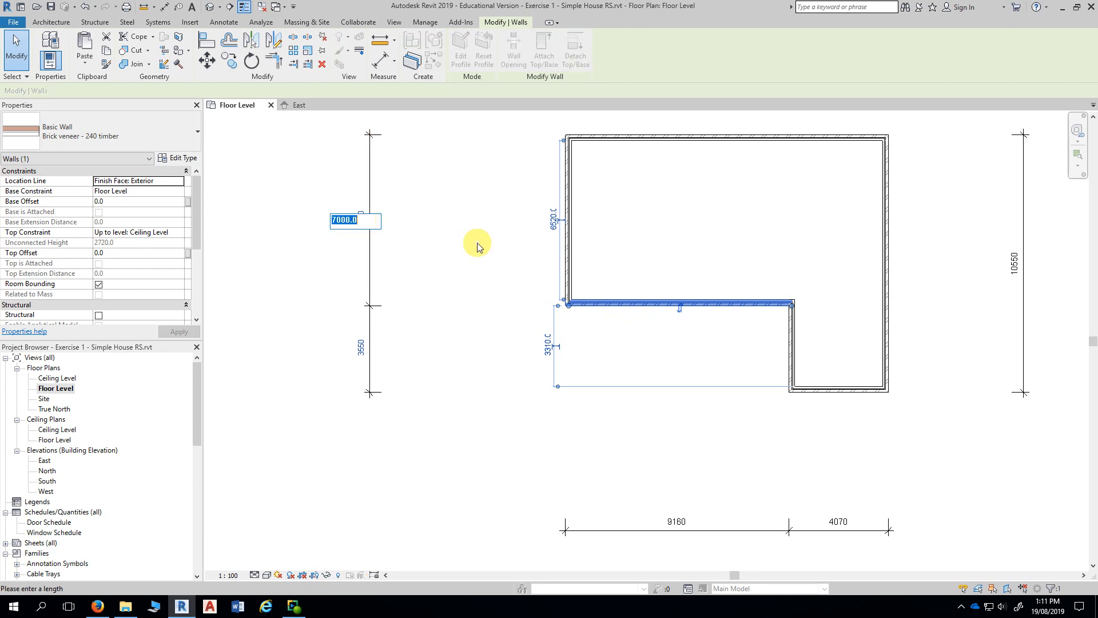
type("7190")
key("Return")
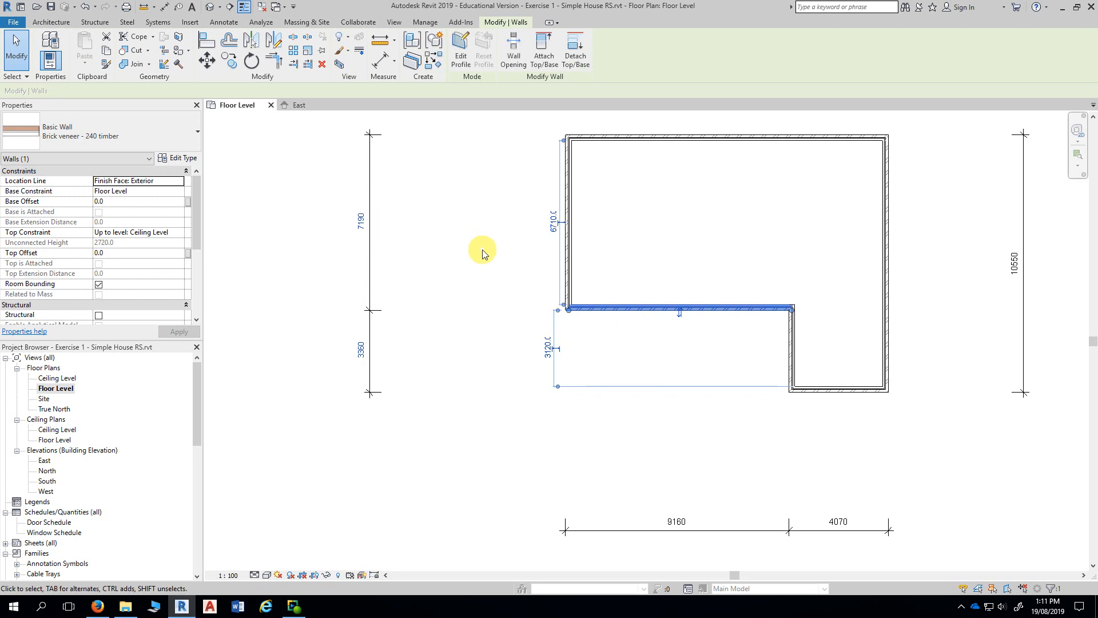
left_click(479, 244)
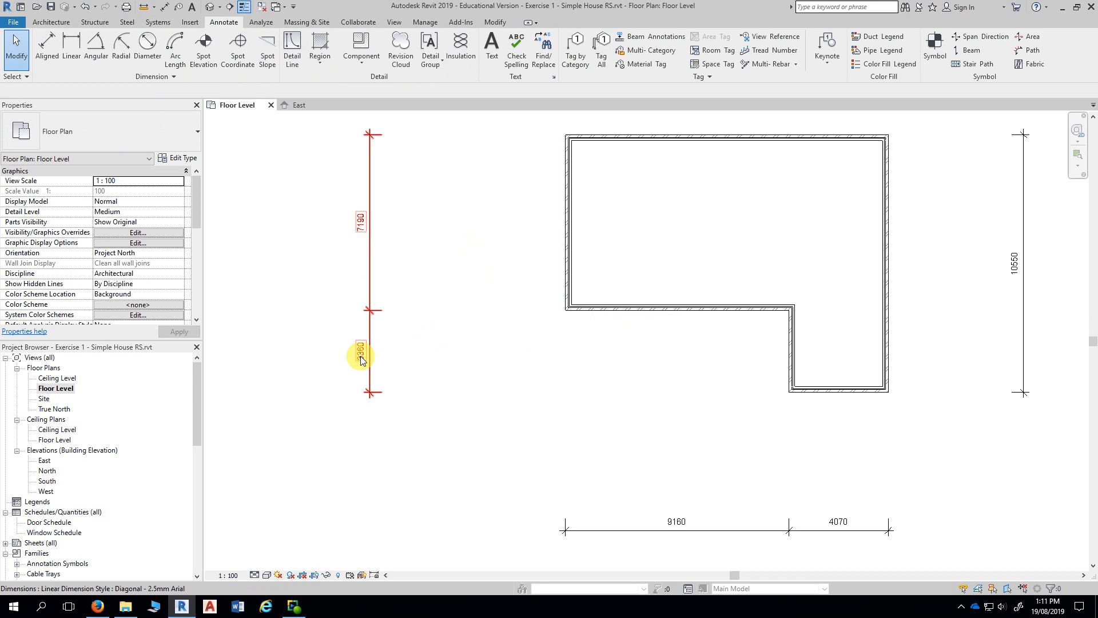
Step: Check the west dimension string and the remaining dimensions around the whole house
scroll(361, 357, "up", 3)
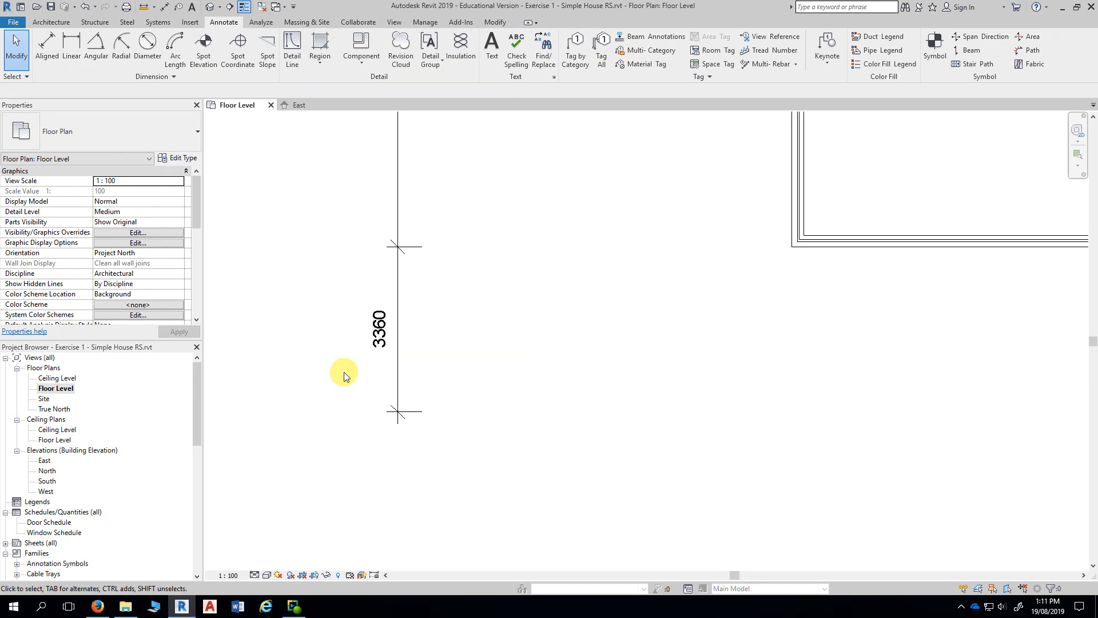
scroll(480, 294, "down", 4)
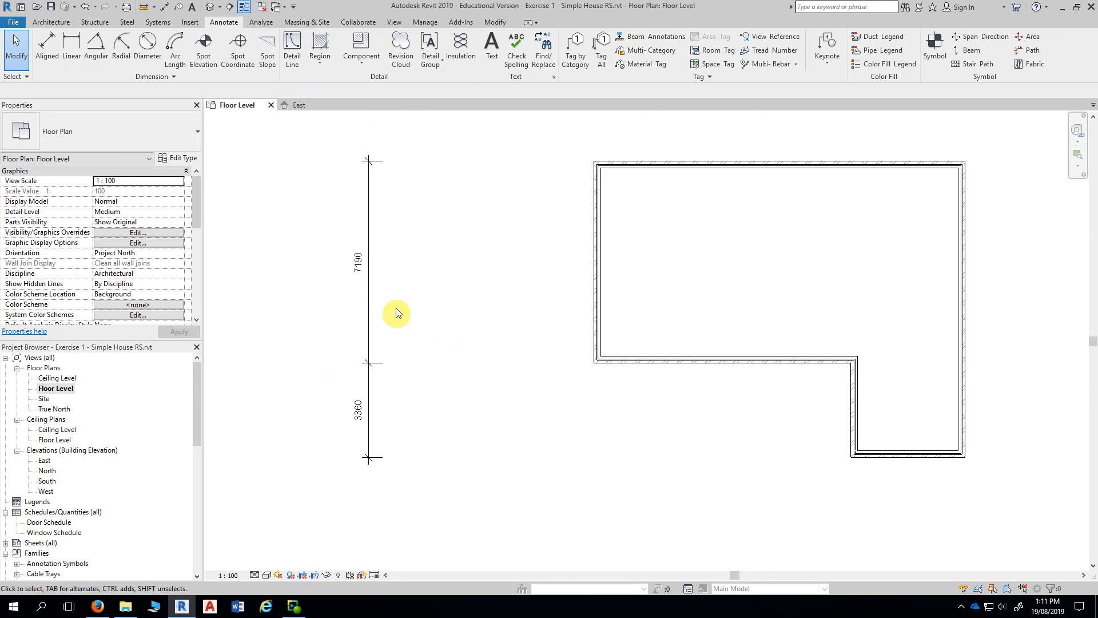
scroll(388, 285, "up", 2)
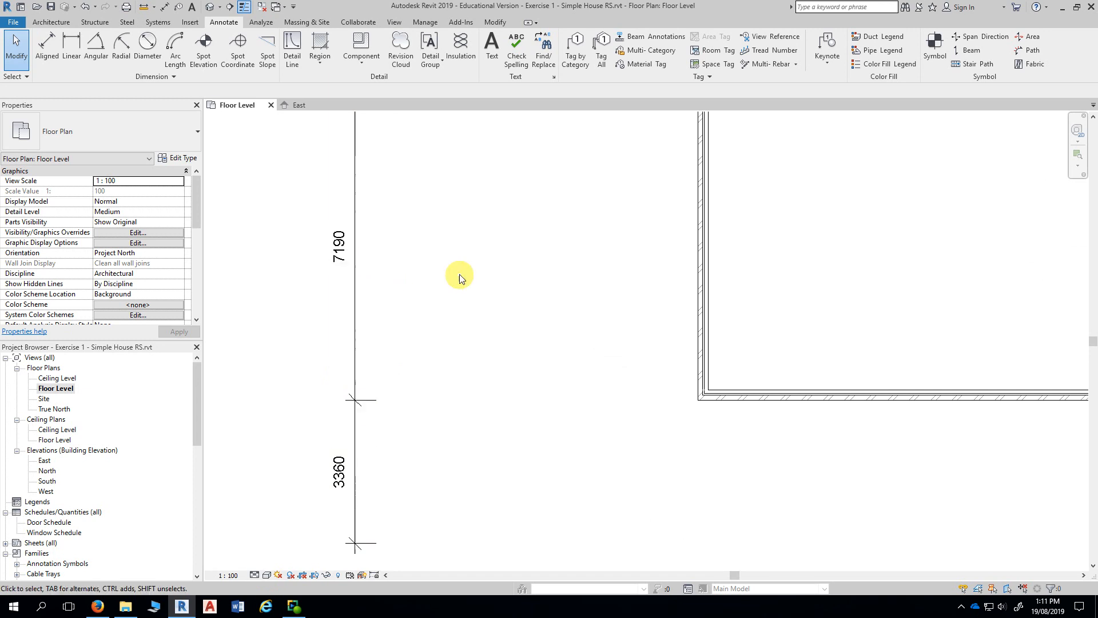
scroll(515, 297, "down", 1)
scroll(515, 297, "down", 2)
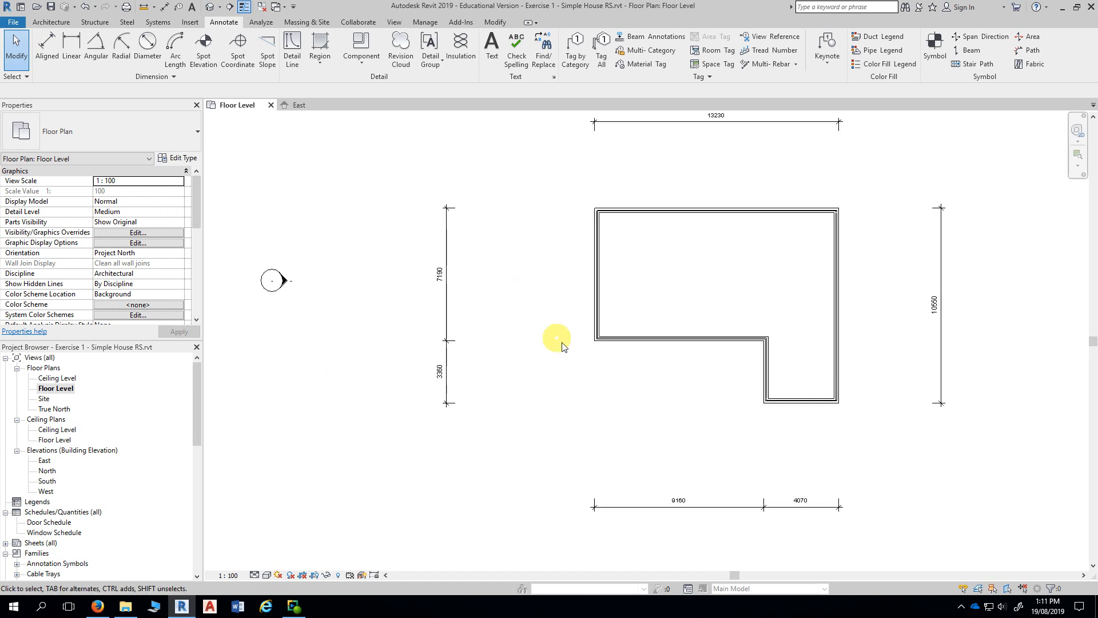
scroll(639, 379, "down", 1)
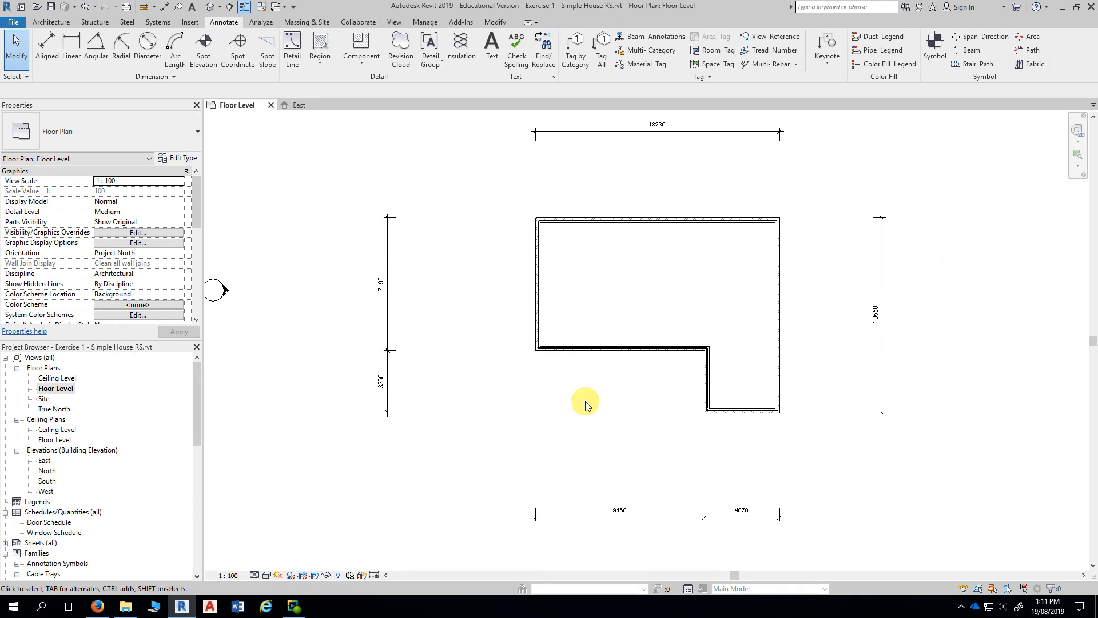
middle_click_drag(591, 399, 561, 405)
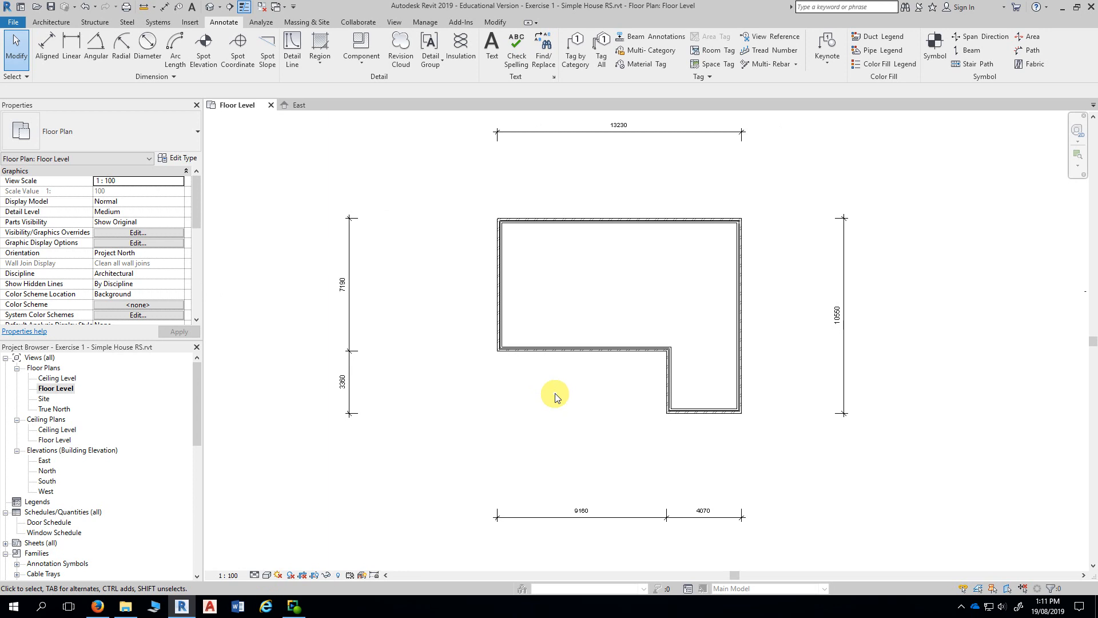
middle_click_drag(558, 396, 547, 394)
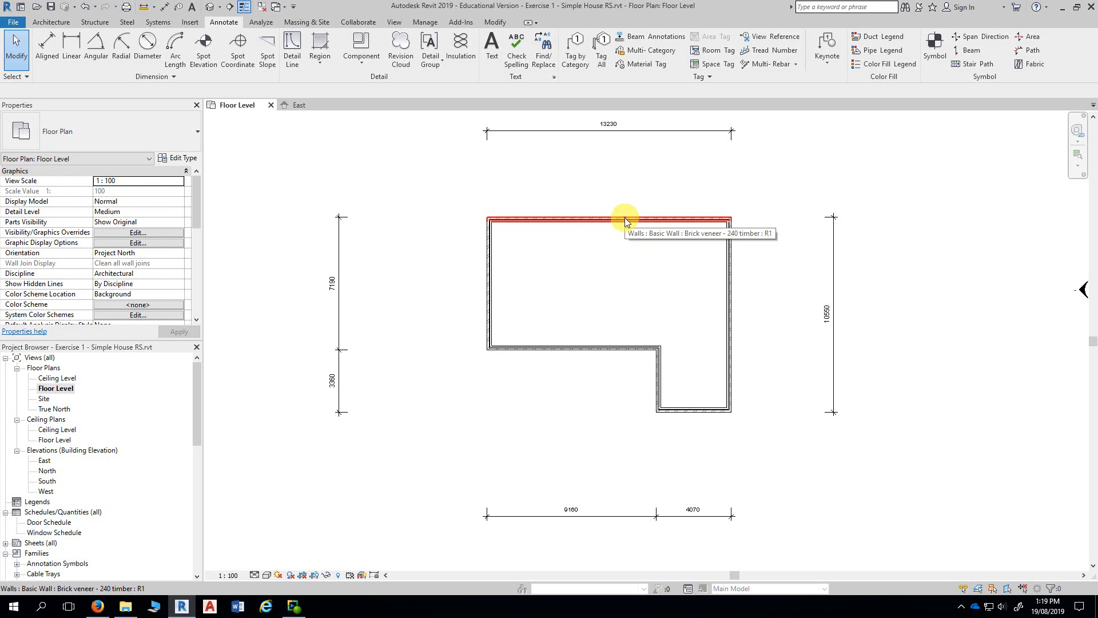
Step: Select the whole chain of six external walls and pin them in place
key("Tab")
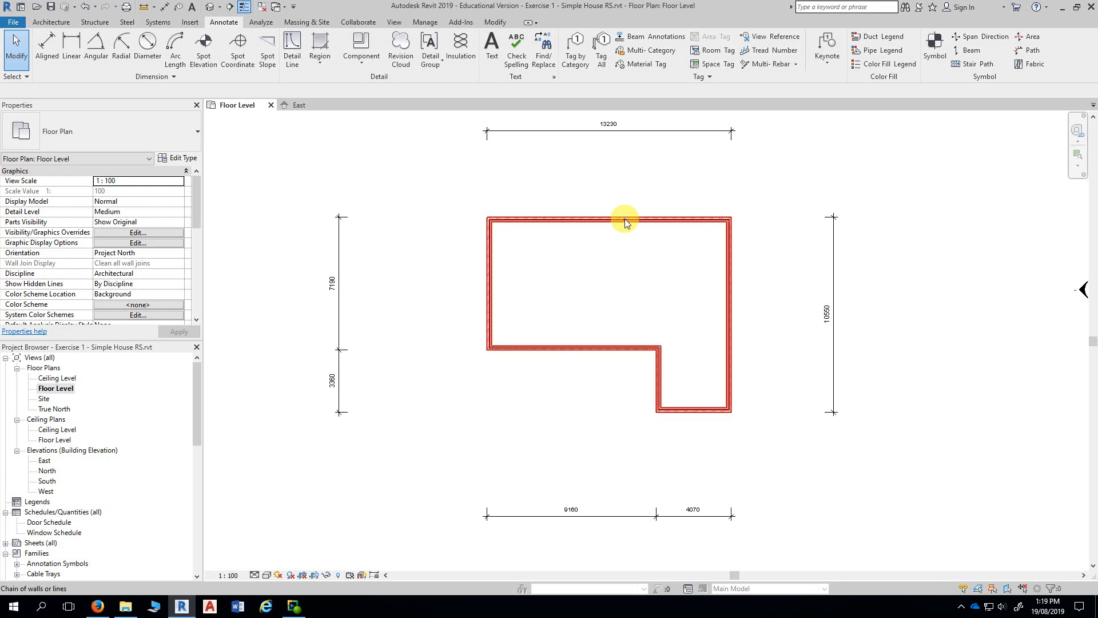
left_click(625, 220)
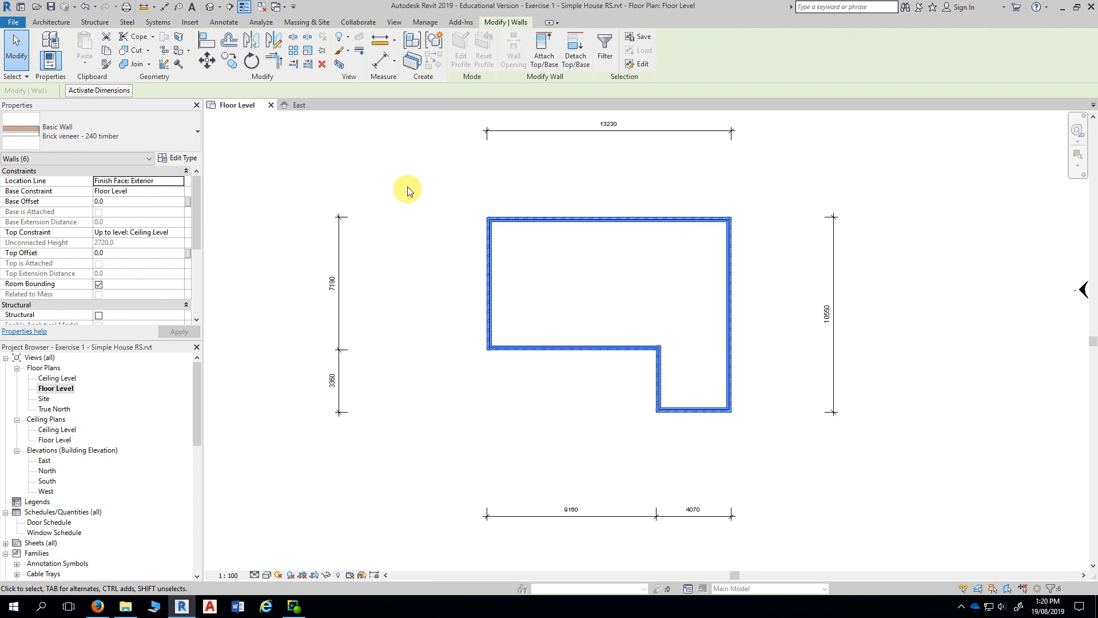
left_click(323, 53)
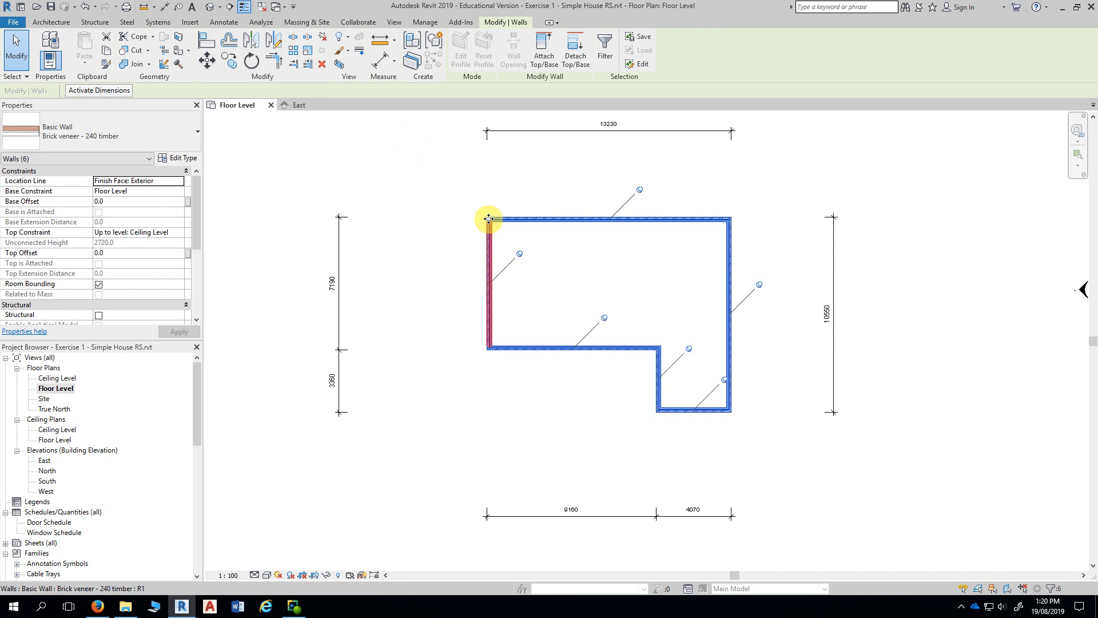
Step: Reselect the whole chain of external walls, followed by the north wall alone, to check that they are pinned
left_click(470, 202)
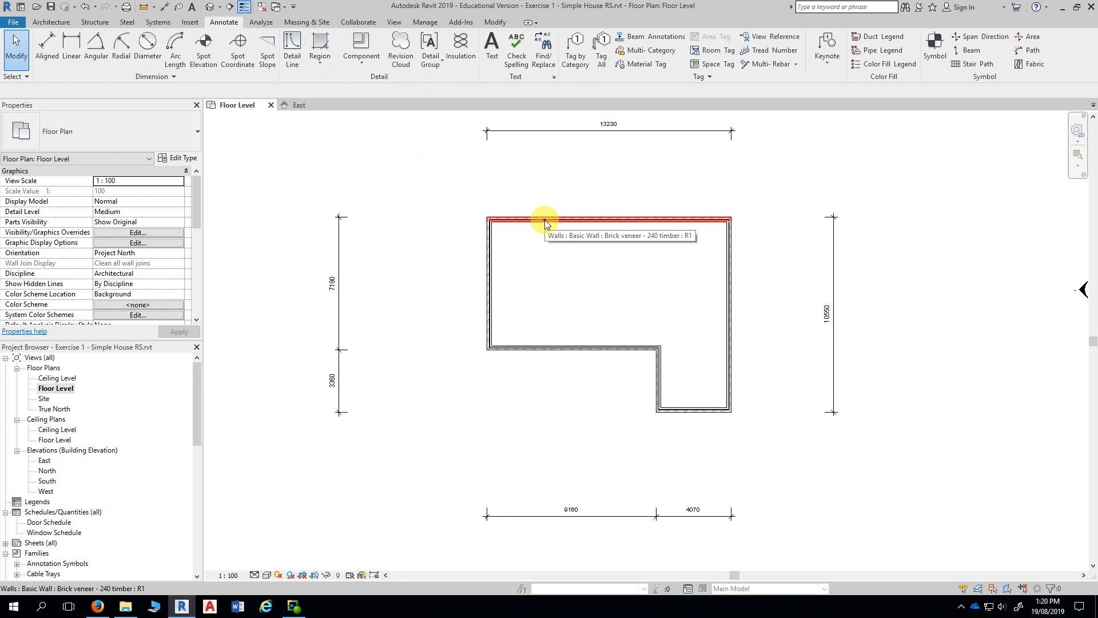
key("Tab")
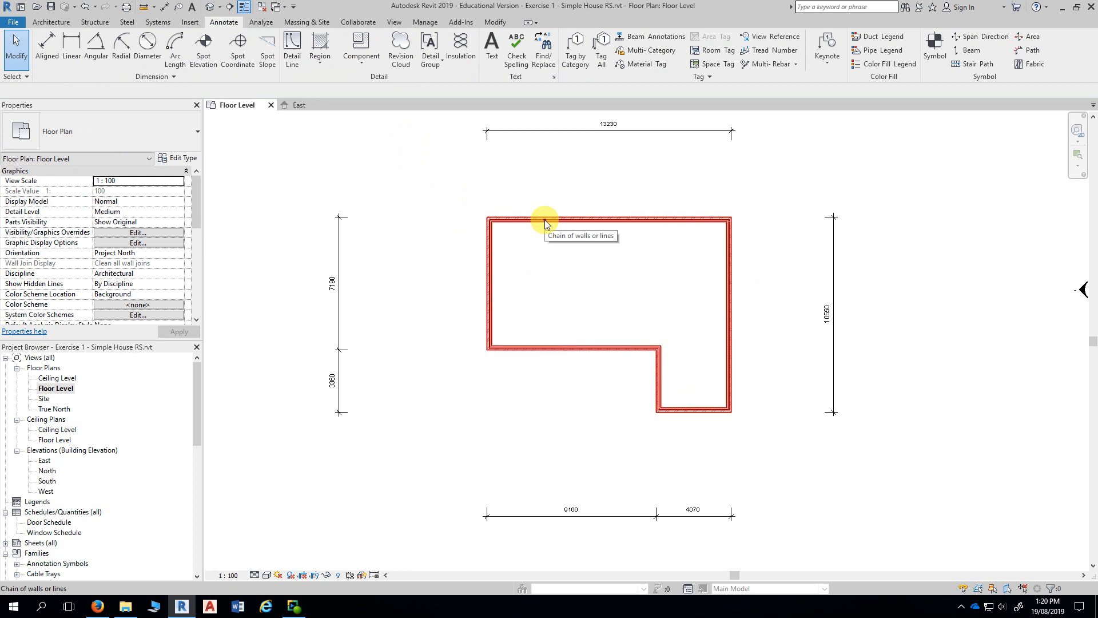
left_click(546, 222)
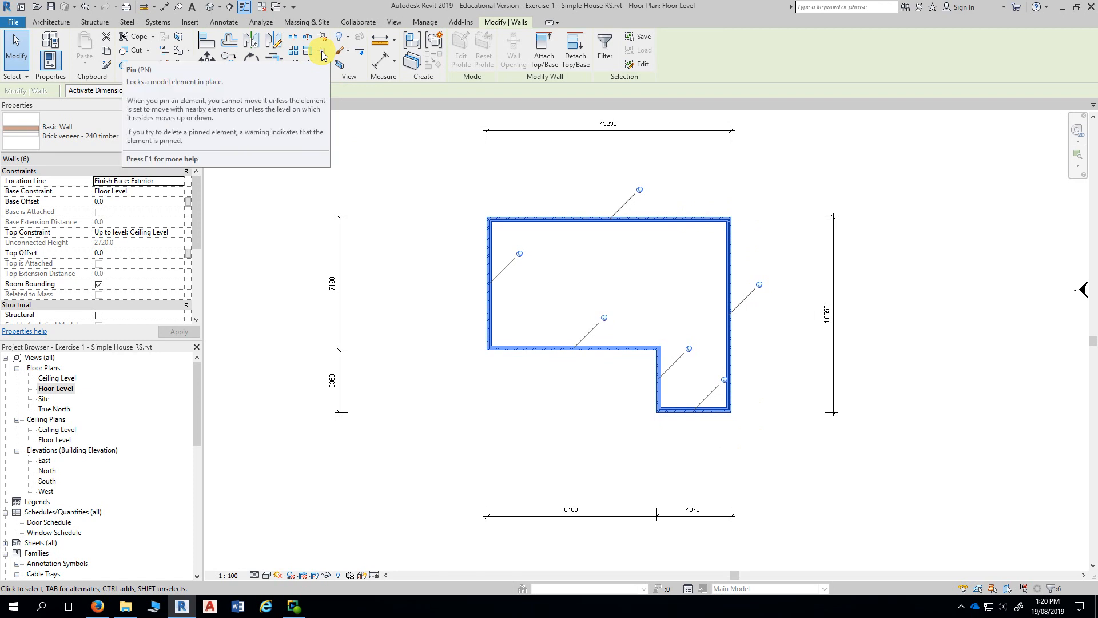
left_click(401, 166)
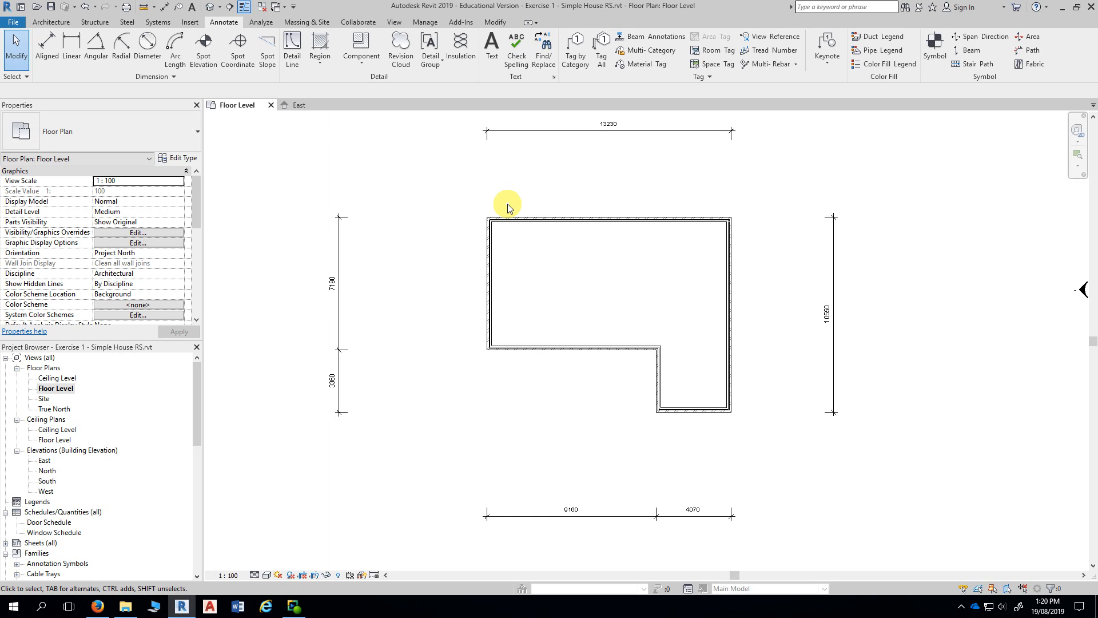
left_click(524, 218)
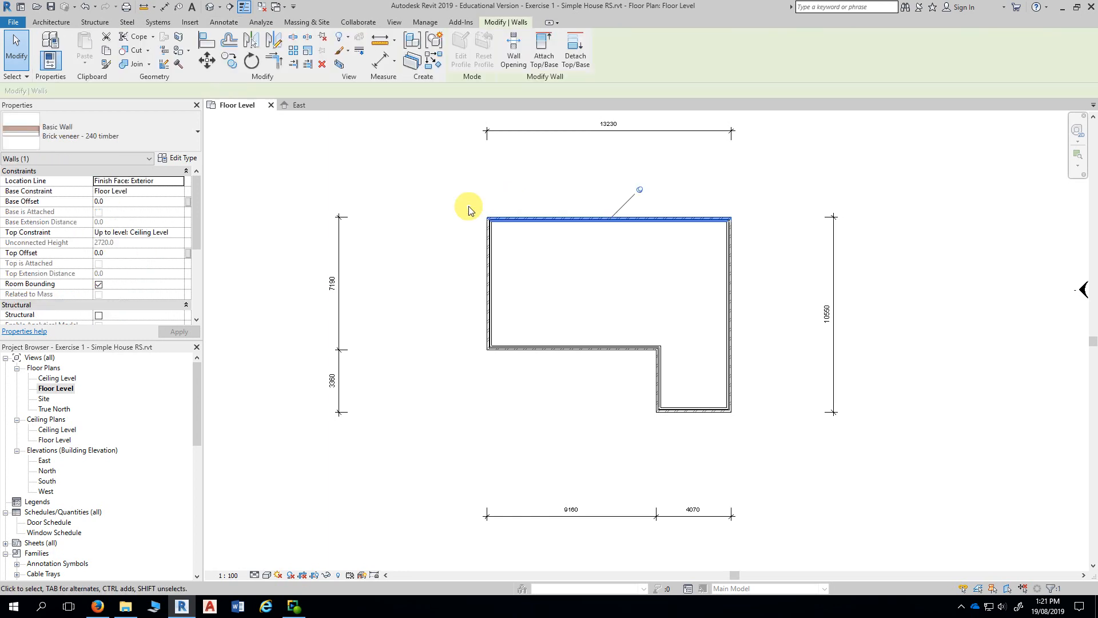
key("Escape")
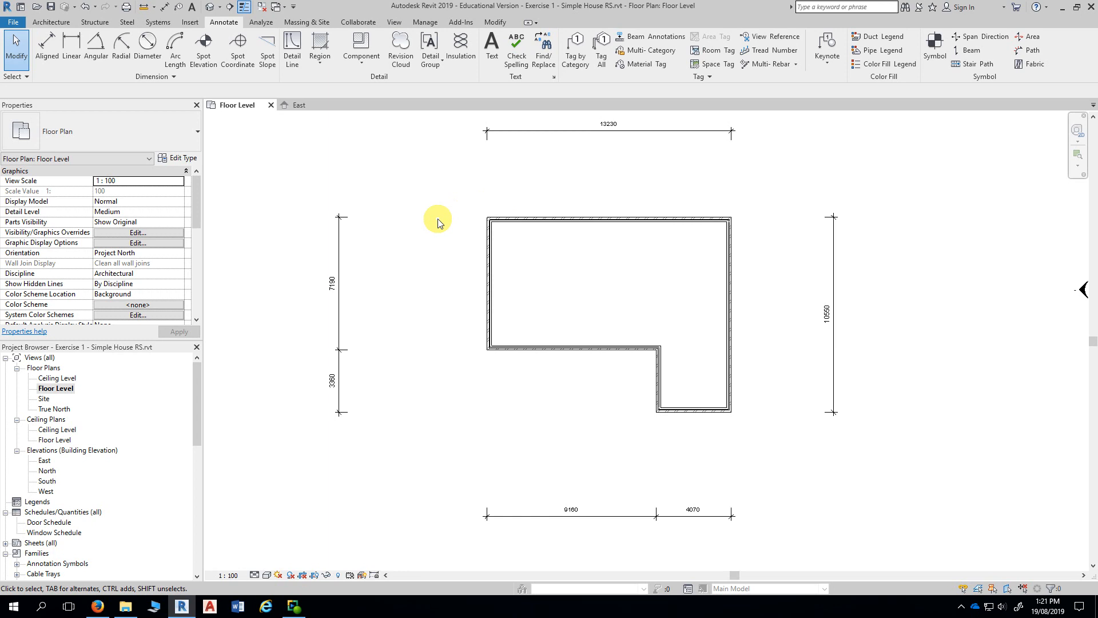
Step: Switch to the exercise PDF in Firefox, examine the internal wall set-out on the page 7 floor plan, and return to Revit
scroll(437, 220, "up", 1)
middle_click_drag(444, 221, 386, 222)
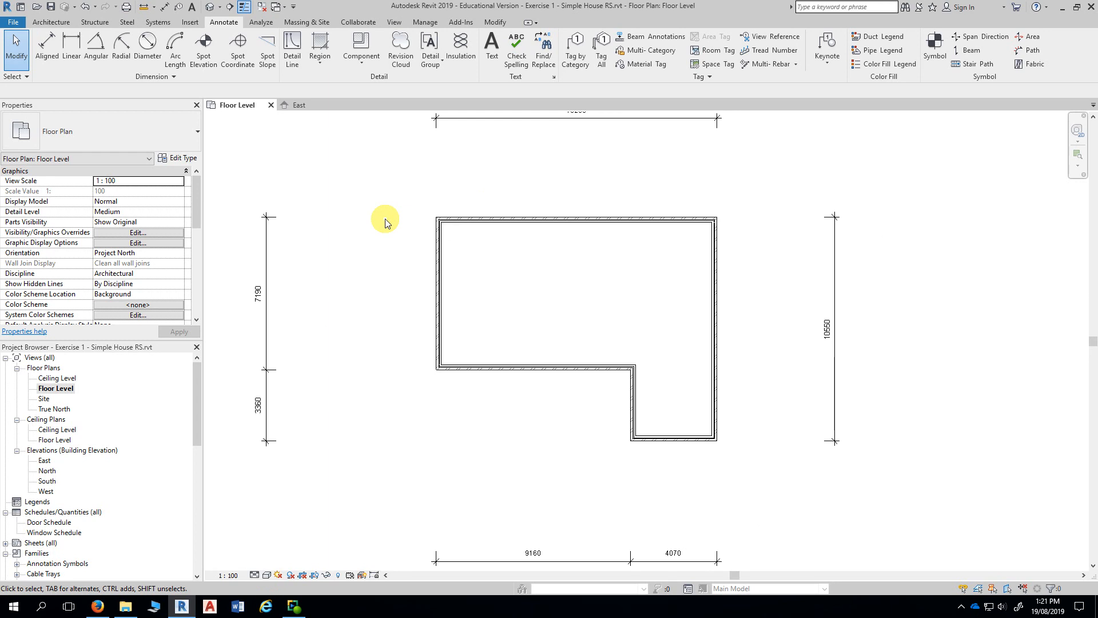
left_click(97, 606)
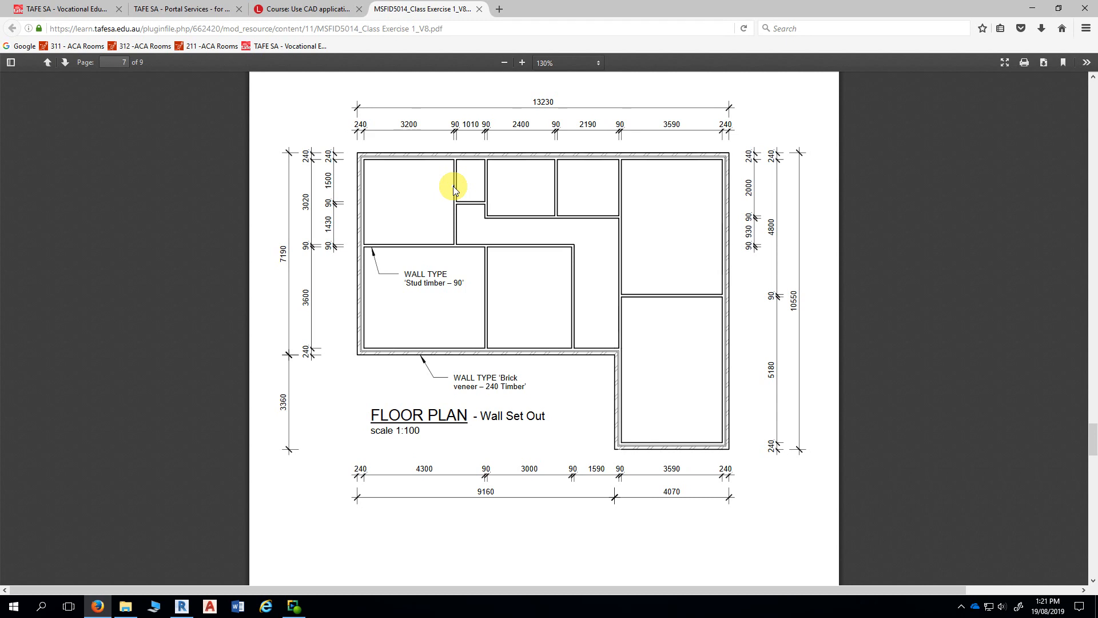
scroll(454, 191, "down", 1)
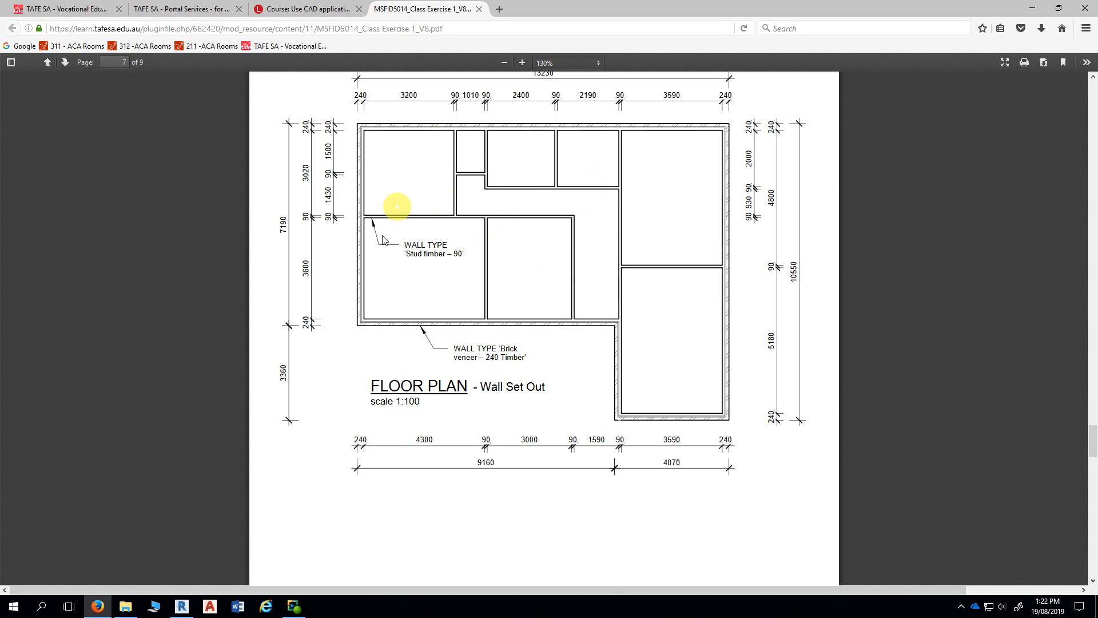
left_click(184, 610)
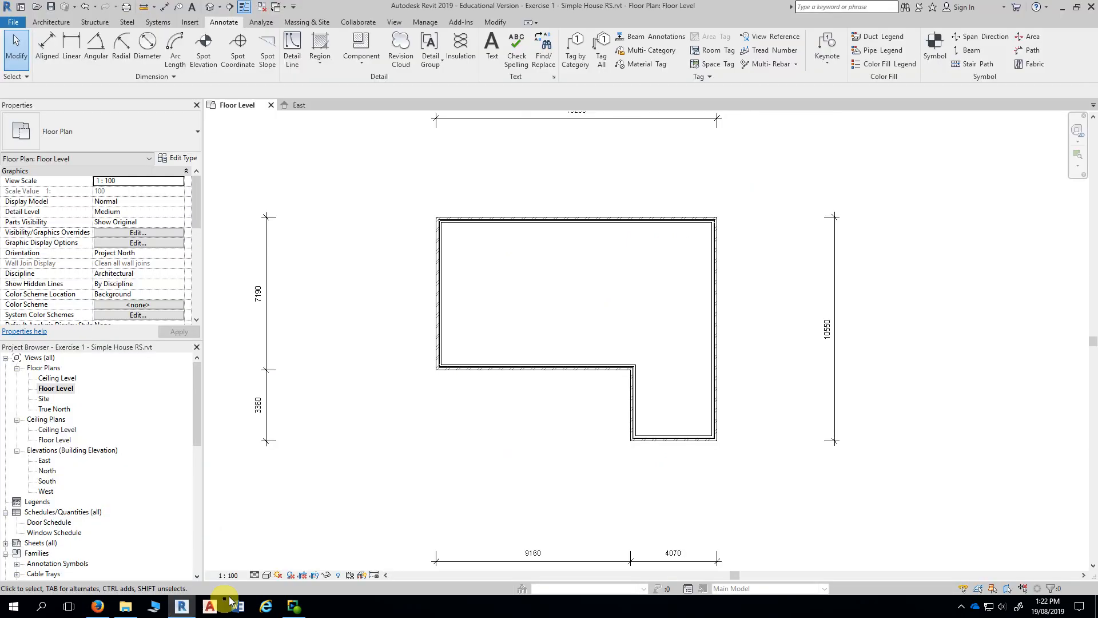
Step: Start an architectural wall with the Stud timber - 90 type, dismissing the save reminder without saving
left_click(635, 347)
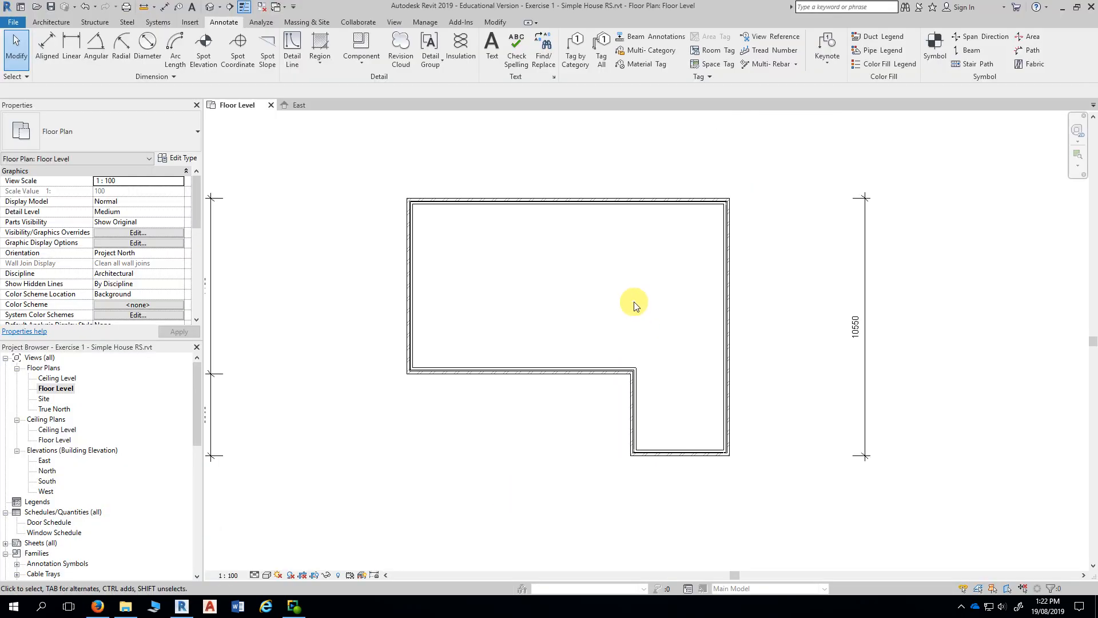
scroll(639, 305, "up", 1)
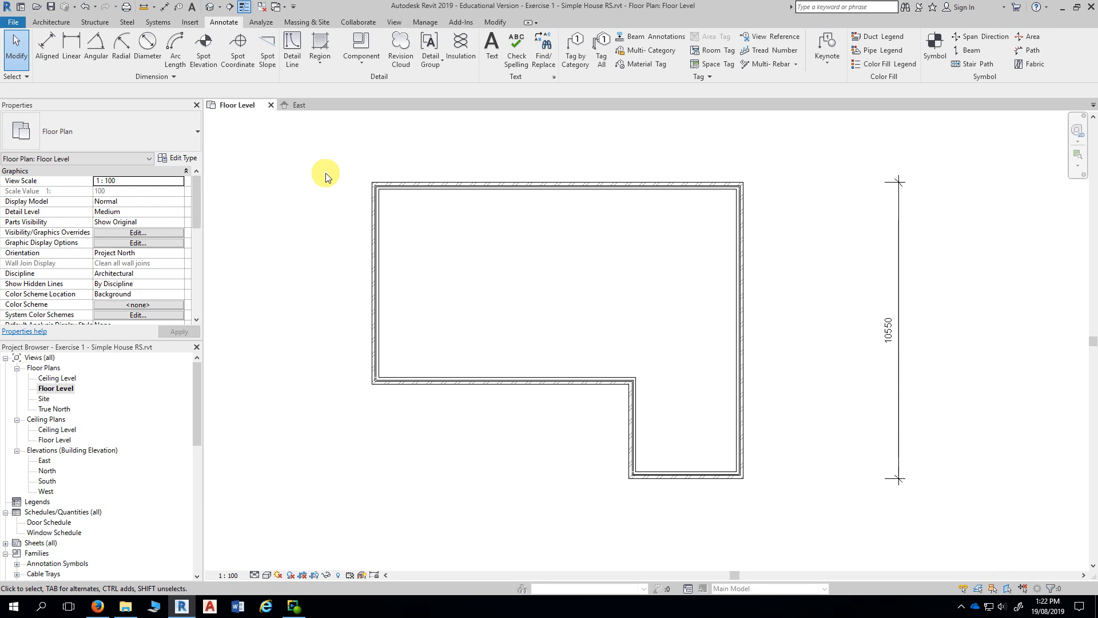
left_click(53, 23)
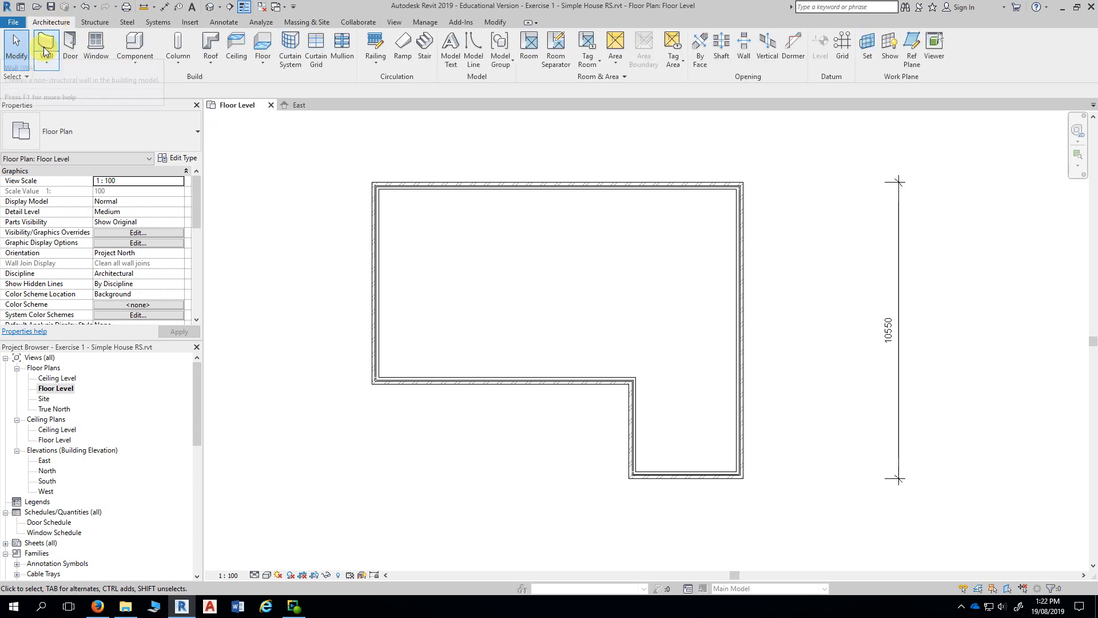
left_click(49, 66)
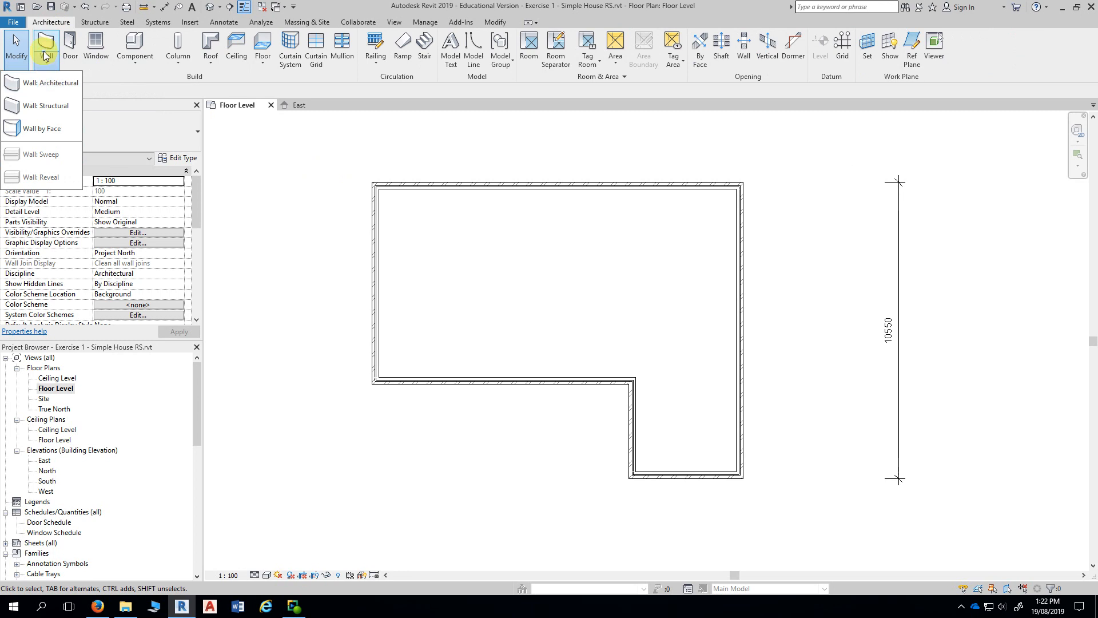
left_click(45, 43)
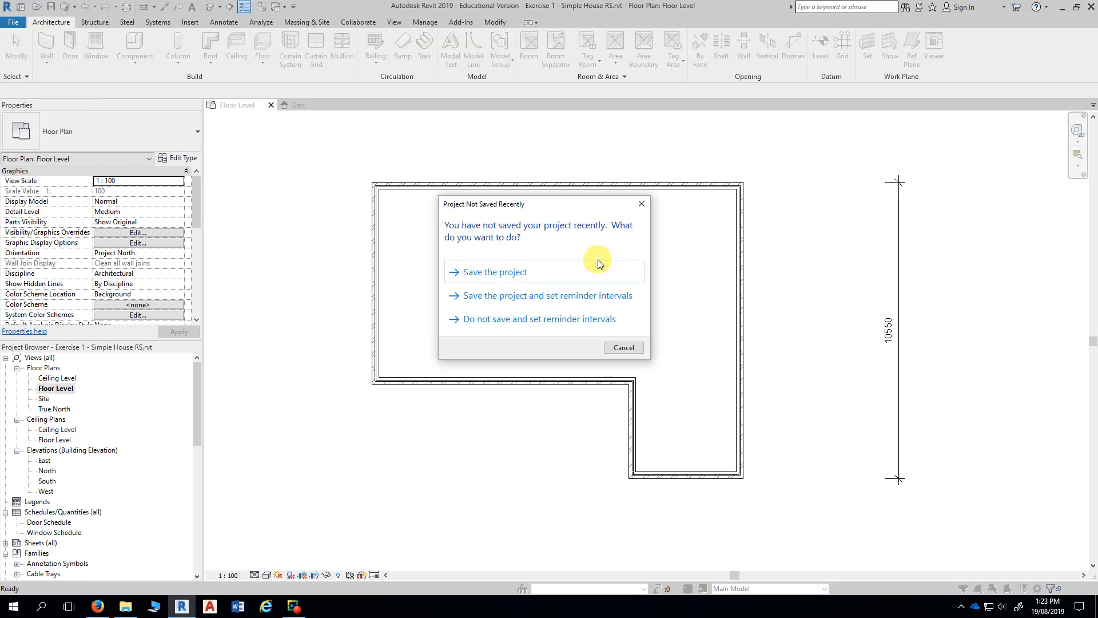
left_click(624, 347)
left_click(174, 136)
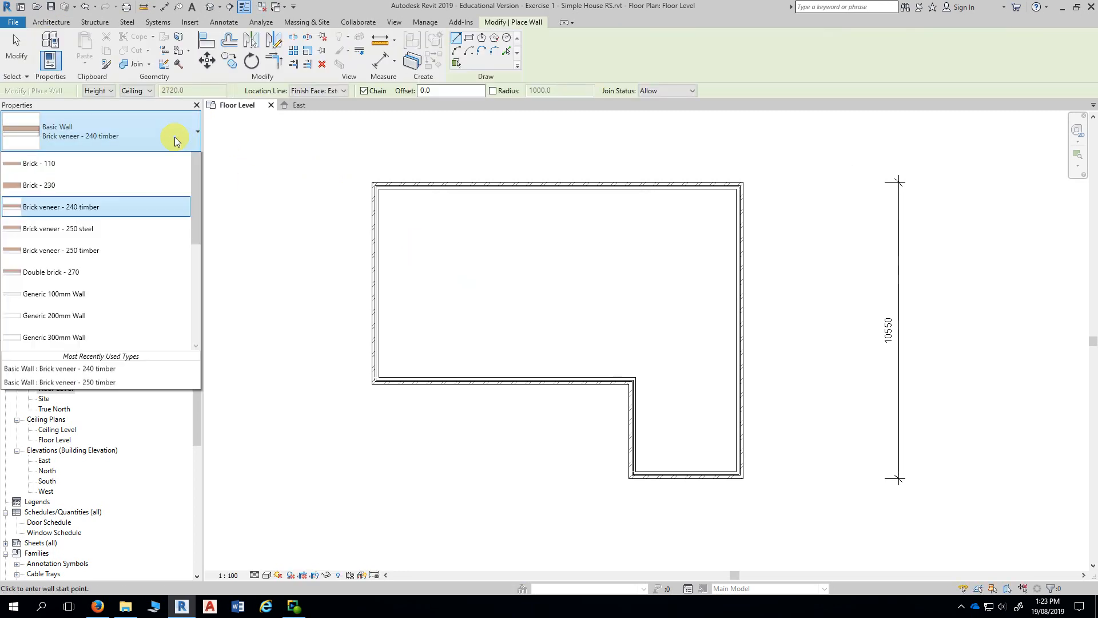
scroll(128, 338, "down", 2)
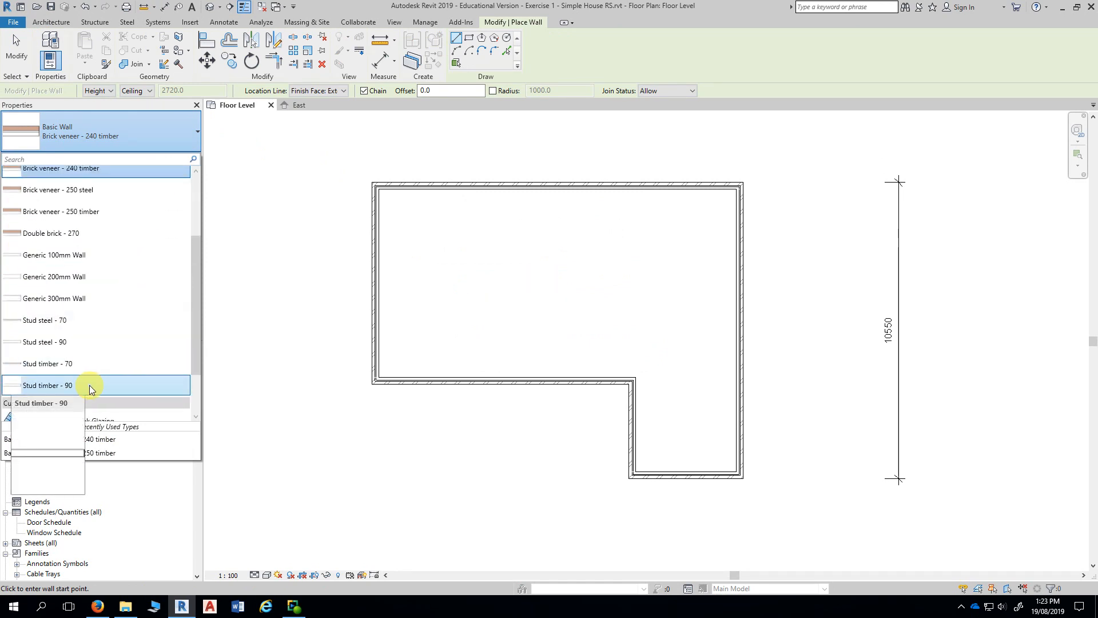
left_click(89, 386)
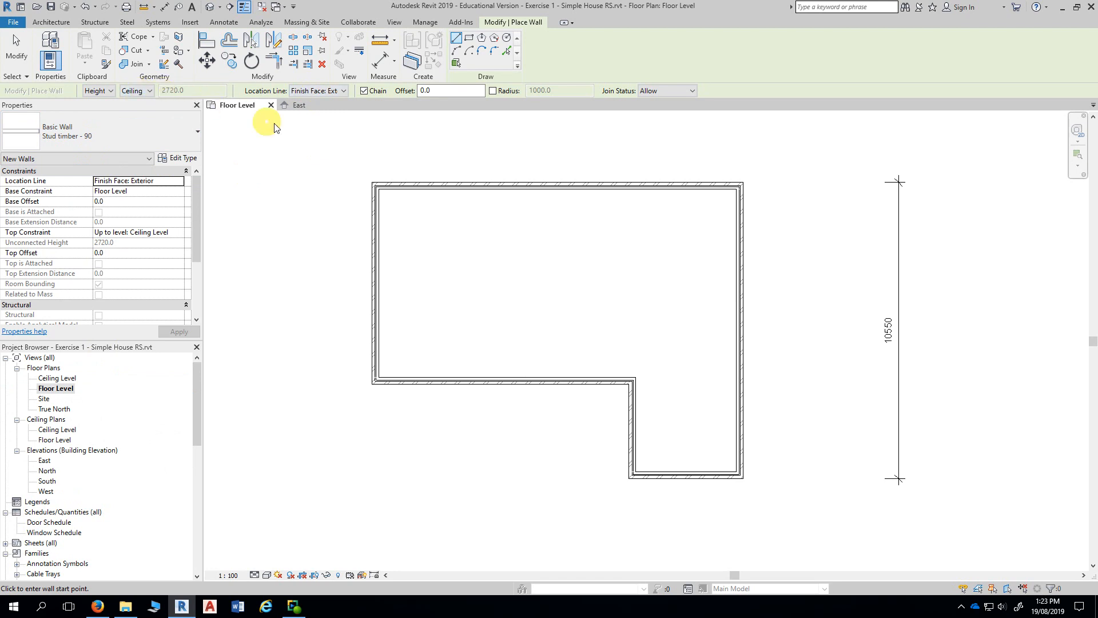
Step: Draw a vertical stud wall from the inner corner at the top of the step wall straight up to the north wall
mouse_move(604, 288)
middle_mouse_down()
mouse_move(614, 295)
mouse_move(584, 206)
mouse_move(551, 271)
mouse_move(599, 256)
middle_mouse_up()
scroll(596, 277, "up", 1)
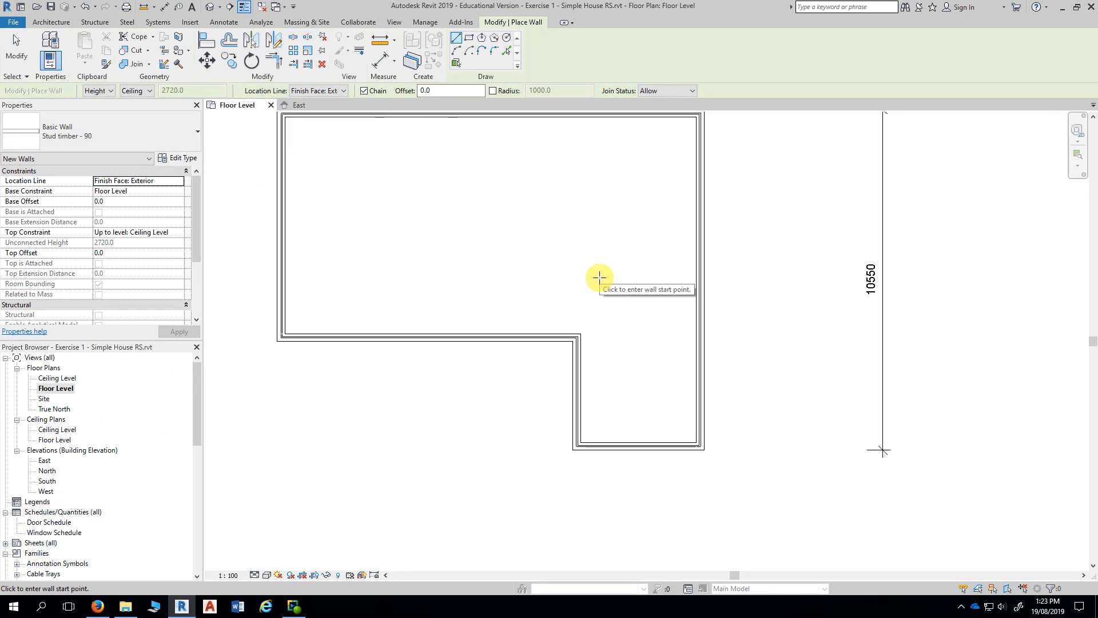
left_click(579, 333)
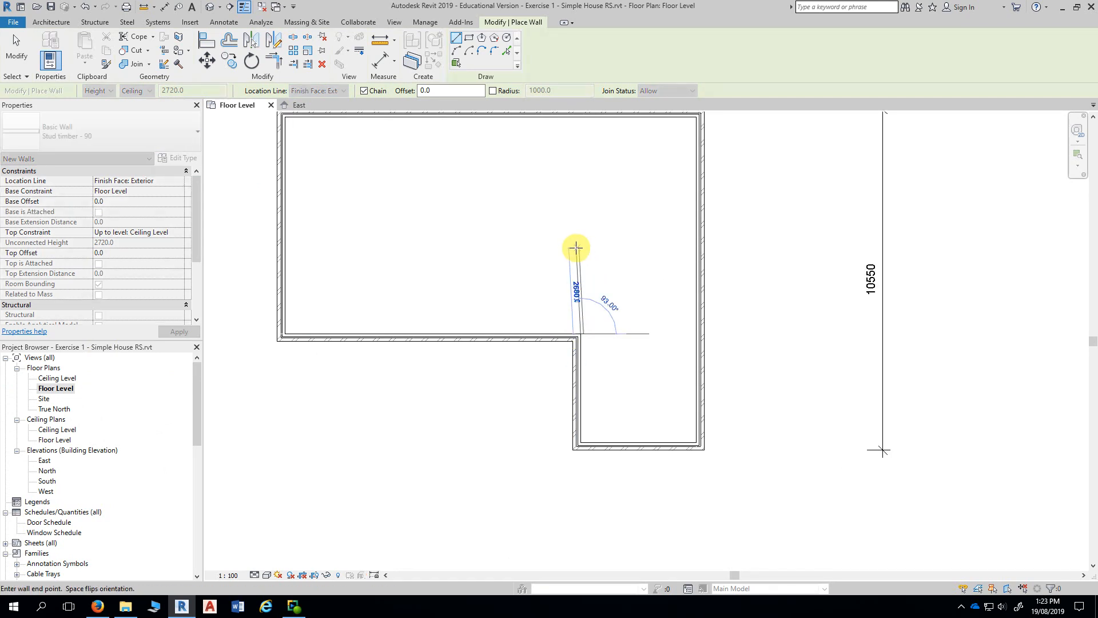
middle_click_drag(579, 148, 580, 211)
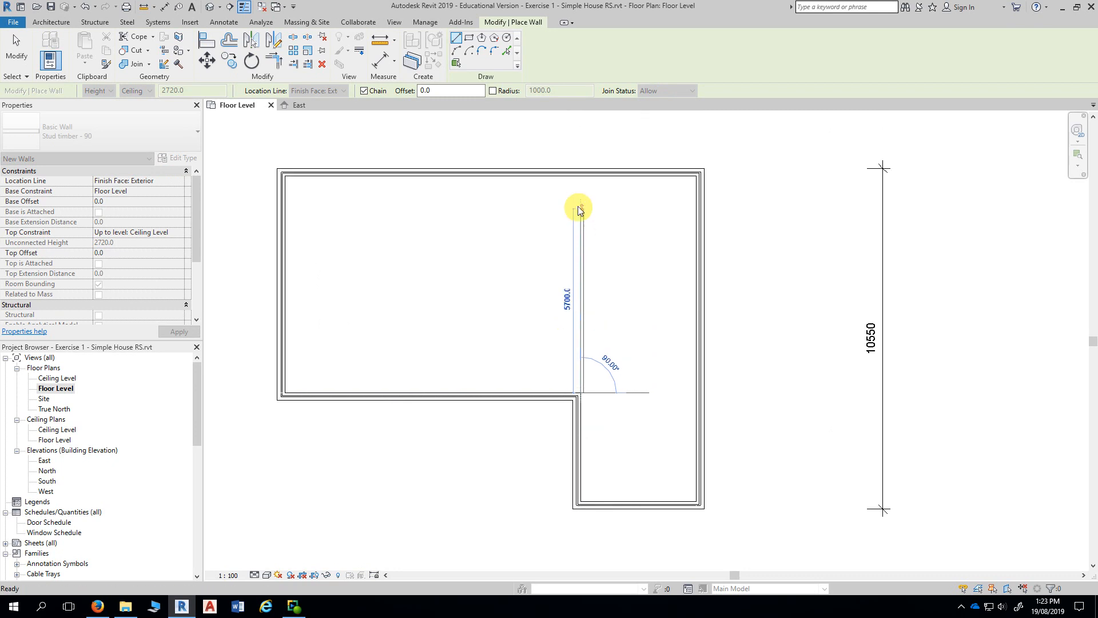
left_click(579, 179)
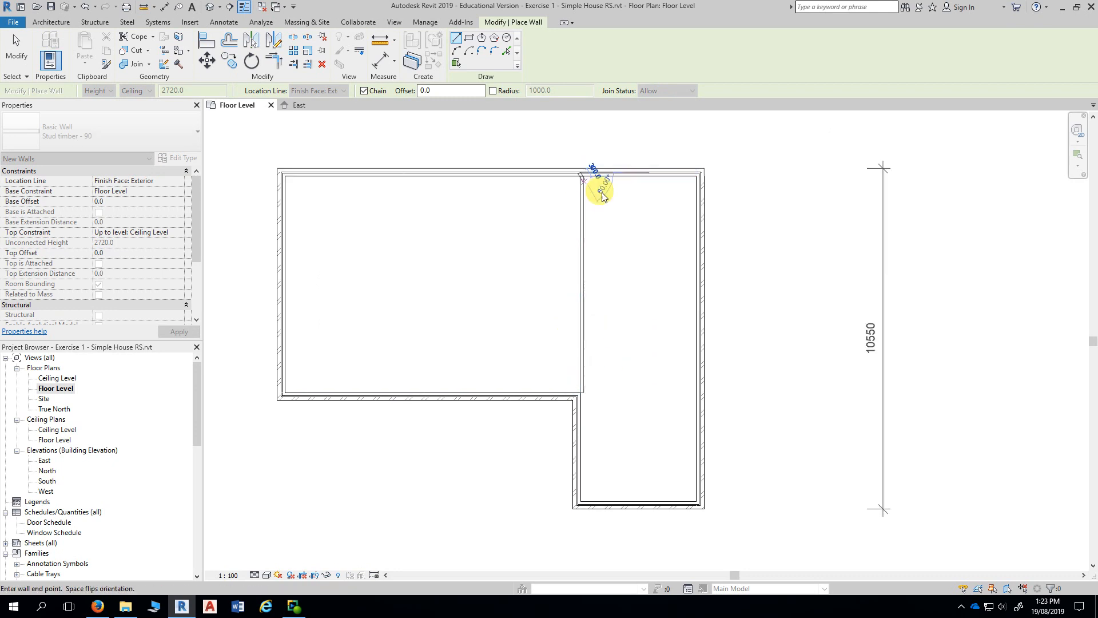
key("Escape")
key("Escape")
Step: Align the east face of the vertical stud wall with the inner face of the south wing's west wall
middle_click_drag(638, 331, 655, 273)
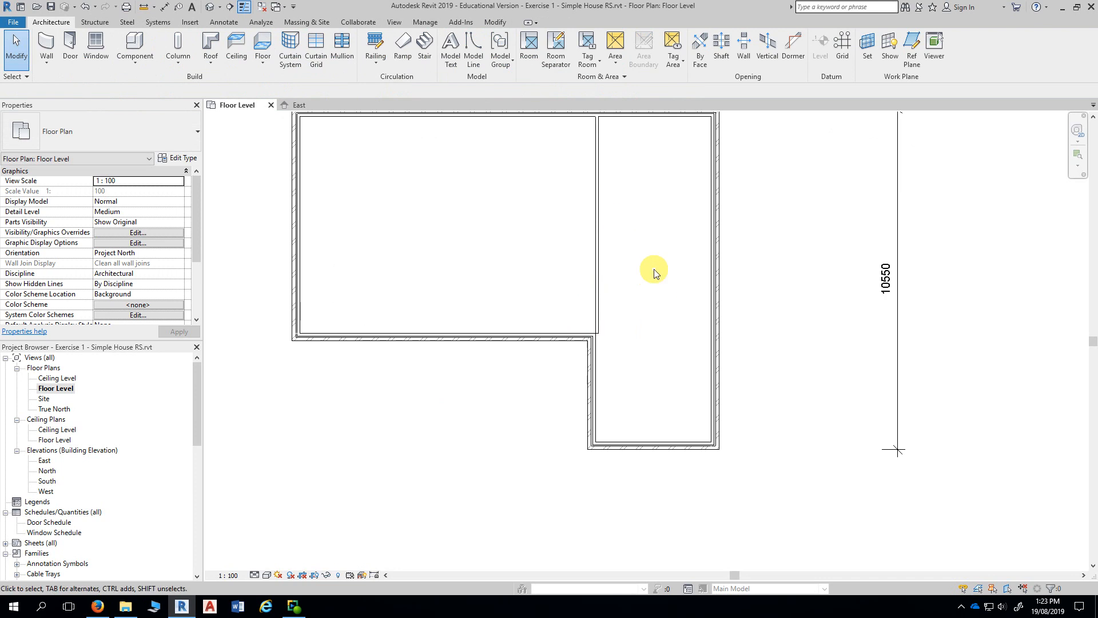
scroll(630, 334, "up", 2)
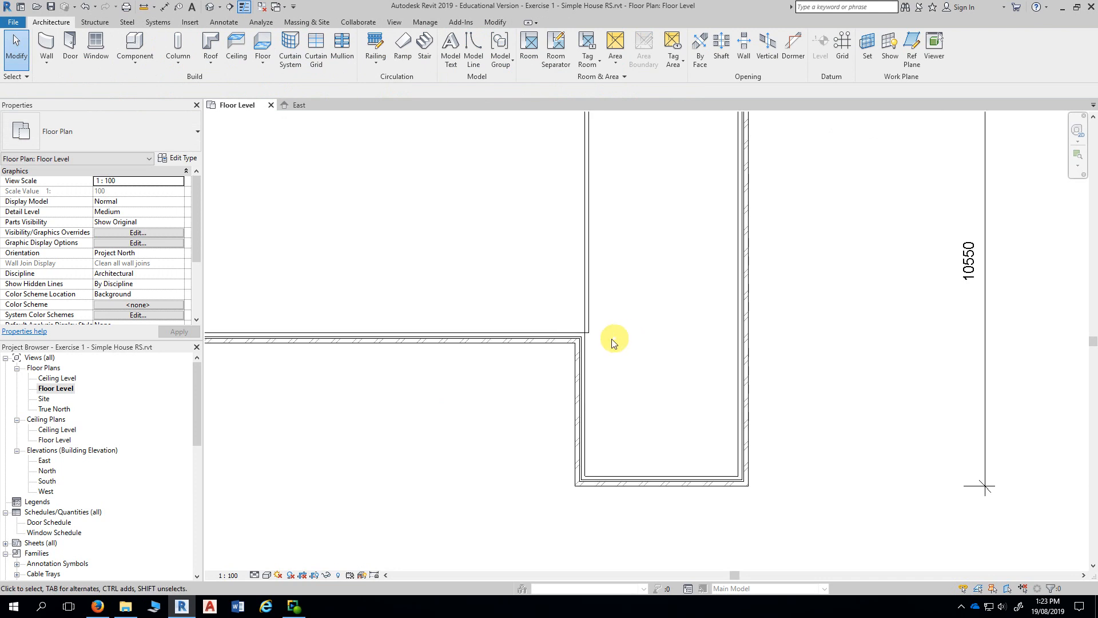
scroll(602, 342, "up", 4)
middle_click_drag(609, 349, 639, 286)
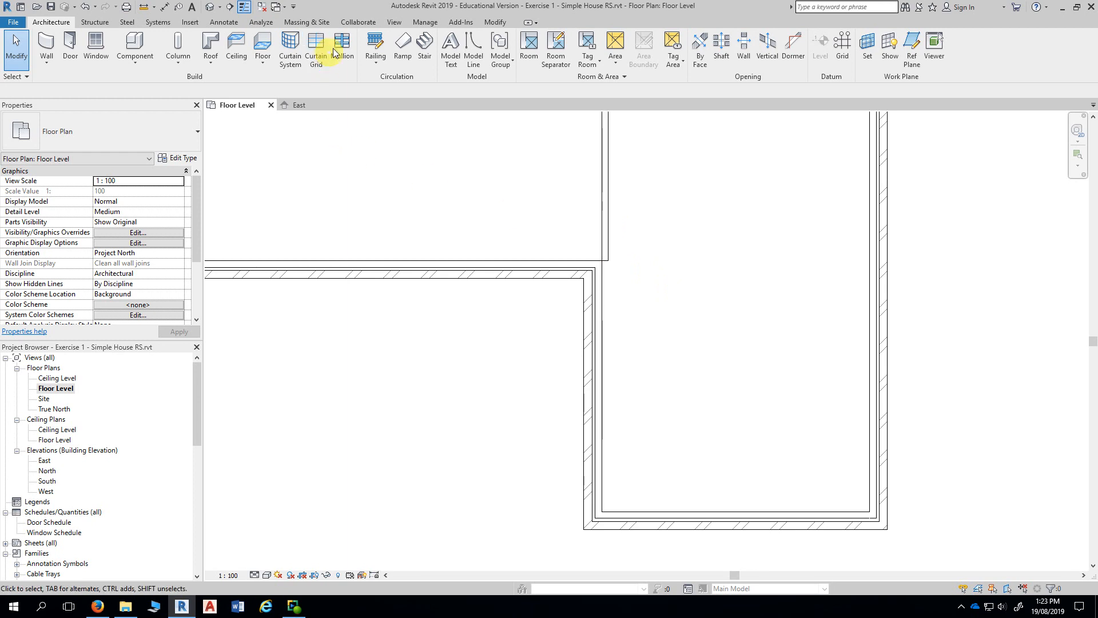
left_click(499, 26)
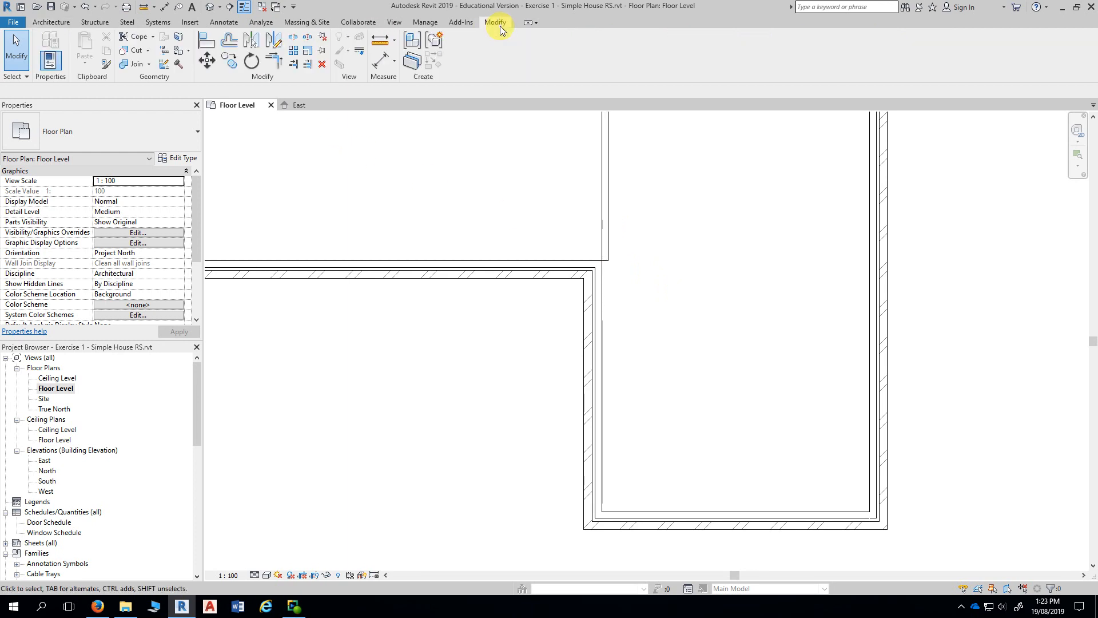
left_click(207, 41)
left_click(599, 281)
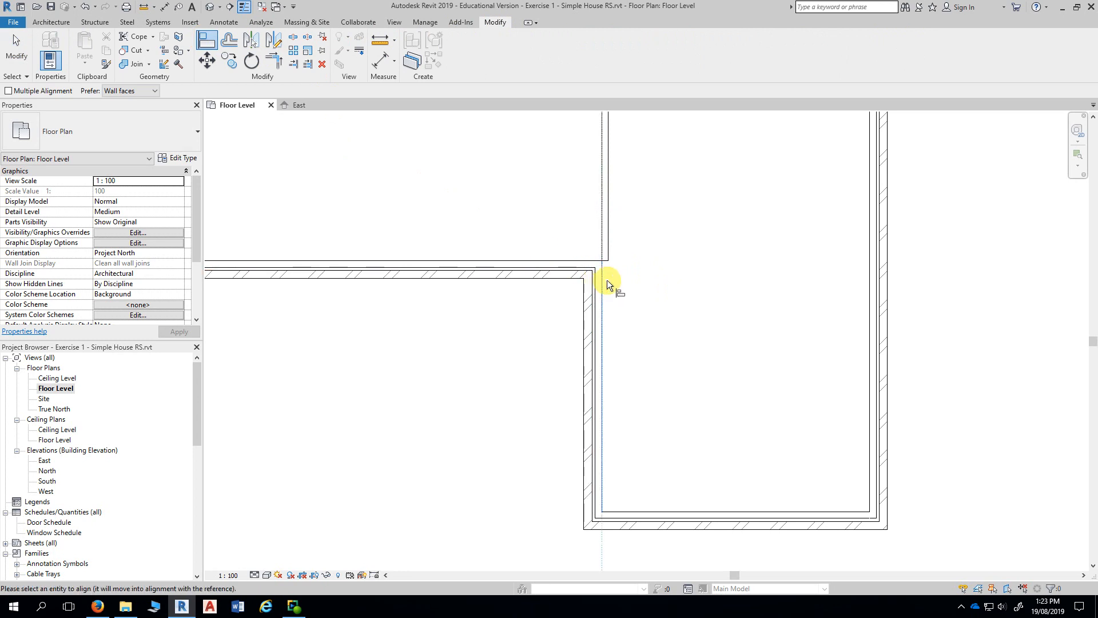
left_click(608, 245)
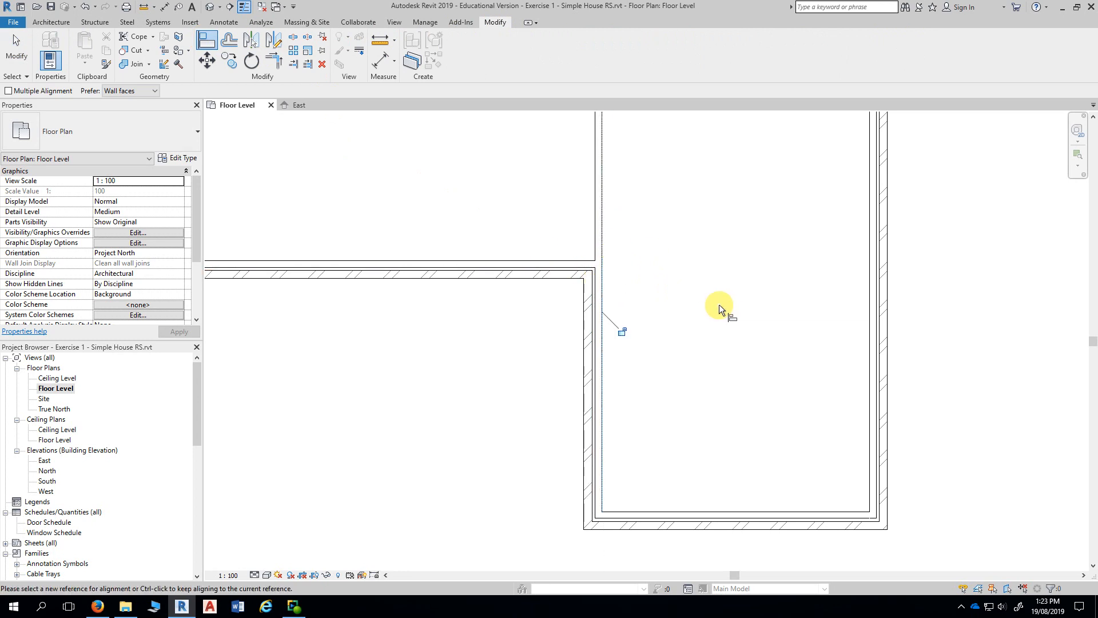
scroll(694, 302, "down", 5)
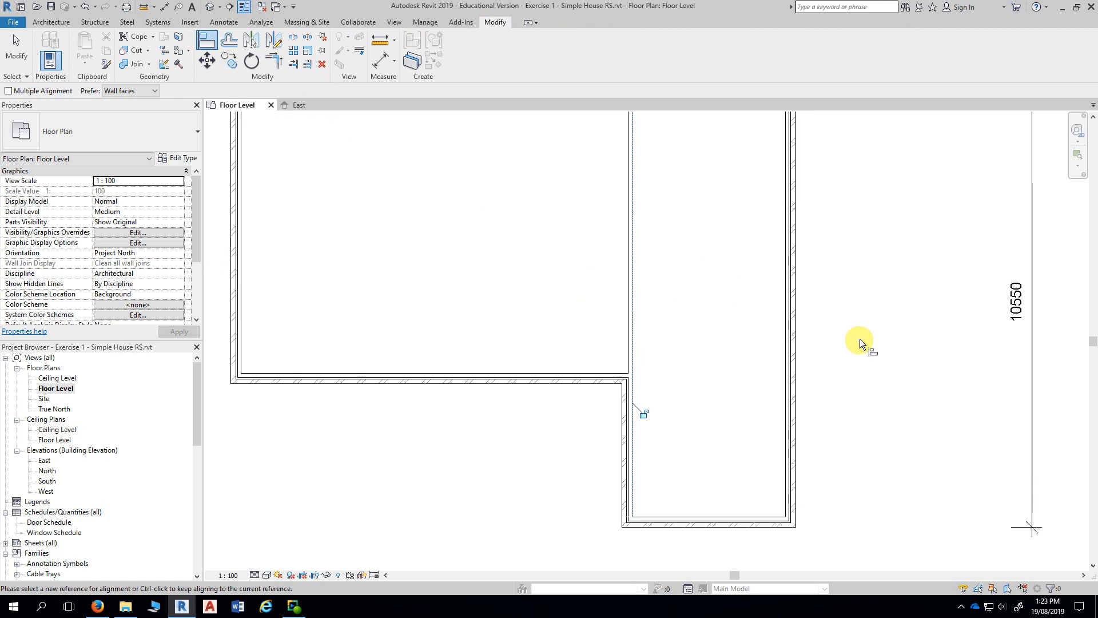
key("Escape")
key("Escape")
middle_click_drag(866, 322, 875, 346)
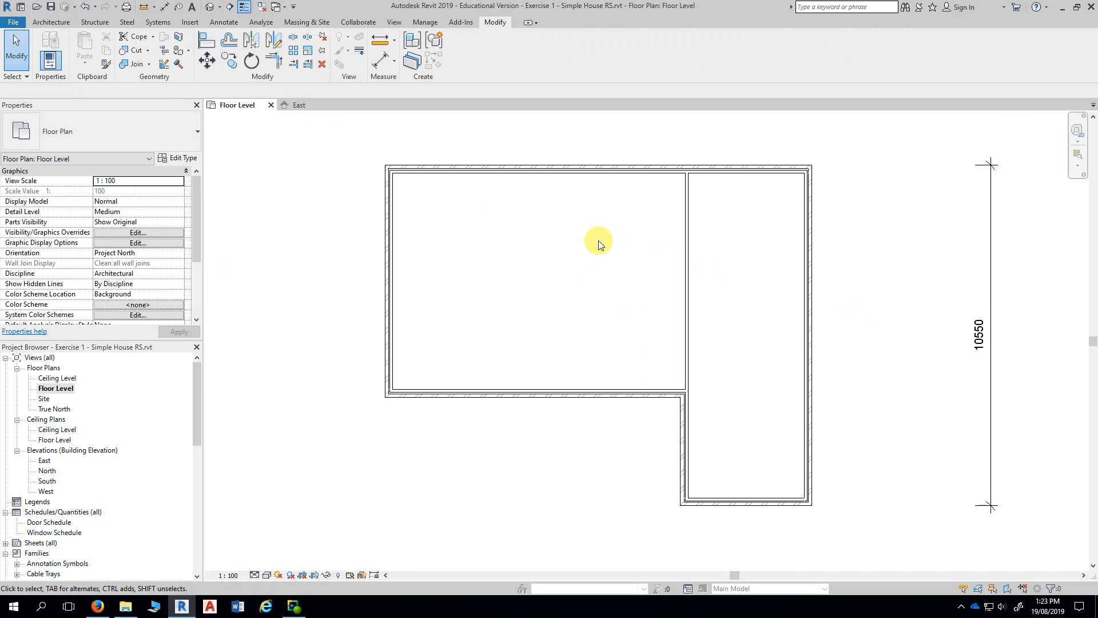
Step: Draw an L-shaped stud wall from the west wall about 7440 mm east, turning down to the recessed south wall
left_click(688, 238)
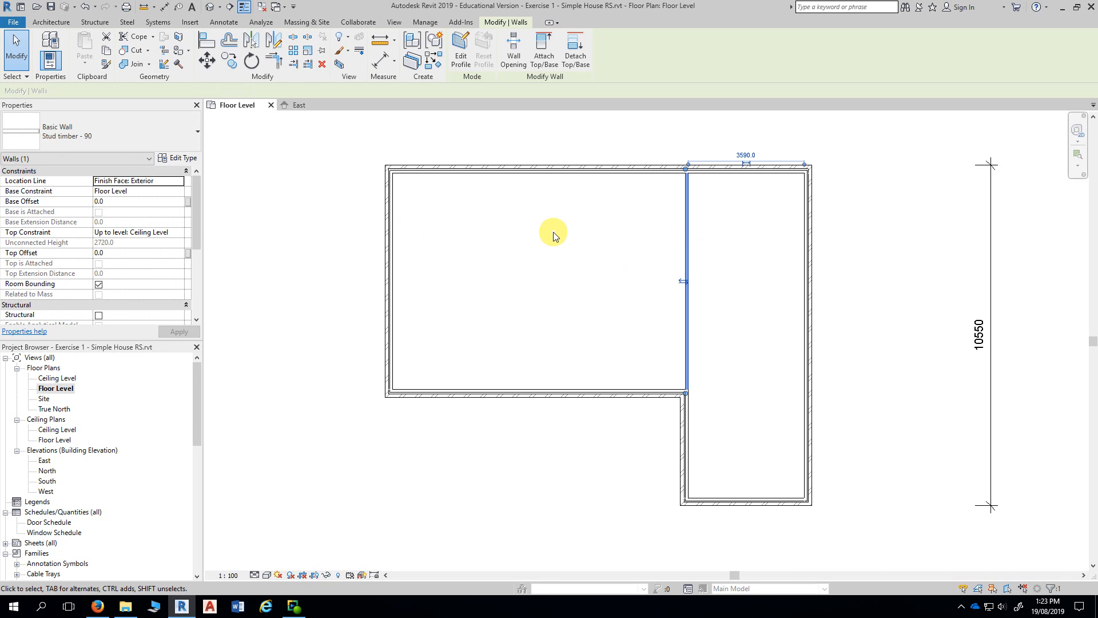
key("w")
key("a")
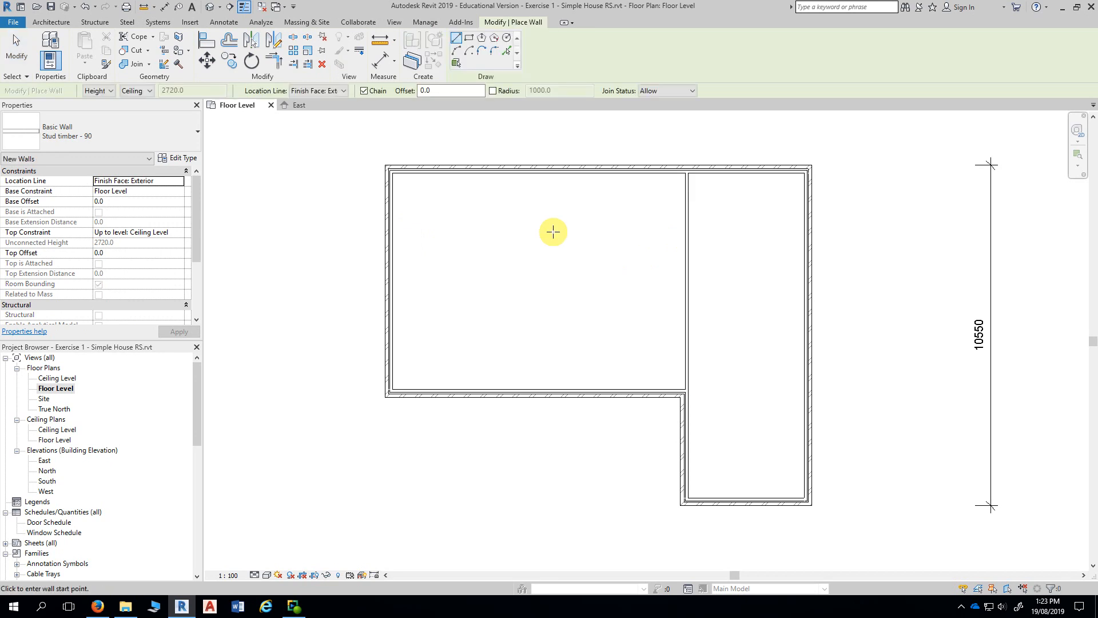
left_click(393, 292)
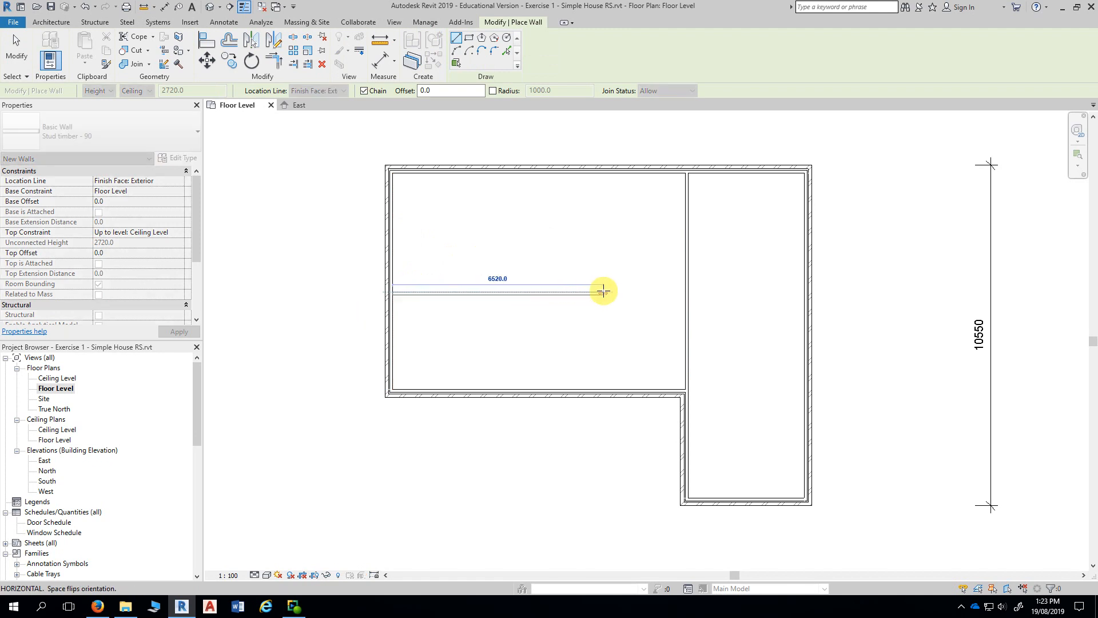
left_click(632, 292)
left_click(633, 390)
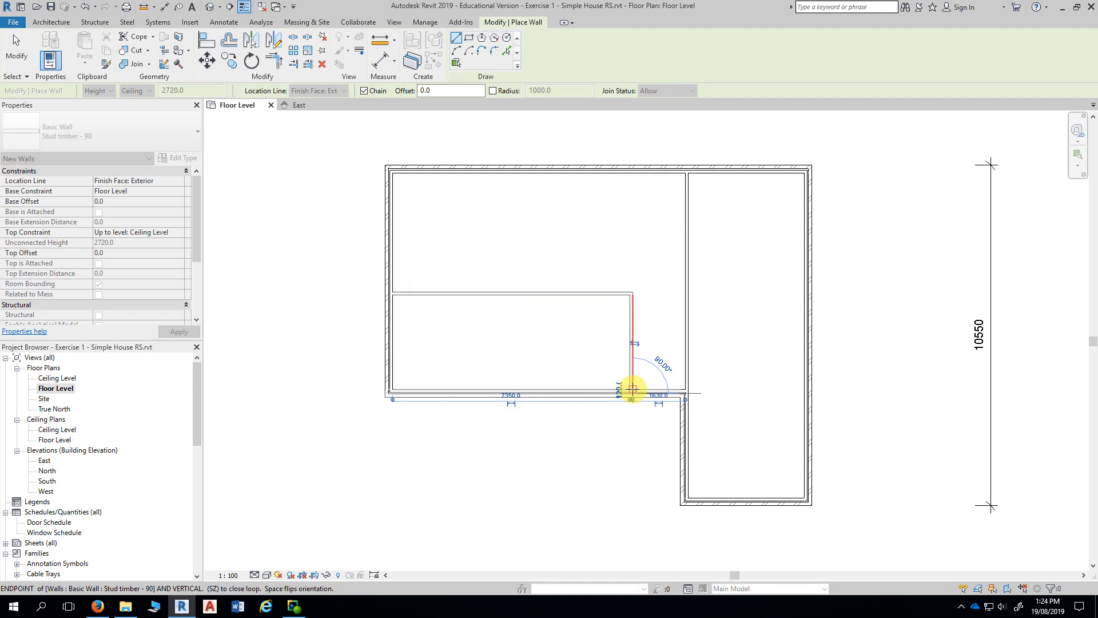
key("Escape")
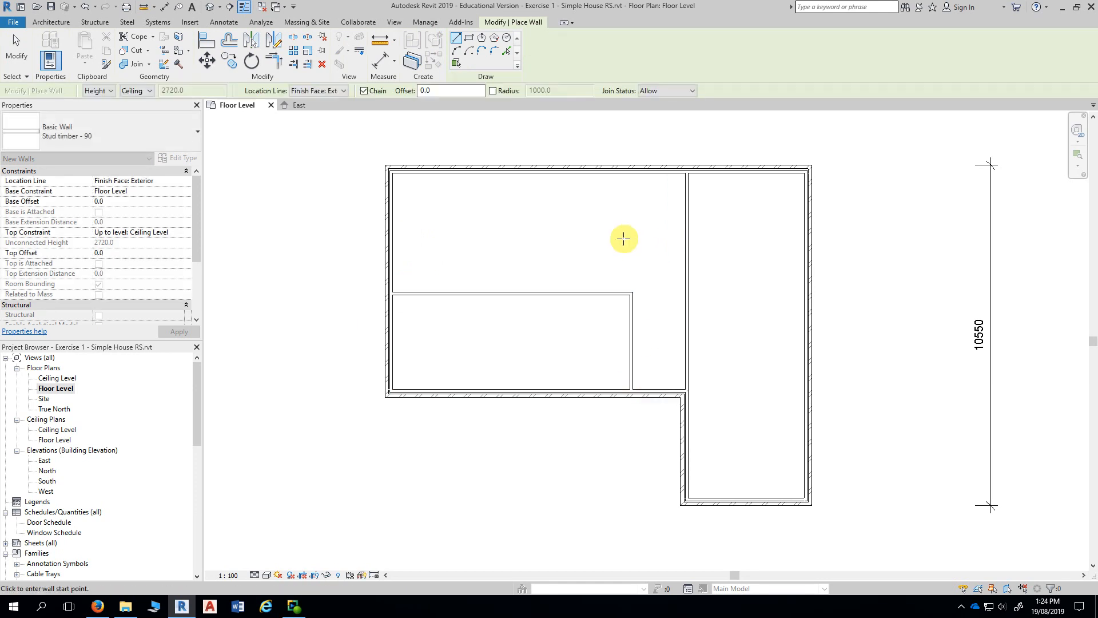
Step: Draw a vertical stud wall from the horizontal stud wall down to the recessed south wall, splitting the southwest room near its middle
left_click(518, 295)
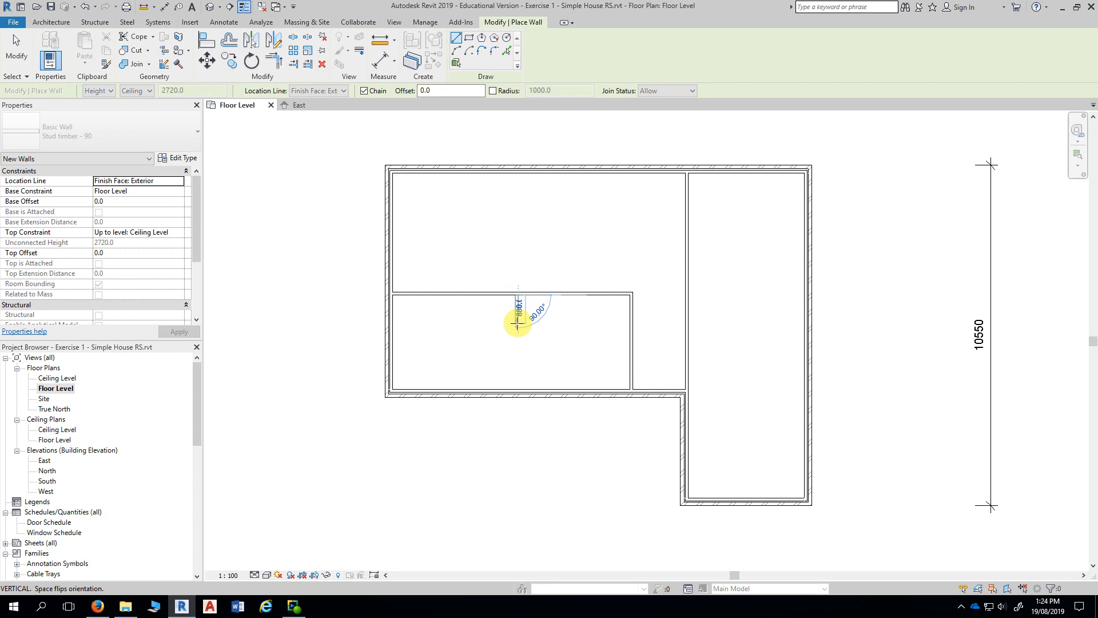
left_click(518, 389)
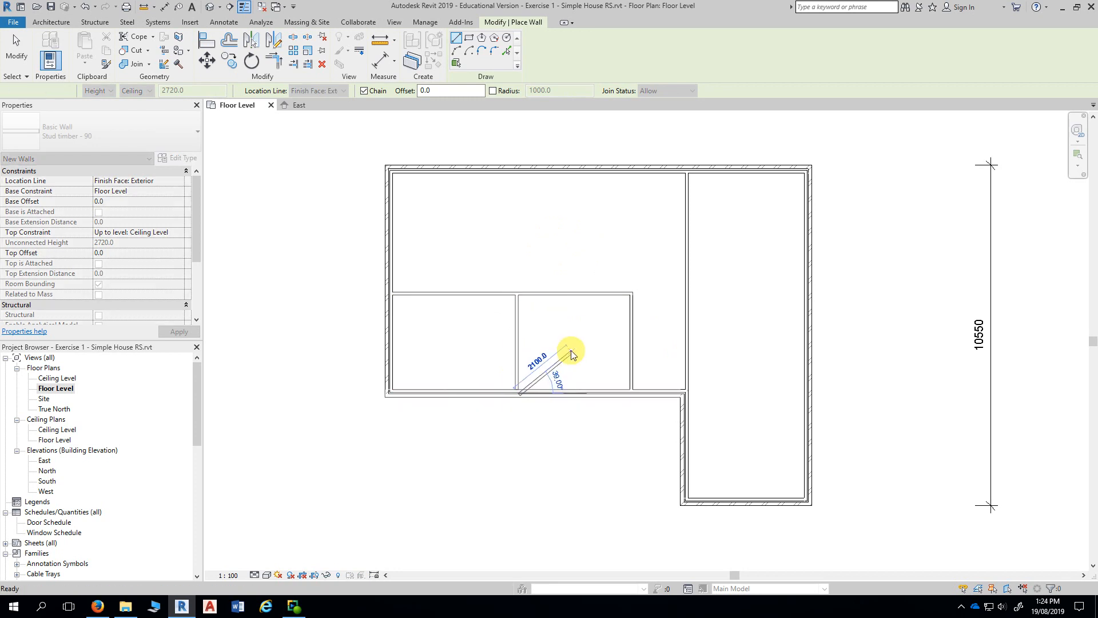
key("Escape")
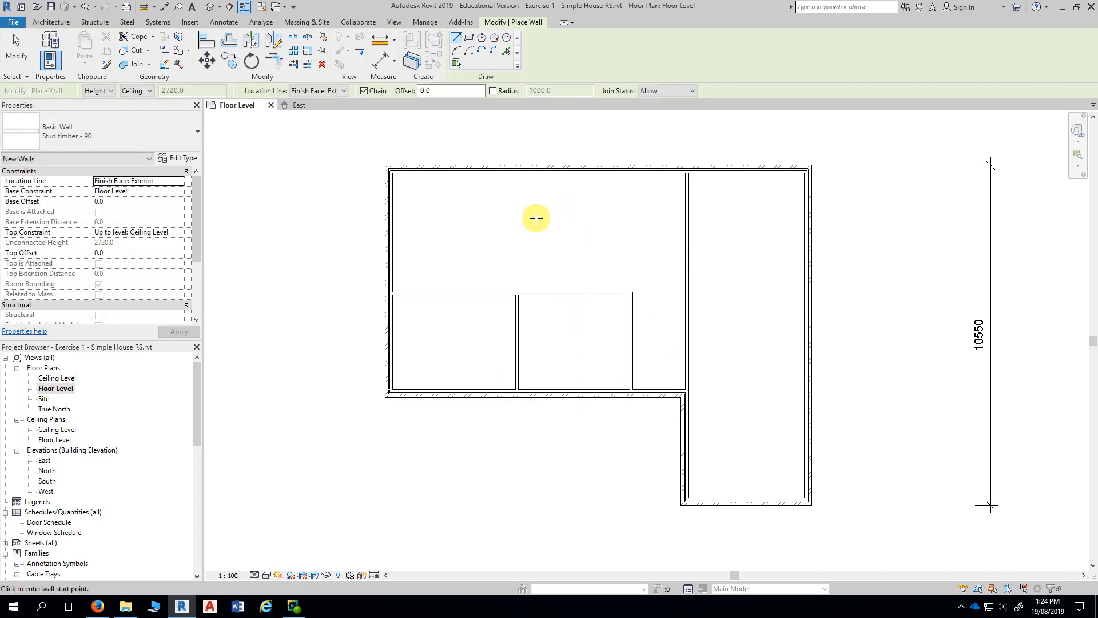
Step: Draw a vertical stud wall from the north wall down to the horizontal stud wall, about 840 mm west of the divider below
left_click(488, 172)
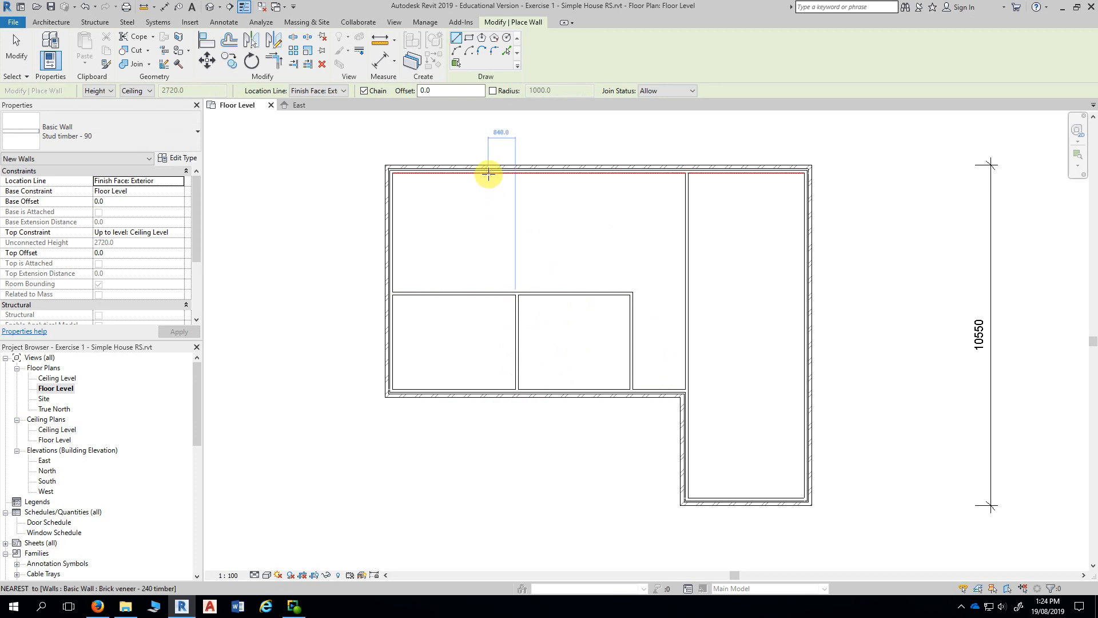
left_click(487, 292)
key("Escape")
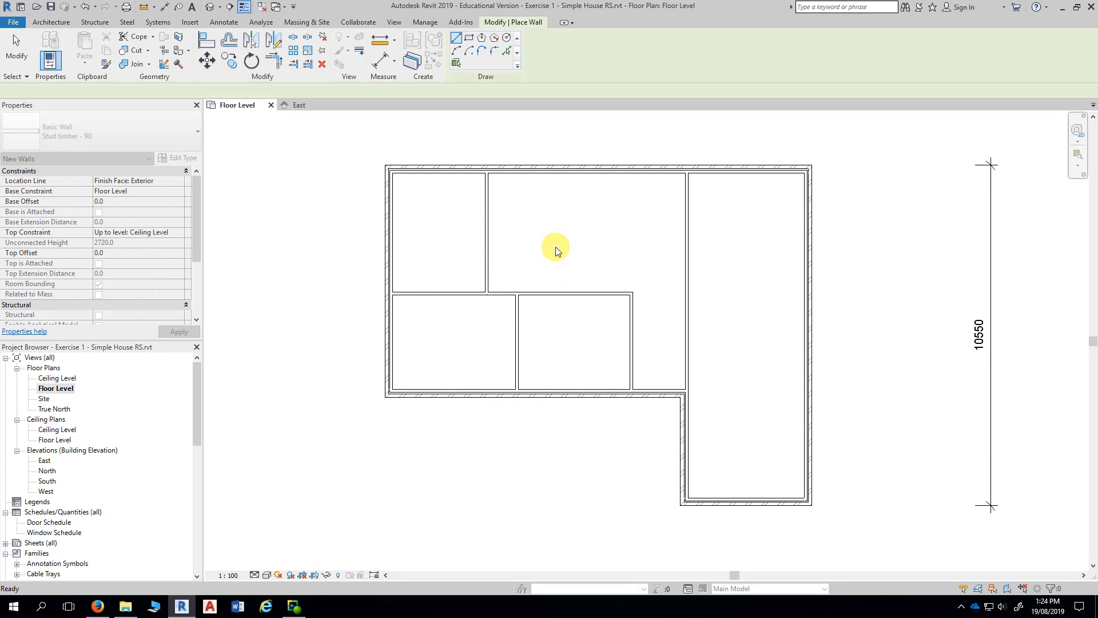
Step: Draw an L-shaped stud wall from the north wall about 2480 mm south, turning east to meet the long vertical stud wall
left_click(534, 174)
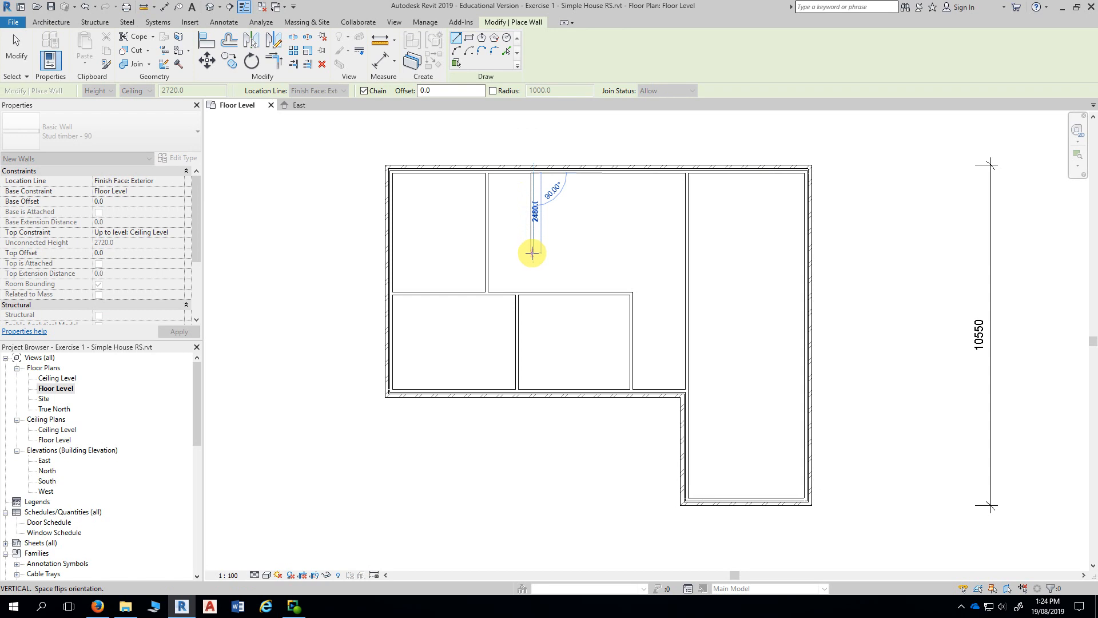
left_click(532, 255)
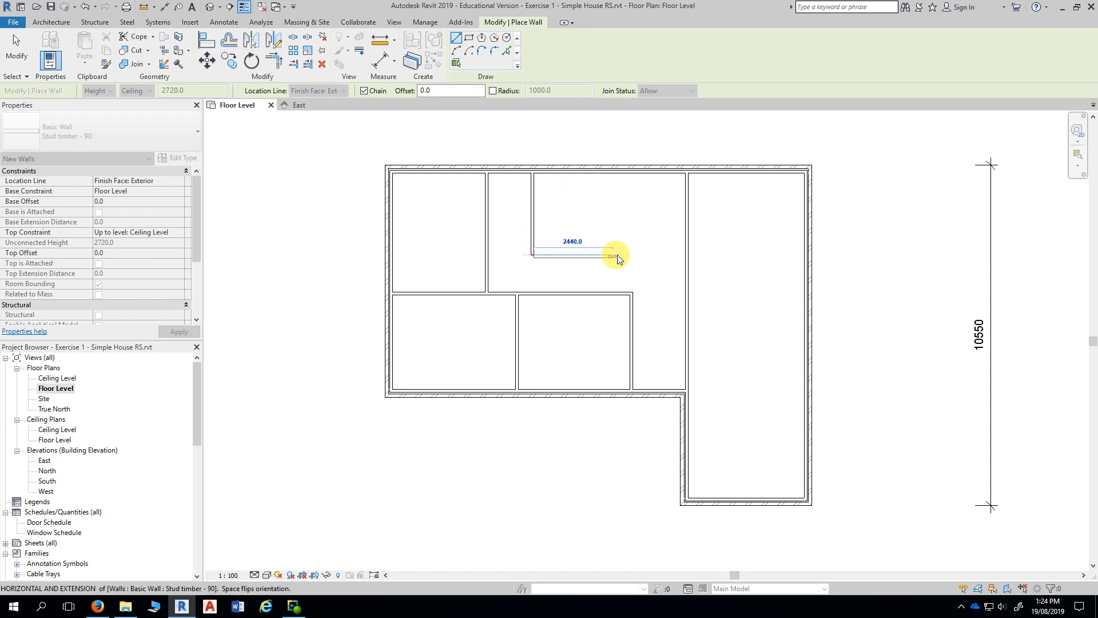
left_click(685, 255)
key("Escape")
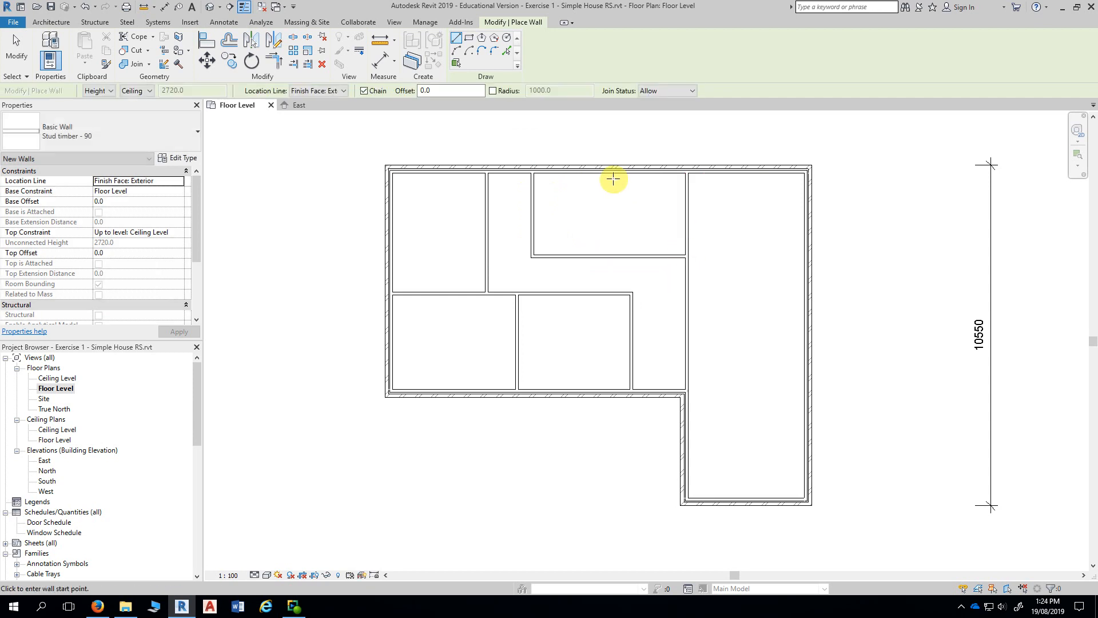
Step: Divide the room enclosed by the L-shaped wall with a vertical stud wall from the north wall to its horizontal leg
left_click(607, 173)
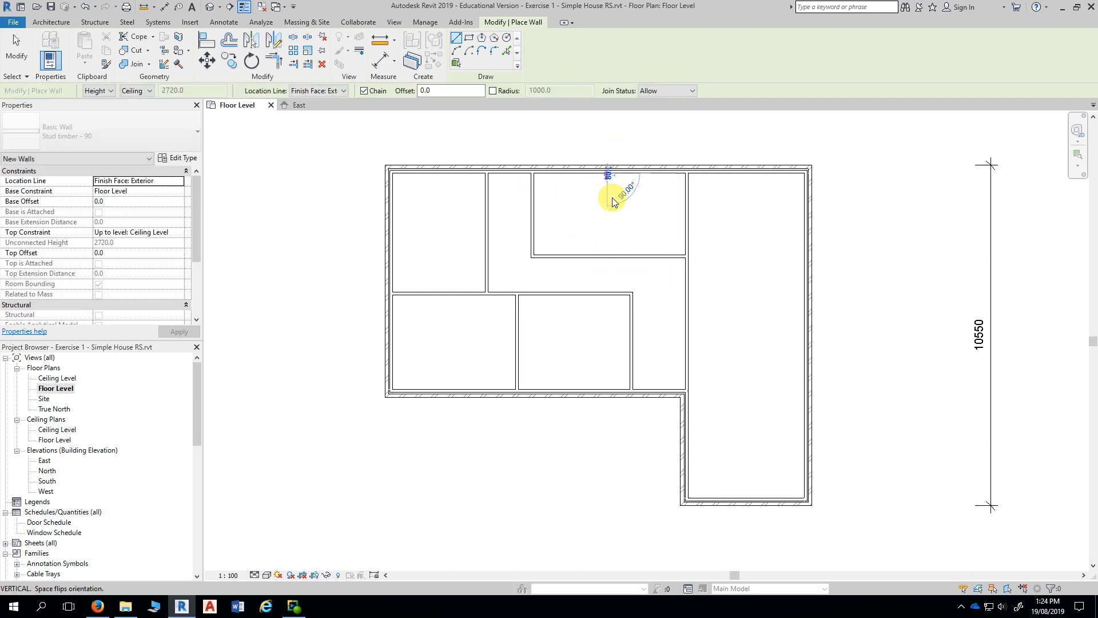
left_click(607, 255)
key("Escape")
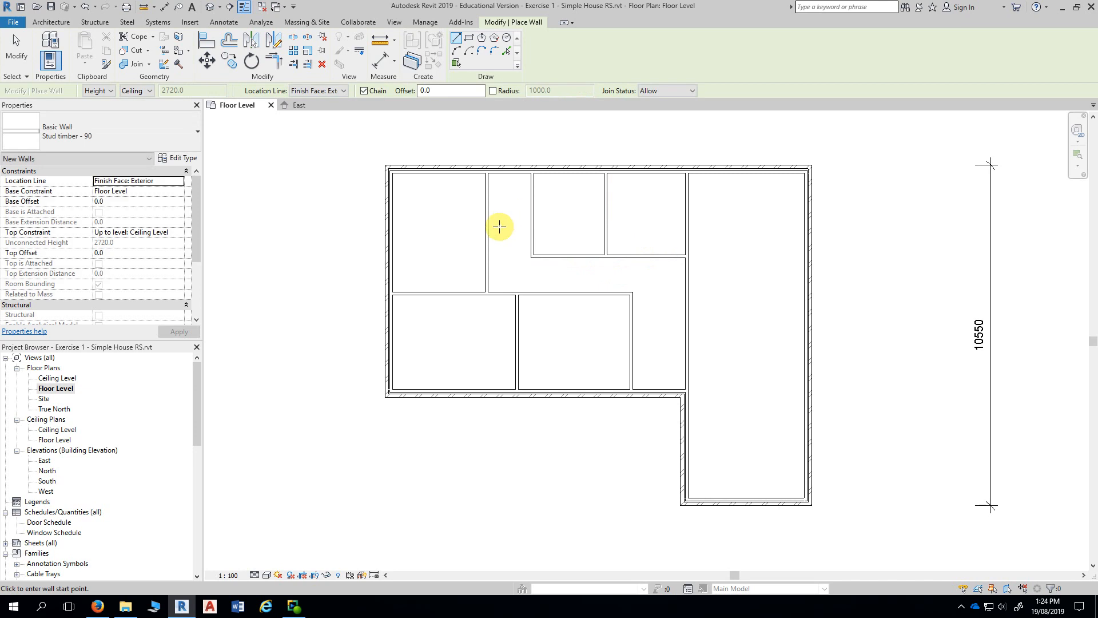
Step: Close off the narrow northern bay with a short horizontal stud wall between its two vertical stud walls
left_click(488, 237)
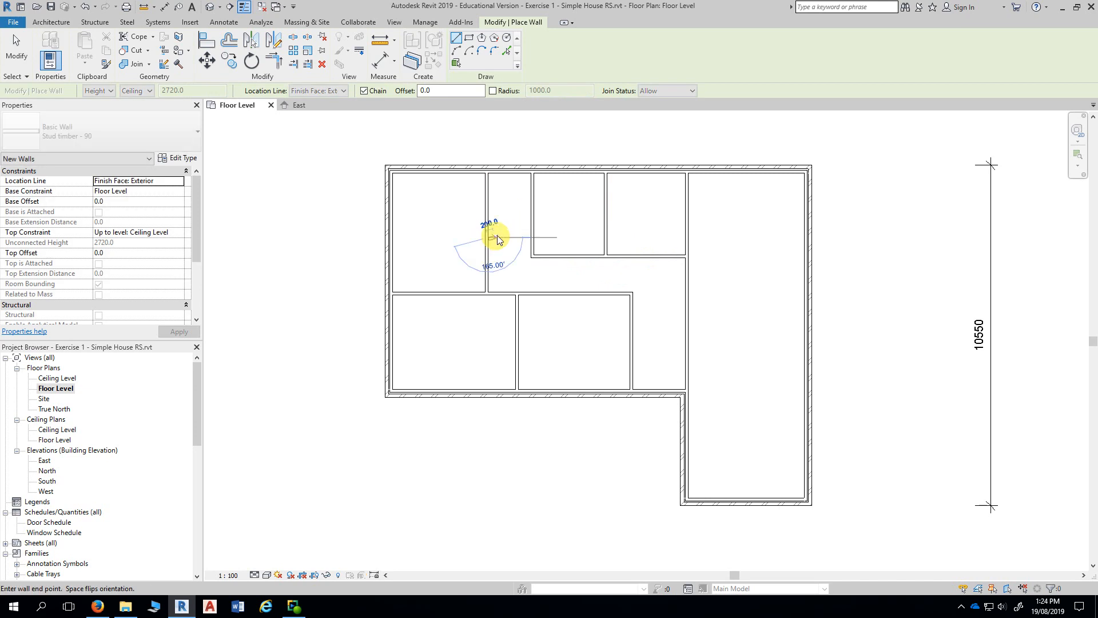
left_click(531, 237)
key("Escape")
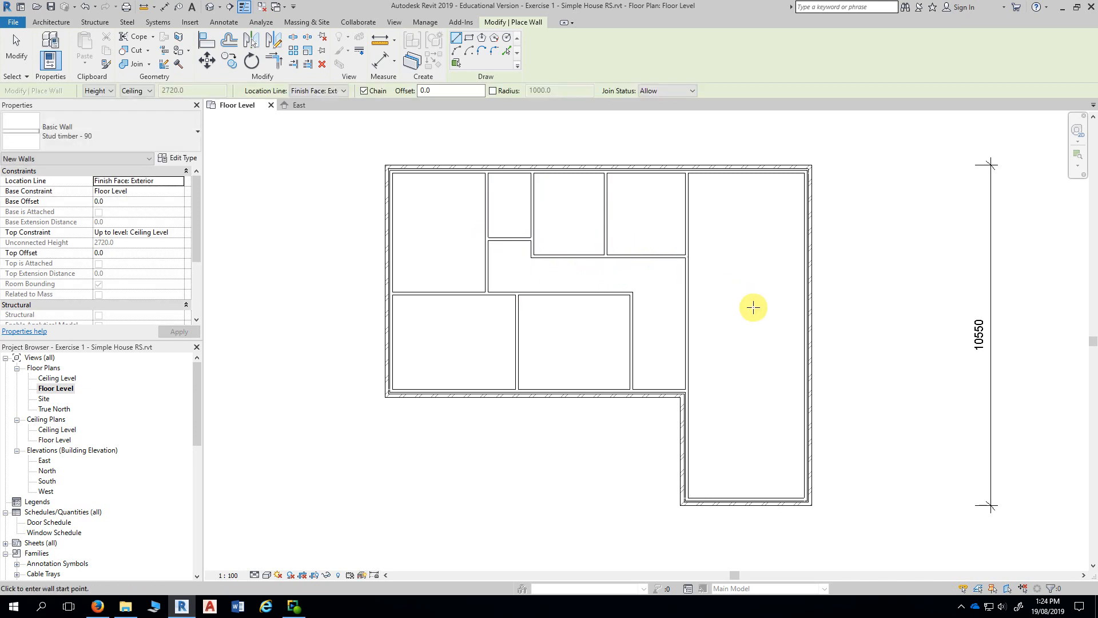
Step: Draw a horizontal stud wall across the east wing from the long vertical stud wall to the east wall, and end wall placement
left_click(688, 320)
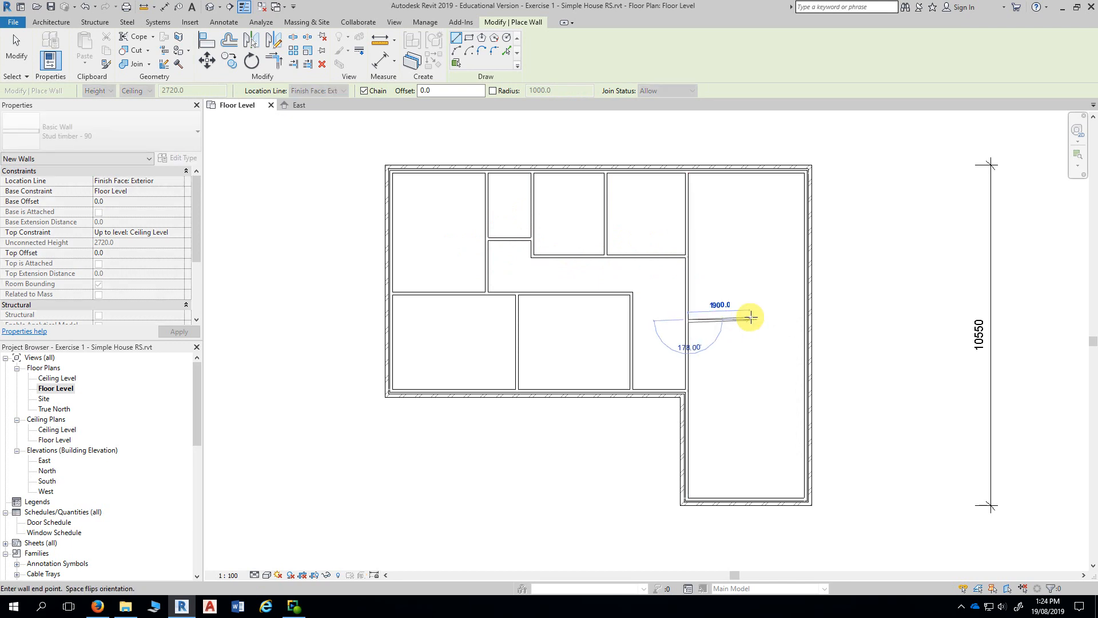
left_click(801, 320)
key("Escape")
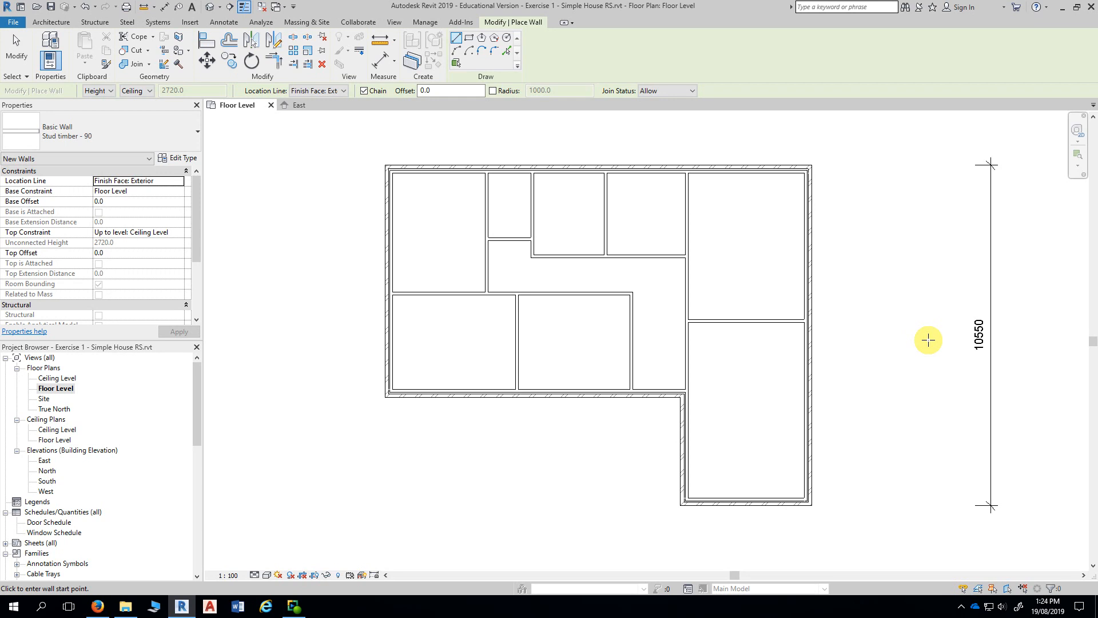
key("Escape")
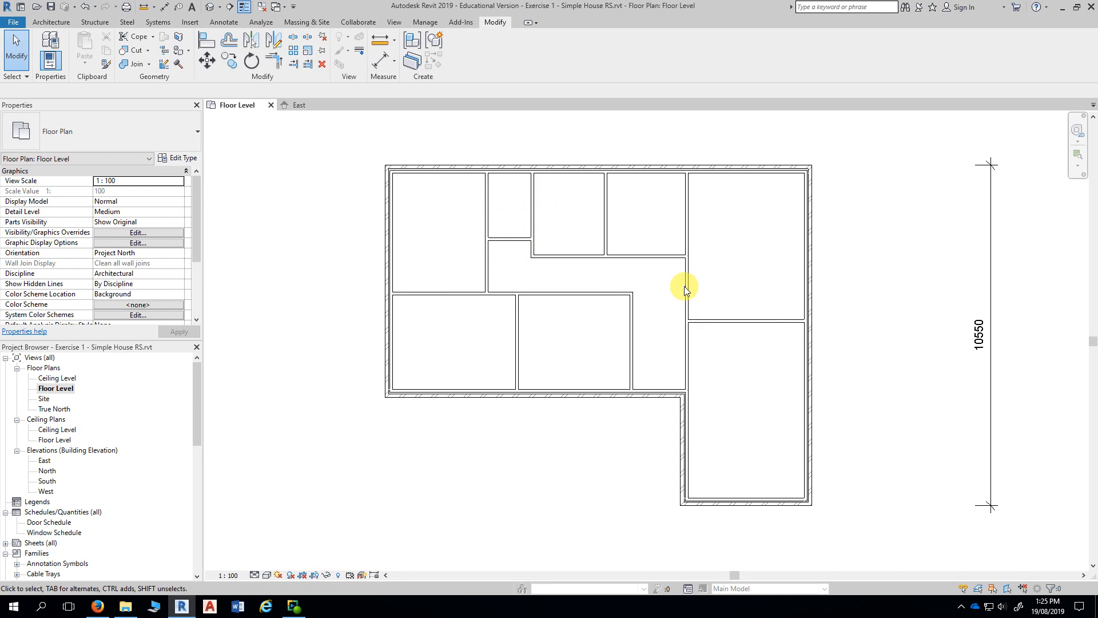
Step: Compare the whole wall layout with the Floor Plan - Wall Set Out drawing in the exercise PDF in Firefox, and return to Revit
middle_click_drag(876, 297, 857, 298)
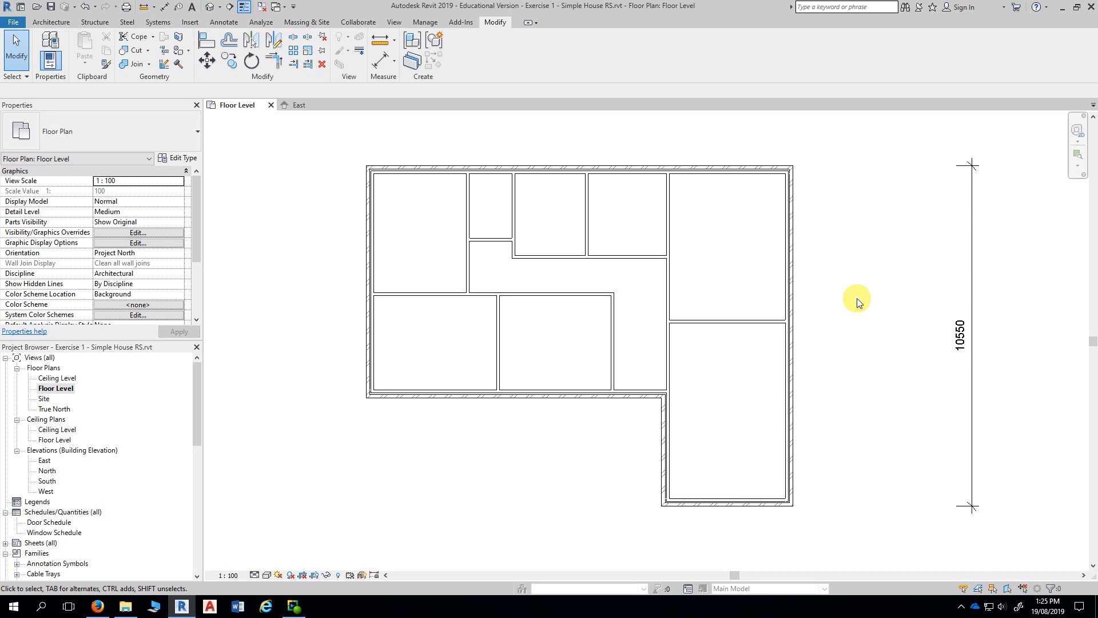
middle_click_drag(832, 241, 860, 305)
scroll(860, 304, "down", 1)
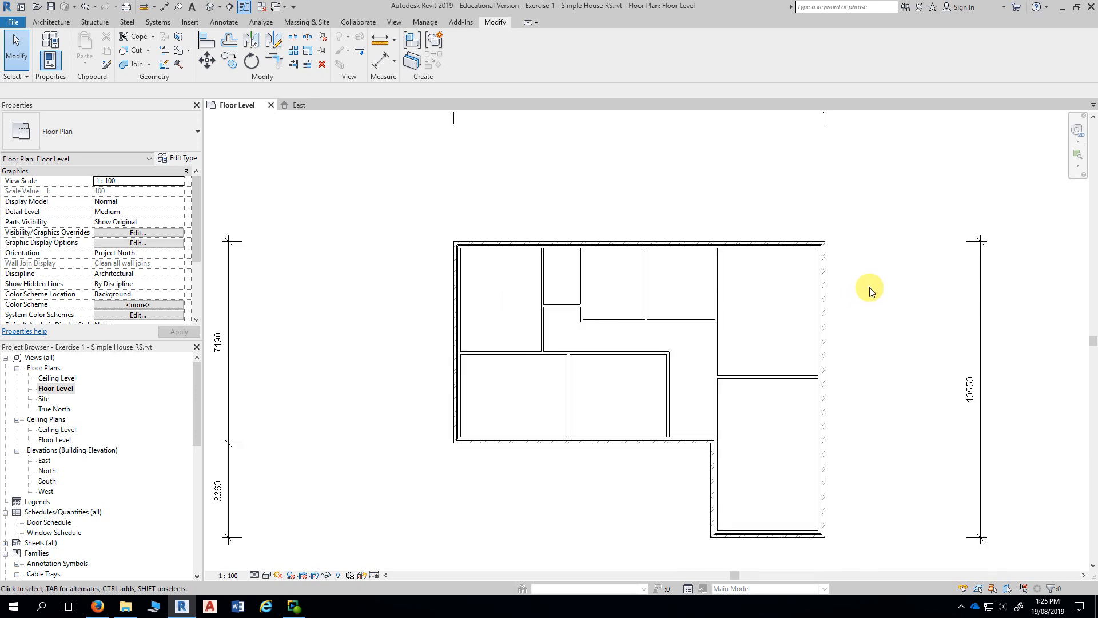
scroll(890, 276, "down", 1)
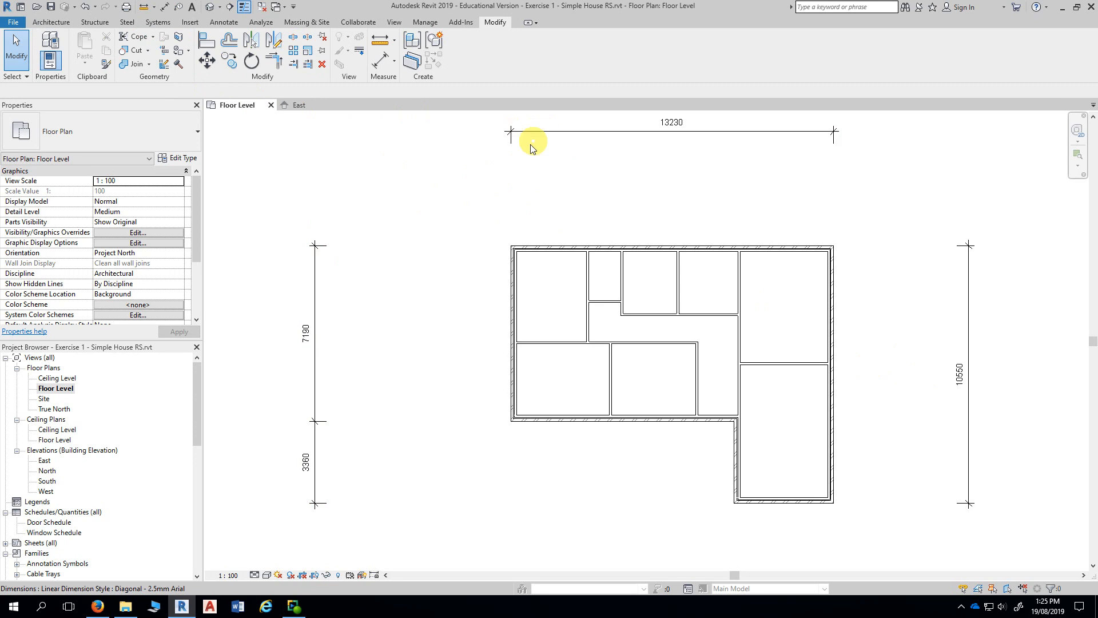
scroll(466, 204, "down", 1)
mouse_move(428, 298)
middle_mouse_down()
mouse_move(420, 260)
mouse_move(420, 286)
middle_mouse_up()
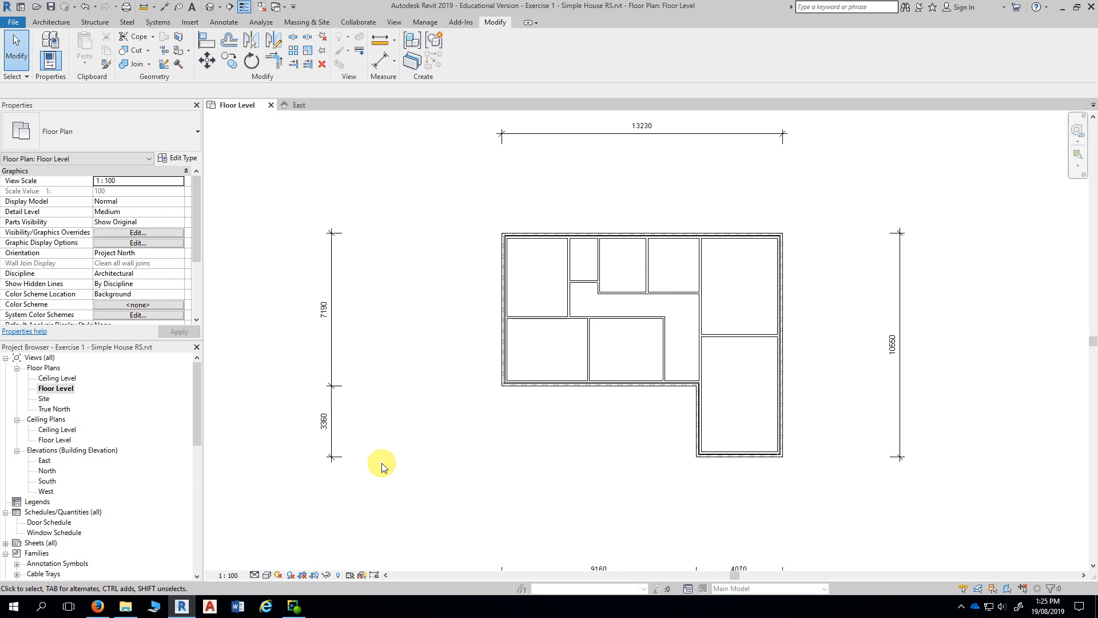
left_click(97, 607)
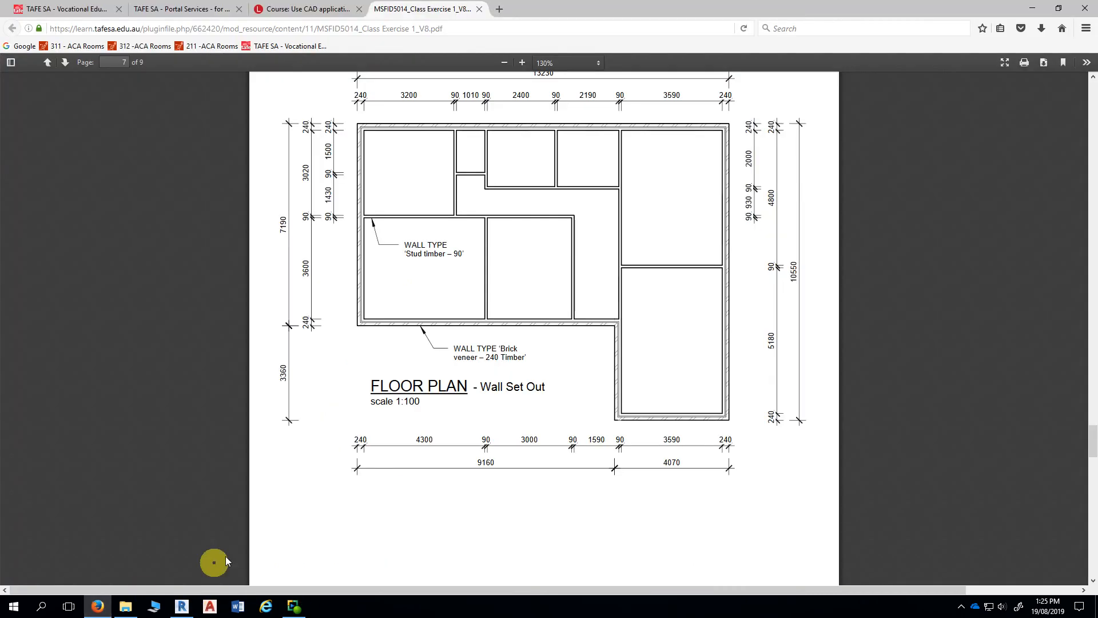
scroll(497, 293, "up", 2)
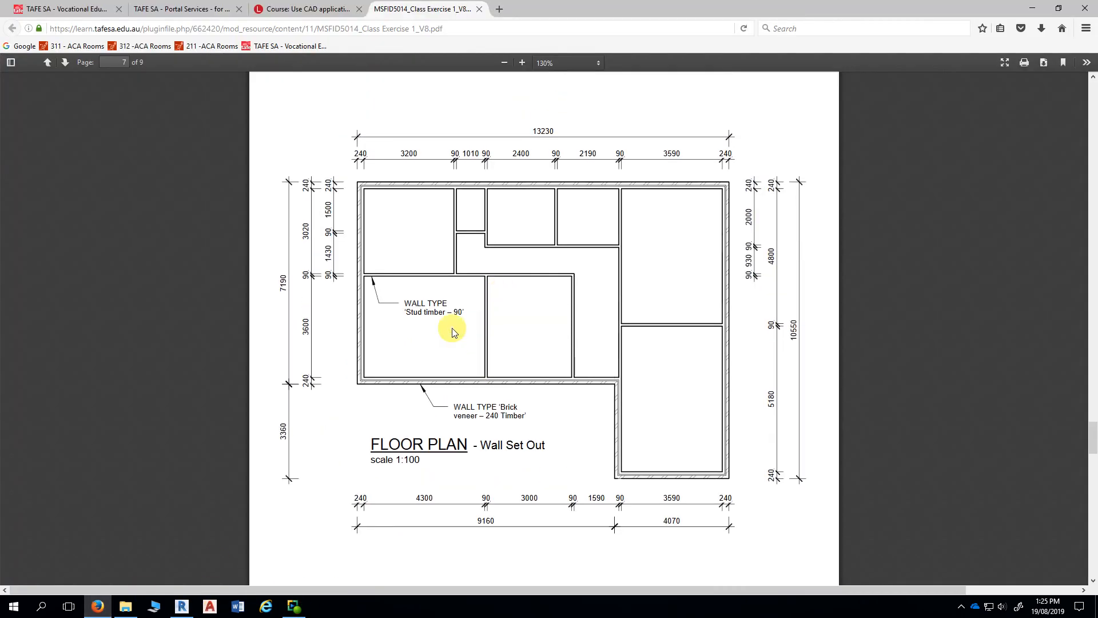
scroll(449, 314, "down", 4)
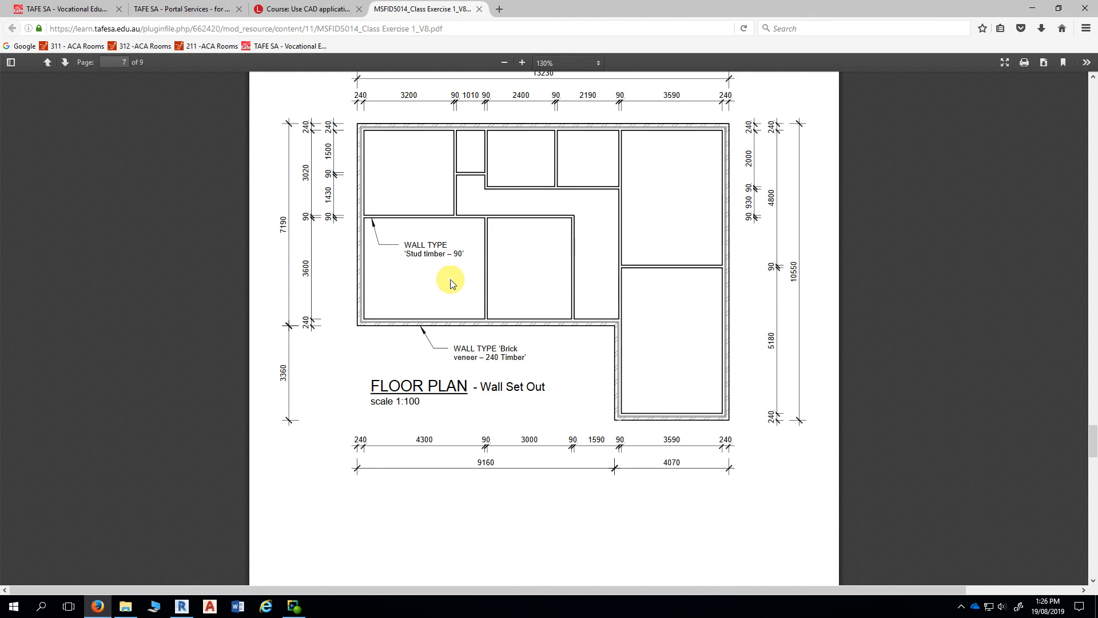
scroll(439, 221, "up", 1)
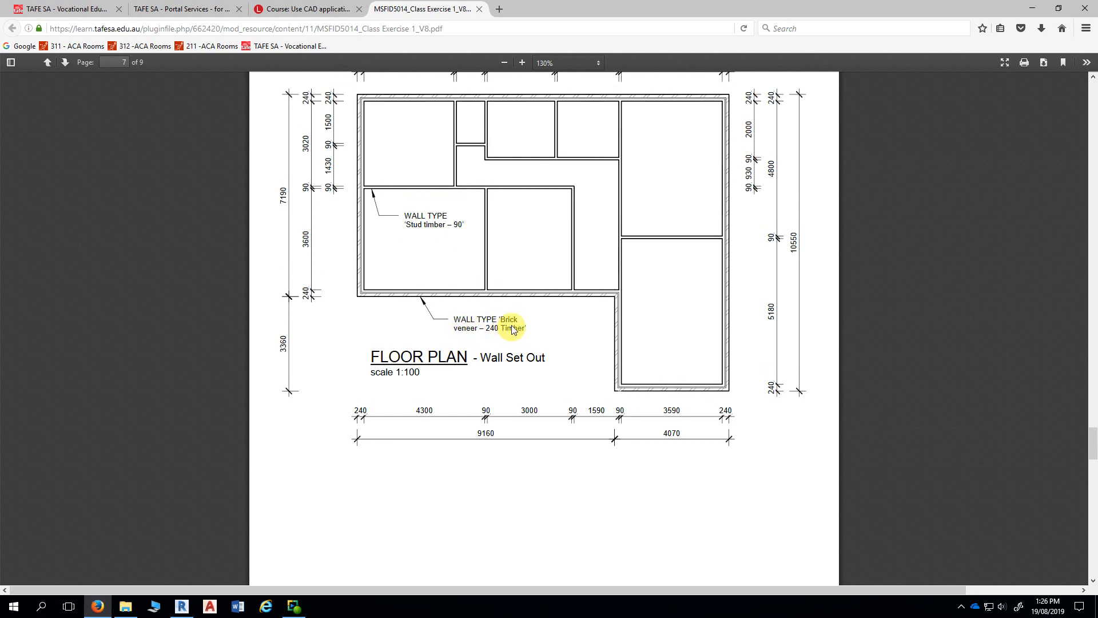
scroll(519, 296, "up", 2)
scroll(518, 296, "up", 2)
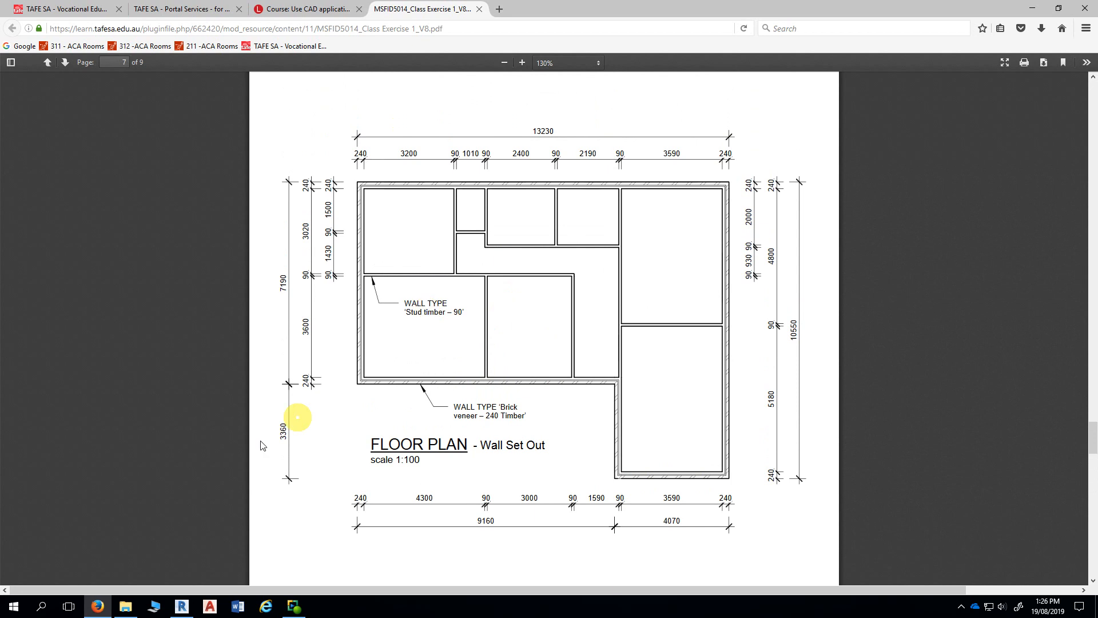
left_click(182, 606)
middle_click_drag(422, 367, 382, 357)
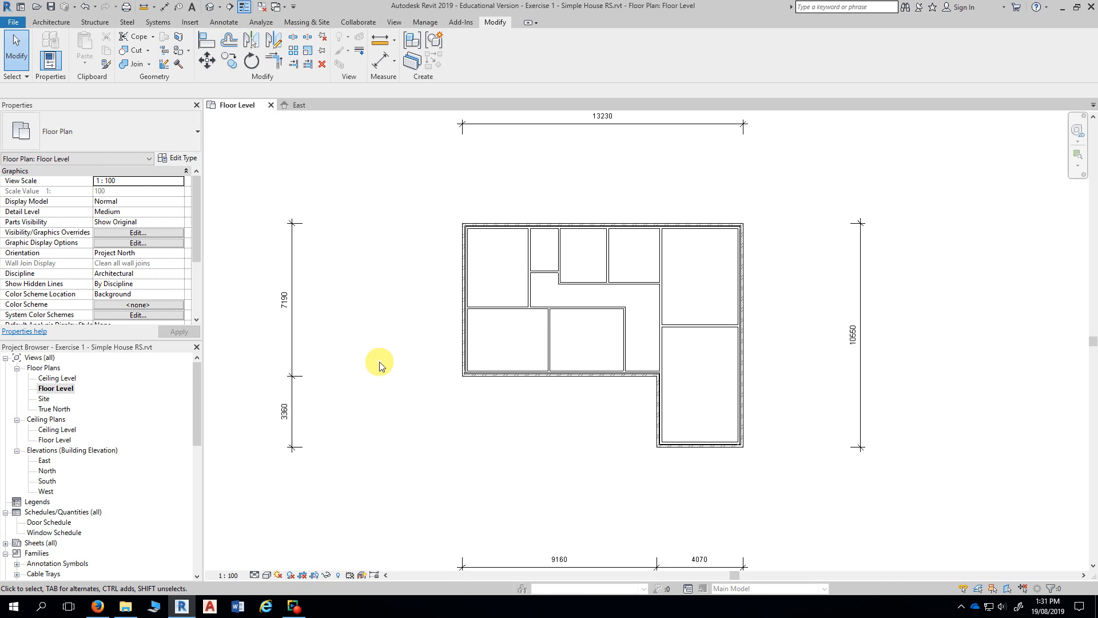
middle_click_drag(363, 331, 349, 362)
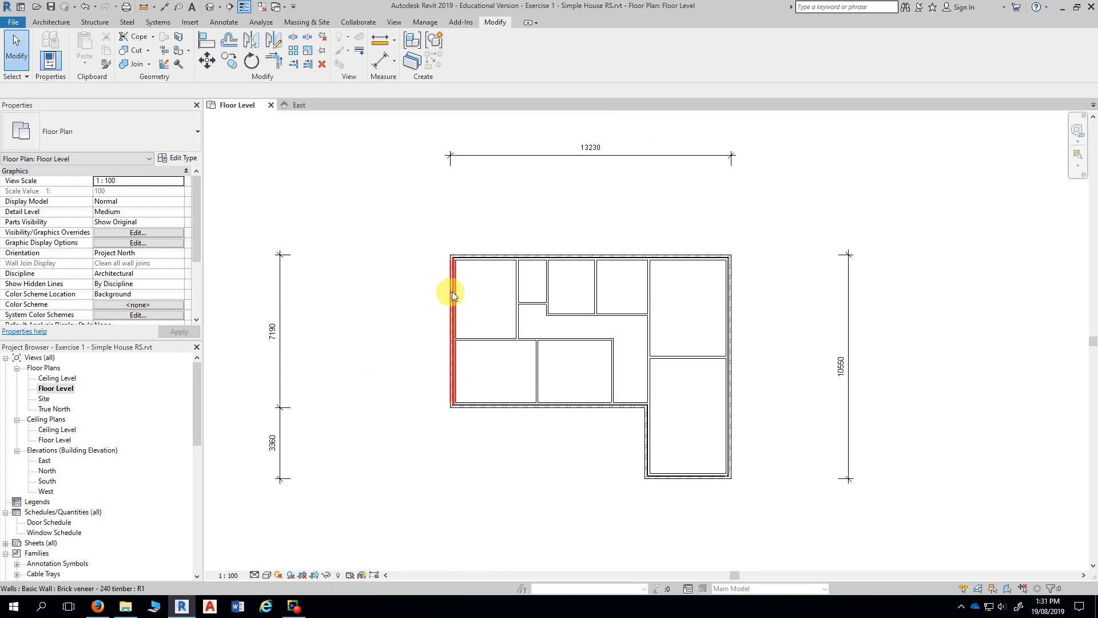